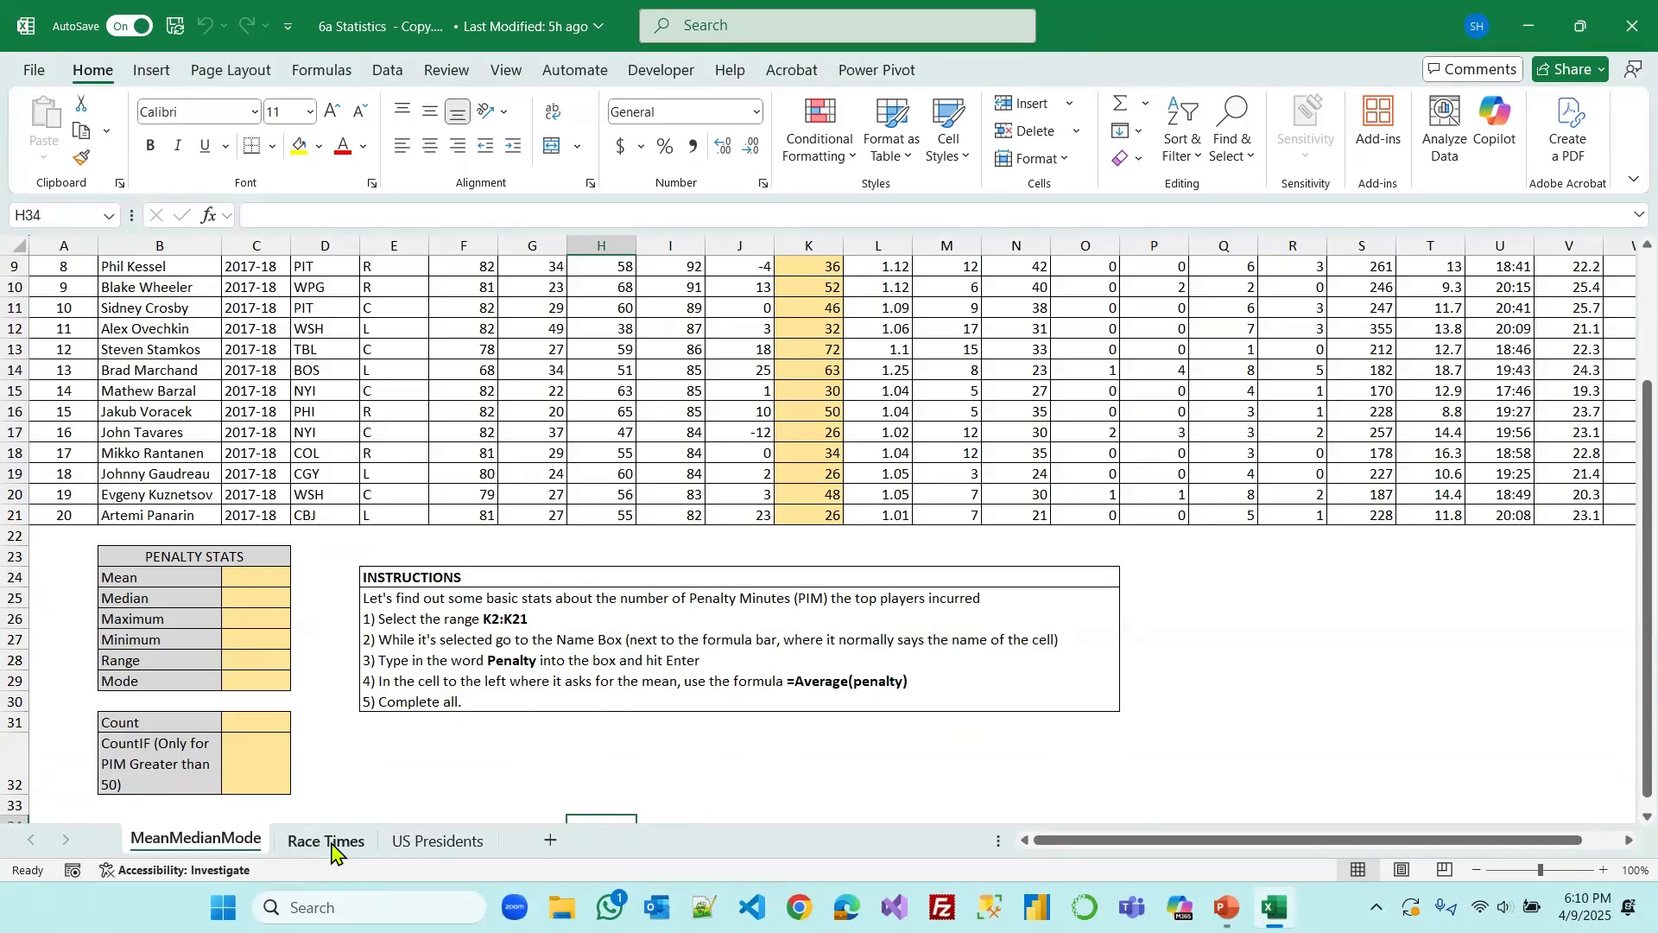
Review the Race Times and US Presidents sheets, and examine the PIM column, penalty stats and instructions on the MeanMedianMode sheet
left_click(330, 845)
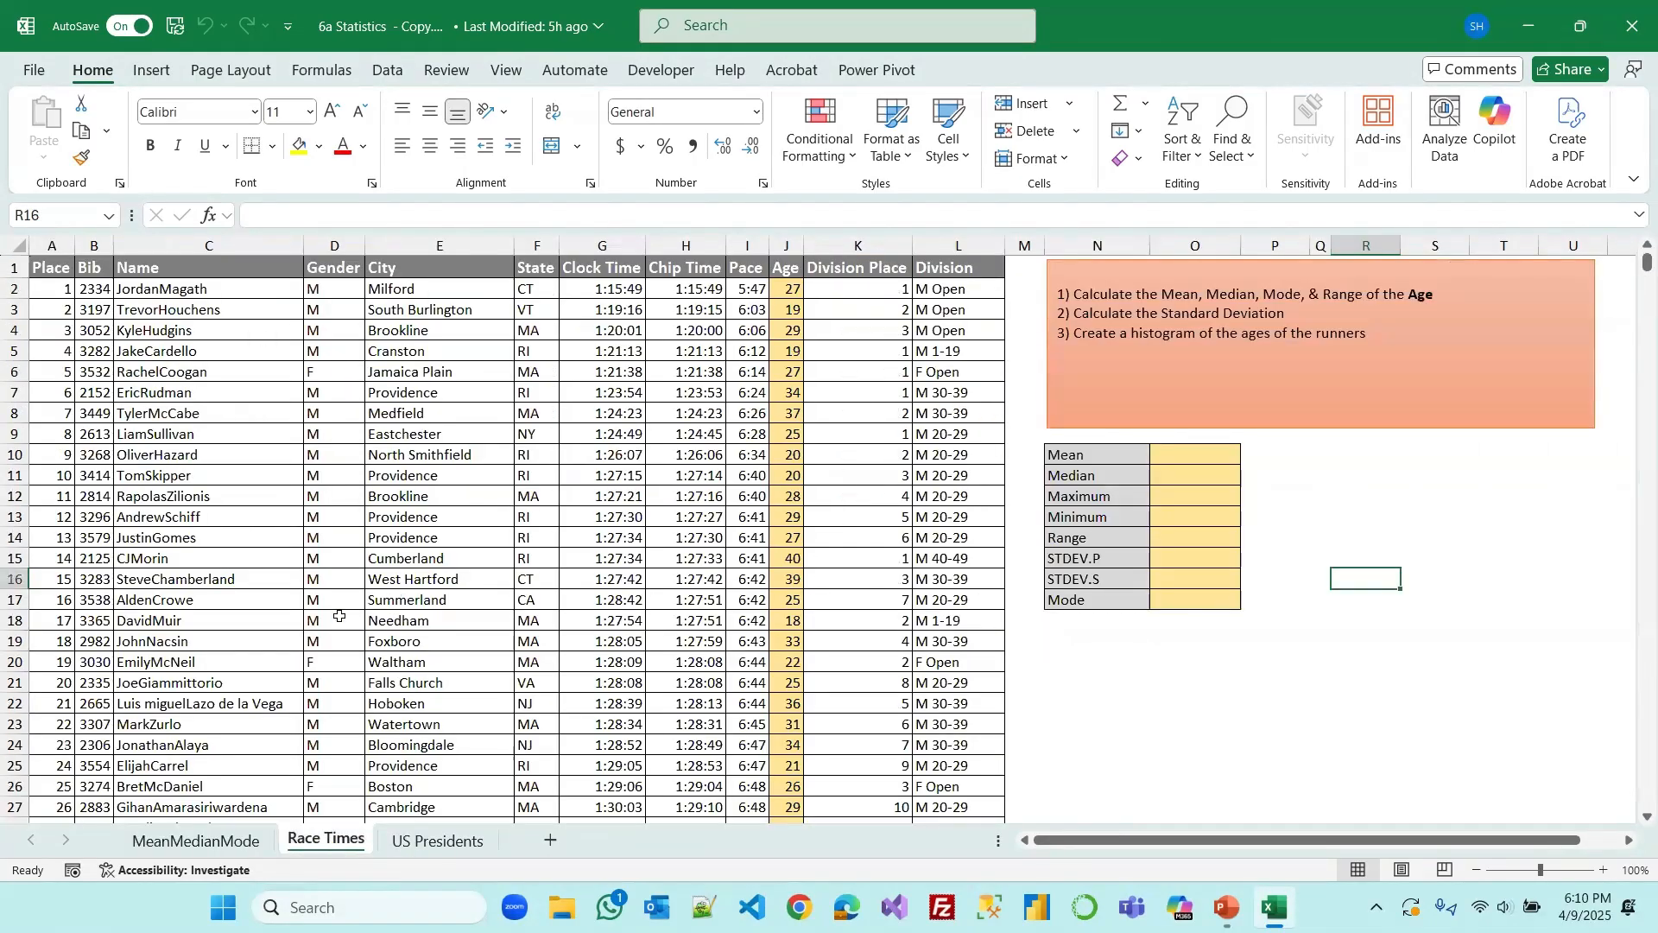
left_click(406, 845)
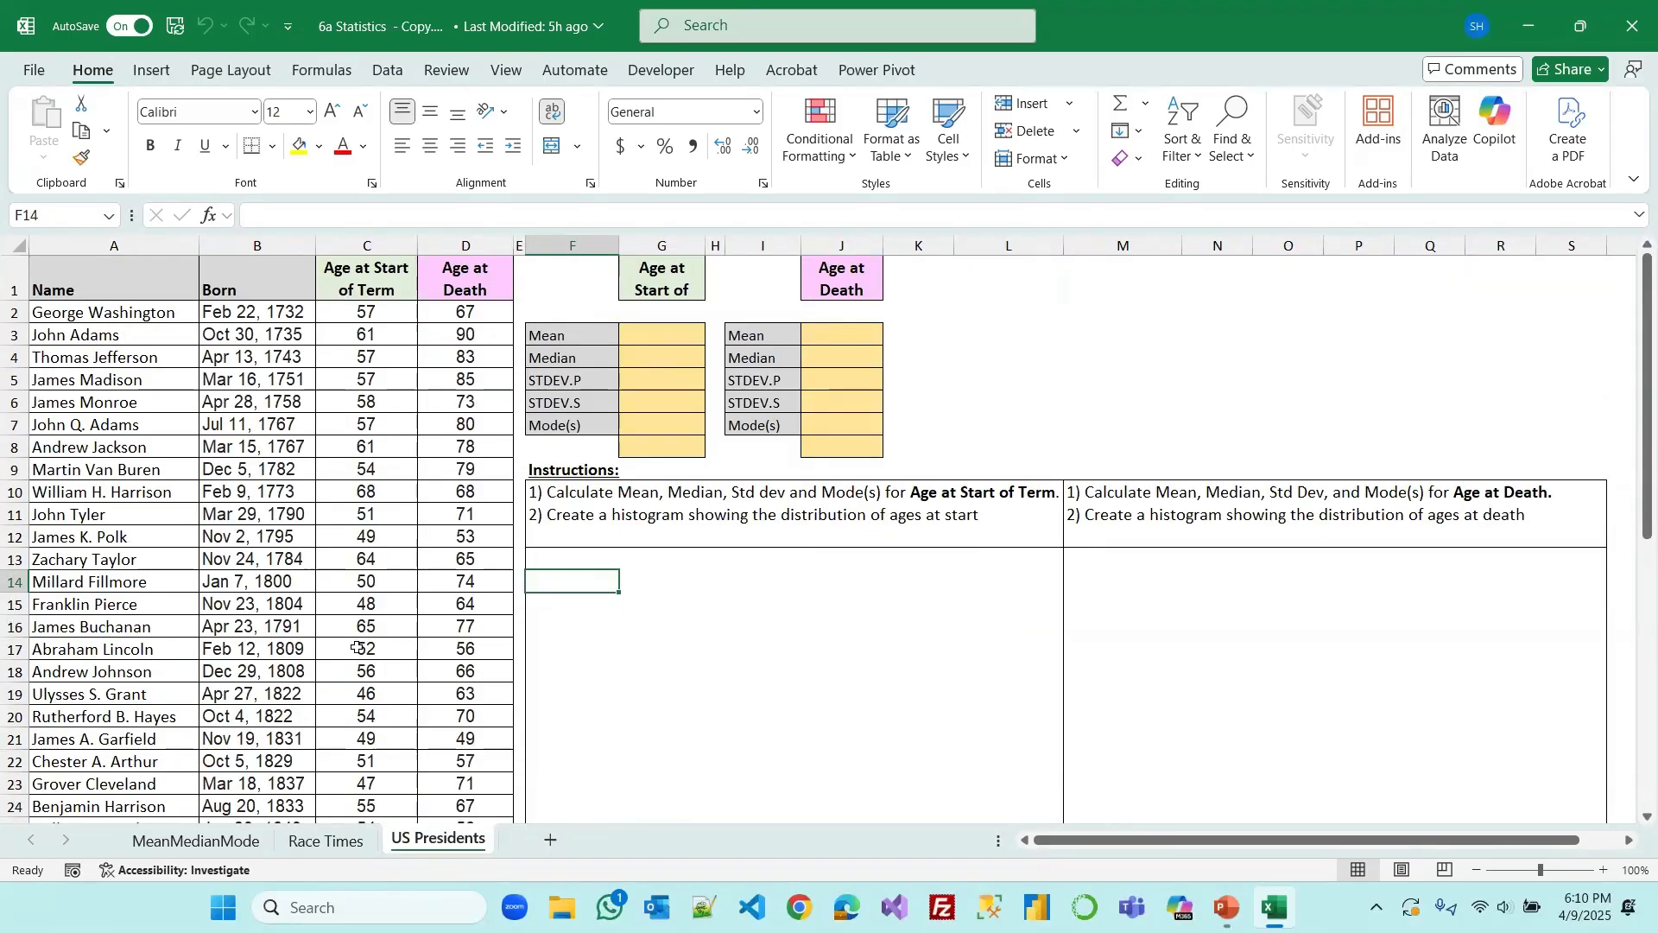
left_click(207, 839)
left_click(1604, 870)
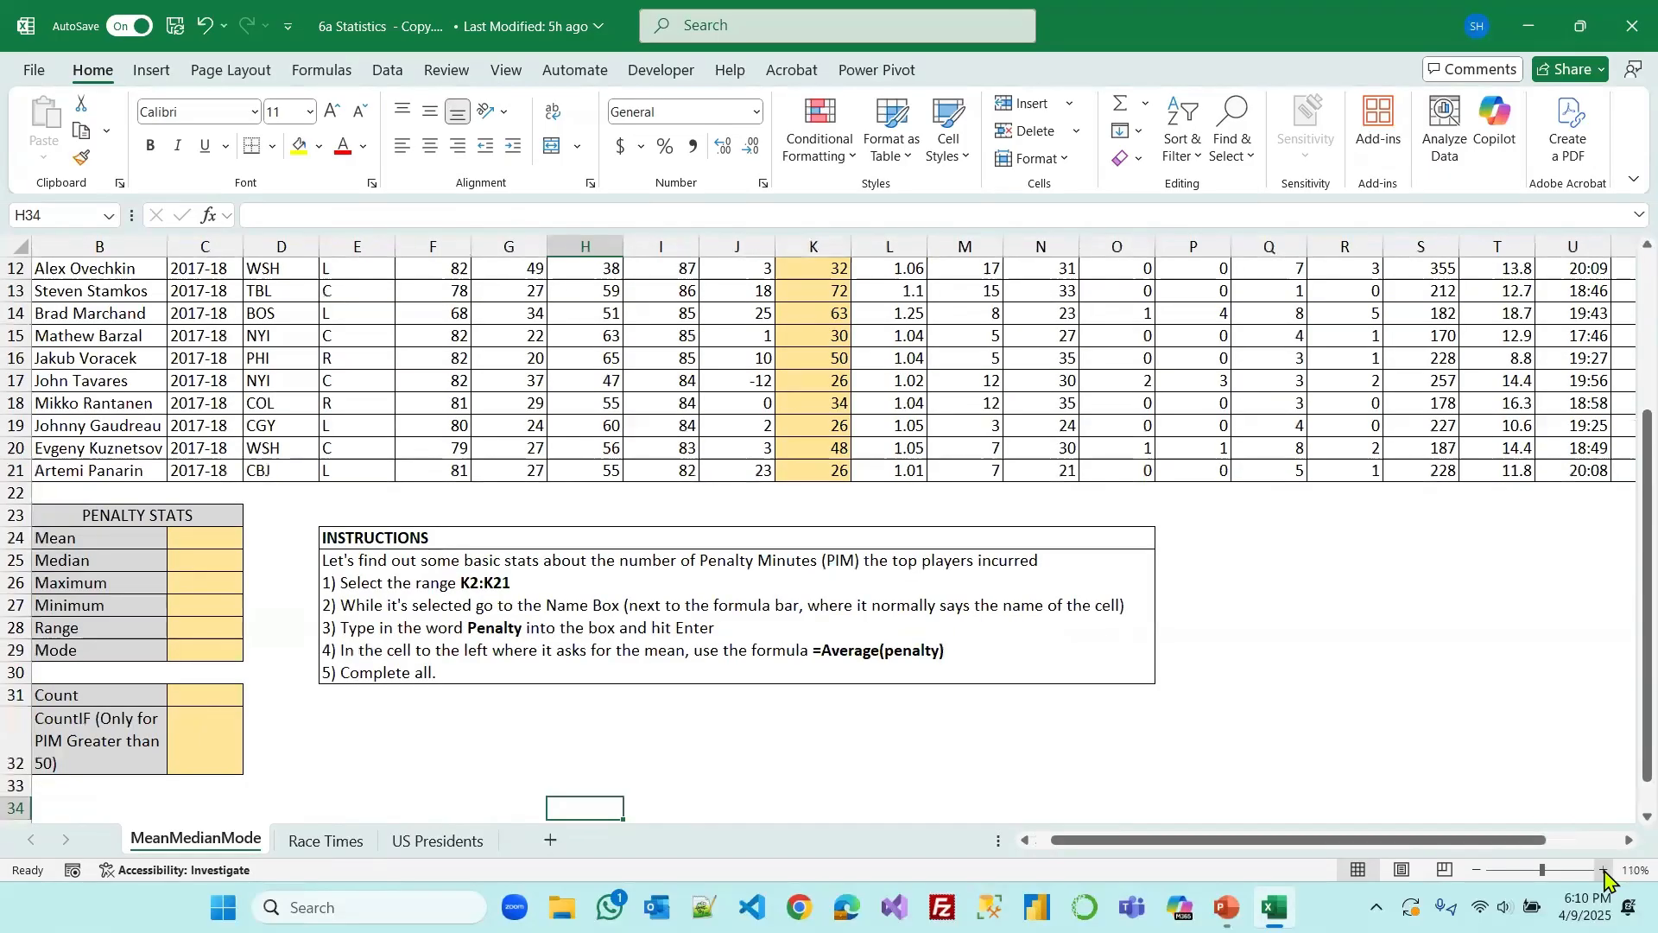
left_click(1604, 869)
left_click_drag(1132, 840, 1025, 844)
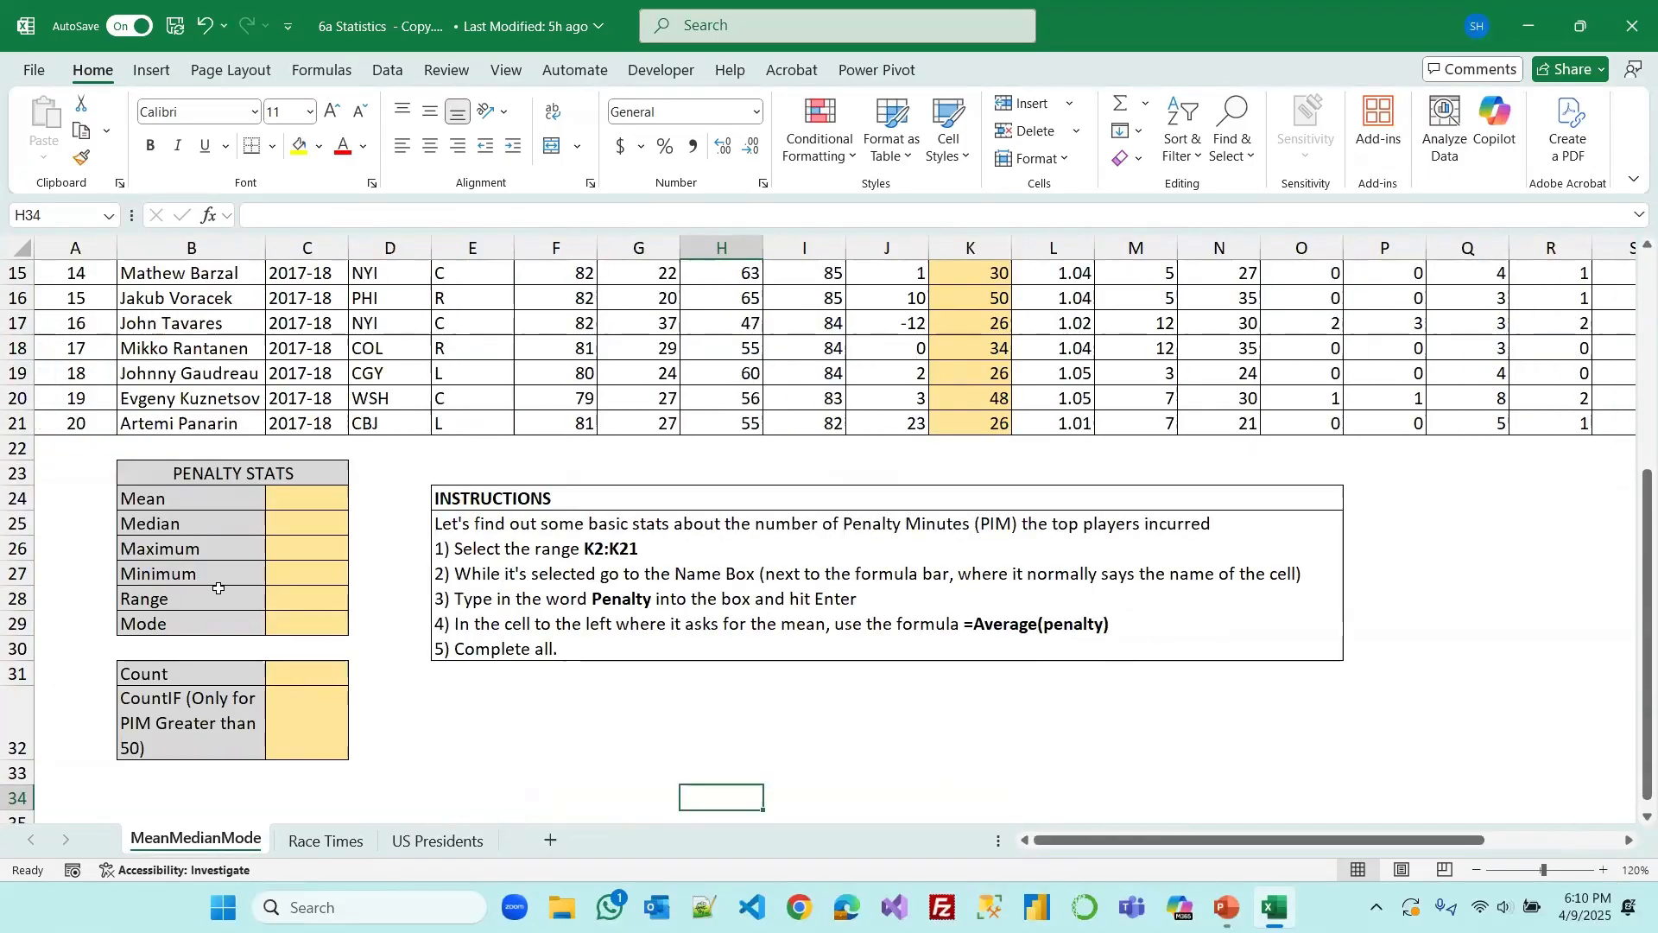
scroll(219, 588, "up", 5)
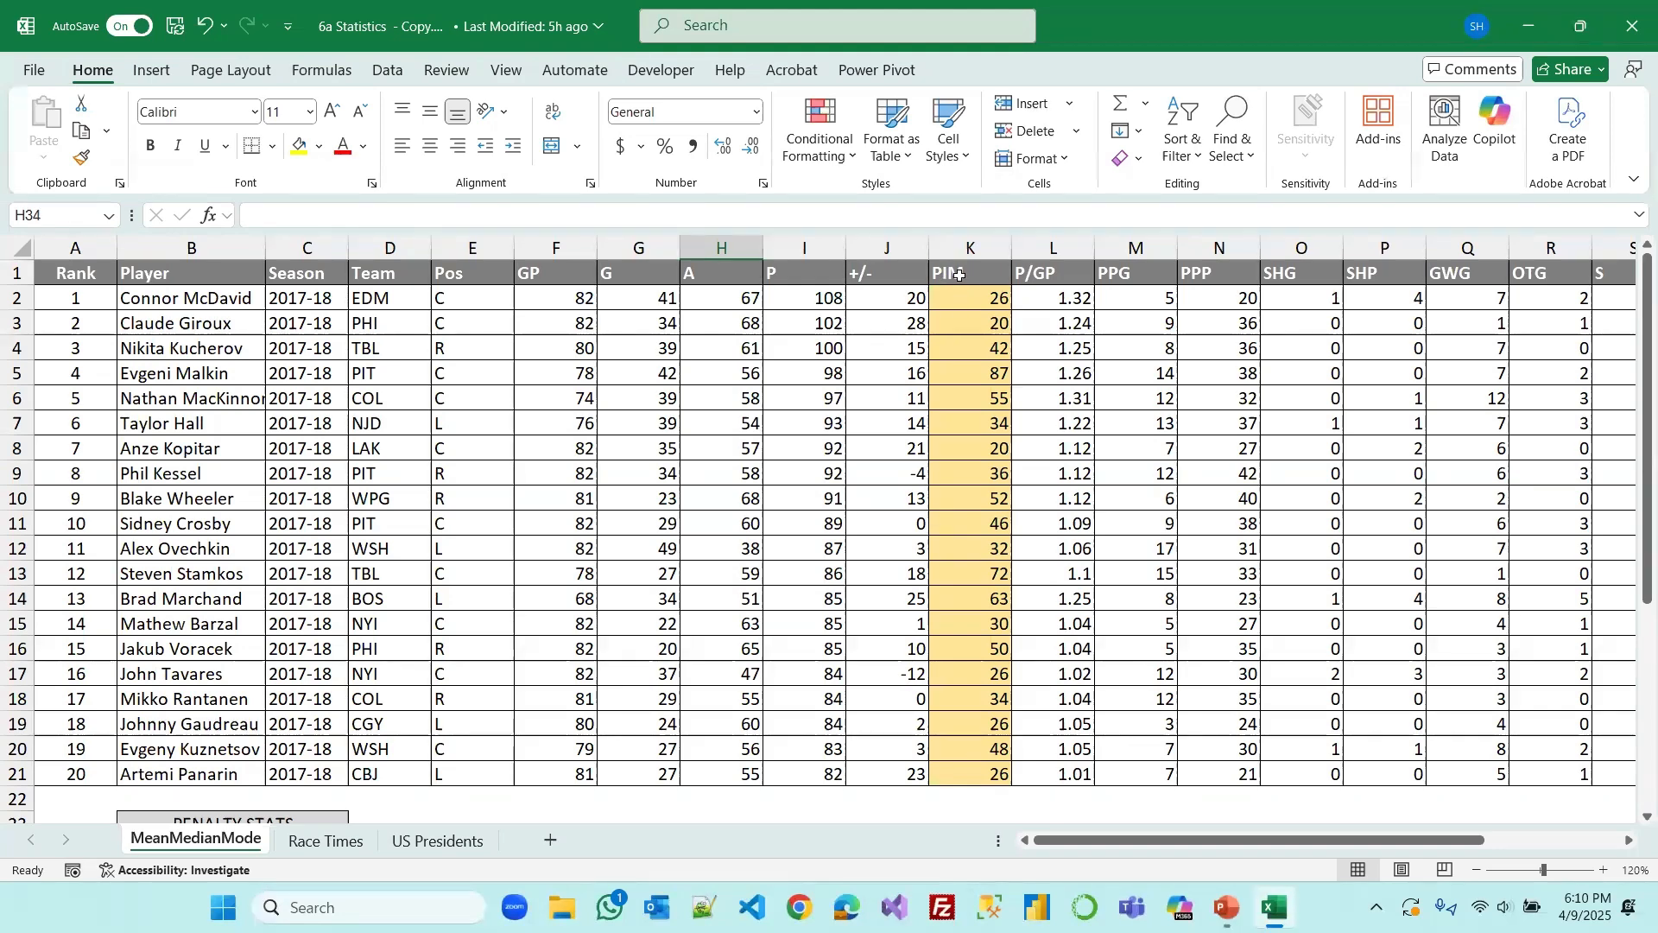
scroll(973, 479, "down", 4)
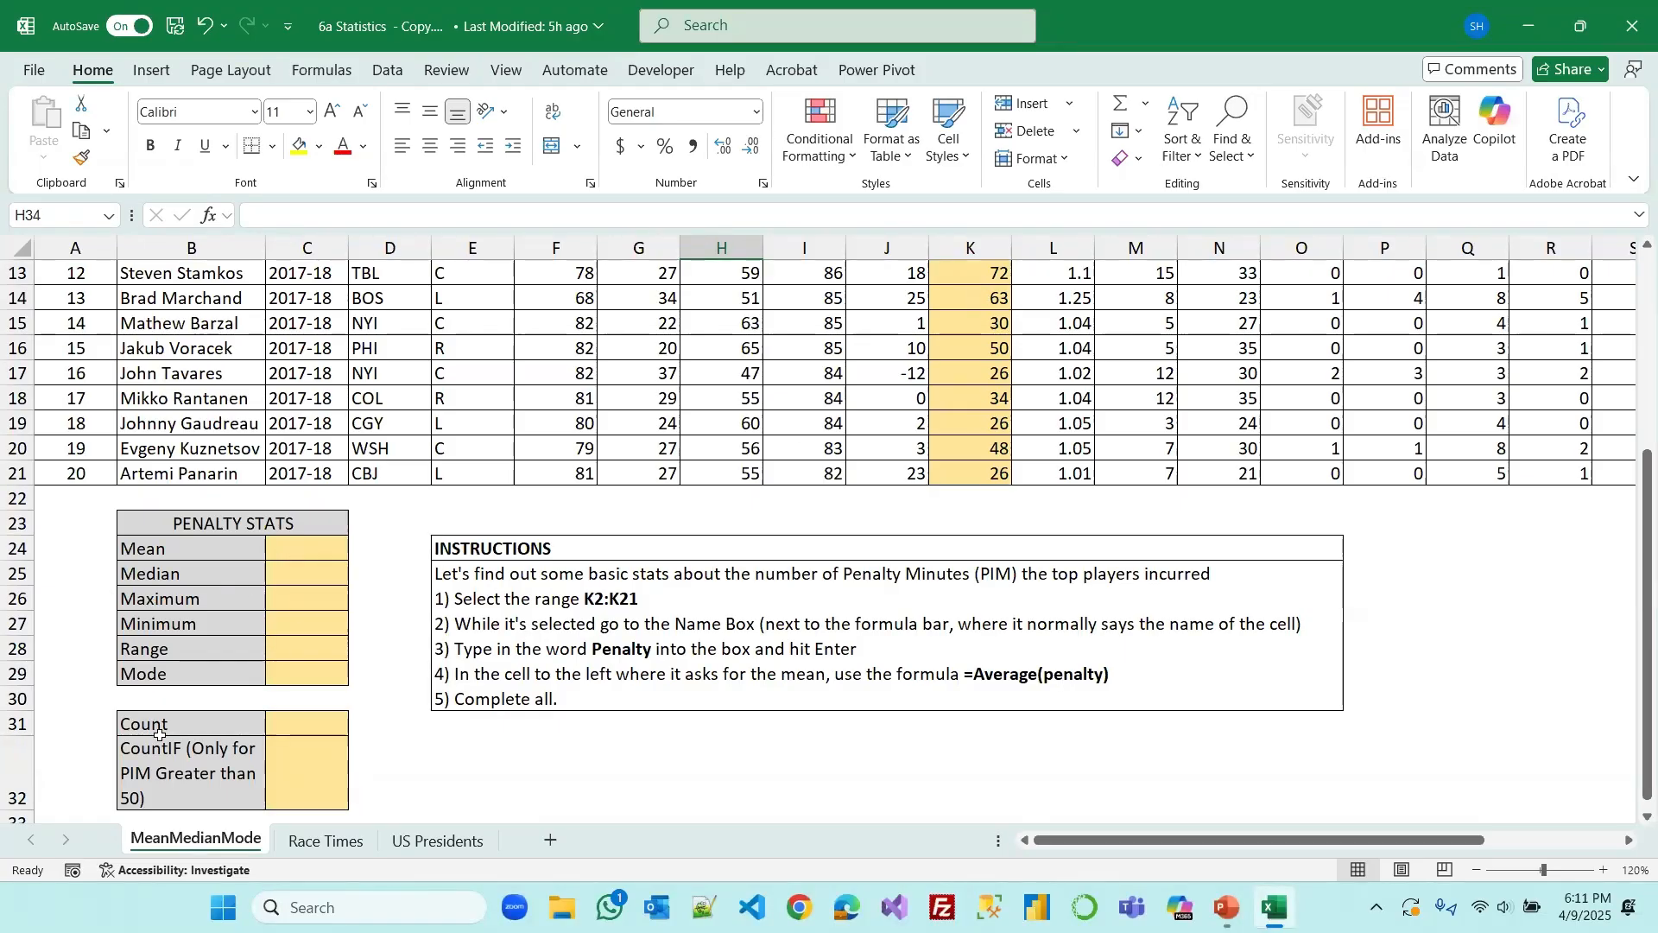
Calculate the mean penalty minutes in C24 with the AVERAGE function over the range K2:K21
left_click(310, 549)
type("=")
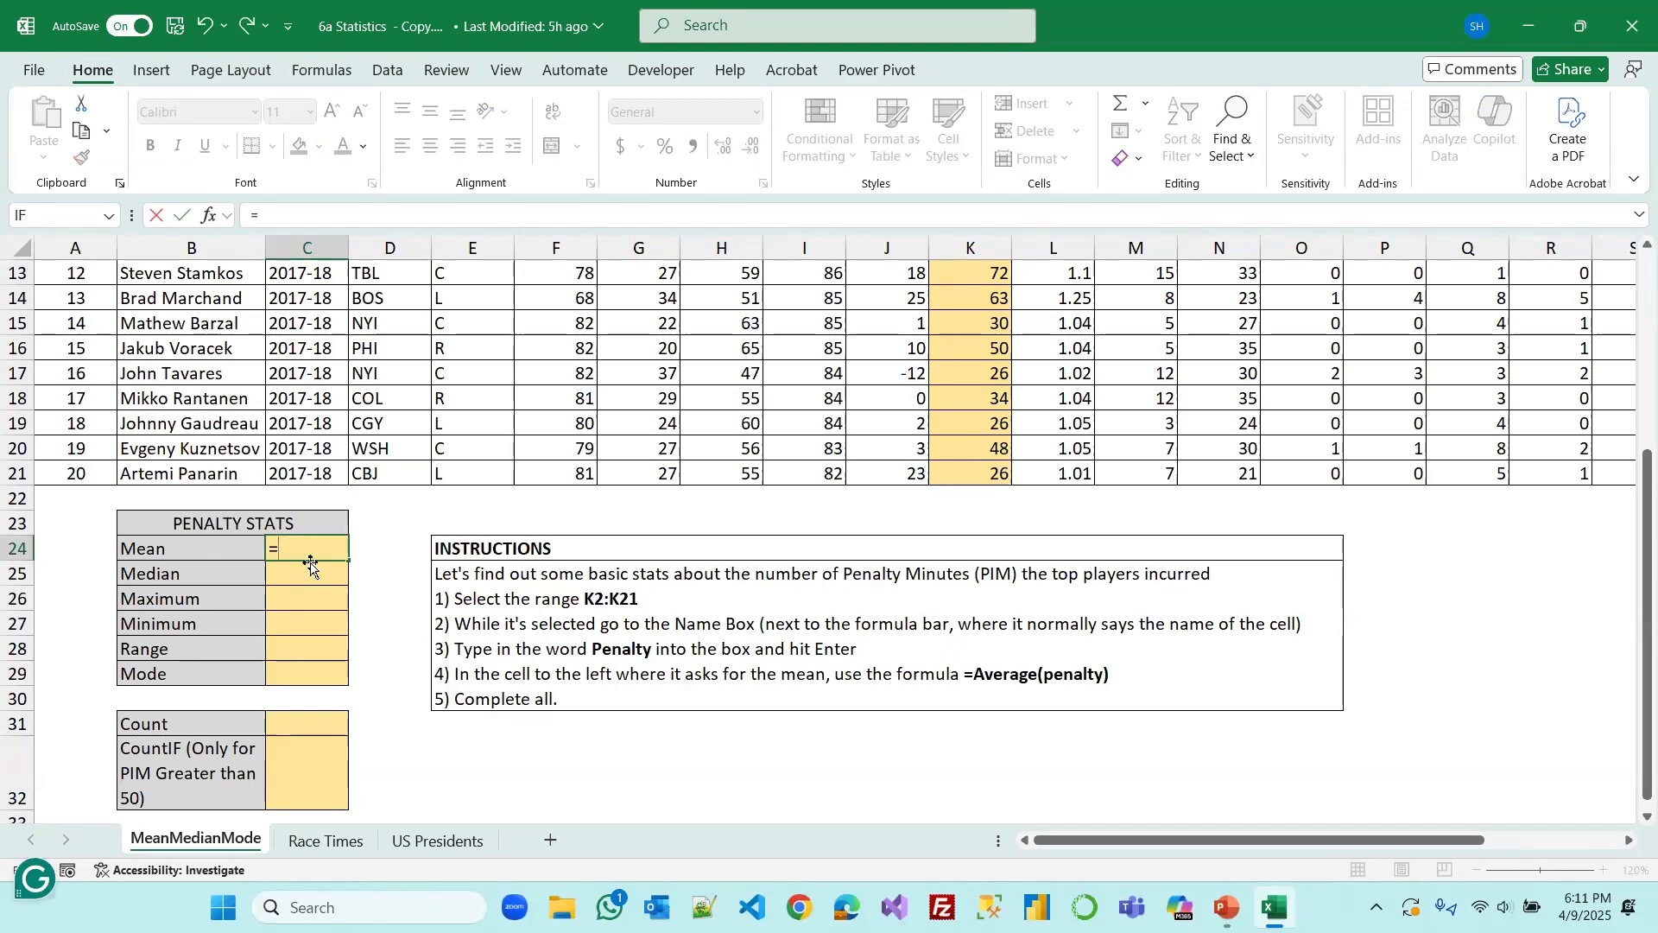
type("a")
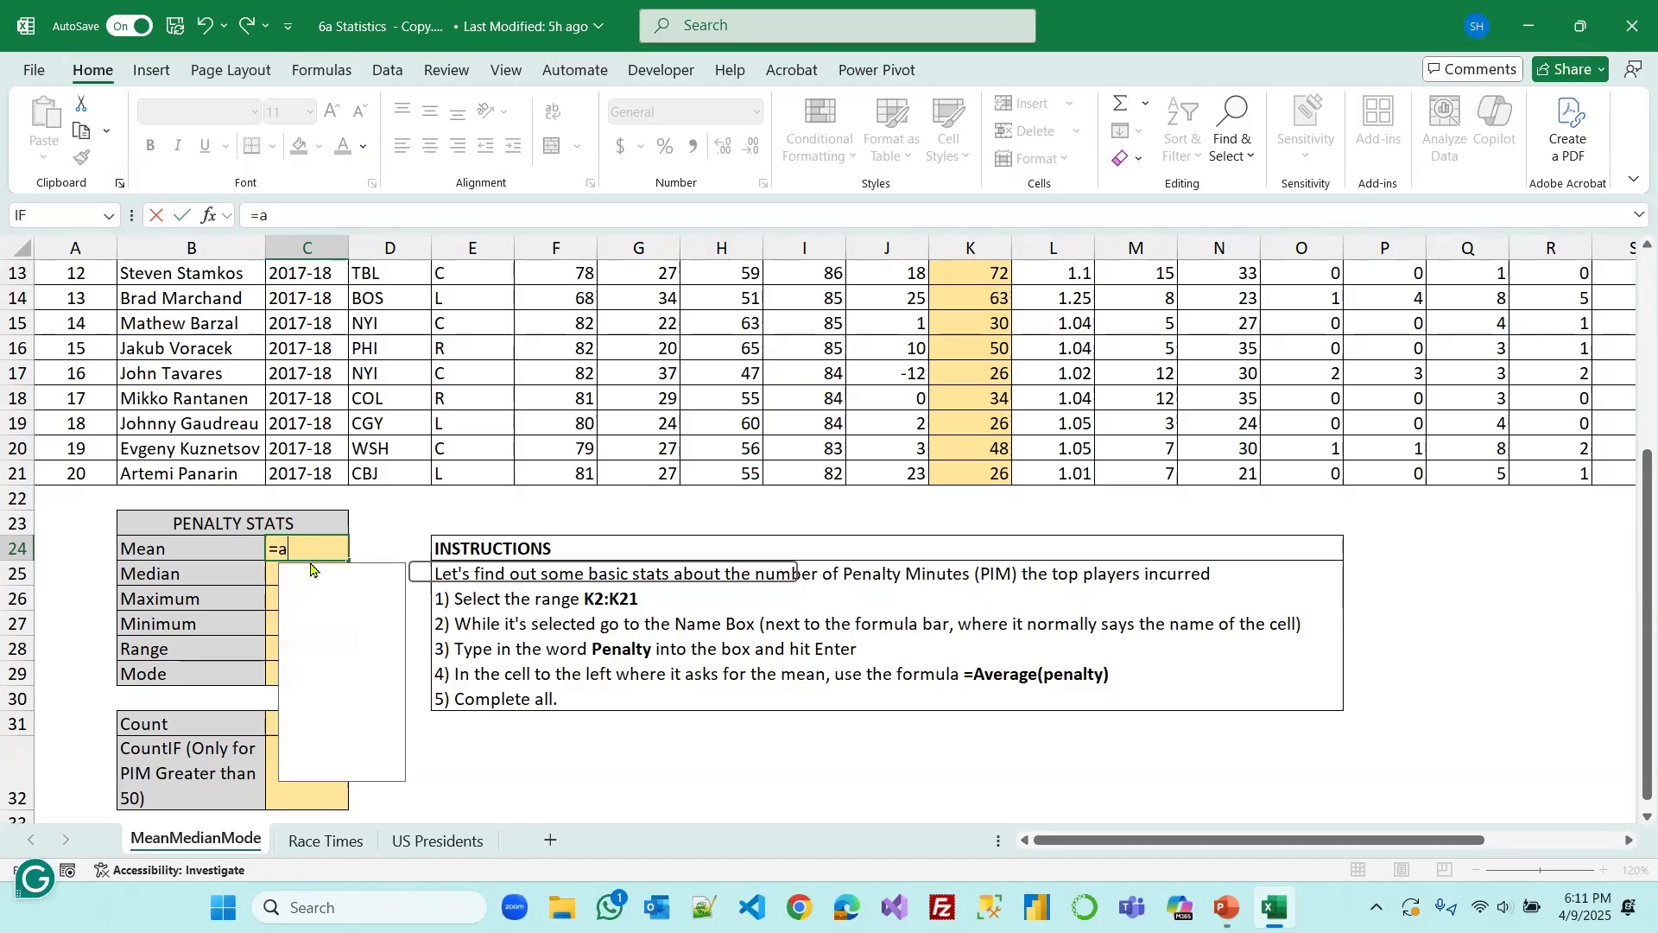
type("ver")
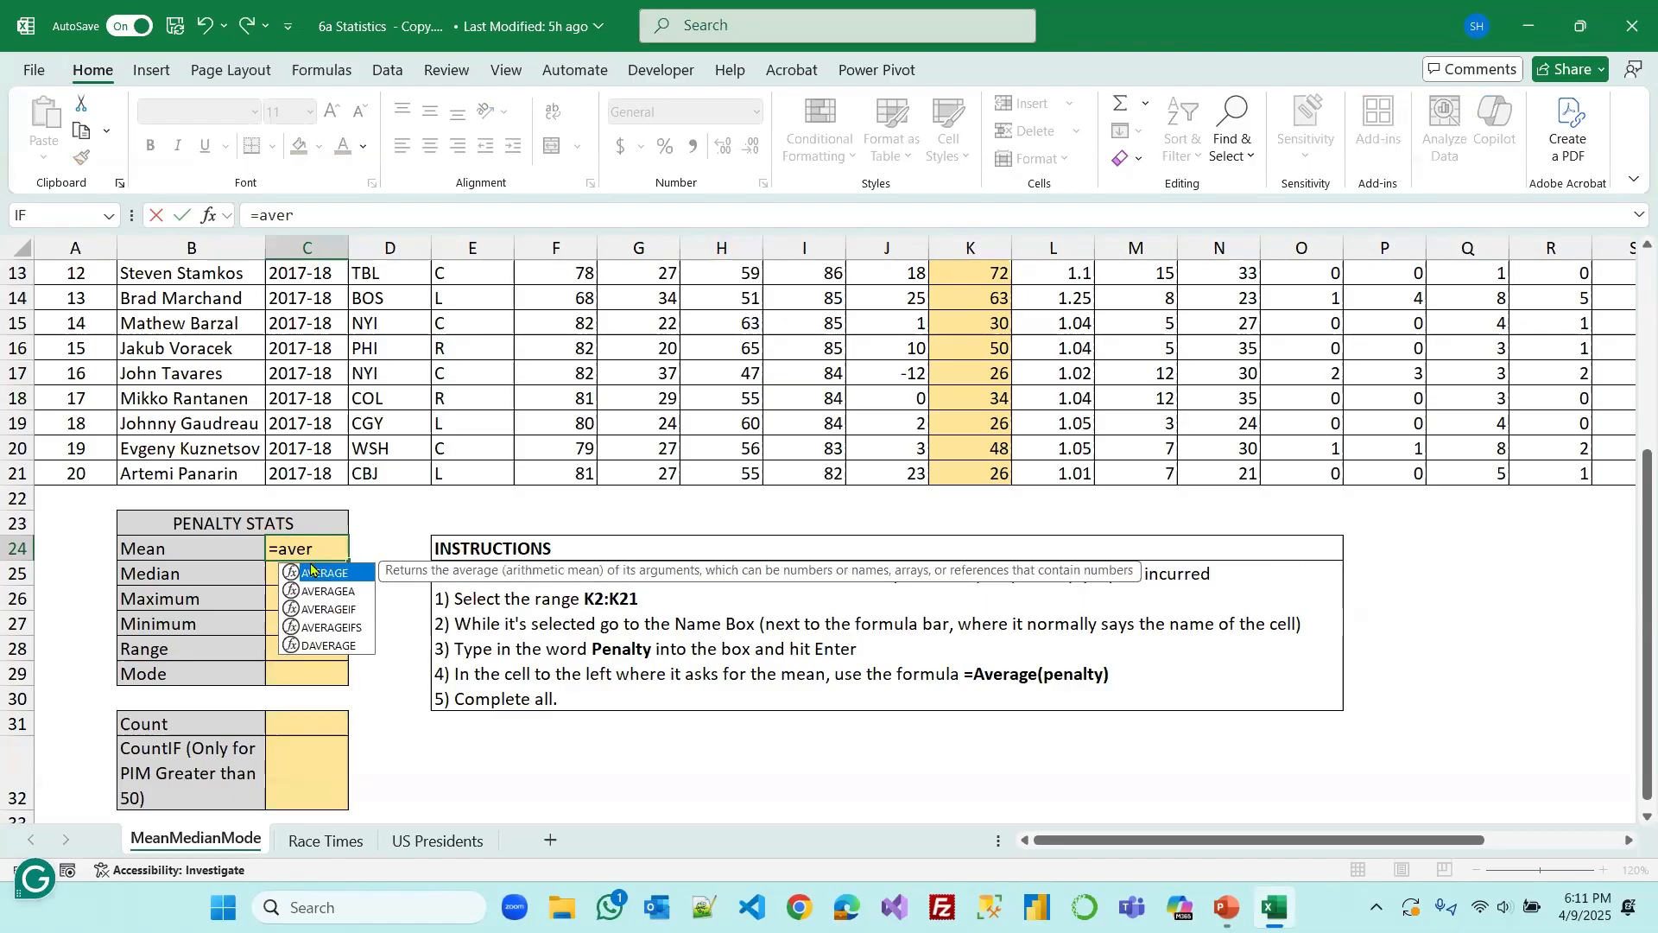
double_click(337, 581)
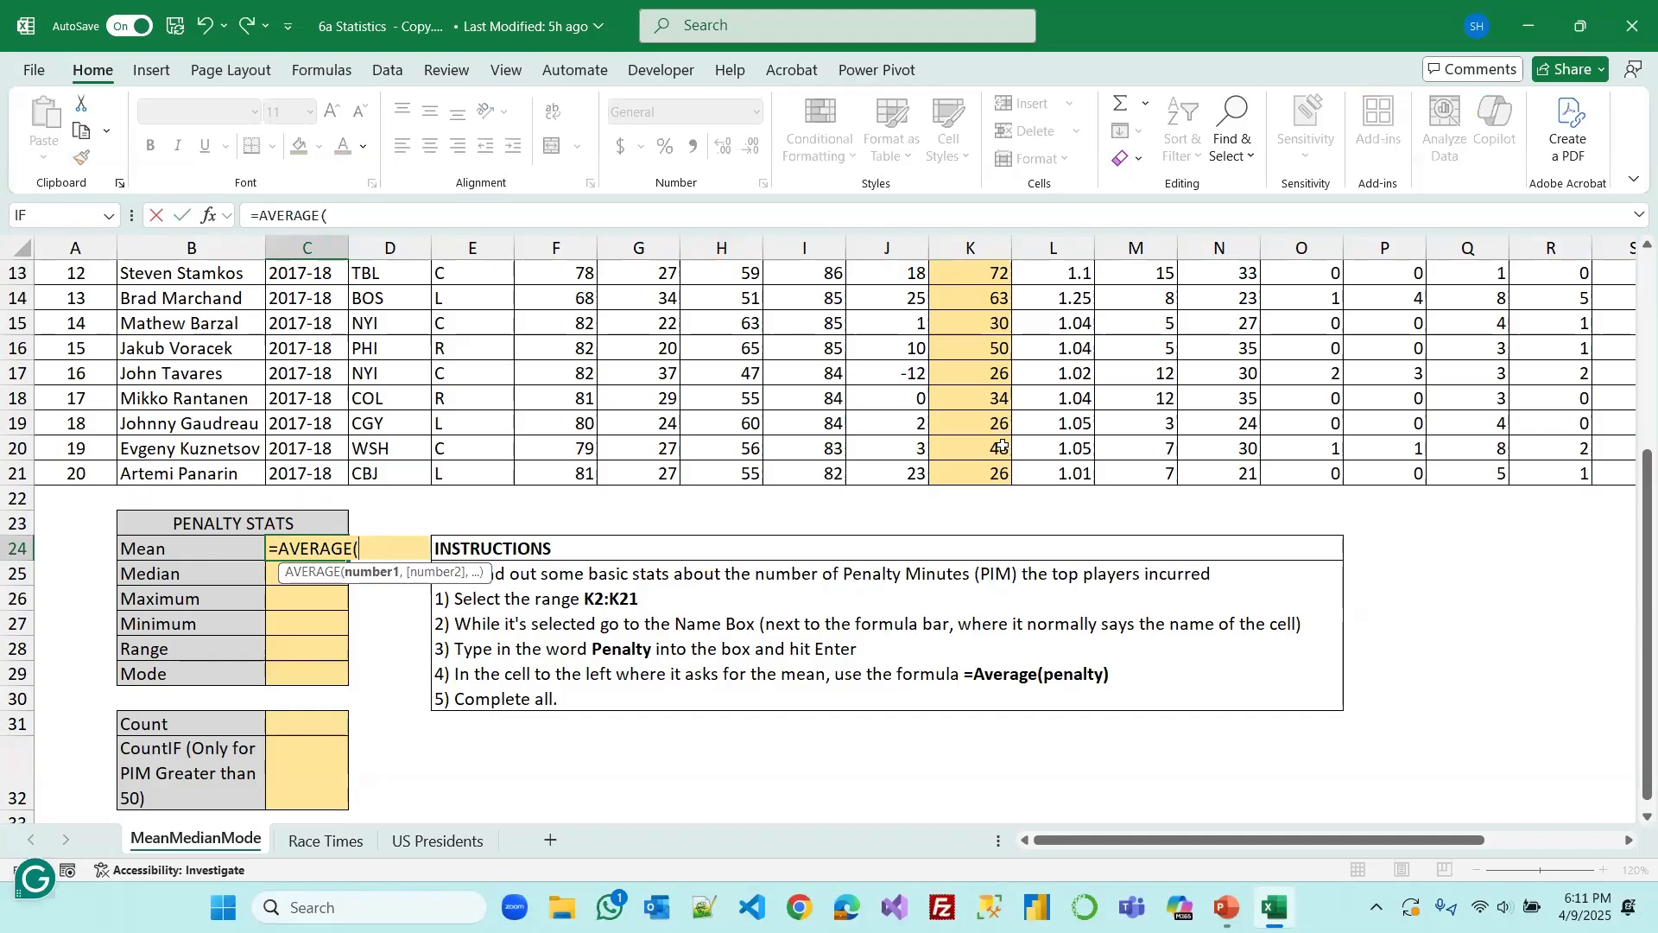
scroll(951, 424, "up", 1)
scroll(951, 424, "up", 3)
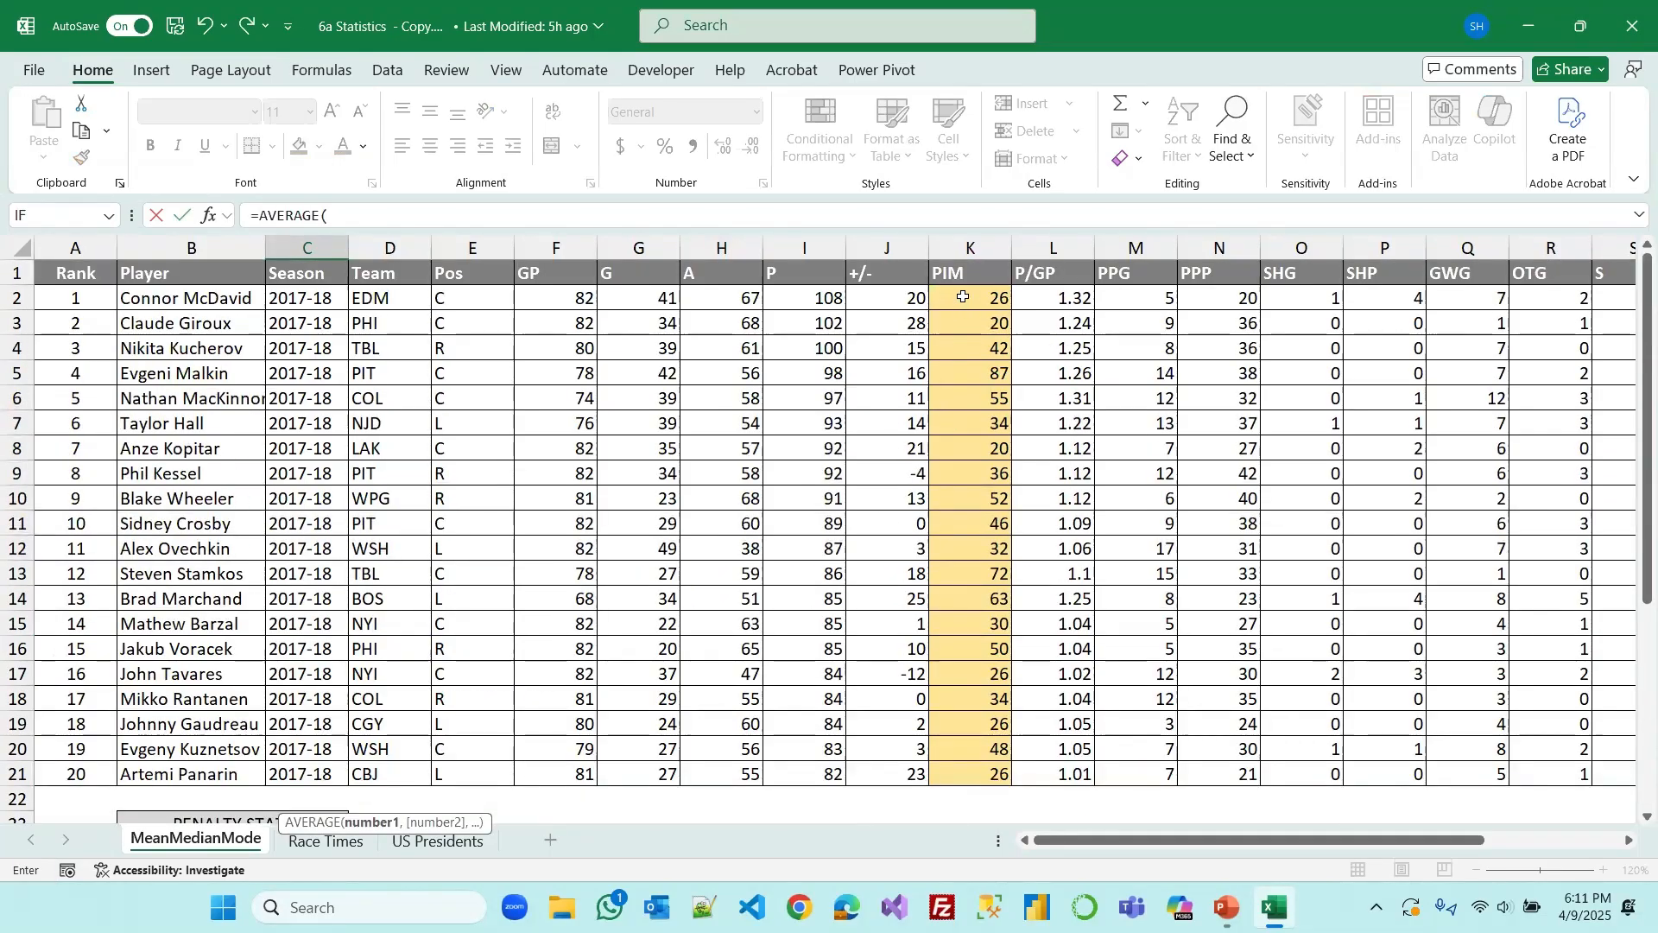
left_click_drag(963, 297, 957, 779)
scroll(739, 615, "down", 1)
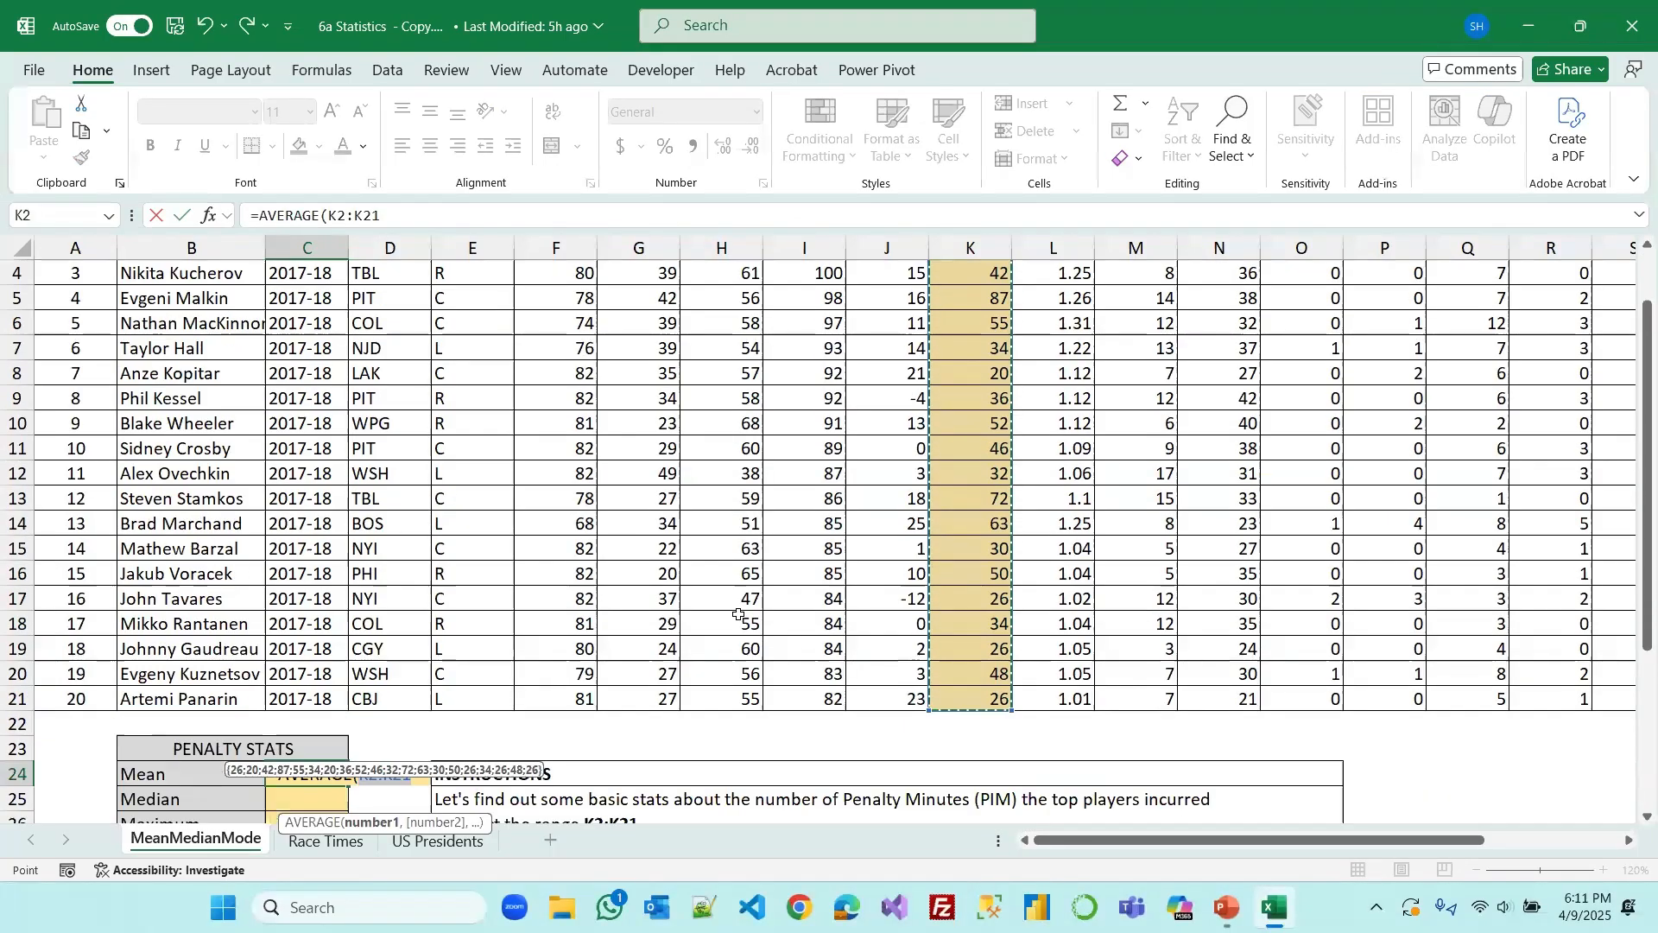
scroll(738, 615, "down", 2)
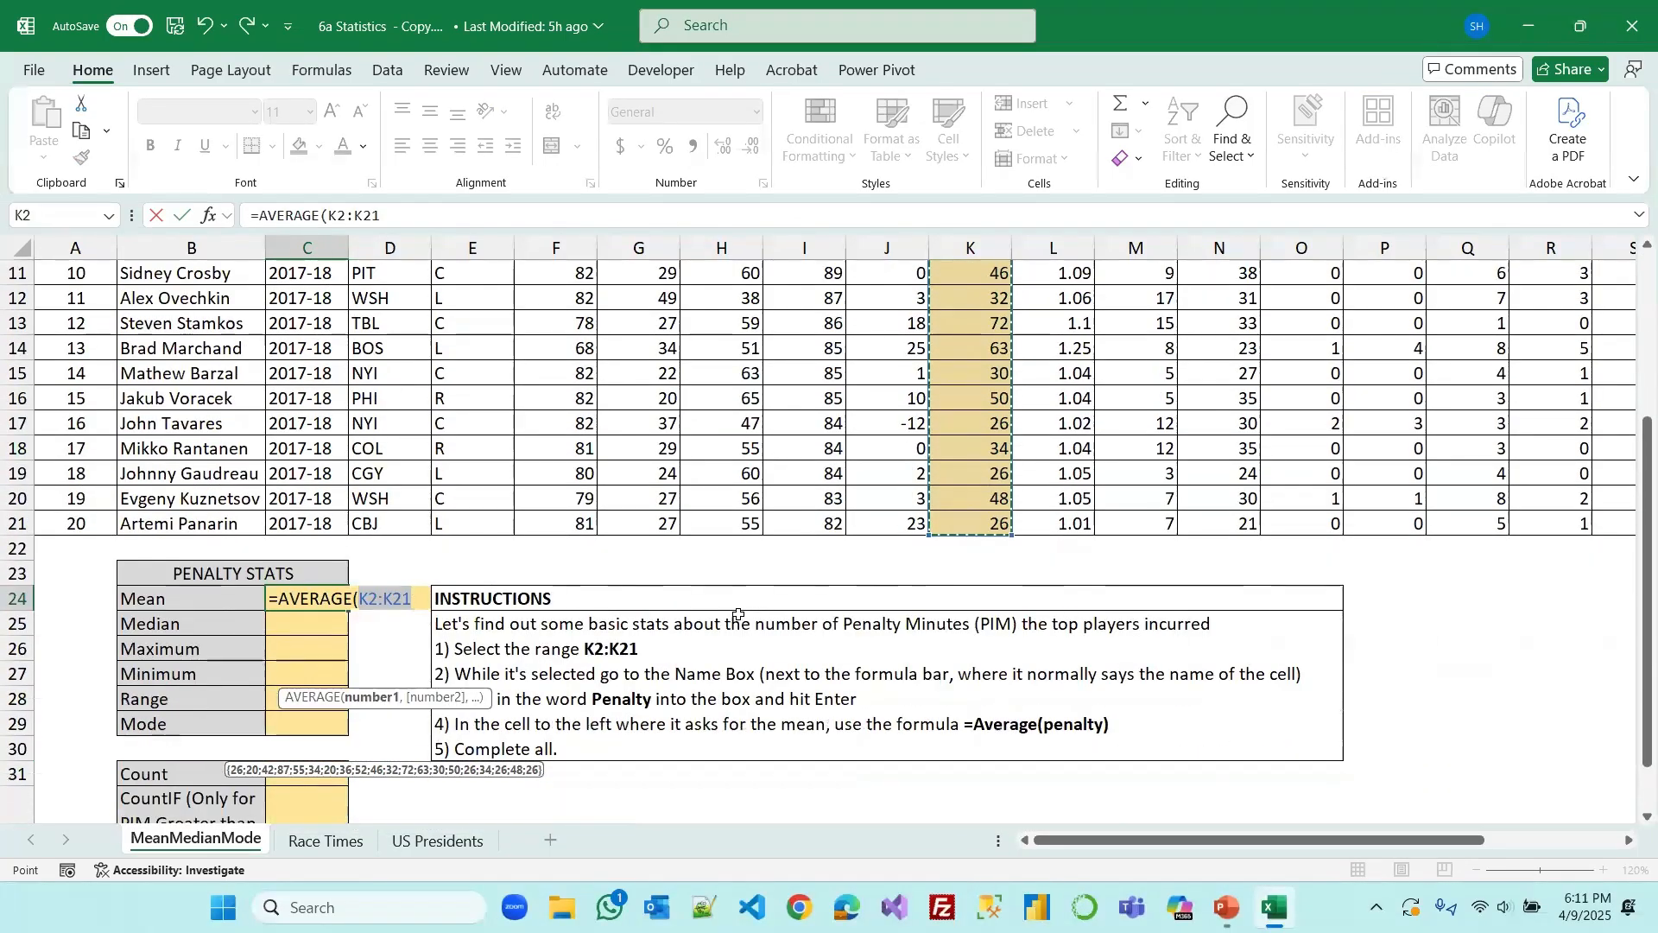
key("Return")
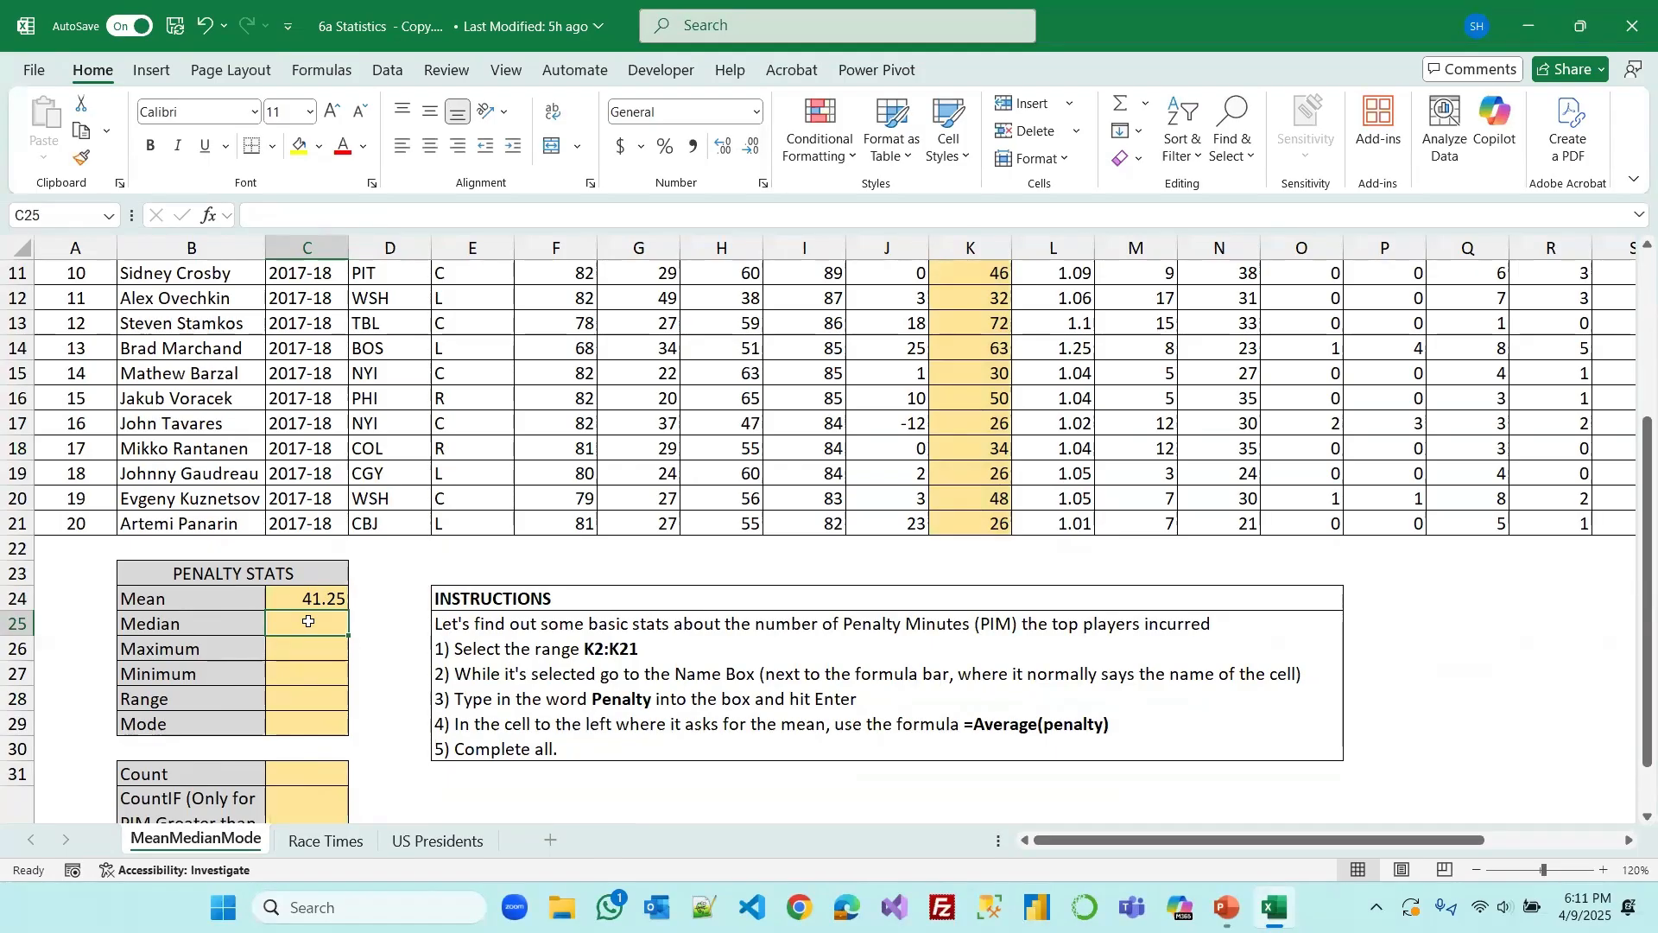
Calculate the median penalty minutes in C25 with the MEDIAN function over the PIM values in K2:K21
type("=m")
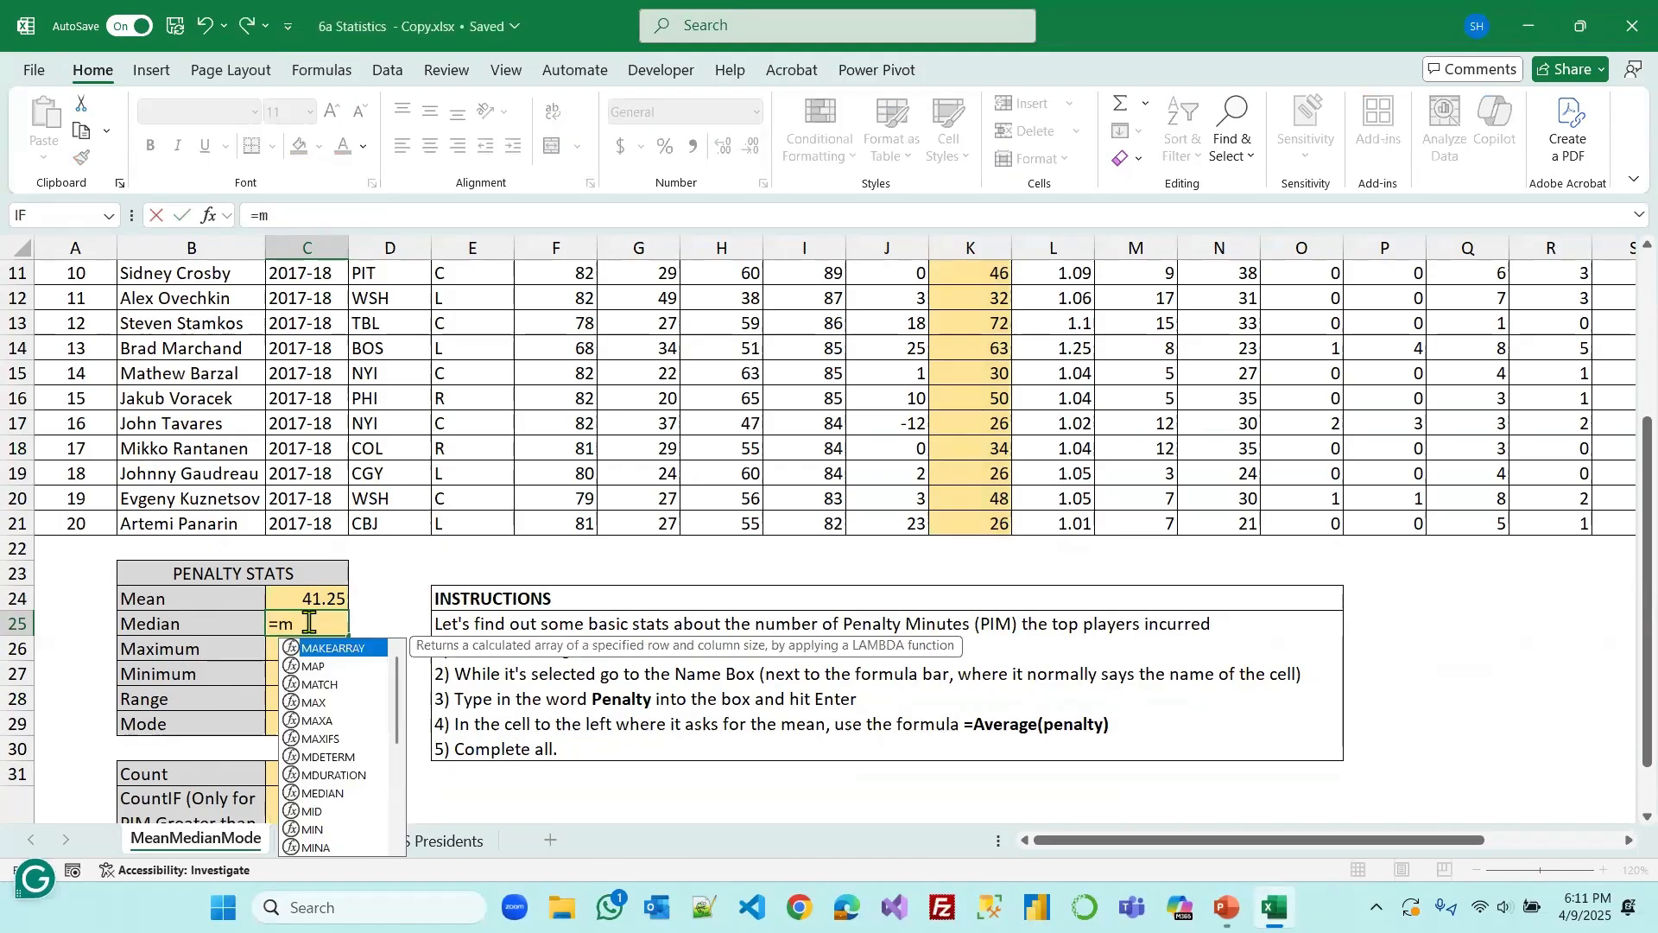
type("ed")
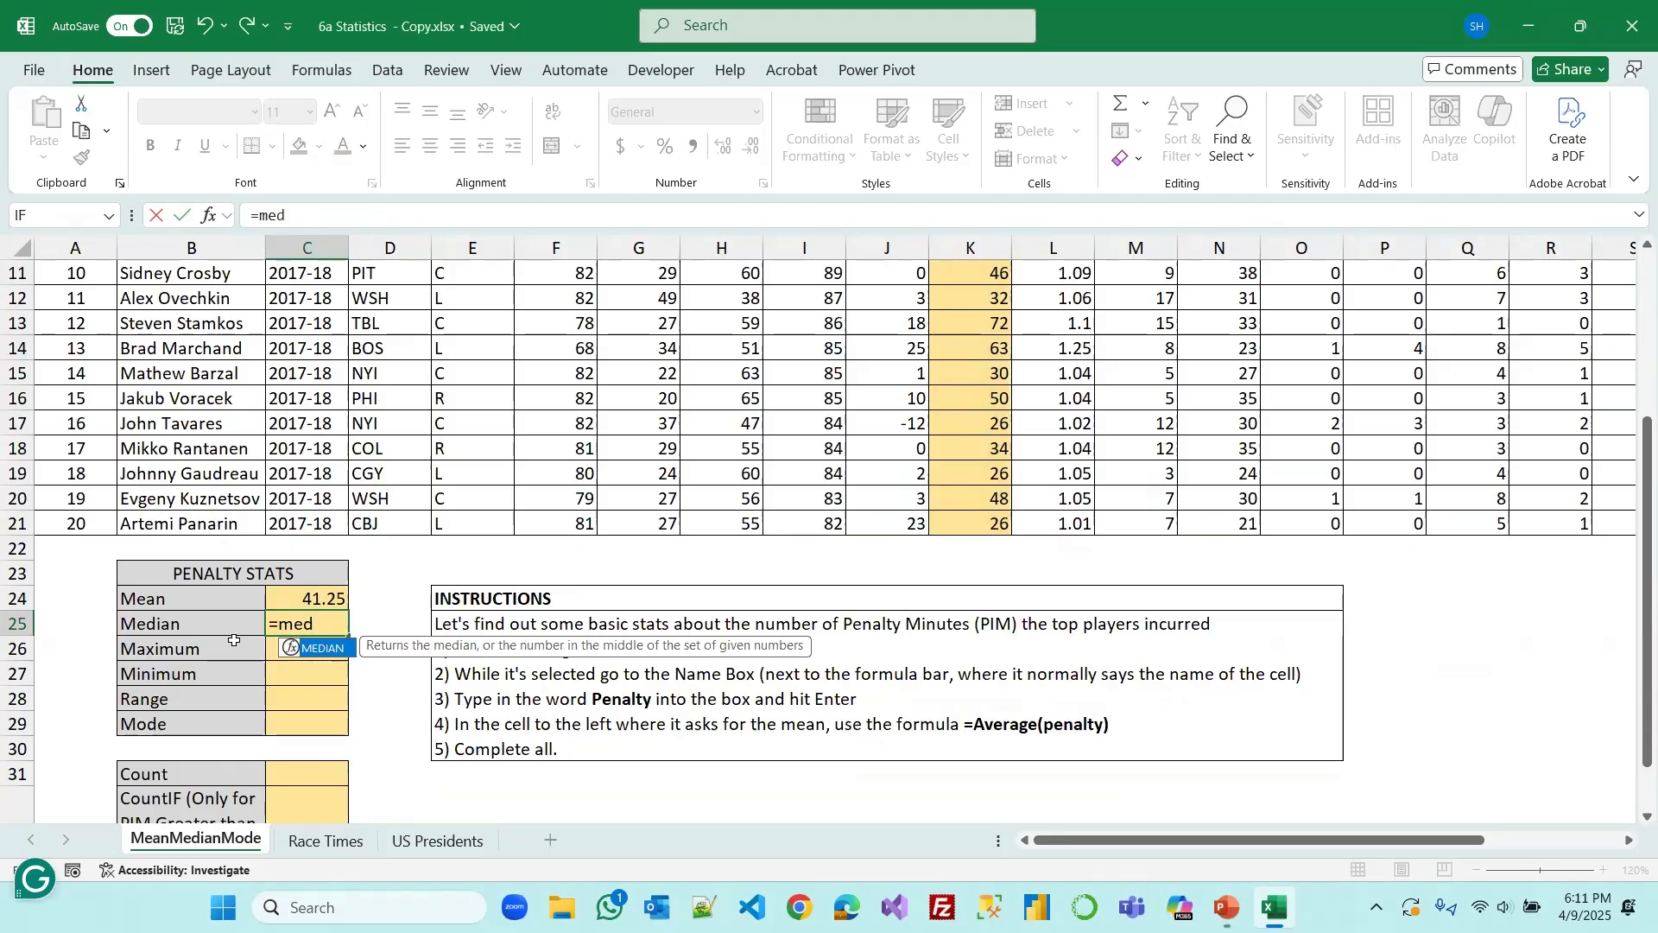
double_click(334, 653)
scroll(946, 389, "up", 4)
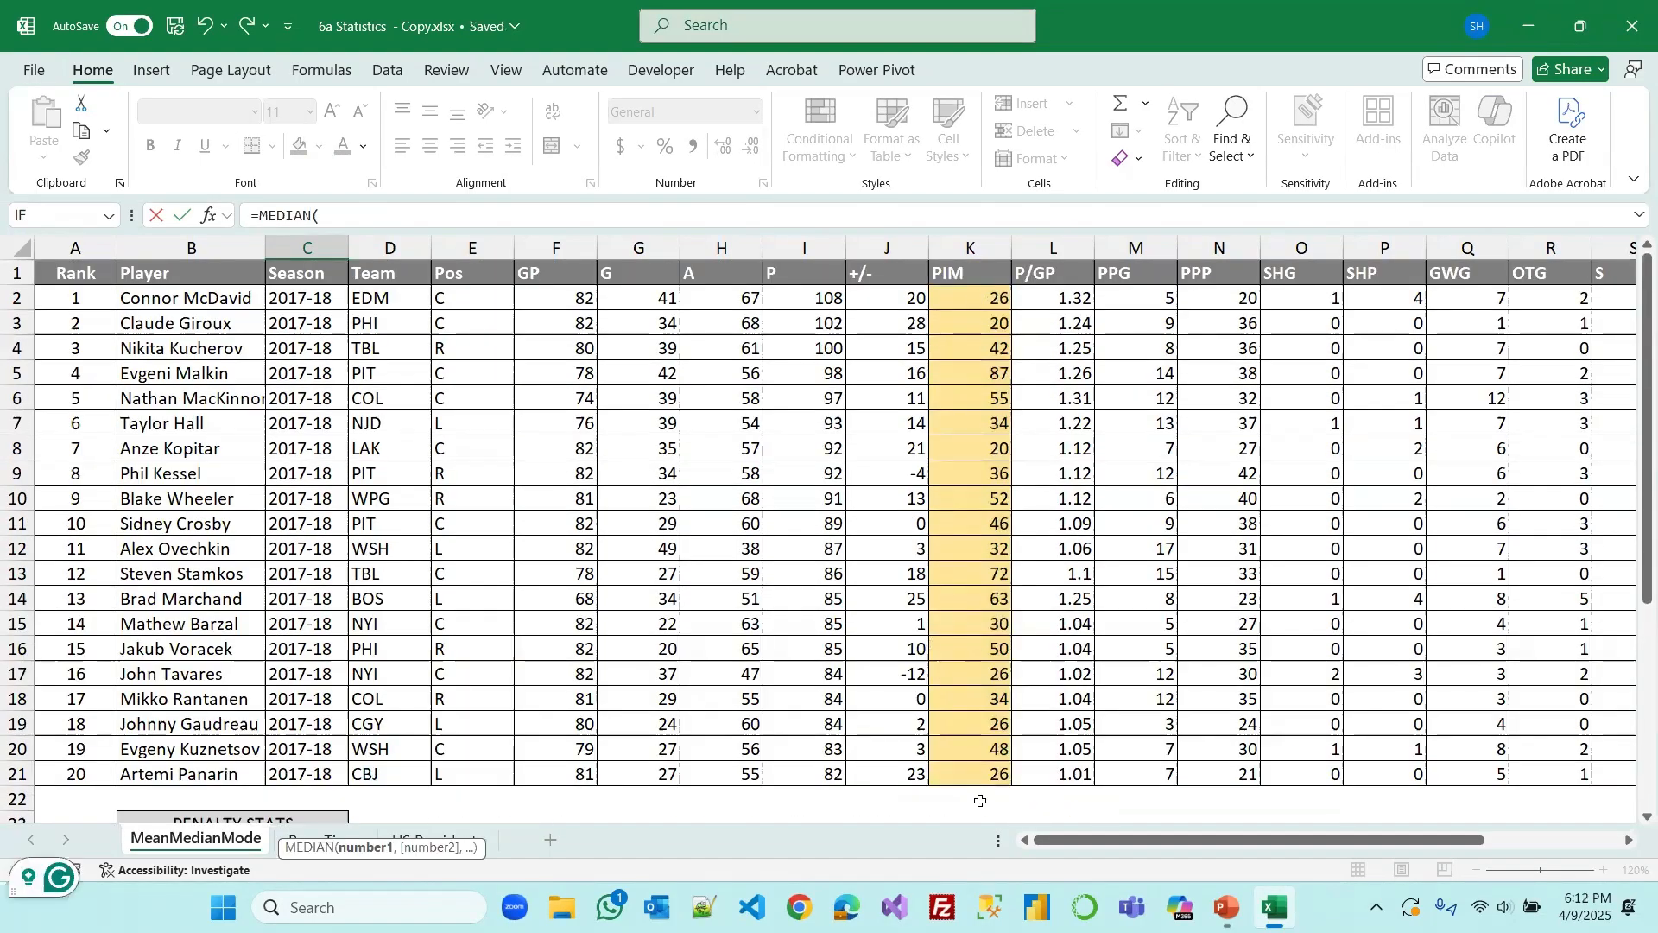
left_click_drag(985, 303, 975, 771)
key("Return")
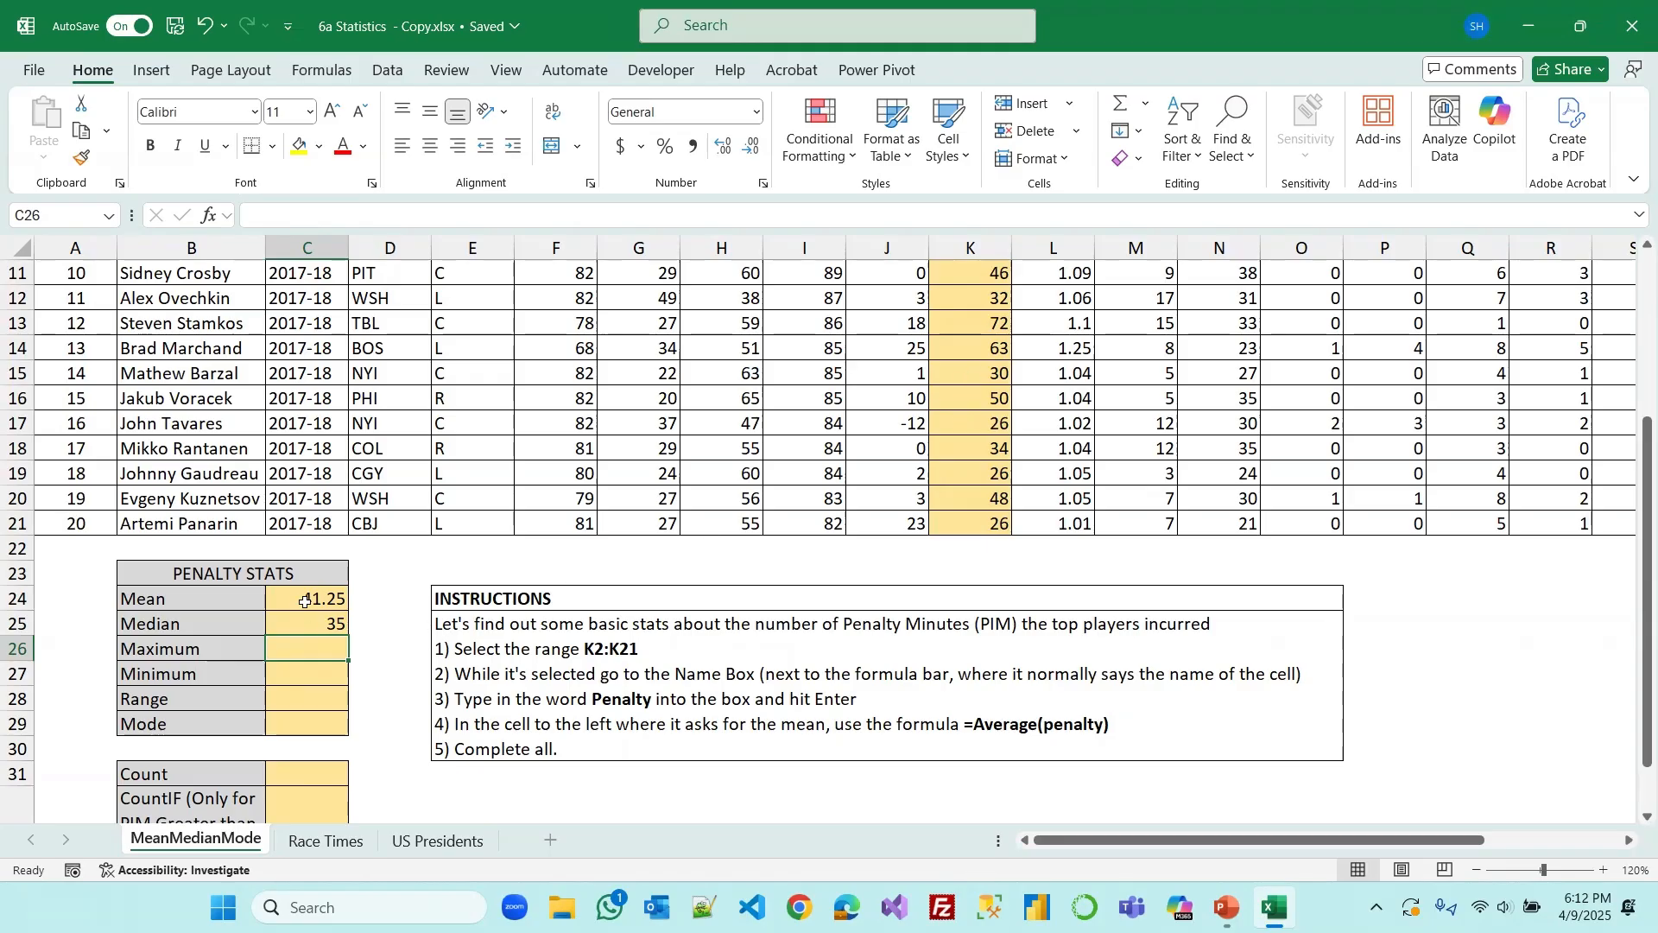
Clear the Mean and Median formulas from C24:C25 in the penalty stats table
left_click_drag(304, 601, 304, 627)
key("Delete")
left_click(523, 575)
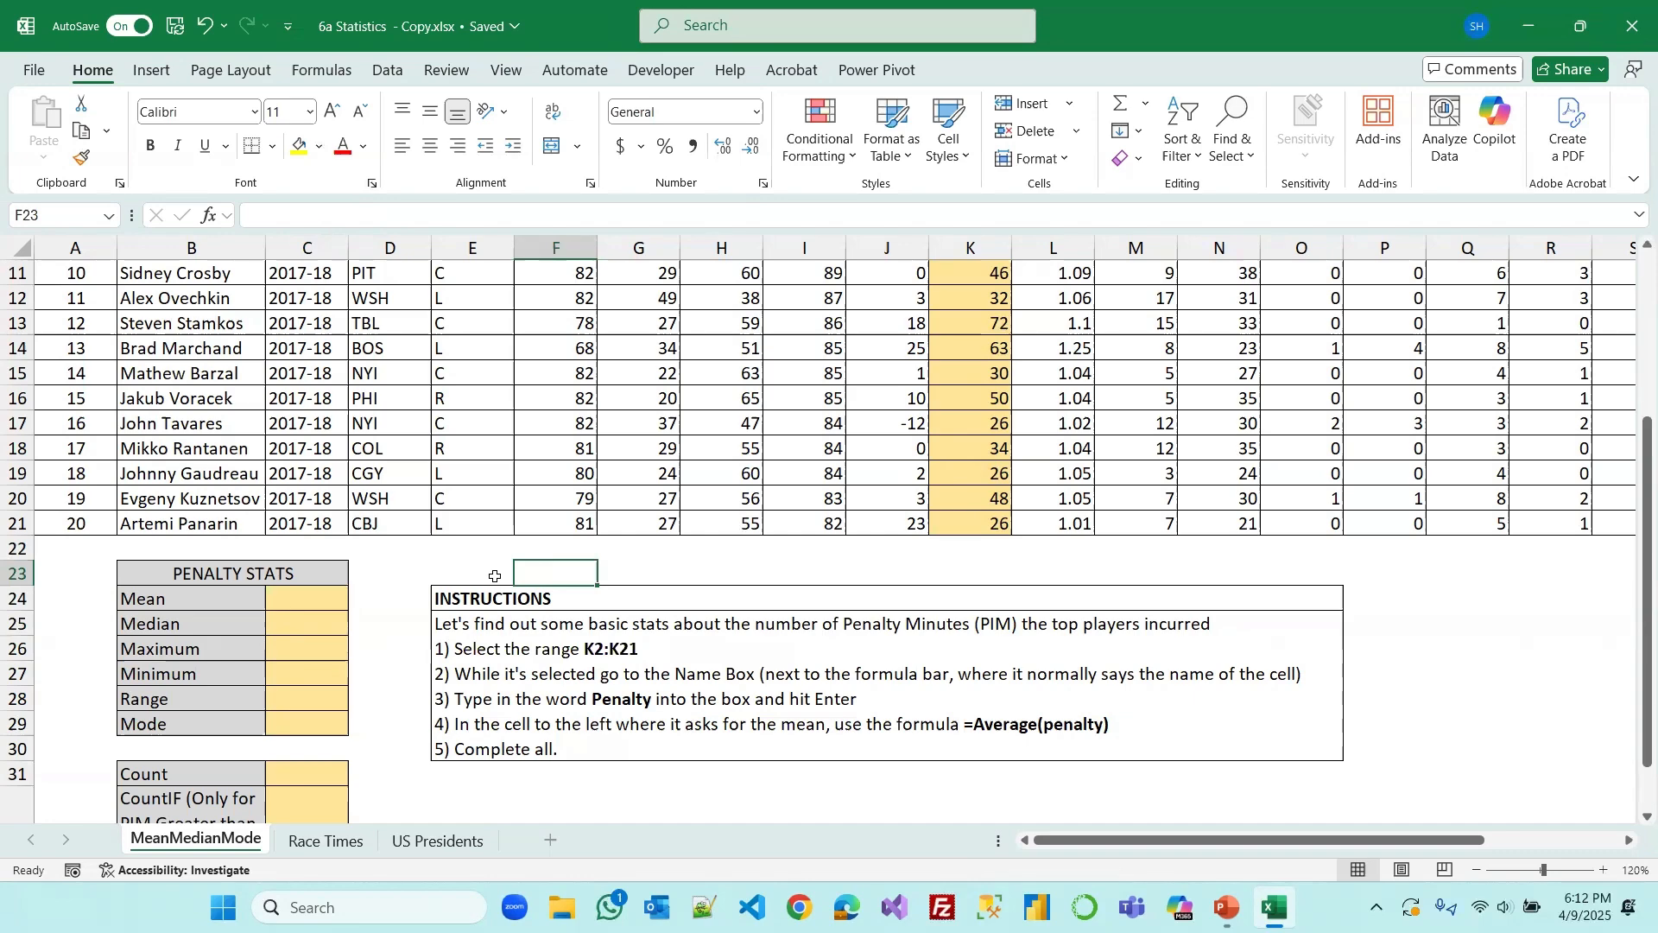
Add a note above the instructions box, with "MOS" in G23 and "Define Named Range" in H23
left_click(663, 566)
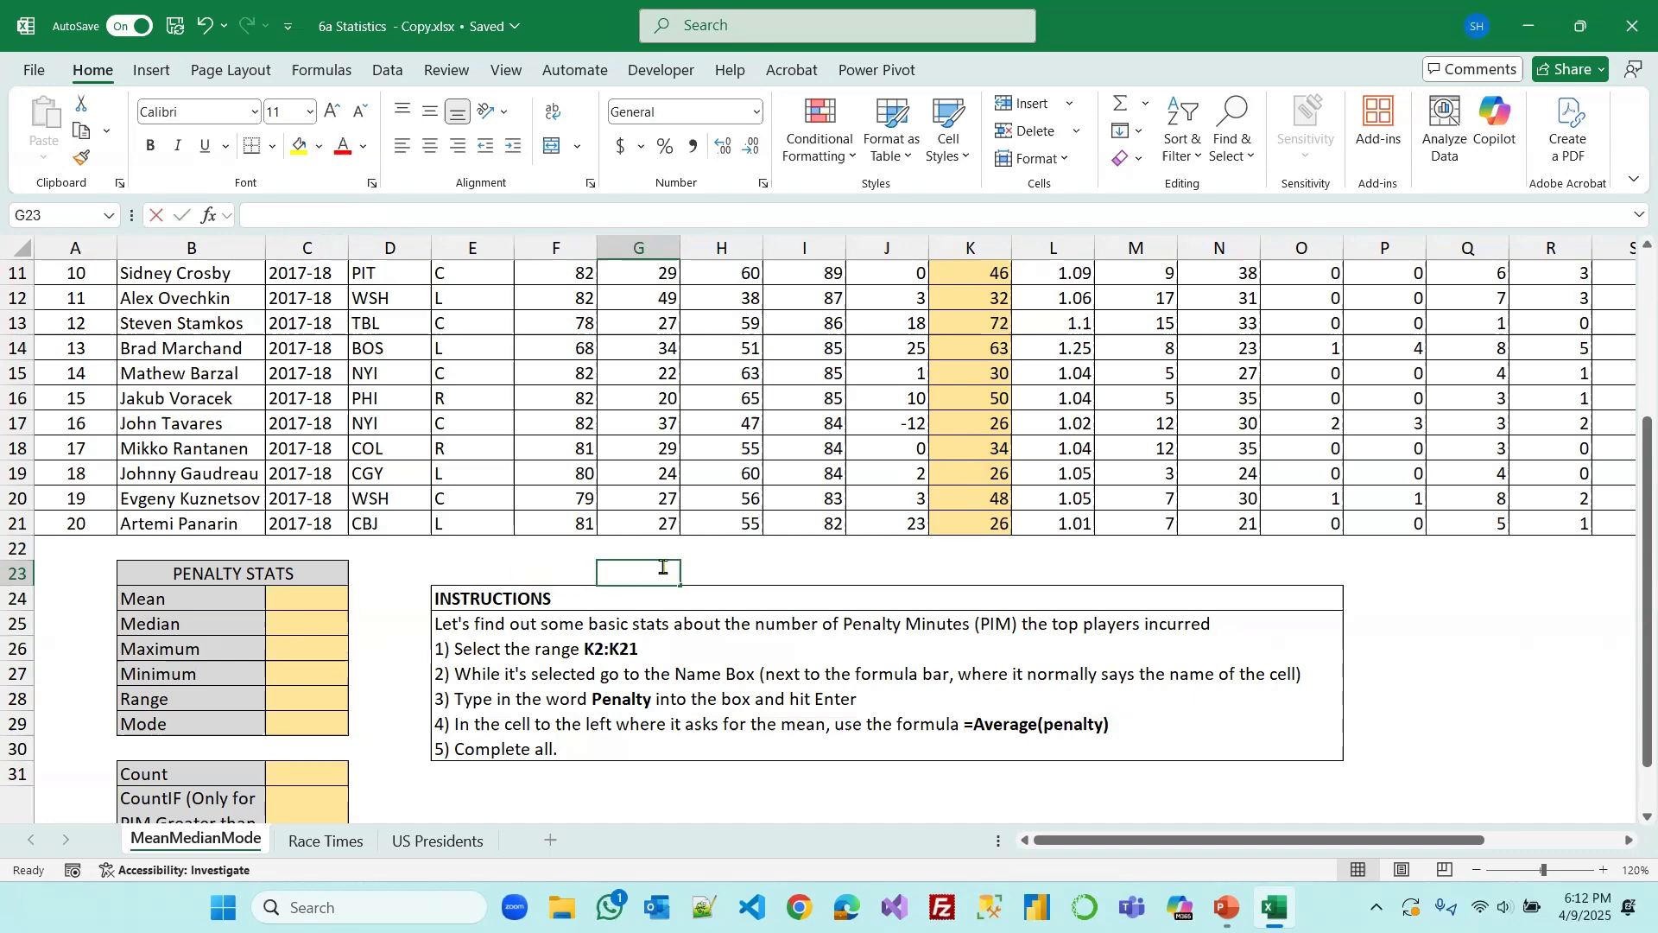
type("MOS")
left_click(737, 569)
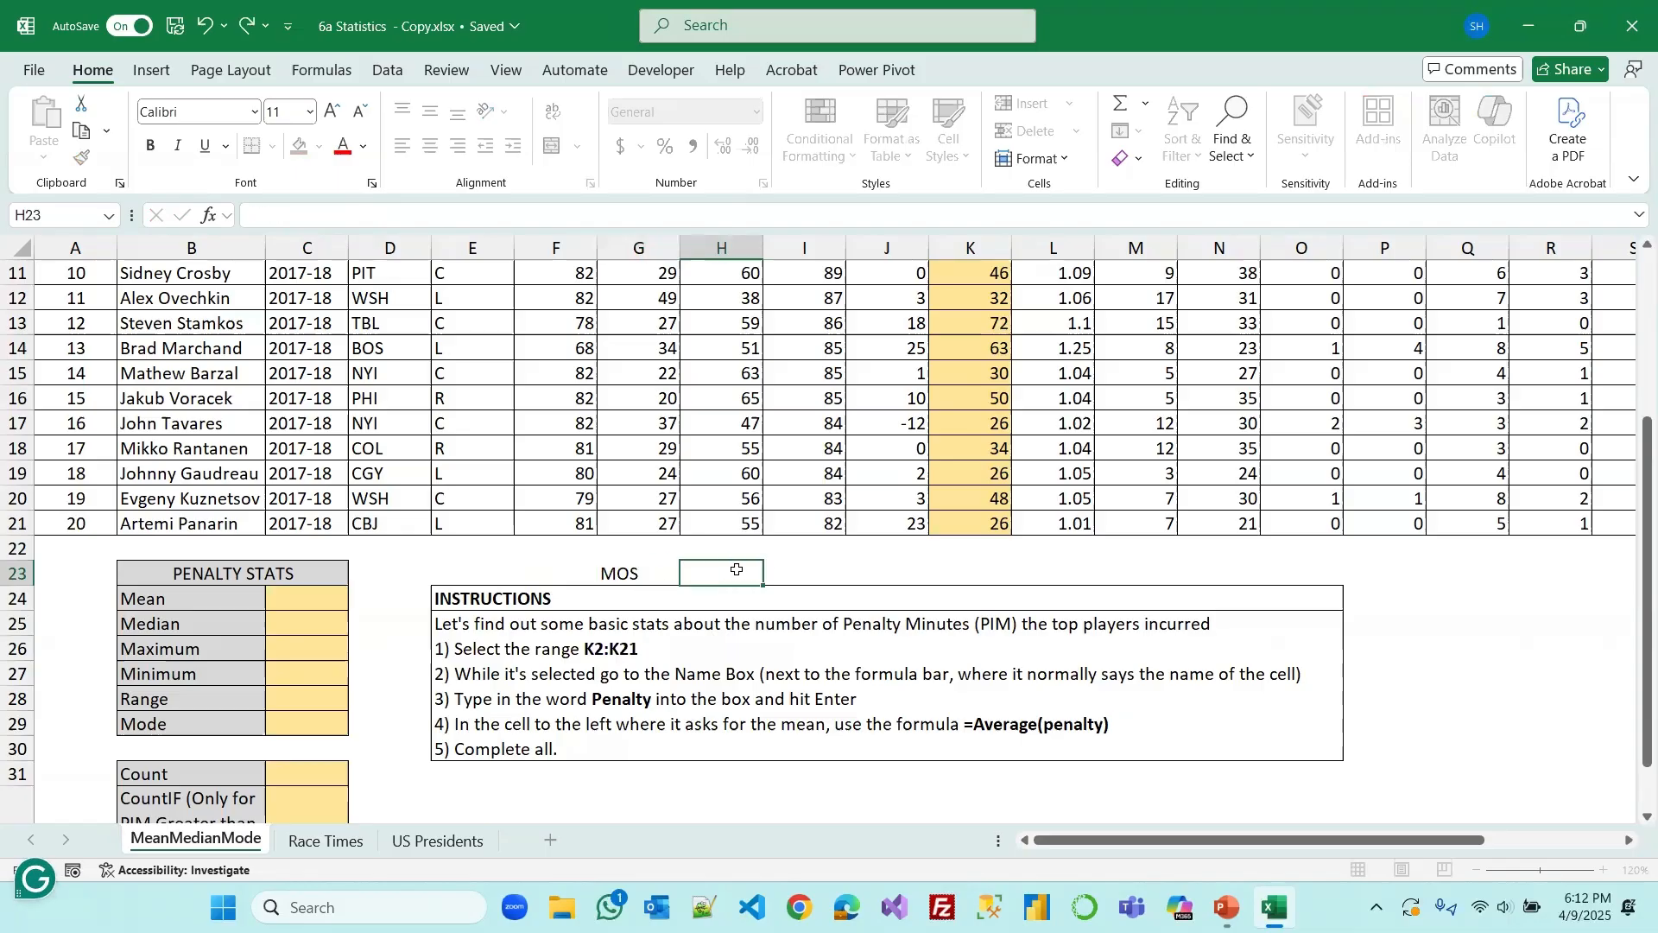
type("Define Named")
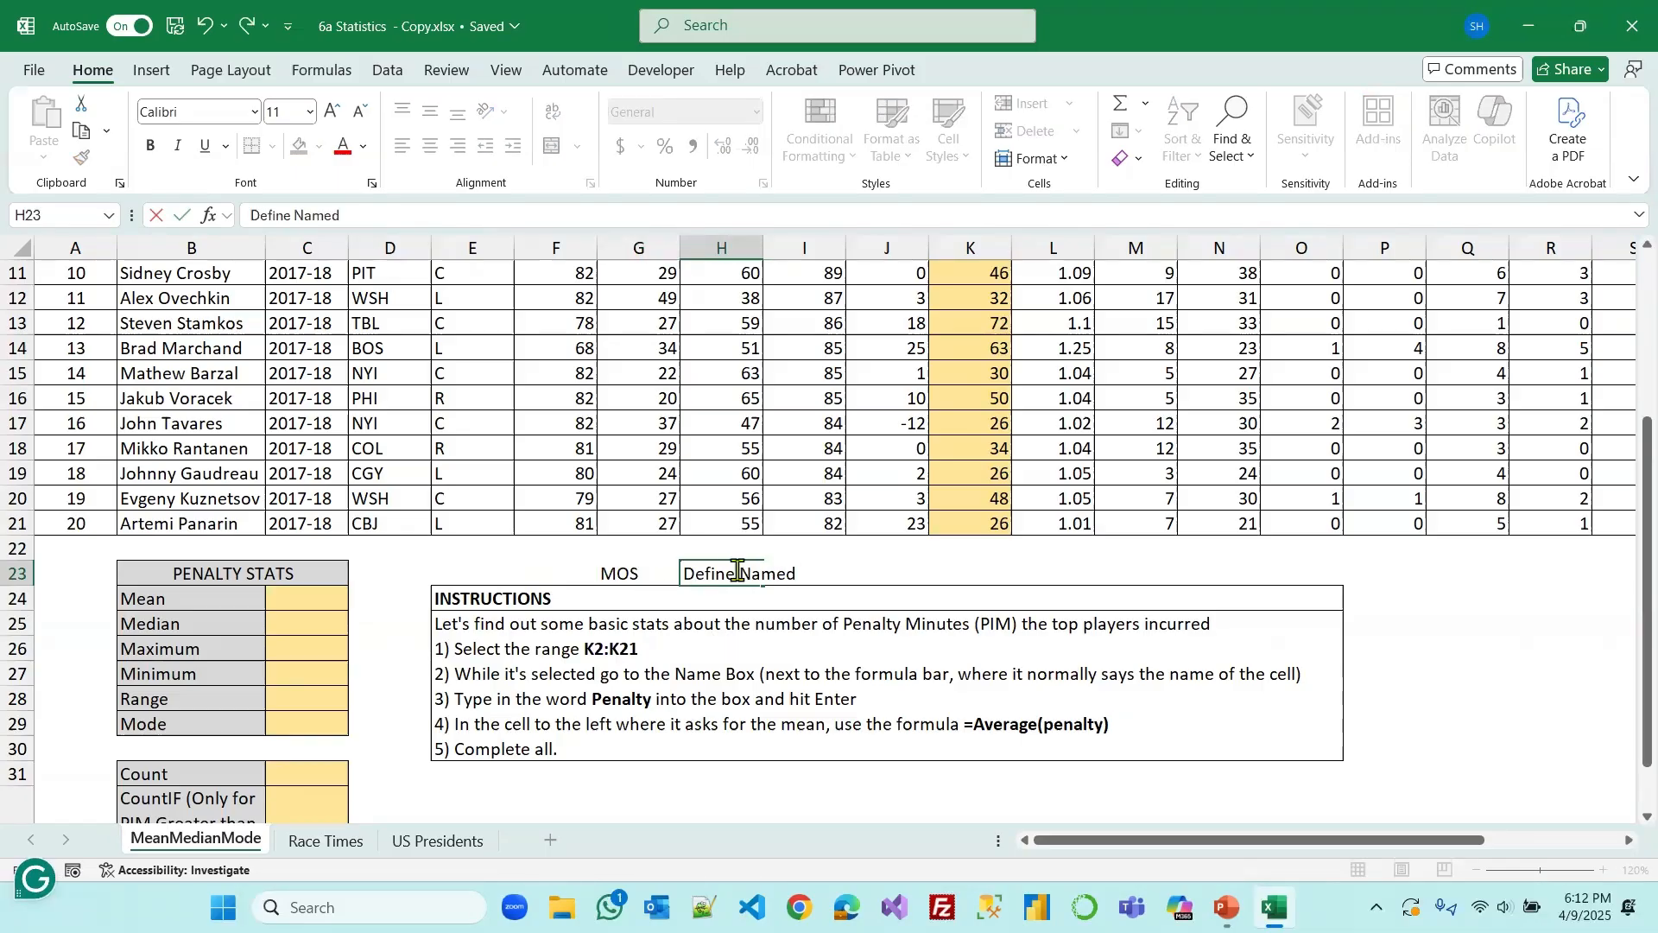
type(" Range")
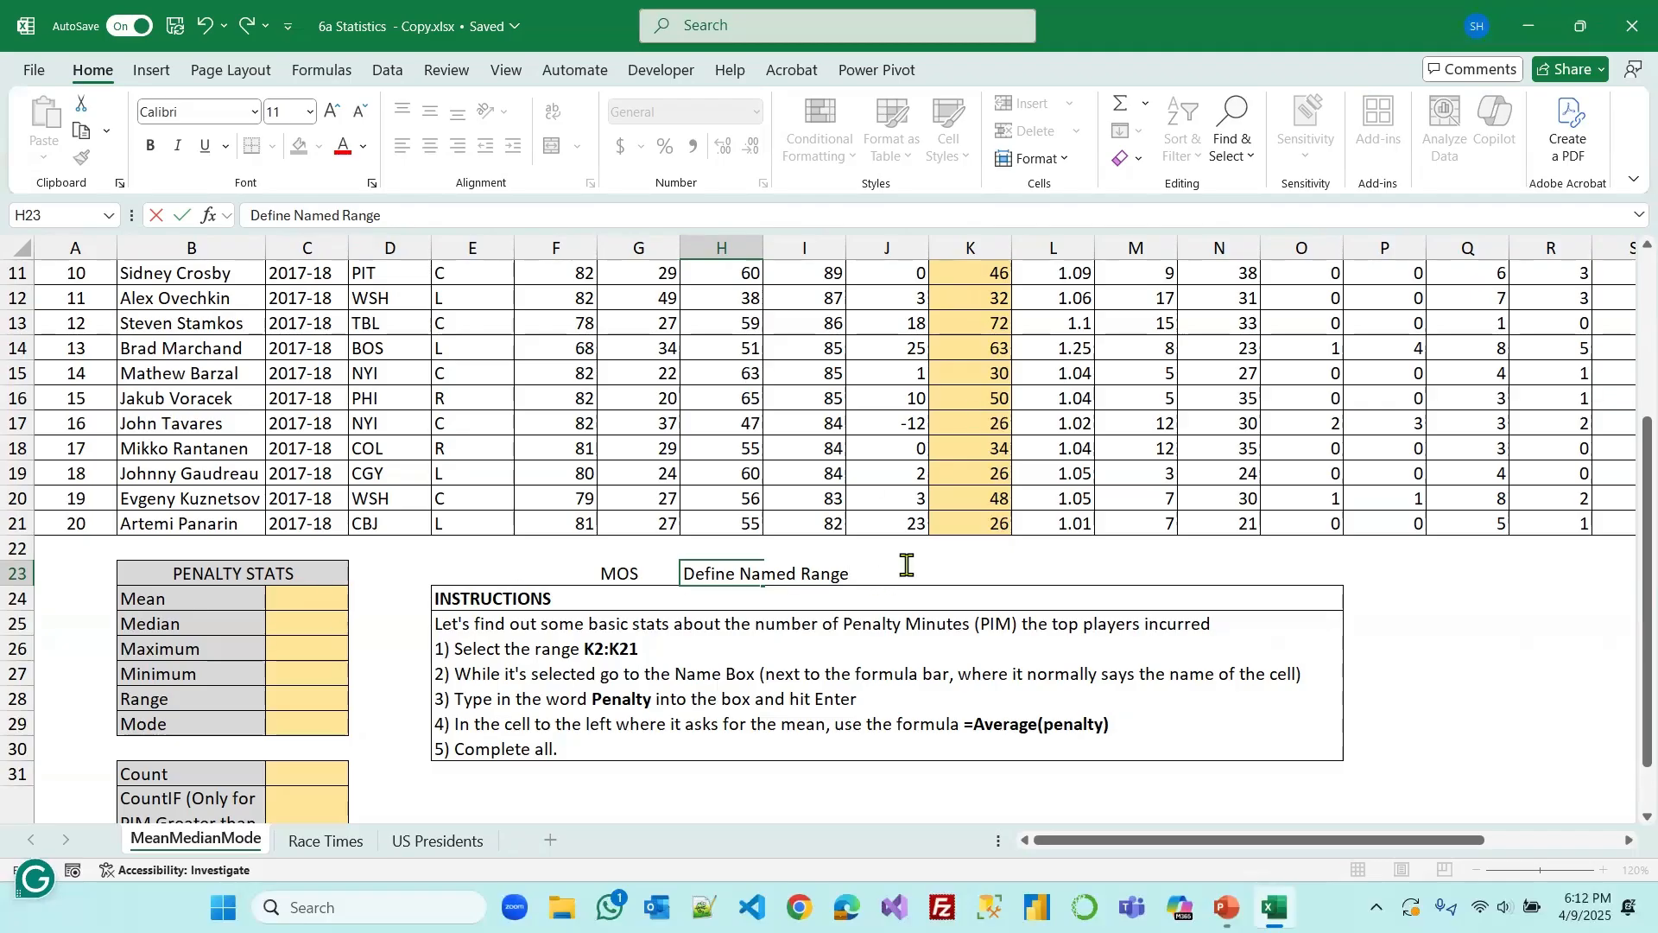
left_click(1471, 672)
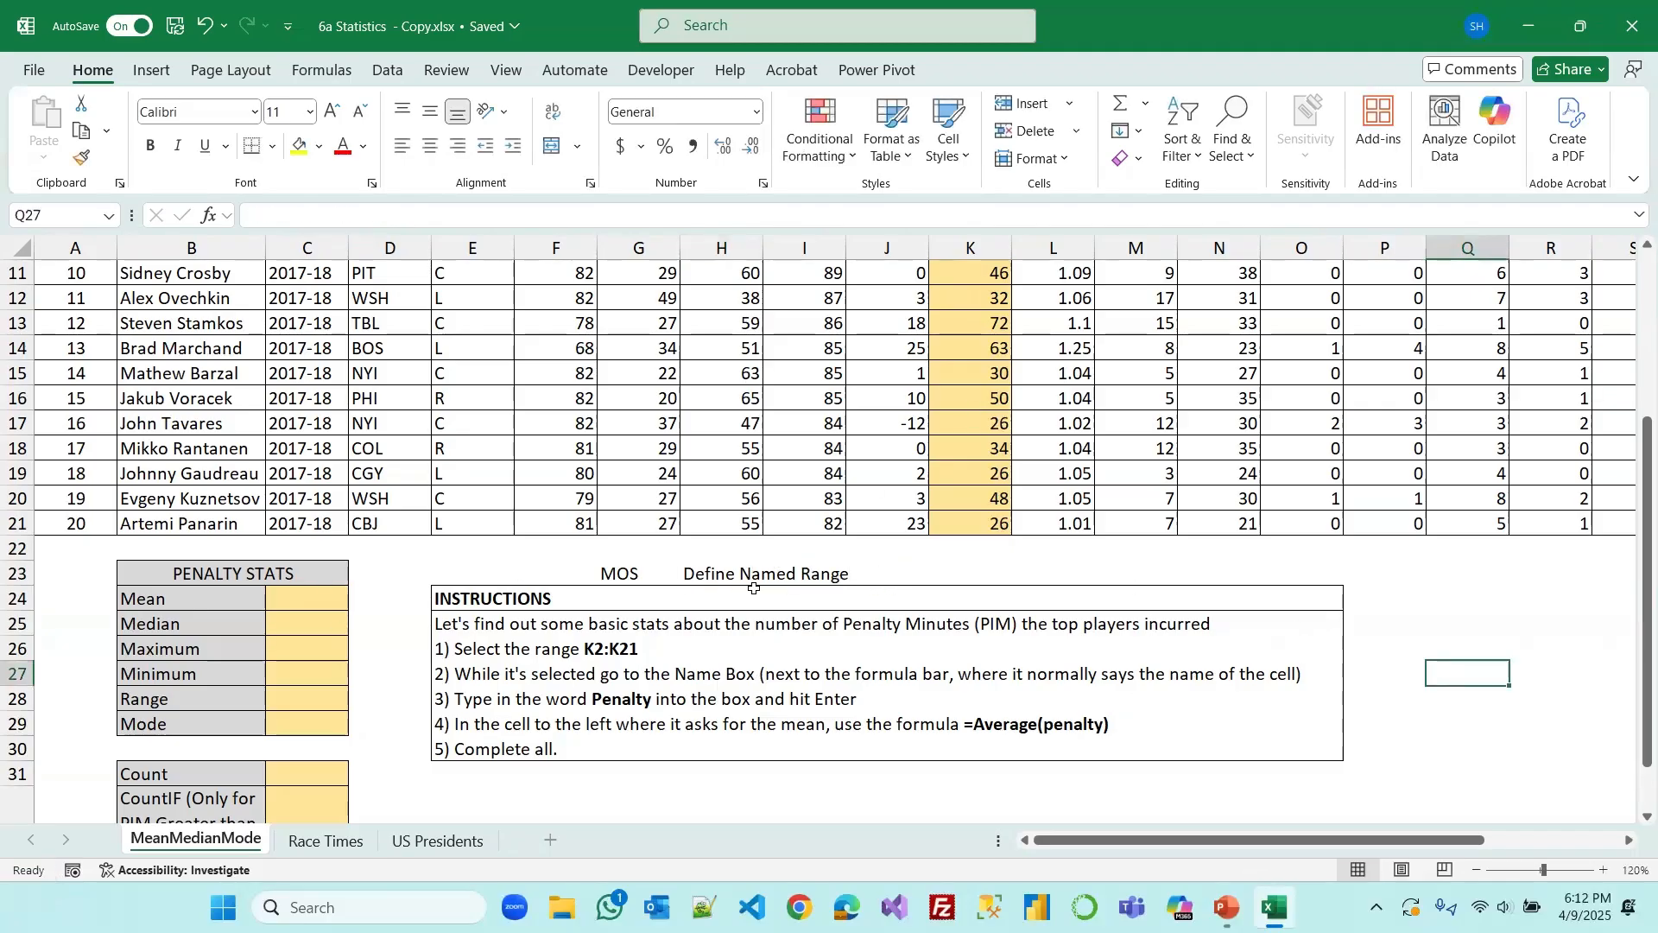
Define the name "penality" for the PIM values in K2:K21
scroll(856, 490, "up", 3)
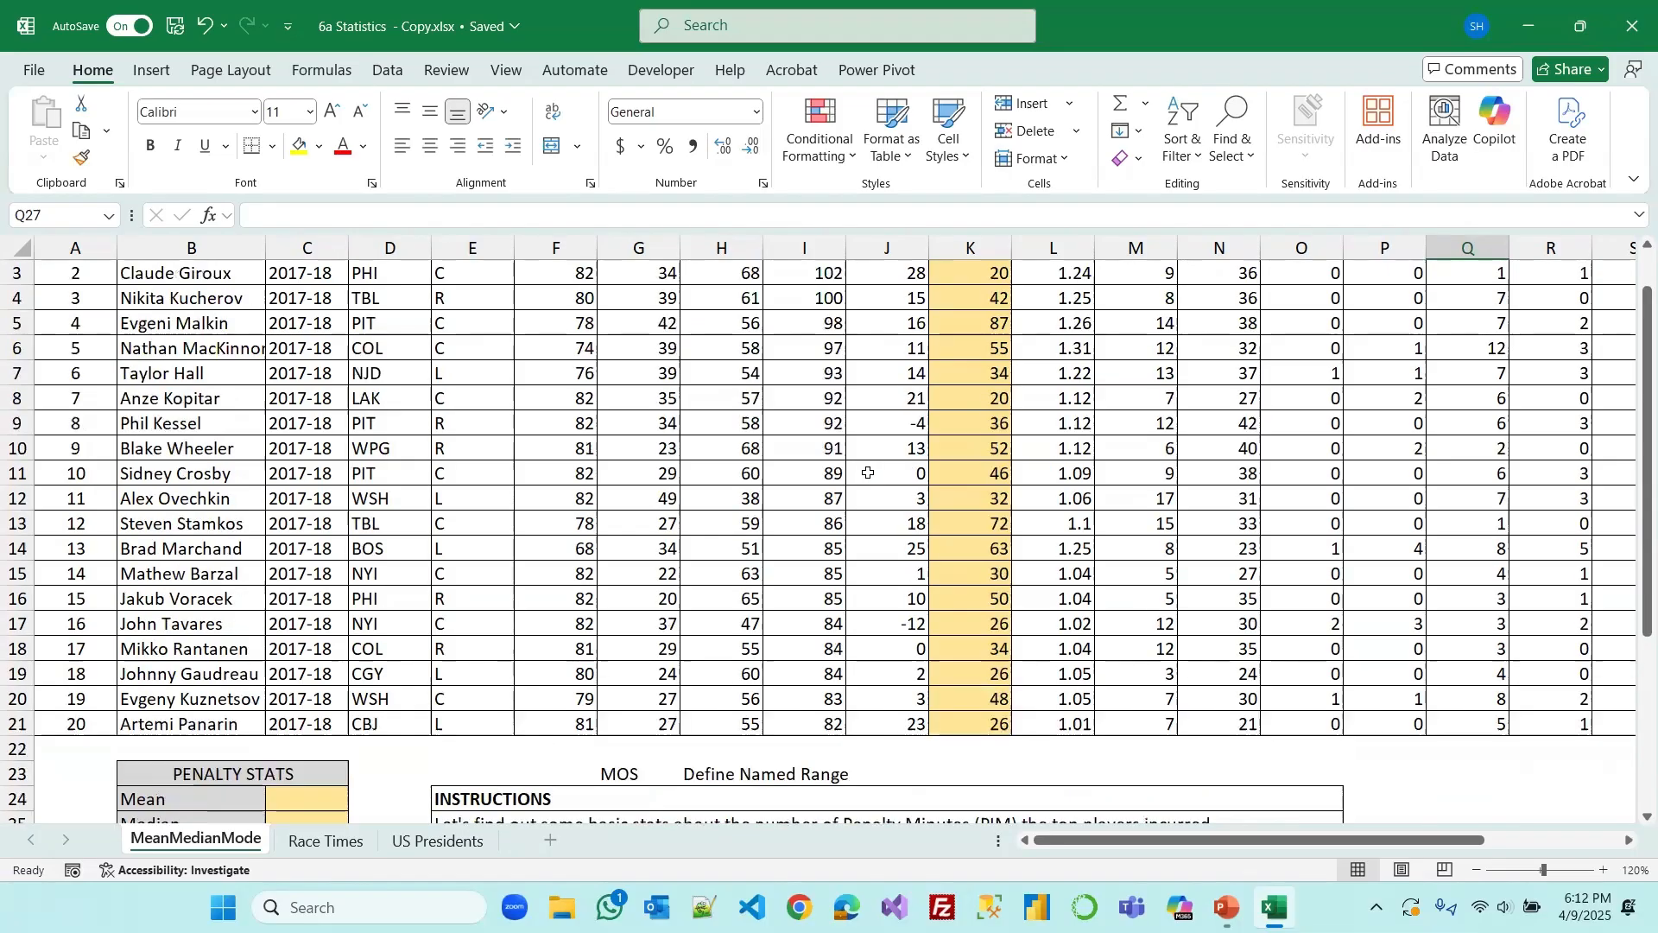
scroll(837, 505, "down", 3)
scroll(837, 505, "down", 1)
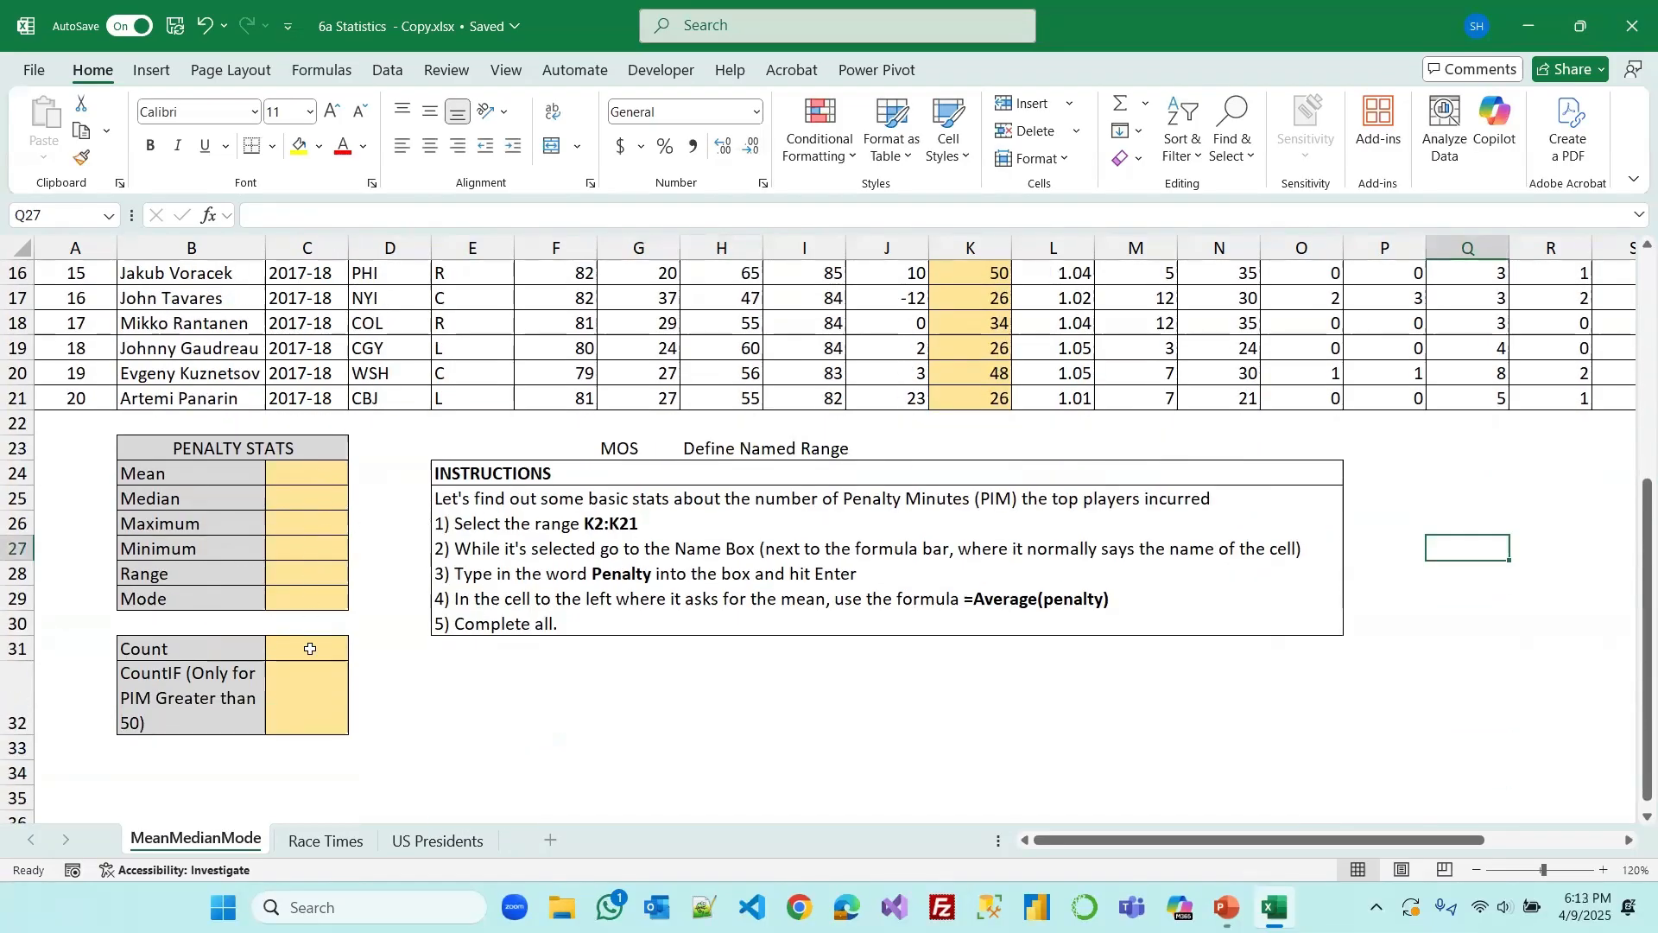
scroll(885, 431, "up", 5)
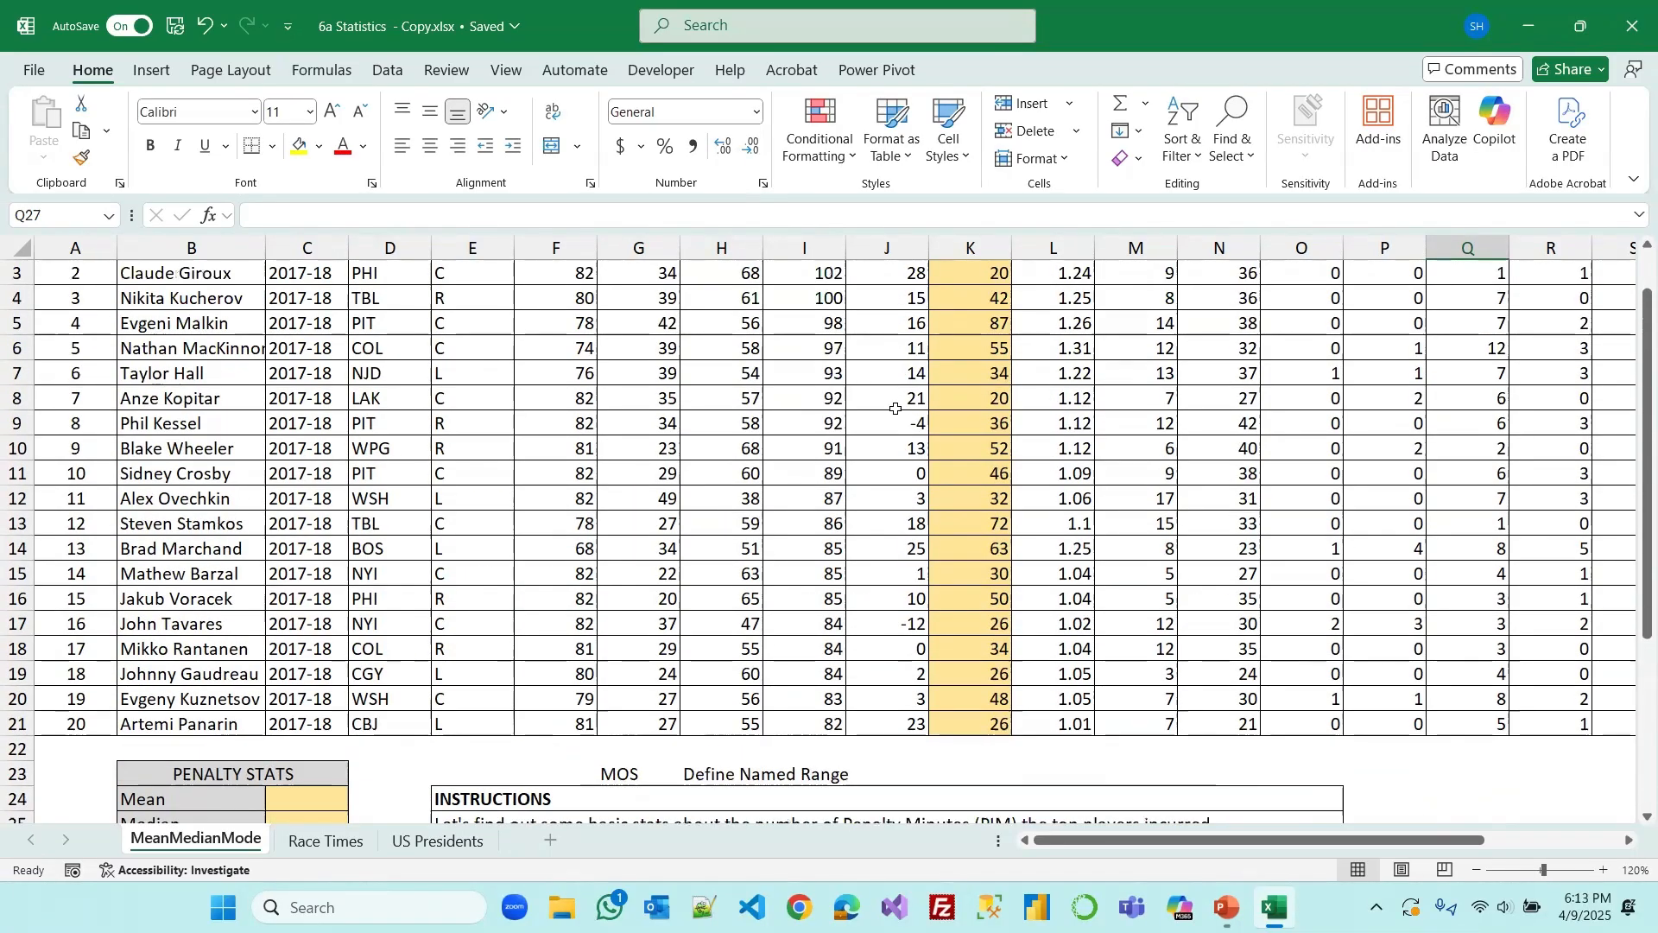
left_click_drag(954, 300, 961, 774)
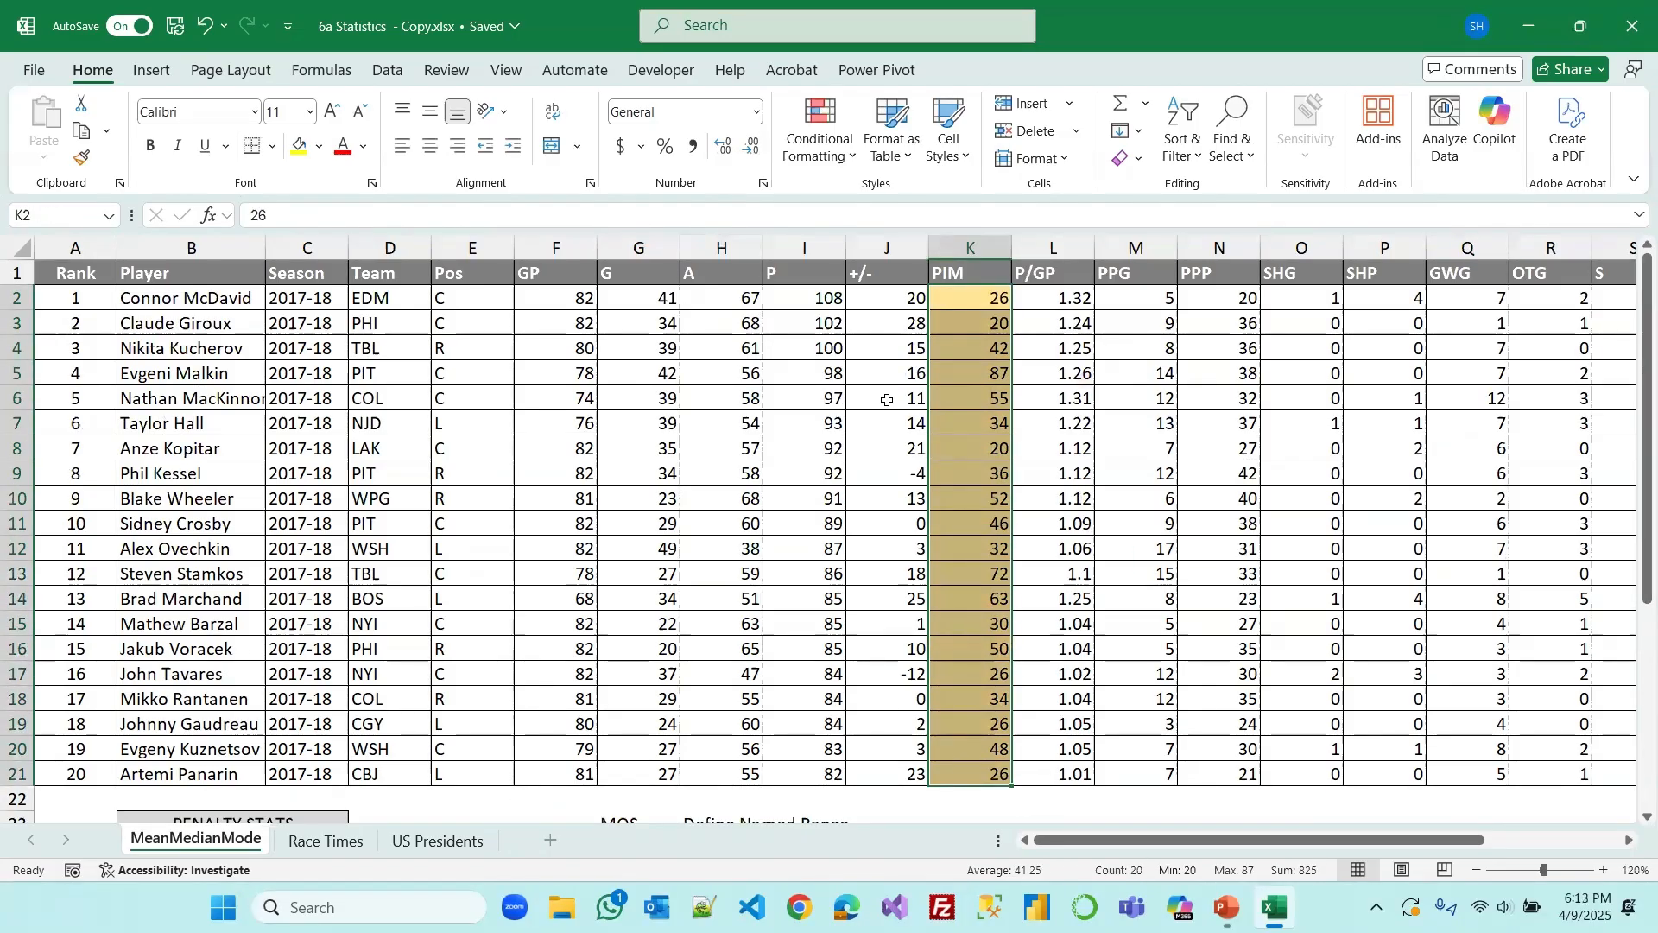
left_click(323, 71)
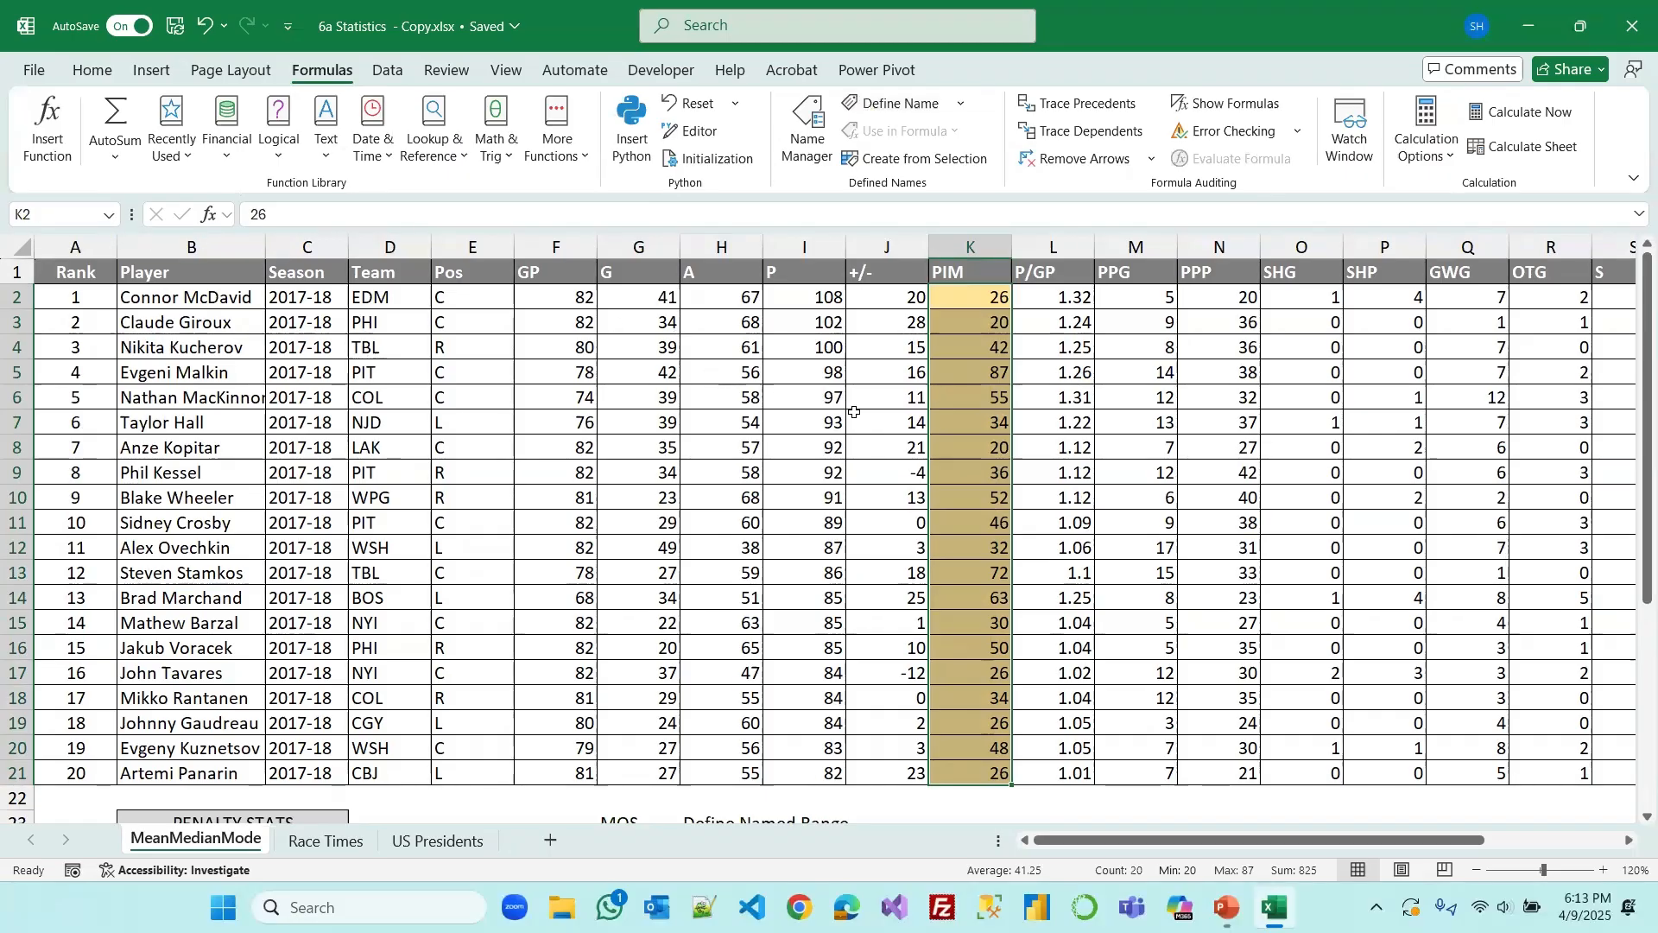
scroll(780, 397, "down", 1)
scroll(799, 391, "up", 1)
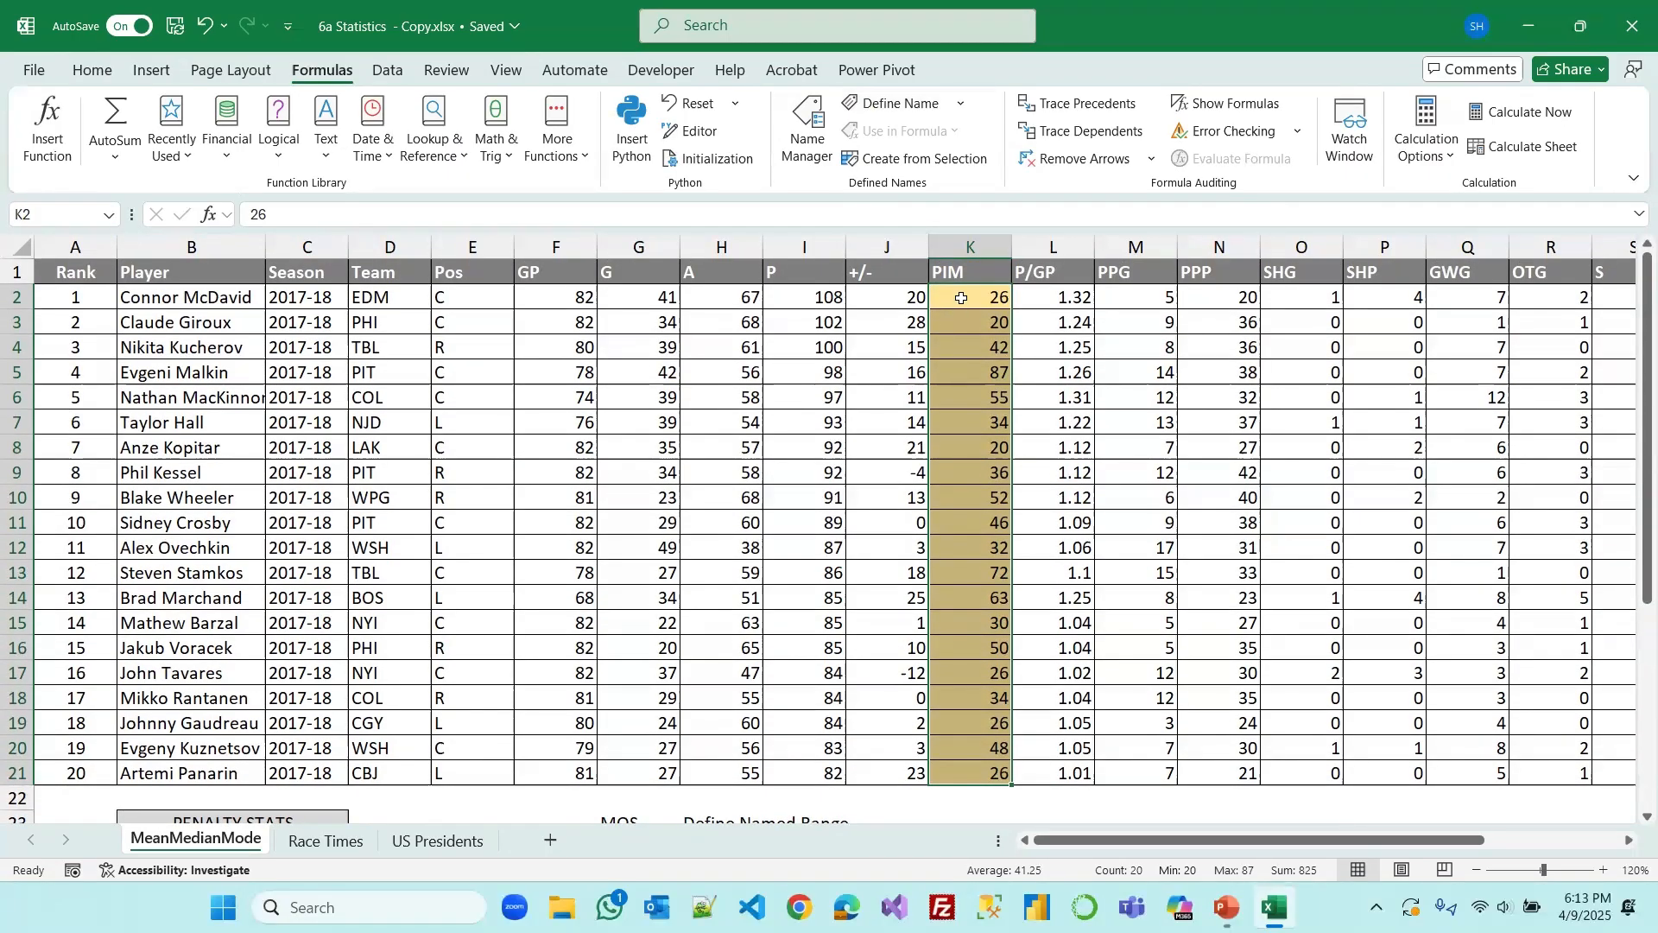
scroll(954, 661, "down", 1)
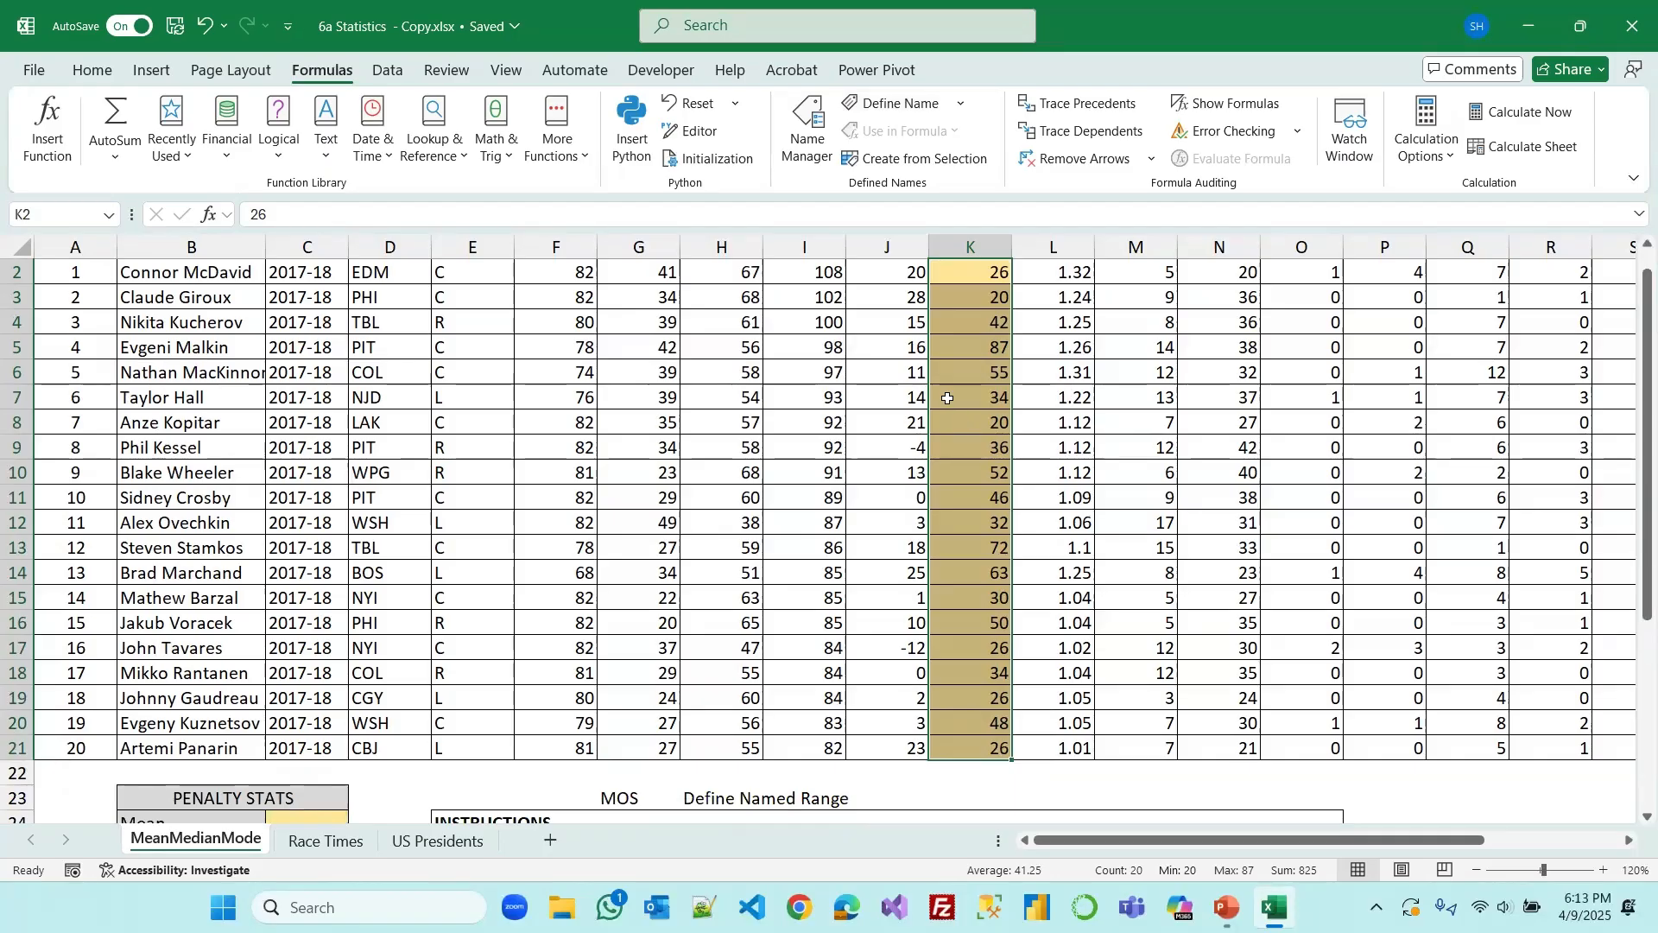
right_click(947, 397)
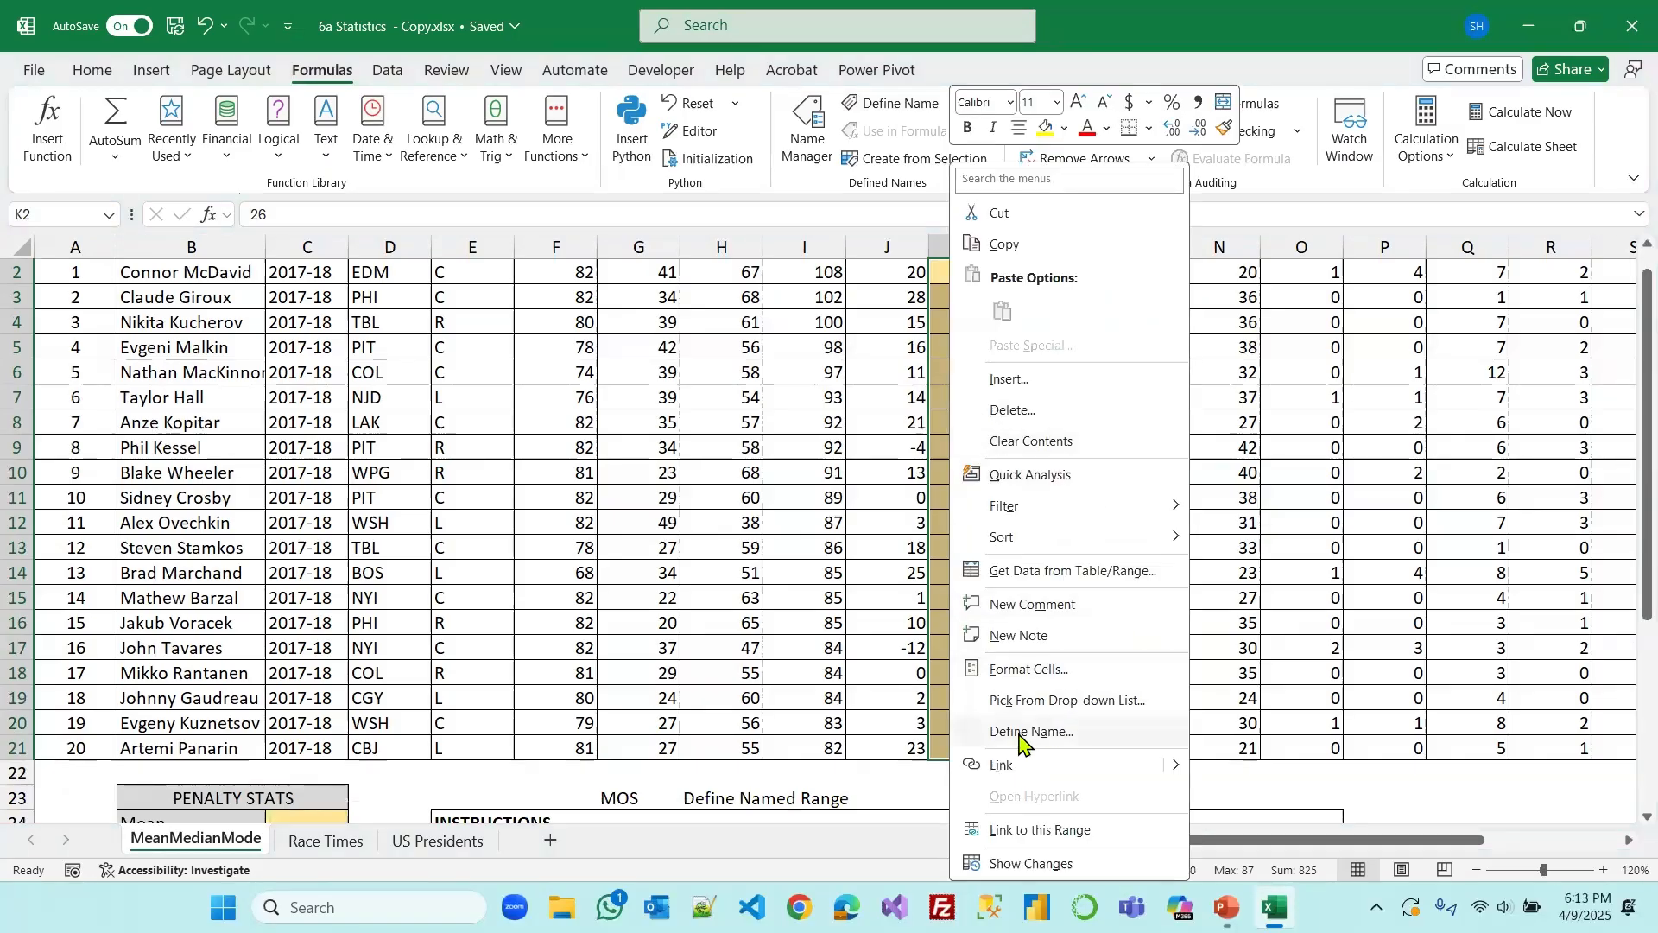
left_click(1029, 734)
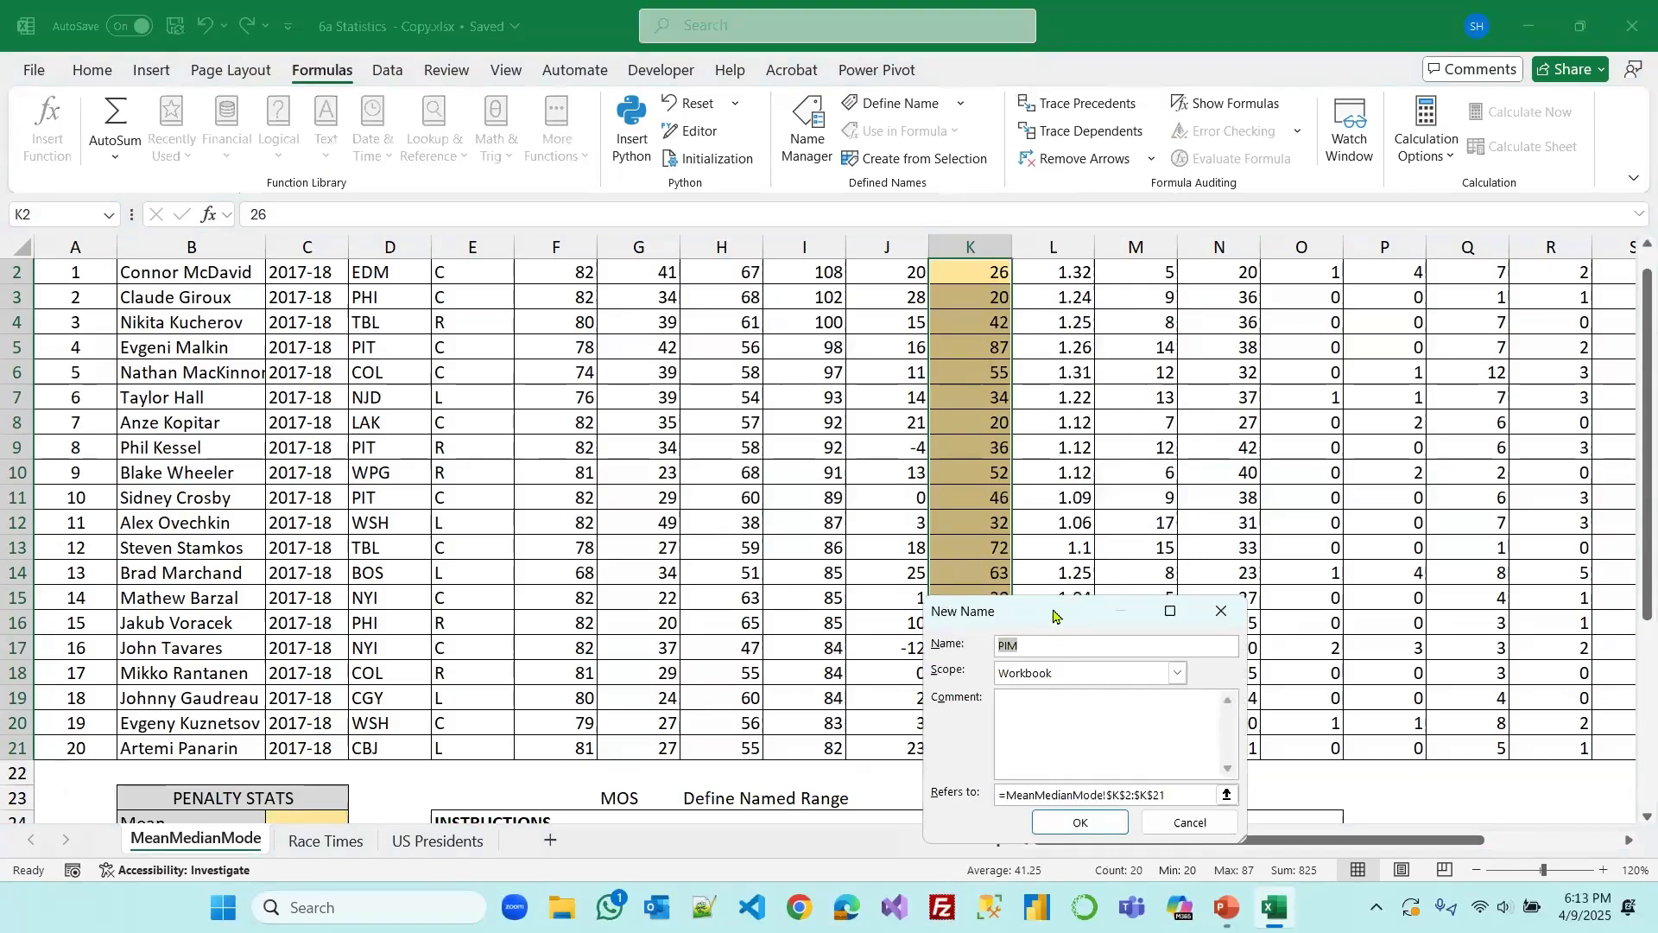
left_click_drag(1053, 616, 653, 379)
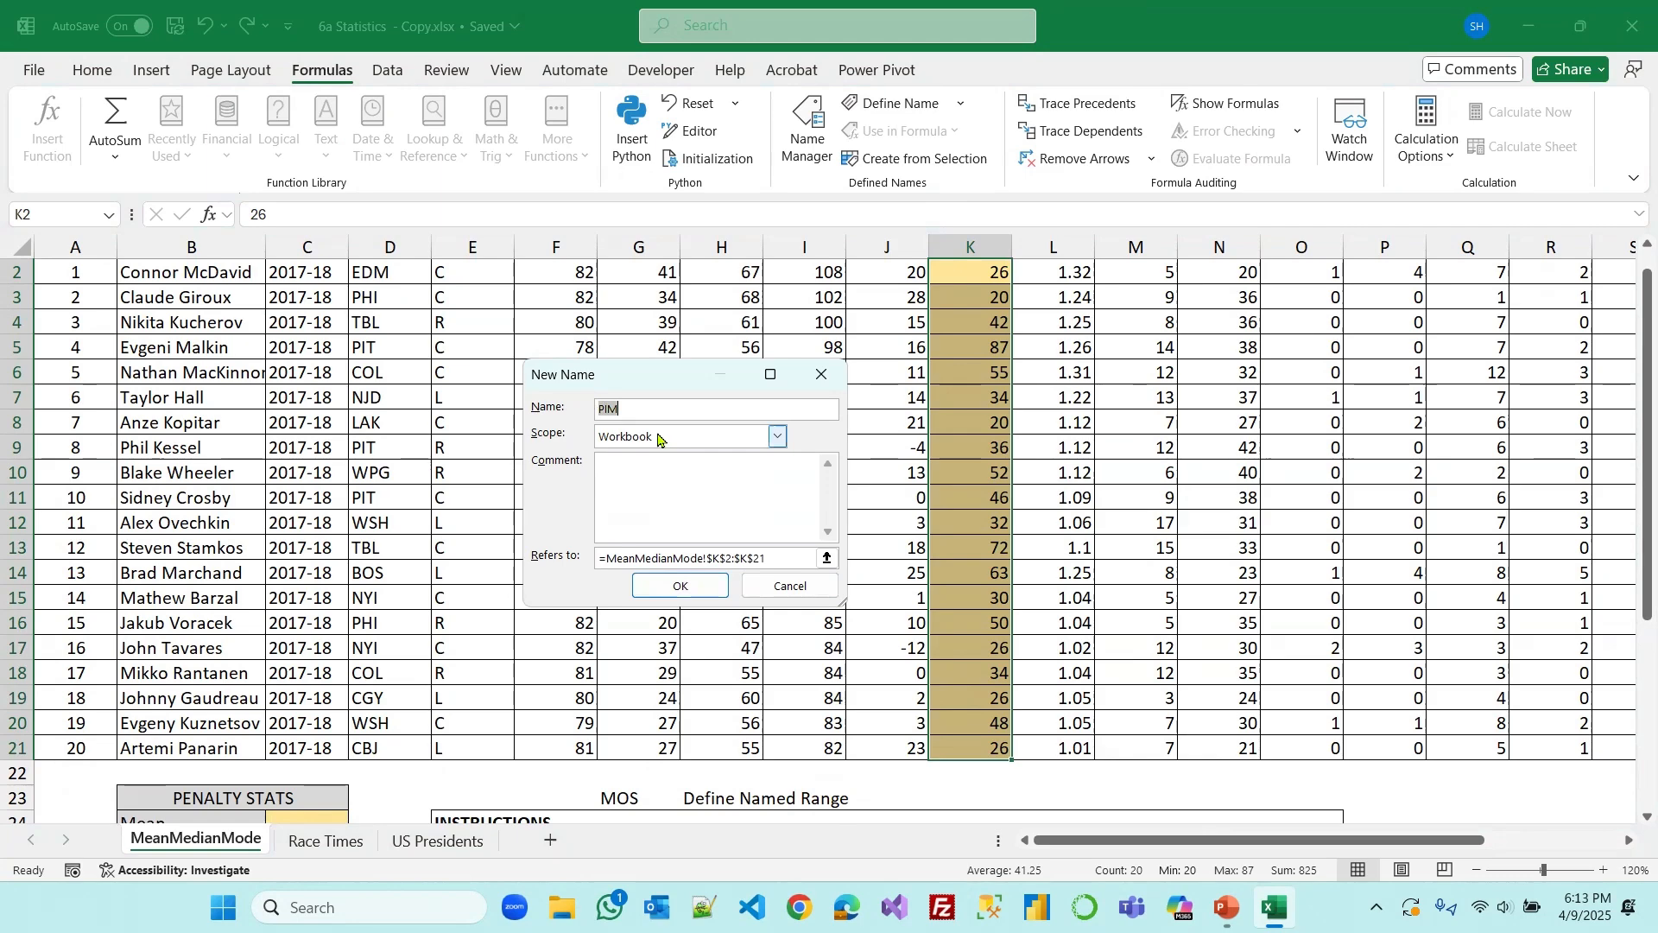
type("pena")
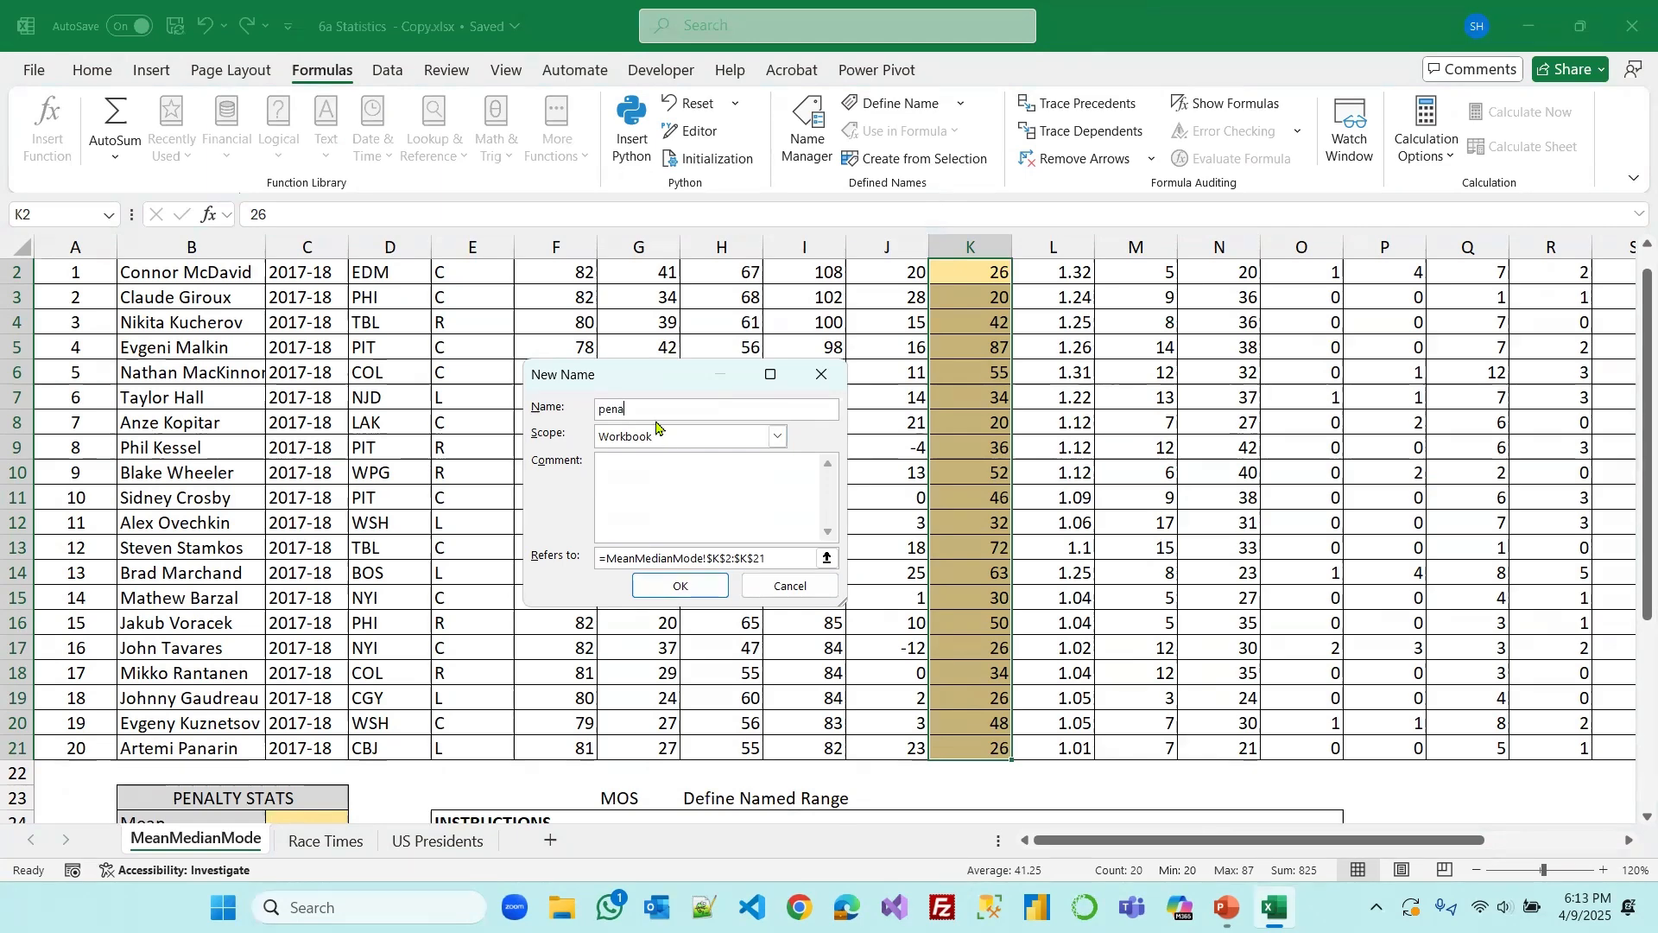
type("lity")
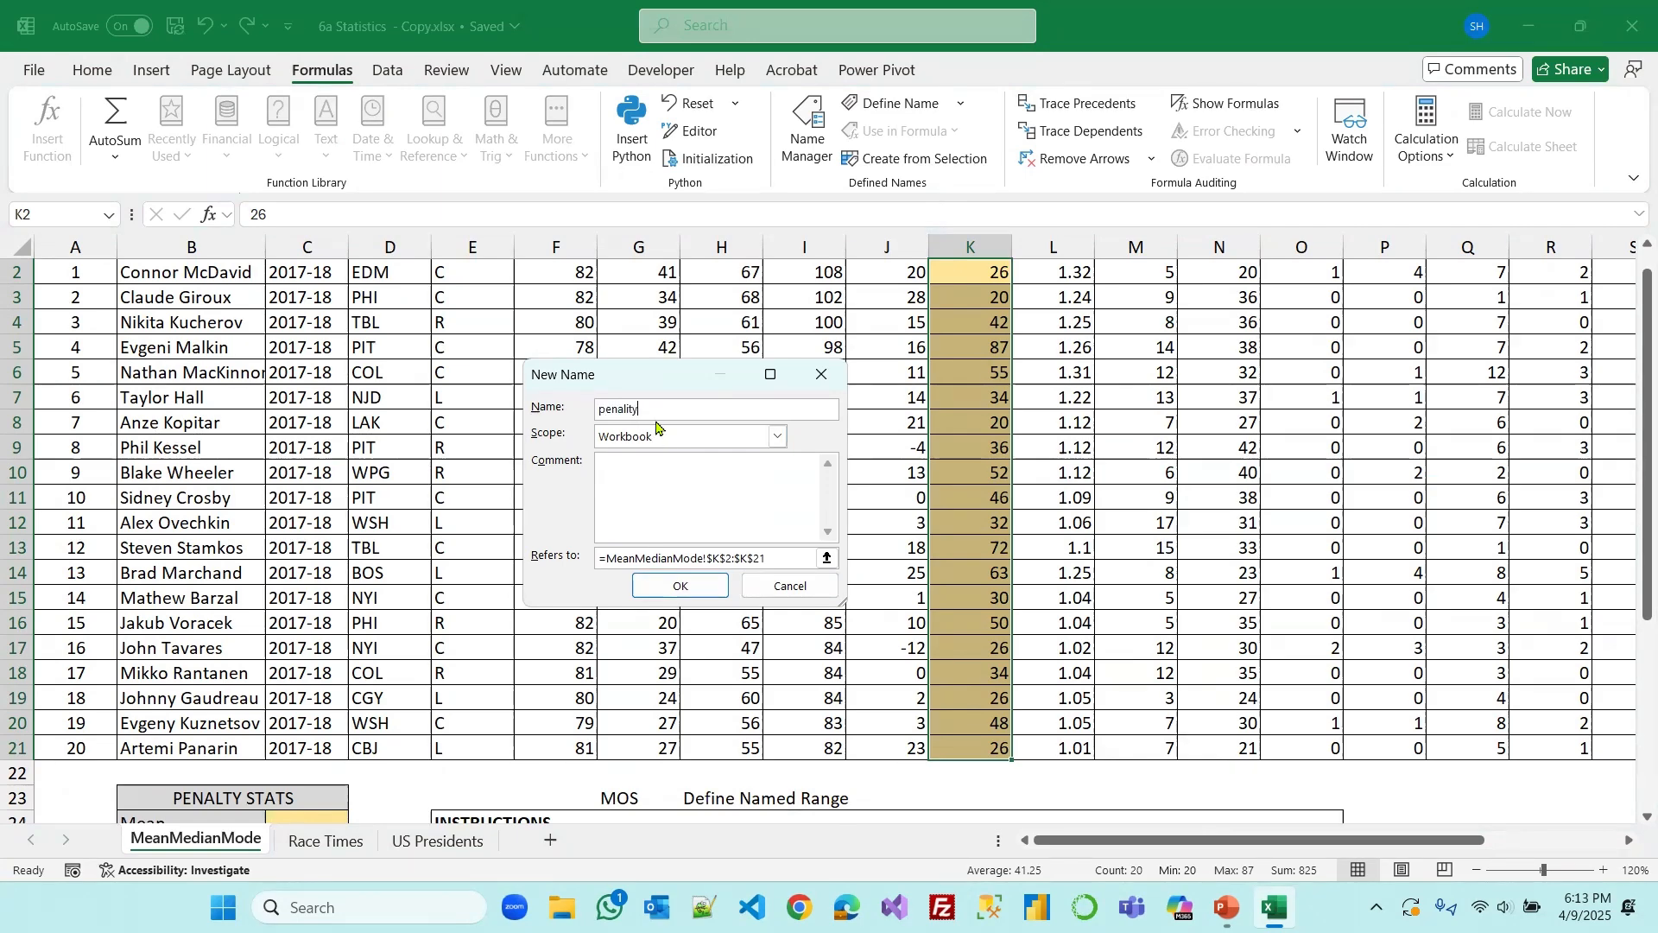
left_click(681, 587)
Go to the named range penality to check which cells it covers in the player table
scroll(506, 610, "down", 4)
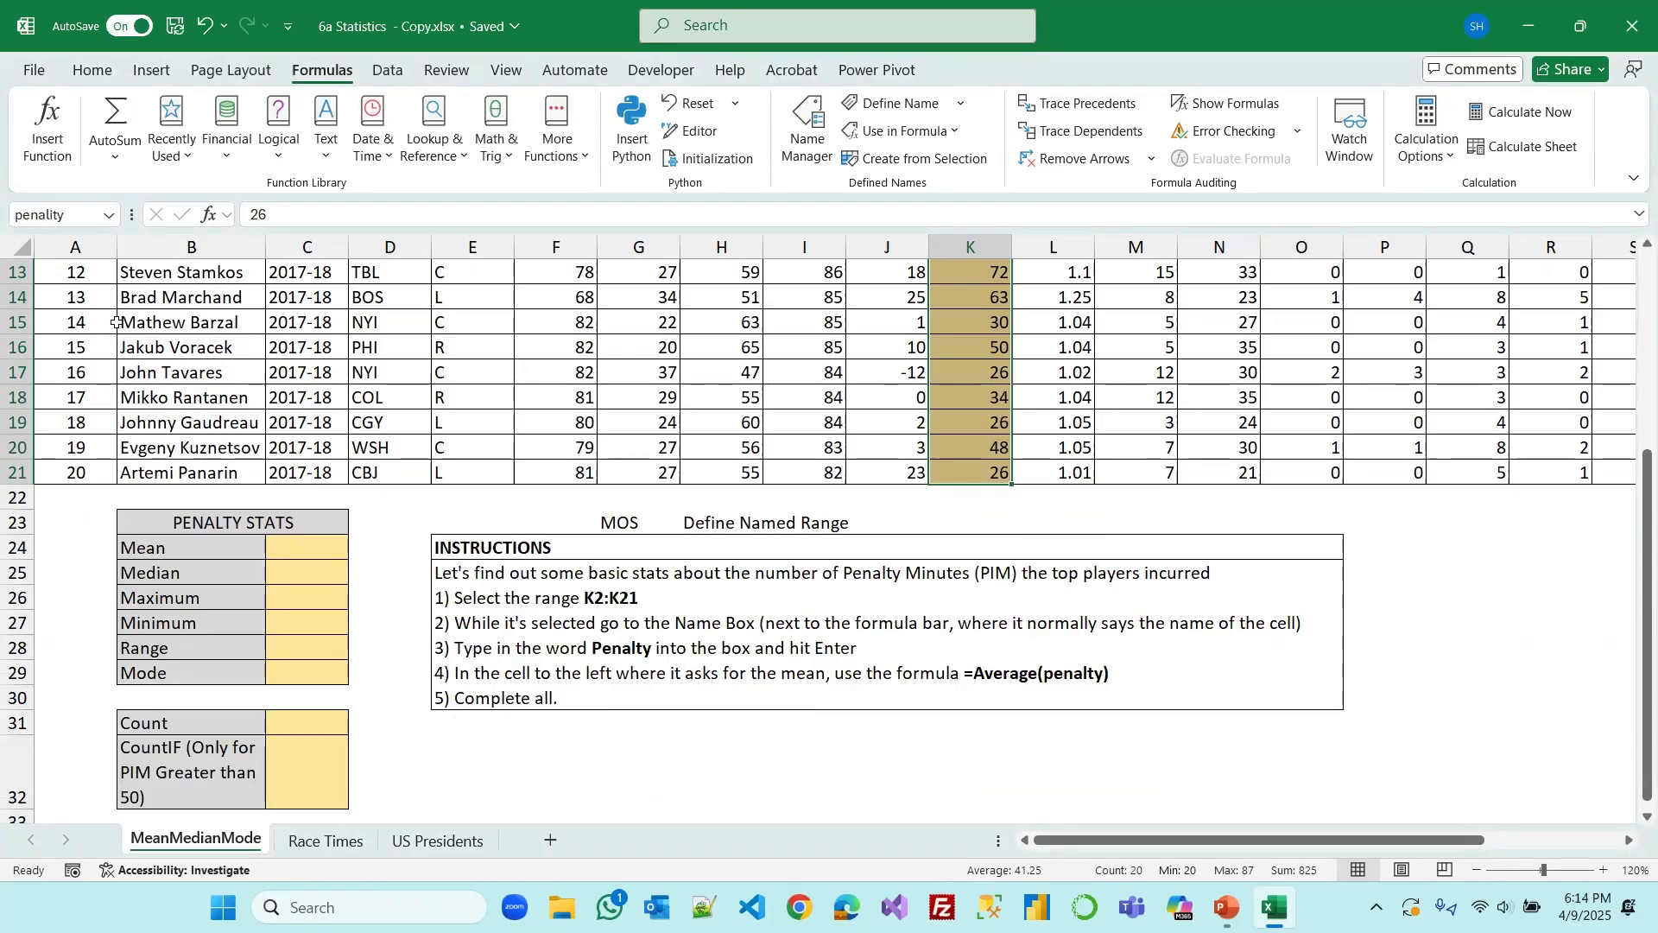
left_click(573, 351)
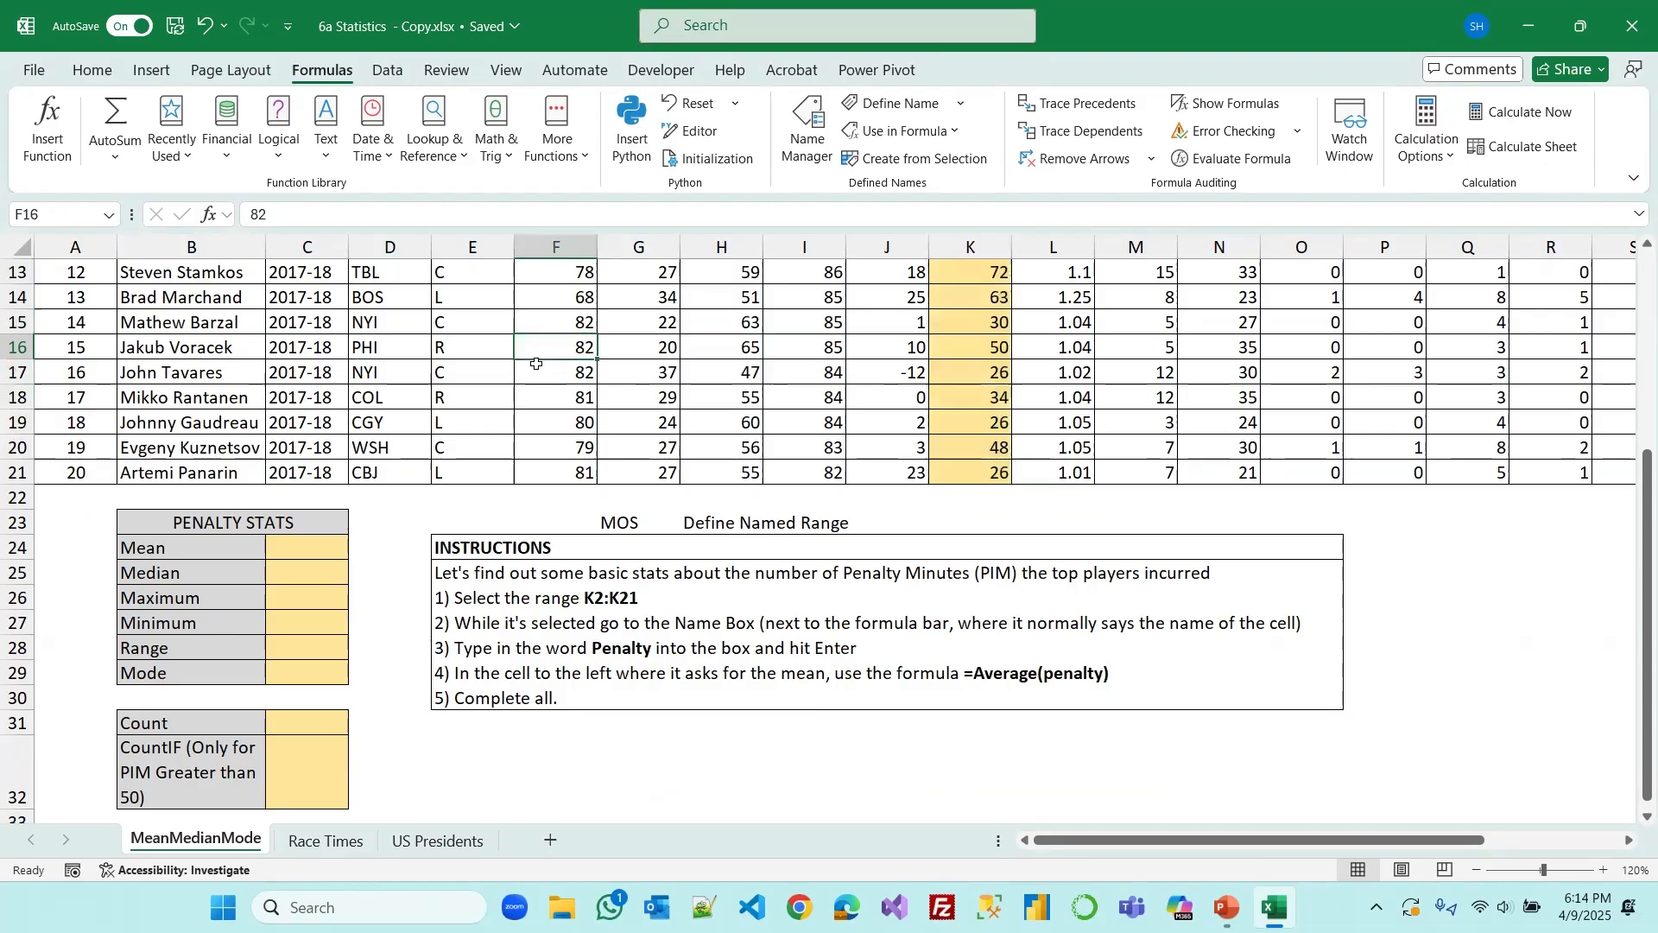
scroll(663, 384, "up", 4)
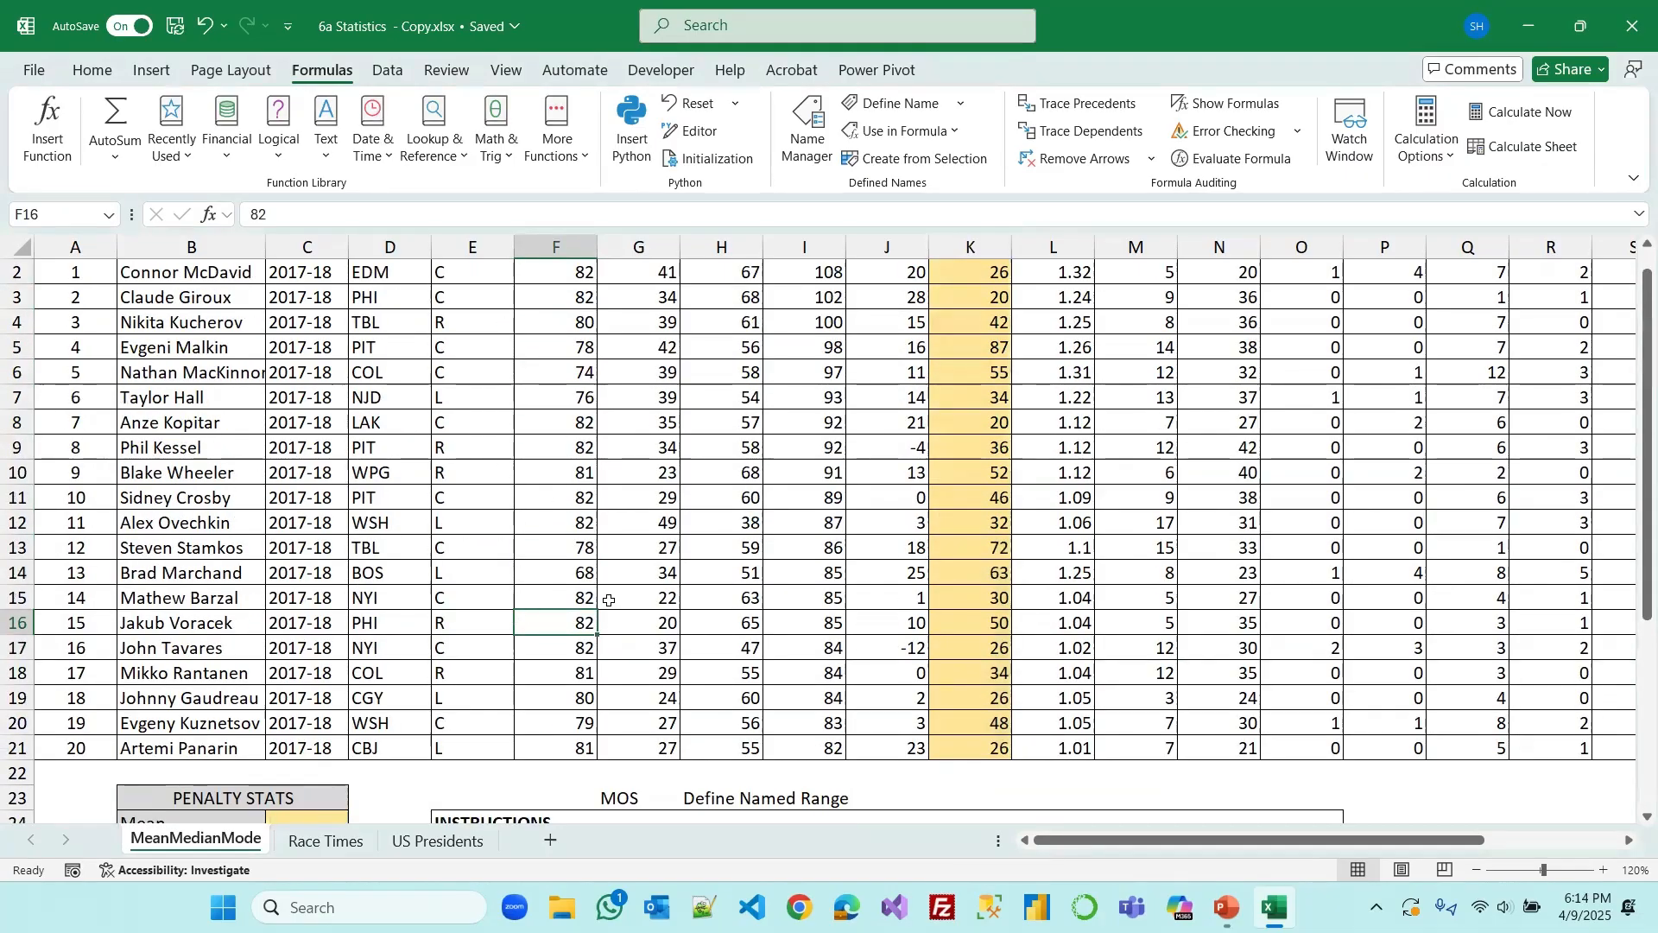
left_click(109, 216)
left_click(37, 250)
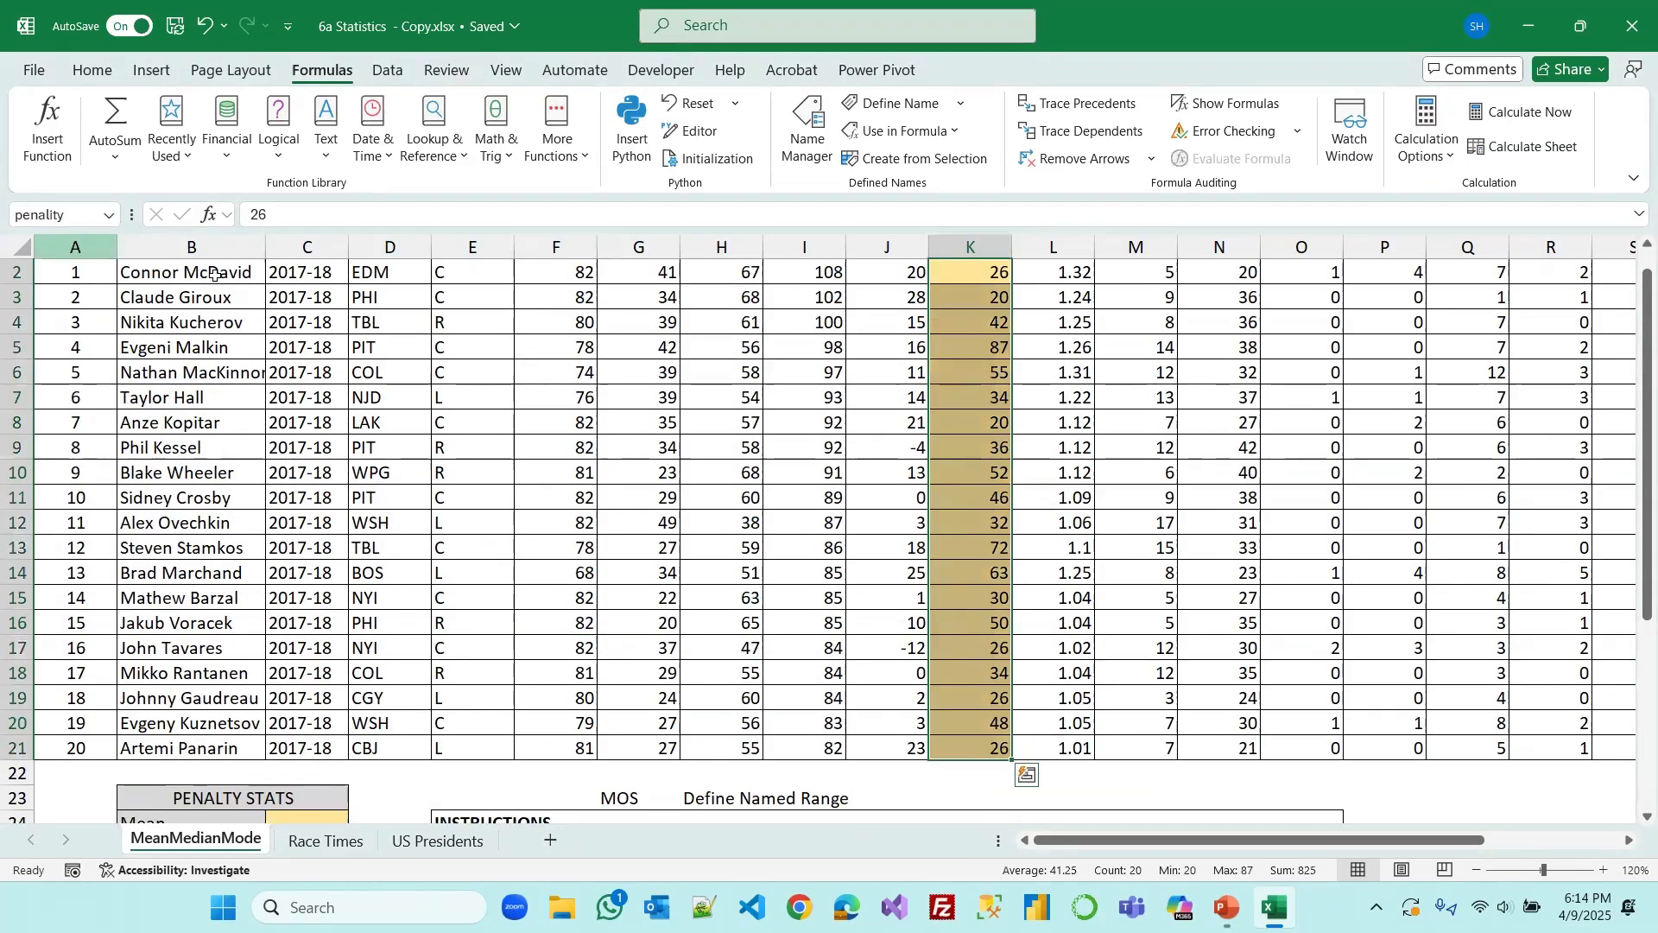
scroll(956, 493, "up", 1)
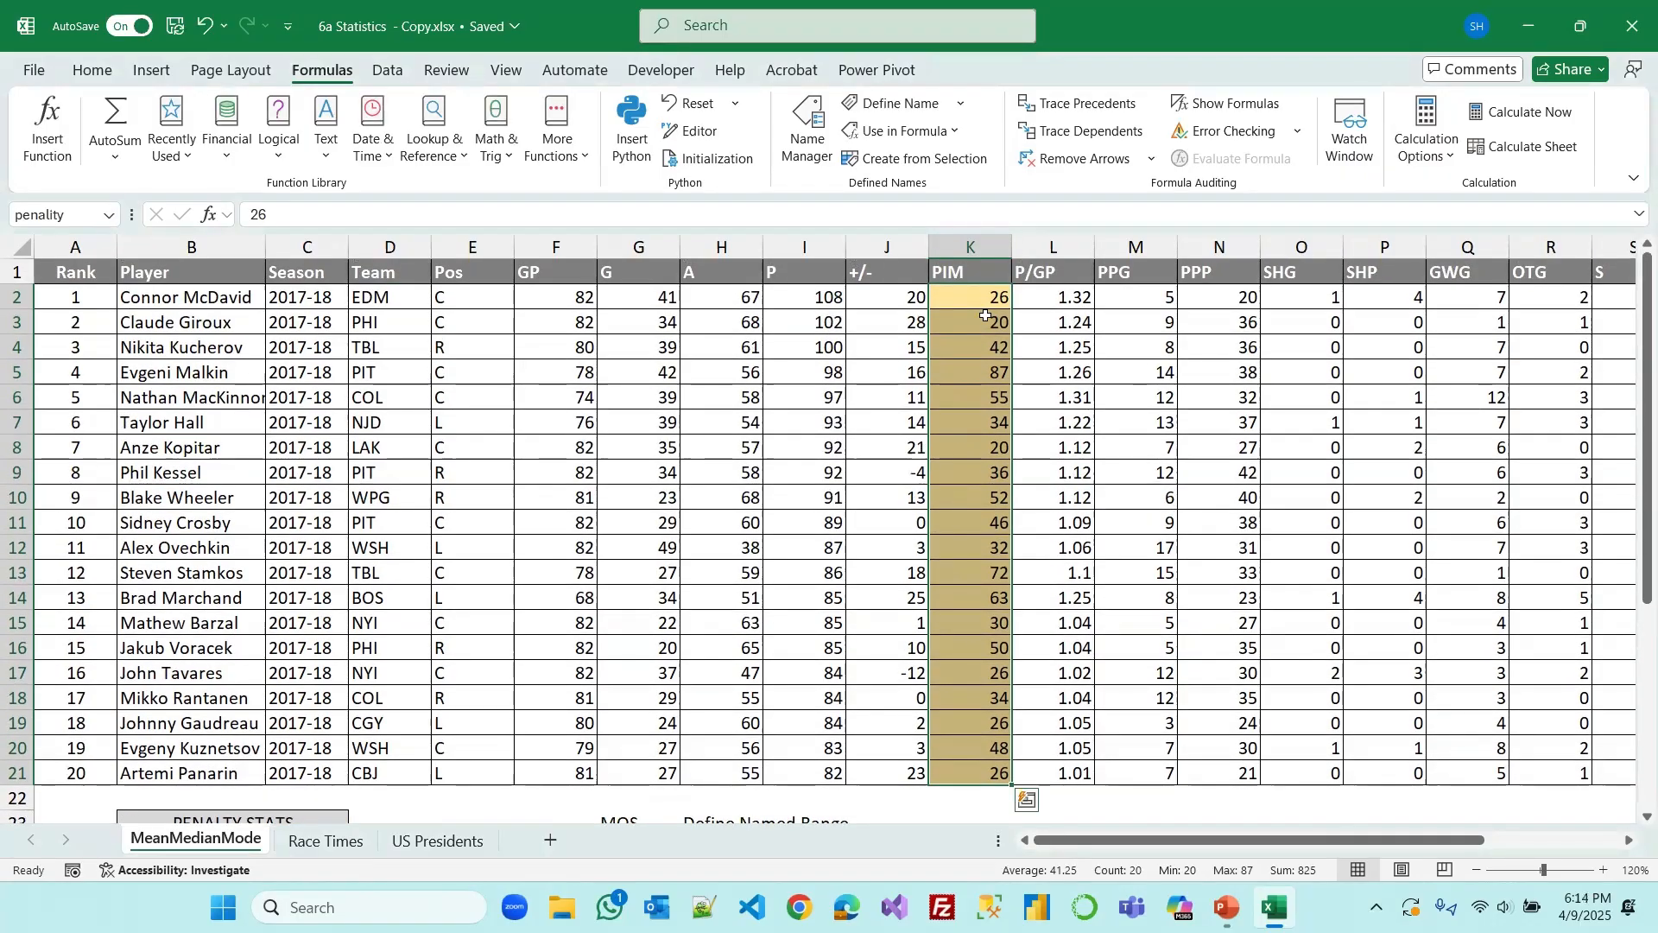
Calculate the mean penalty minutes in C24 with the AVERAGE function over the named range penality
scroll(957, 494, "down", 3)
scroll(680, 590, "down", 3)
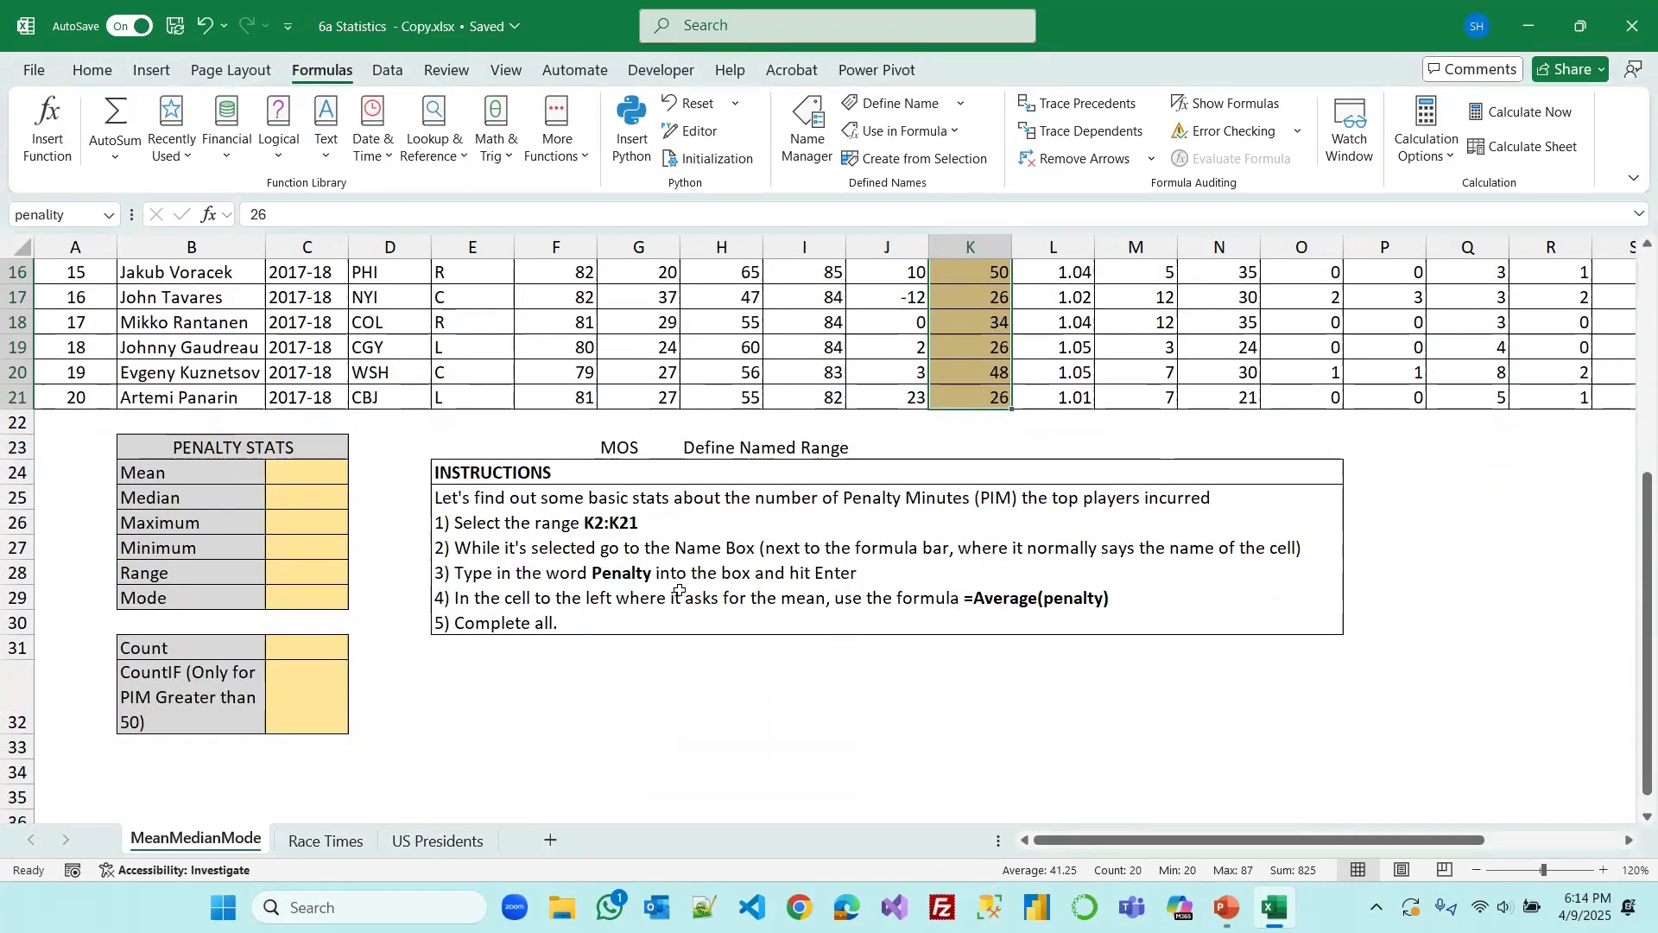
left_click(303, 424)
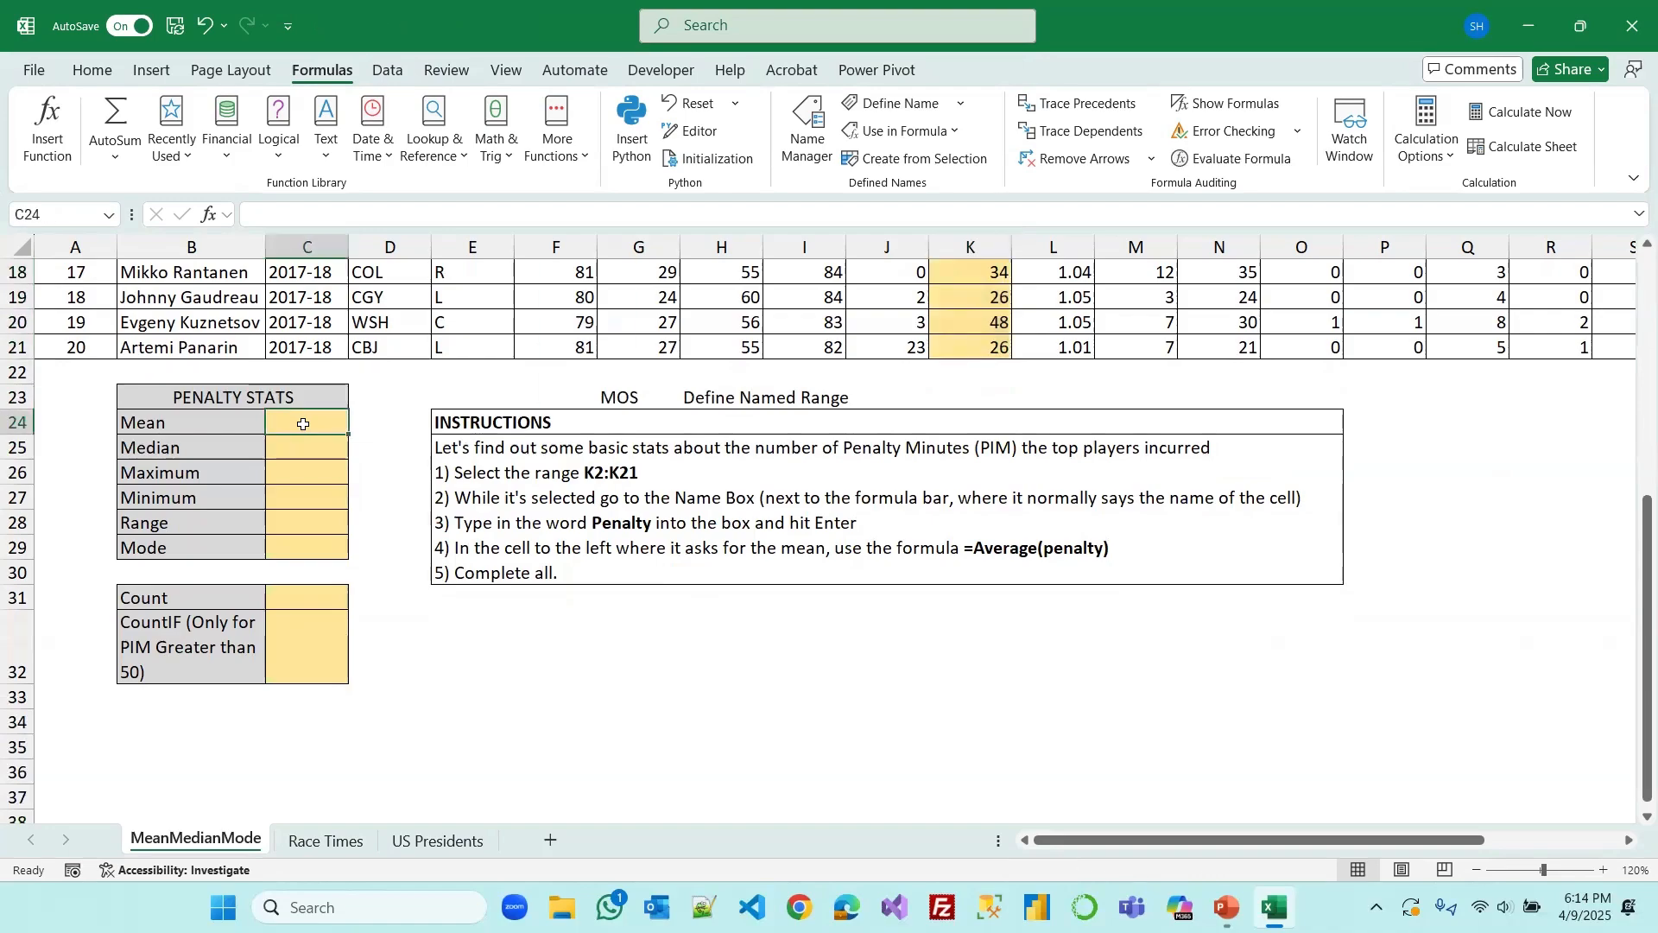
type("=avera")
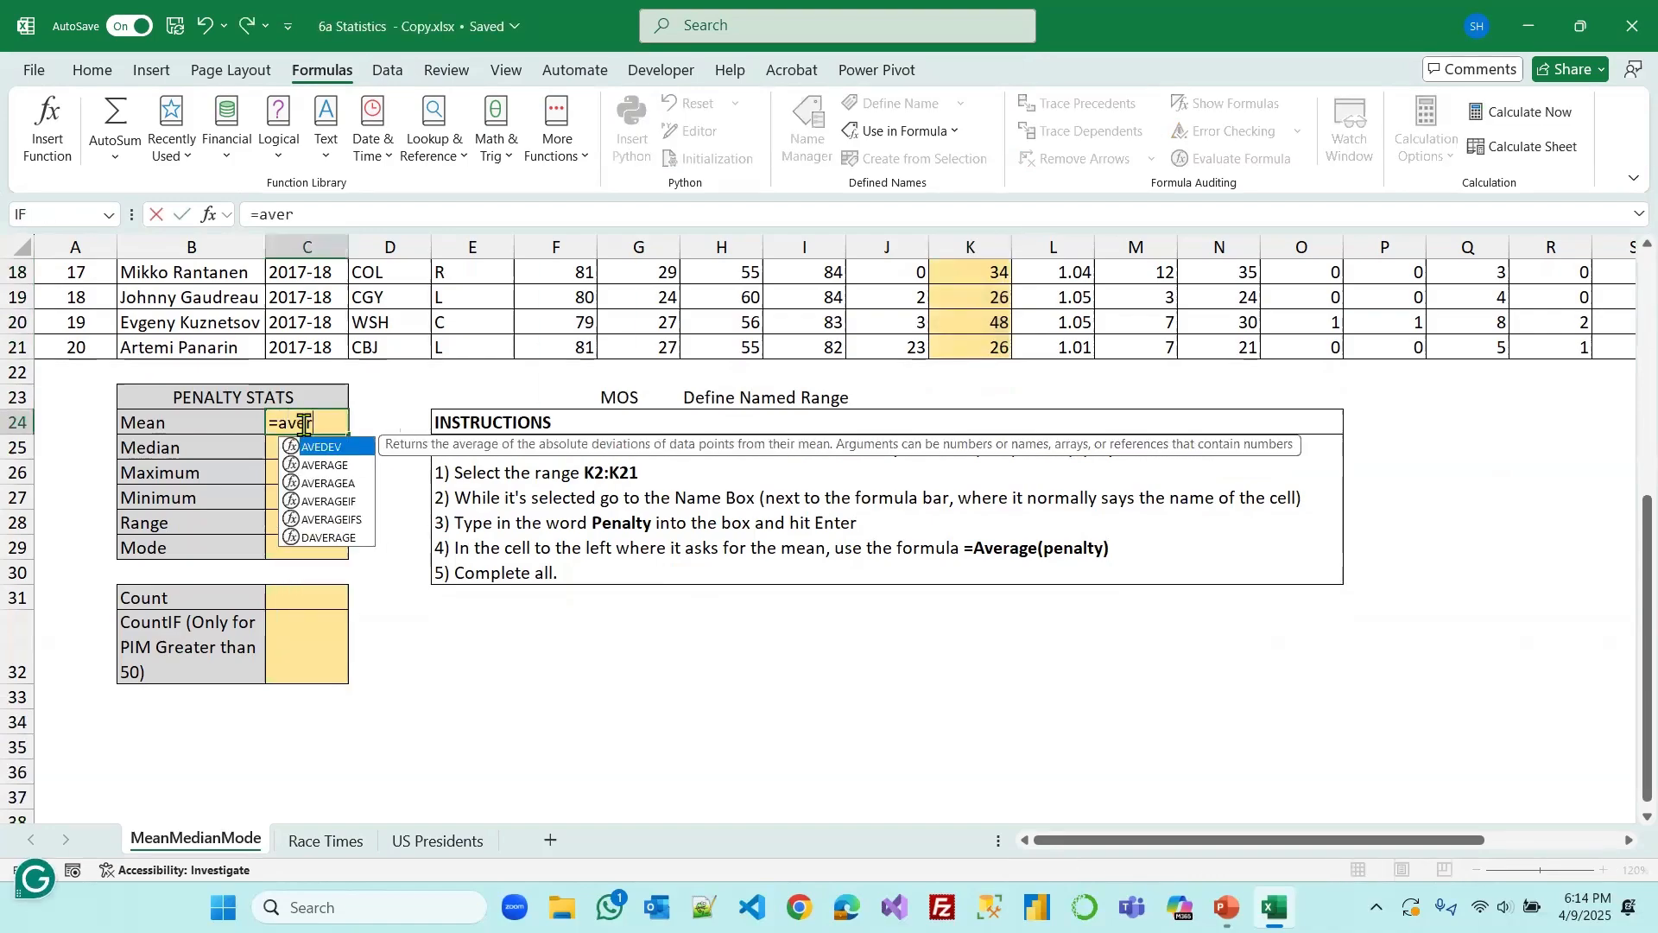
key("Tab")
type("pen")
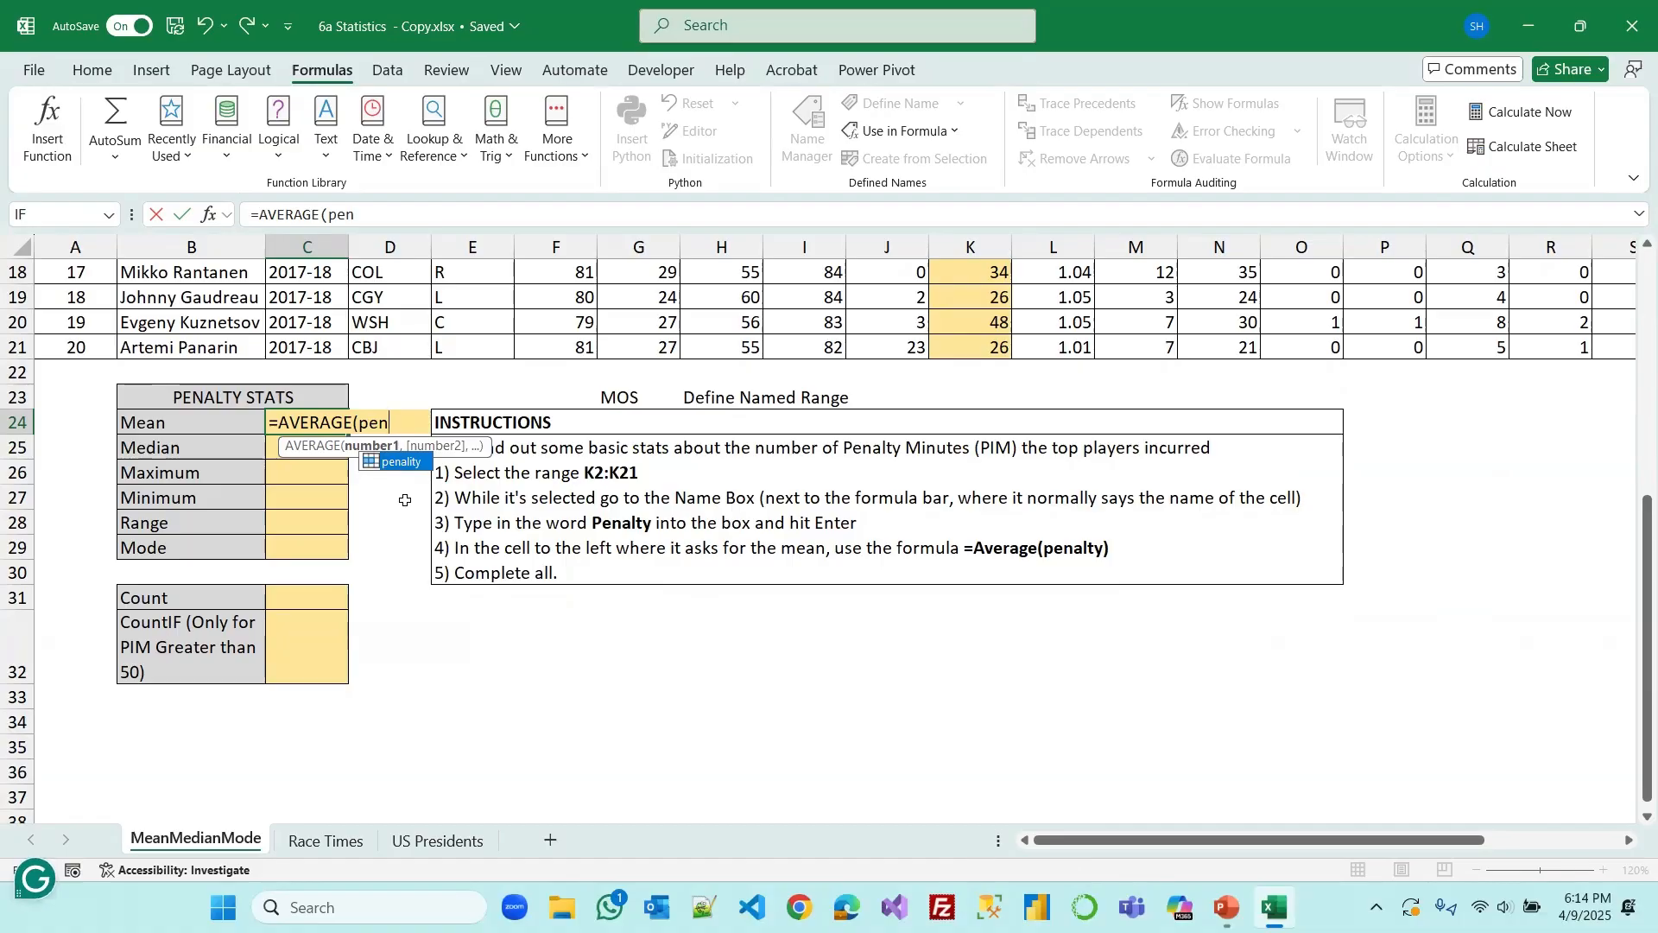
key("Tab")
key("Return")
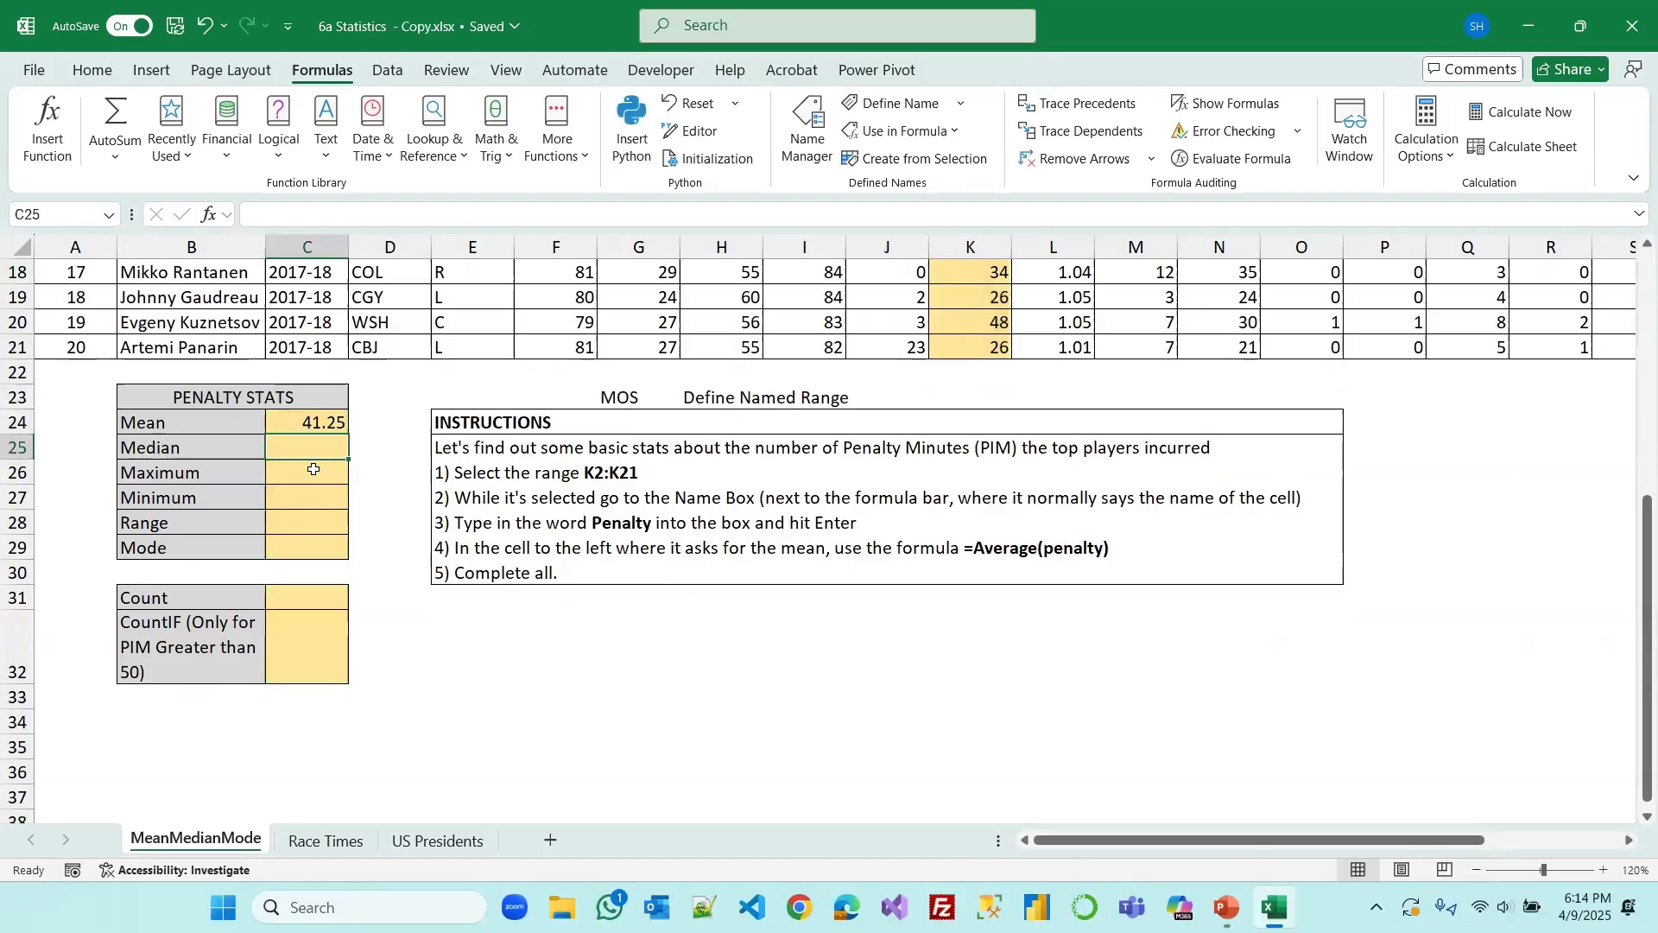
Calculate the median penalty minutes in C25 with the MEDIAN function over the named range penality
type("=MEDIAN(pen")
key("Tab")
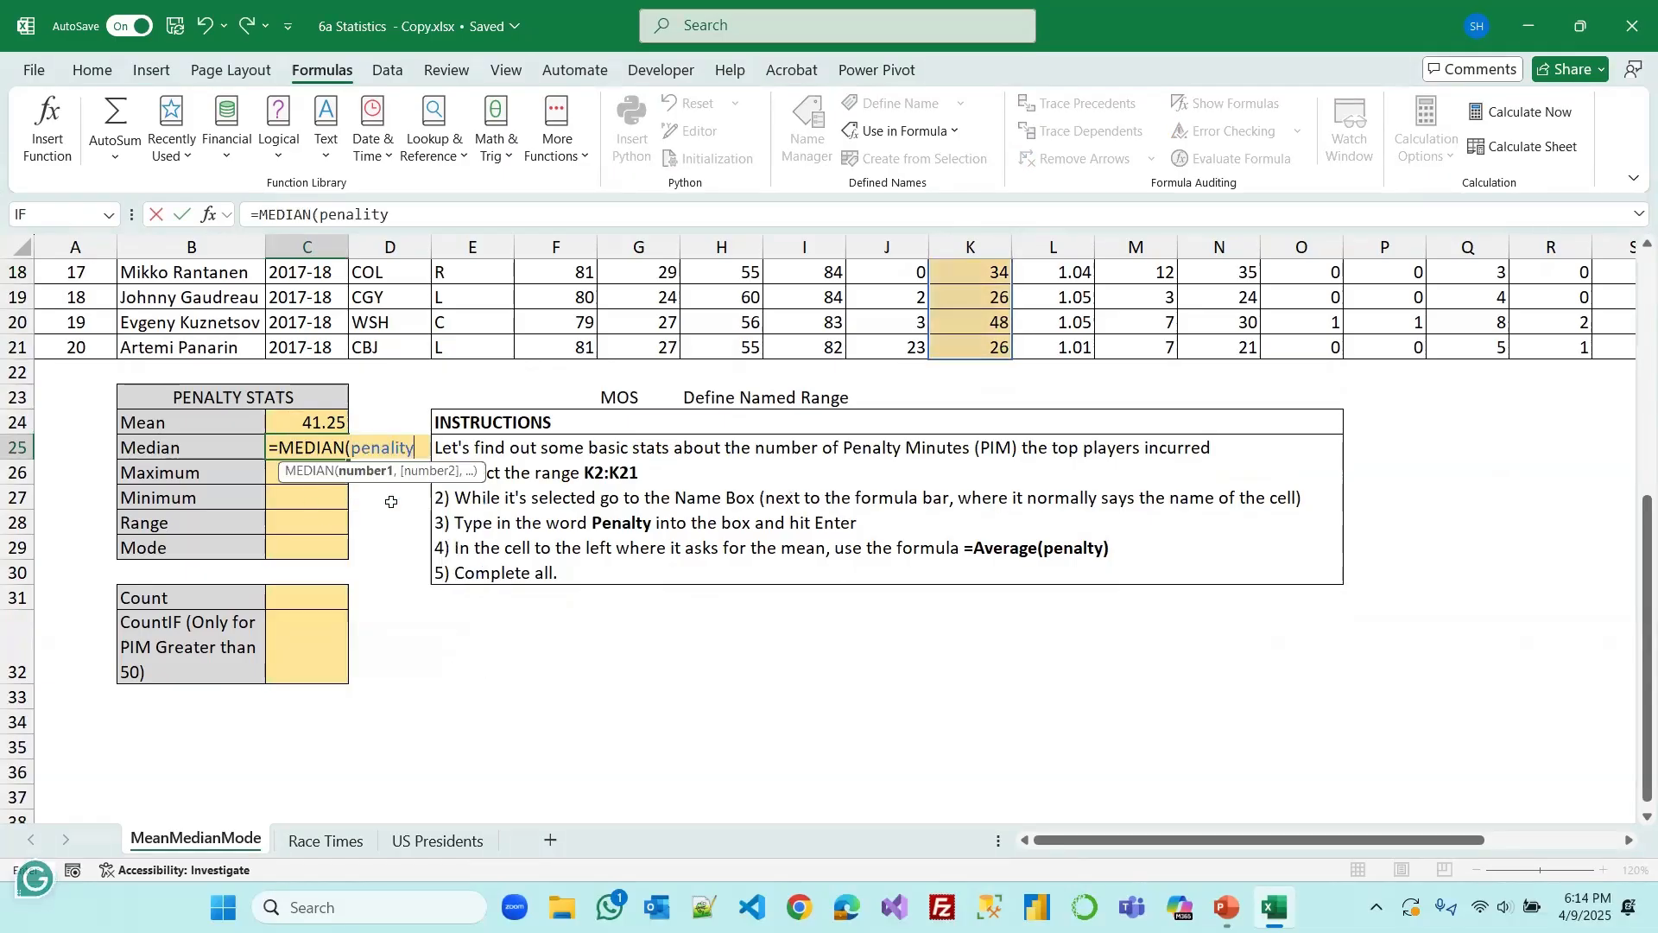
key("Return")
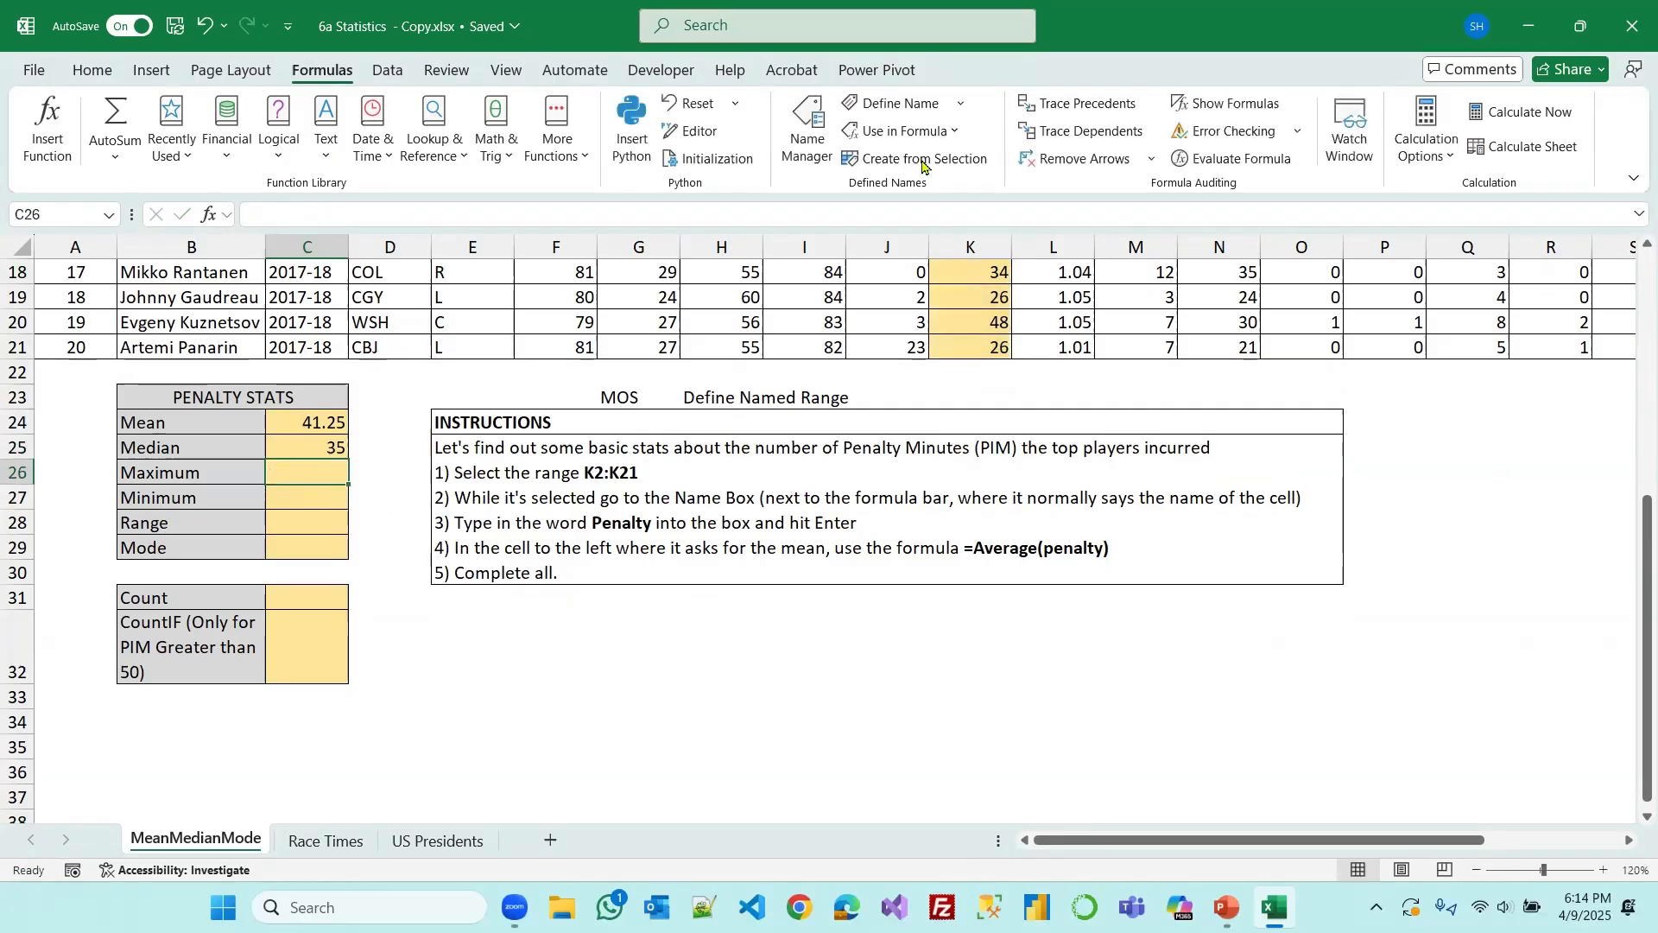
left_click(295, 523)
type("=")
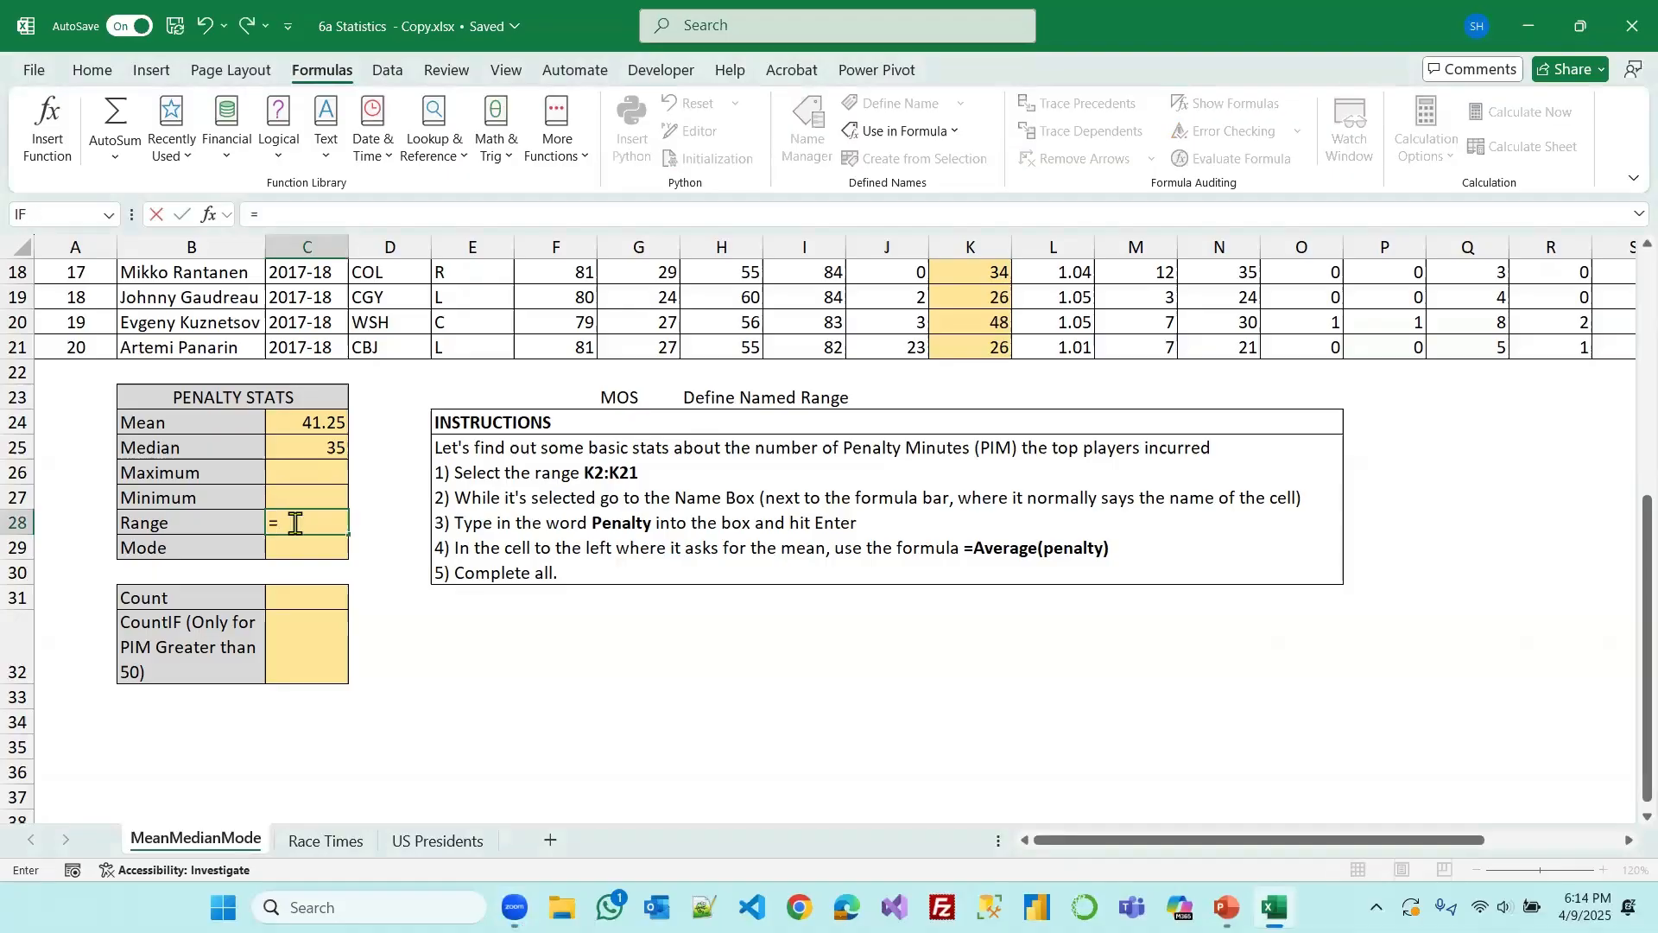
type("ranr")
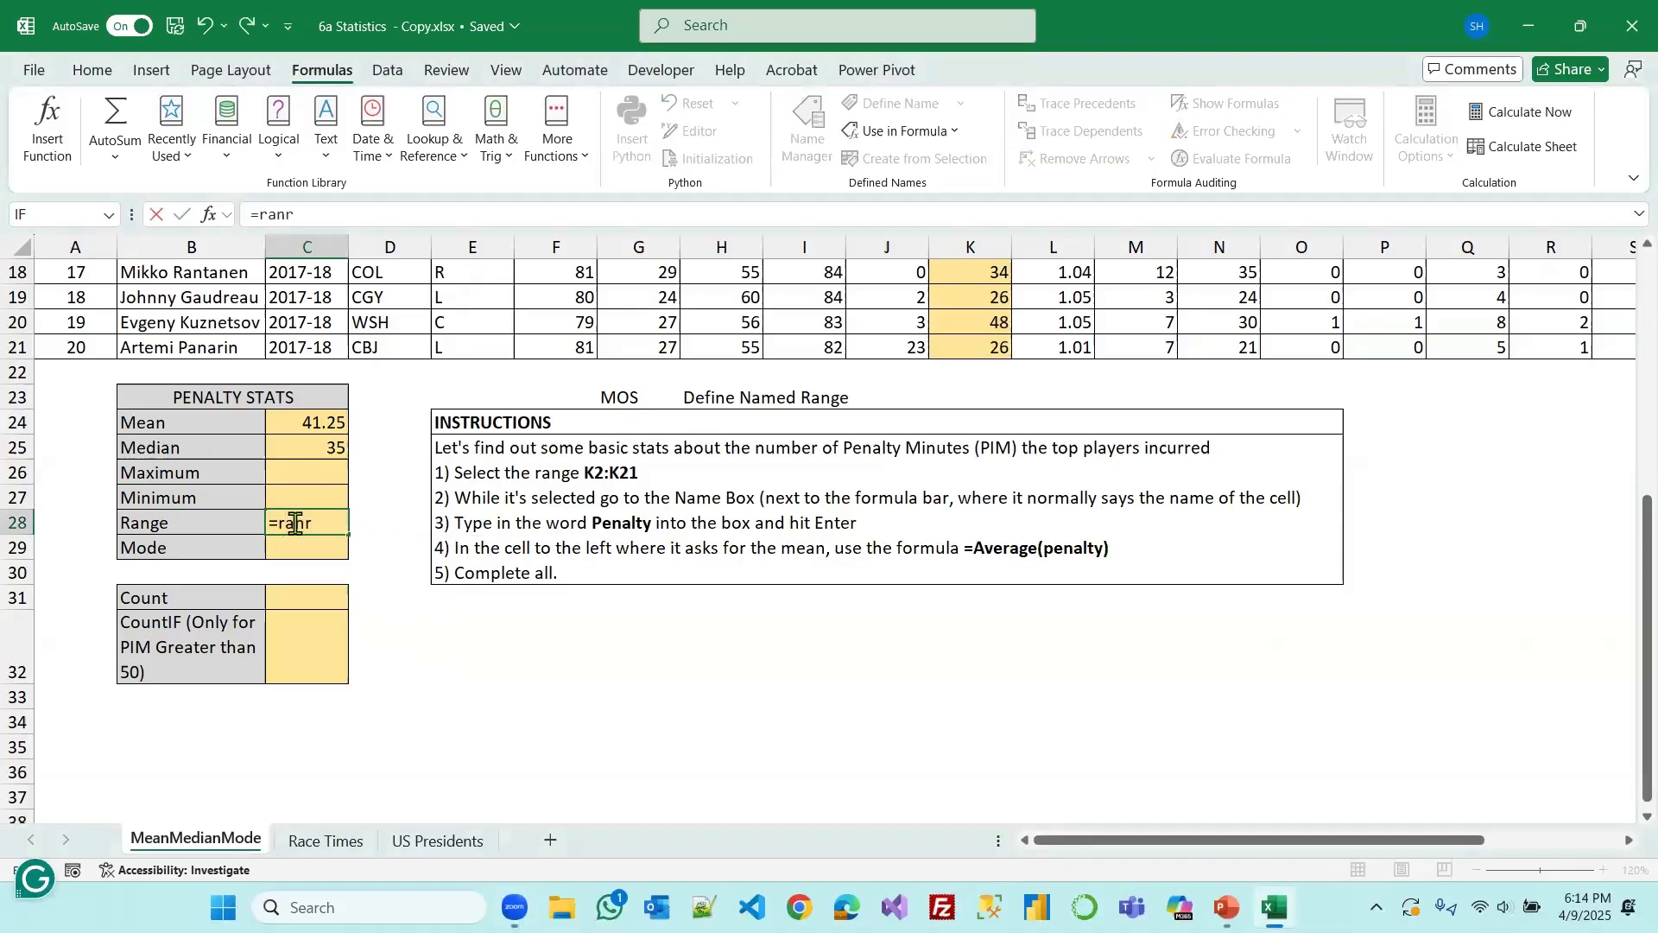
key("BackSpace")
type("e")
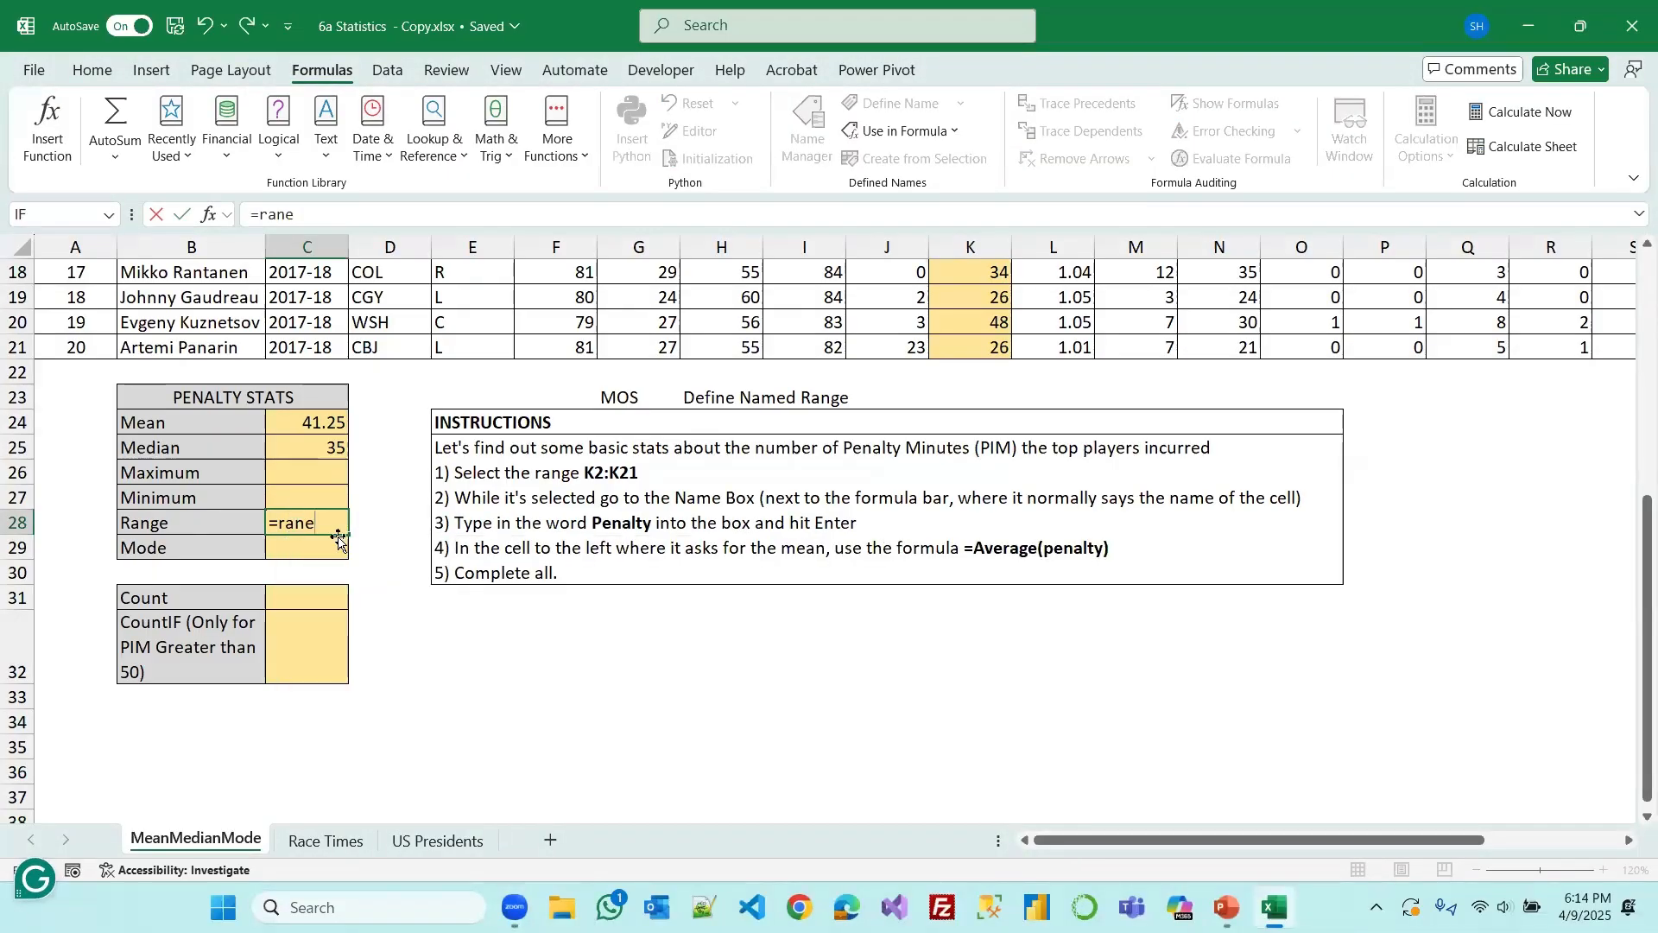
key("BackSpace")
key("BackSpace")
key("BackSpace")
key("BackSpace")
key("BackSpace")
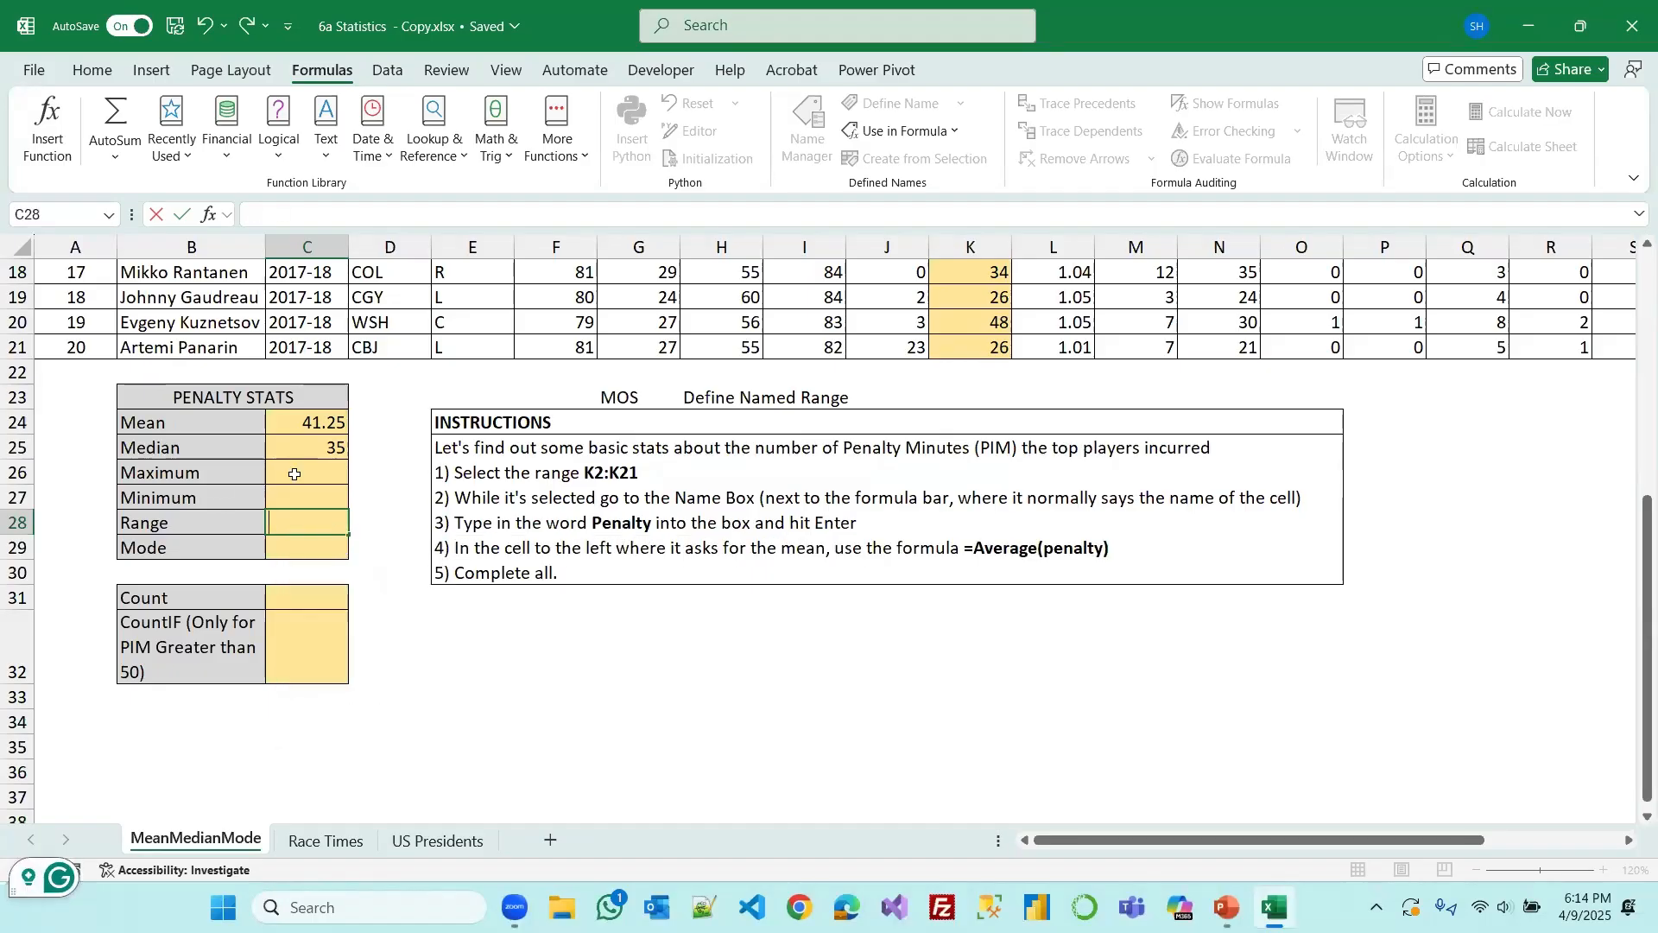
Calculate the maximum penalty minutes in C26 with the MAX function over the named range penality
left_click(295, 474)
type("=")
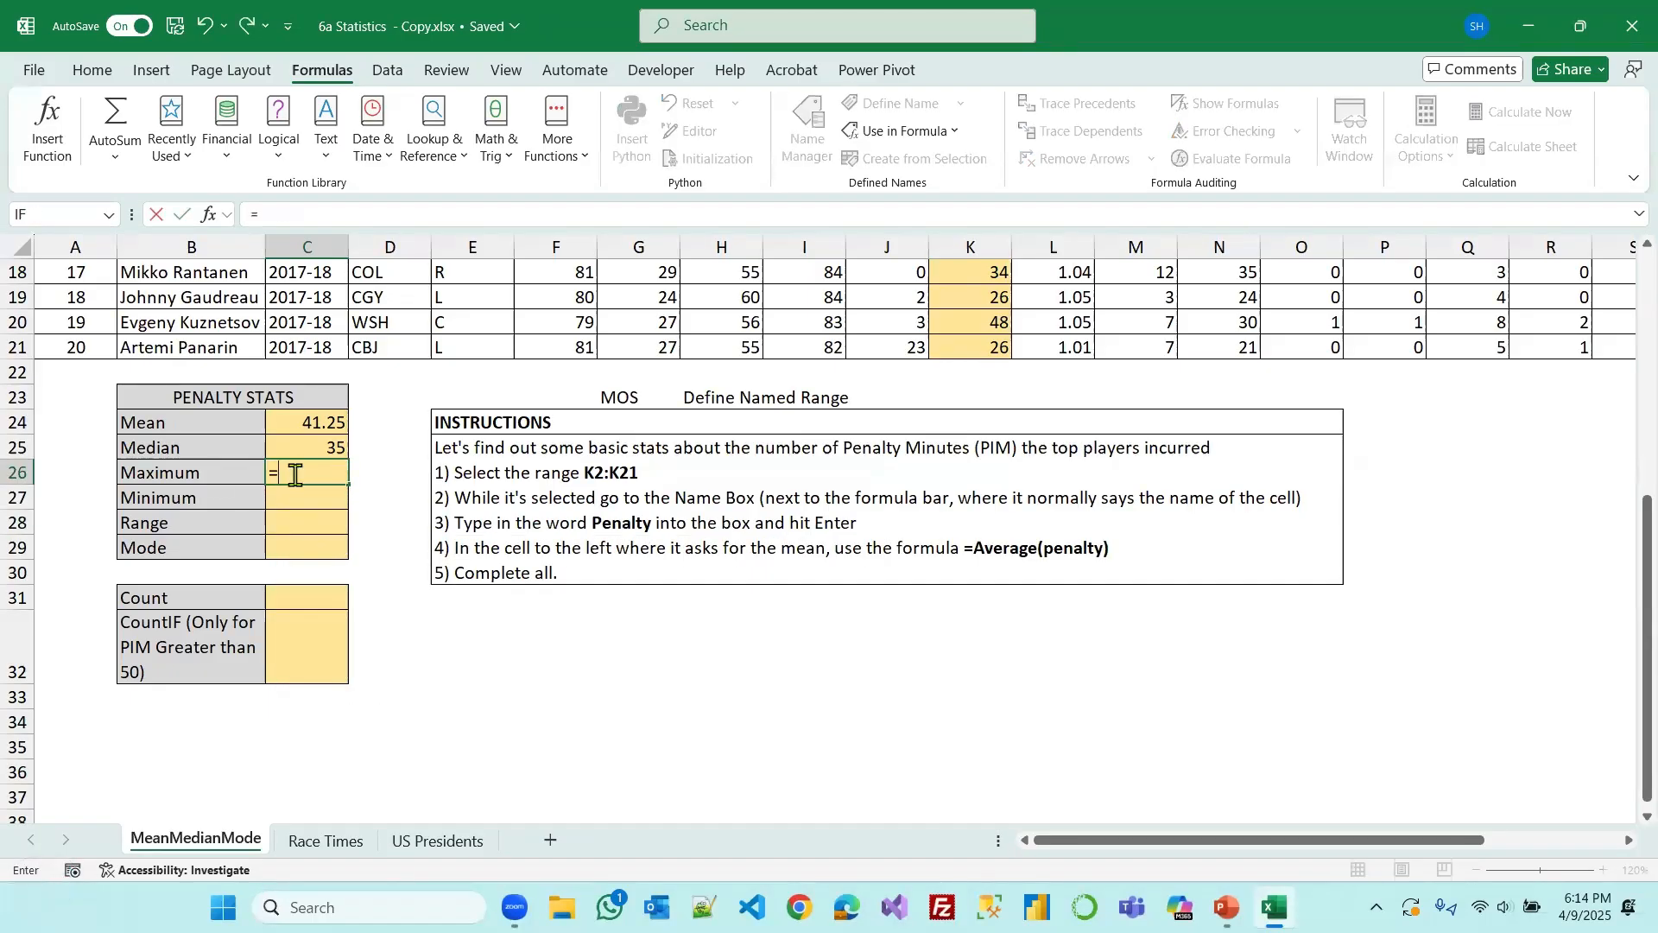
type("max")
key("Tab")
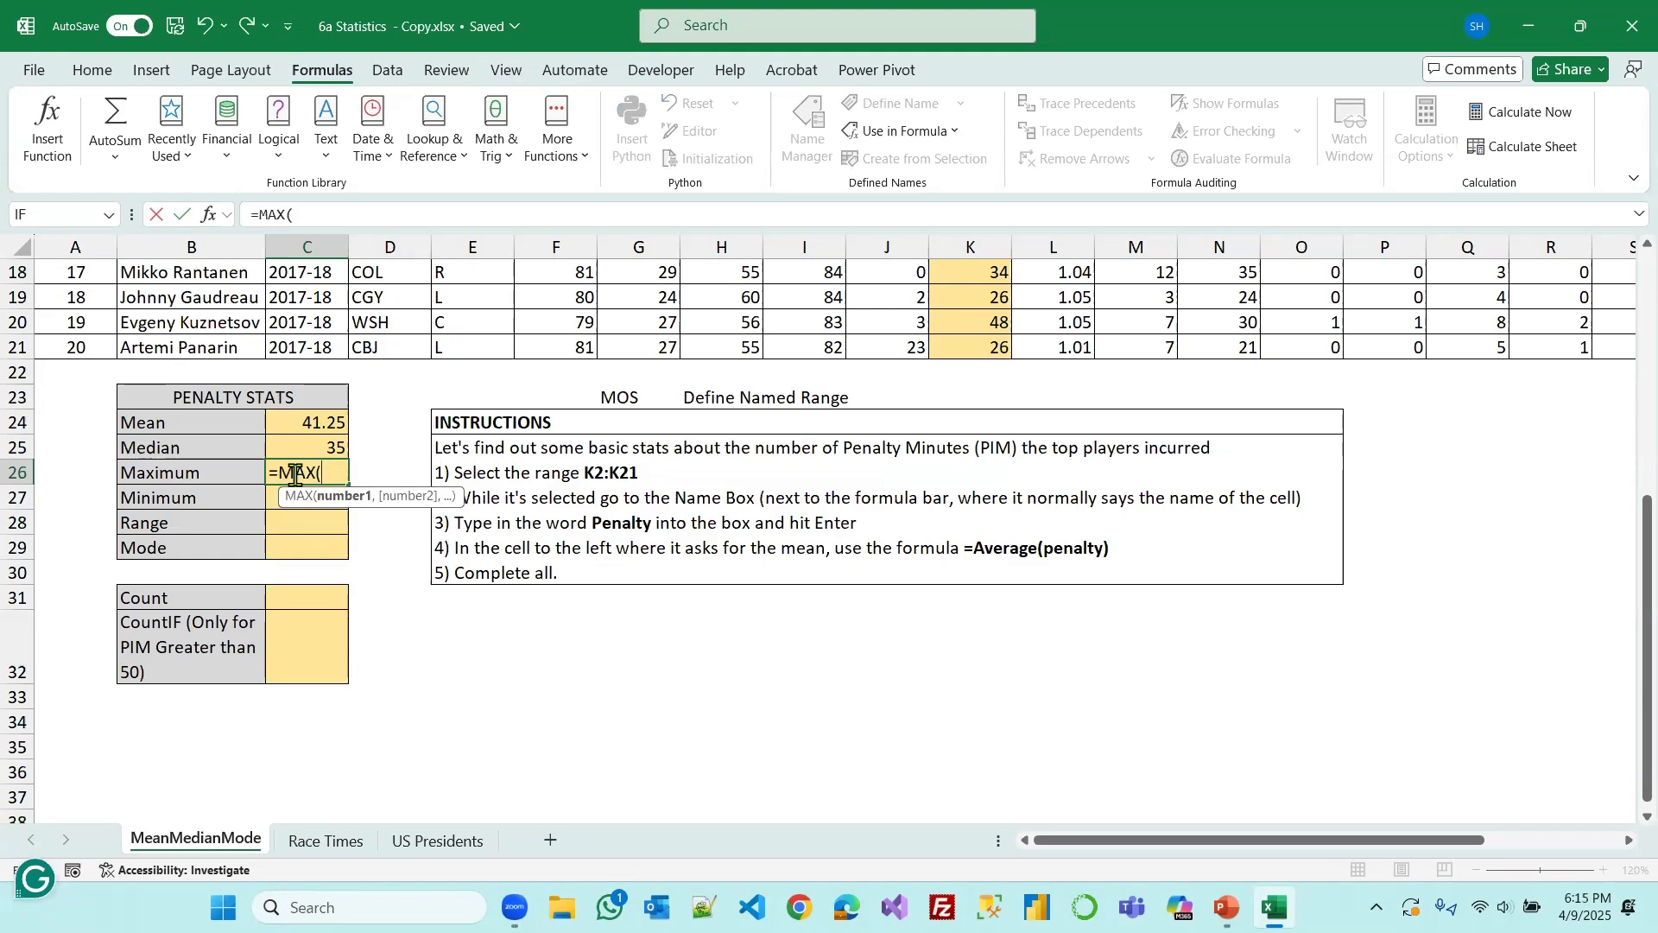
type("pe")
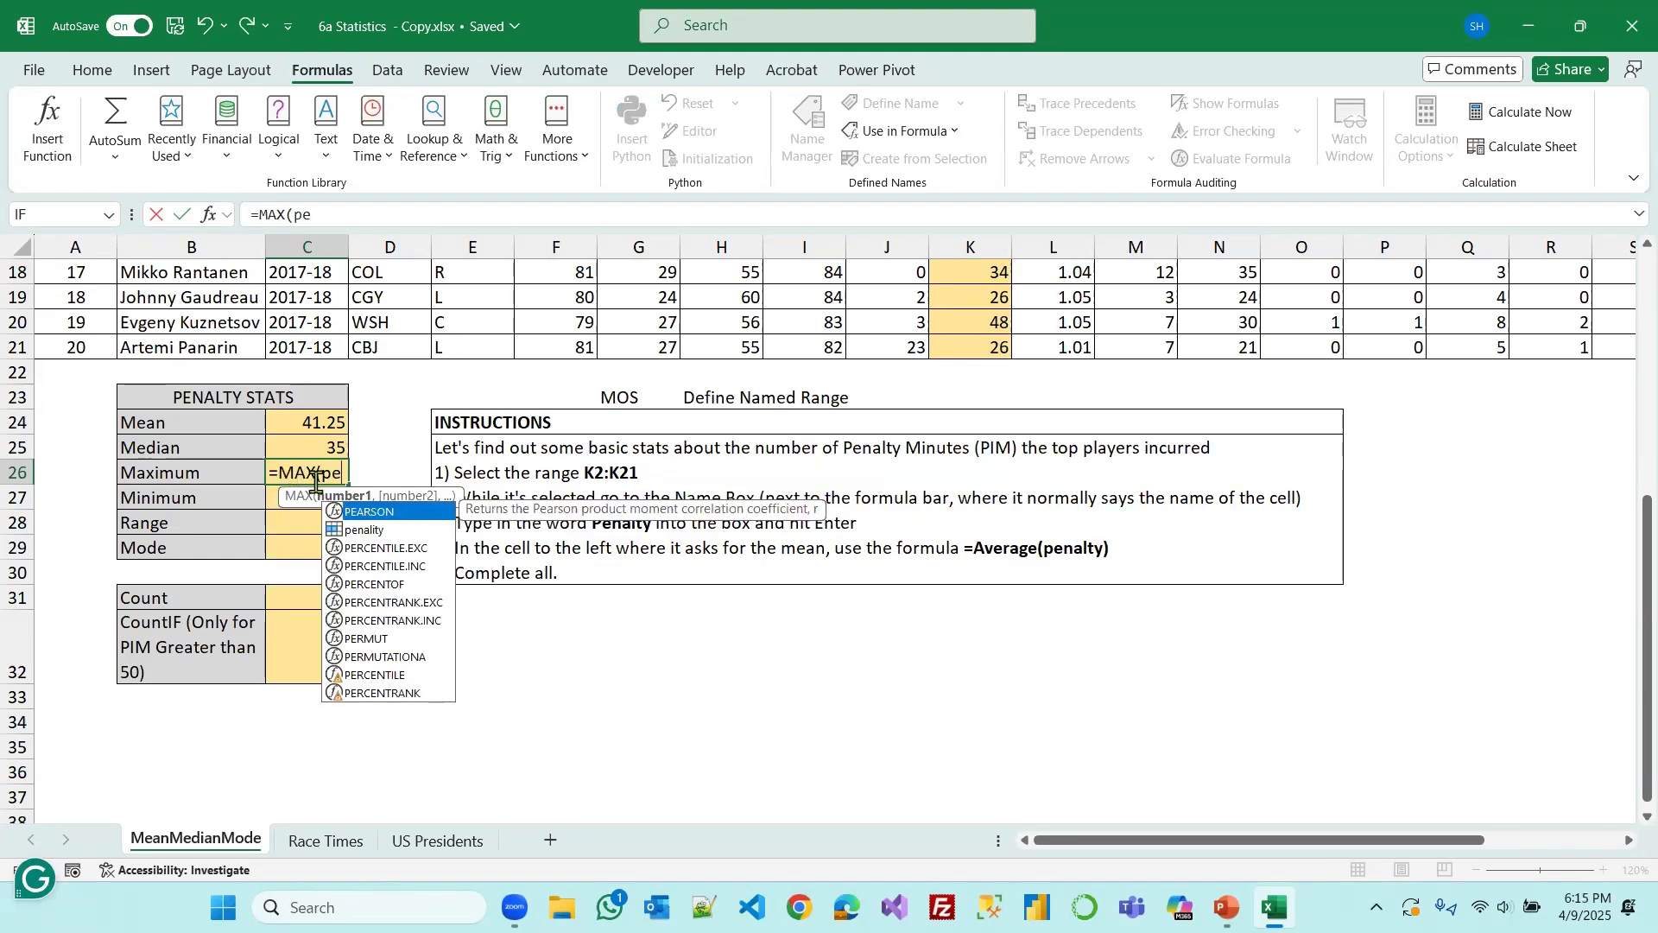
double_click(362, 529)
key("Return")
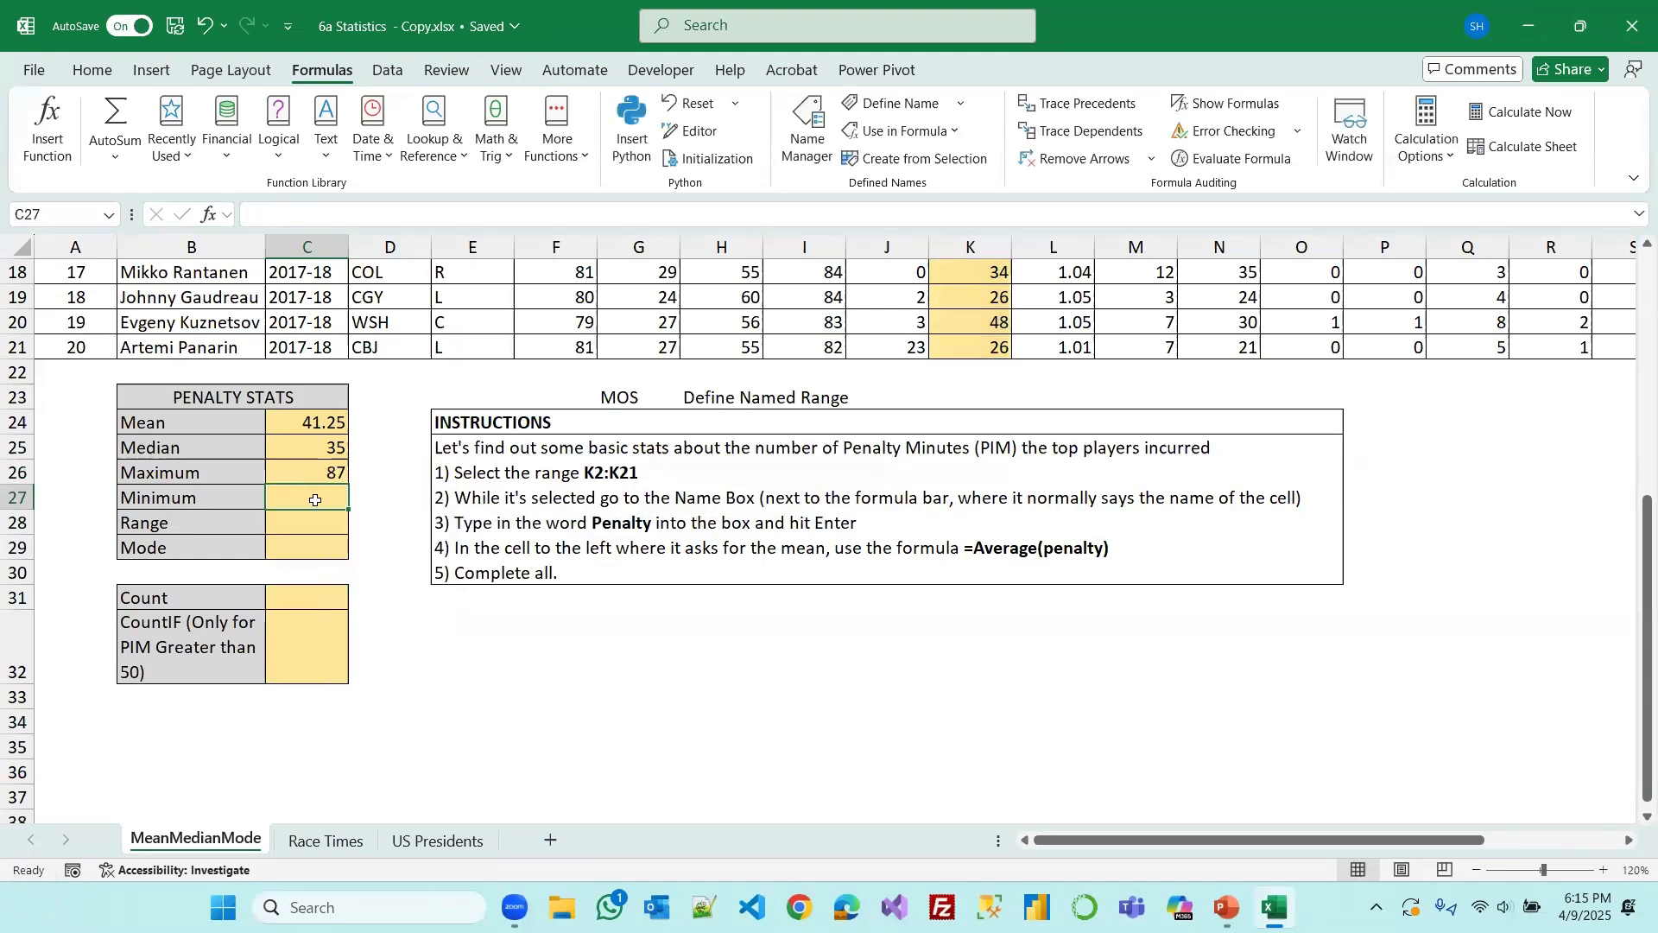
Calculate the minimum penalty minutes in C27 with the MIN function over the named range penality
type("=min(pe")
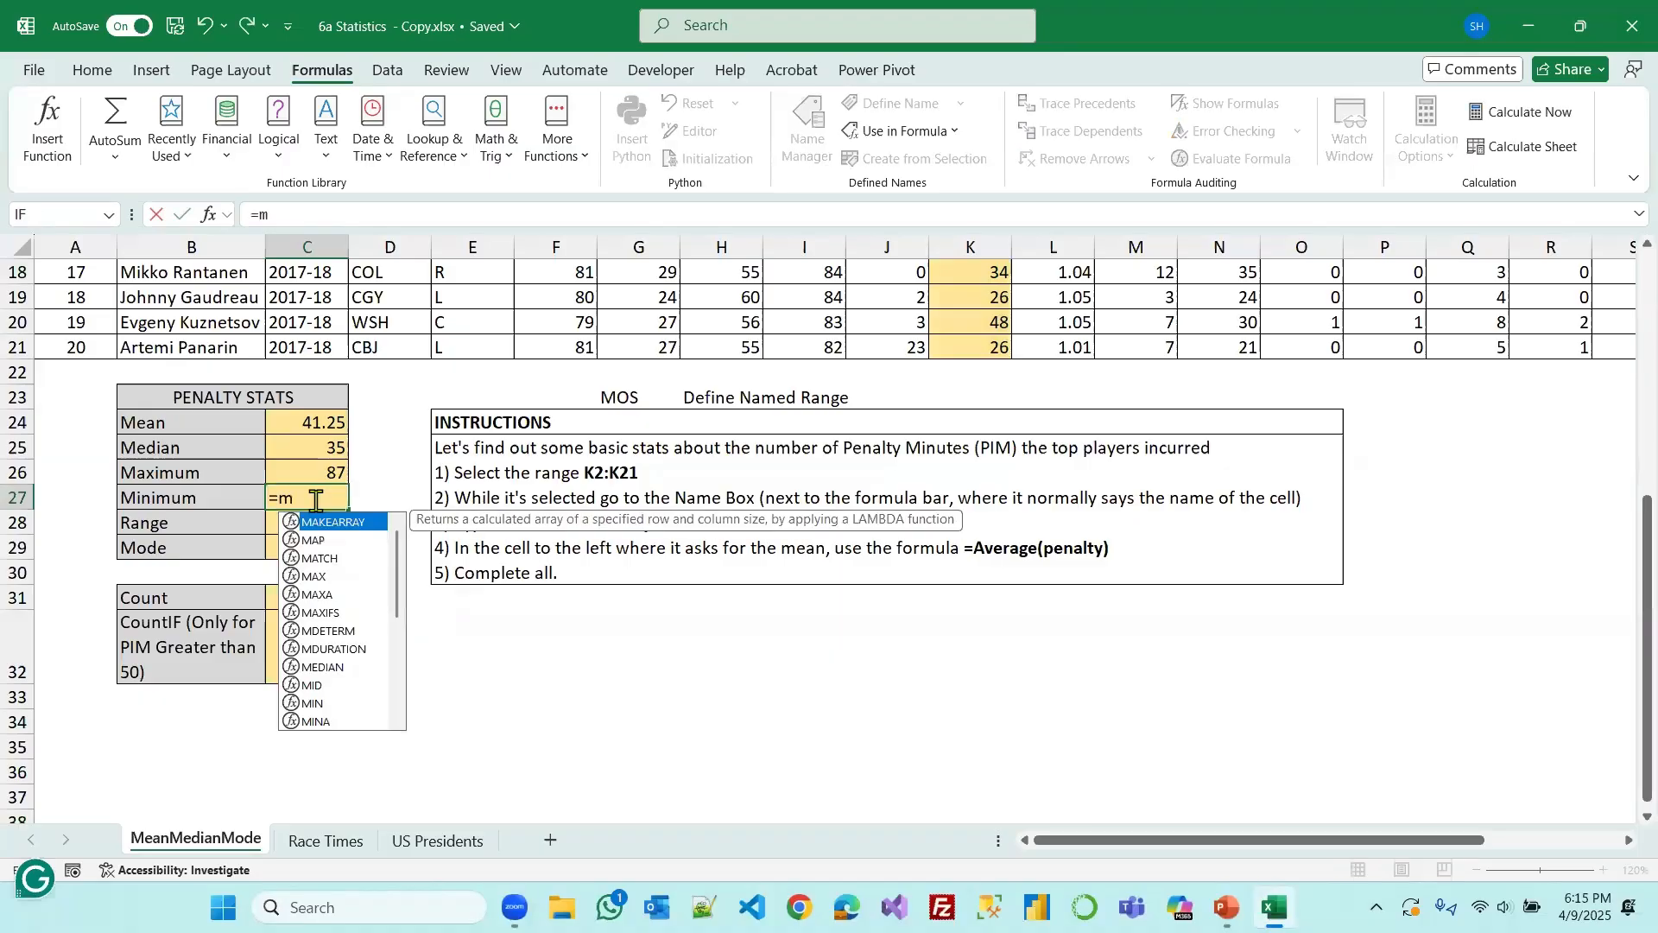
double_click(343, 524)
key("Return")
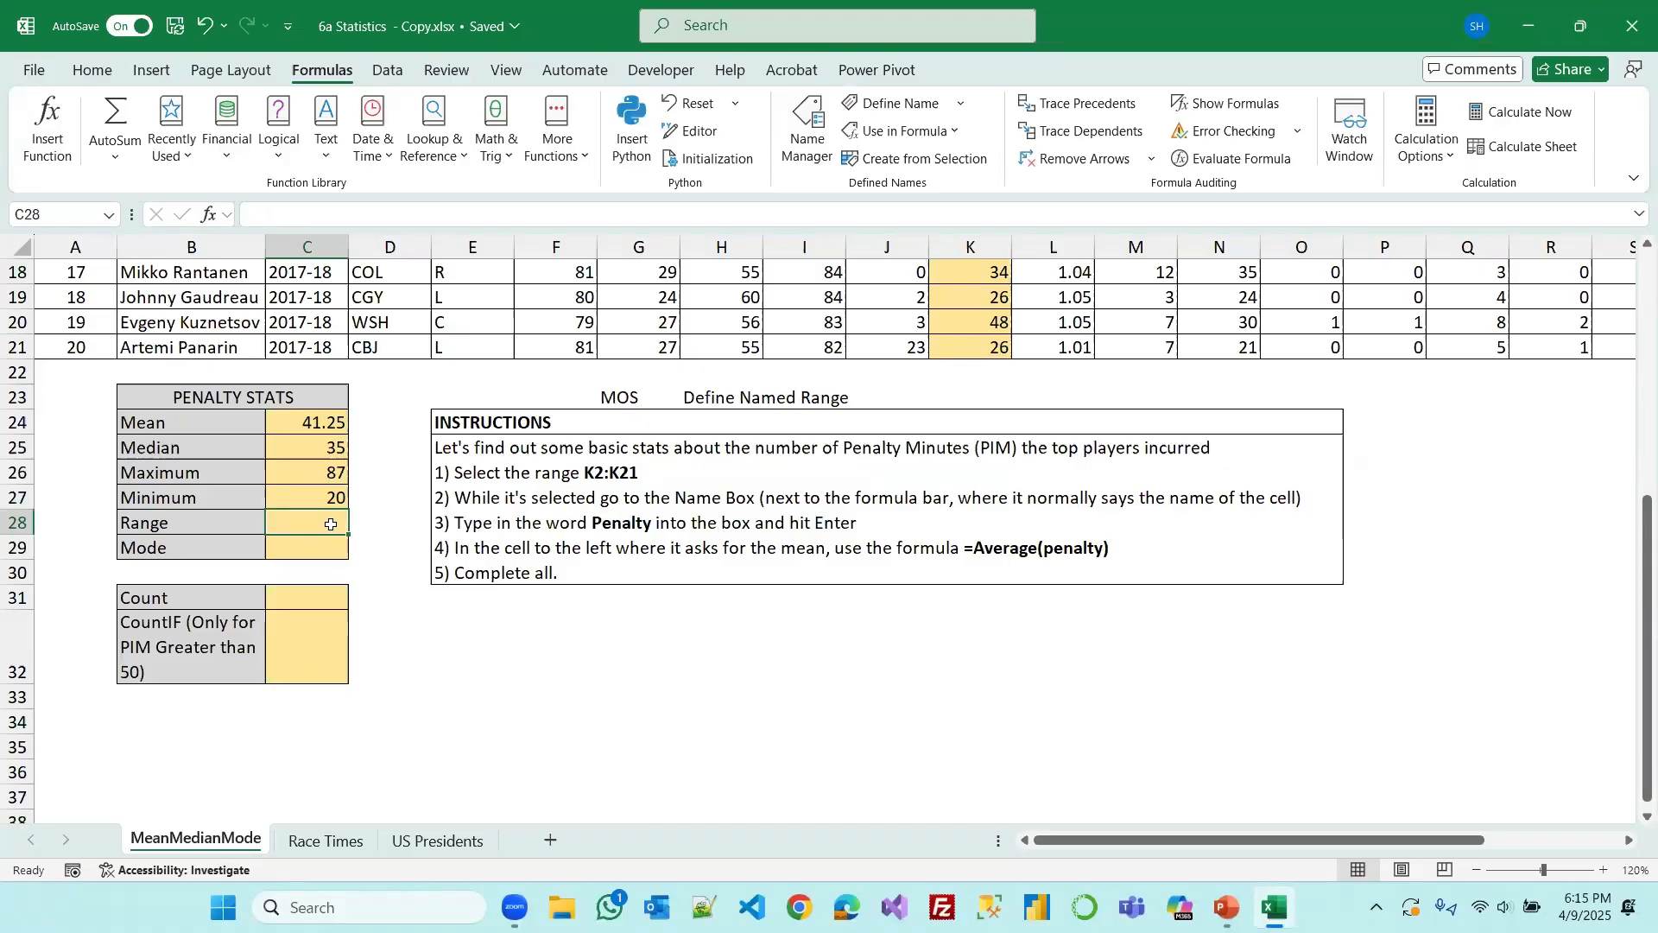
Calculate the penalty-minute range in C28 by subtracting the minimum in C27 from the maximum in C26
type("=")
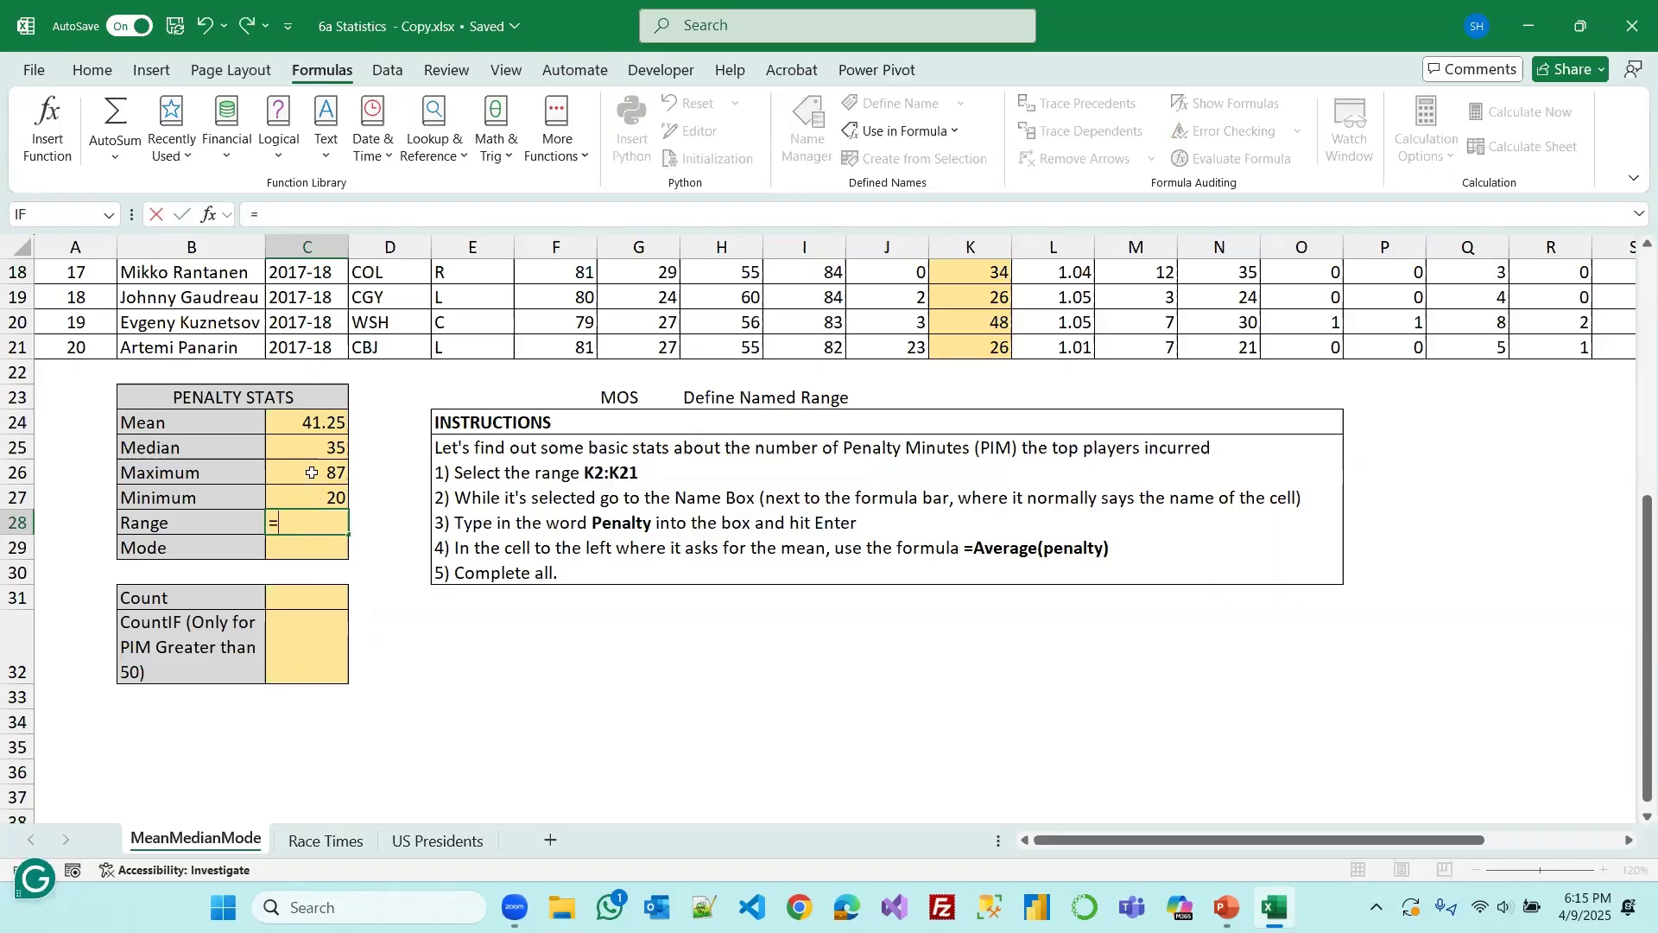
left_click(312, 472)
type("-")
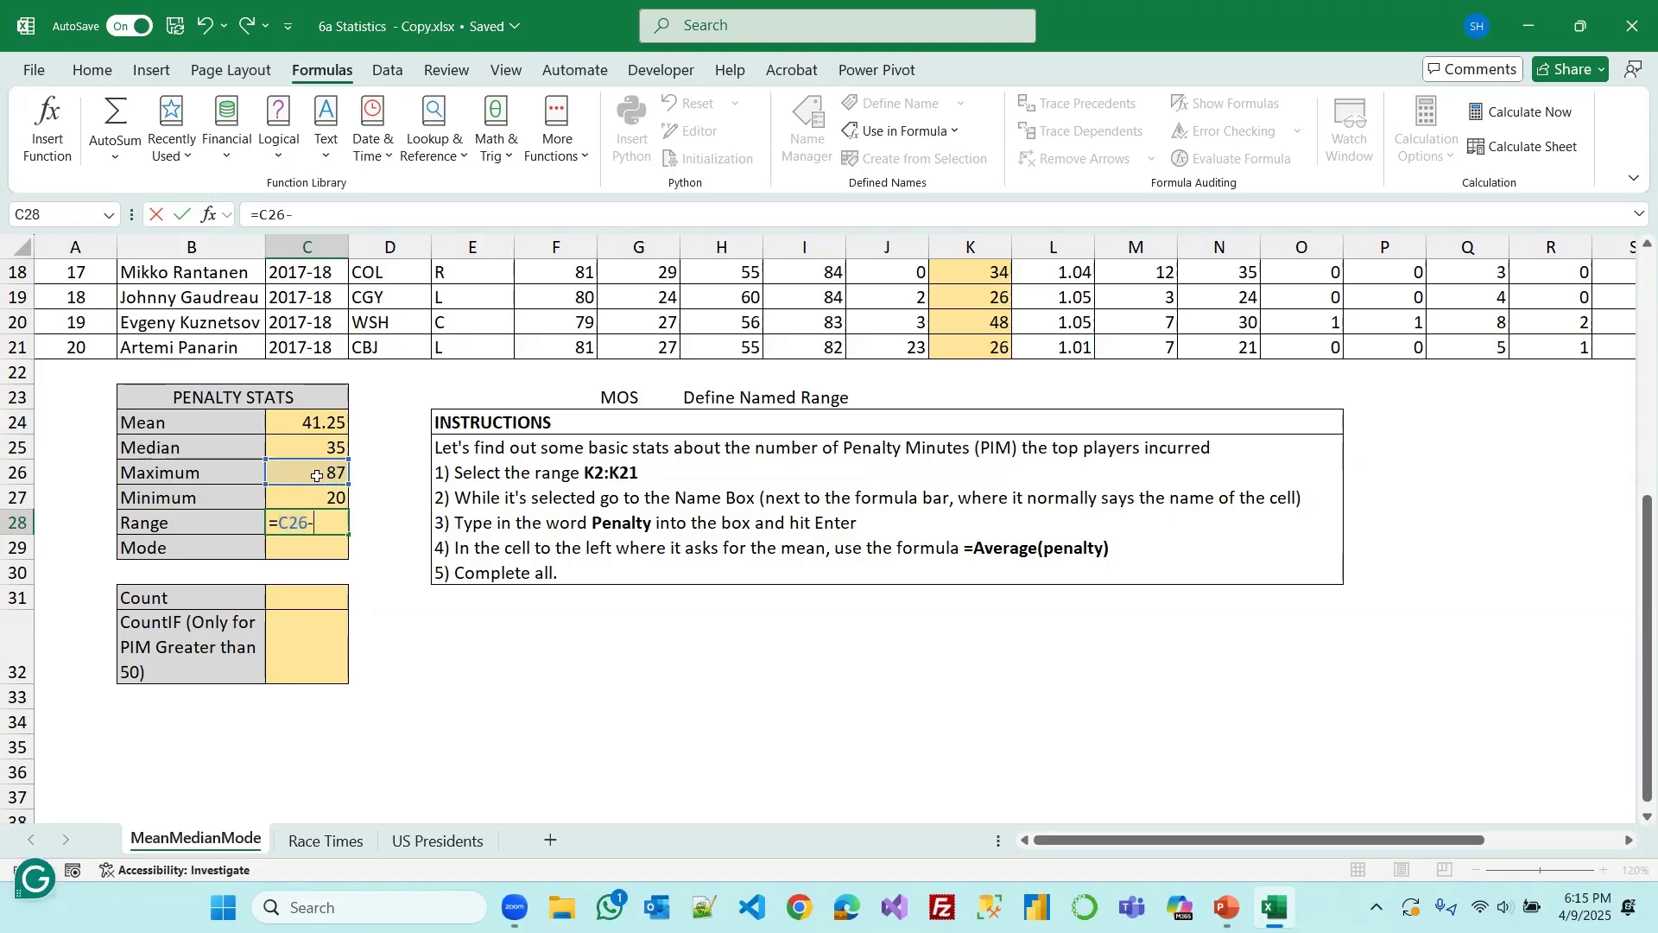
left_click(322, 502)
key("Return")
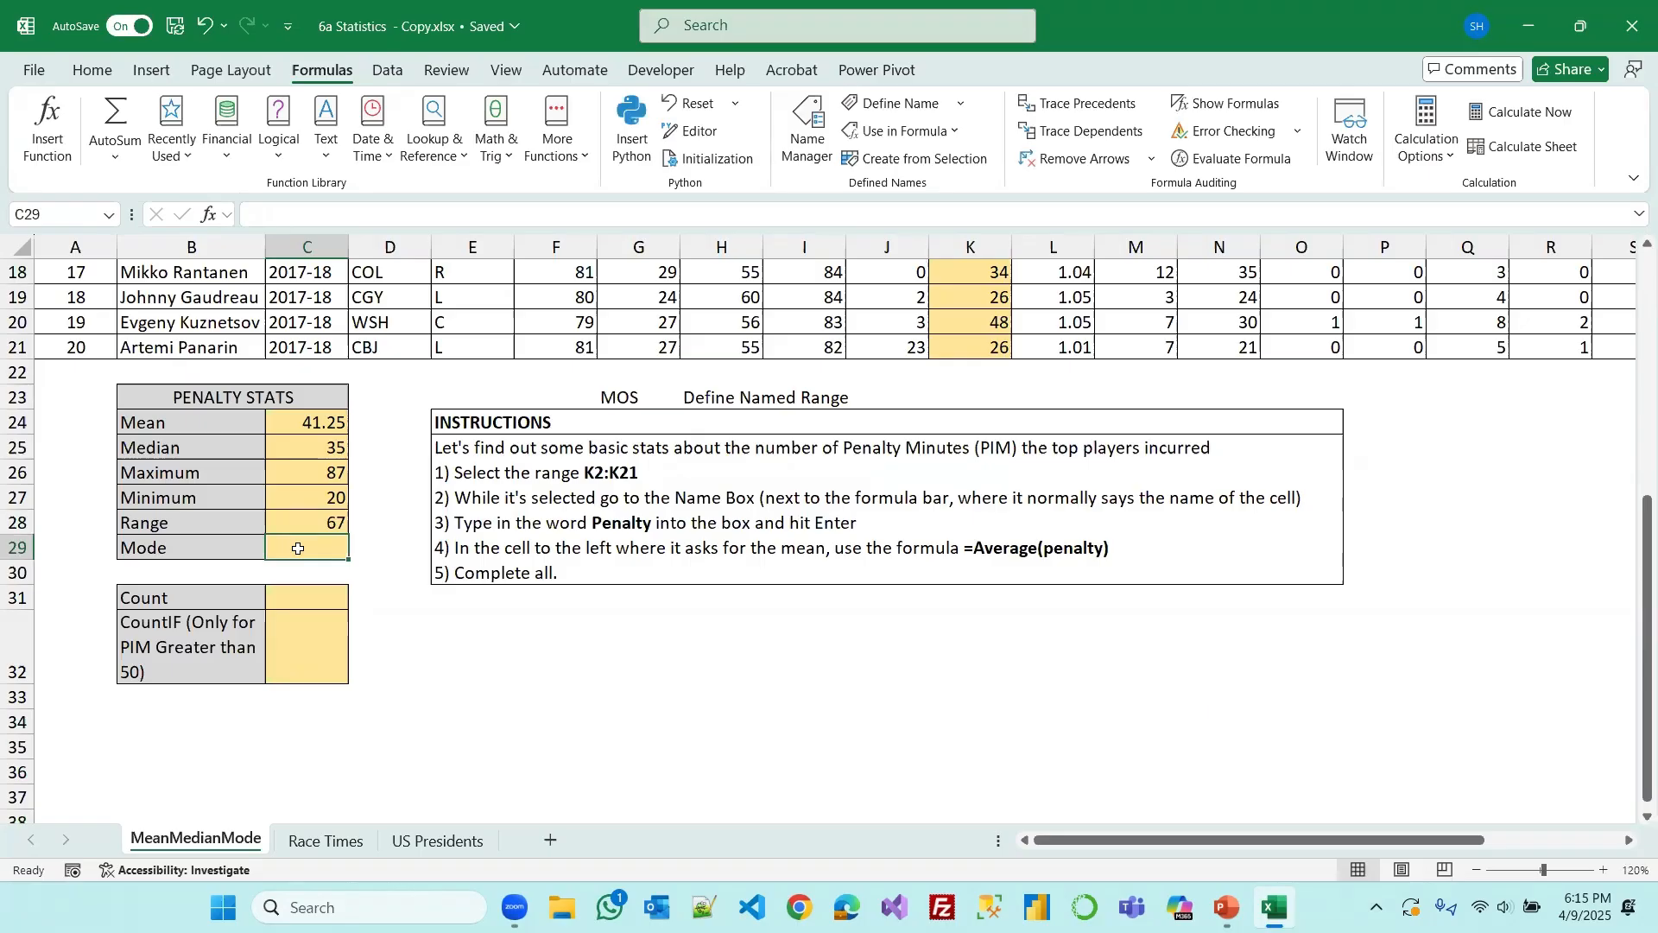
Calculate the mode of the penalty minutes in C29 with the MODE.MULT function over the named range penality
type("=mode")
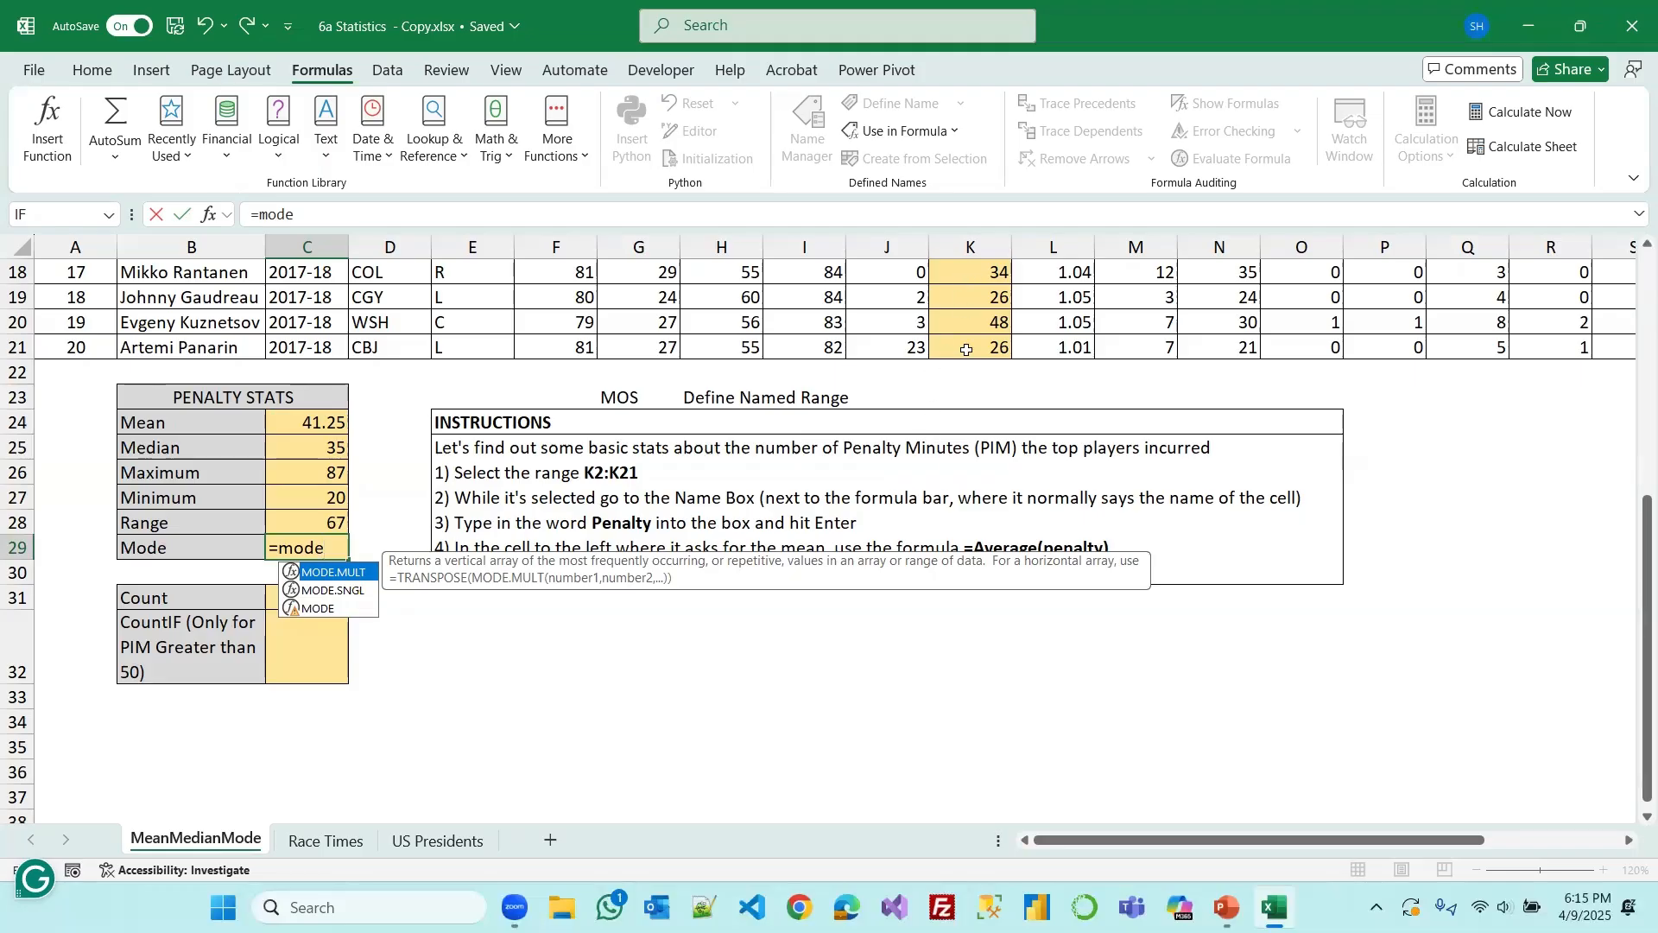
double_click(350, 573)
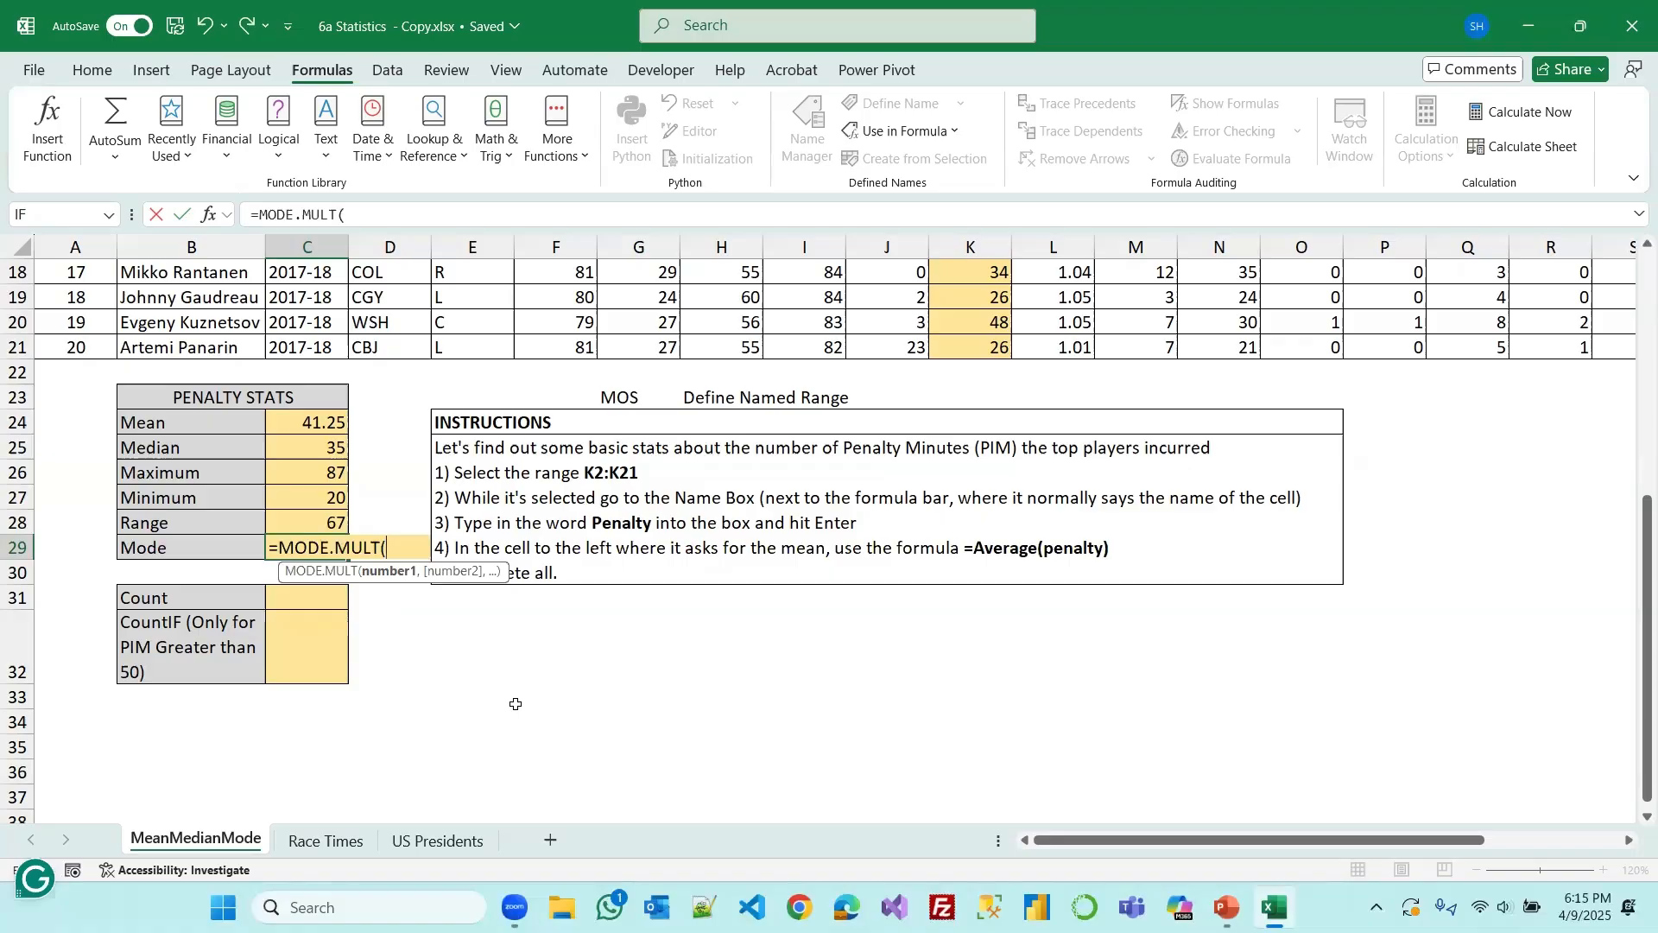
type("pen")
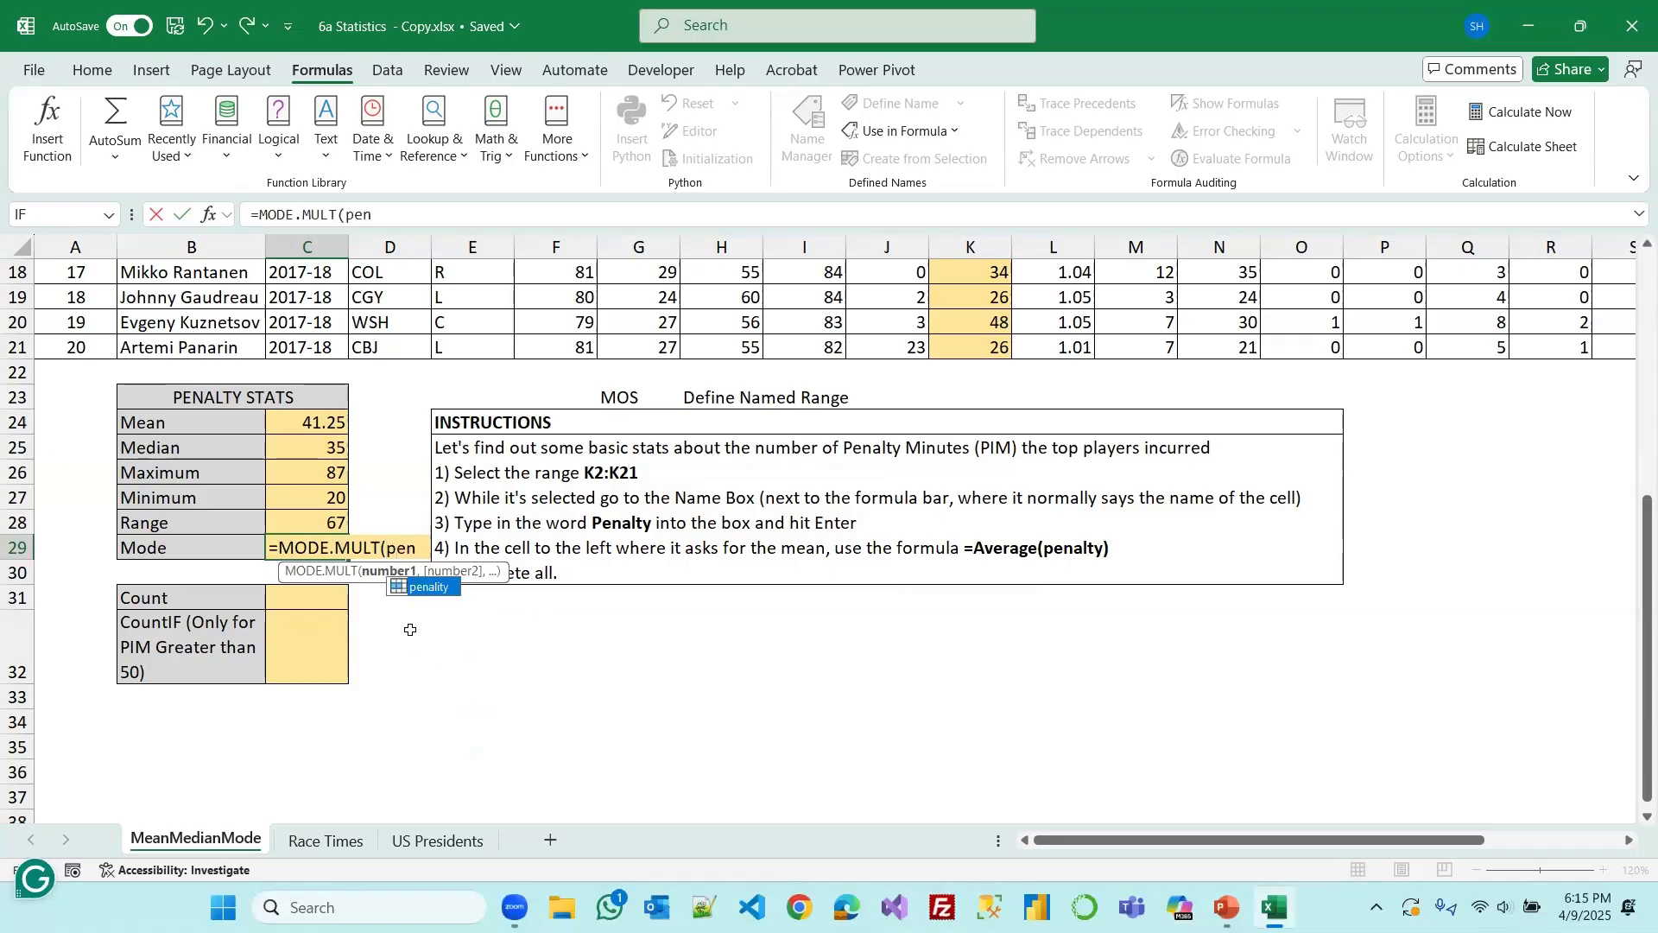
key("Tab")
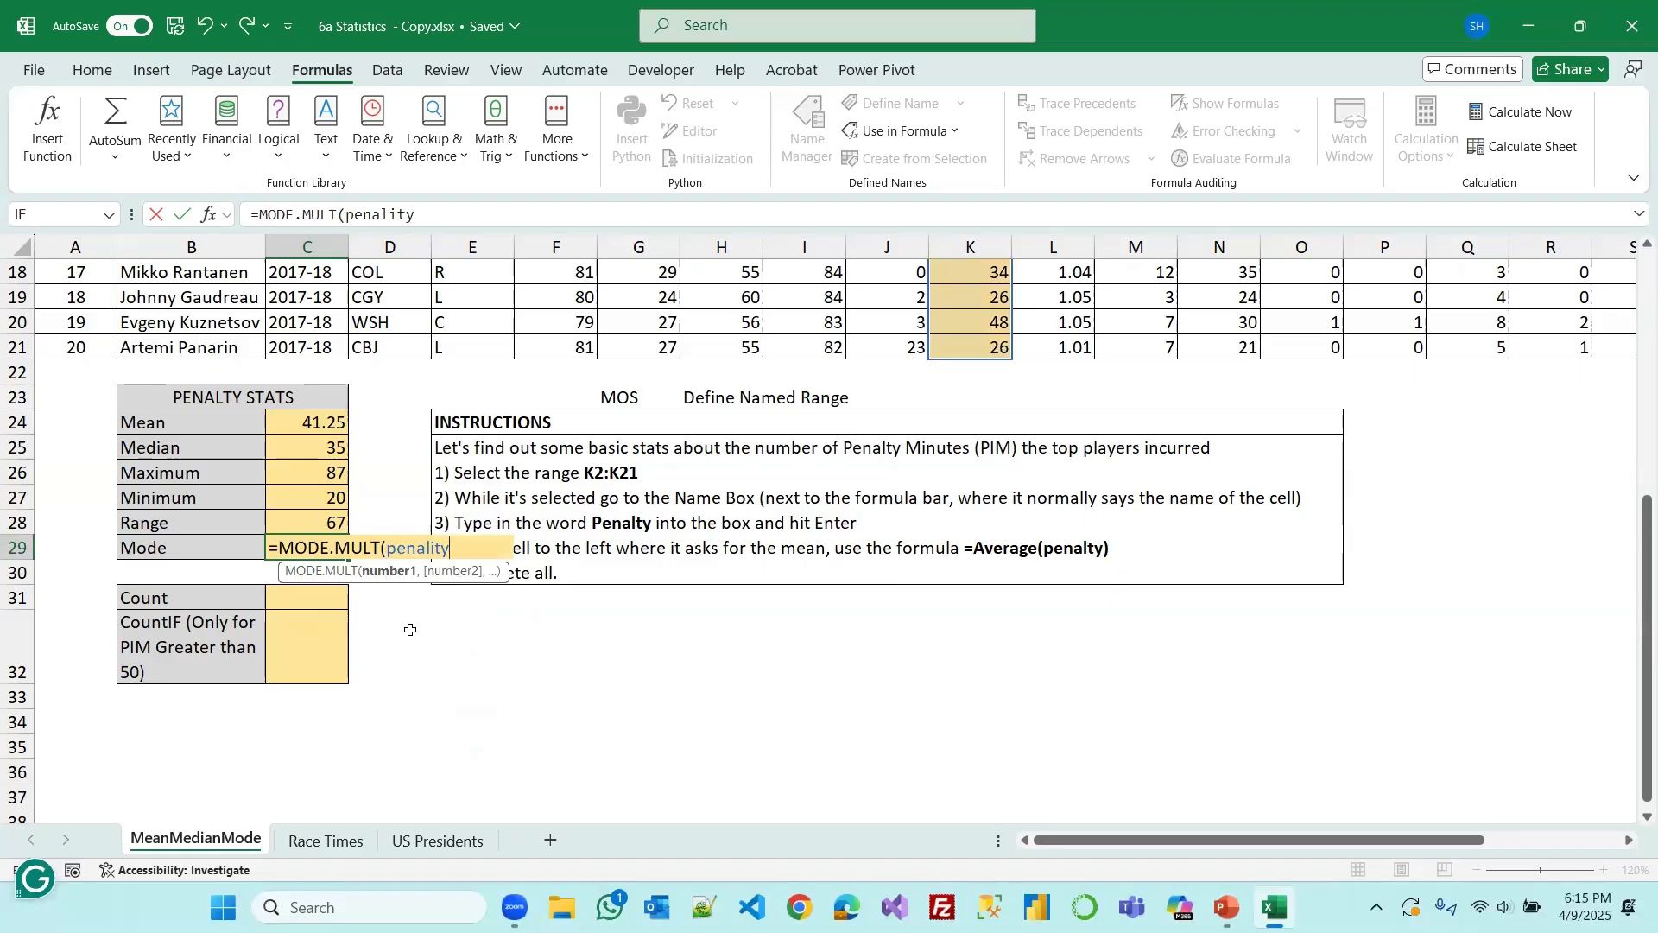
key("Return")
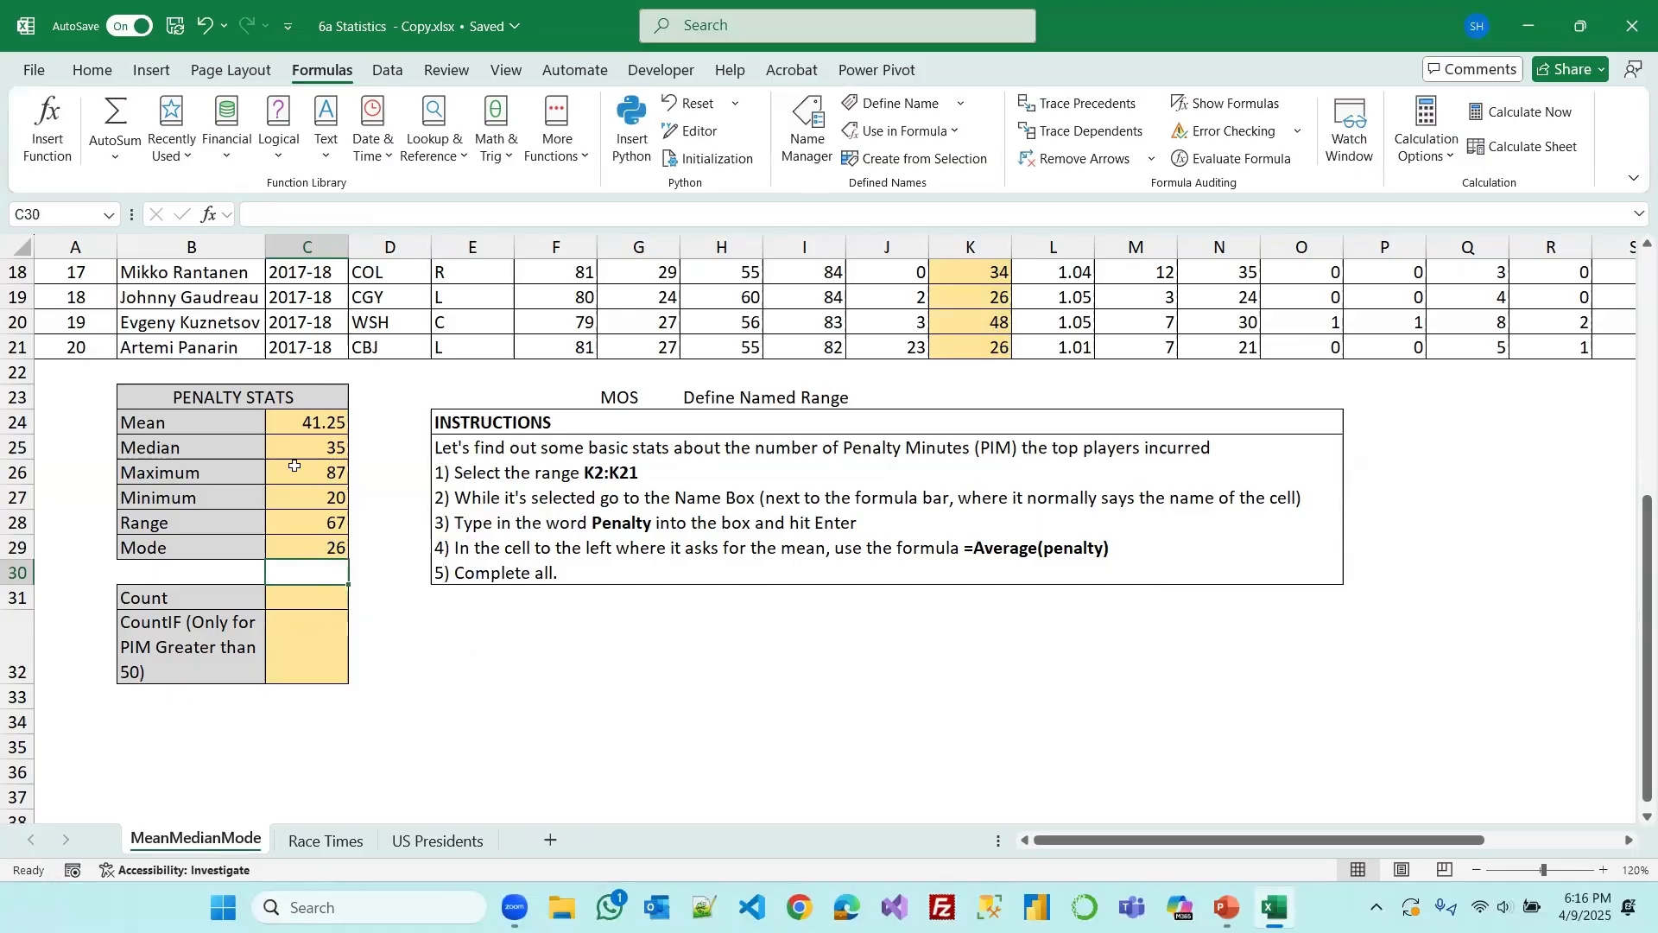
Count the penalty-minute entries in C31 with the COUNT function over the named range penality
left_click(286, 600)
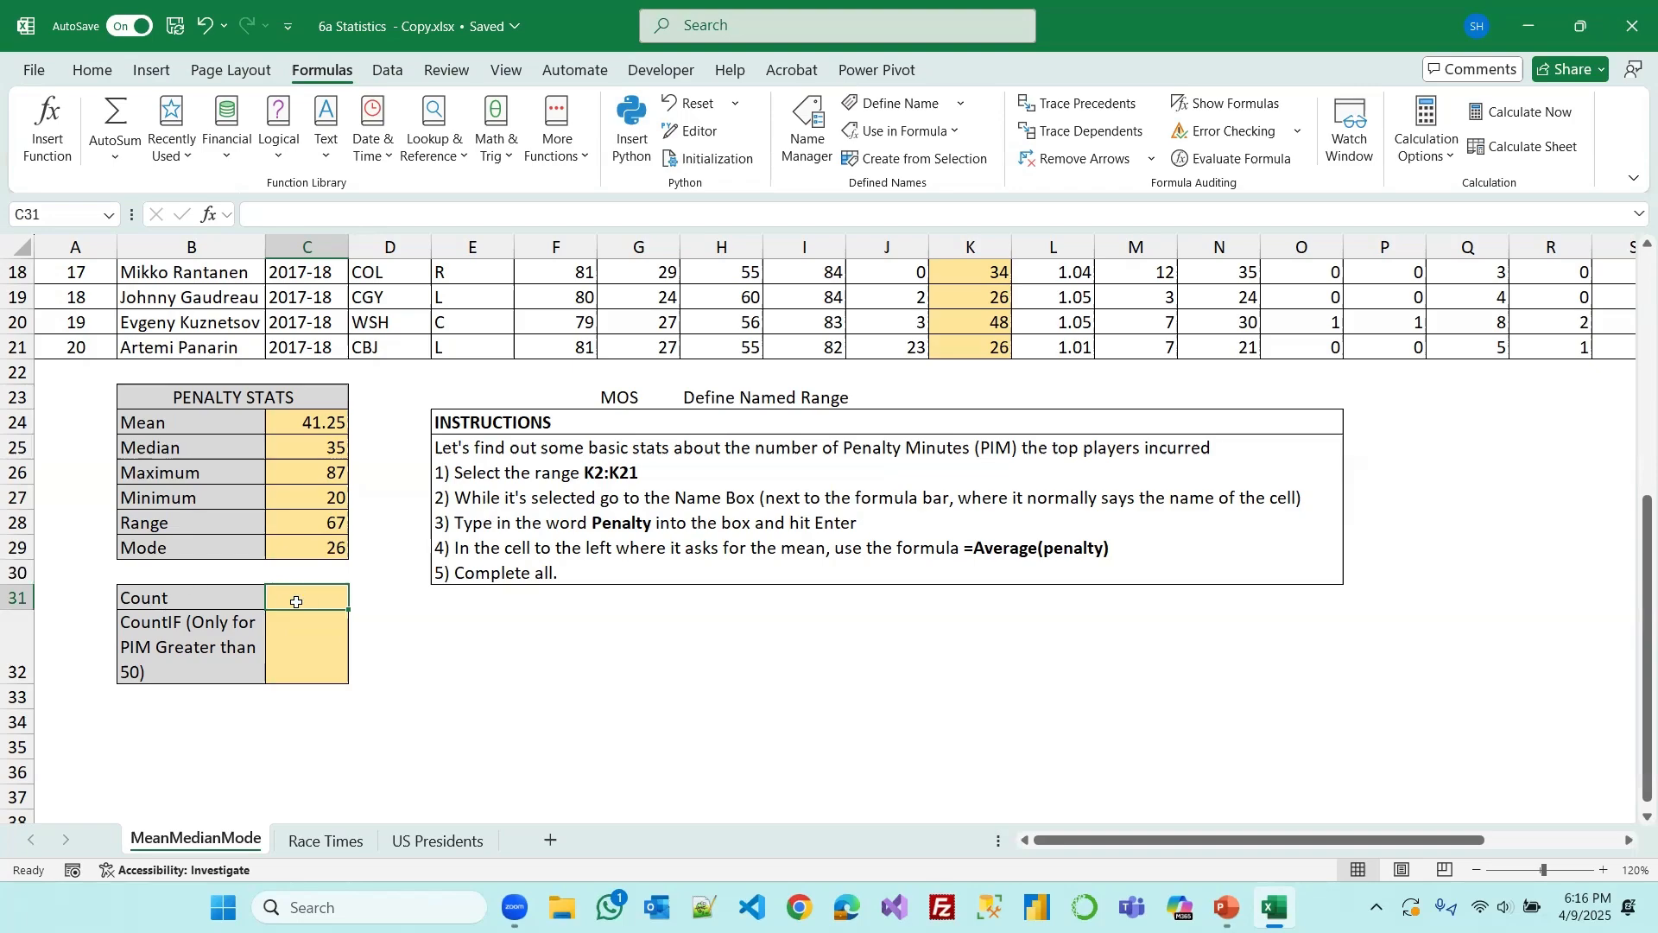
type("=coun")
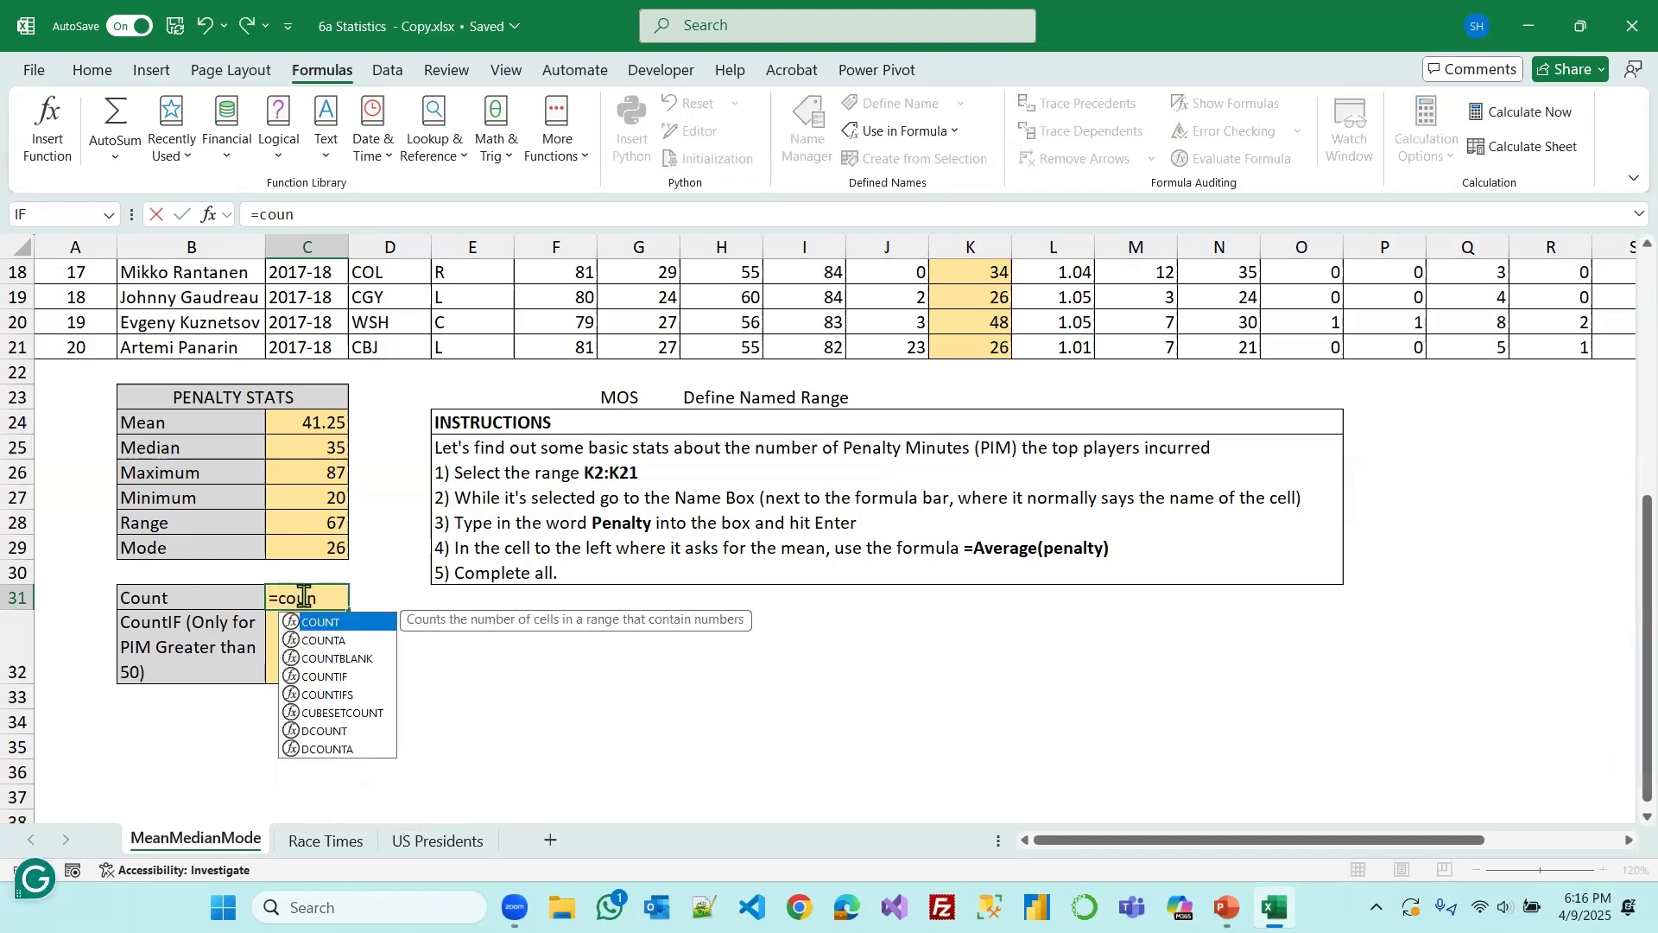
key("Tab")
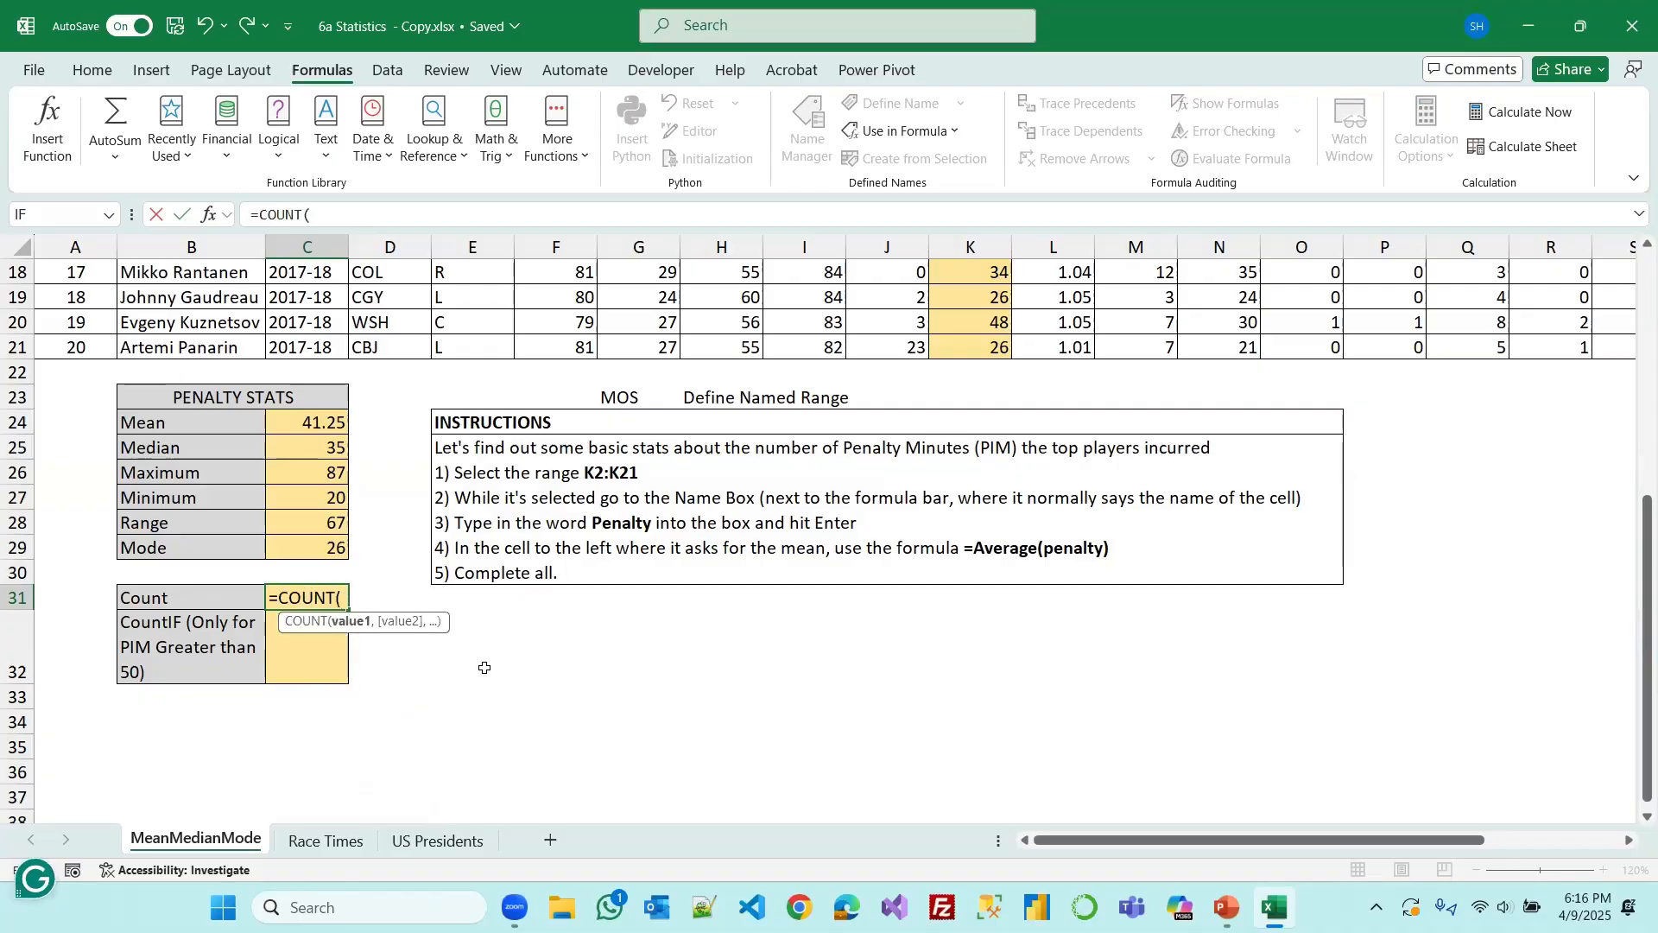
type("pen")
key("Tab")
key("Return")
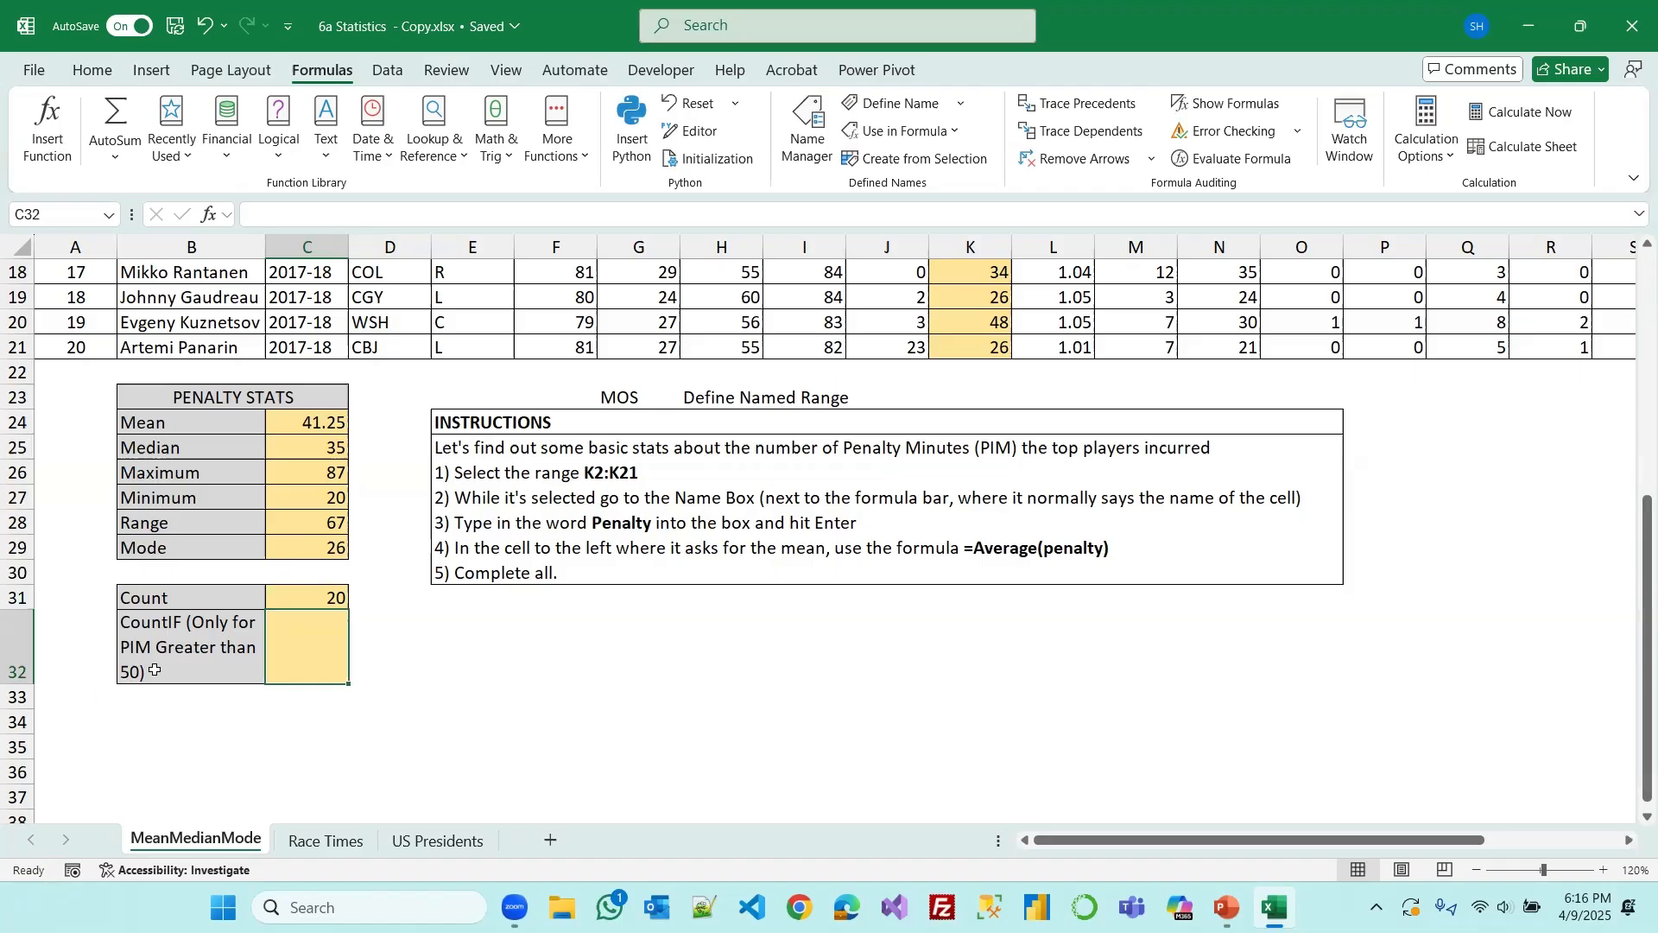
Try to enter a COUNTIF formula in C32 over the named range penality with the unquoted criterion >50
left_click(1602, 871)
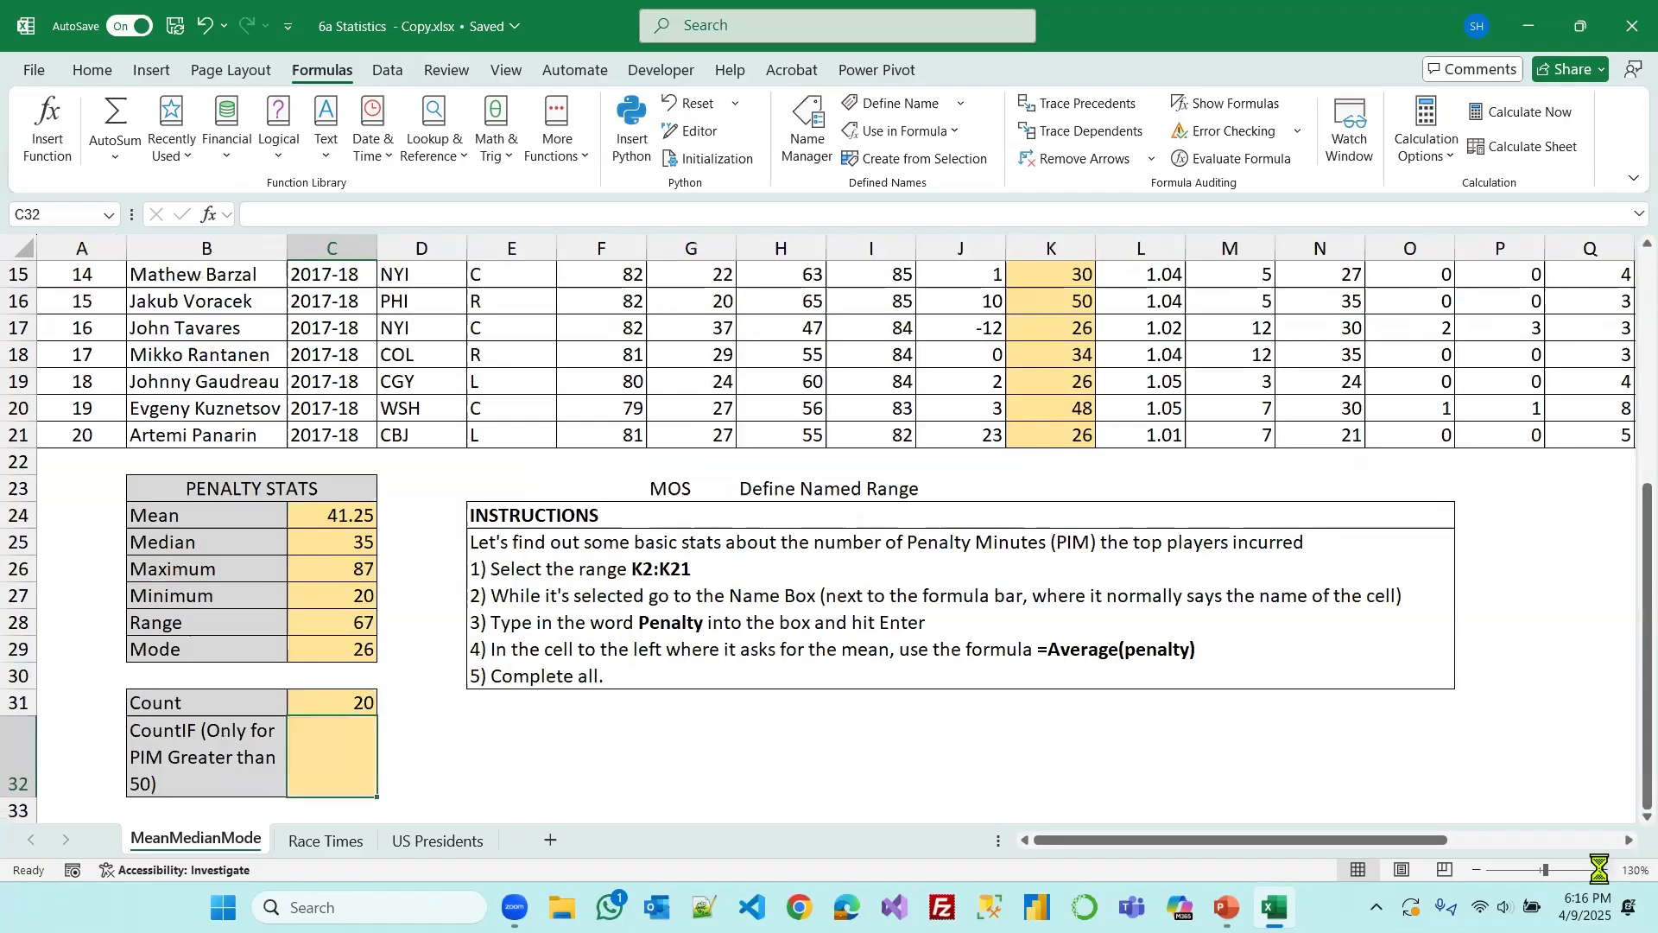
left_click(1603, 870)
left_click(1603, 870)
left_click(1104, 842)
left_click_drag(1104, 845, 1040, 845)
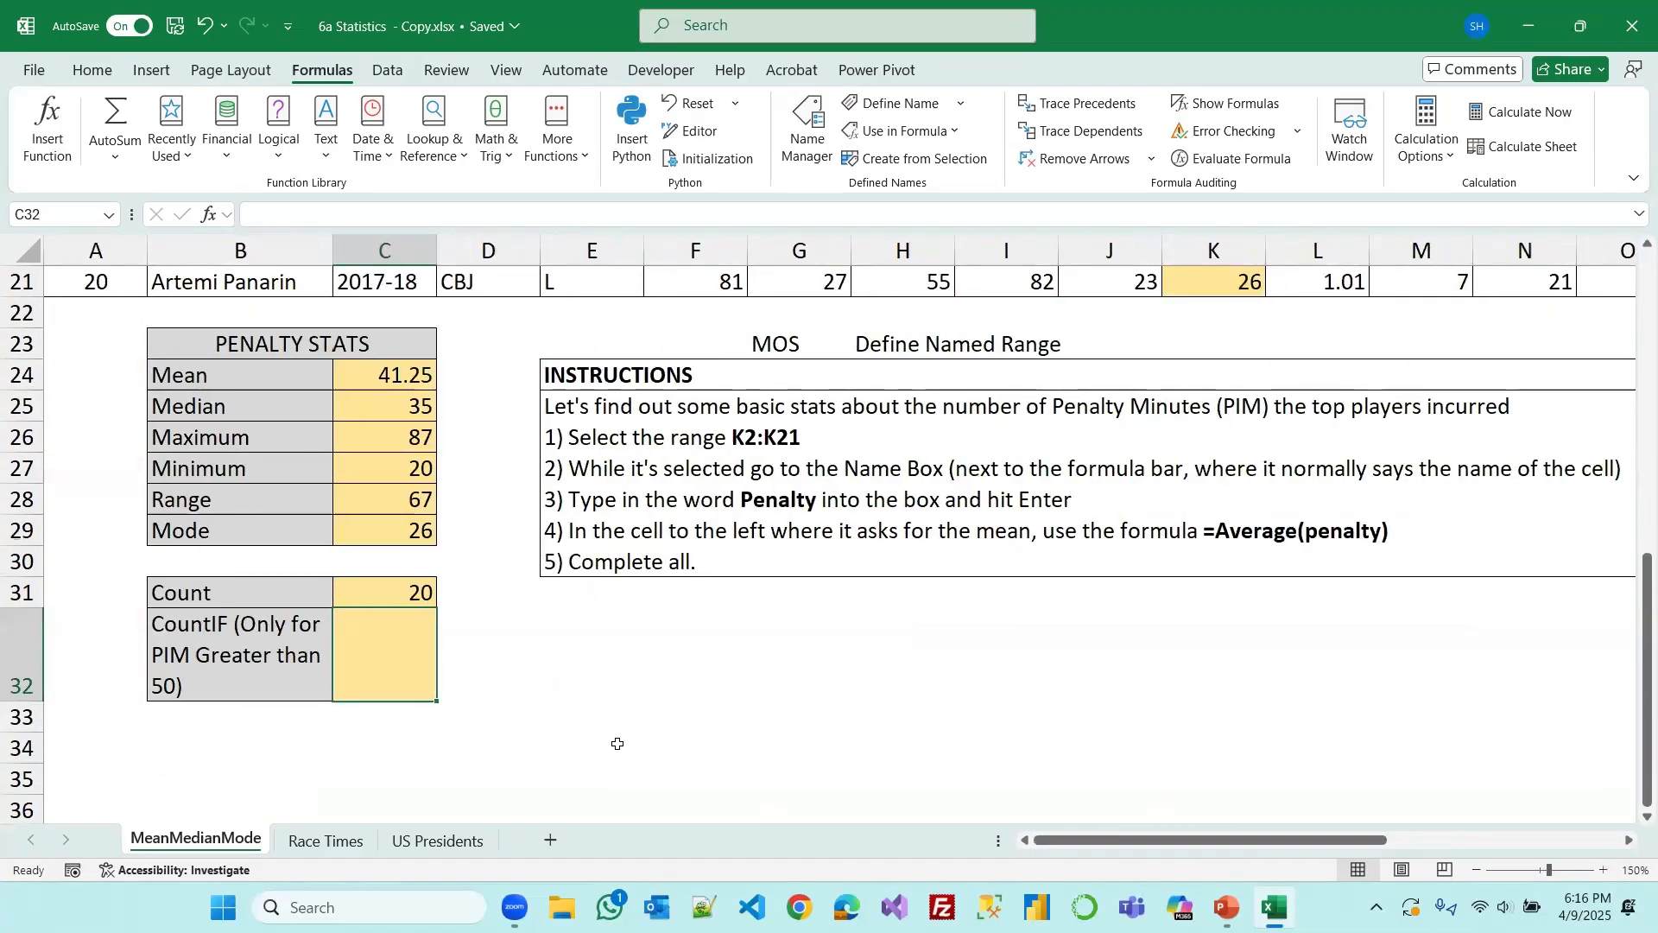
type("=countif")
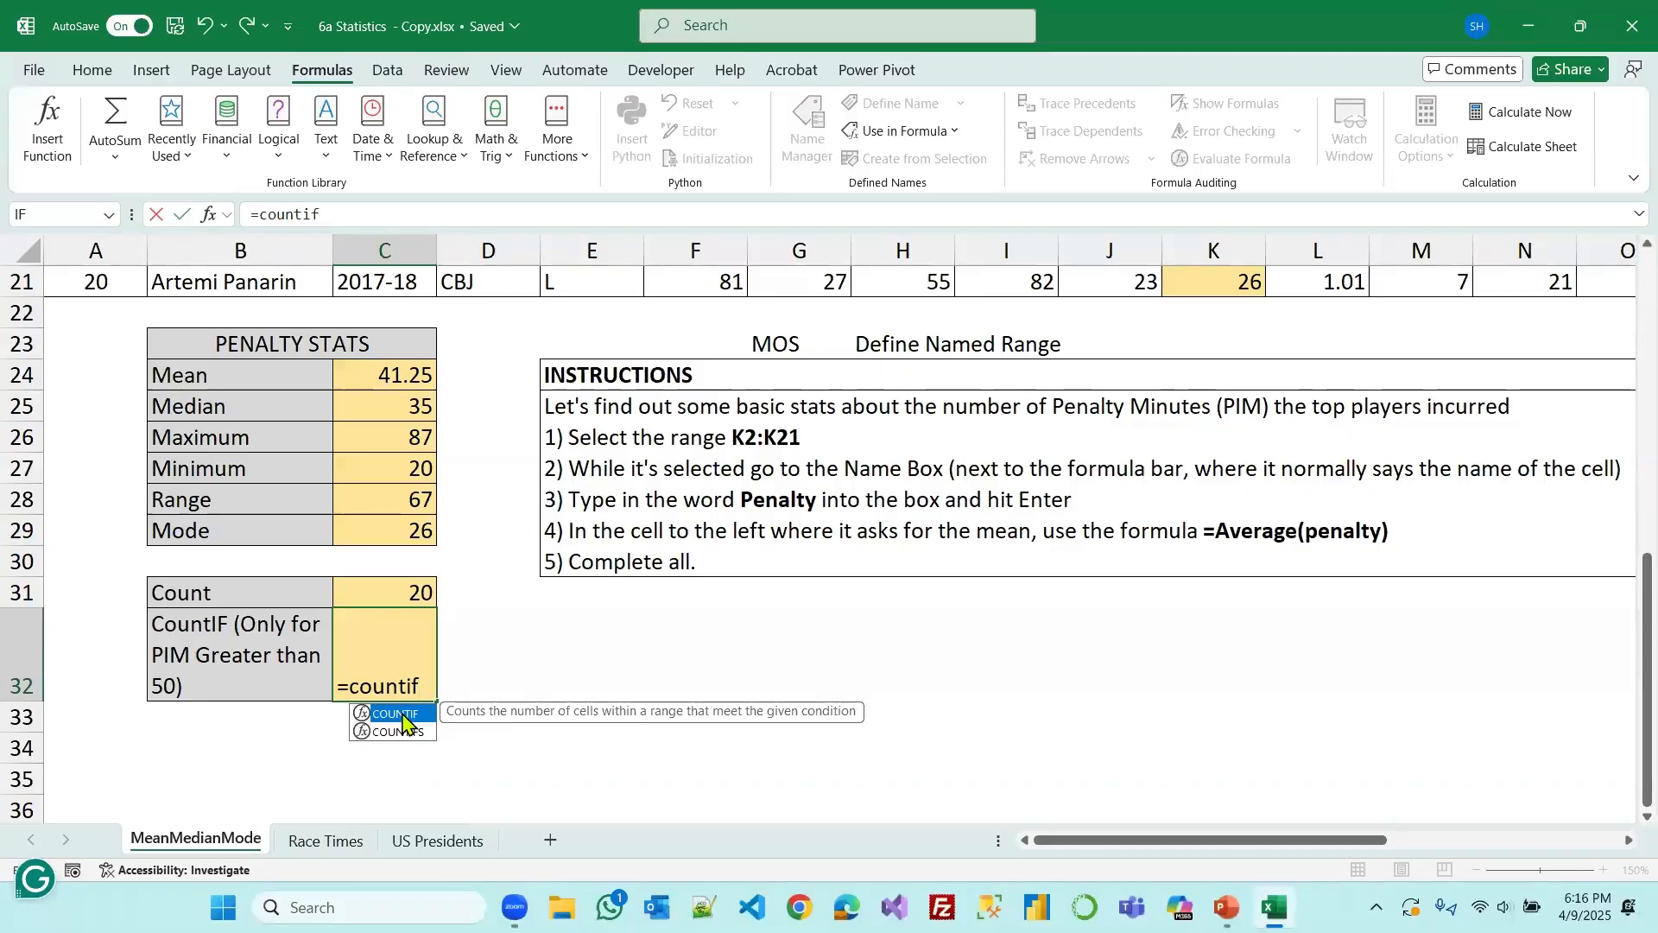
key("Tab")
type("pen")
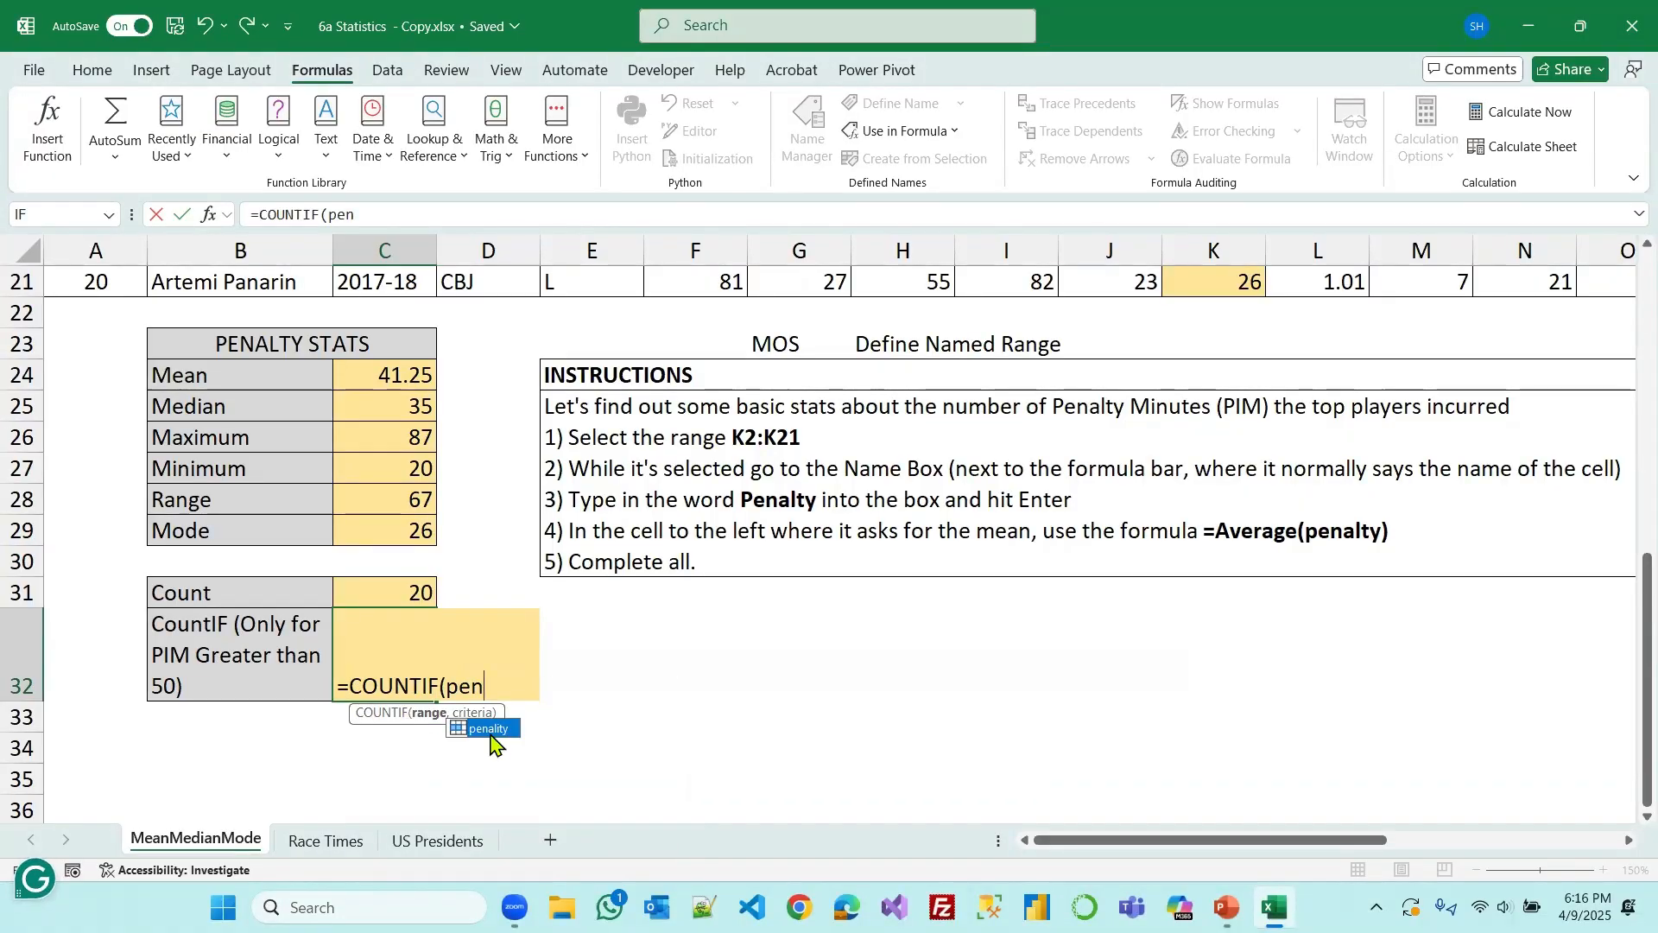
double_click(490, 733)
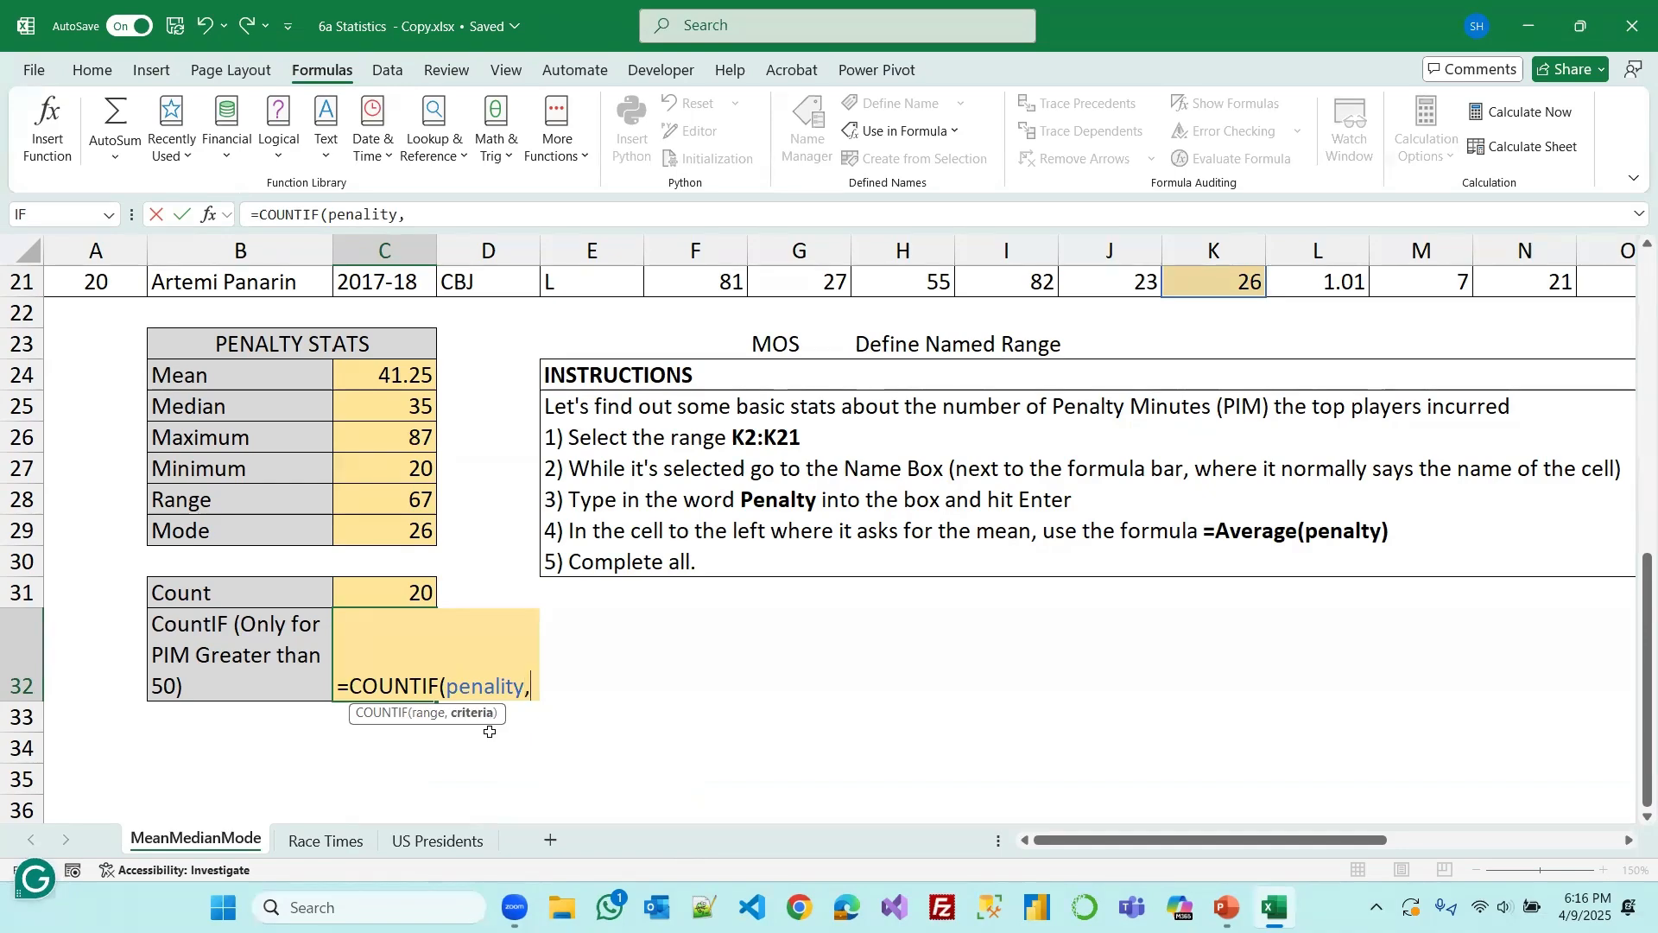
type(",")
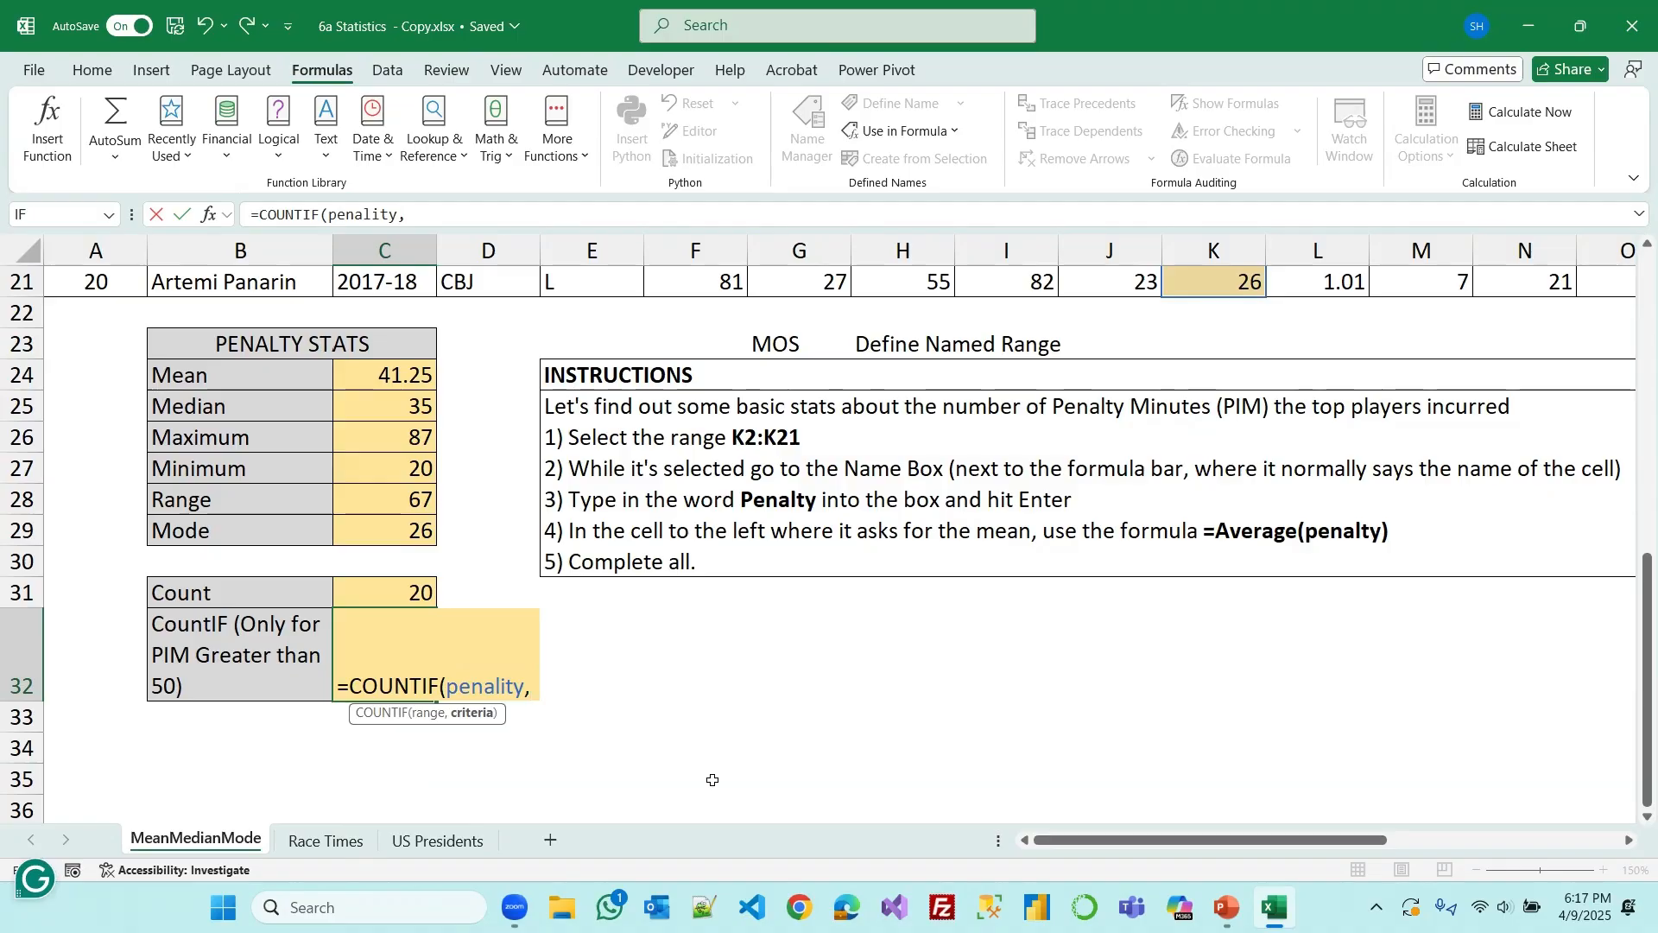
type(">")
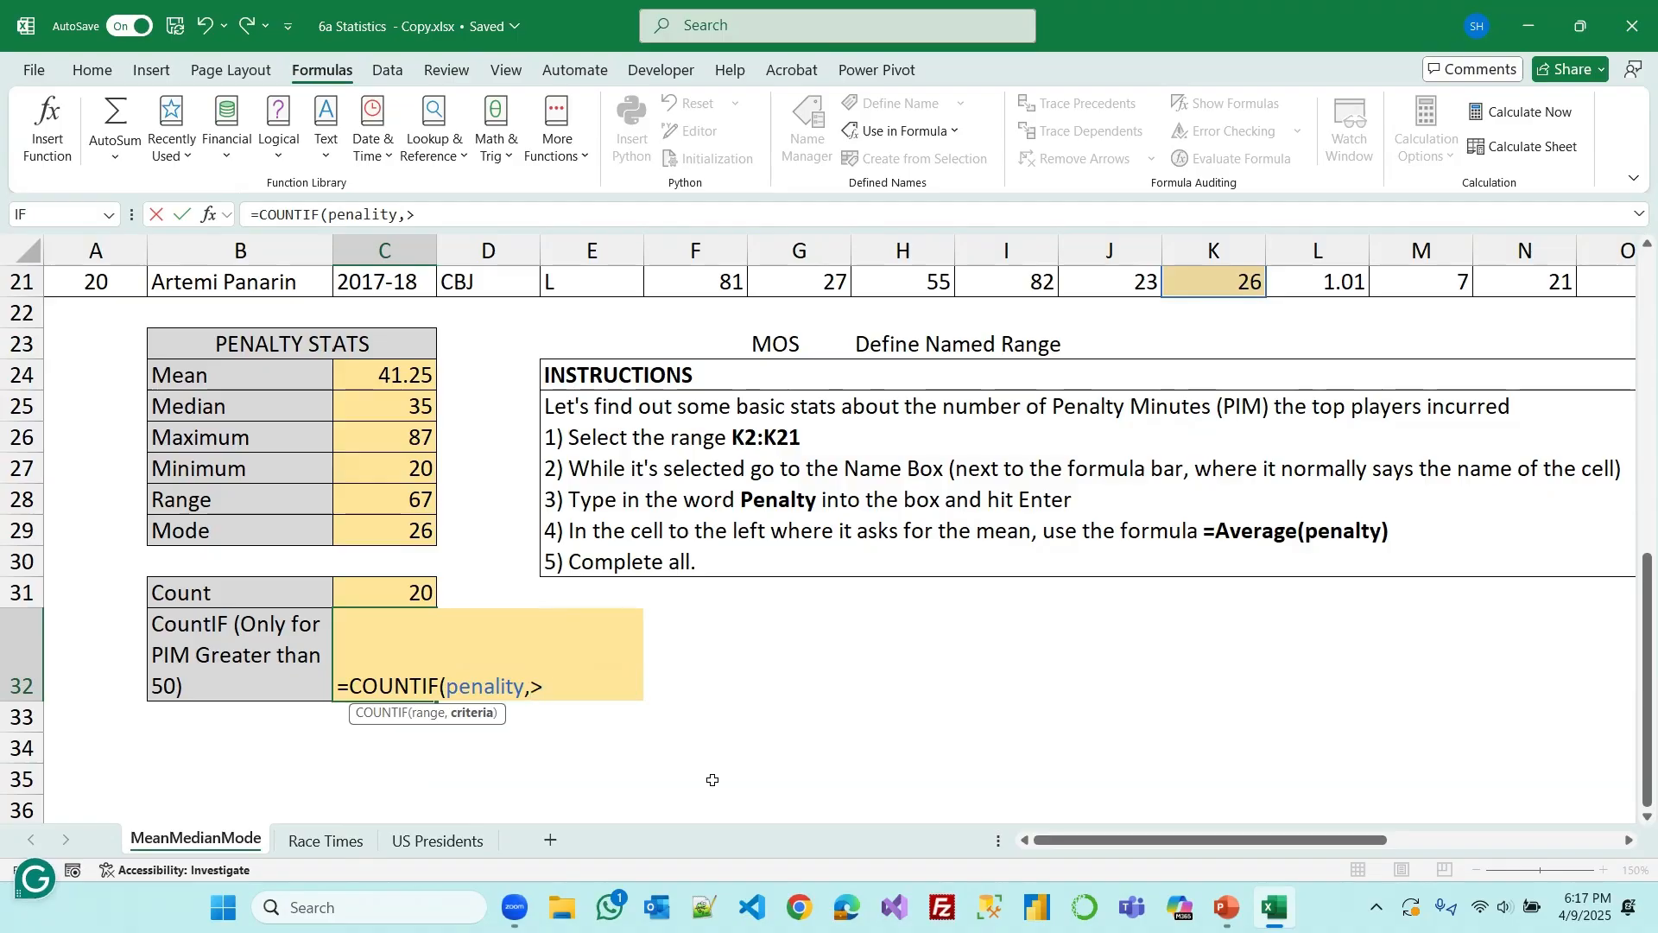
type("50")
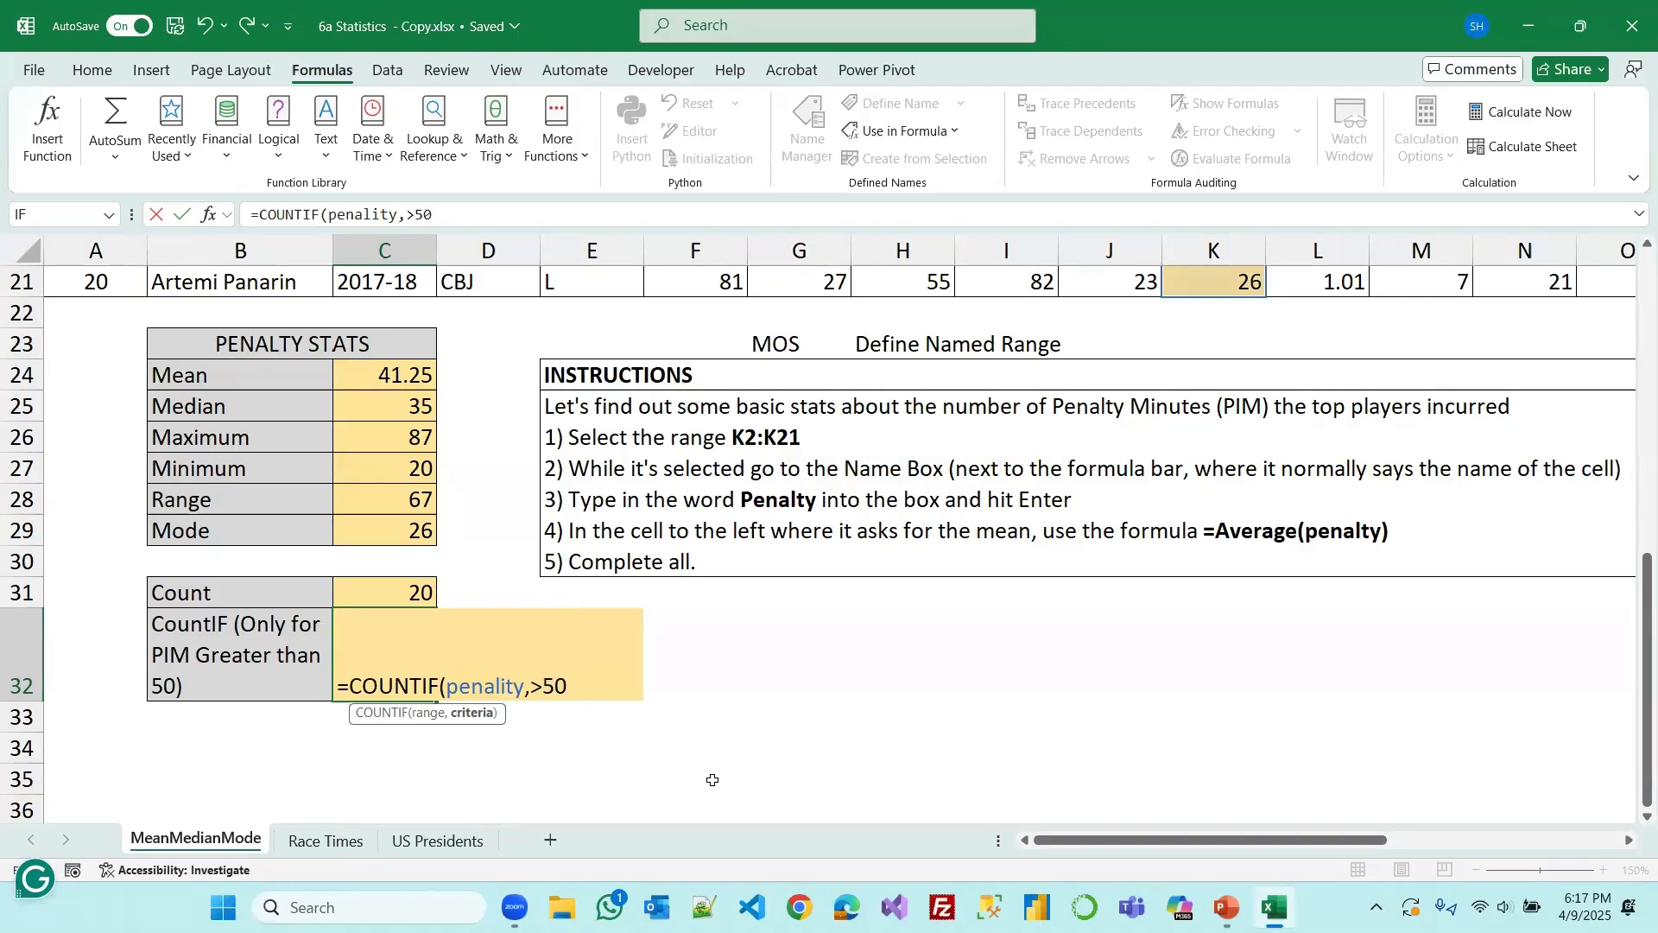
type(")")
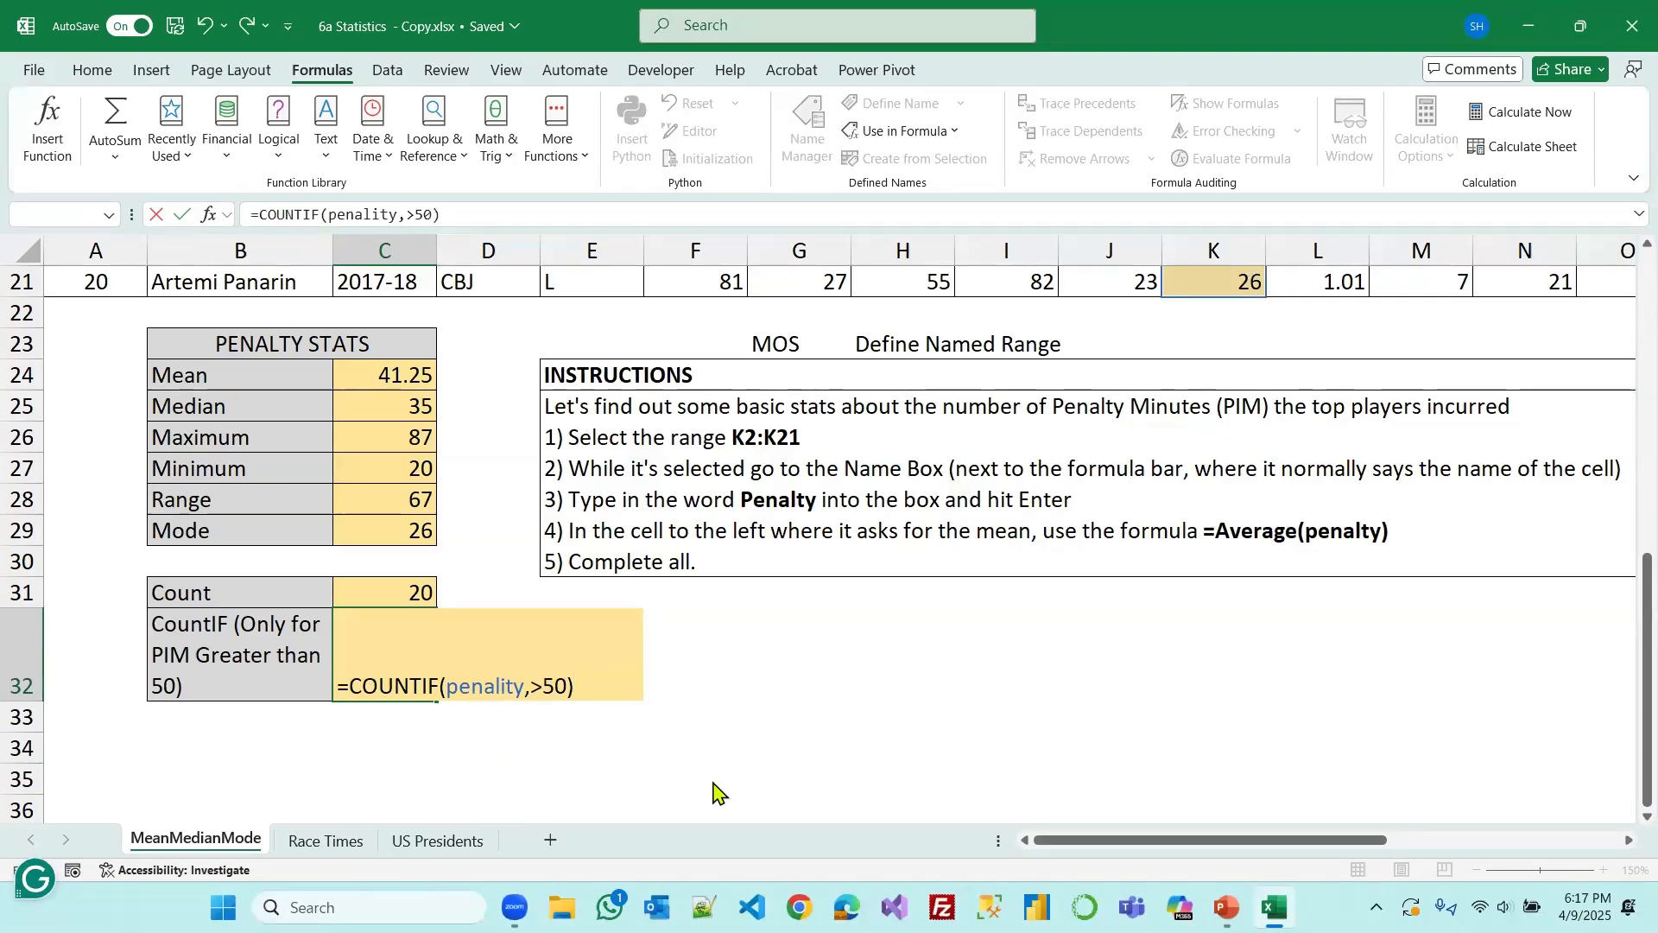
key("Return")
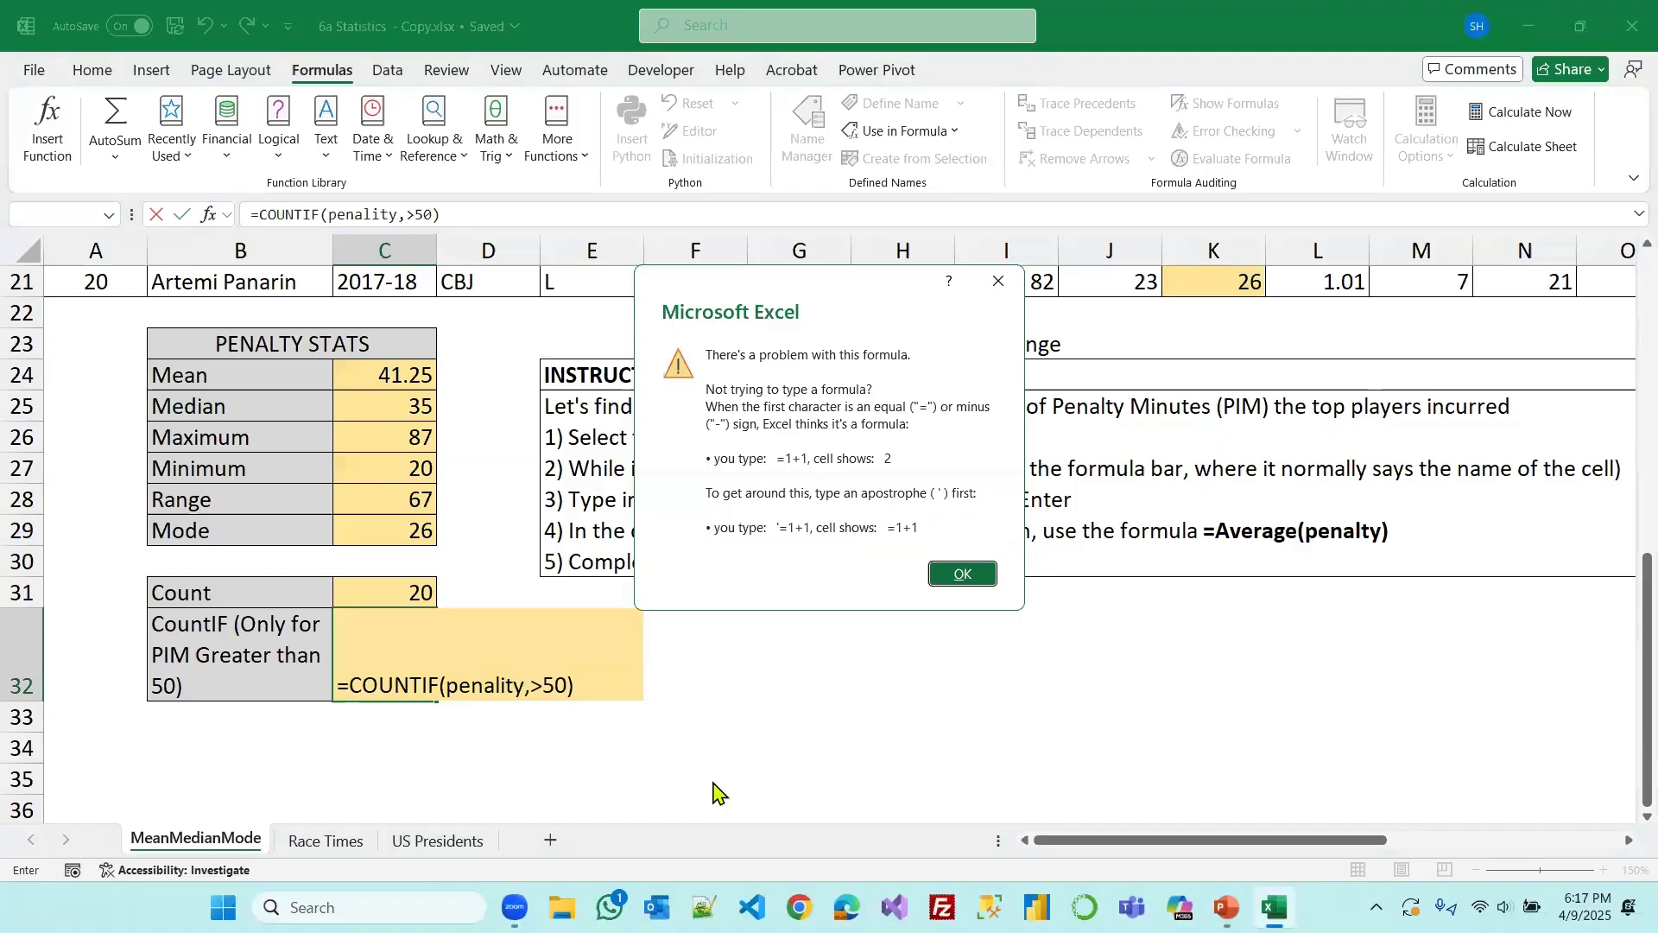
left_click(953, 576)
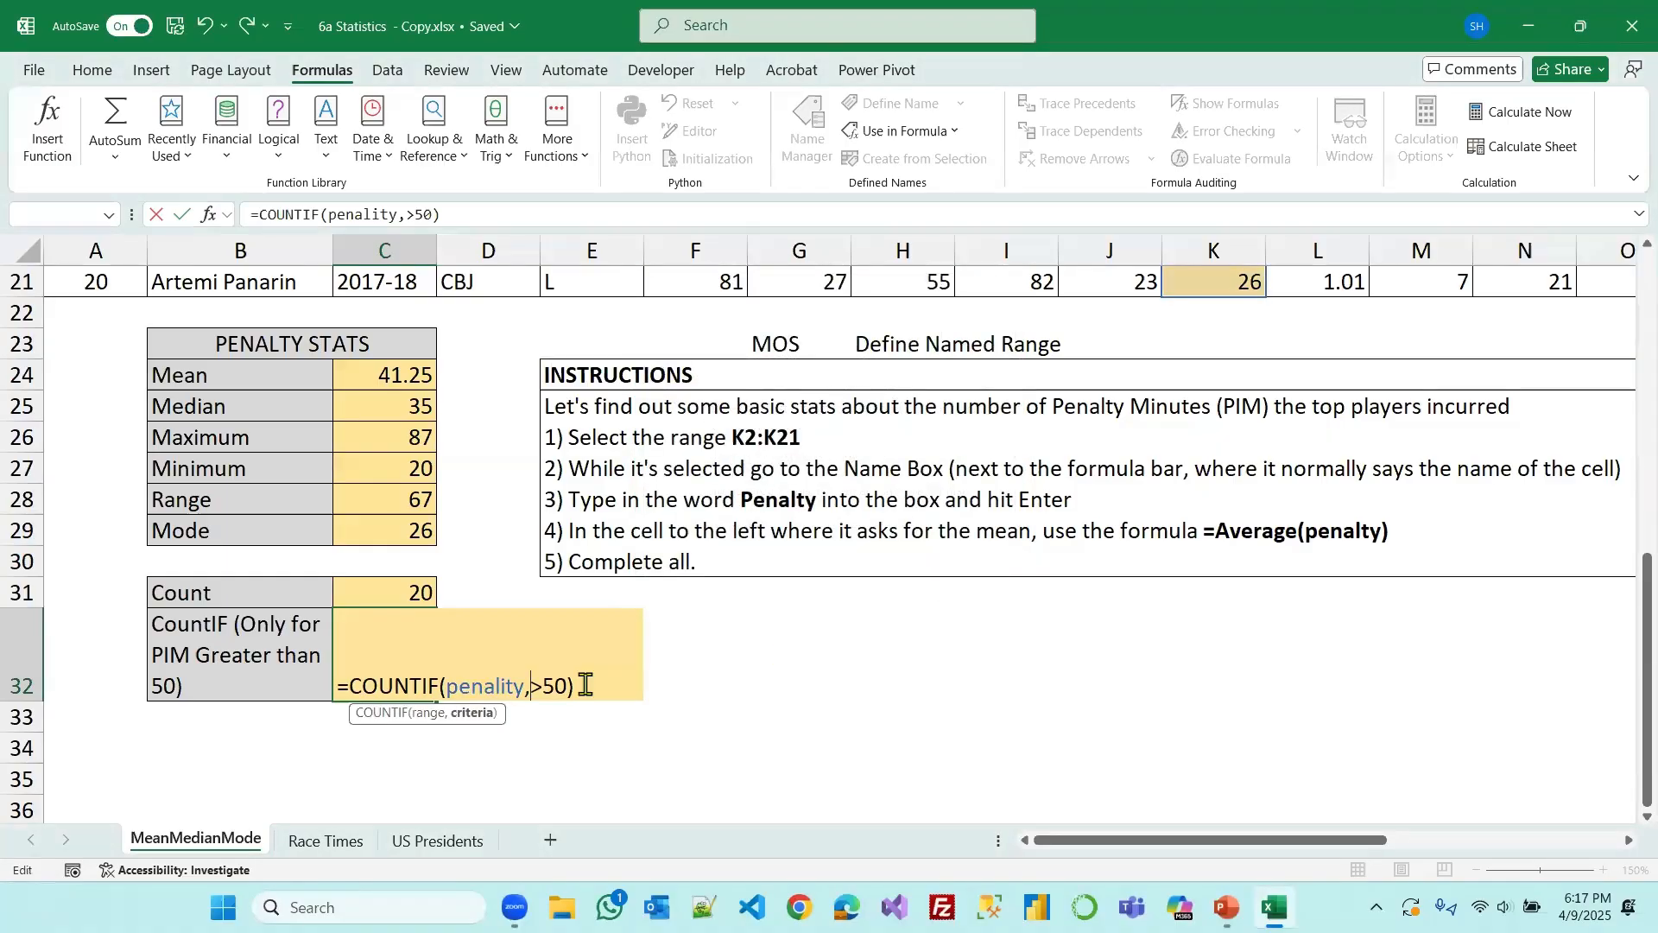
Enclose the >50 criterion of the COUNTIF formula in C32 in double quotation marks and commit the formula
key("Left")
key("Left")
key("Left")
key("Left")
type("\"")
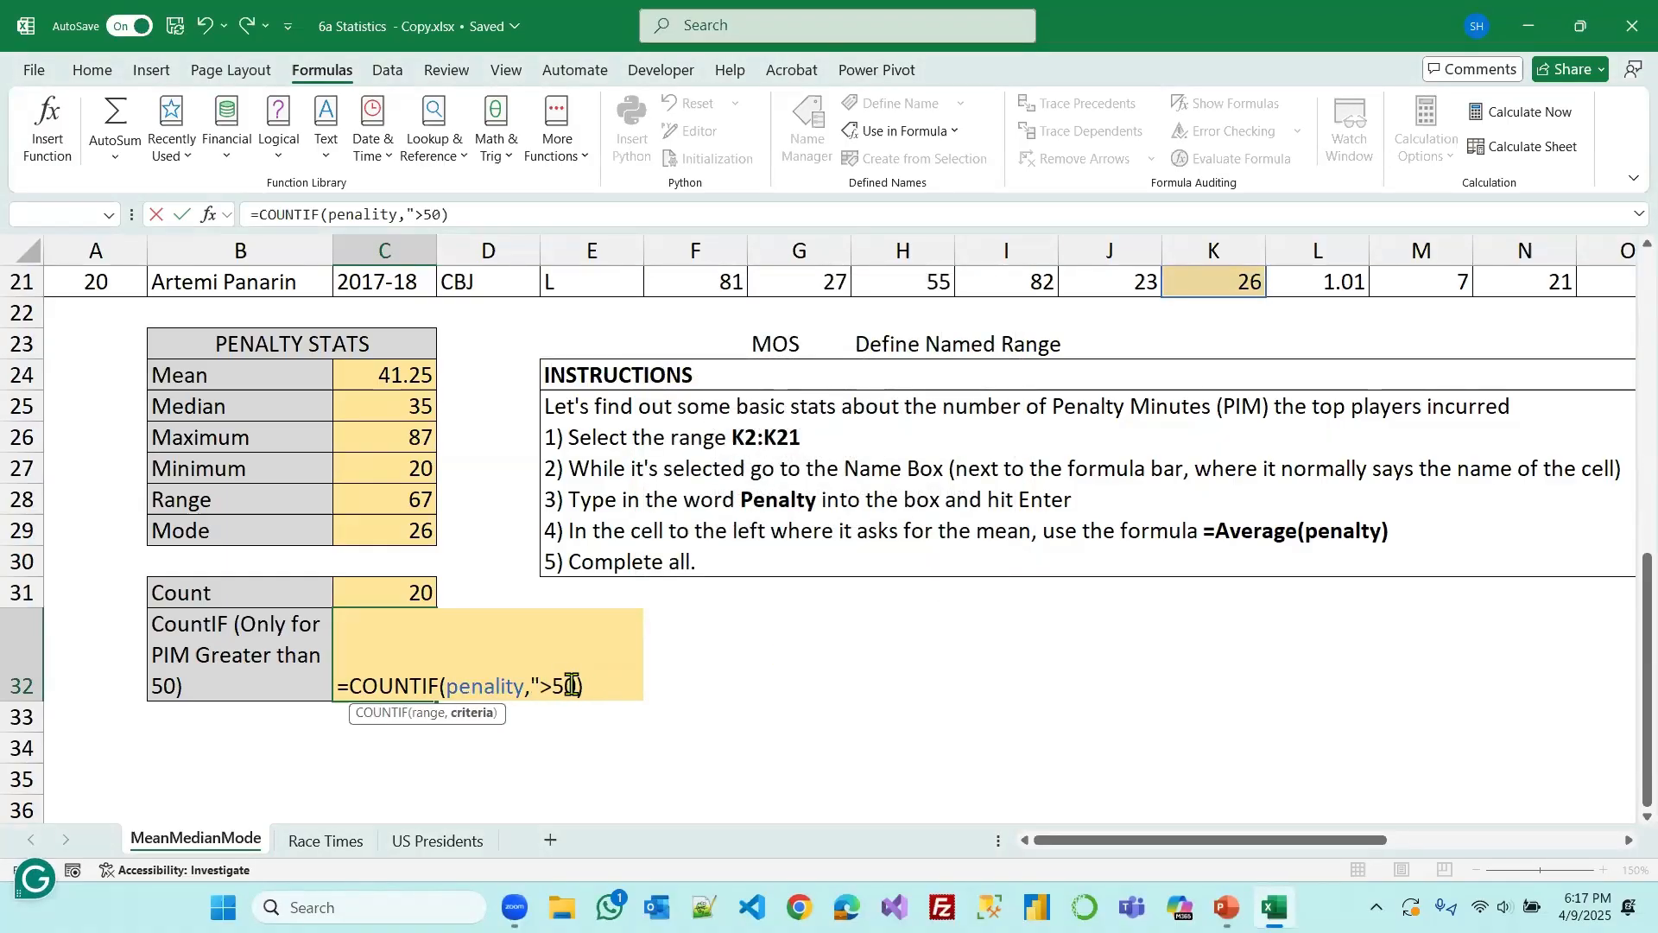
left_click(574, 685)
type("\"")
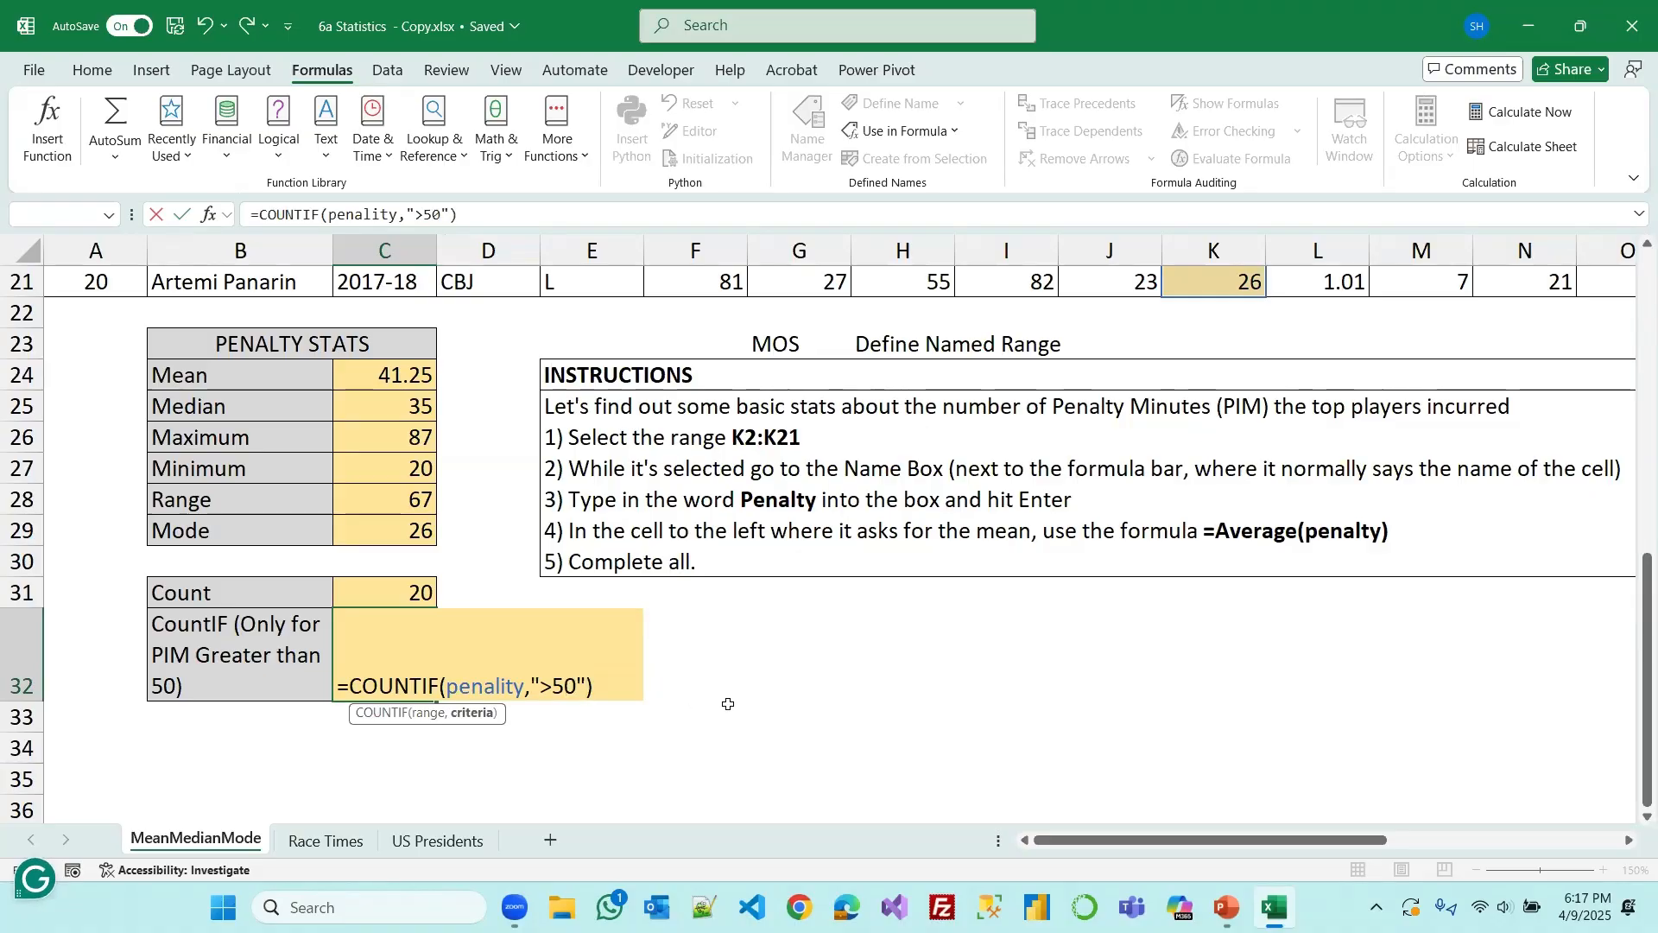
key("Return")
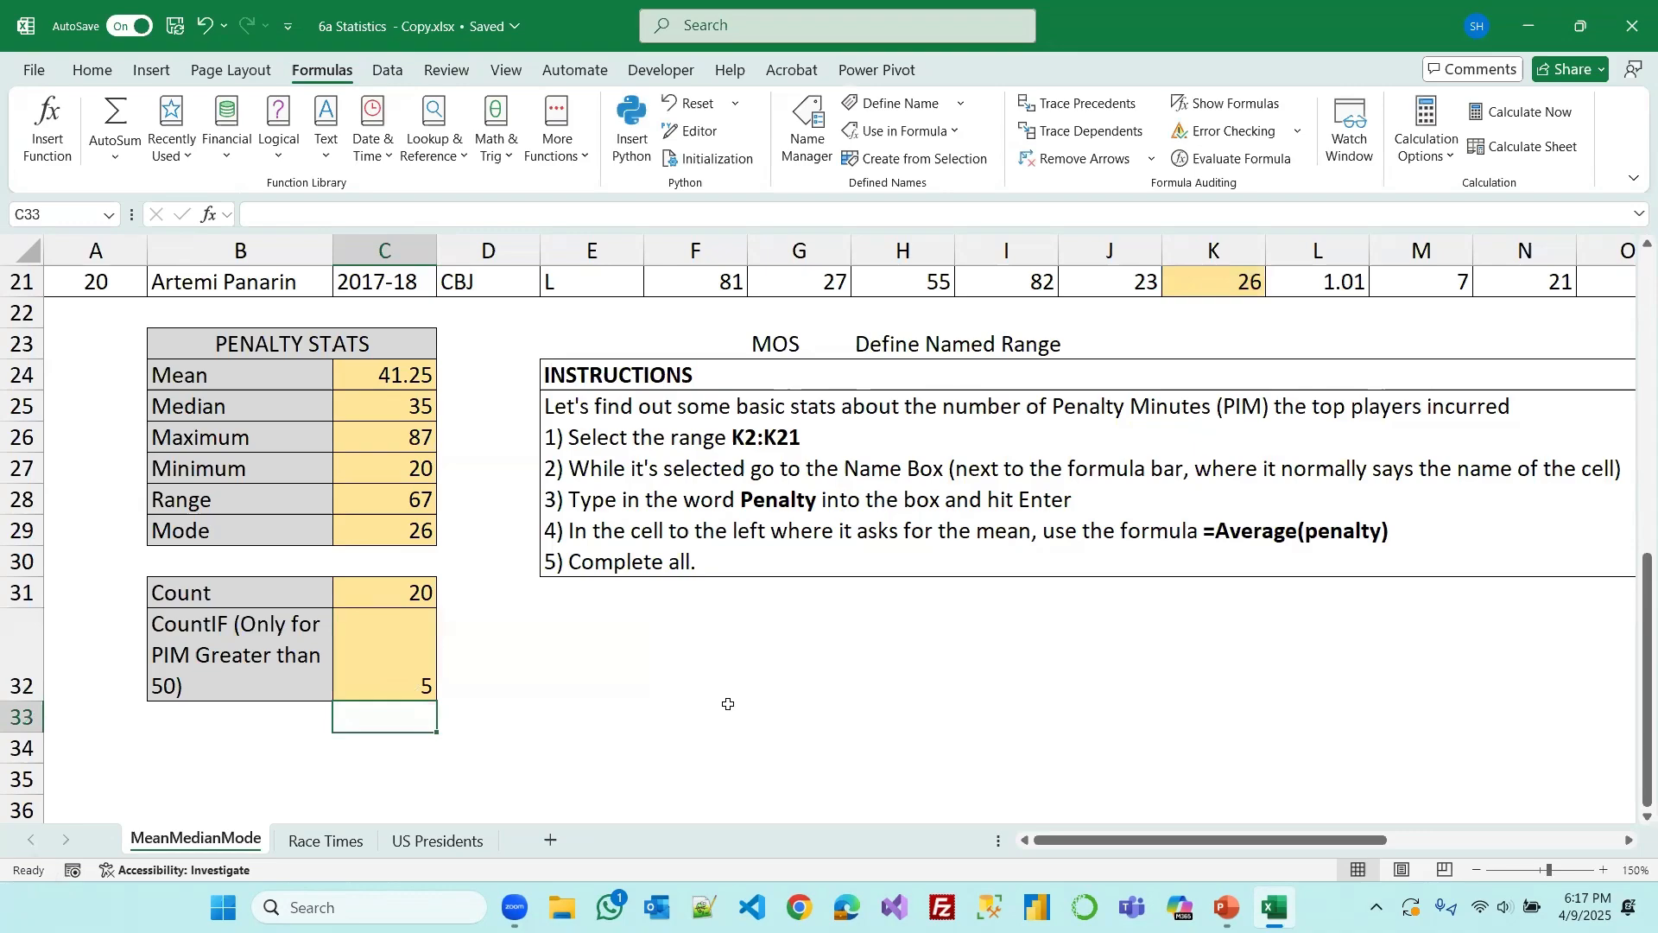
Open the COUNTIF formula in C32 to review its range and criterion
left_click(386, 688)
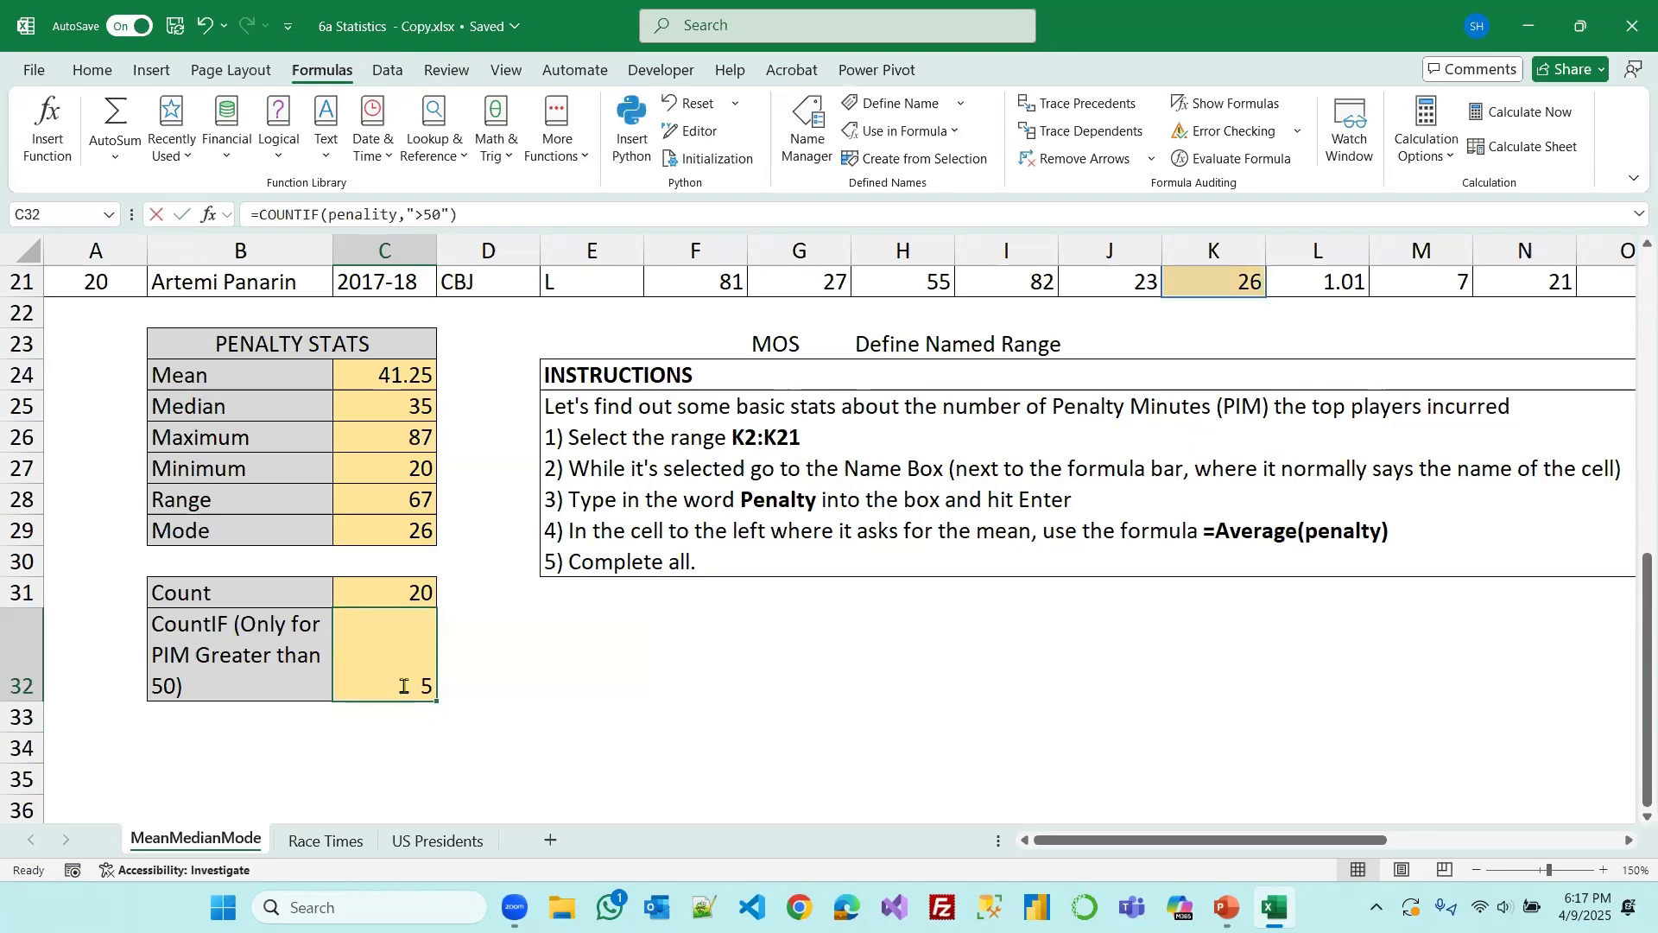
double_click(402, 685)
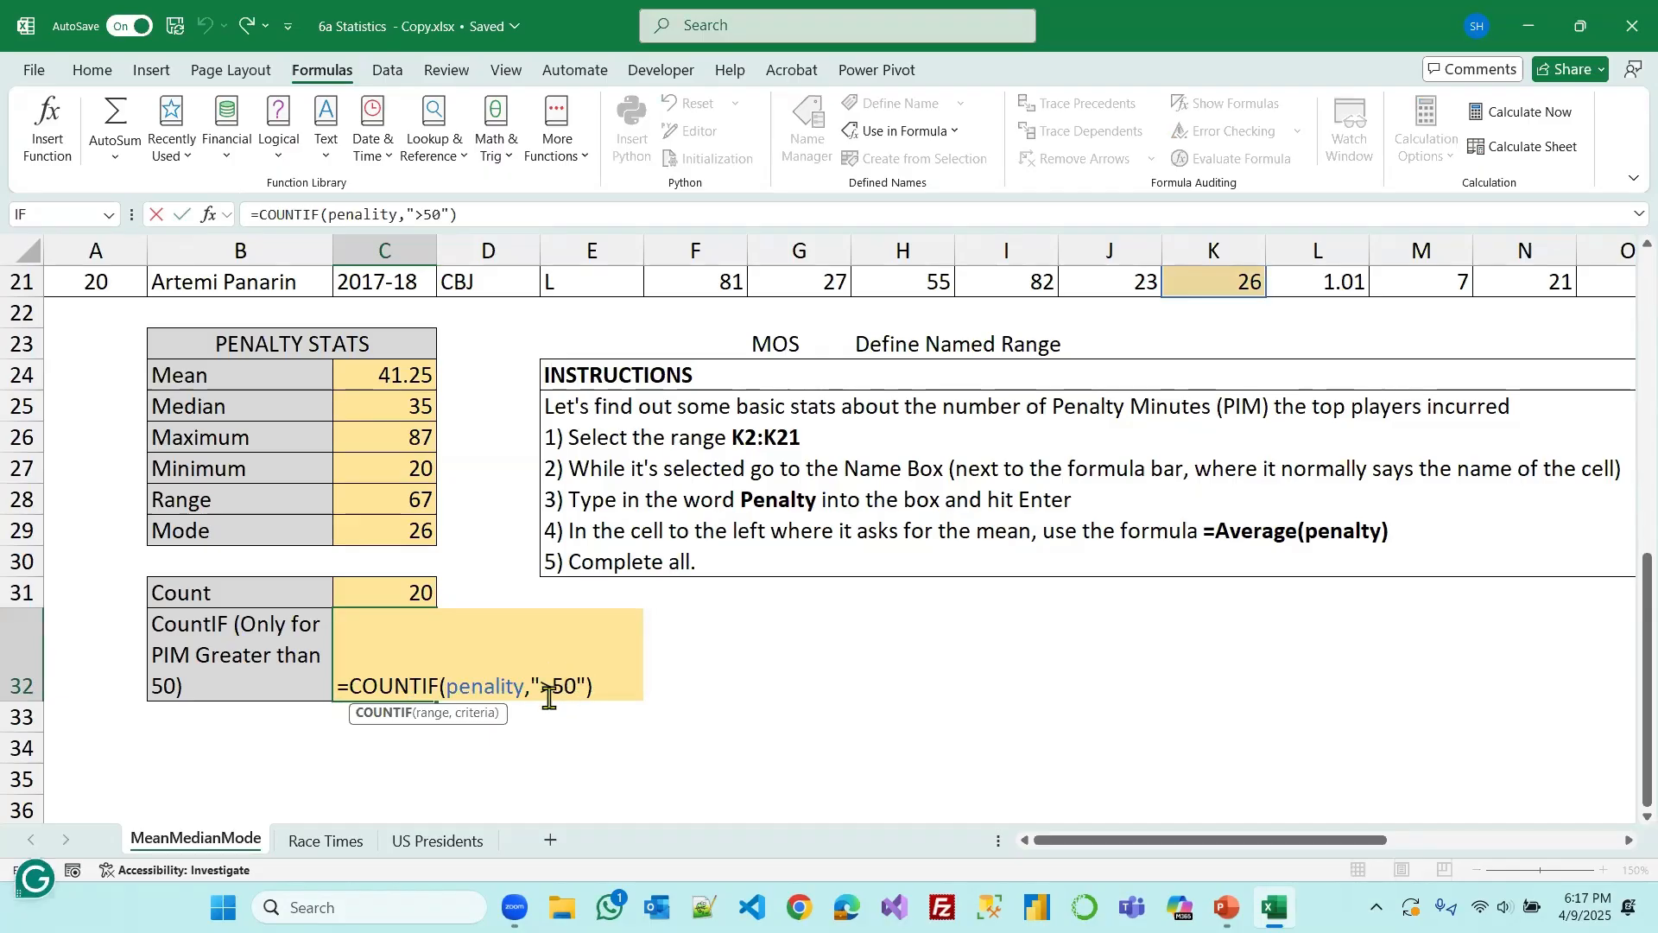
Enter the value 50 in the empty cell H32
left_click(927, 678)
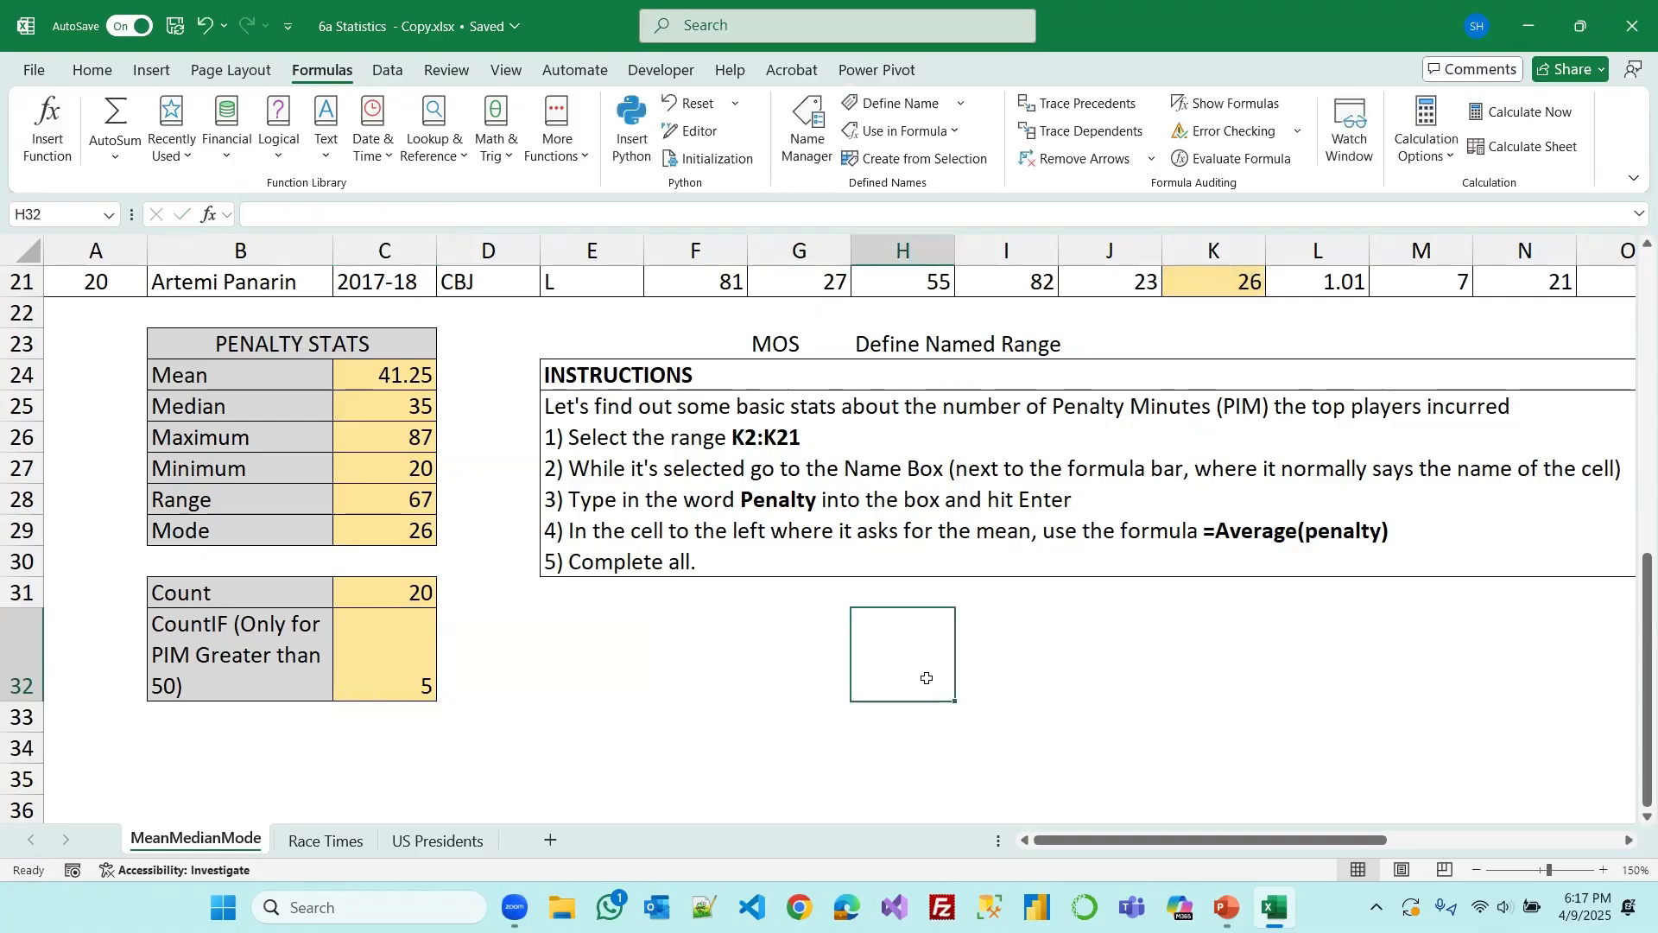
type("5")
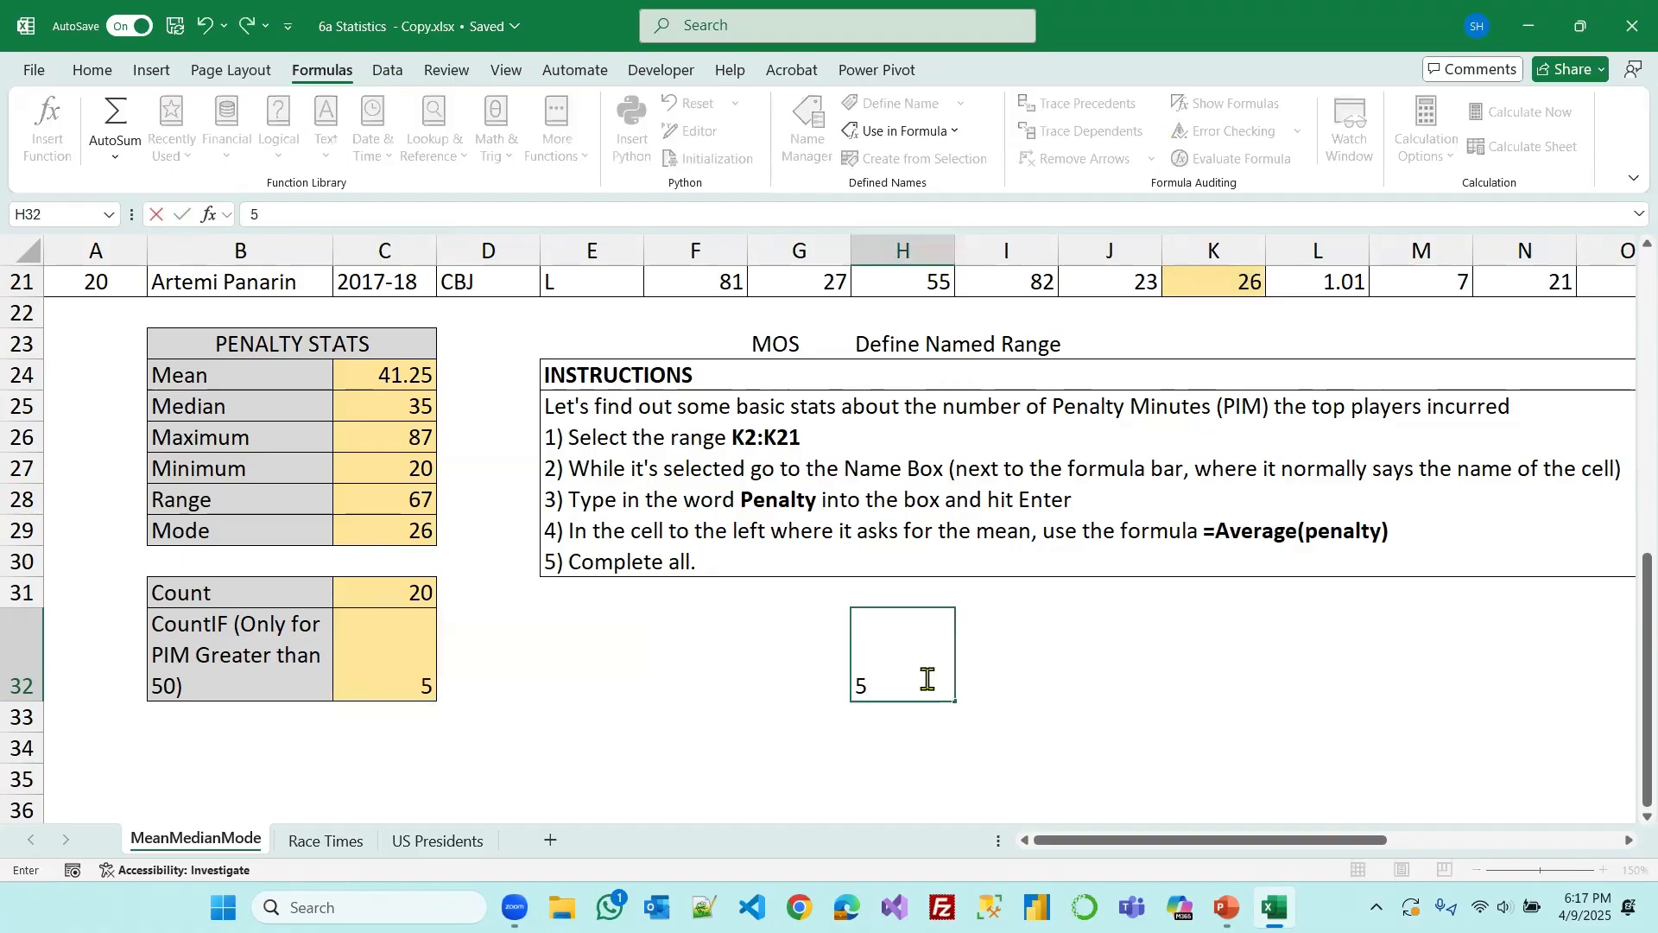
type("0")
left_click(911, 743)
Change the entry in H32 to >50
scroll(916, 704, "down", 1)
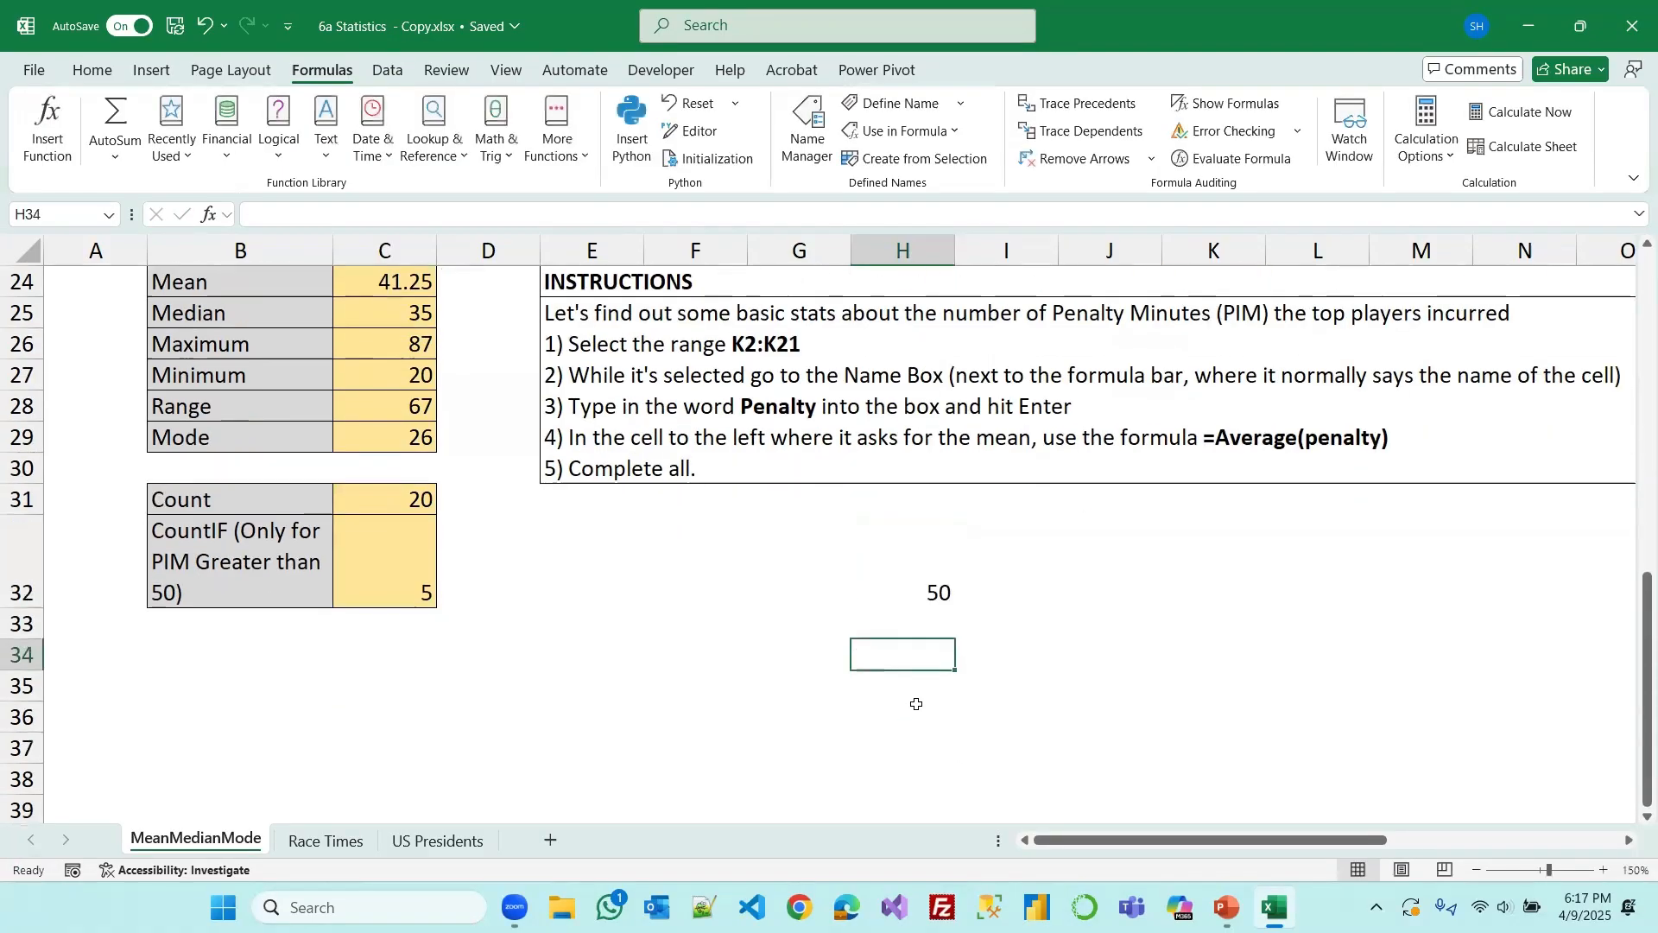
scroll(917, 704, "down", 3)
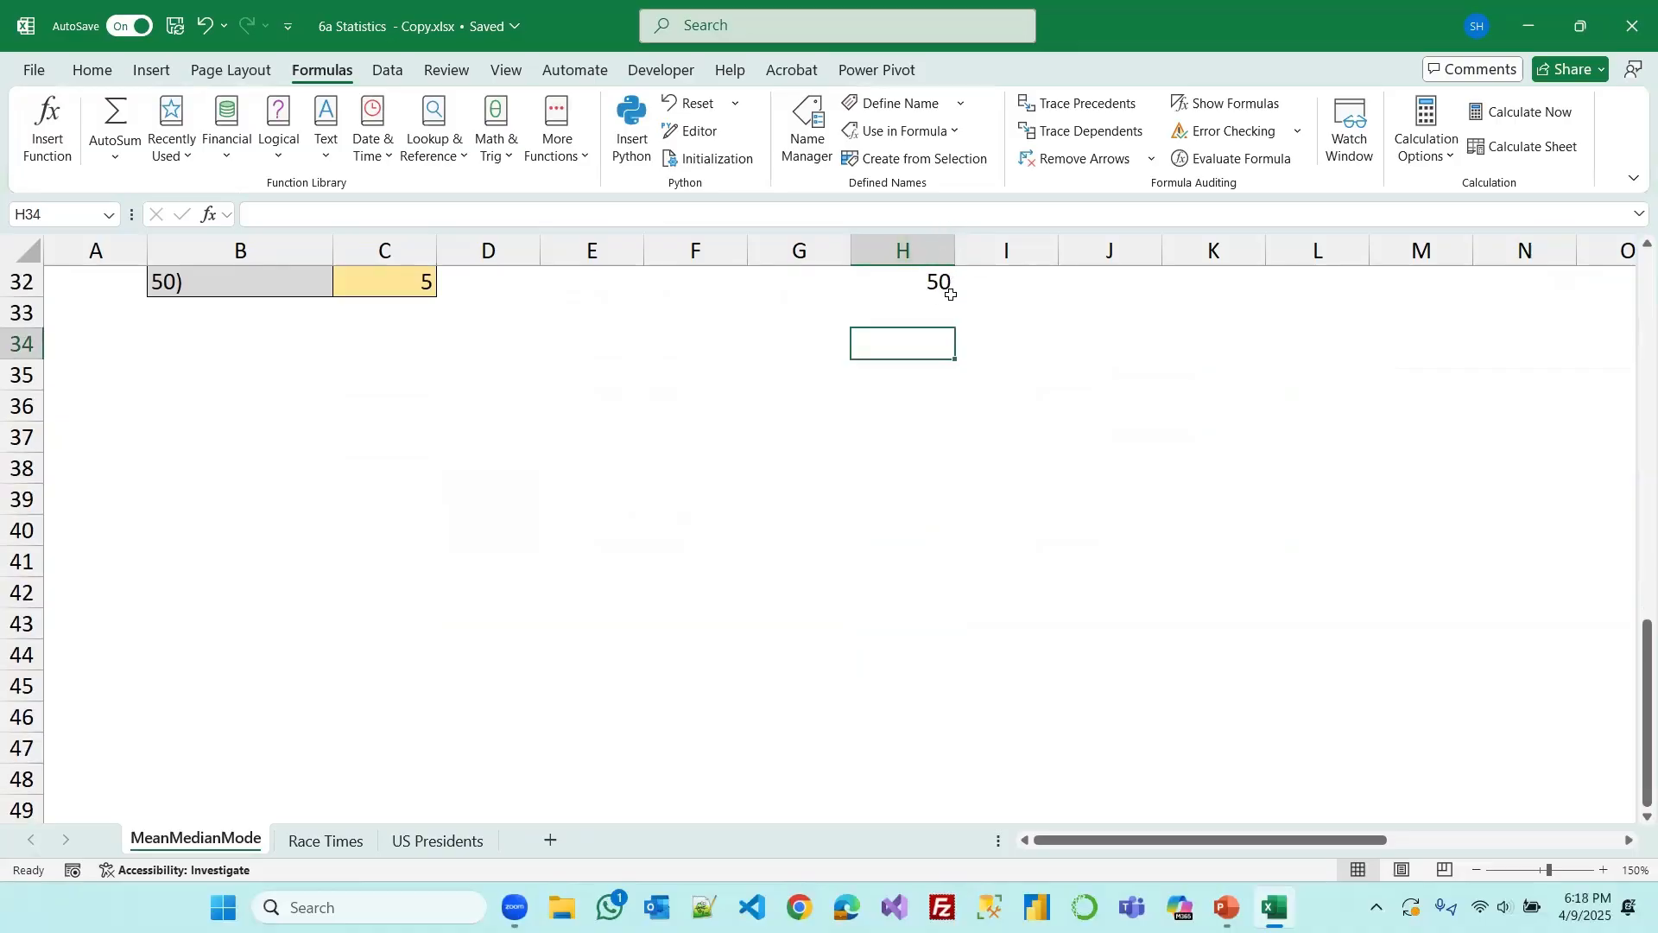
left_click(910, 284)
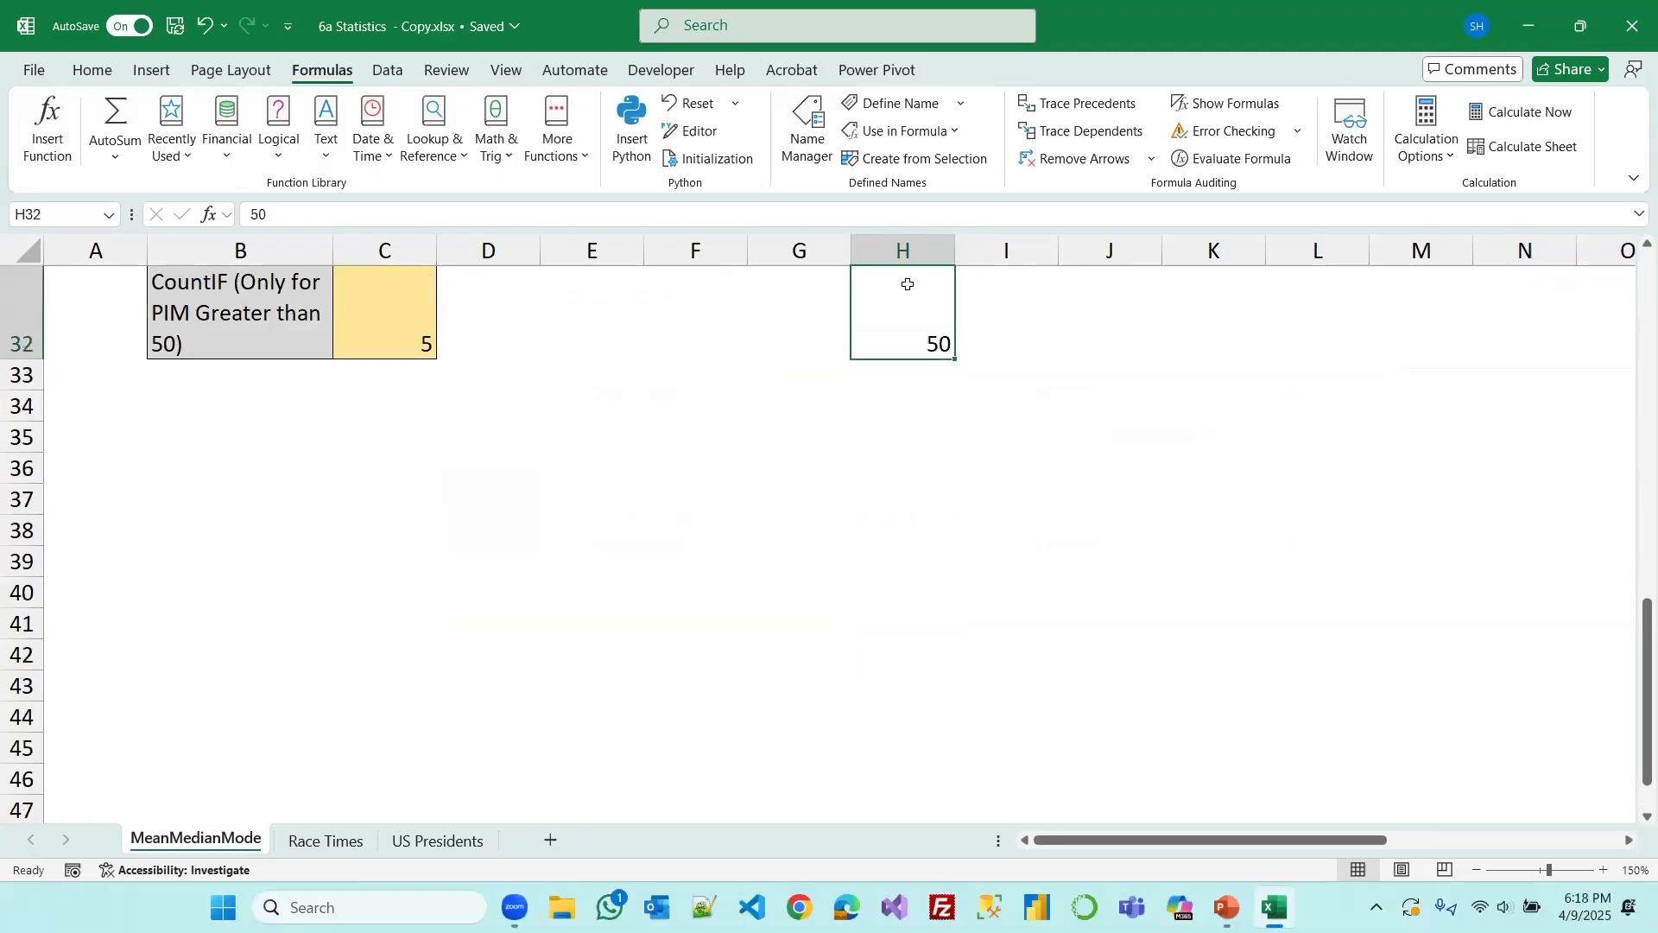
left_click(958, 485)
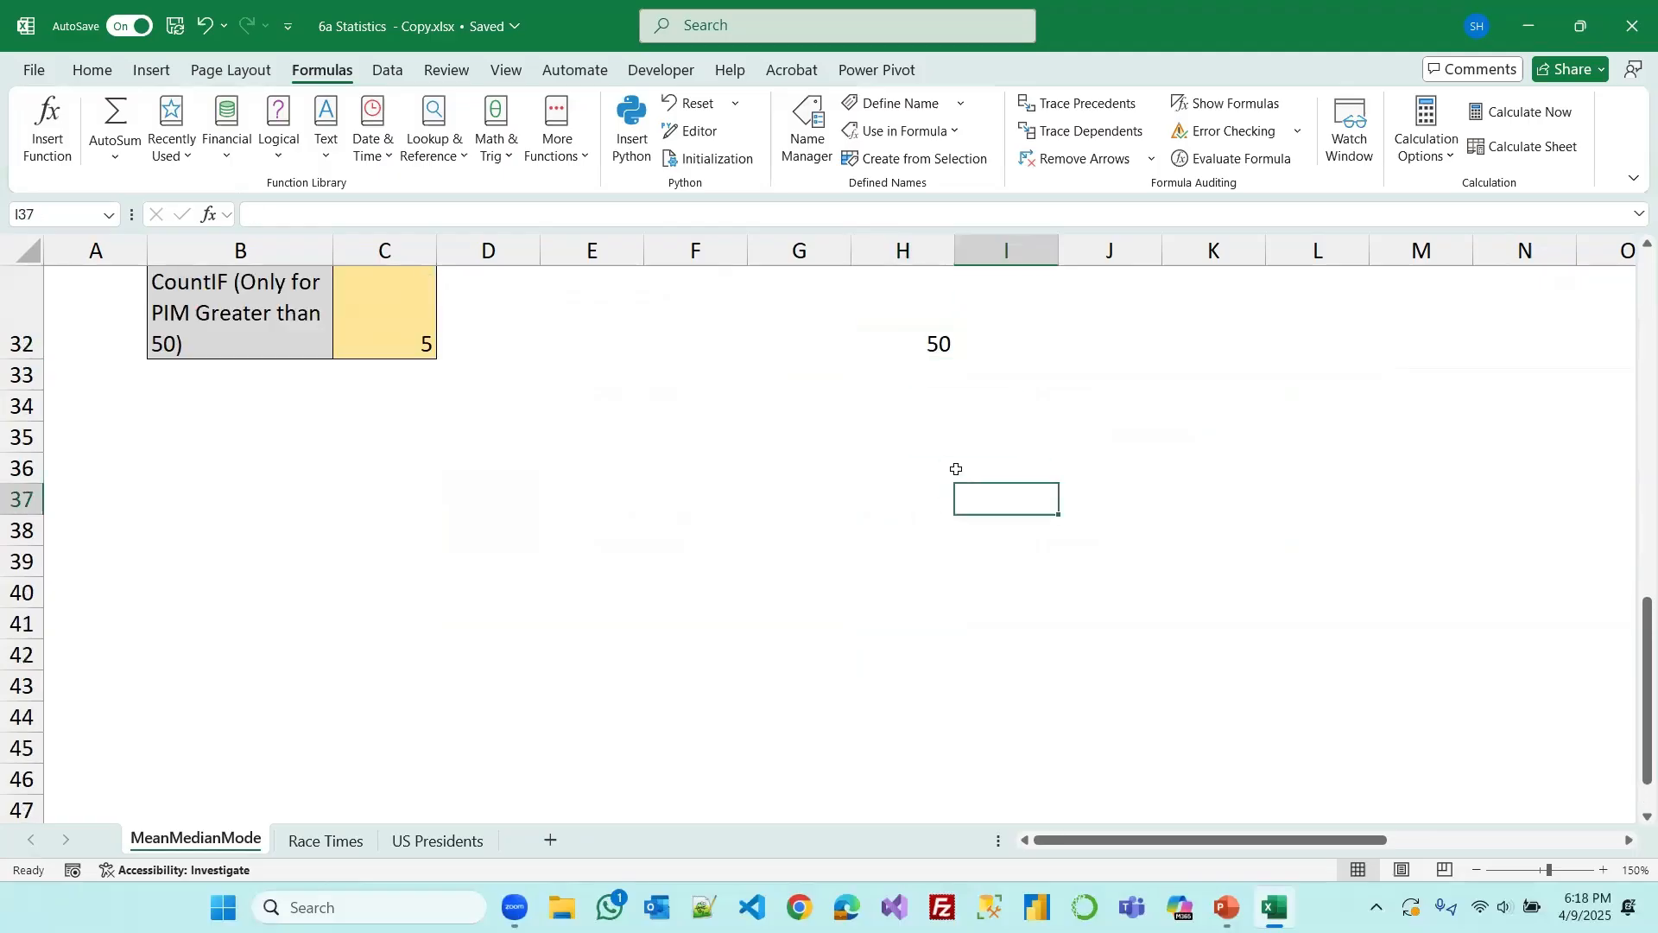
double_click(914, 338)
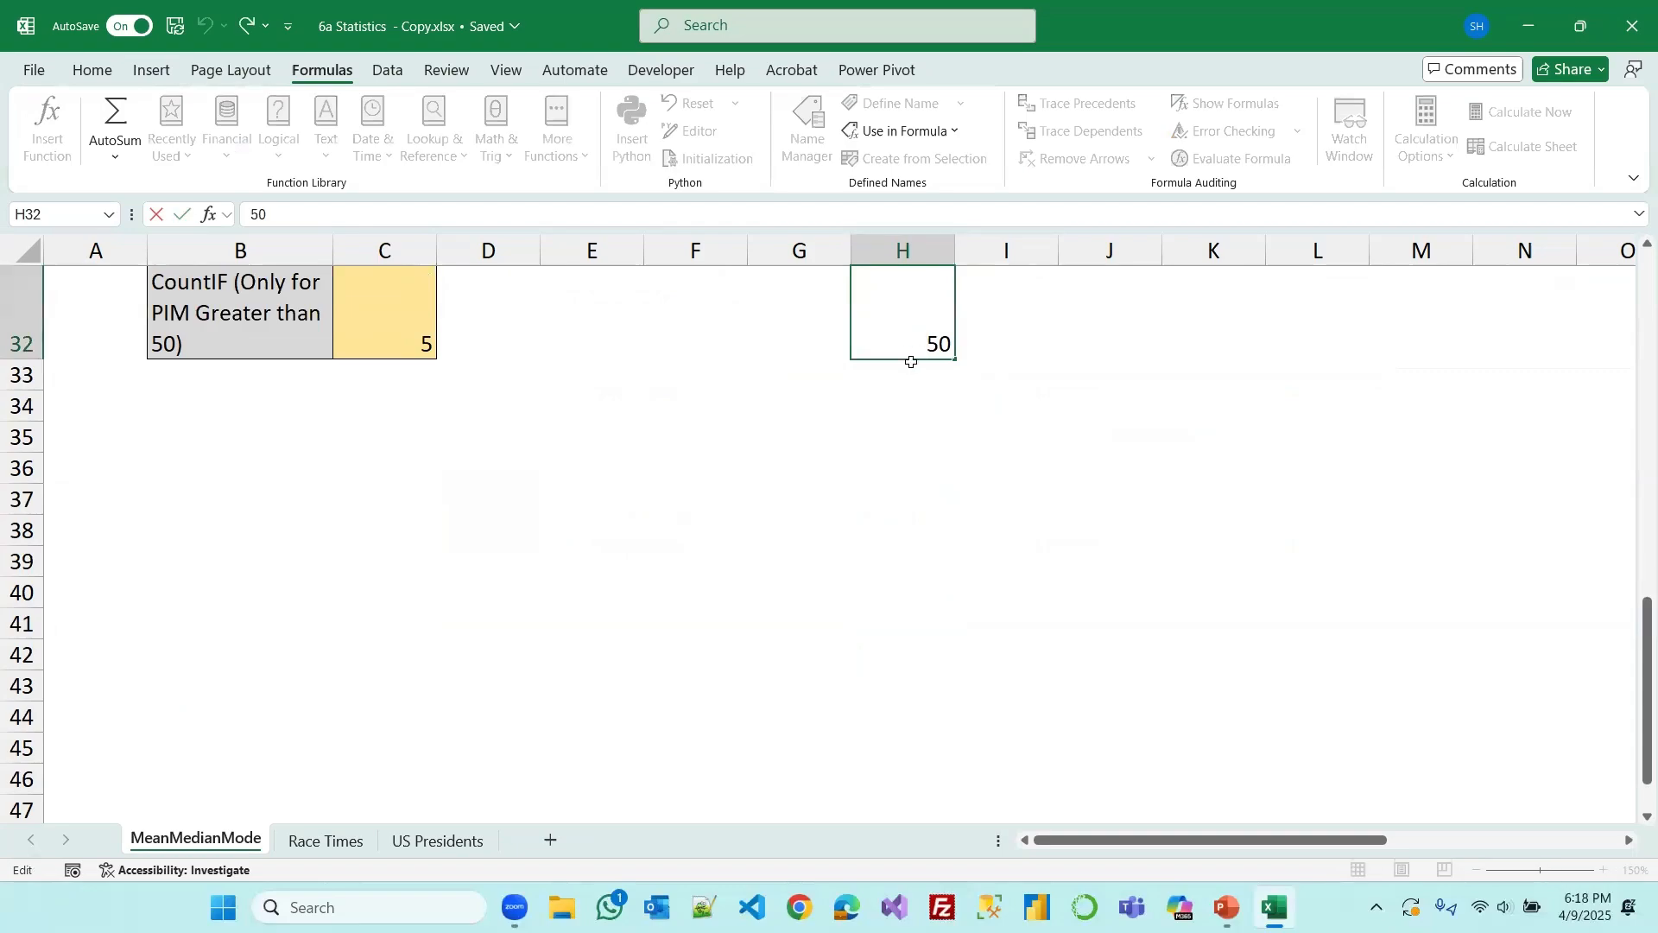
type(">")
key("Return")
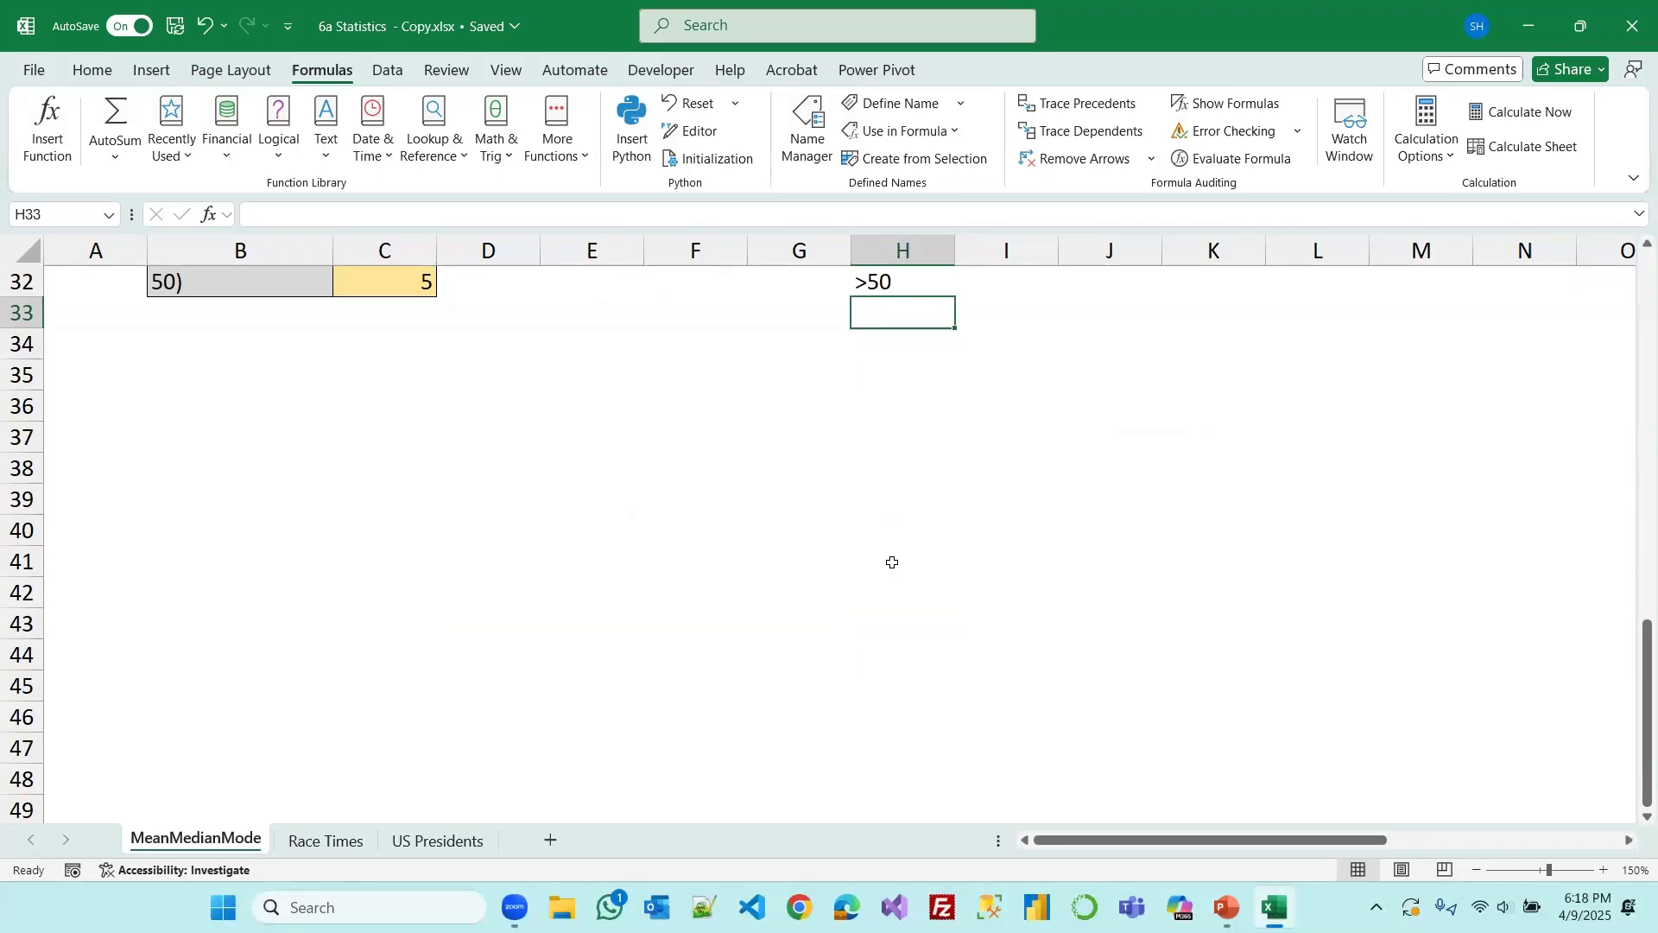
Review the COUNTIF formula in C32 and clear the sample criterion from H32
scroll(892, 562, "up", 2)
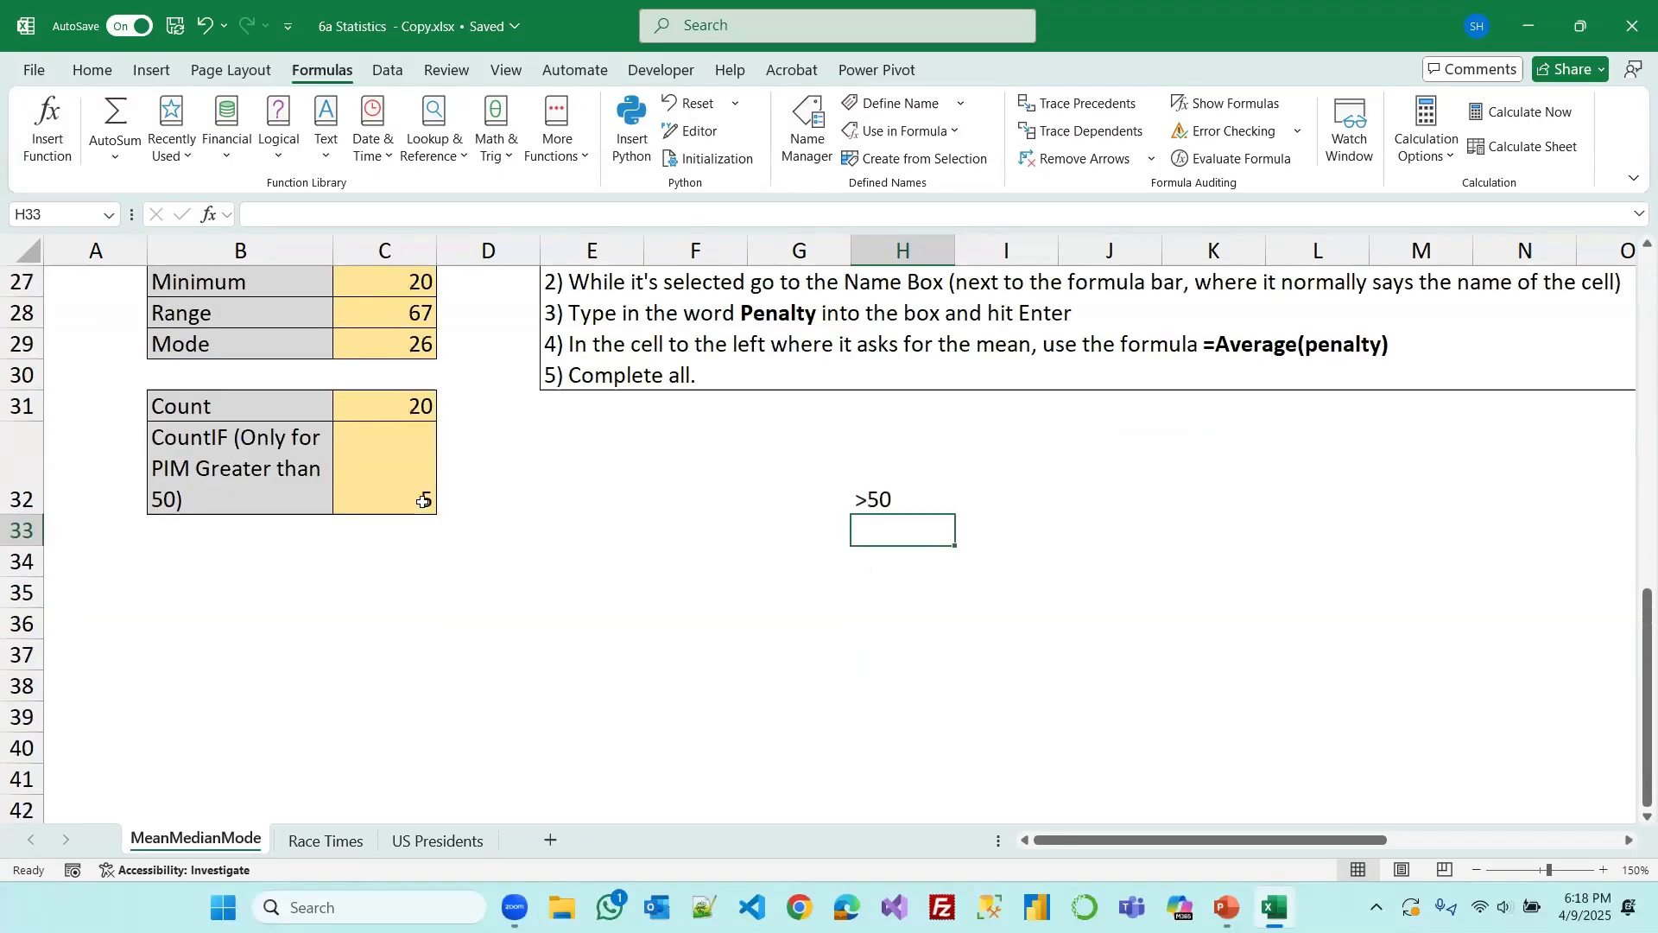
left_click(423, 501)
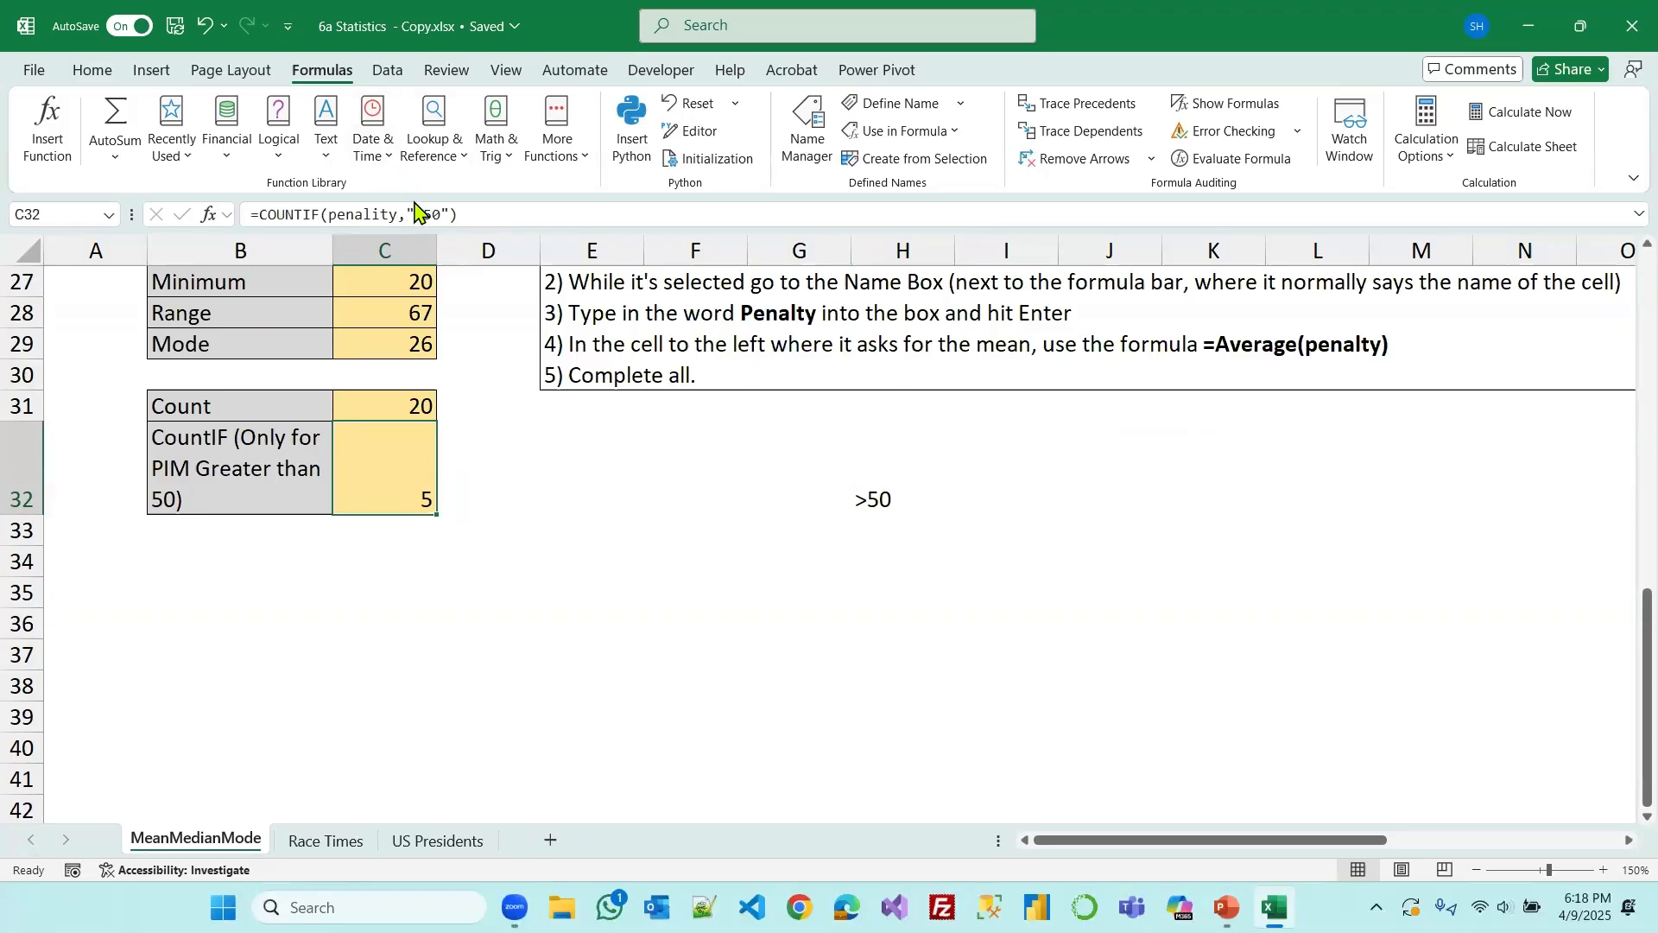
left_click(874, 497)
key("Delete")
Open the function arguments of the COUNTIF in C32, remove the quotation marks around the >50 criterion, and confirm
scroll(423, 647, "up", 2)
left_click(424, 629)
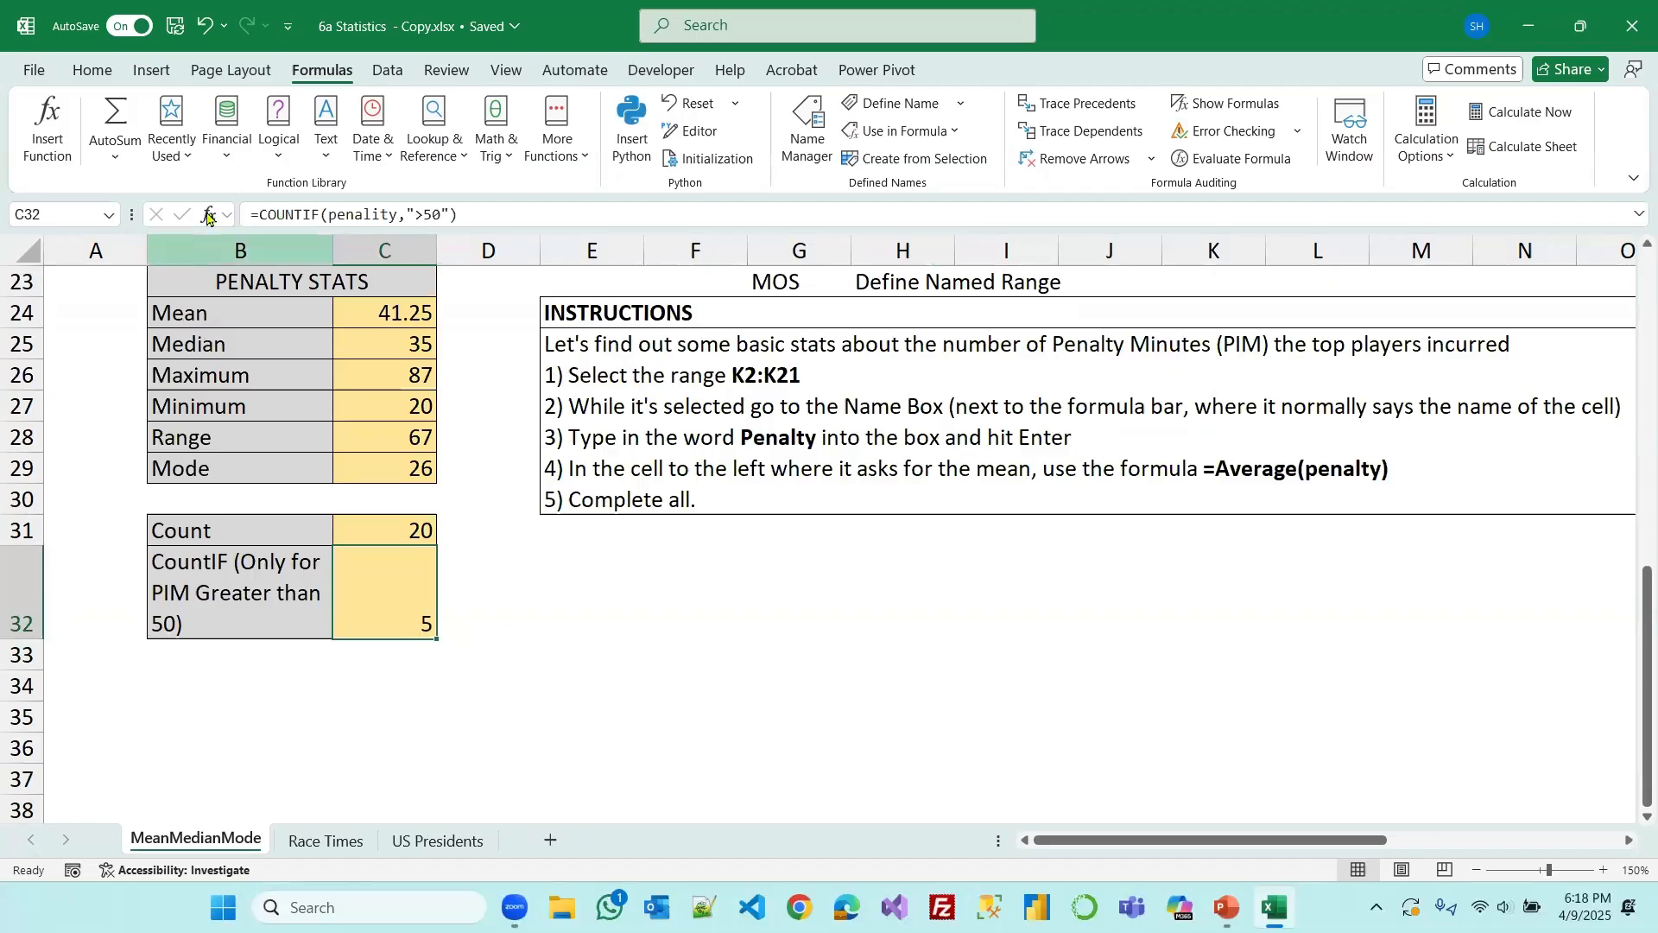
left_click(209, 217)
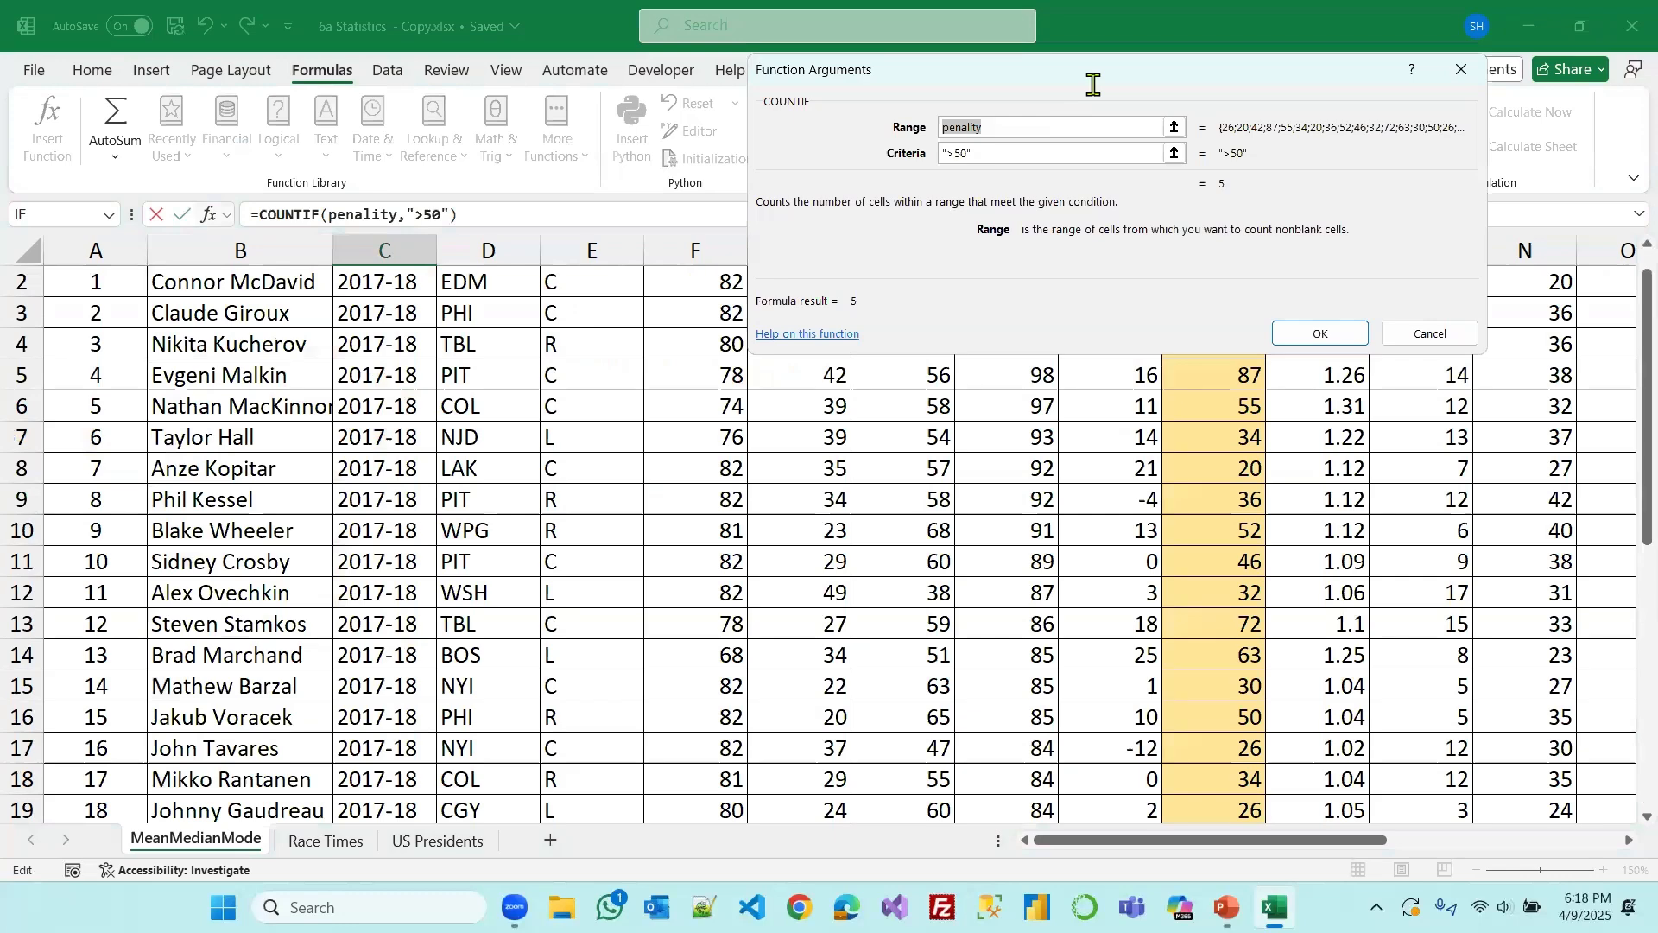
left_click_drag(1093, 84, 727, 427)
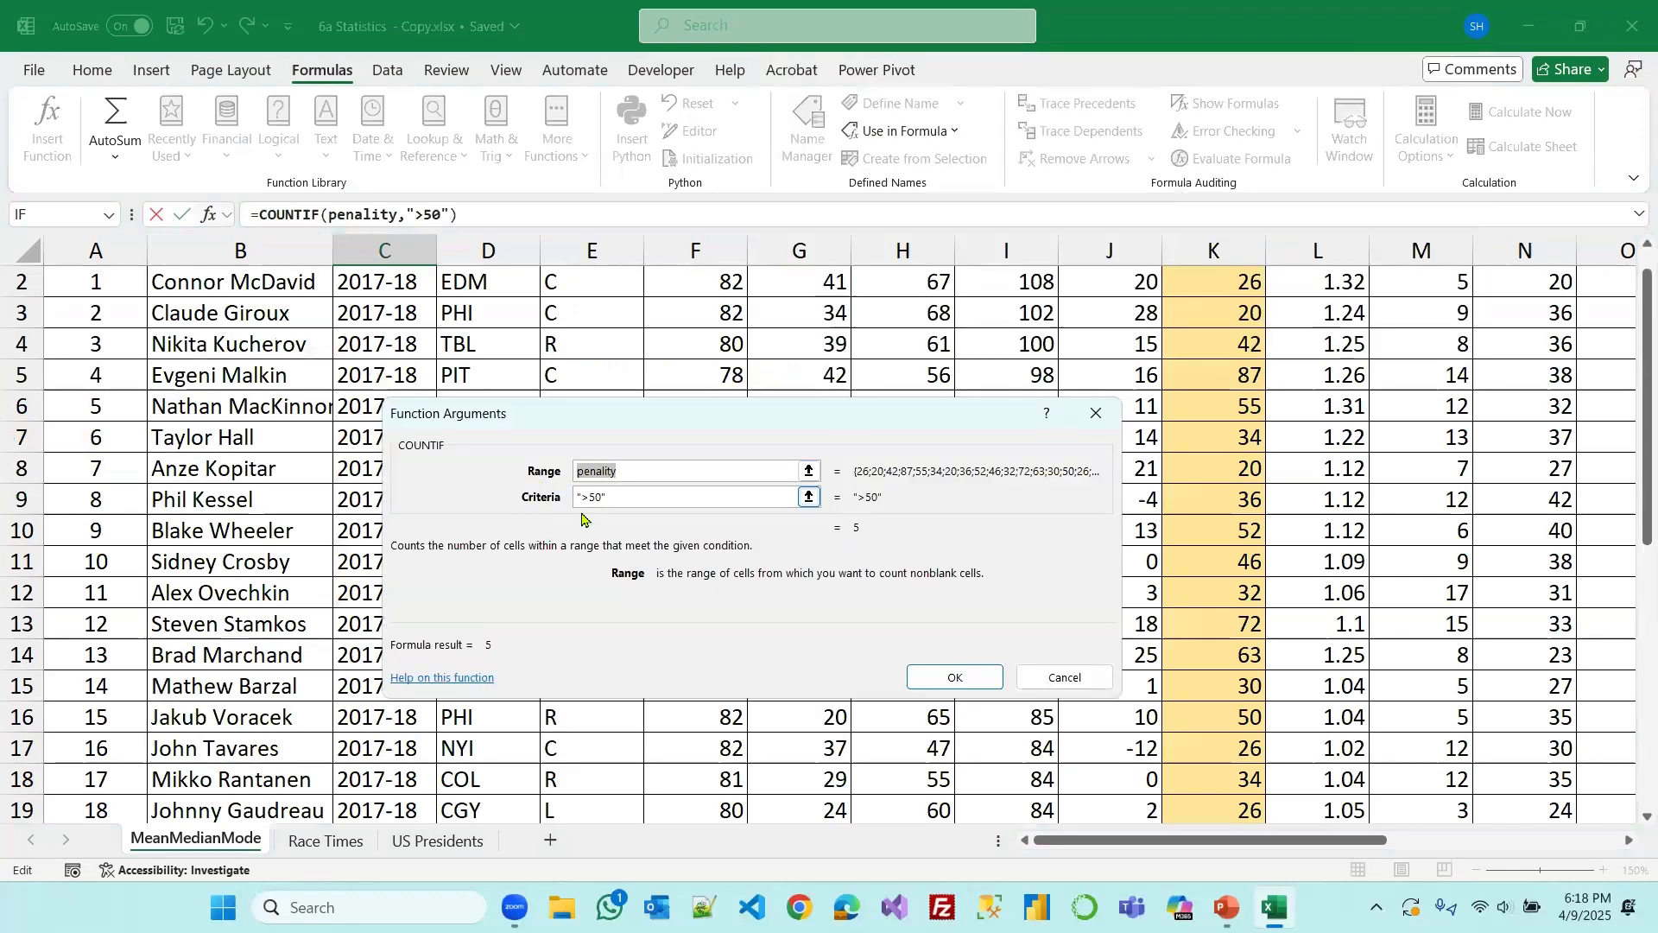
left_click(620, 504)
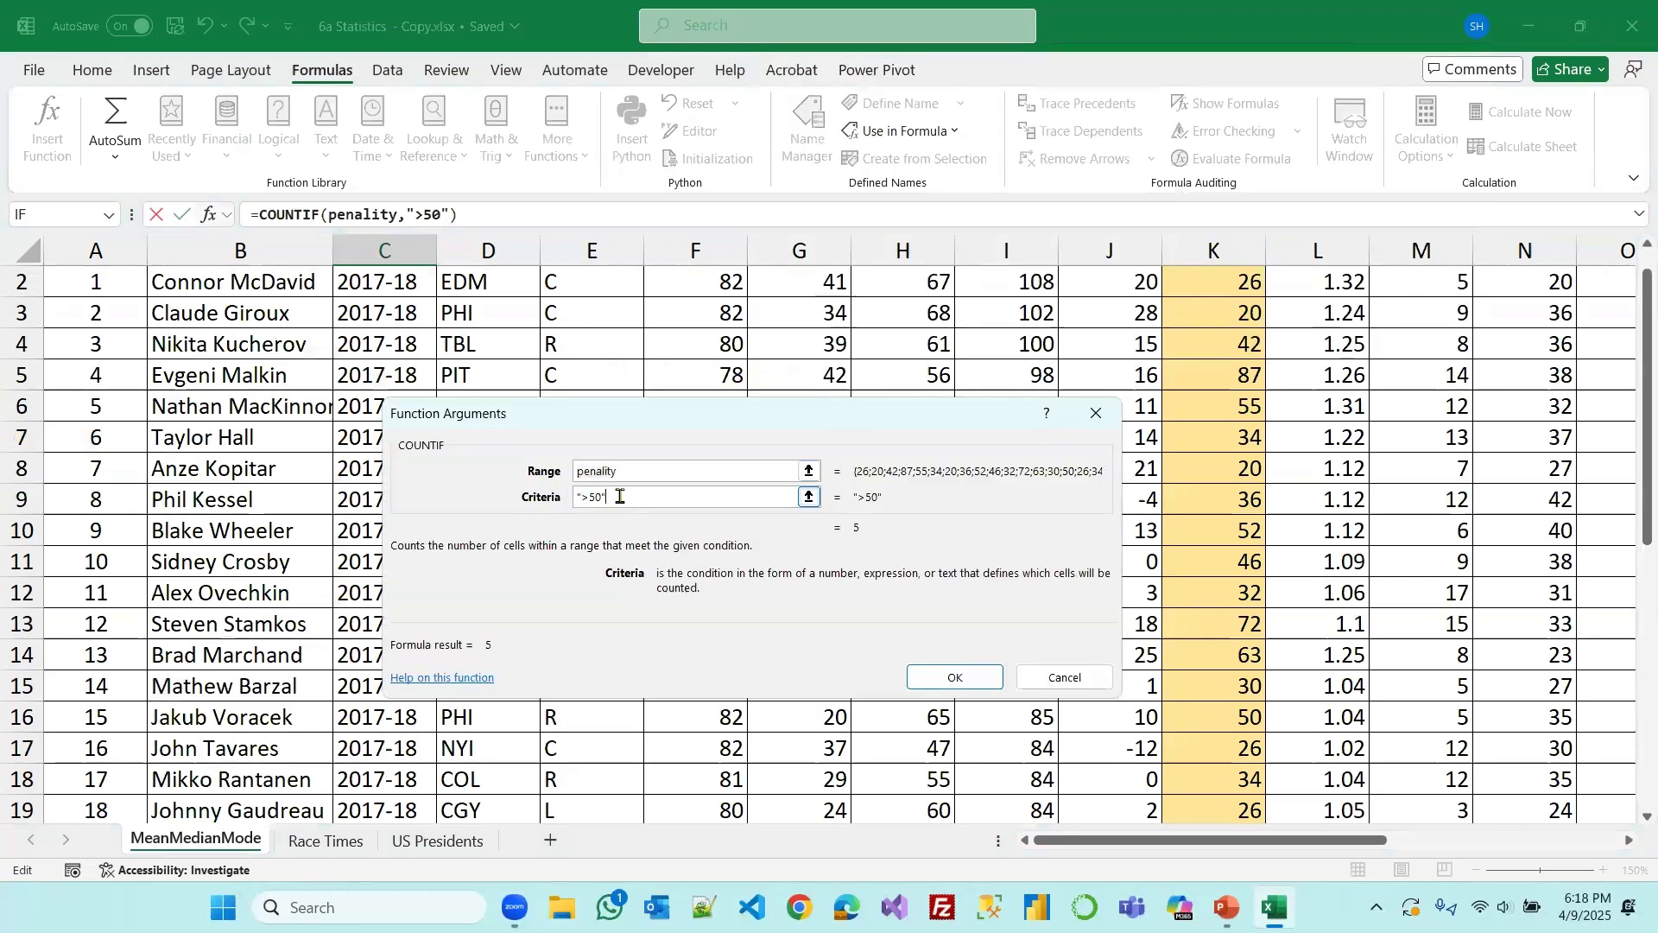
key("BackSpace")
left_click(581, 498)
key("BackSpace")
left_click(633, 469)
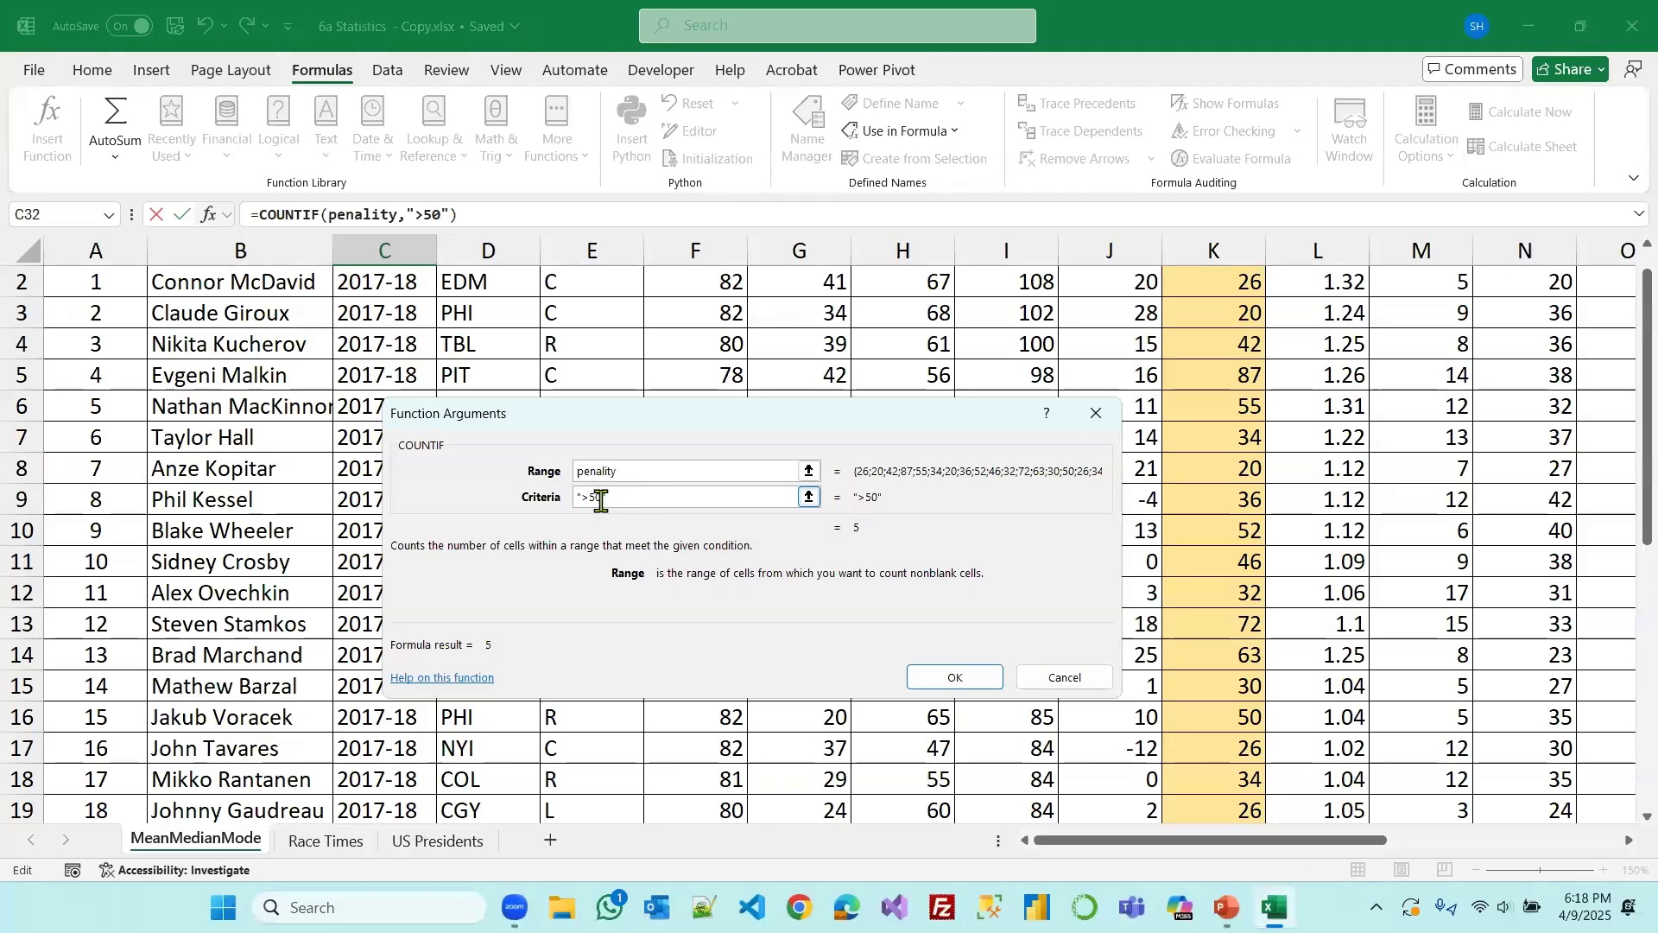
left_click(955, 677)
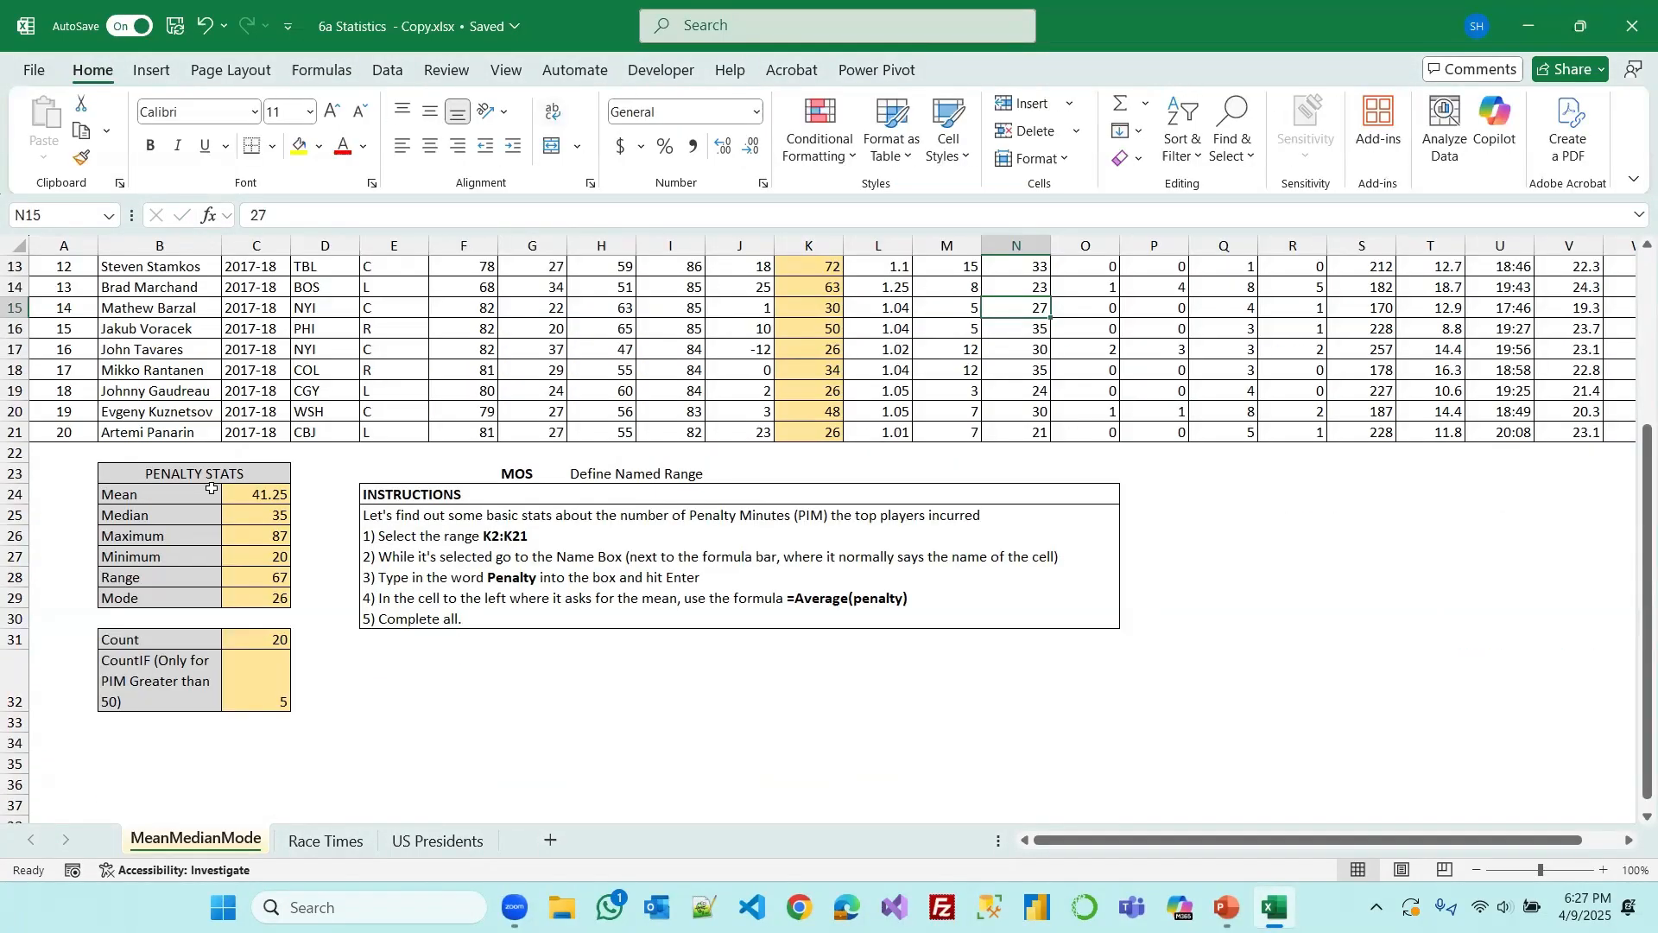
On the Race Times sheet, define the workbook-scoped name Age for the runners' ages in J2:J1340
left_click(320, 842)
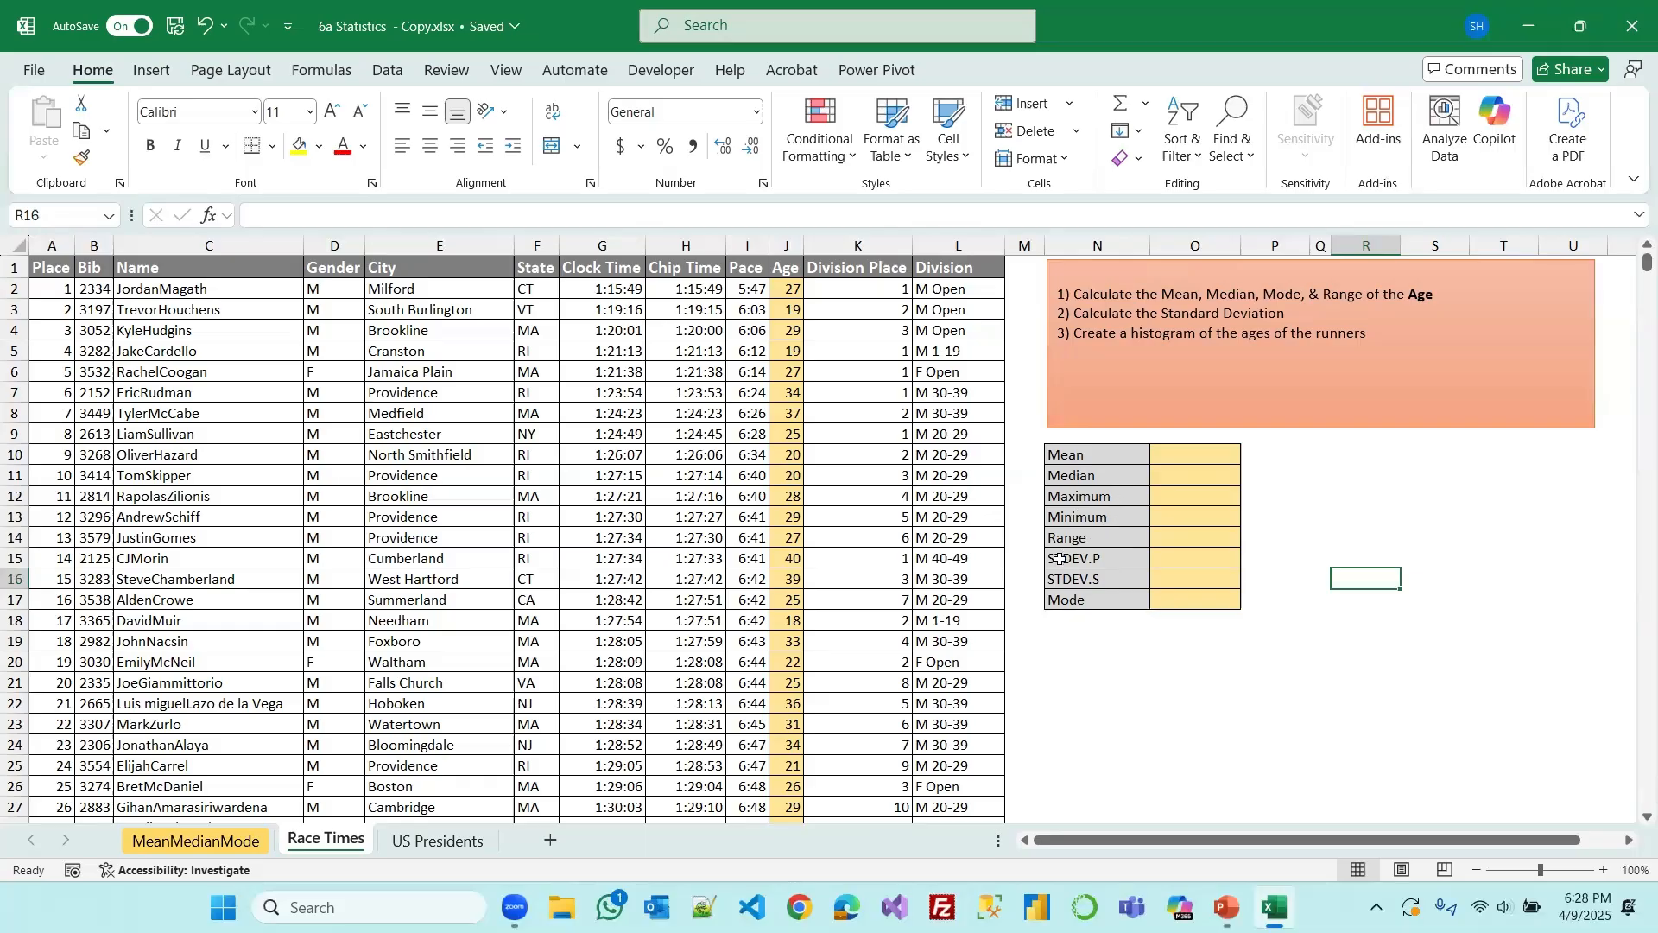
left_click_drag(1059, 559, 1056, 576)
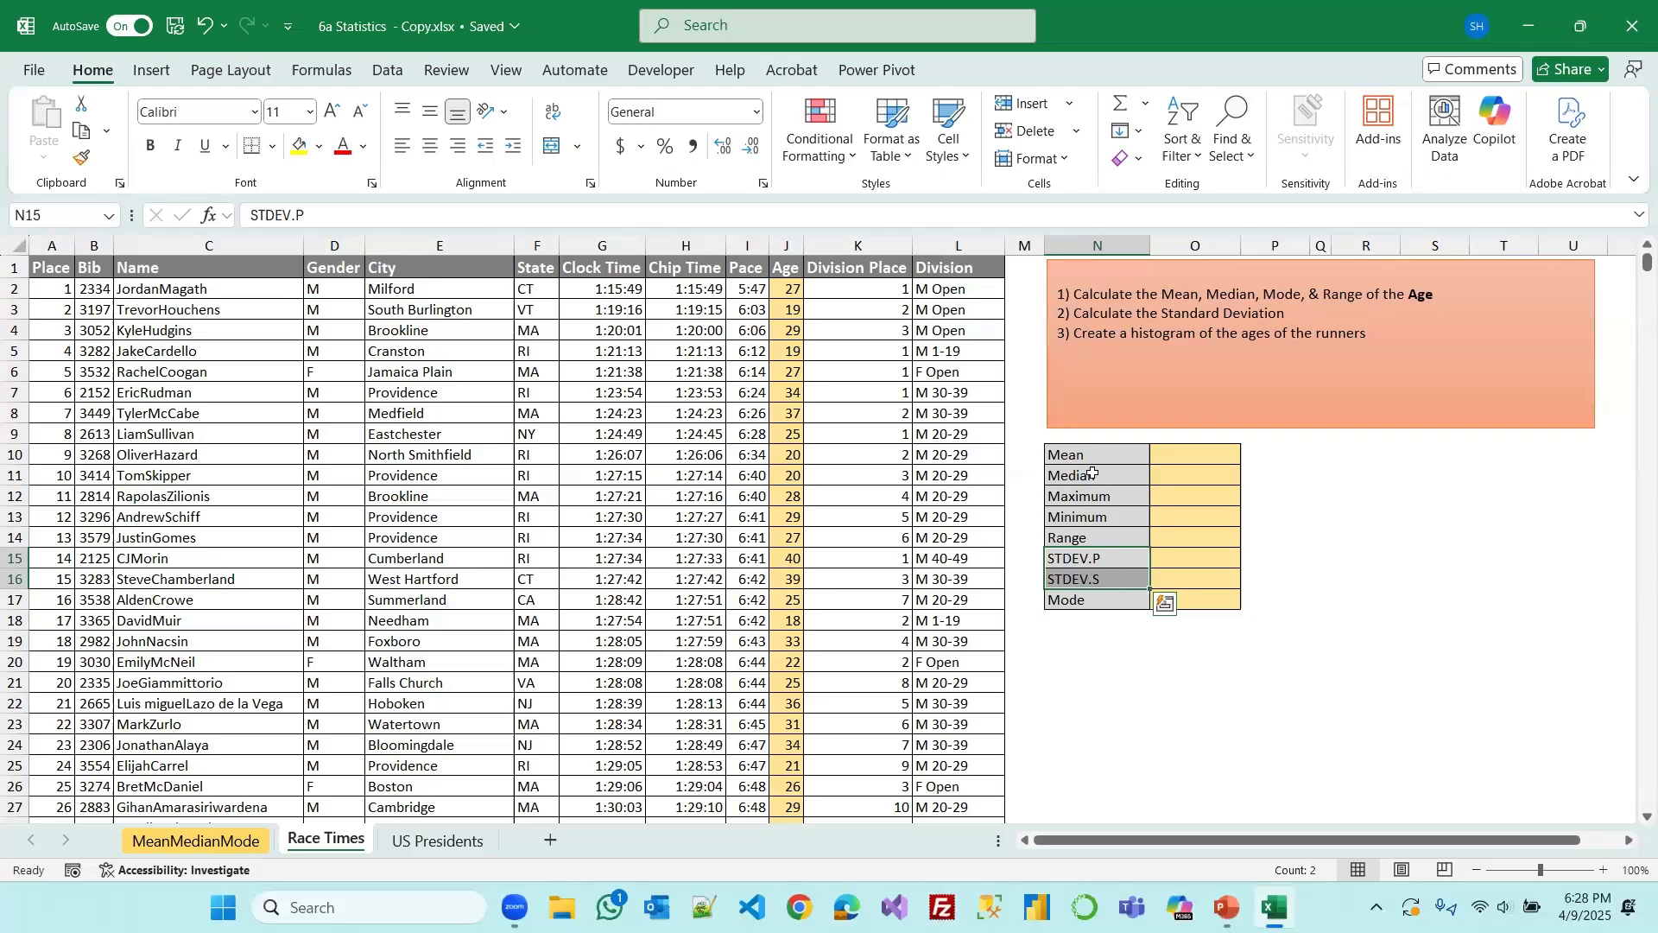
left_click(1172, 452)
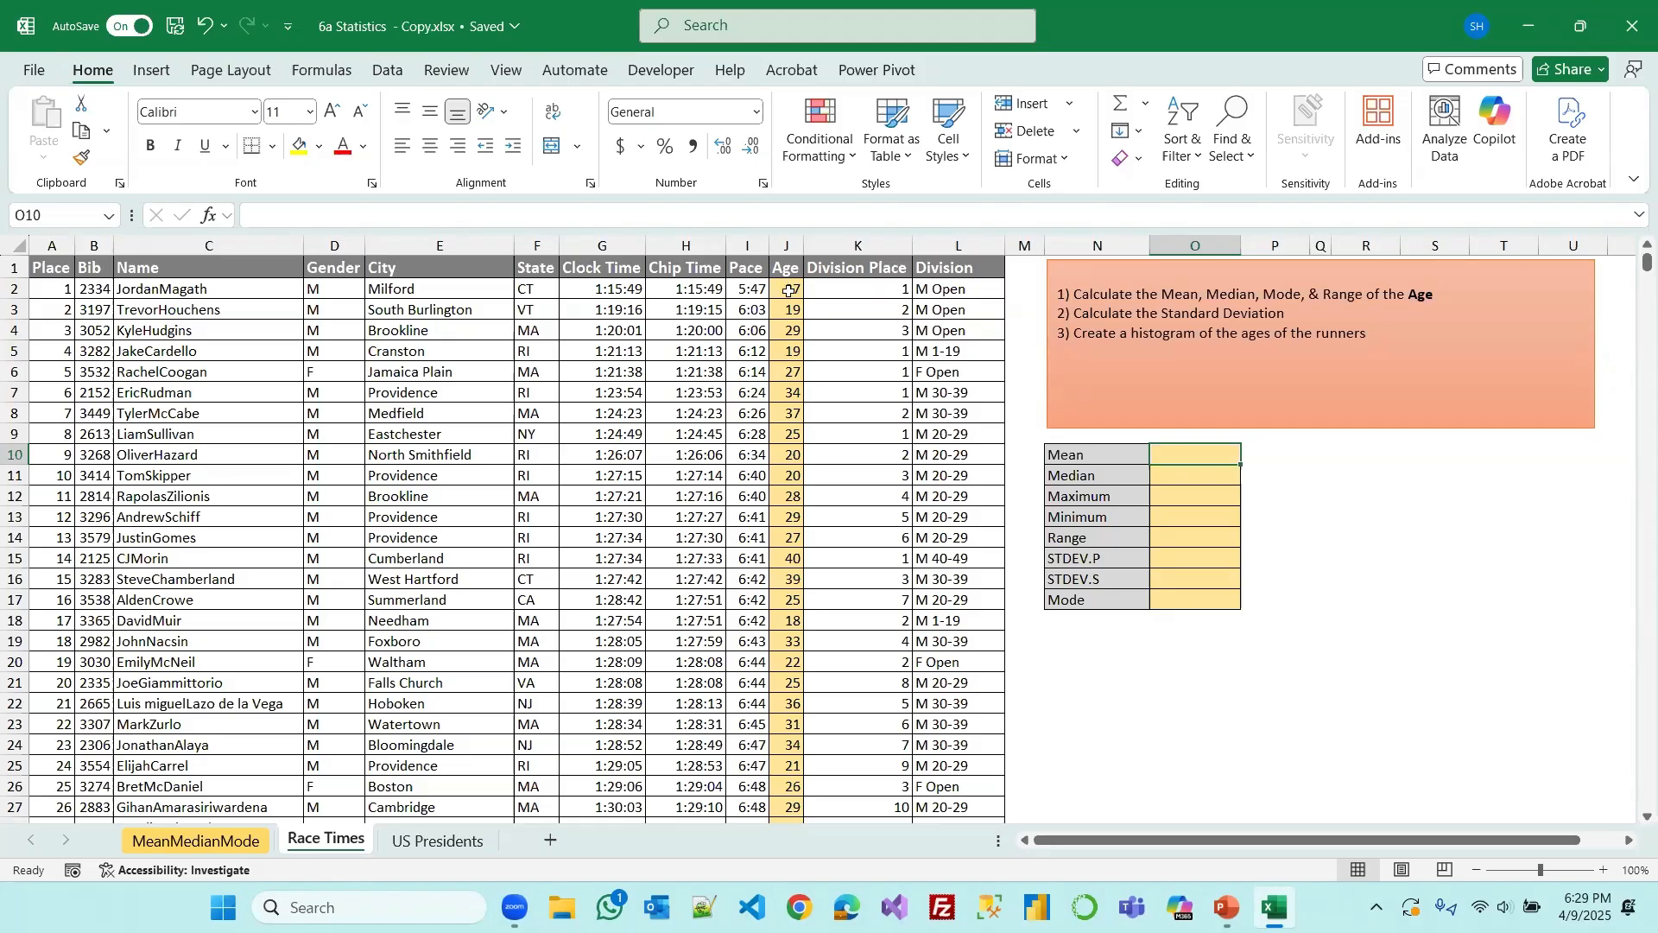
left_click_drag(789, 289, 794, 662)
left_click_drag(808, 799, 782, 787)
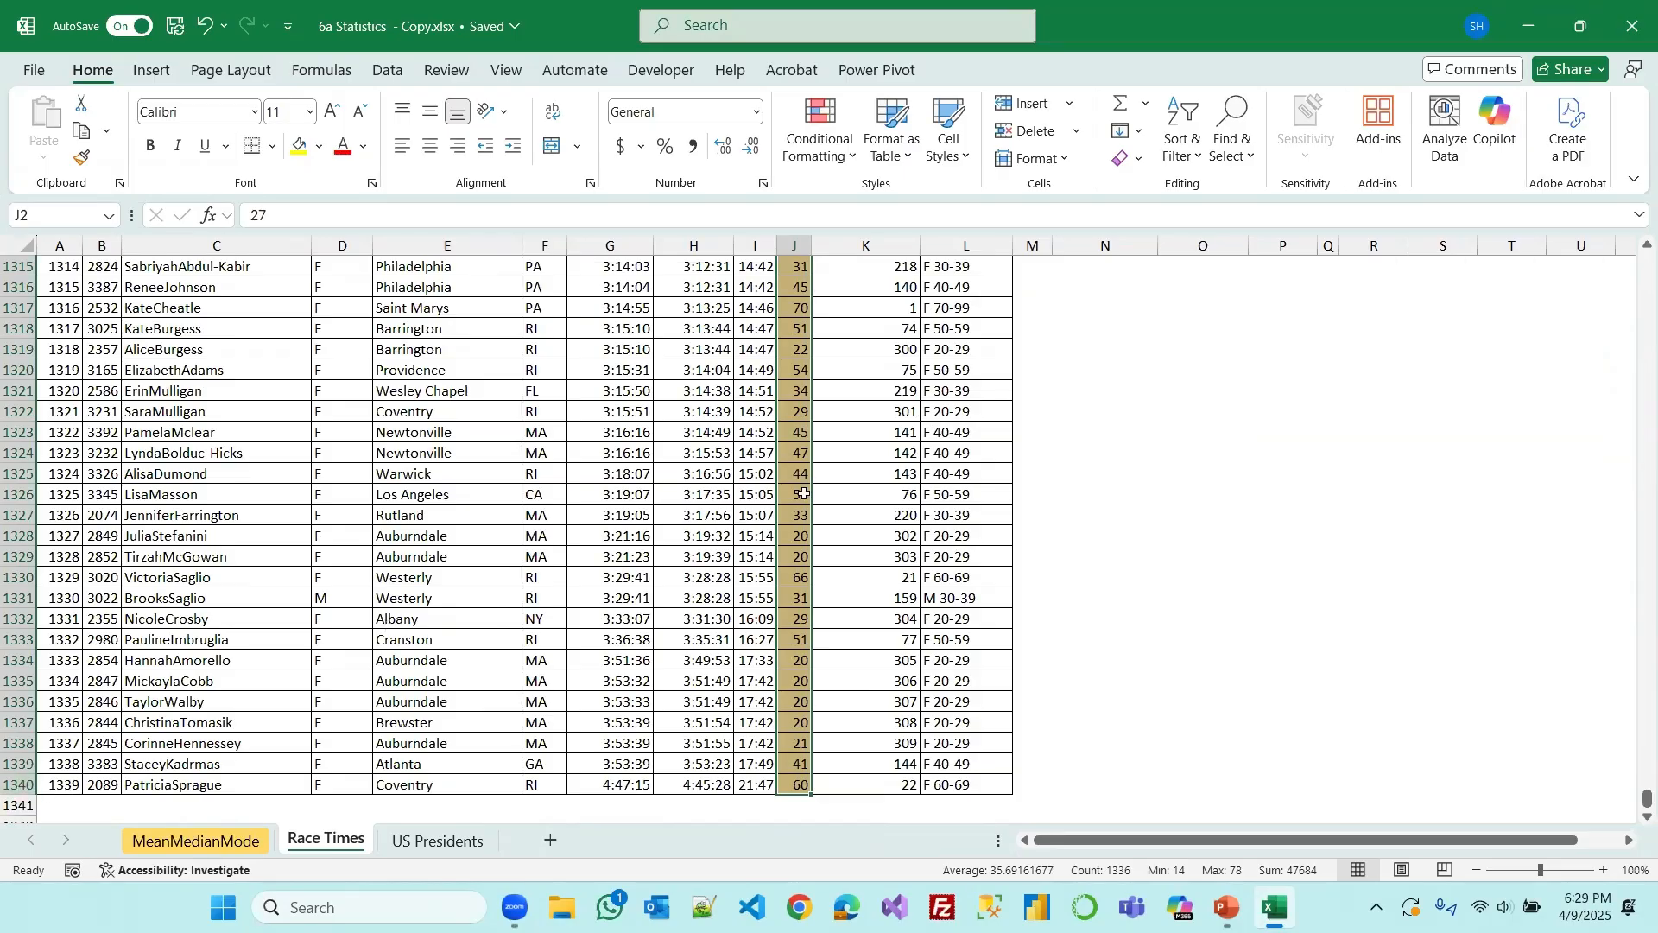
right_click(797, 407)
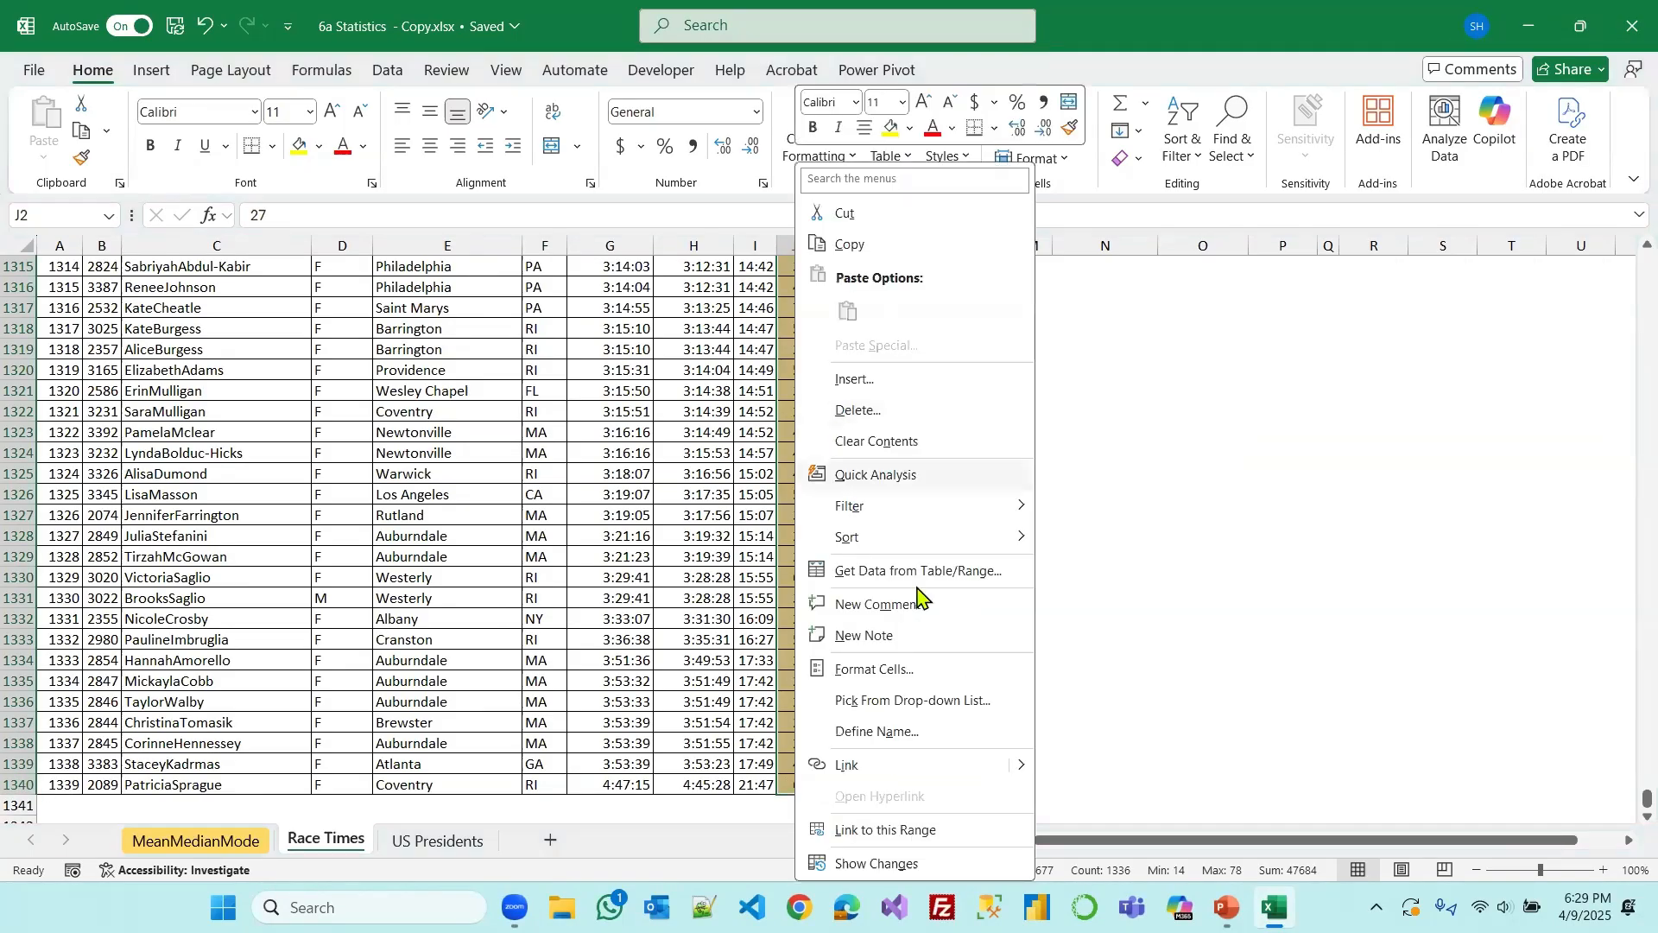
left_click(898, 733)
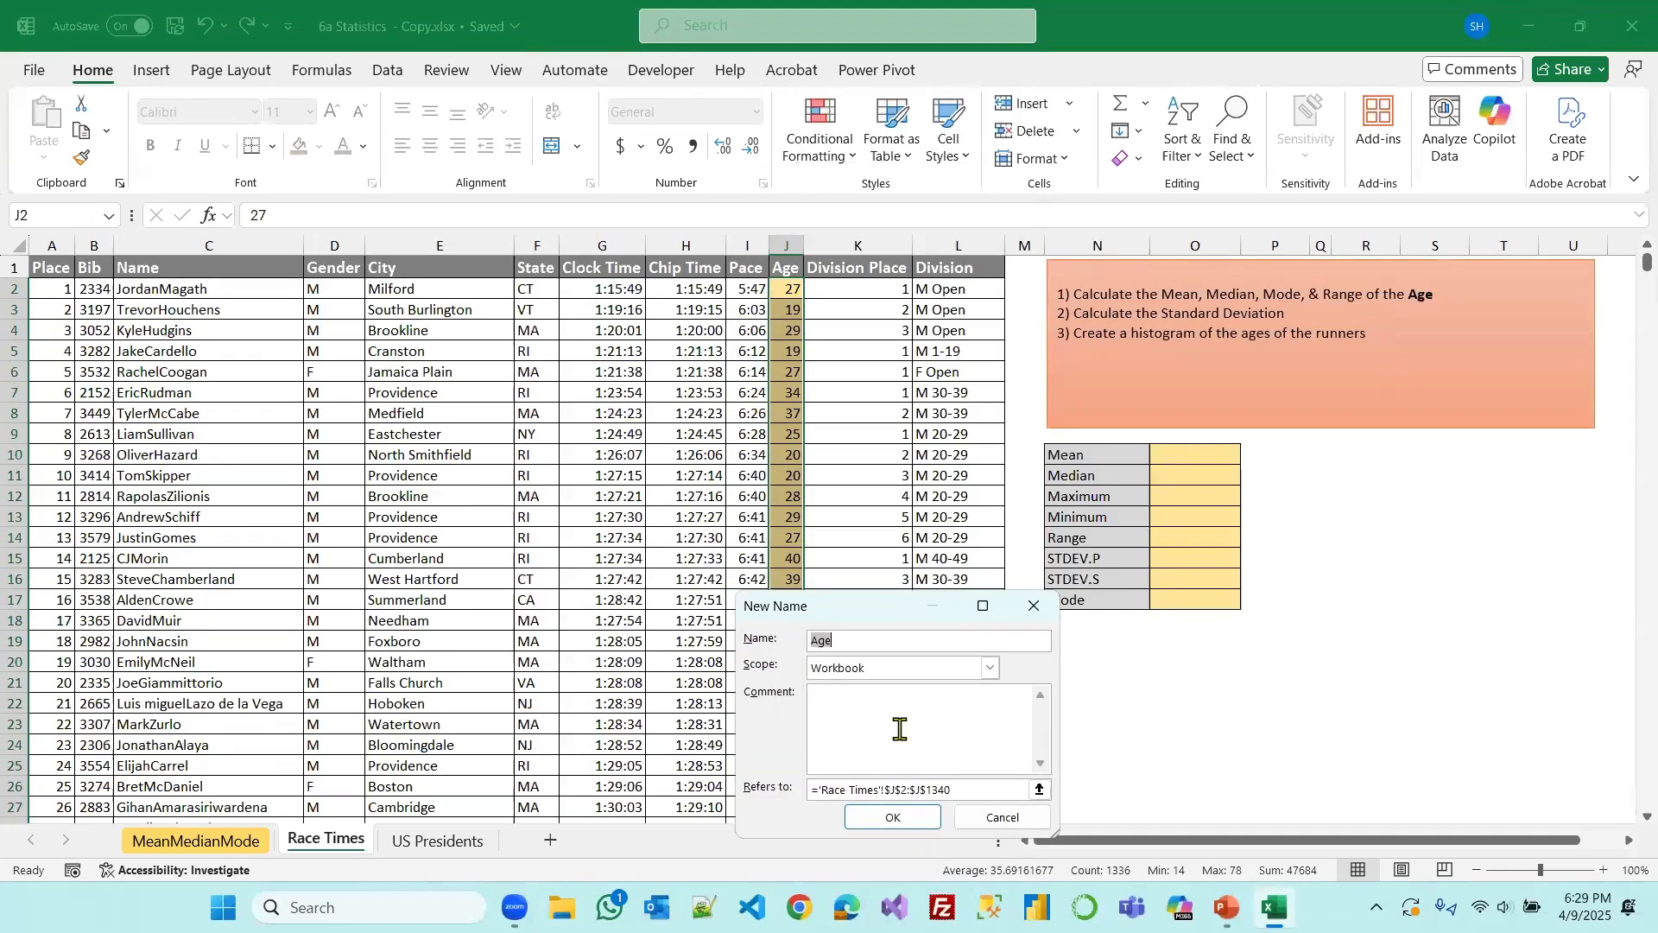
left_click_drag(860, 611, 498, 327)
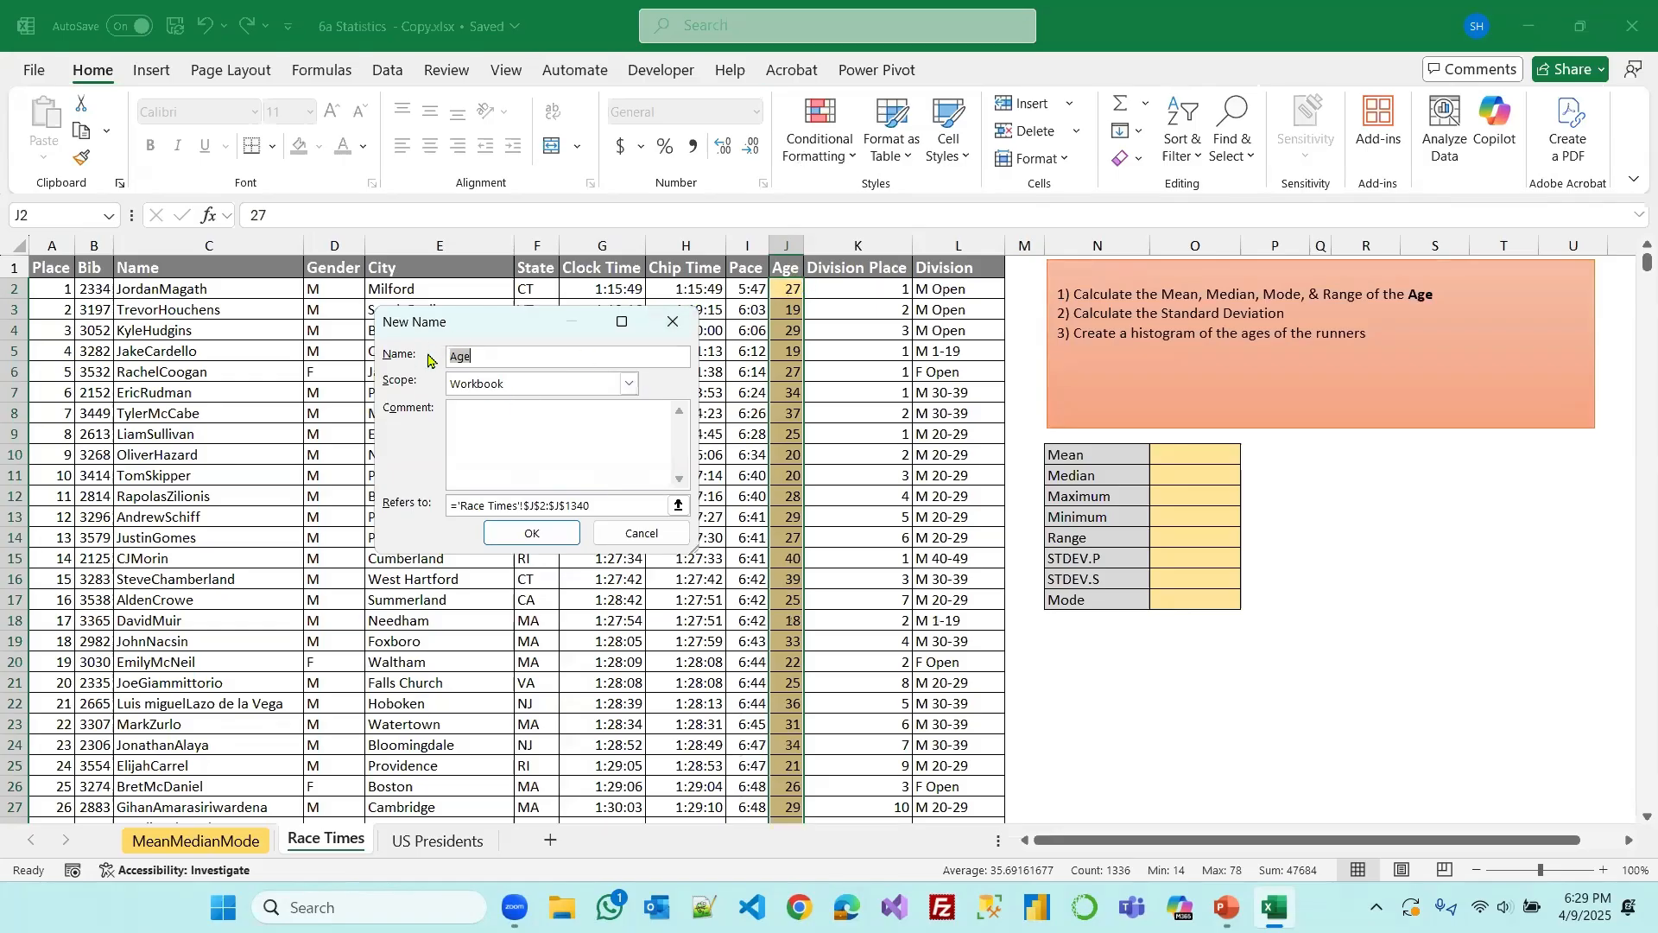
left_click(533, 536)
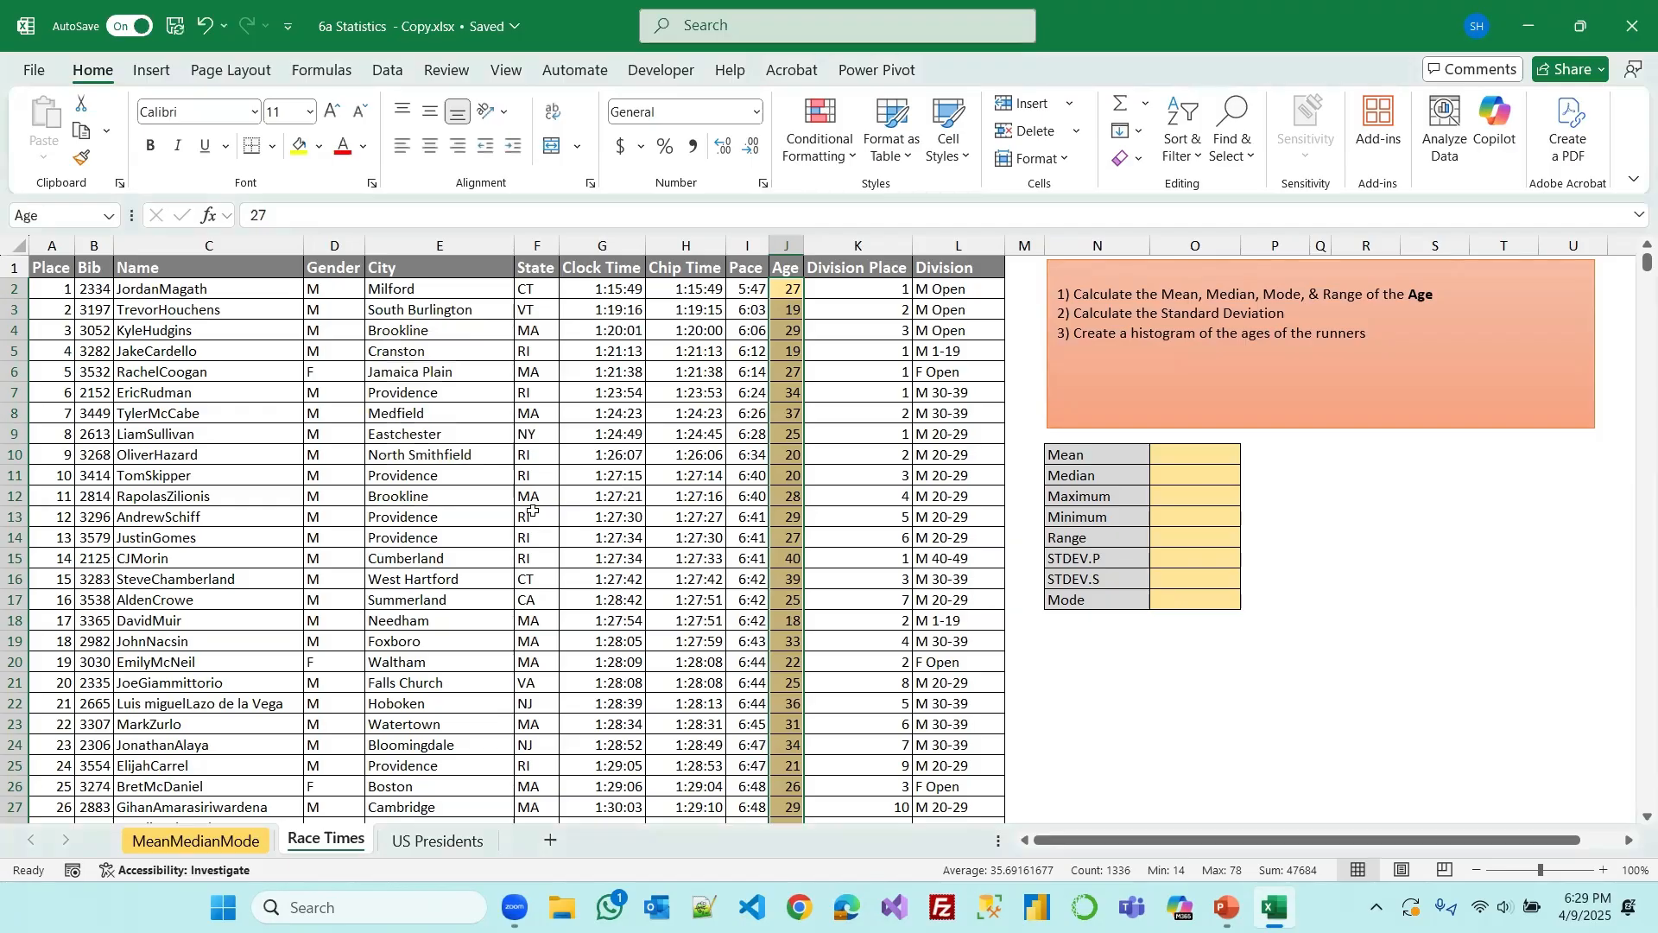
Jump to the named range Age to check which cells it covers
left_click(424, 411)
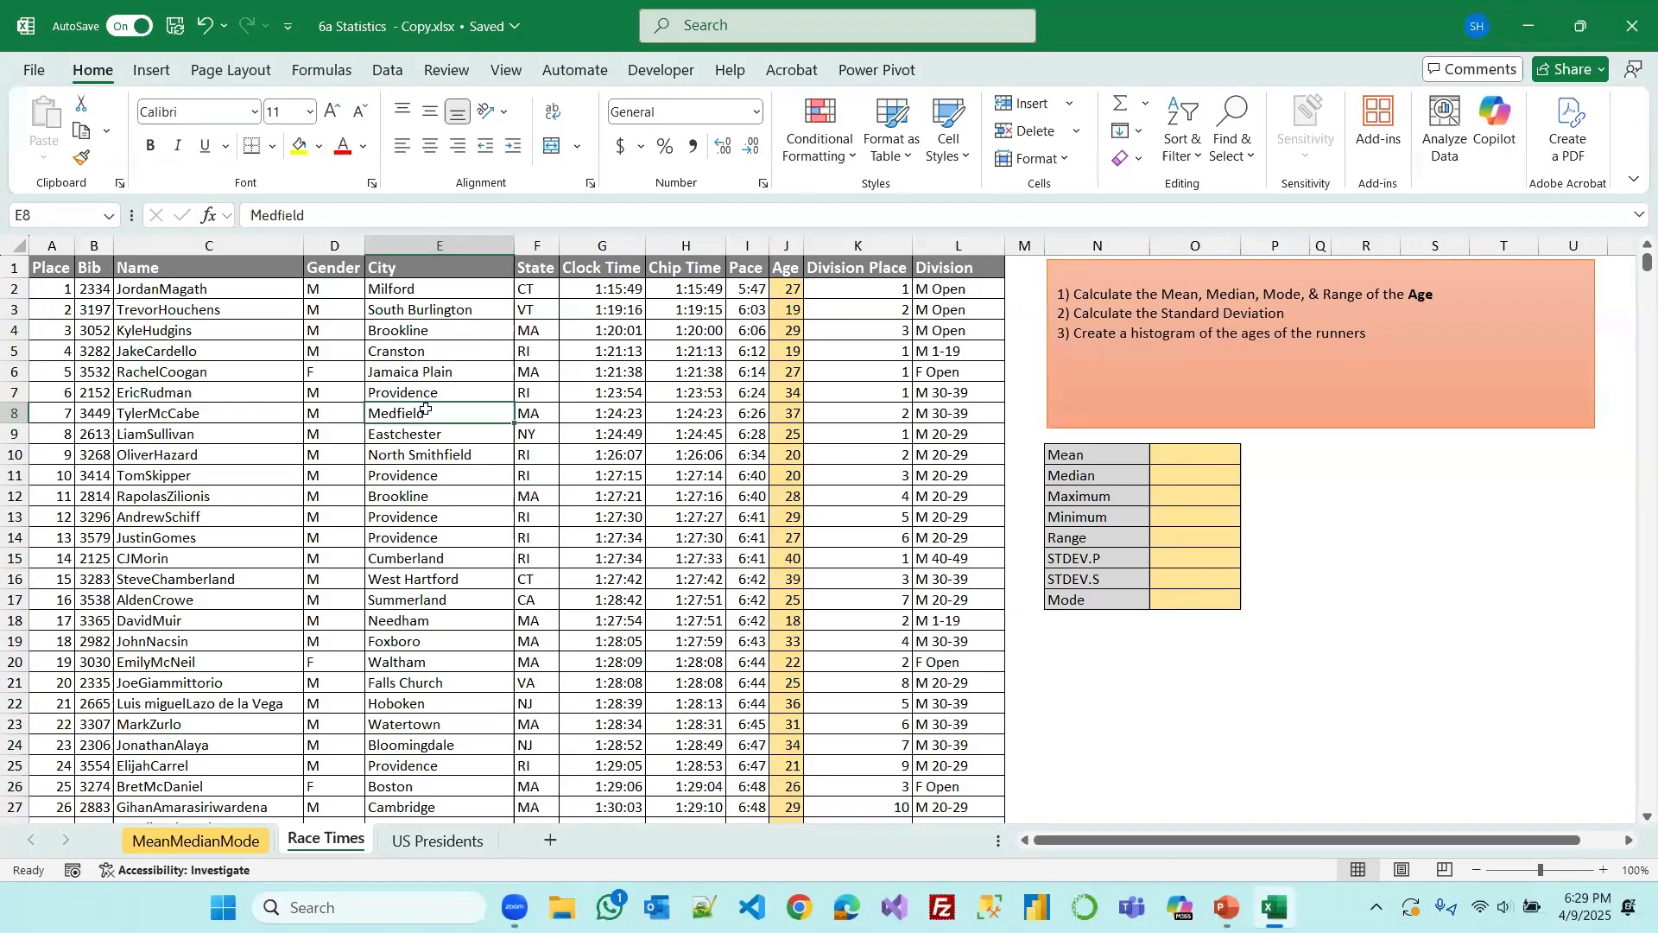
left_click(112, 217)
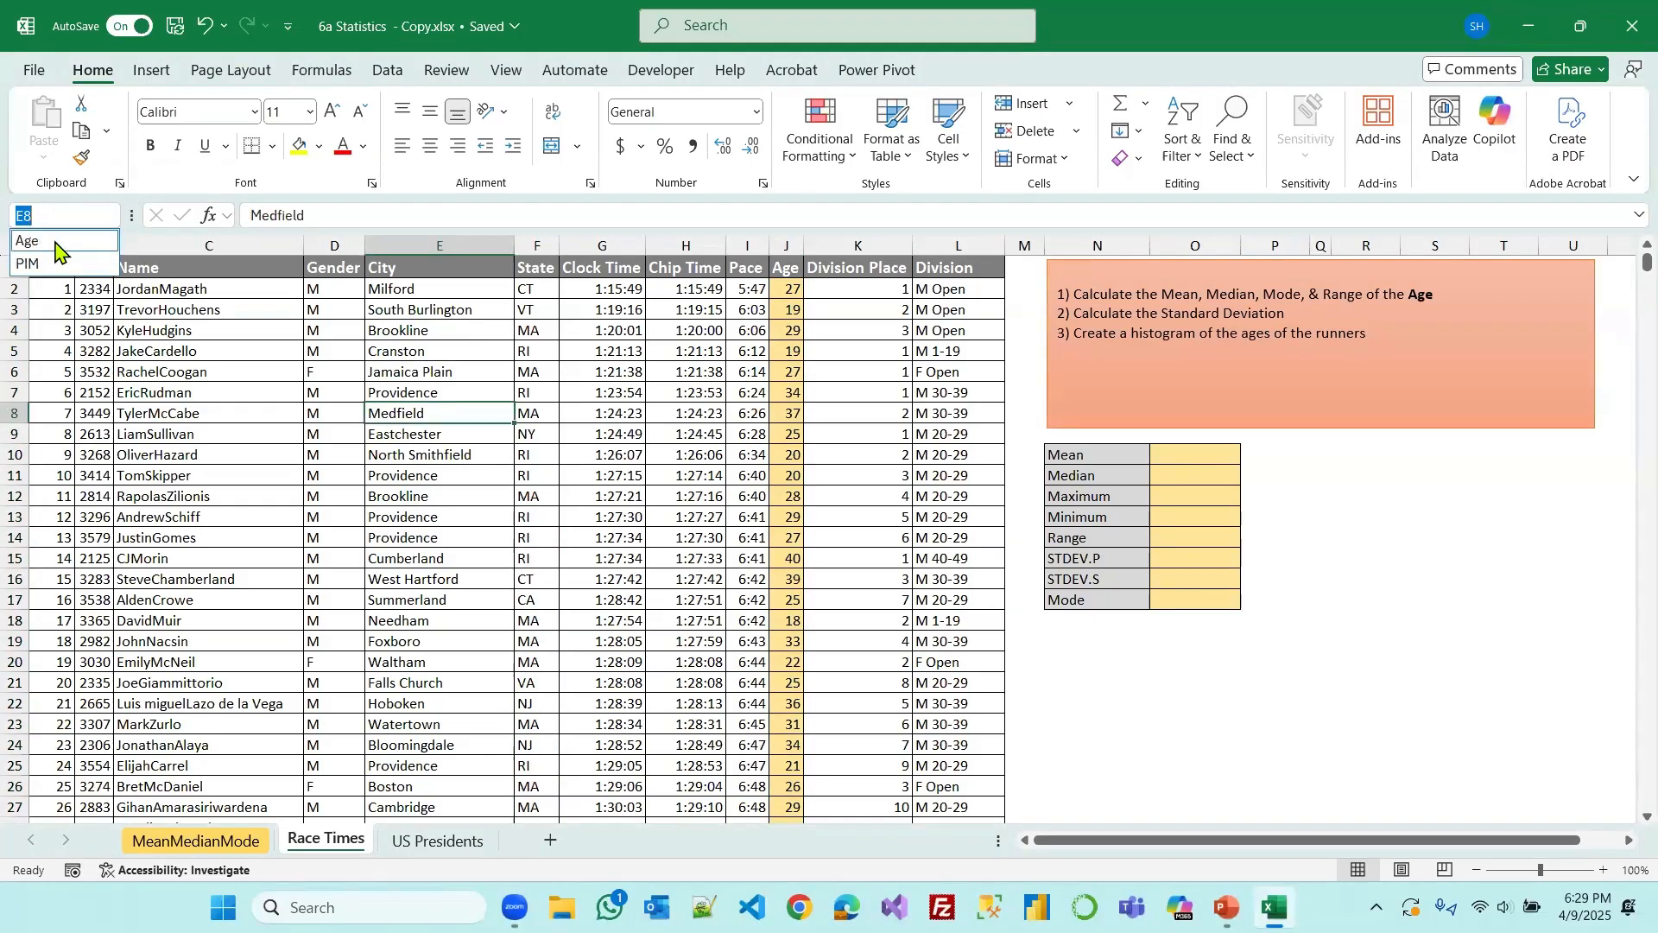
left_click(55, 242)
left_click(713, 393)
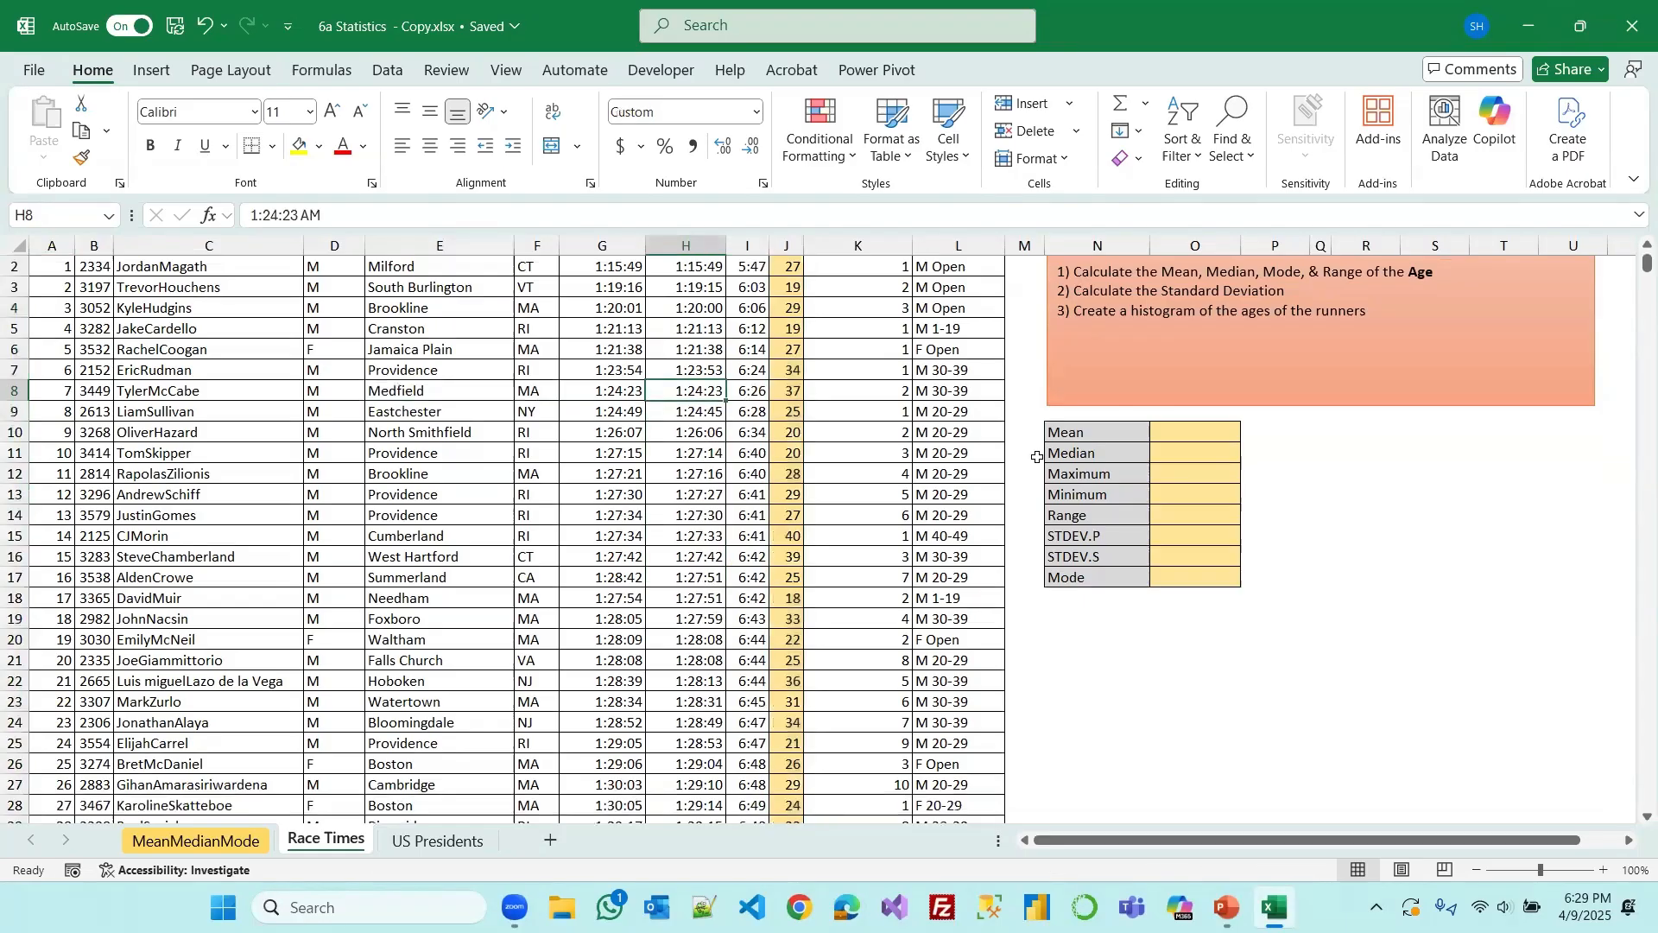
Enter an AVERAGE formula over the named range Age in O10 as the mean
scroll(1319, 480, "up", 1)
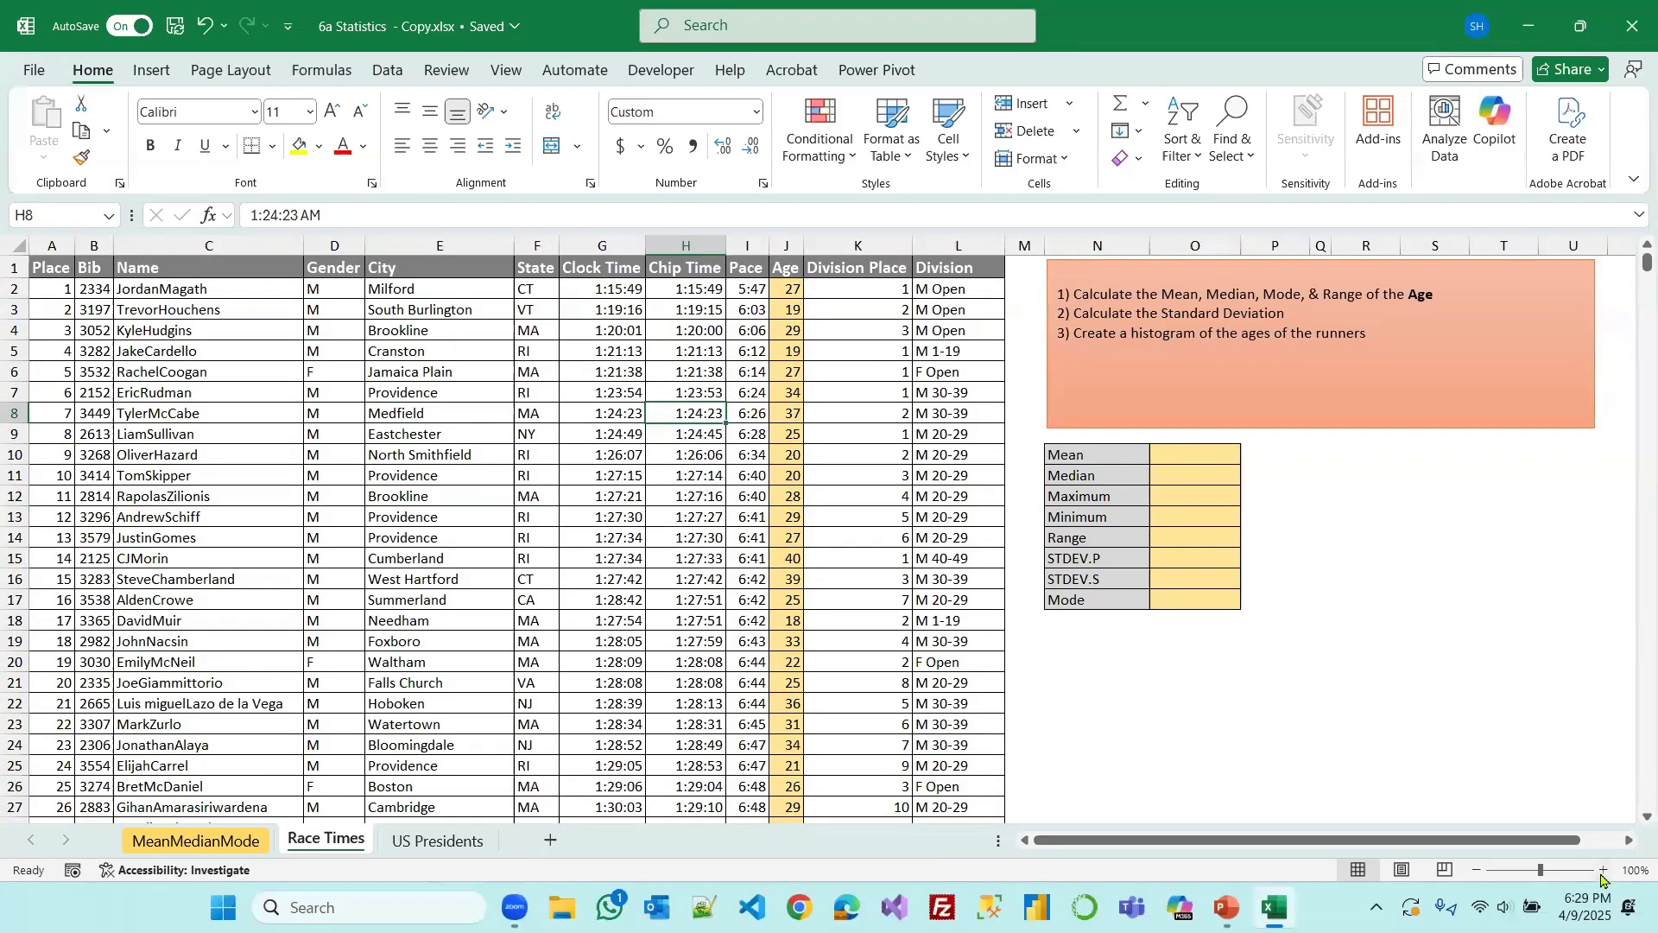
left_click(1604, 871)
left_click(1299, 452)
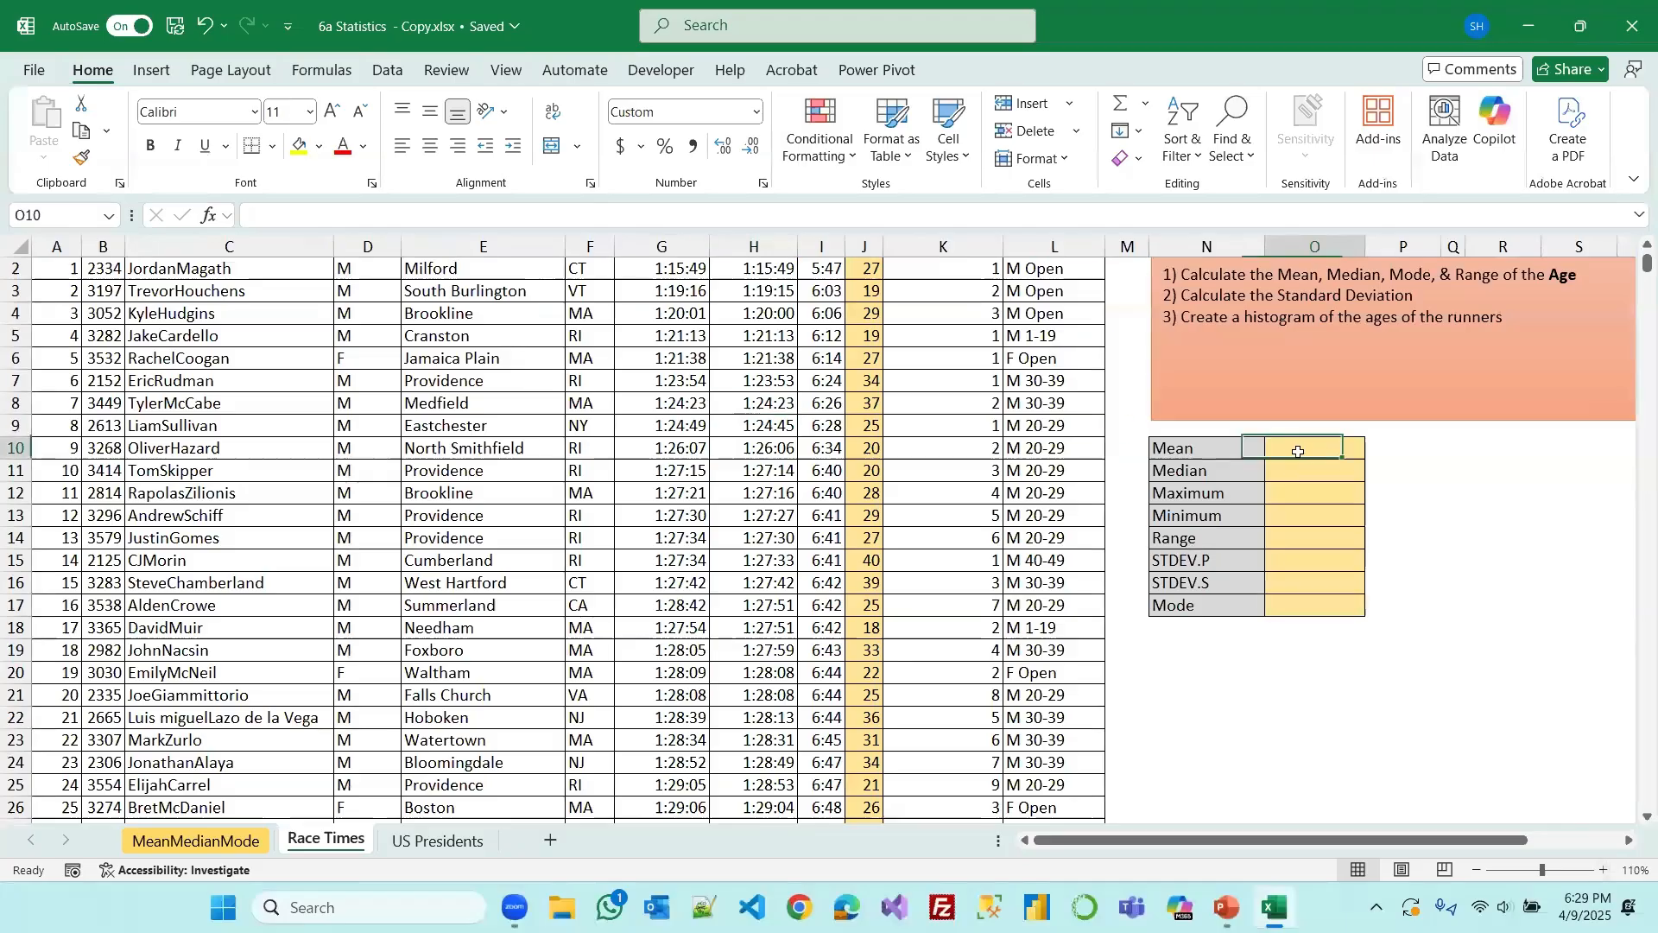
type("=")
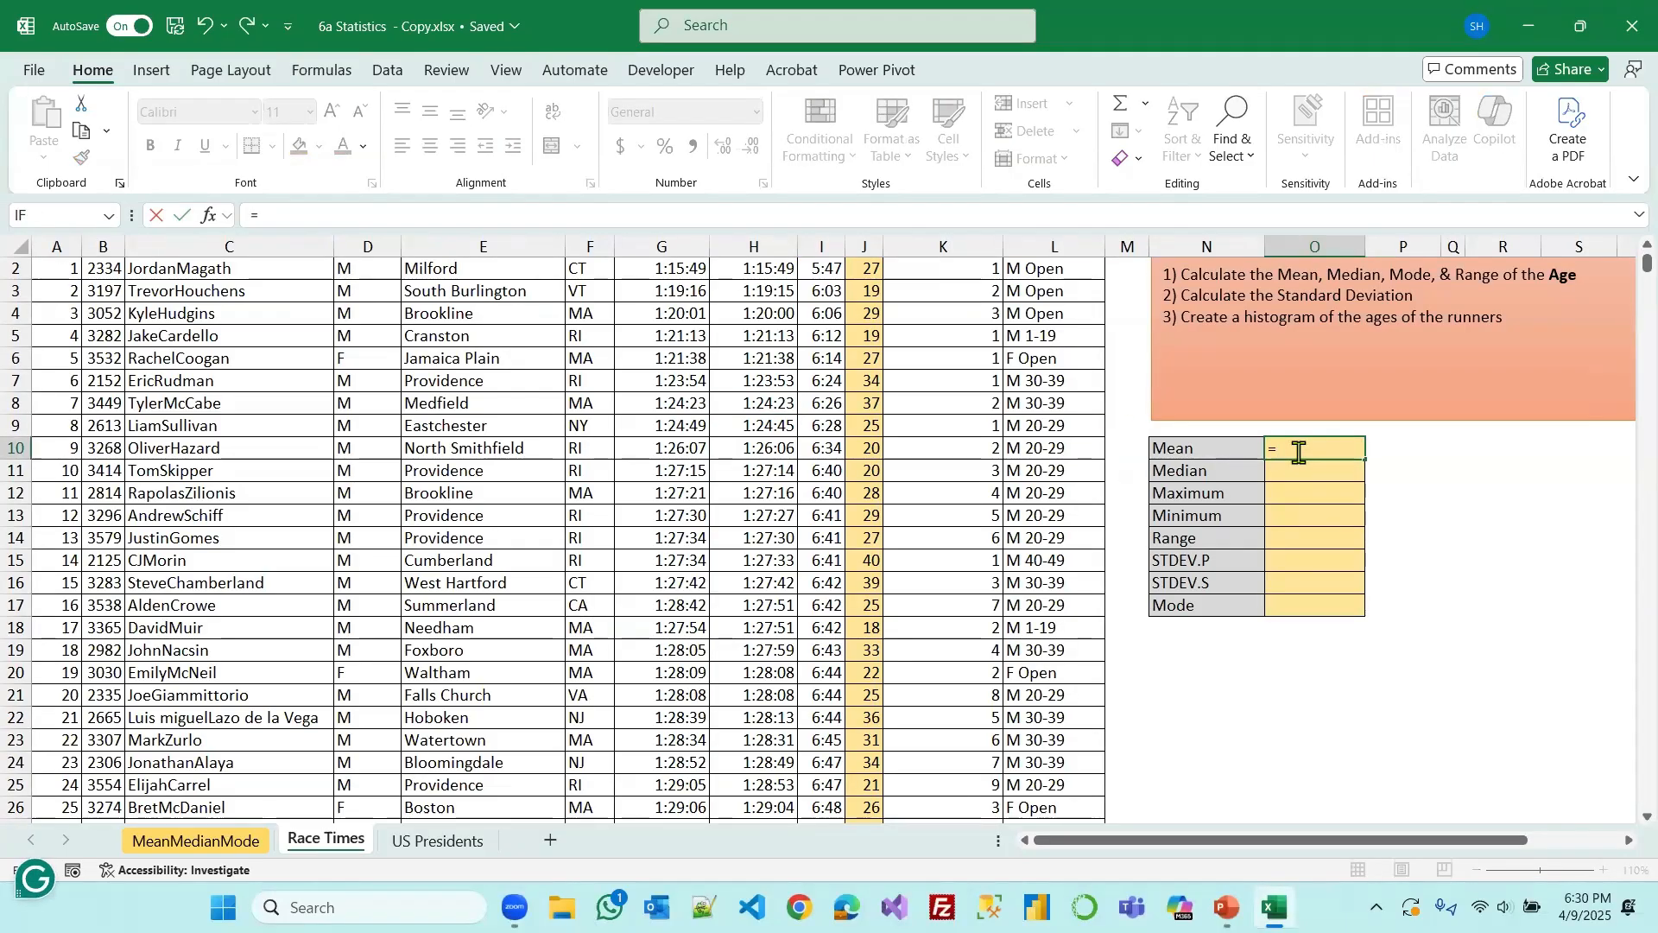
type("ave")
key("Down")
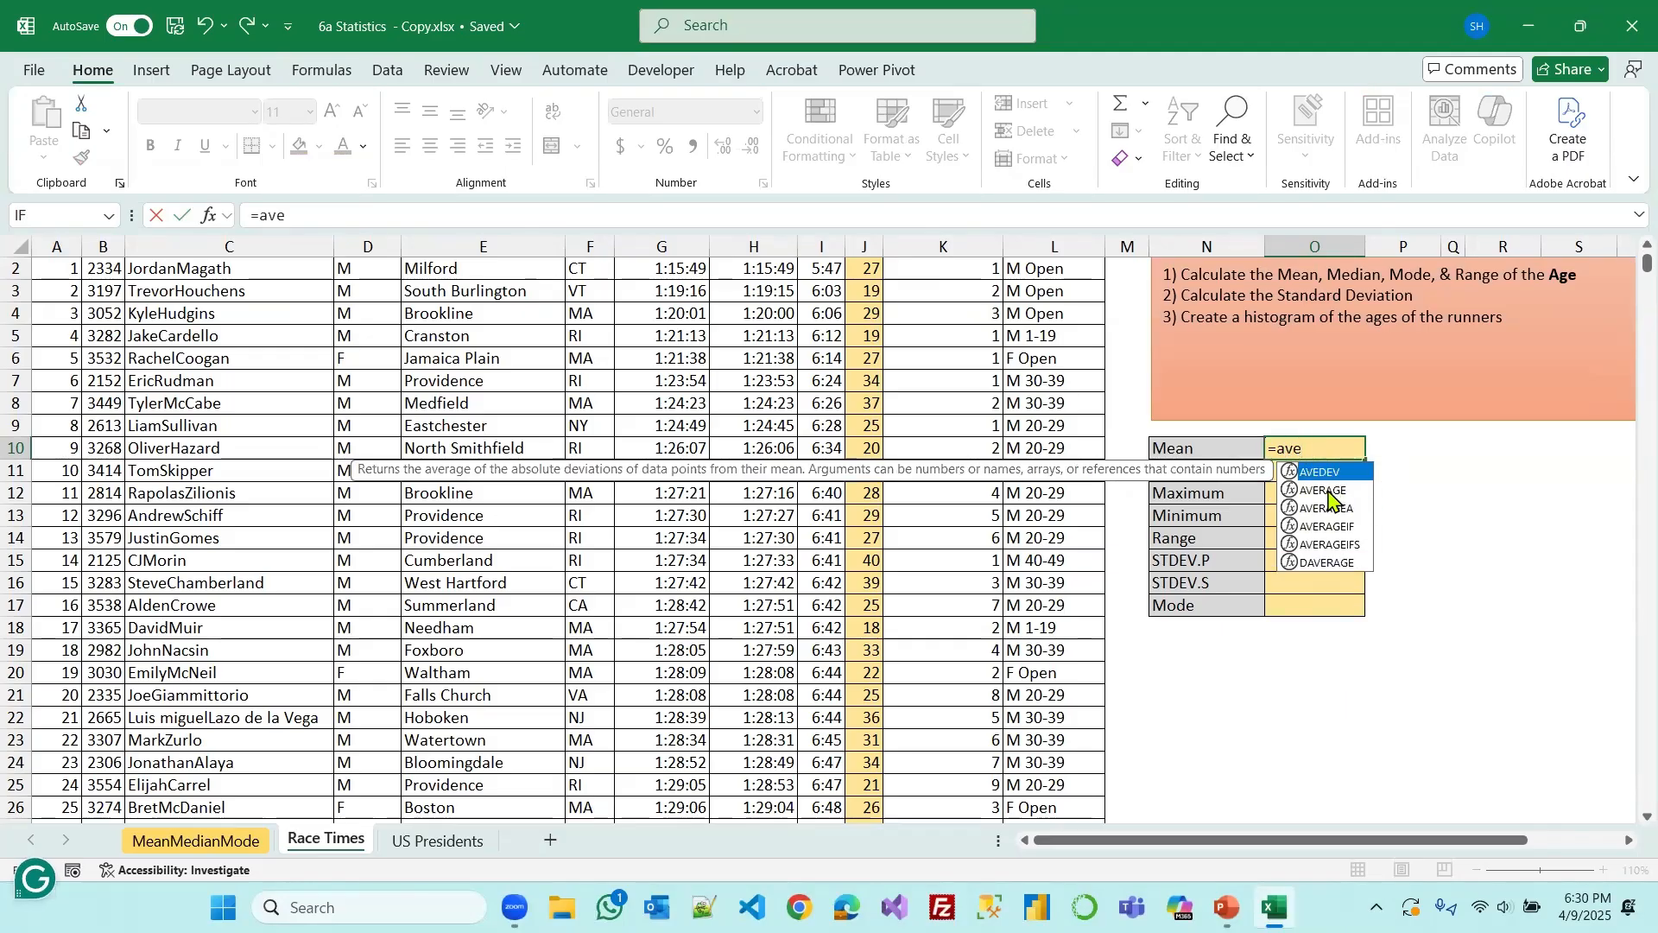
key("Tab")
type("ae")
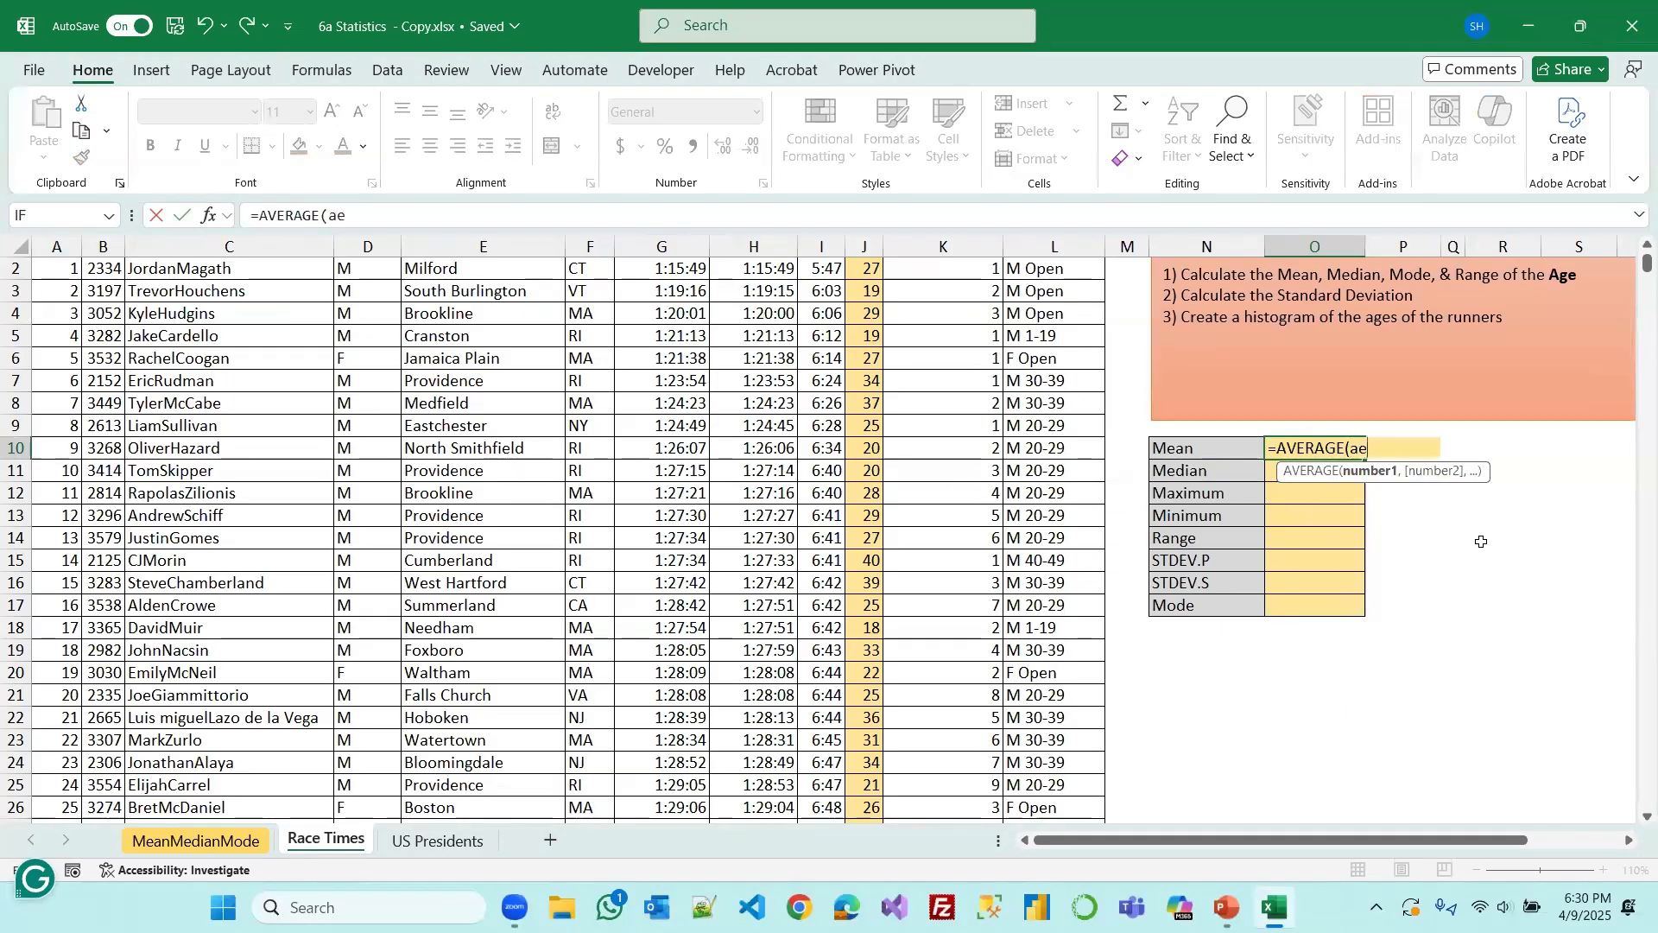
key("BackSpace")
type("ge")
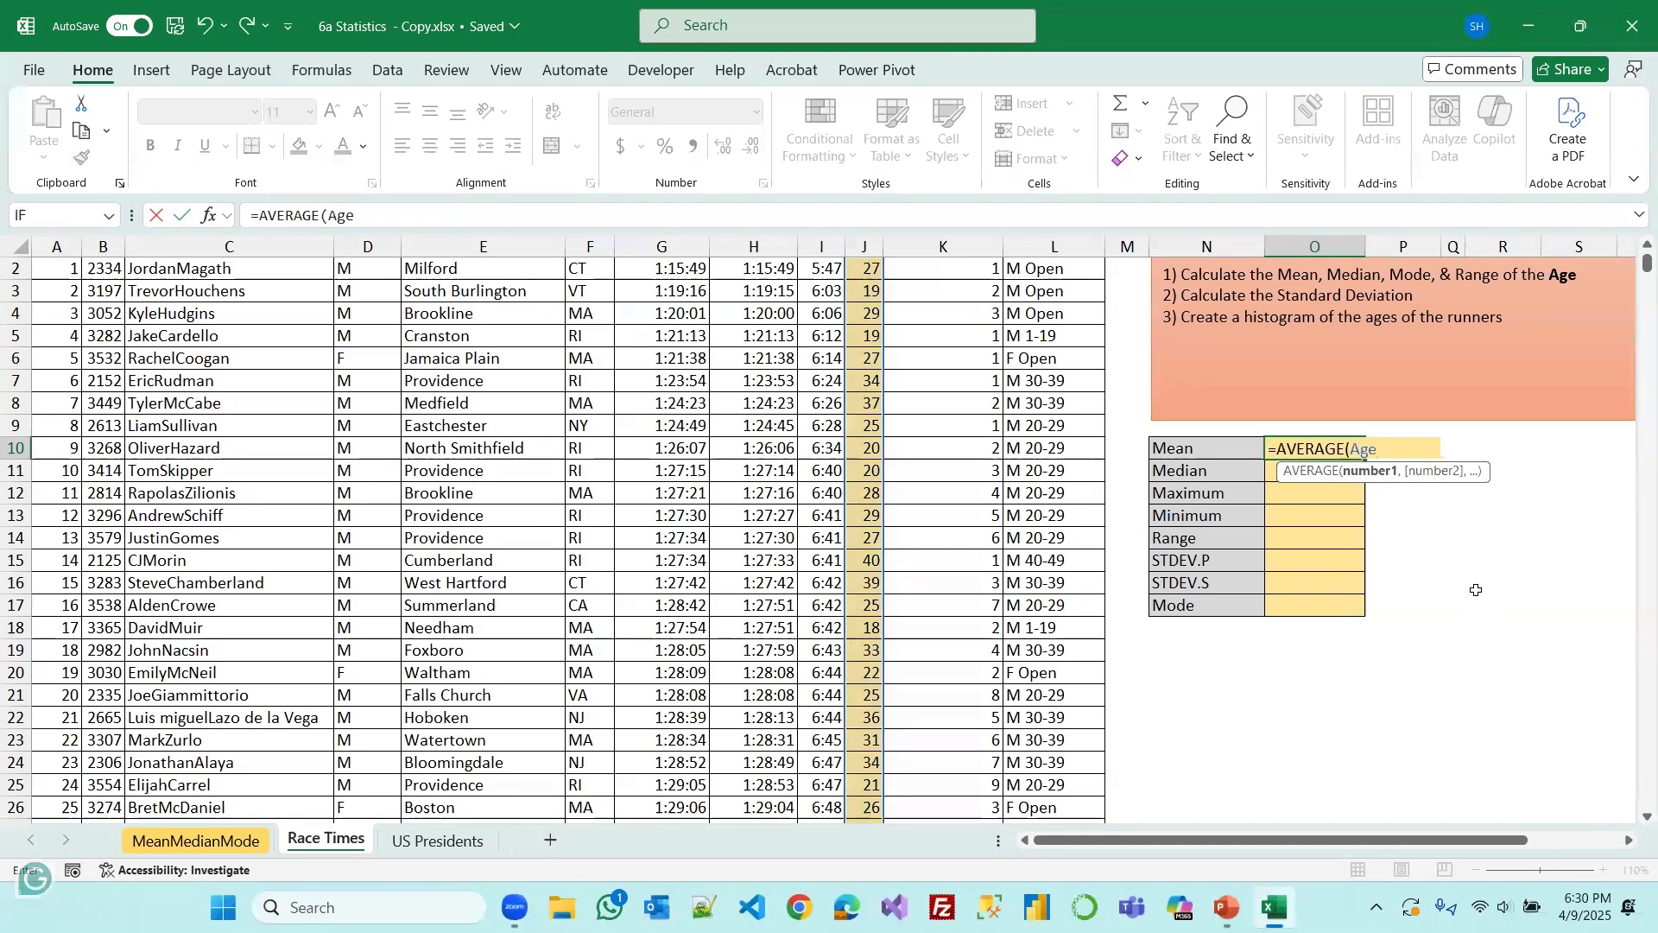
key("Return")
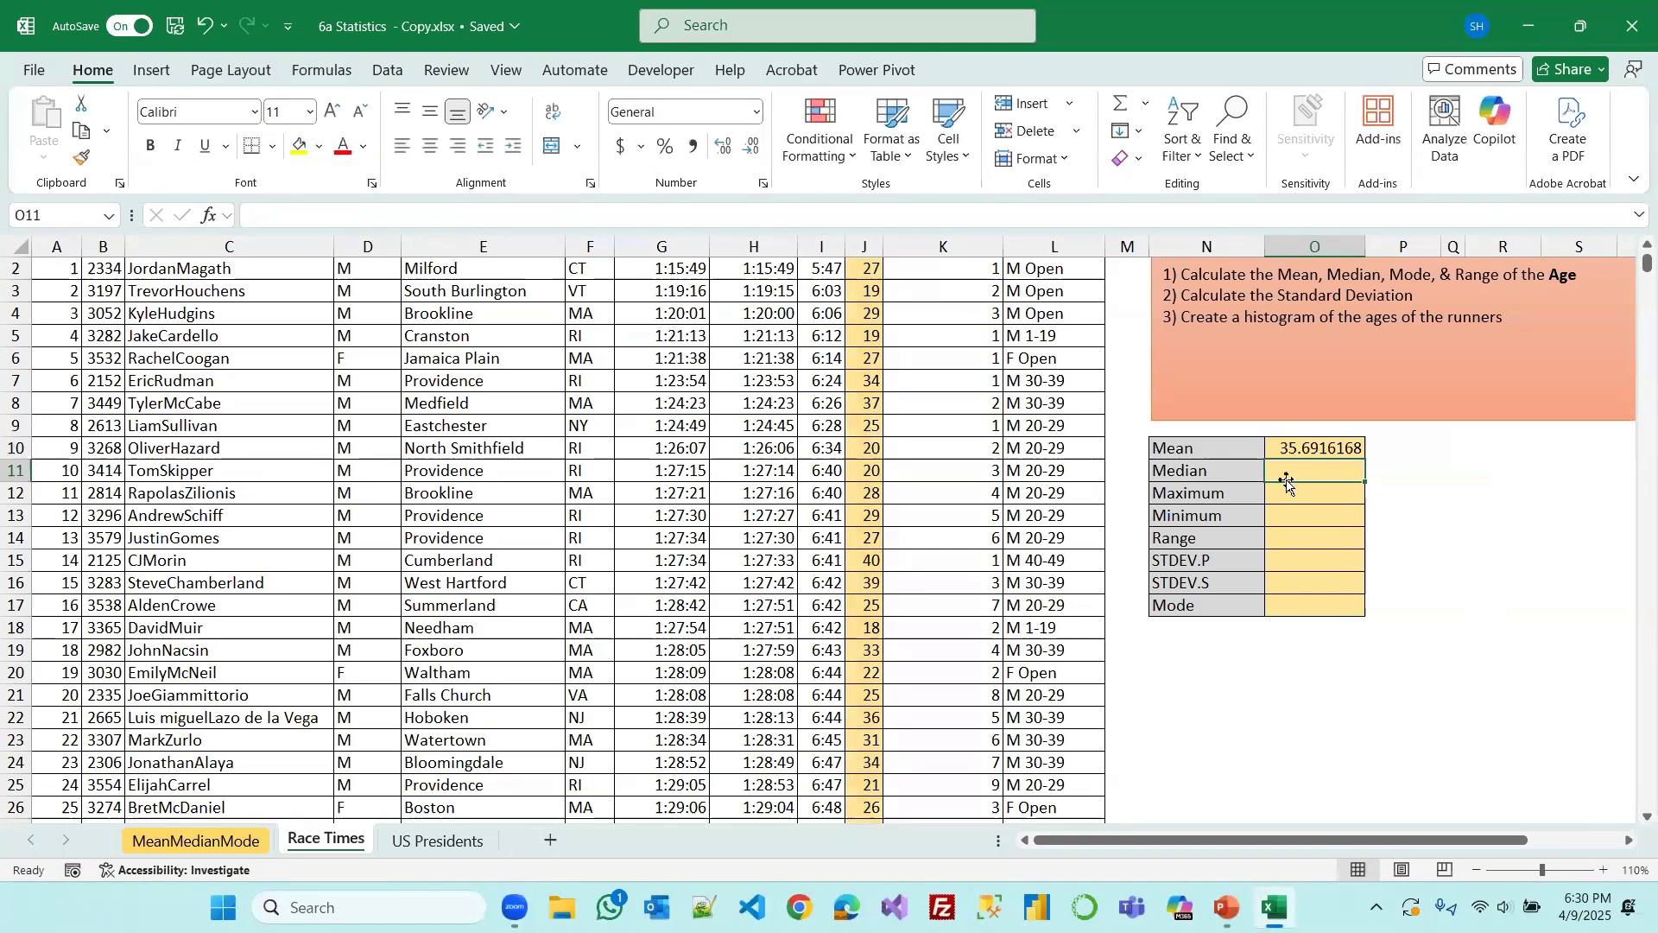
Enter a MEDIAN formula over the named range Age in O11
type("=med")
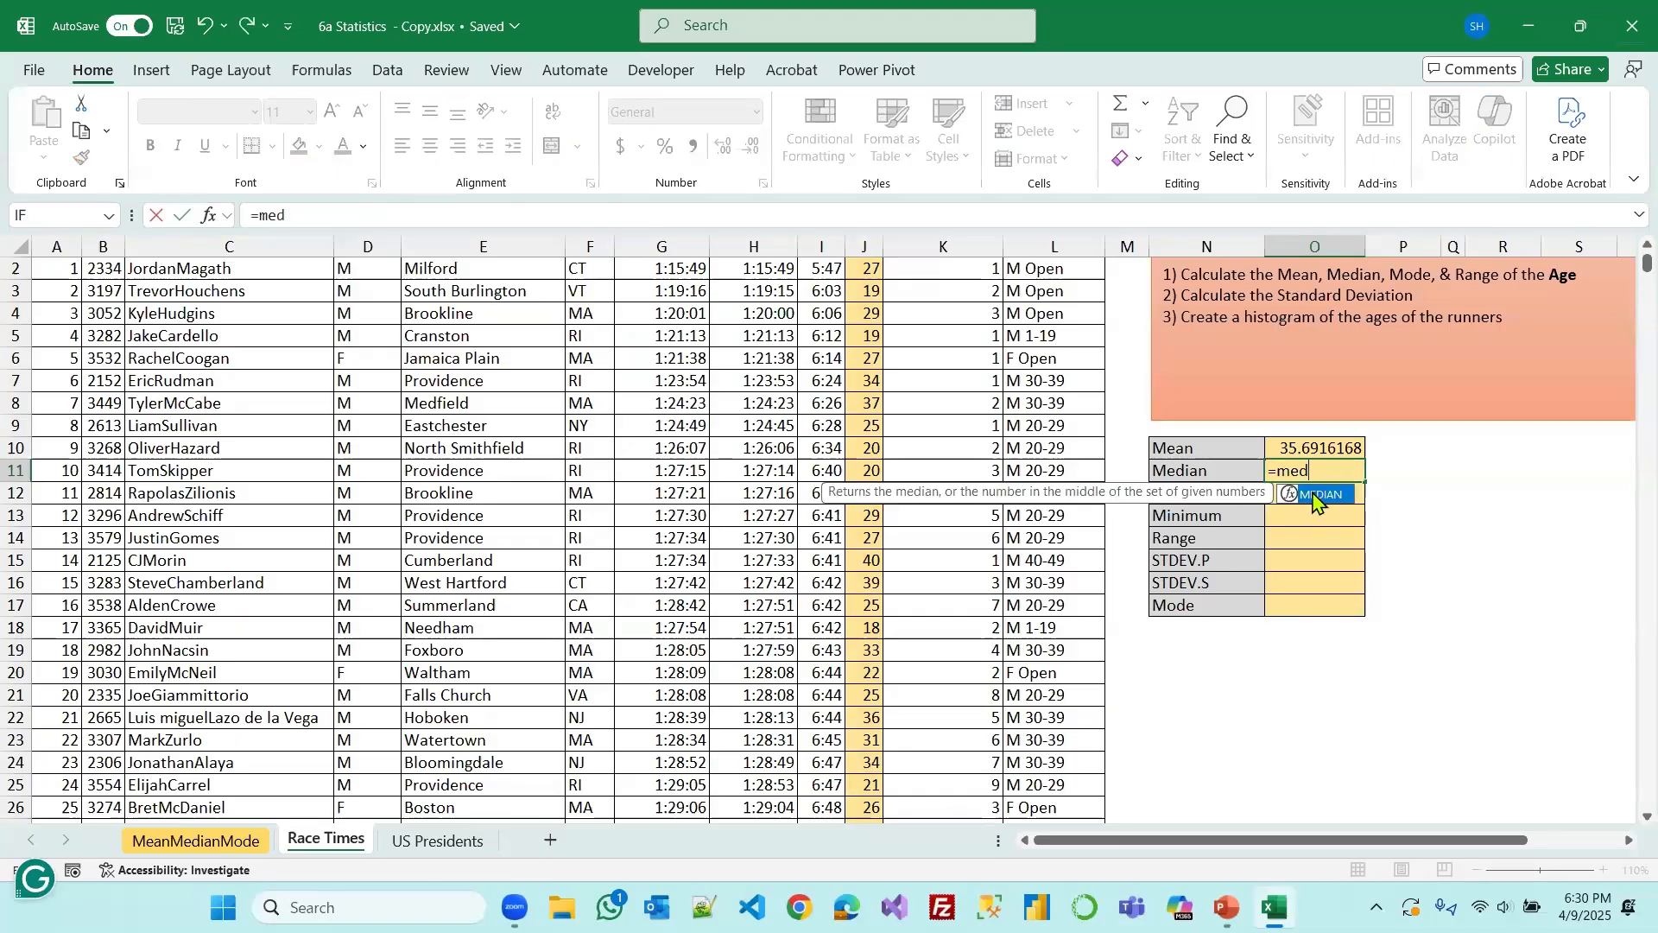
key("Tab")
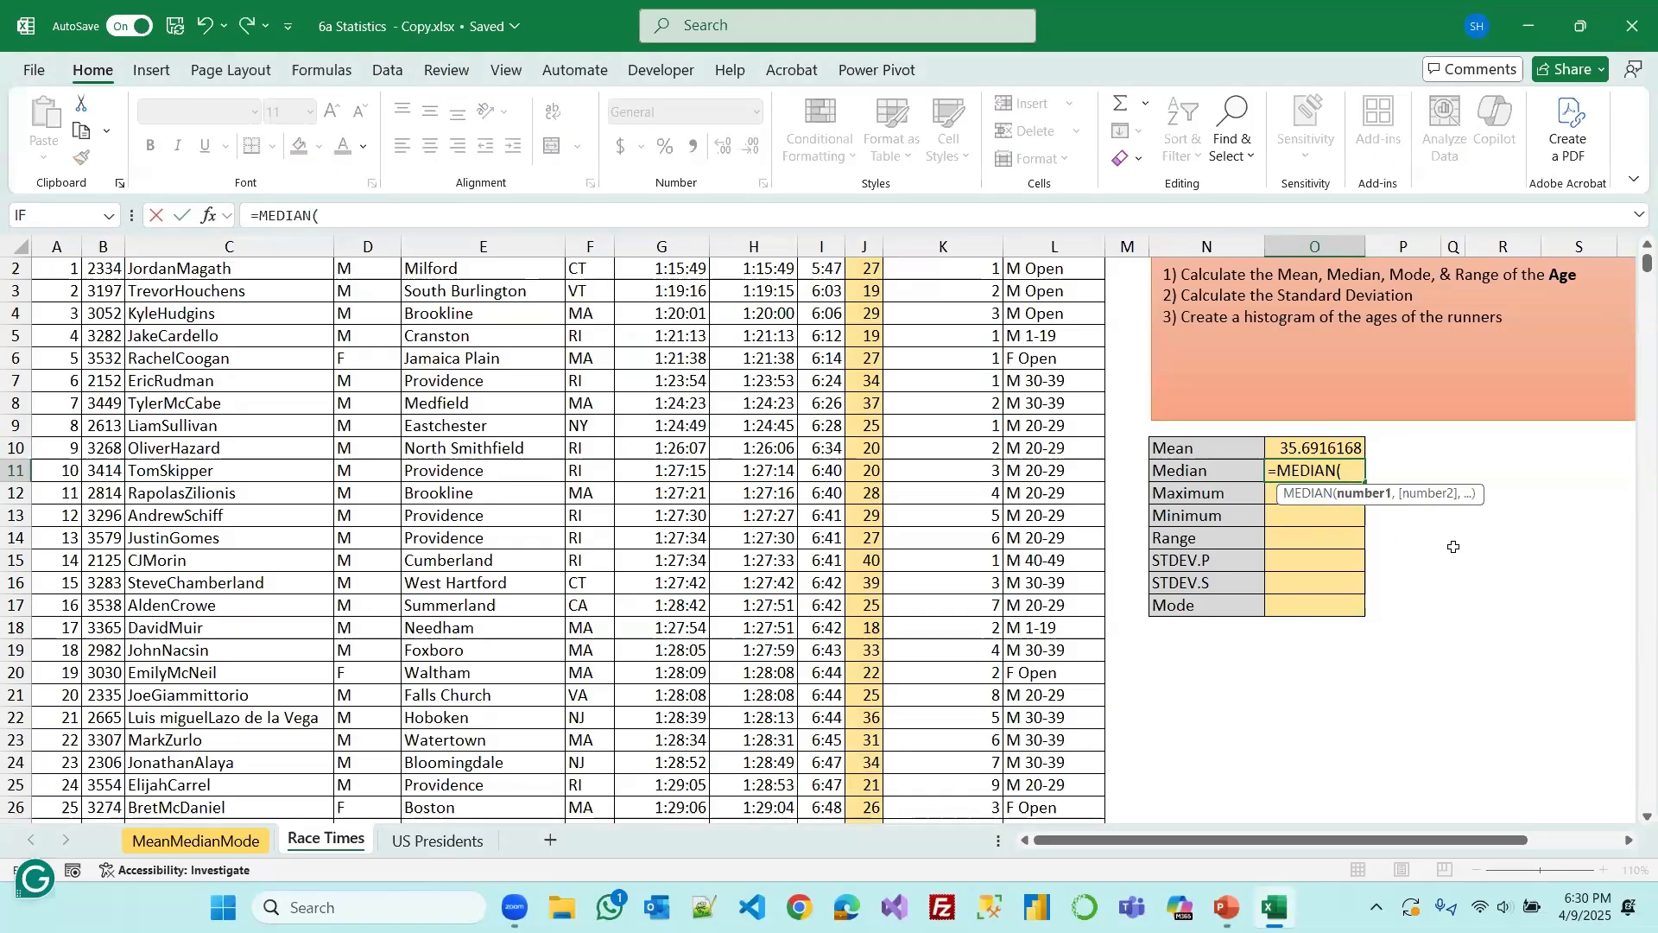
type("age")
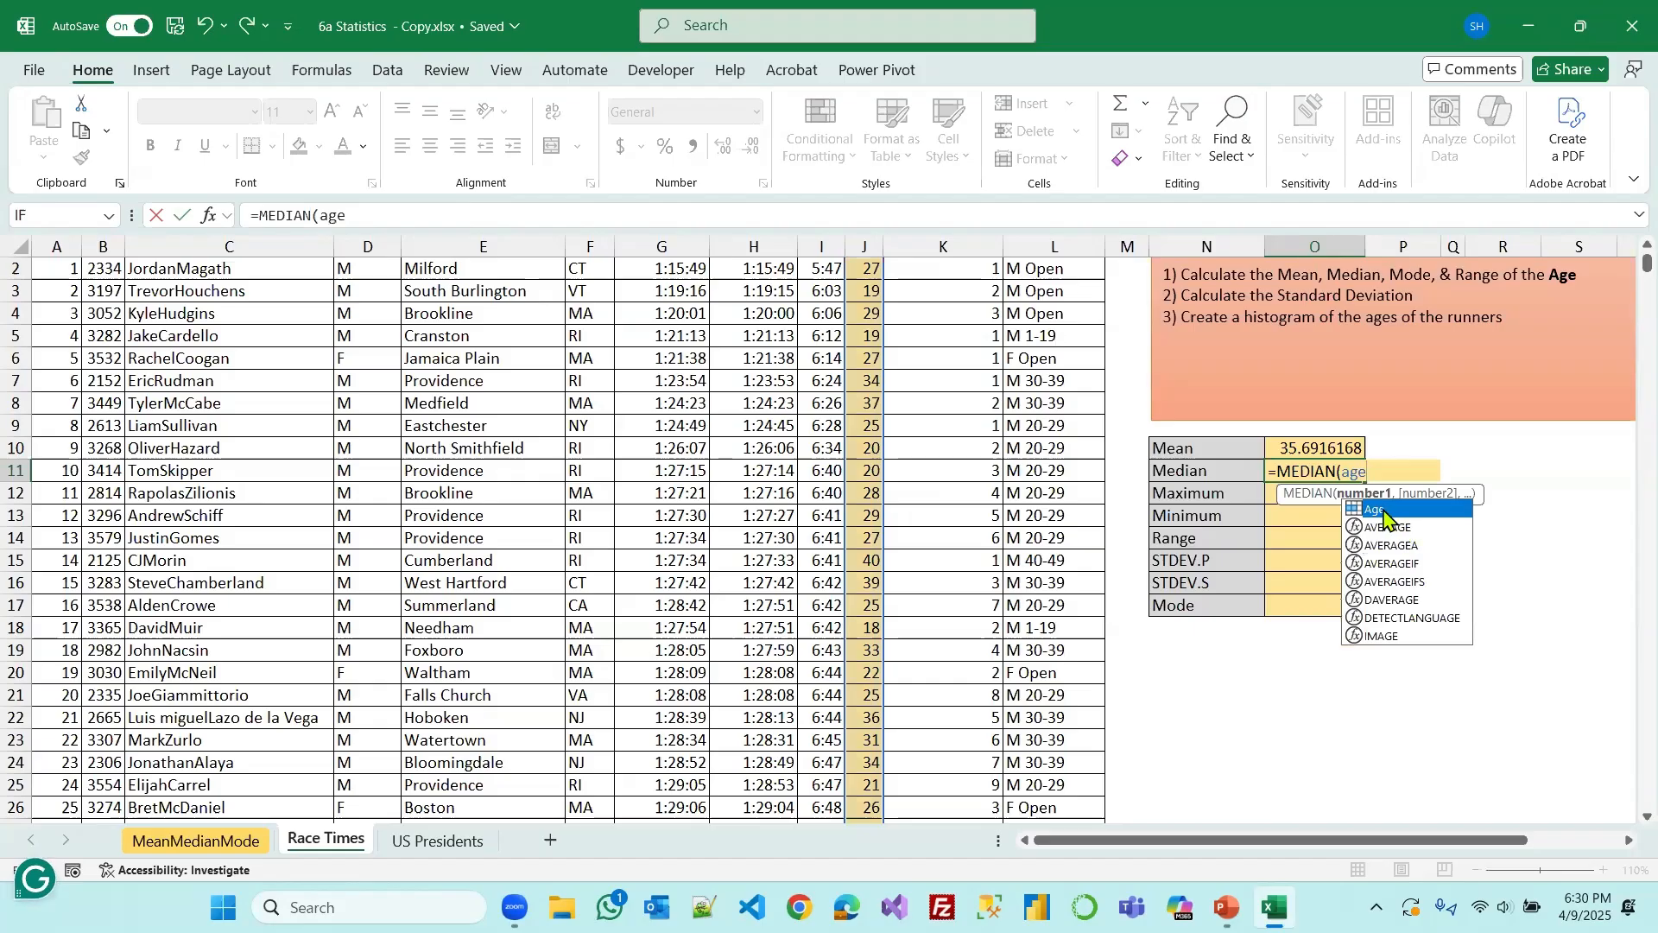
key("Tab")
key("Return")
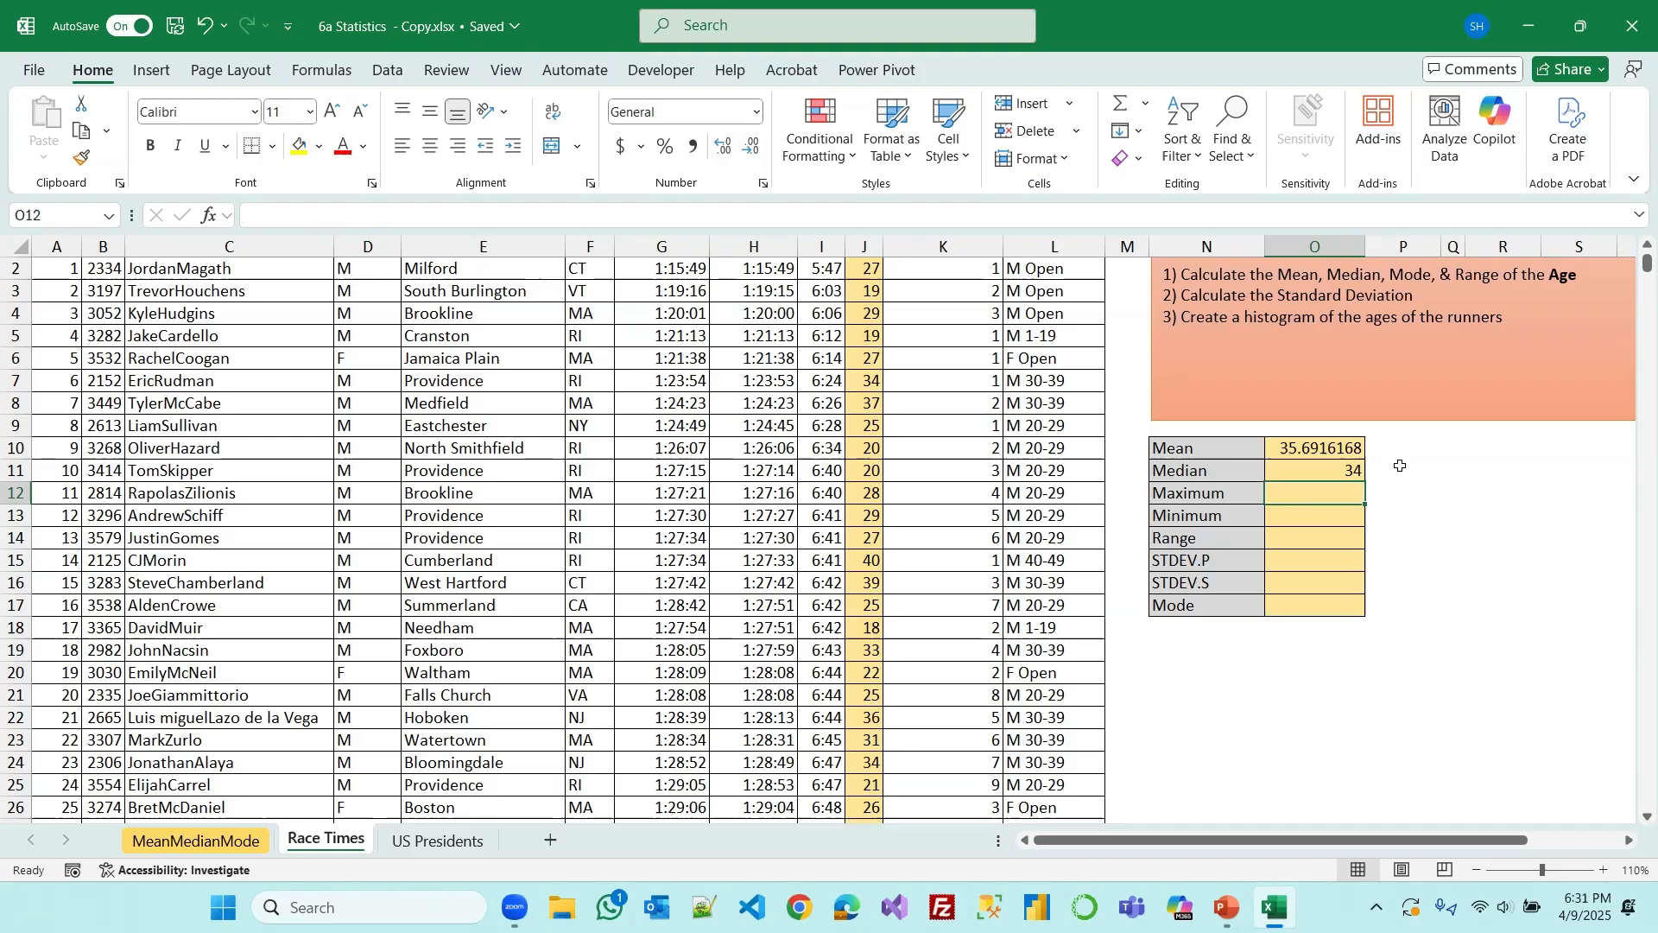
Enter a MAX formula over the named range Age in O12 as the maximum
type("=")
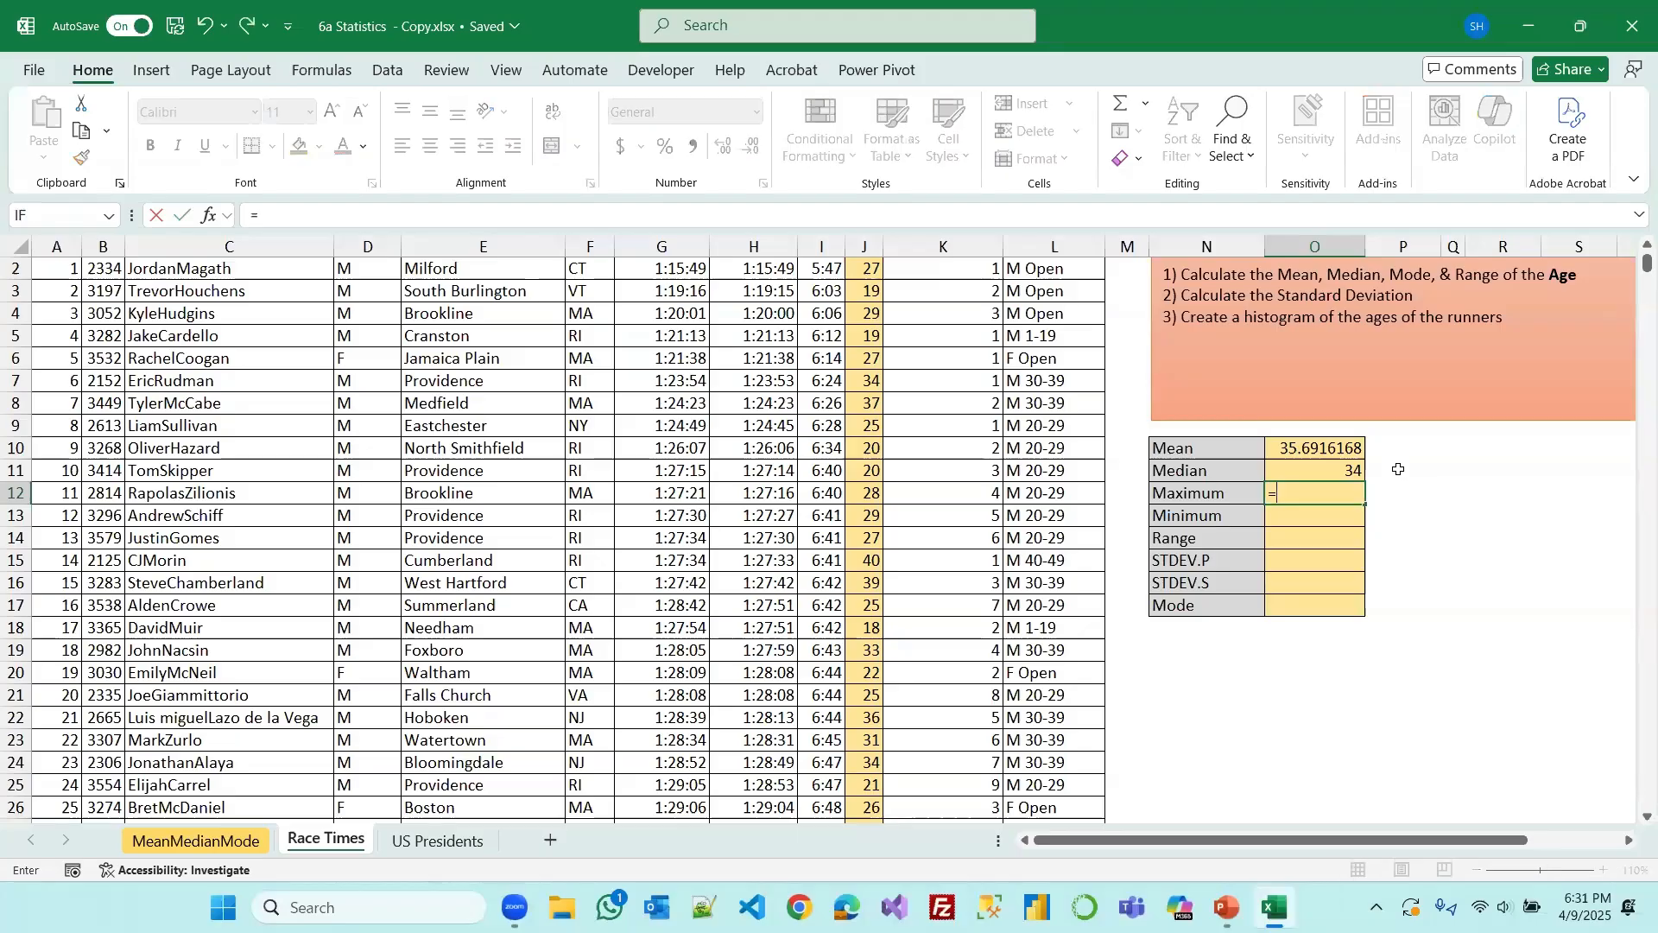
type("max")
key("Tab")
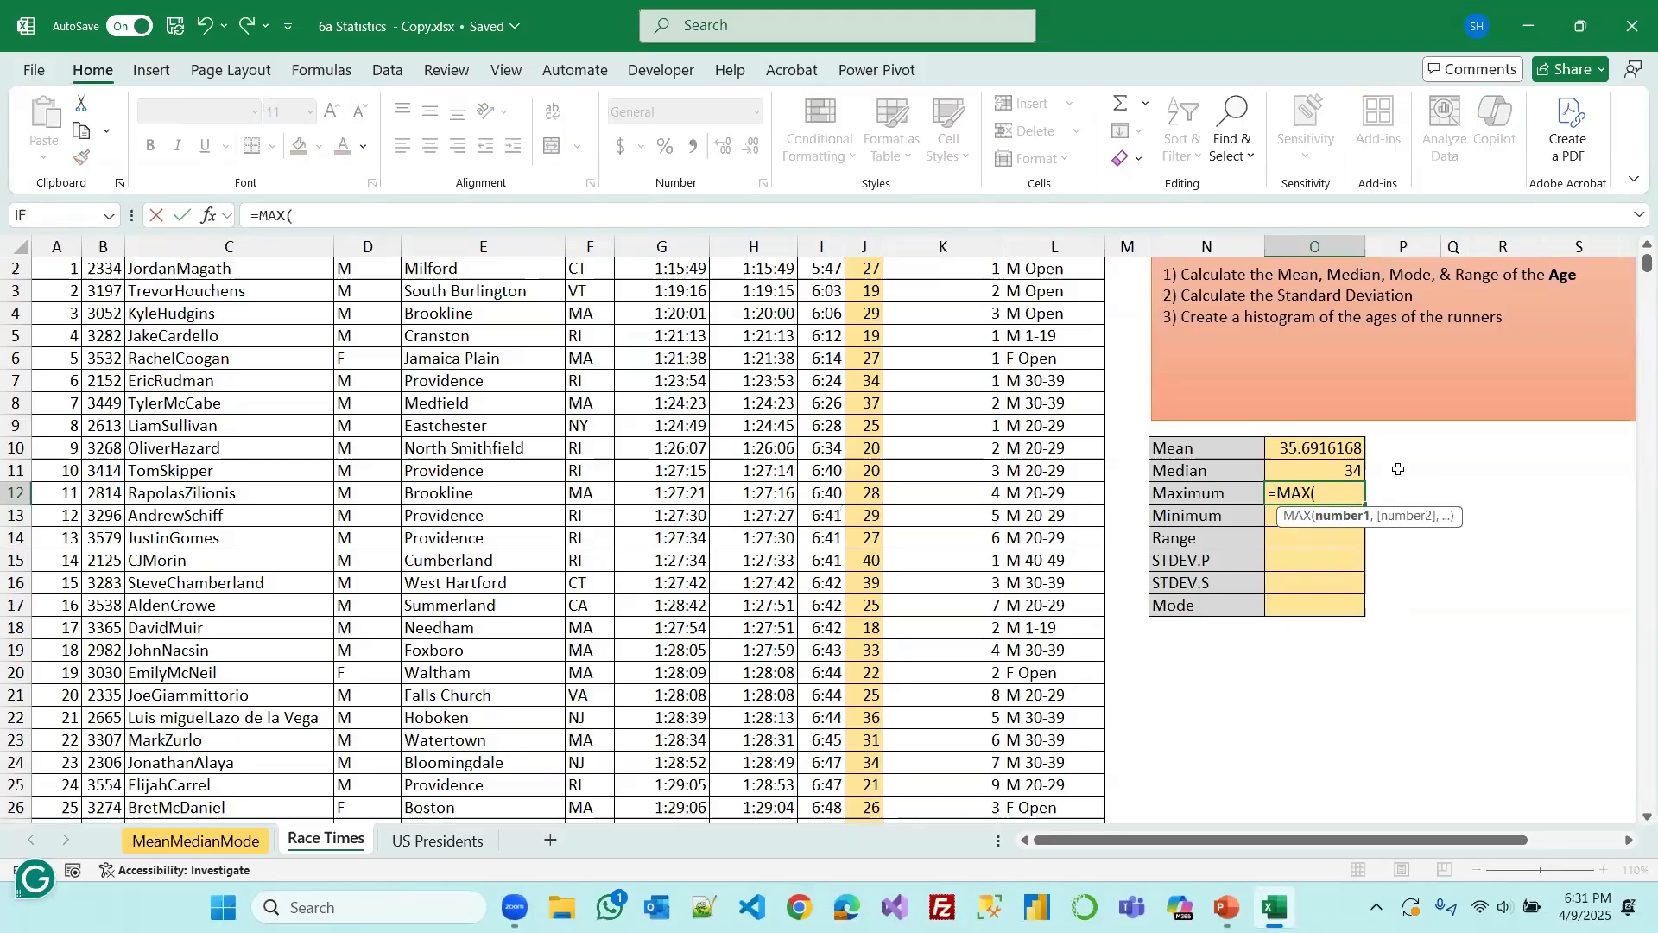
type("J:J")
key("Return")
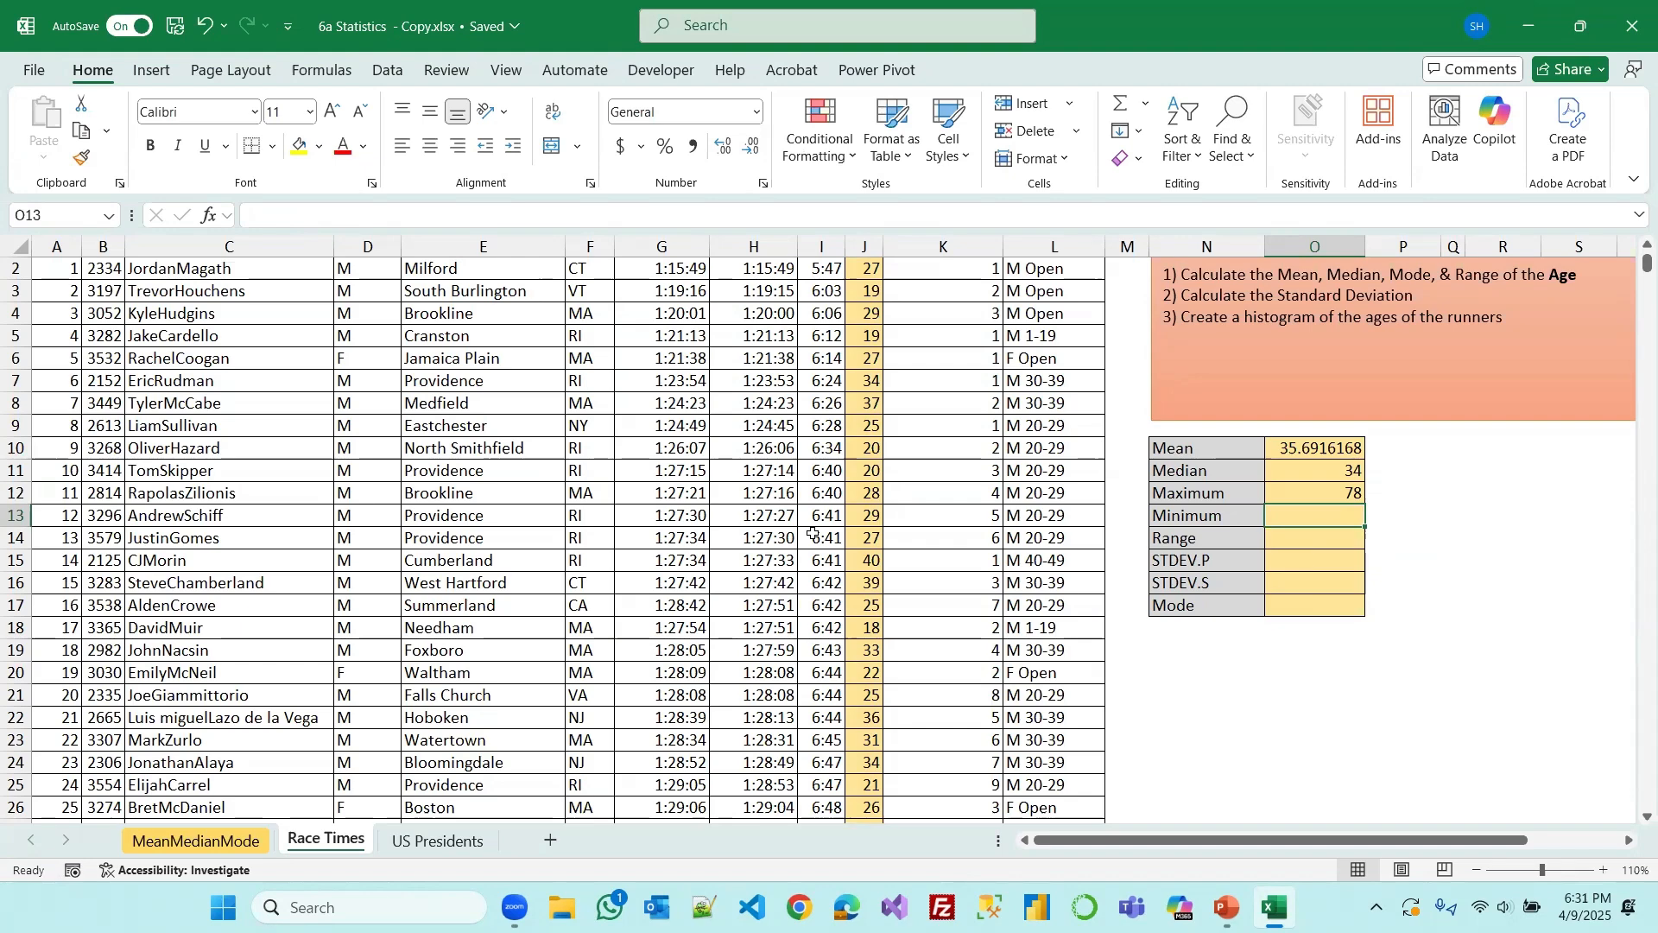
Enter a MIN formula over the named range Age in O13 as the minimum
type("=")
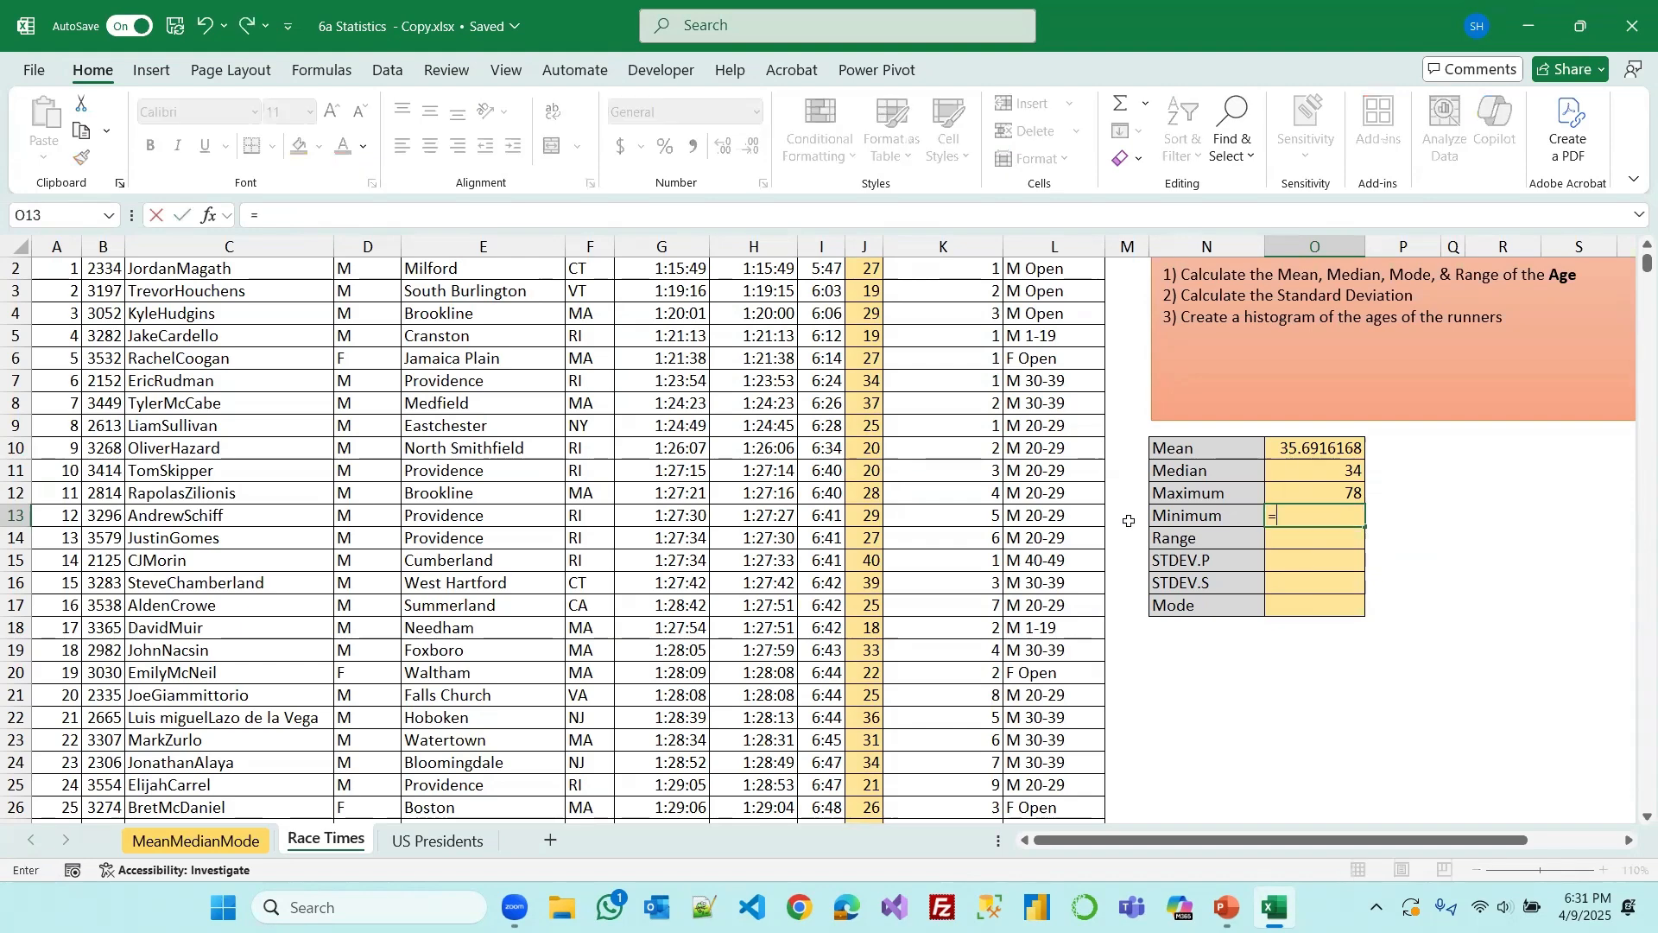
type("min")
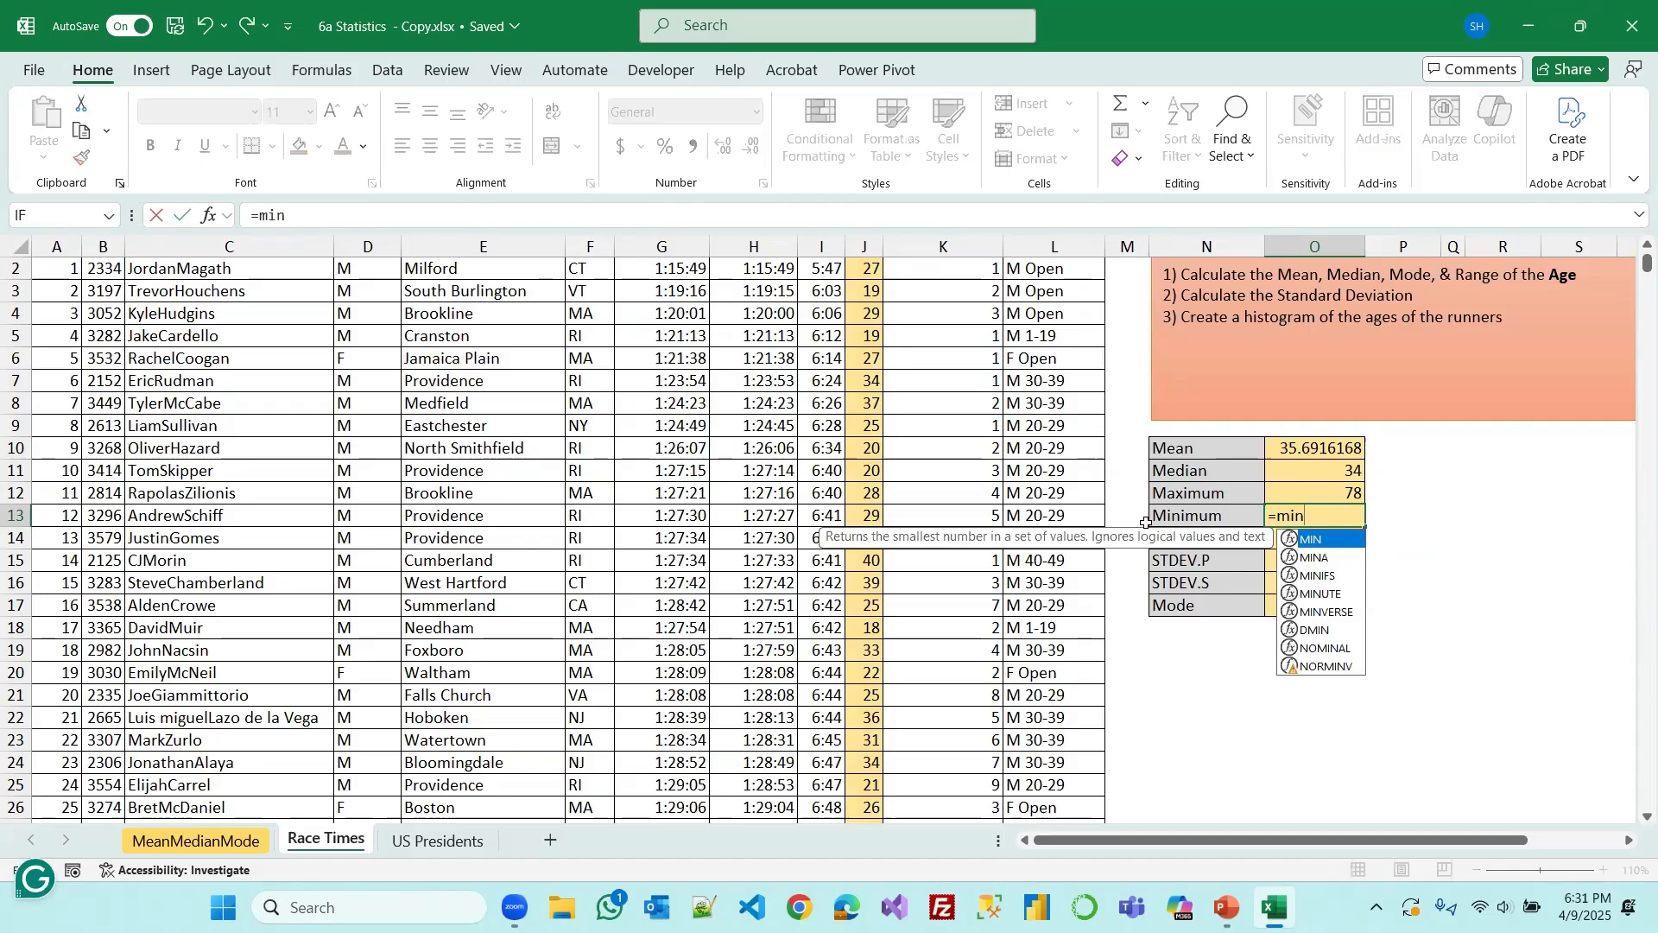
key("Tab")
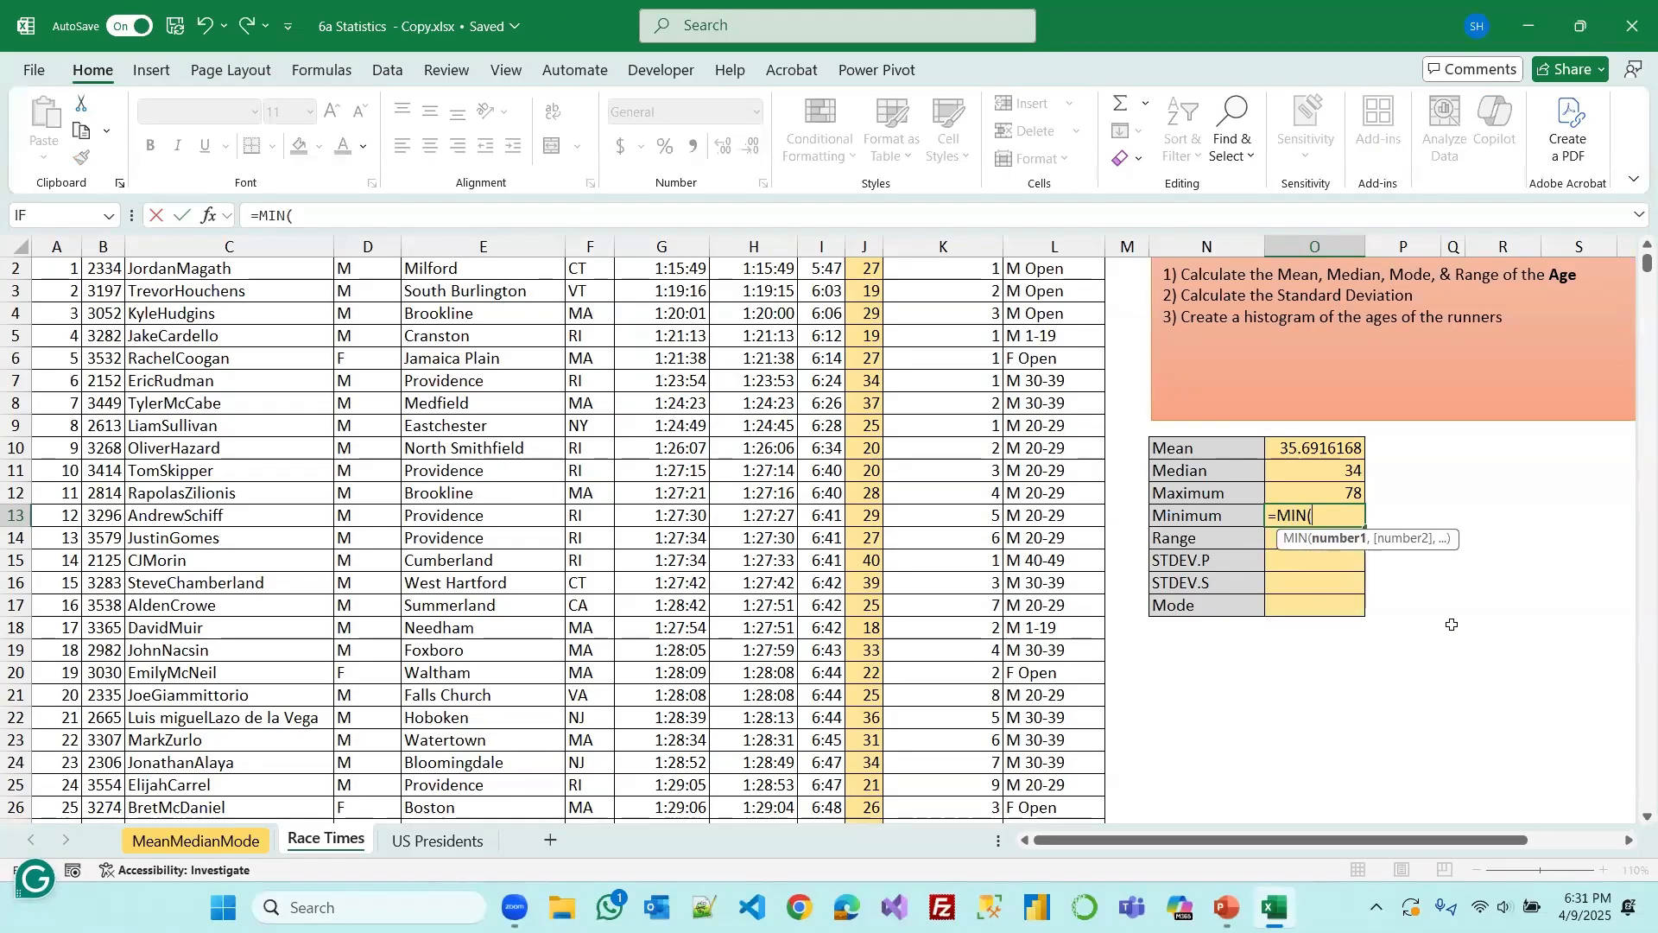
type("age")
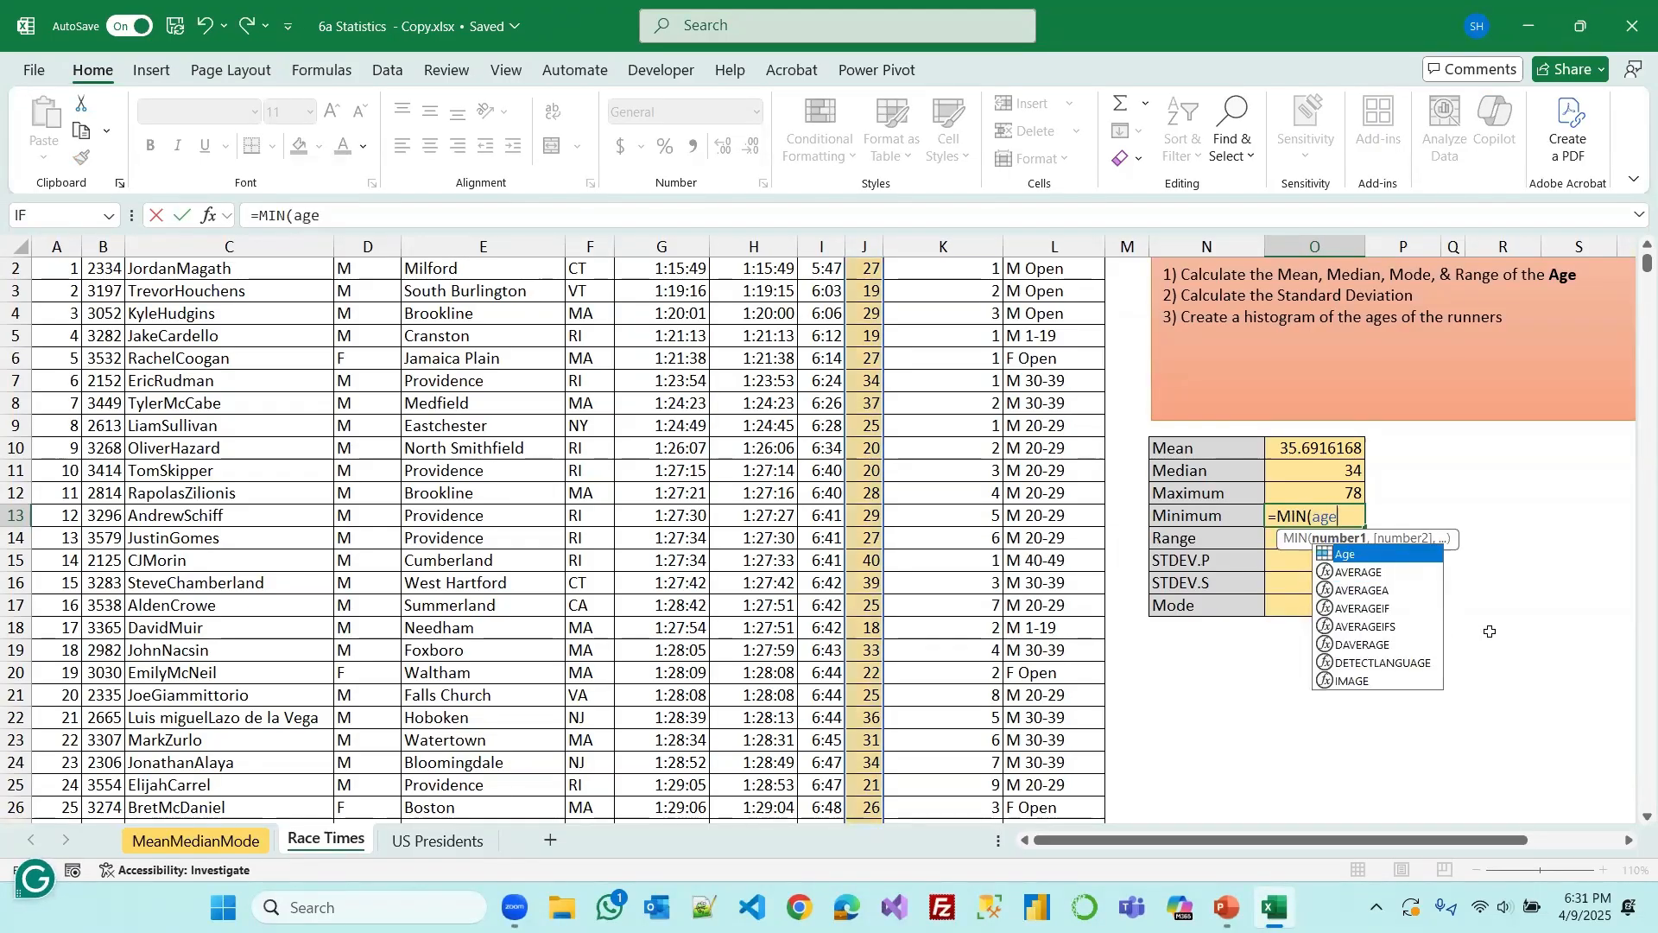
key("Tab")
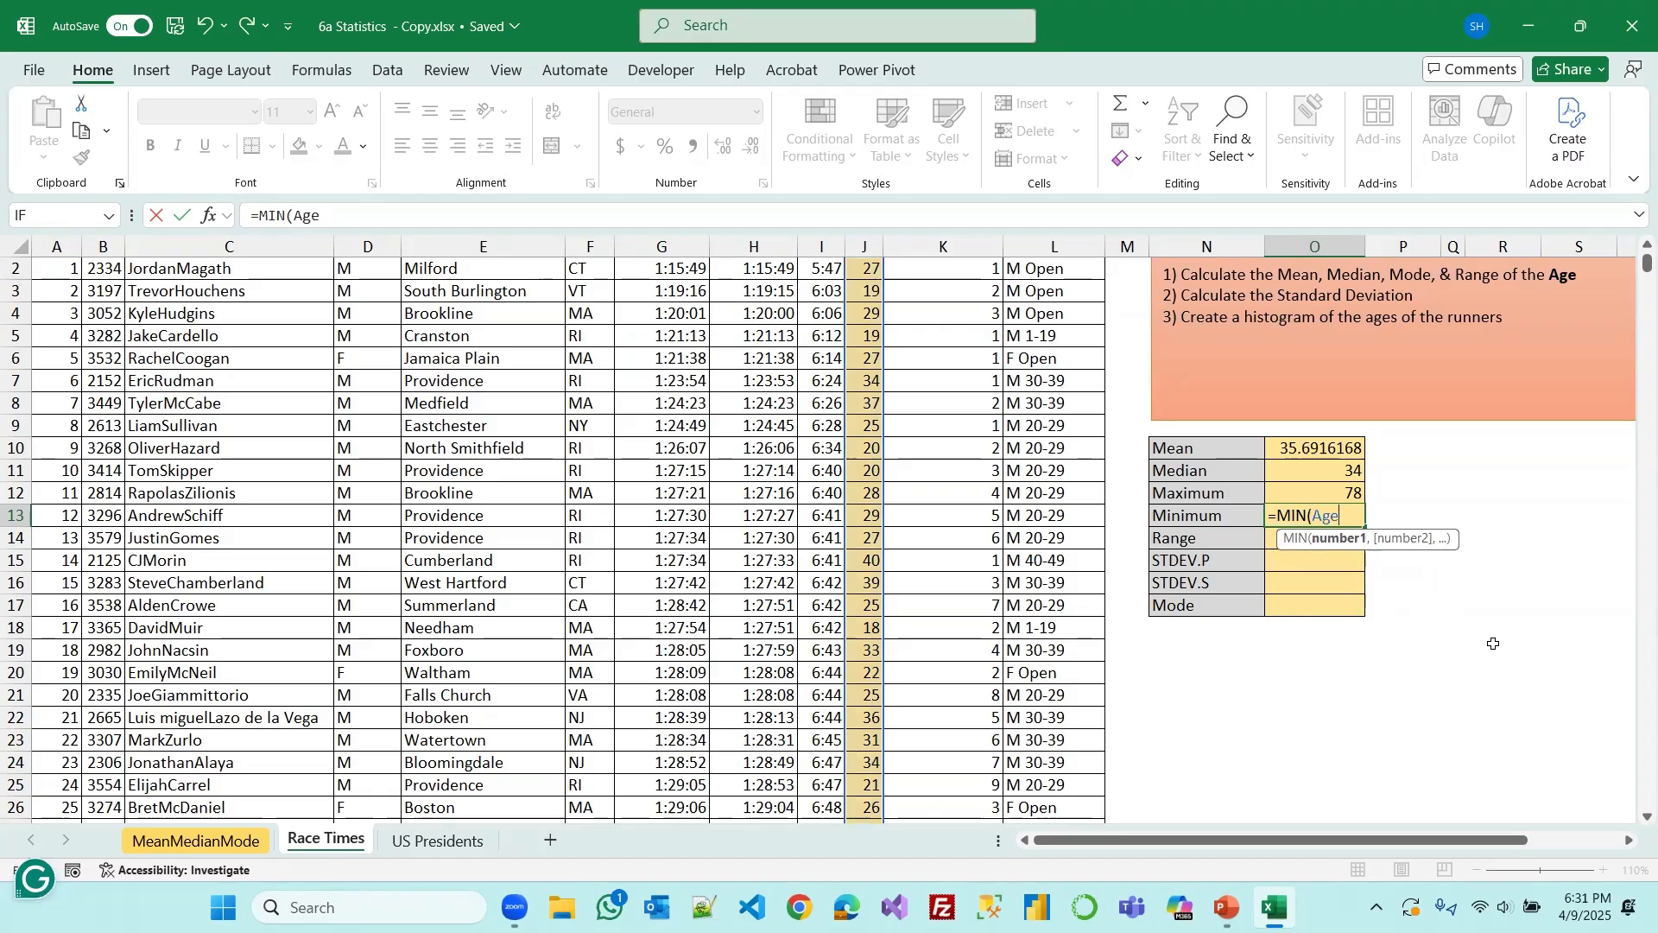
key("Return")
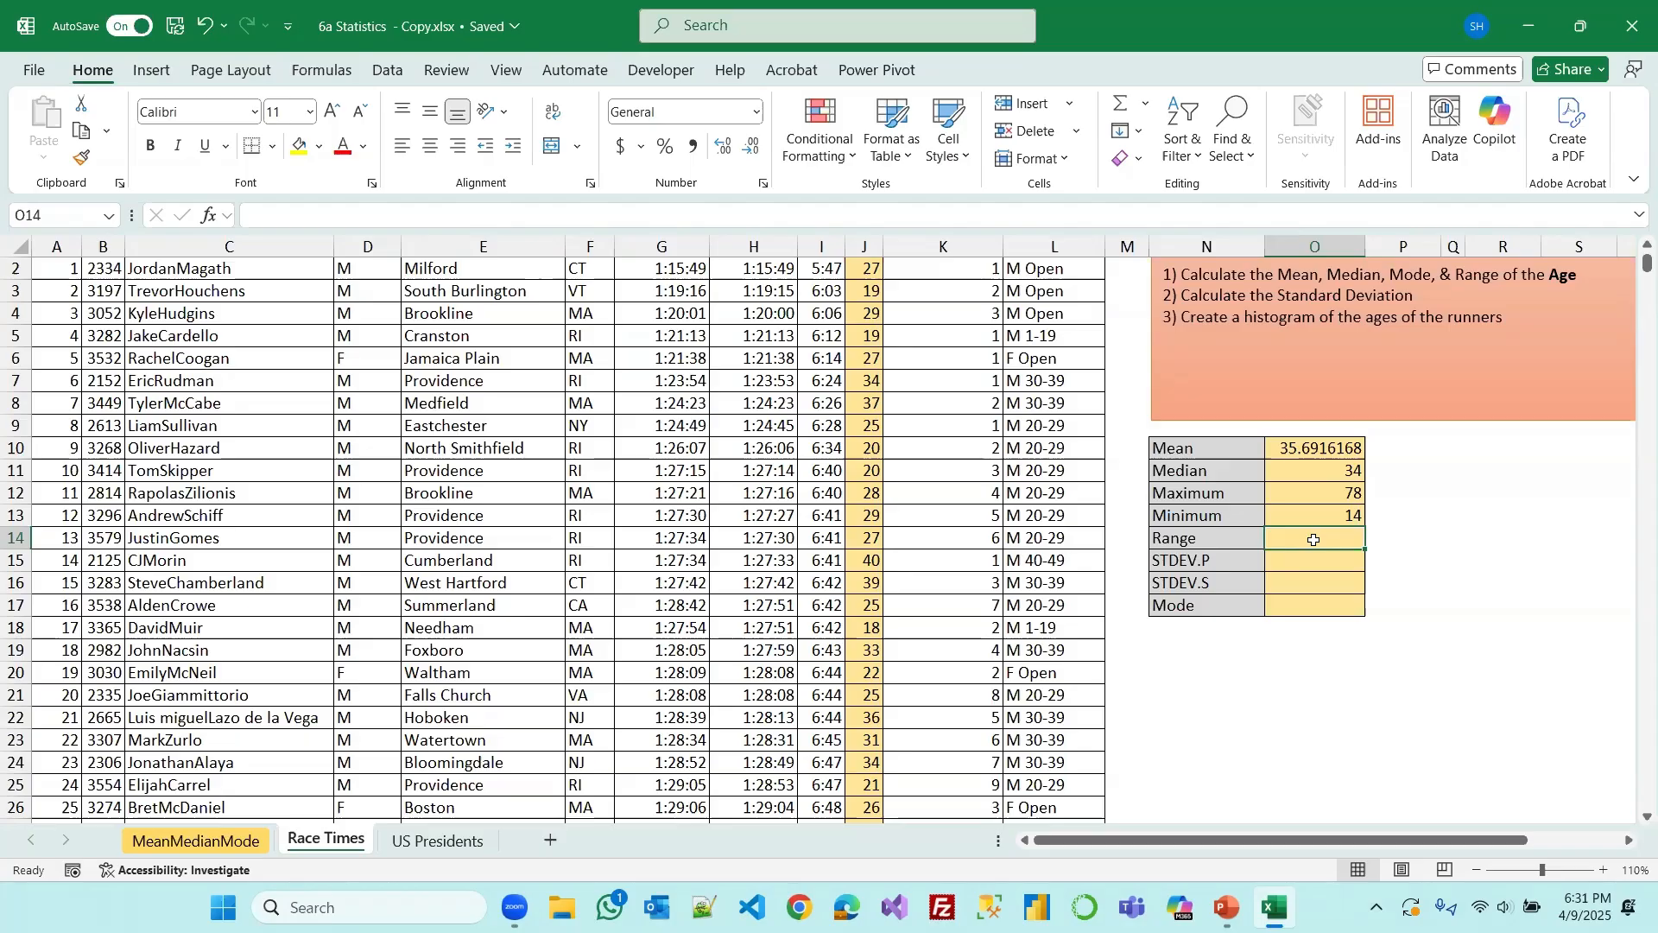
left_click(1326, 495)
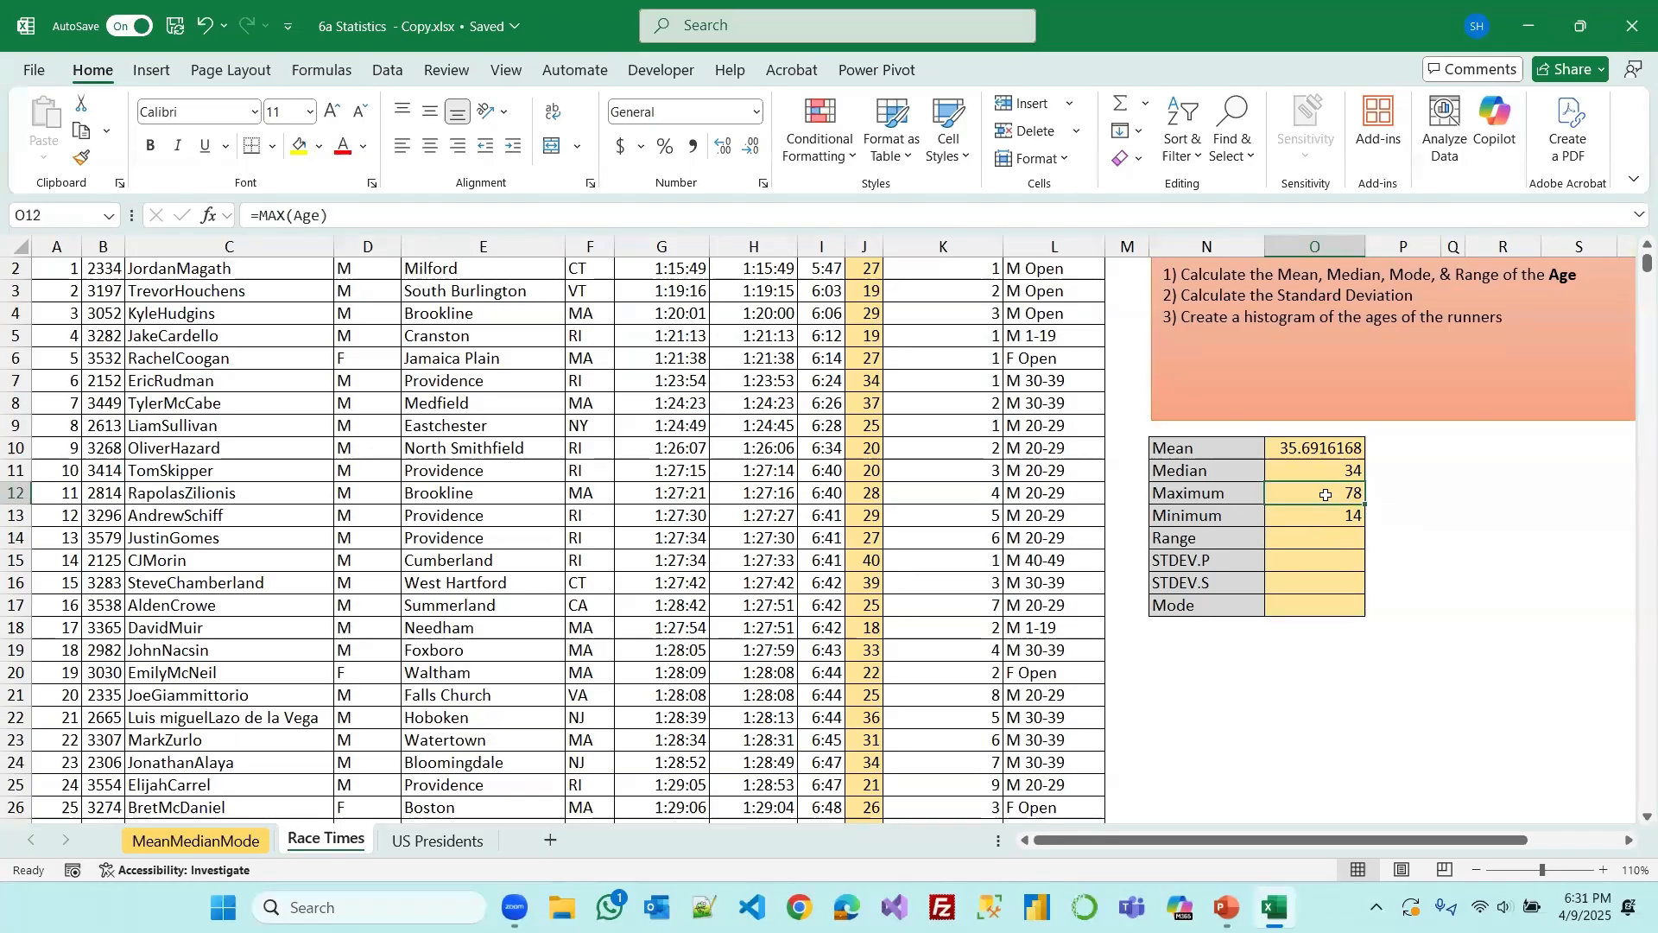
type("-")
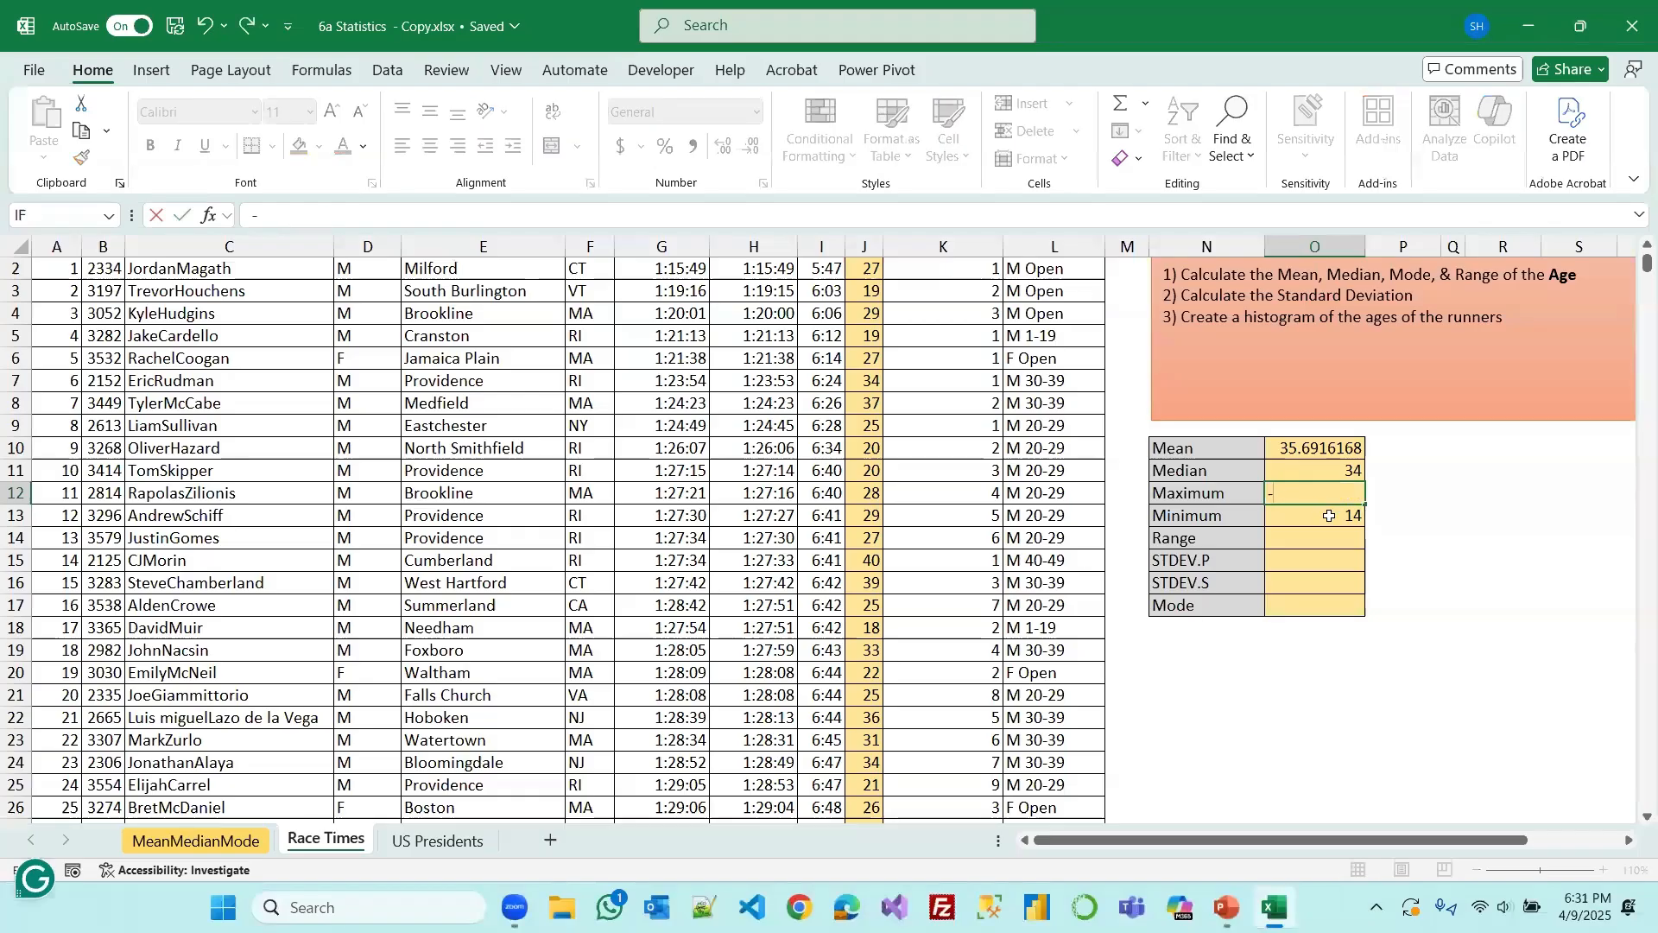
key("BackSpace")
type("=")
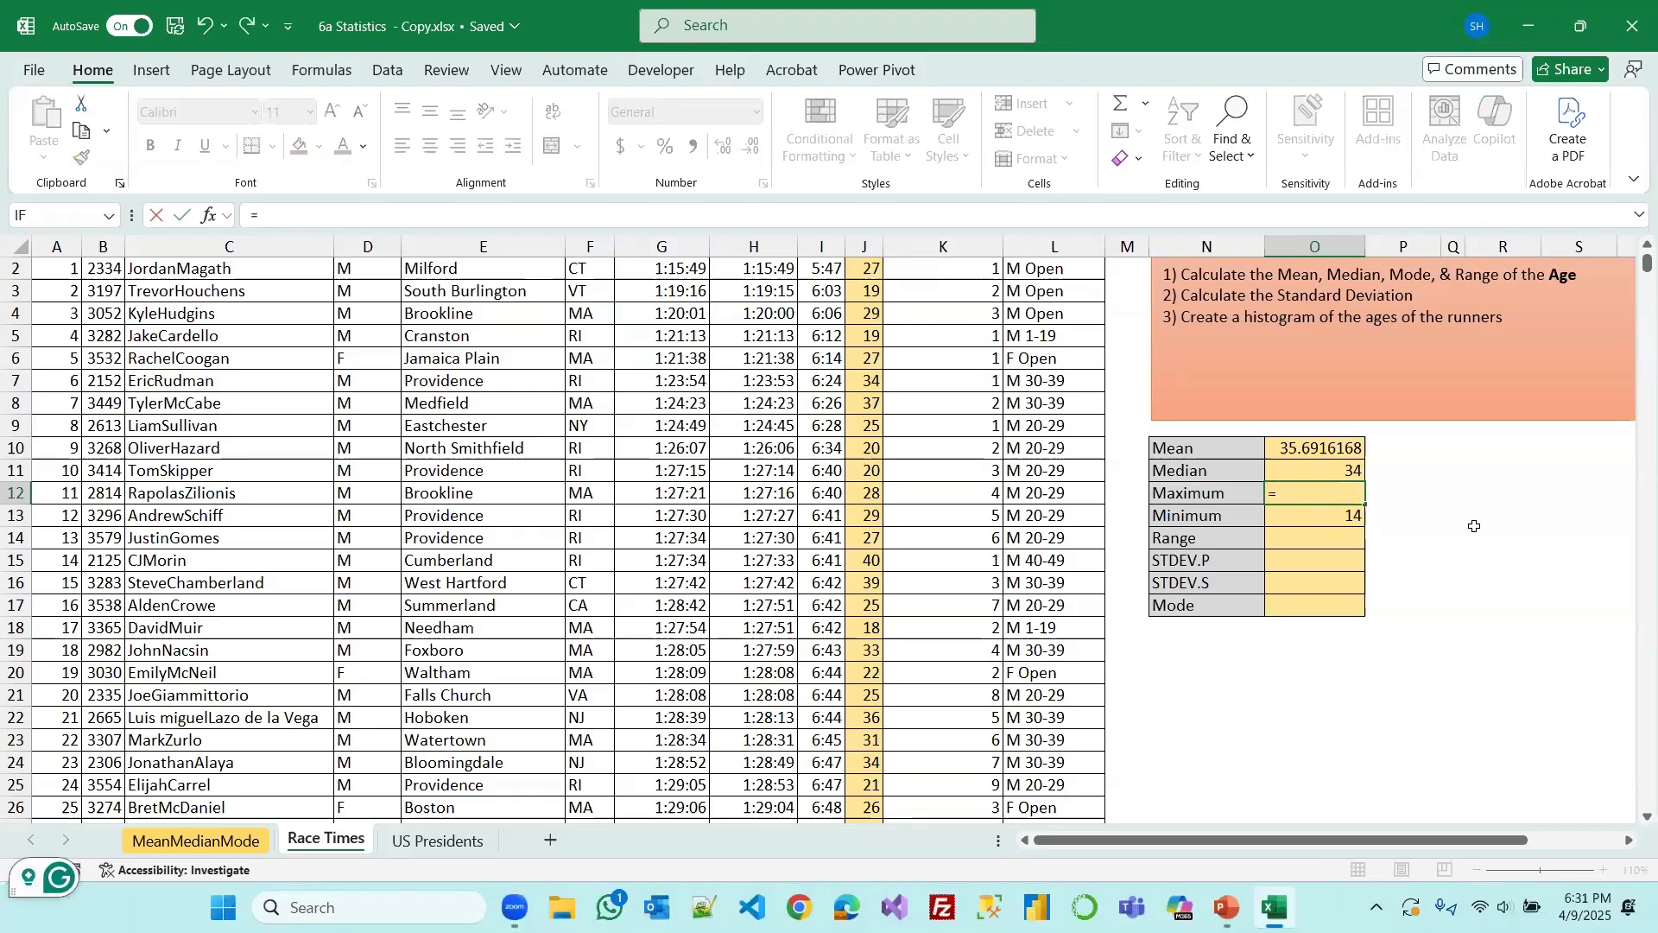
type("max")
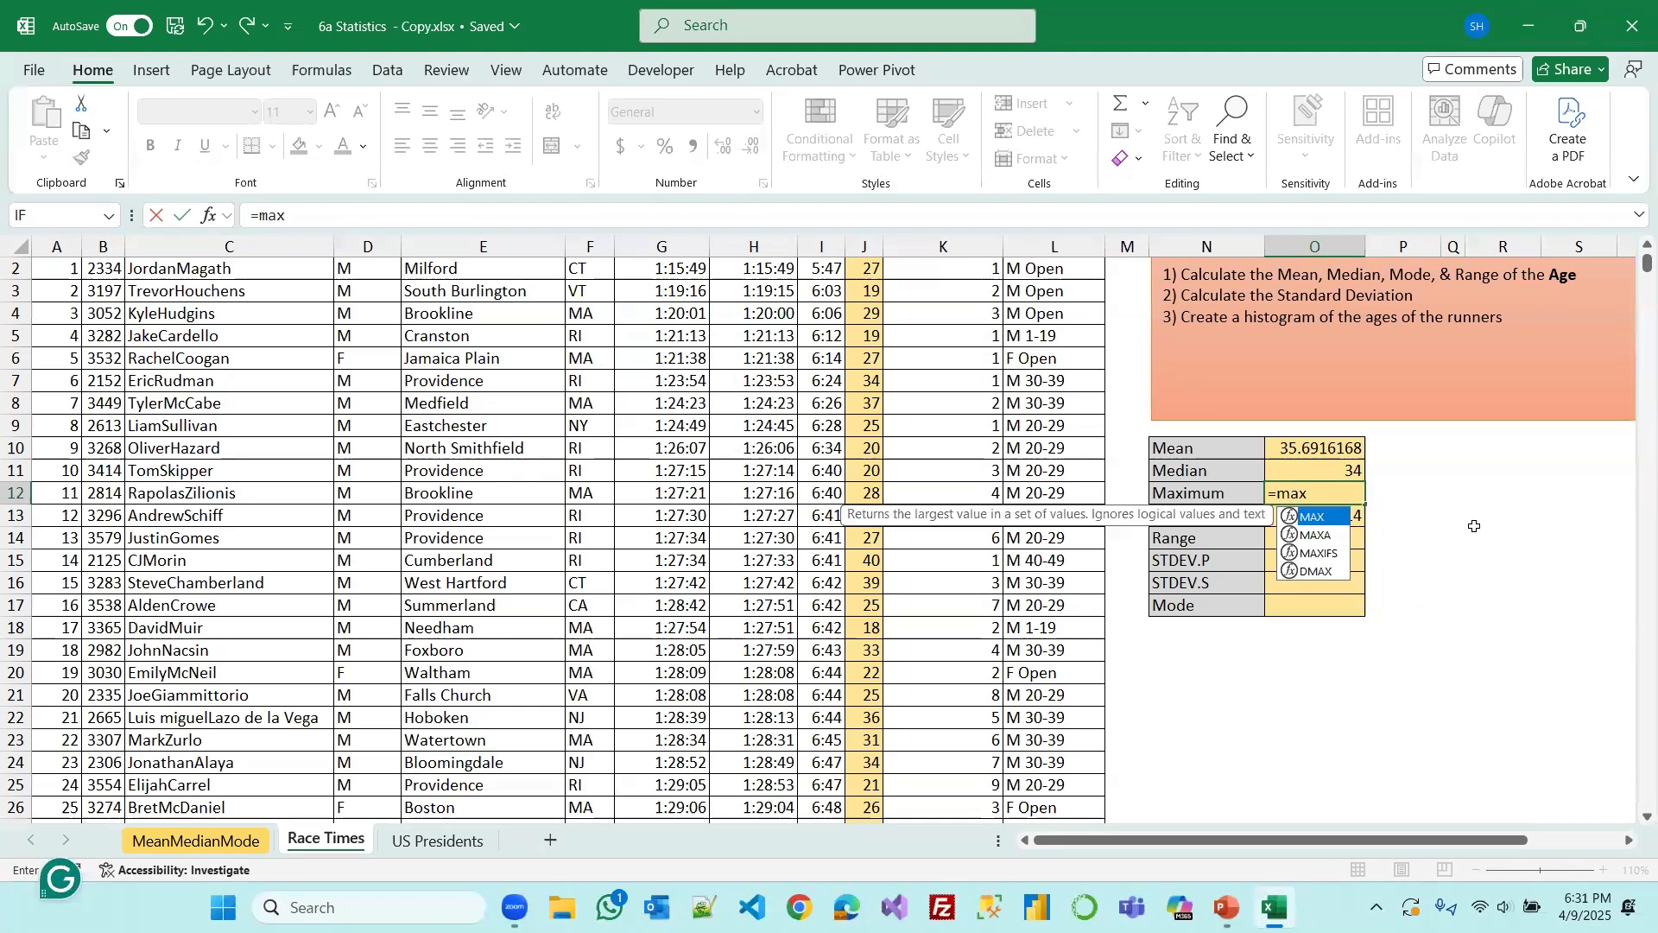
key("Tab")
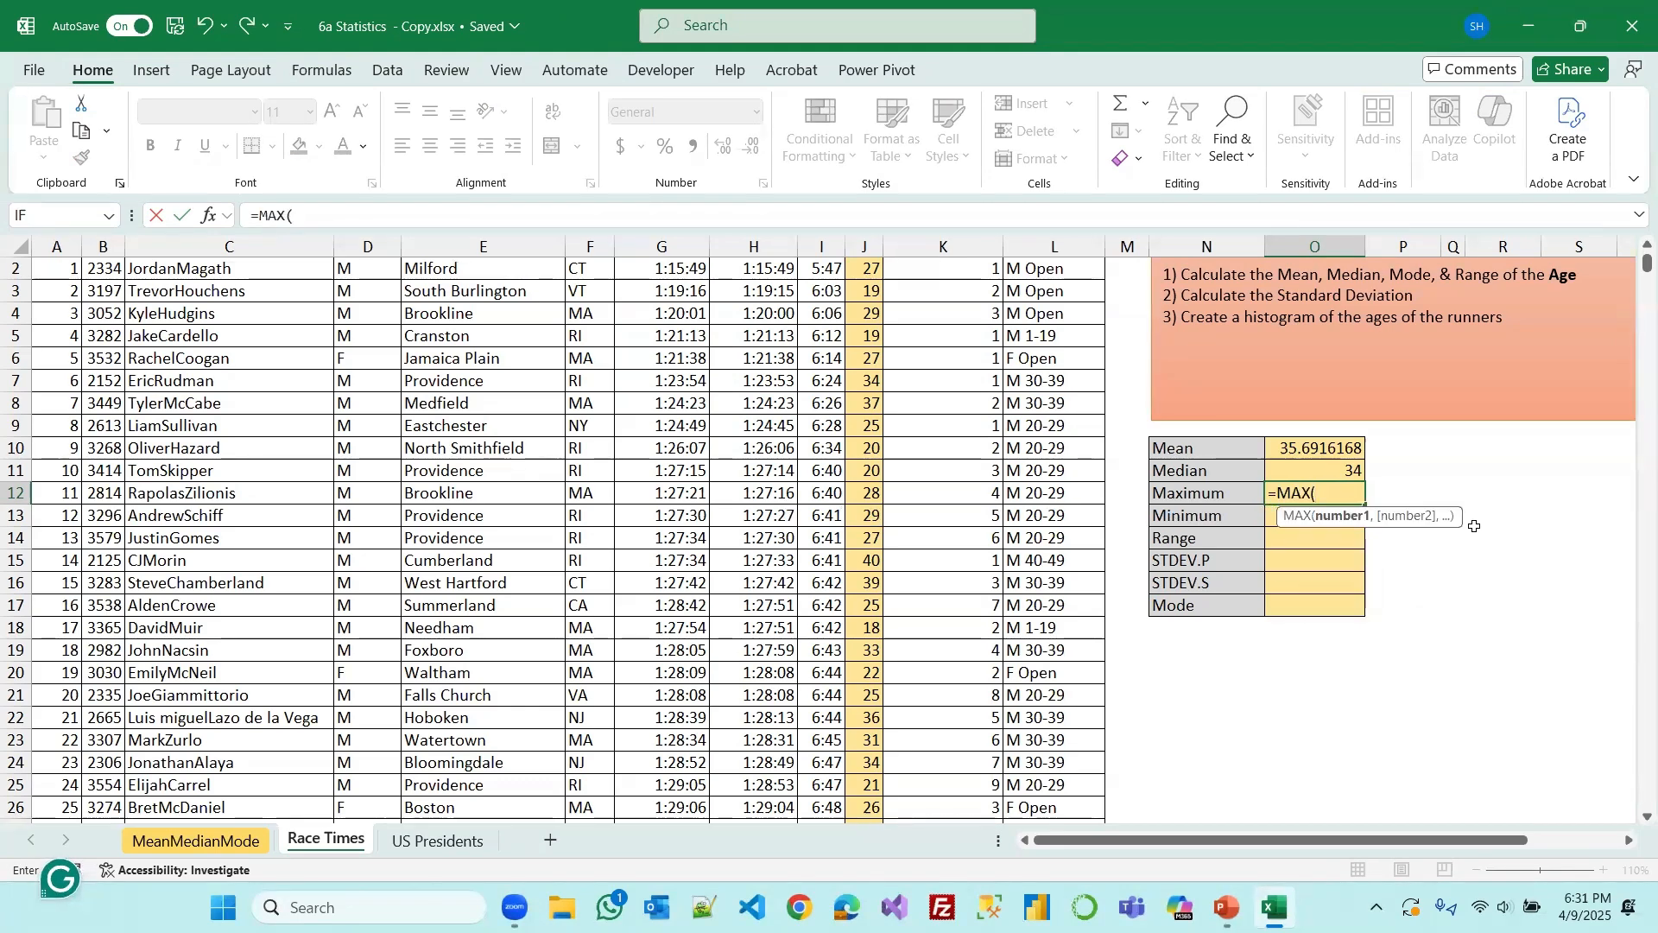
Calculate the age range in O14 by subtracting the minimum in O13 from the maximum in O12
left_click(1321, 540)
type("=")
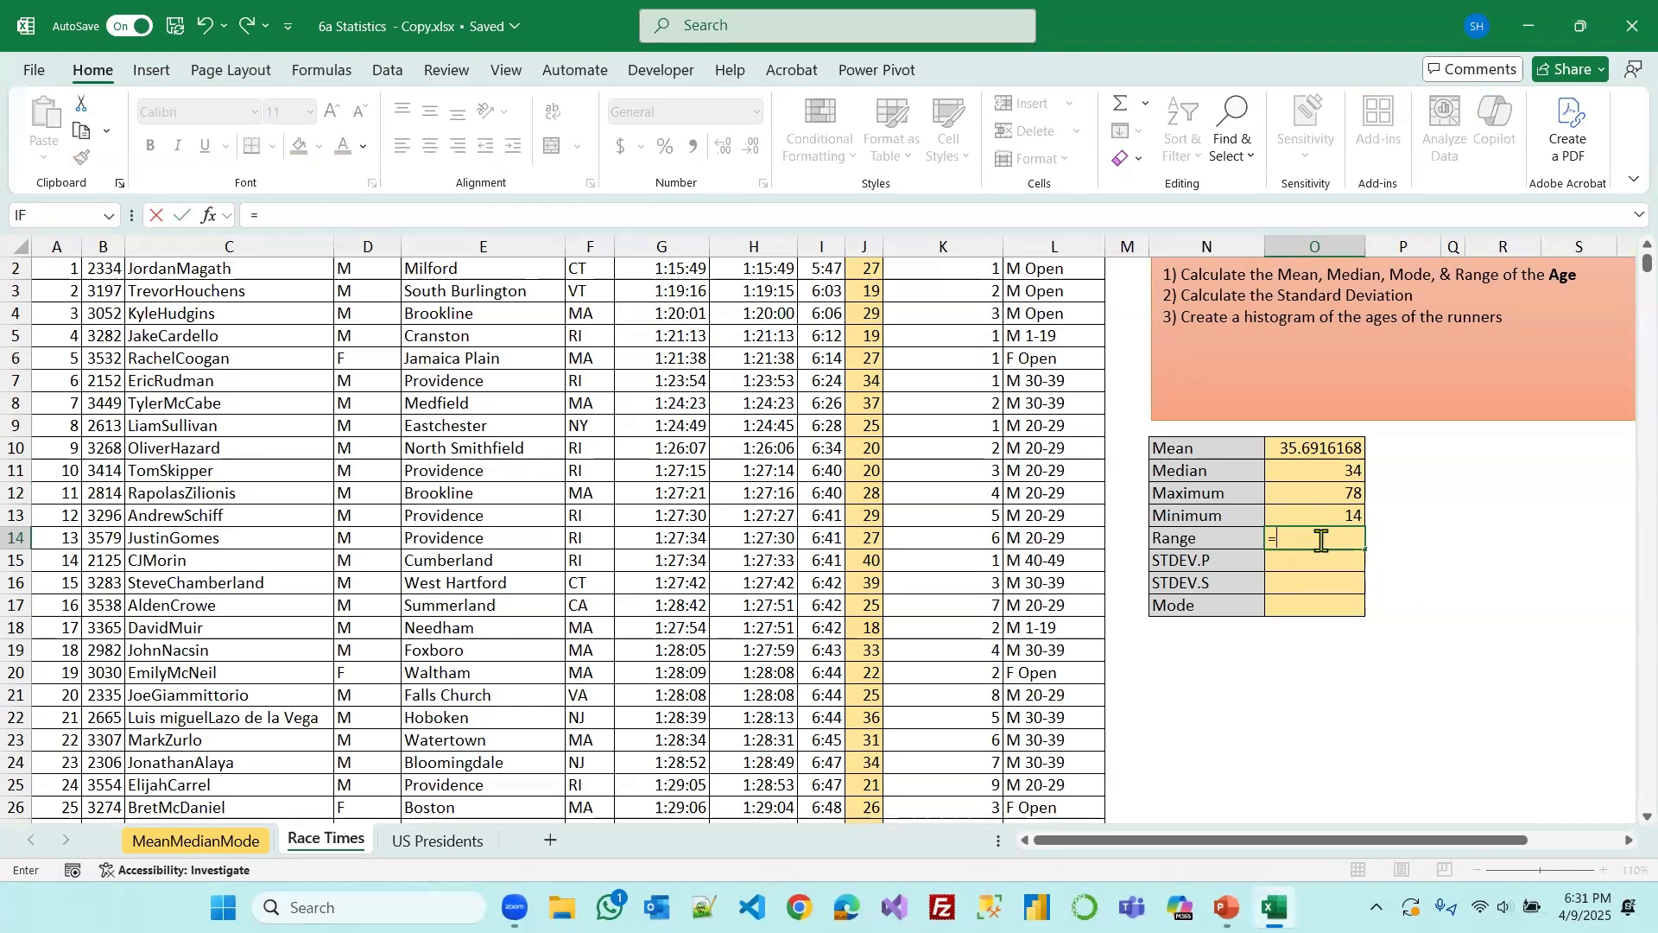
left_click(1325, 493)
type("-")
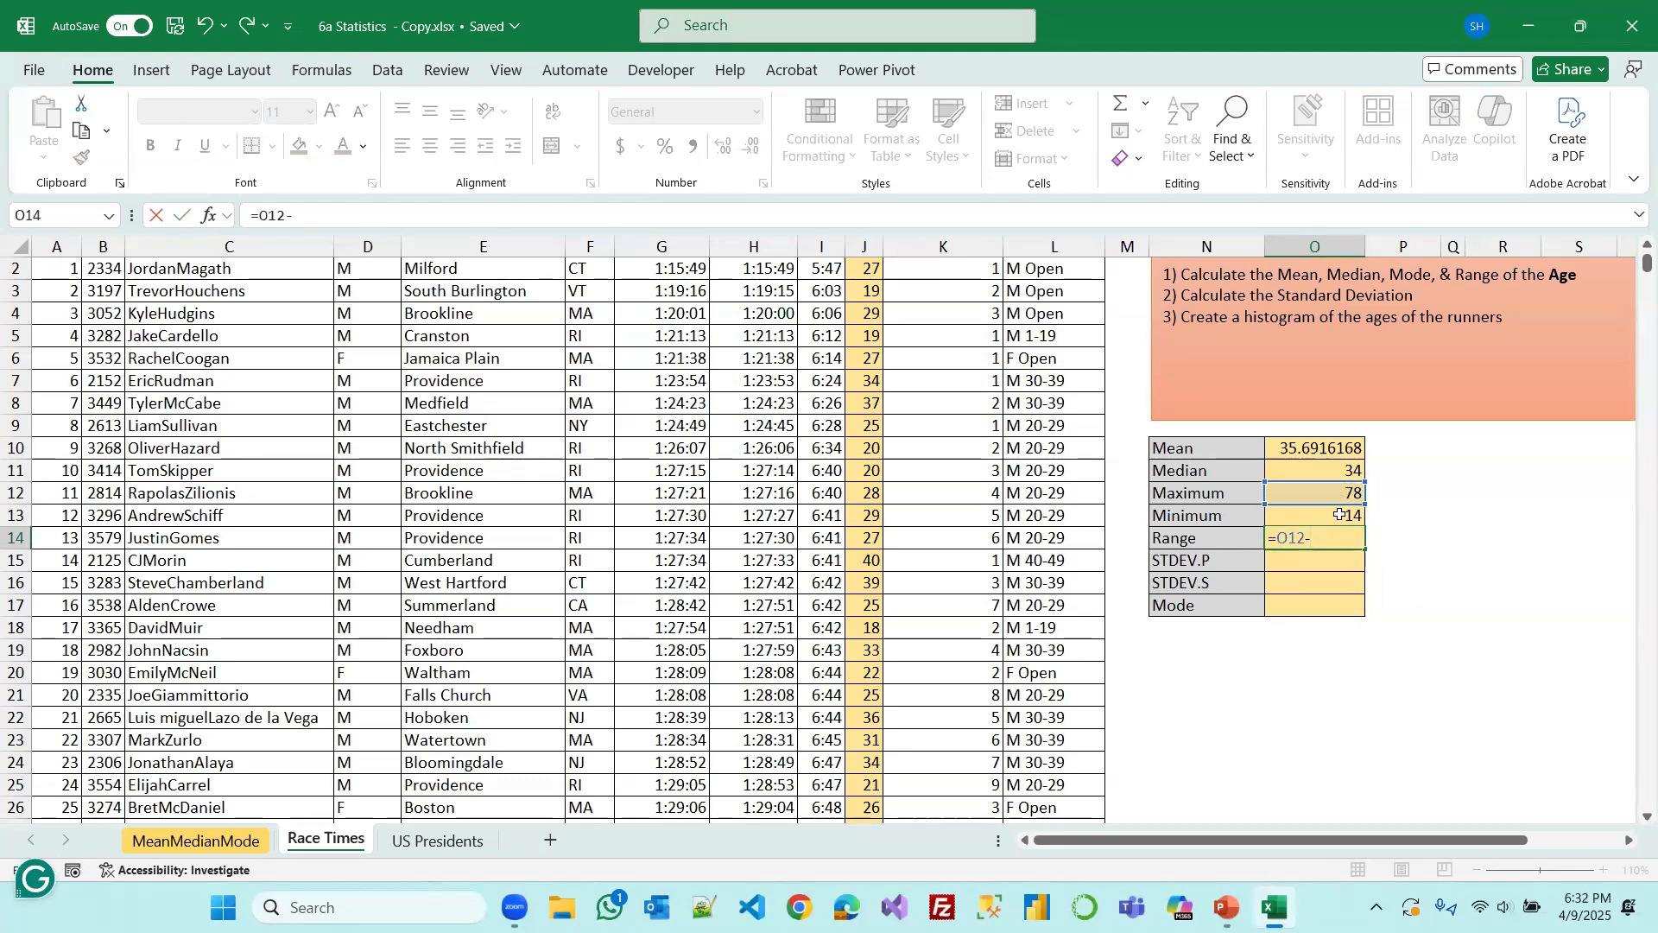
left_click(1340, 515)
key("Return")
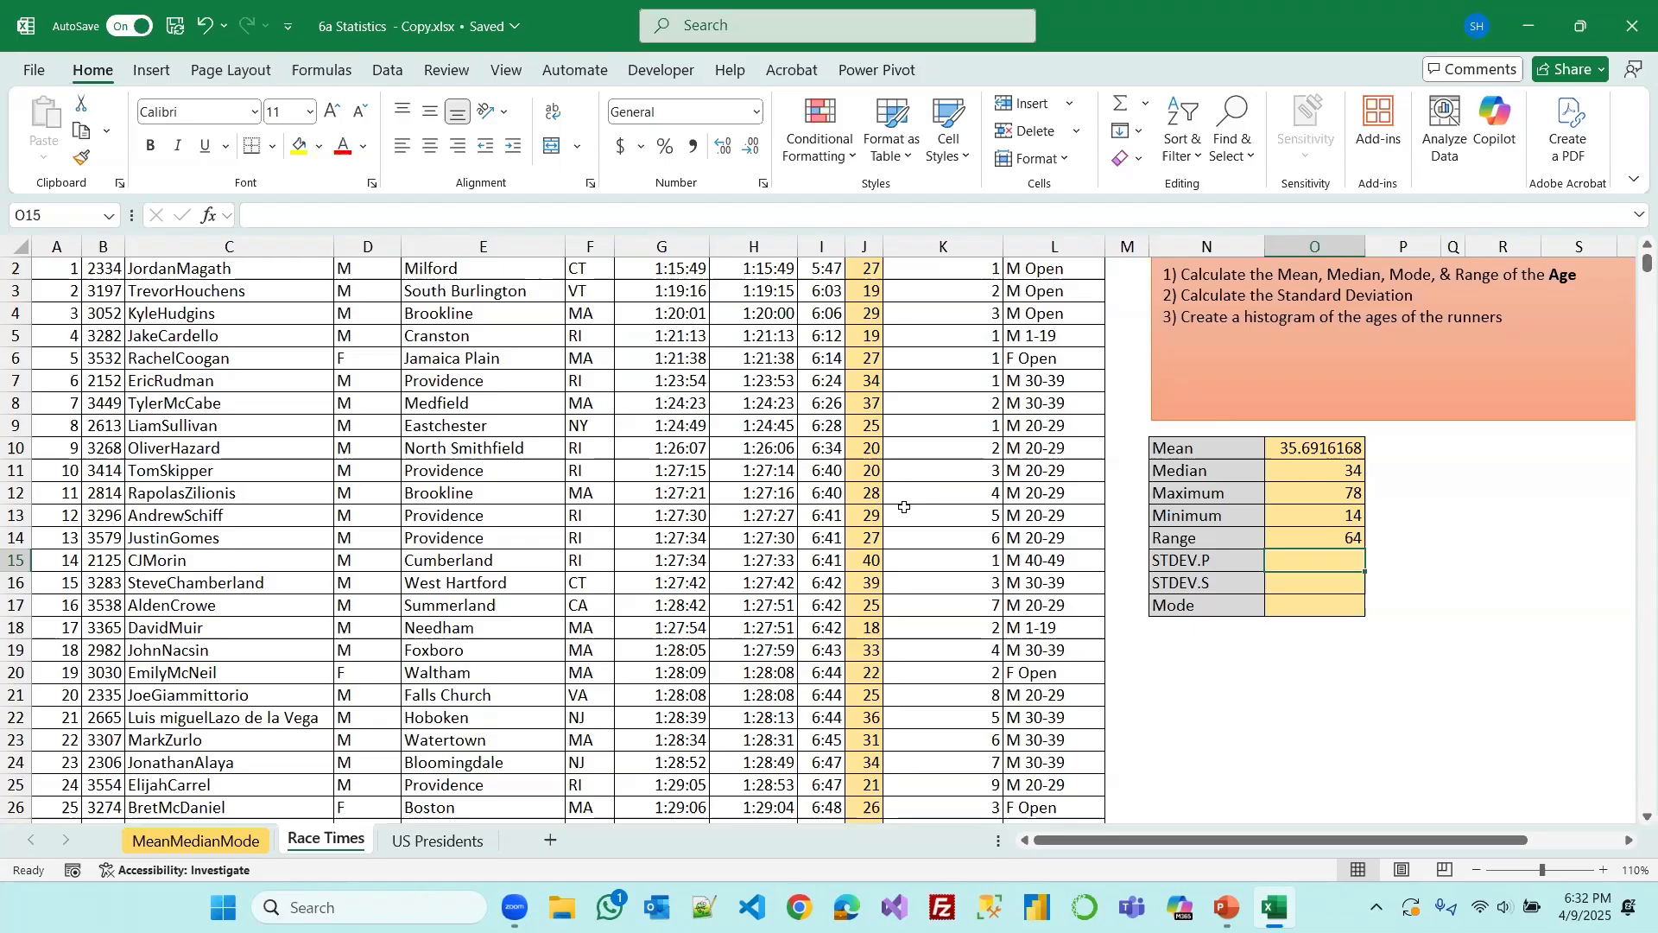
Enter a STDEV.P formula over the named range Age in O15 as the population standard deviation
scroll(904, 507, "up", 1)
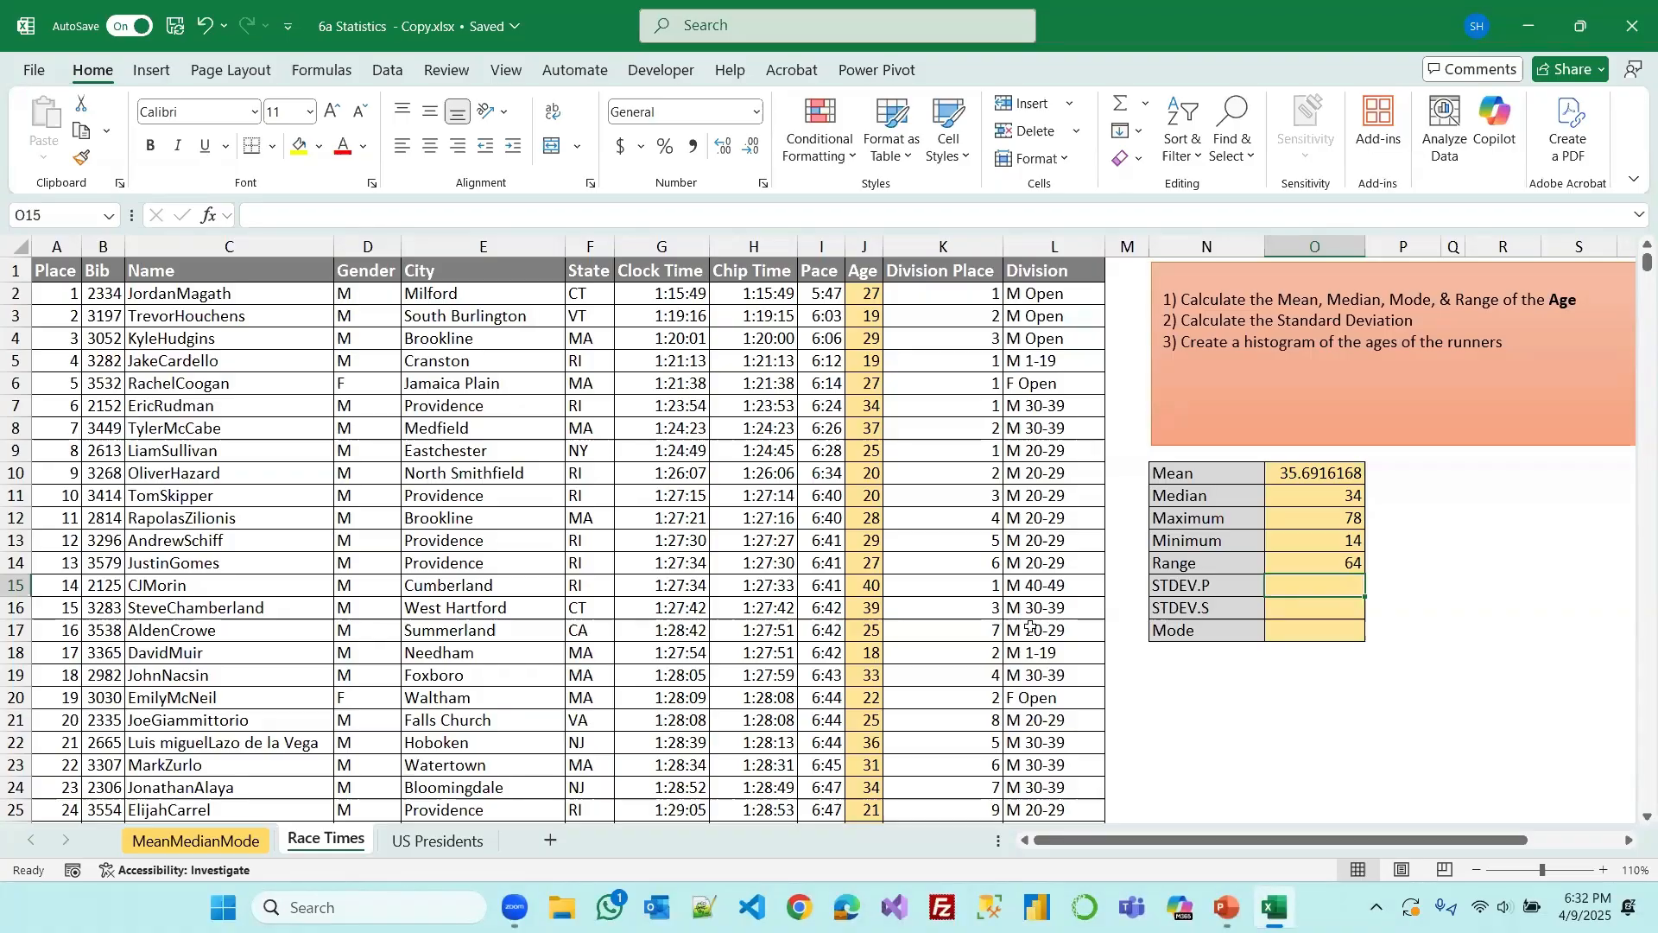
left_click(1212, 606)
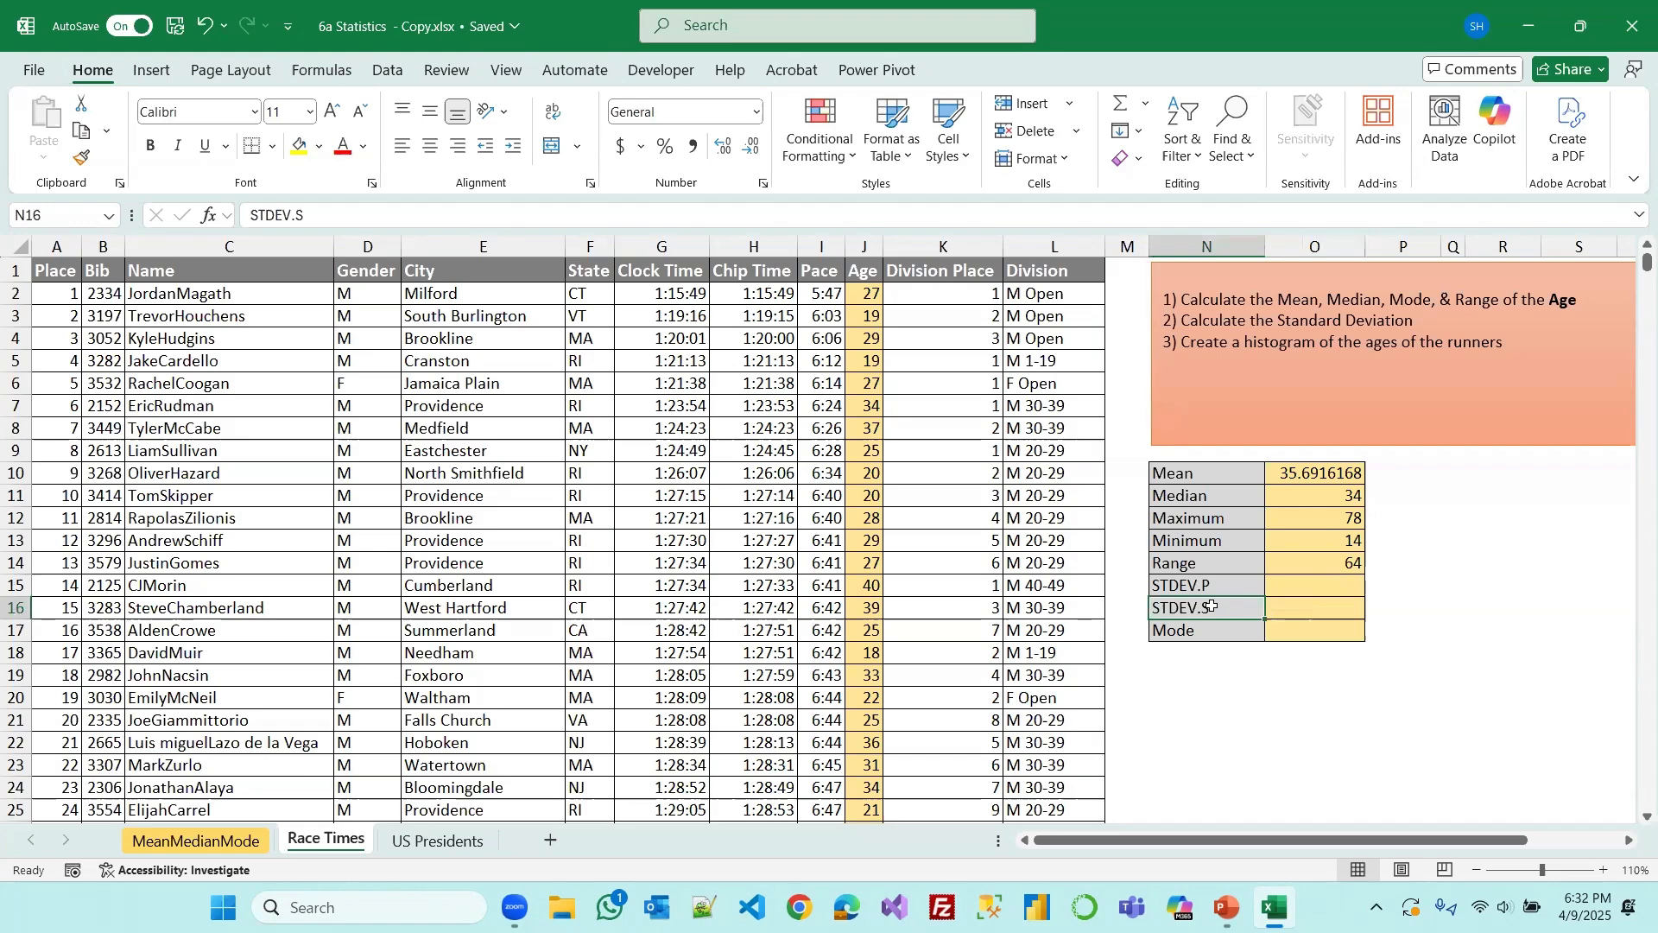
left_click(1215, 588)
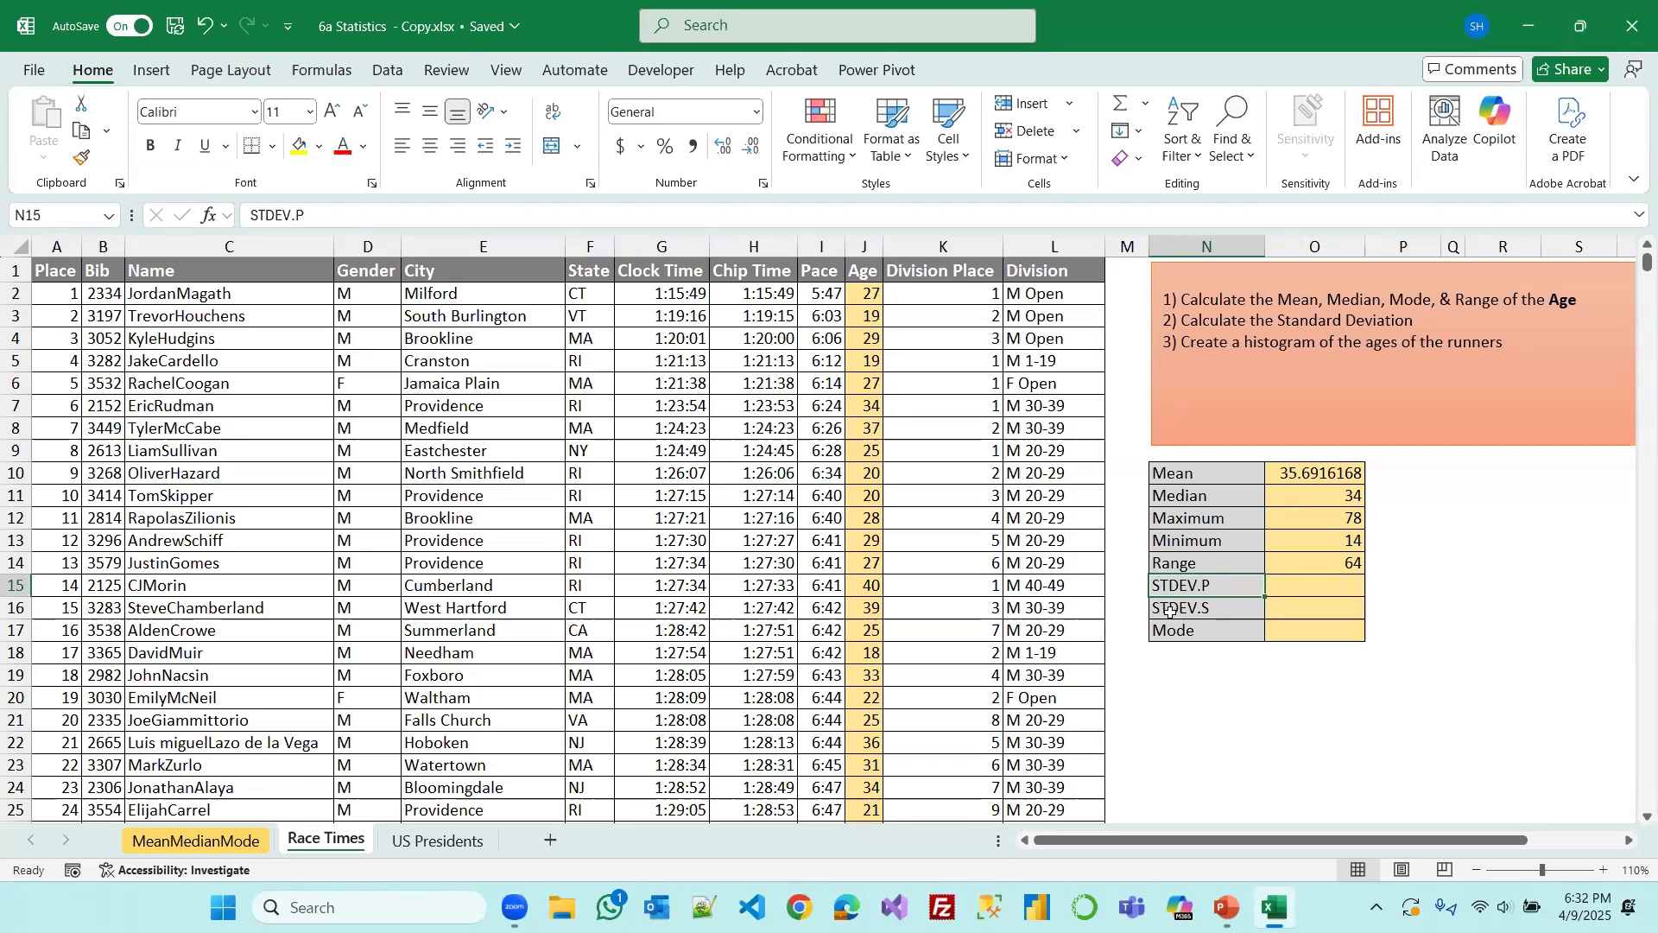
left_click(1317, 587)
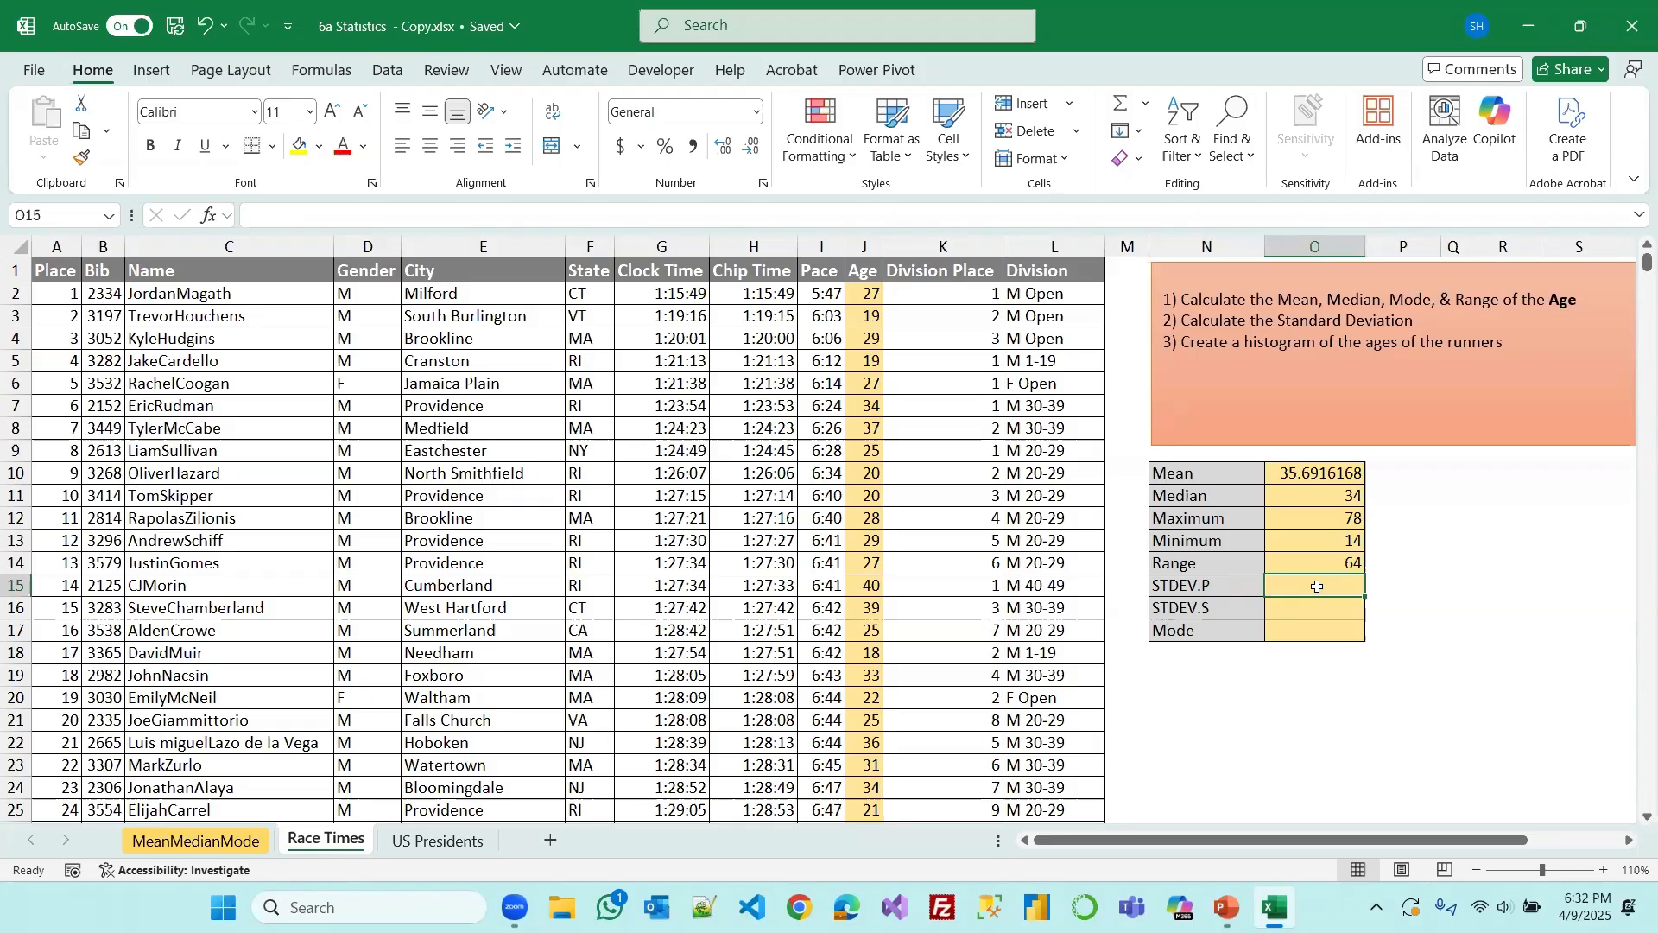
type("=st")
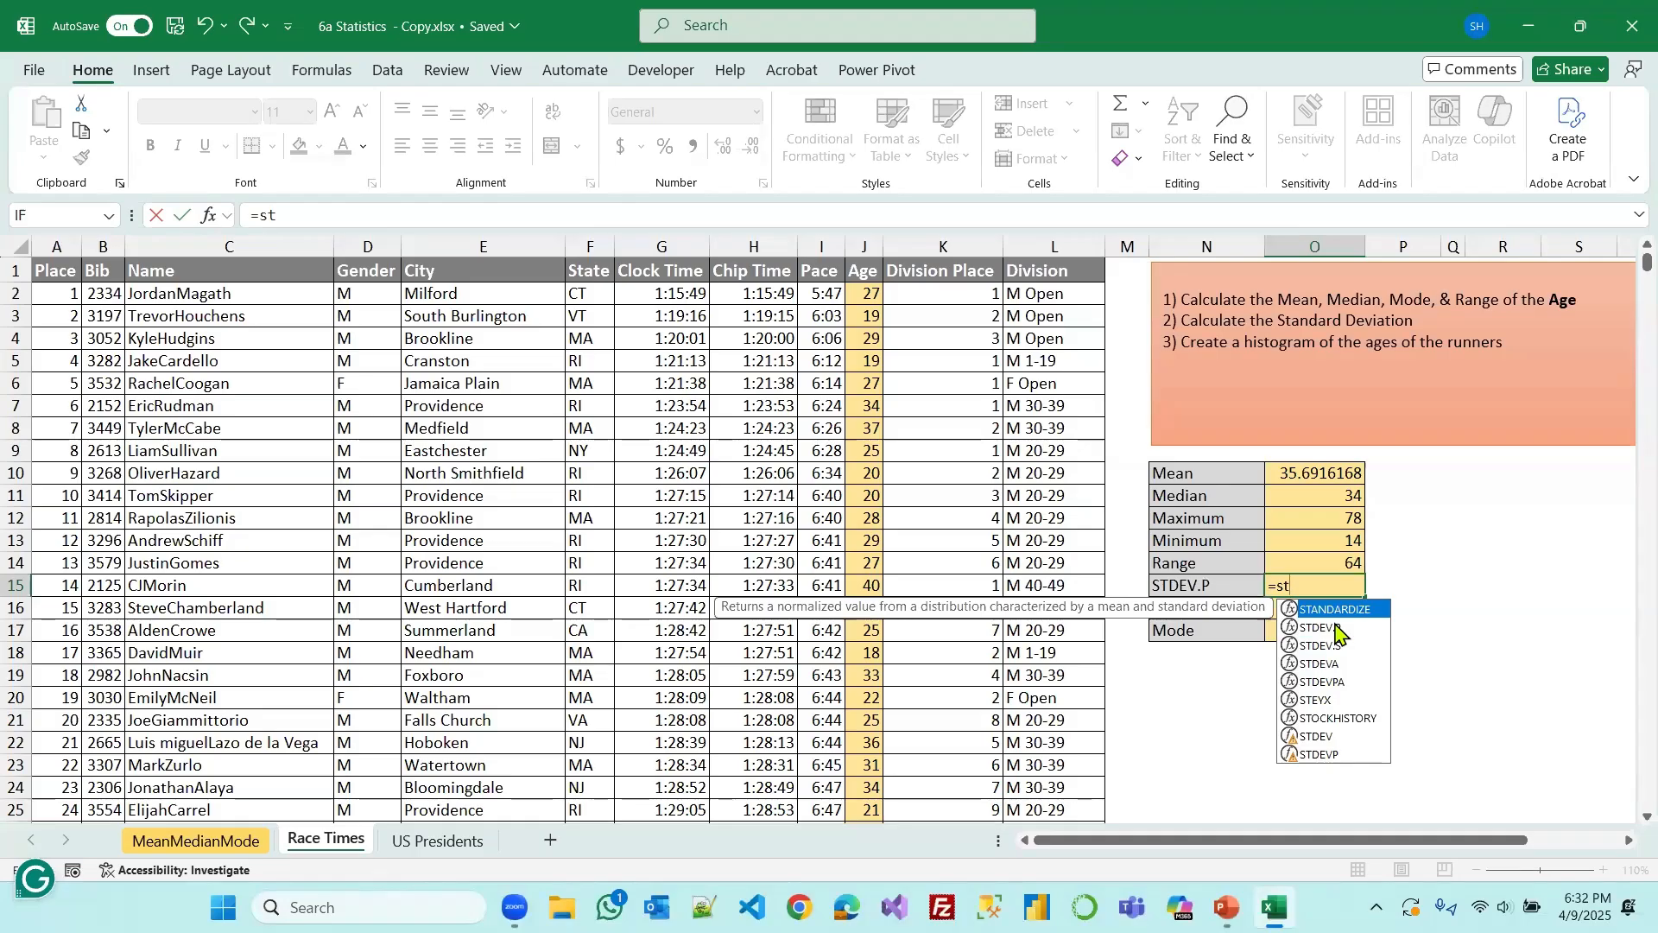
double_click(1334, 627)
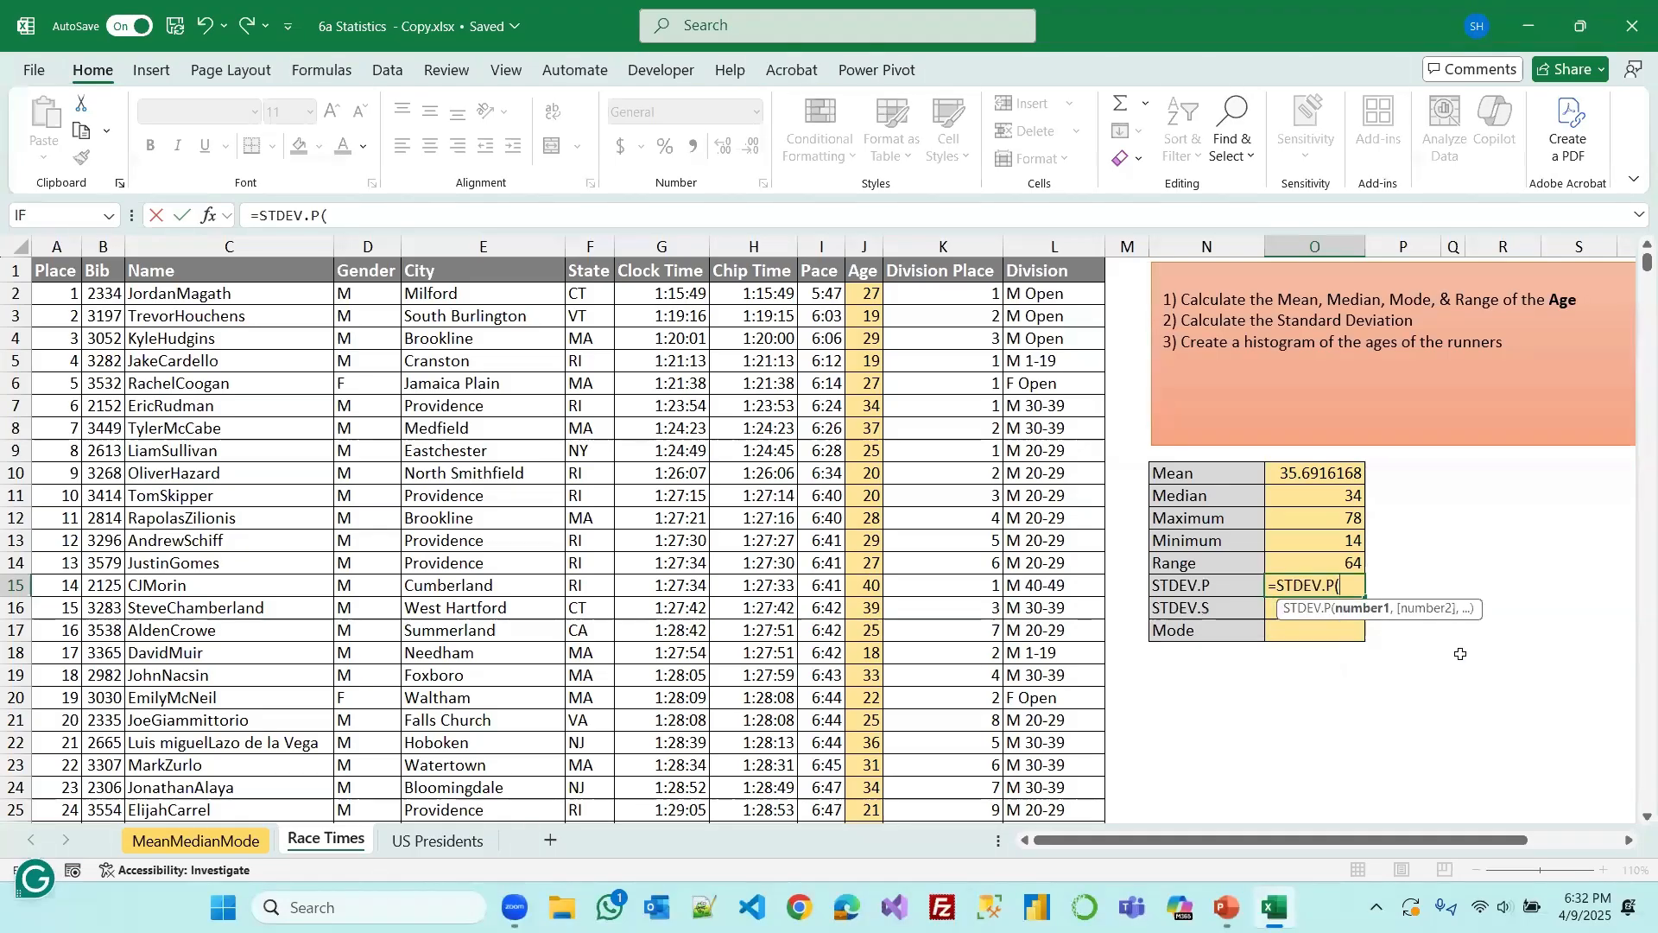
type("Age")
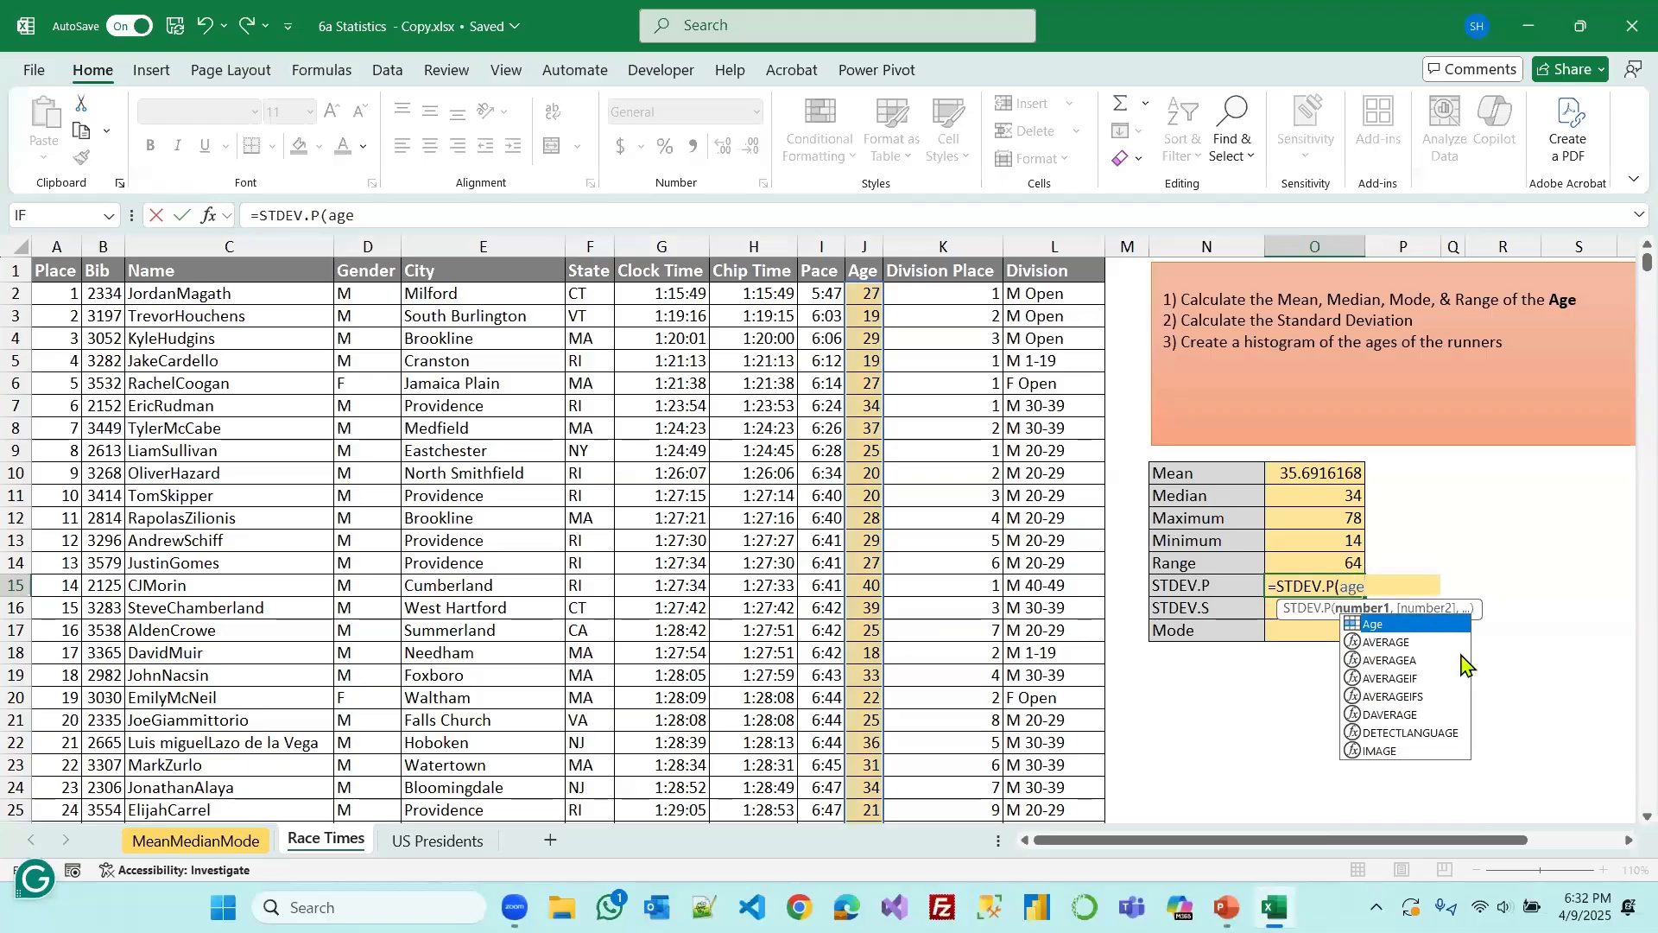
key("Return")
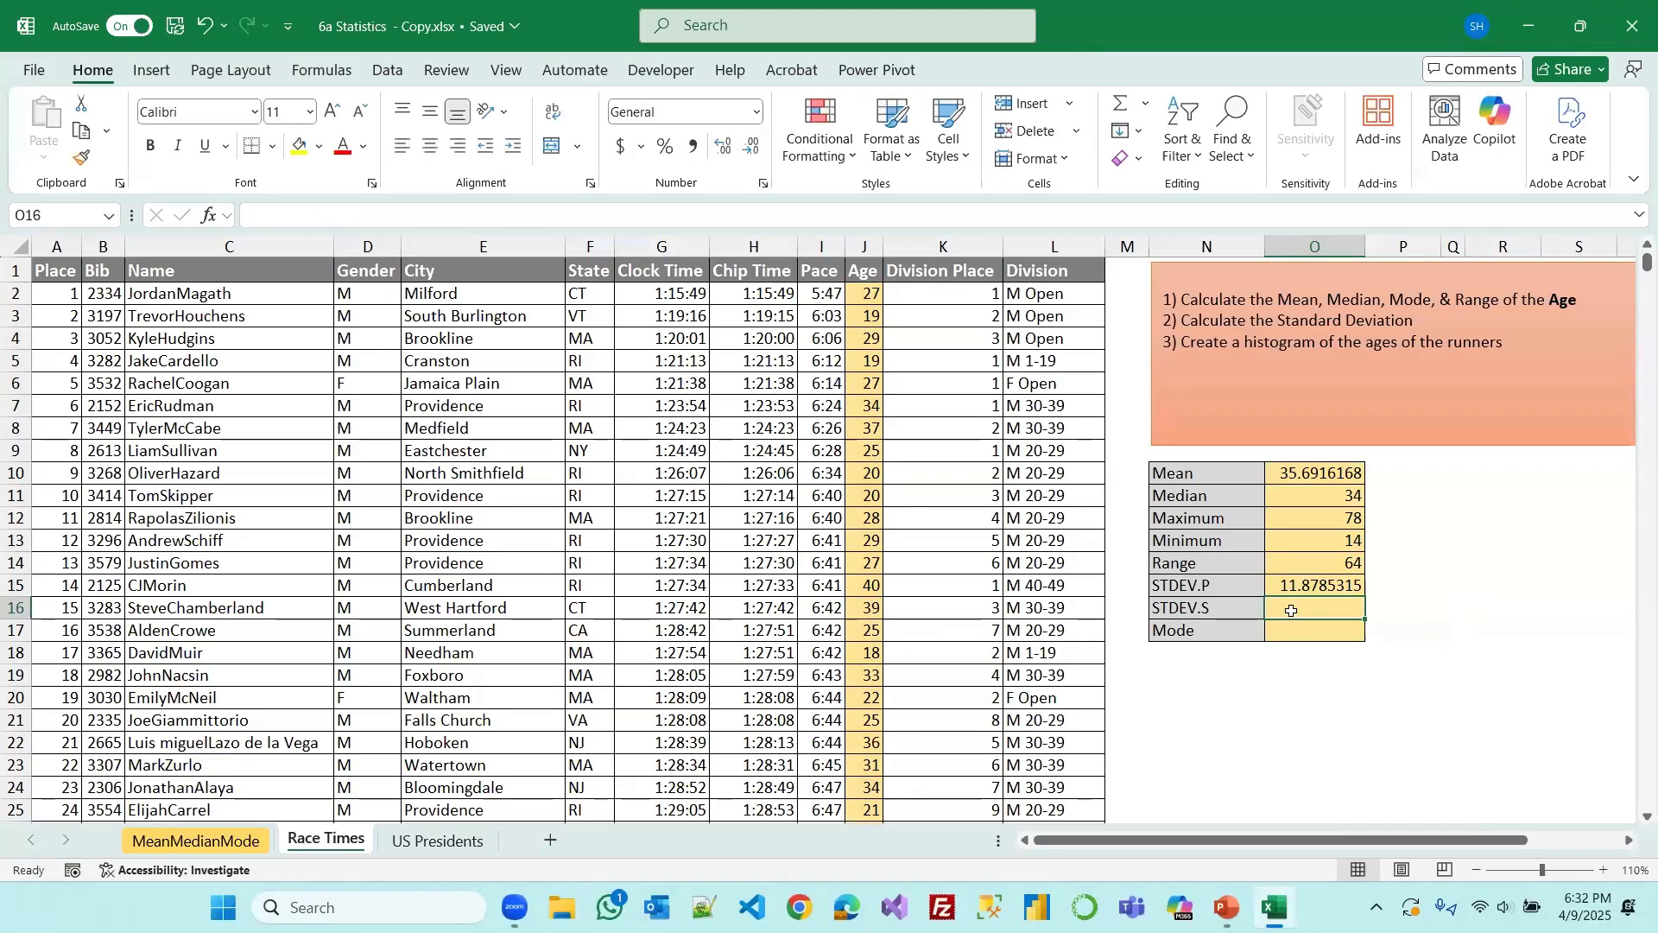
Enter a STDEV.S formula over the named range Age in O16 as the sample standard deviation
type("=")
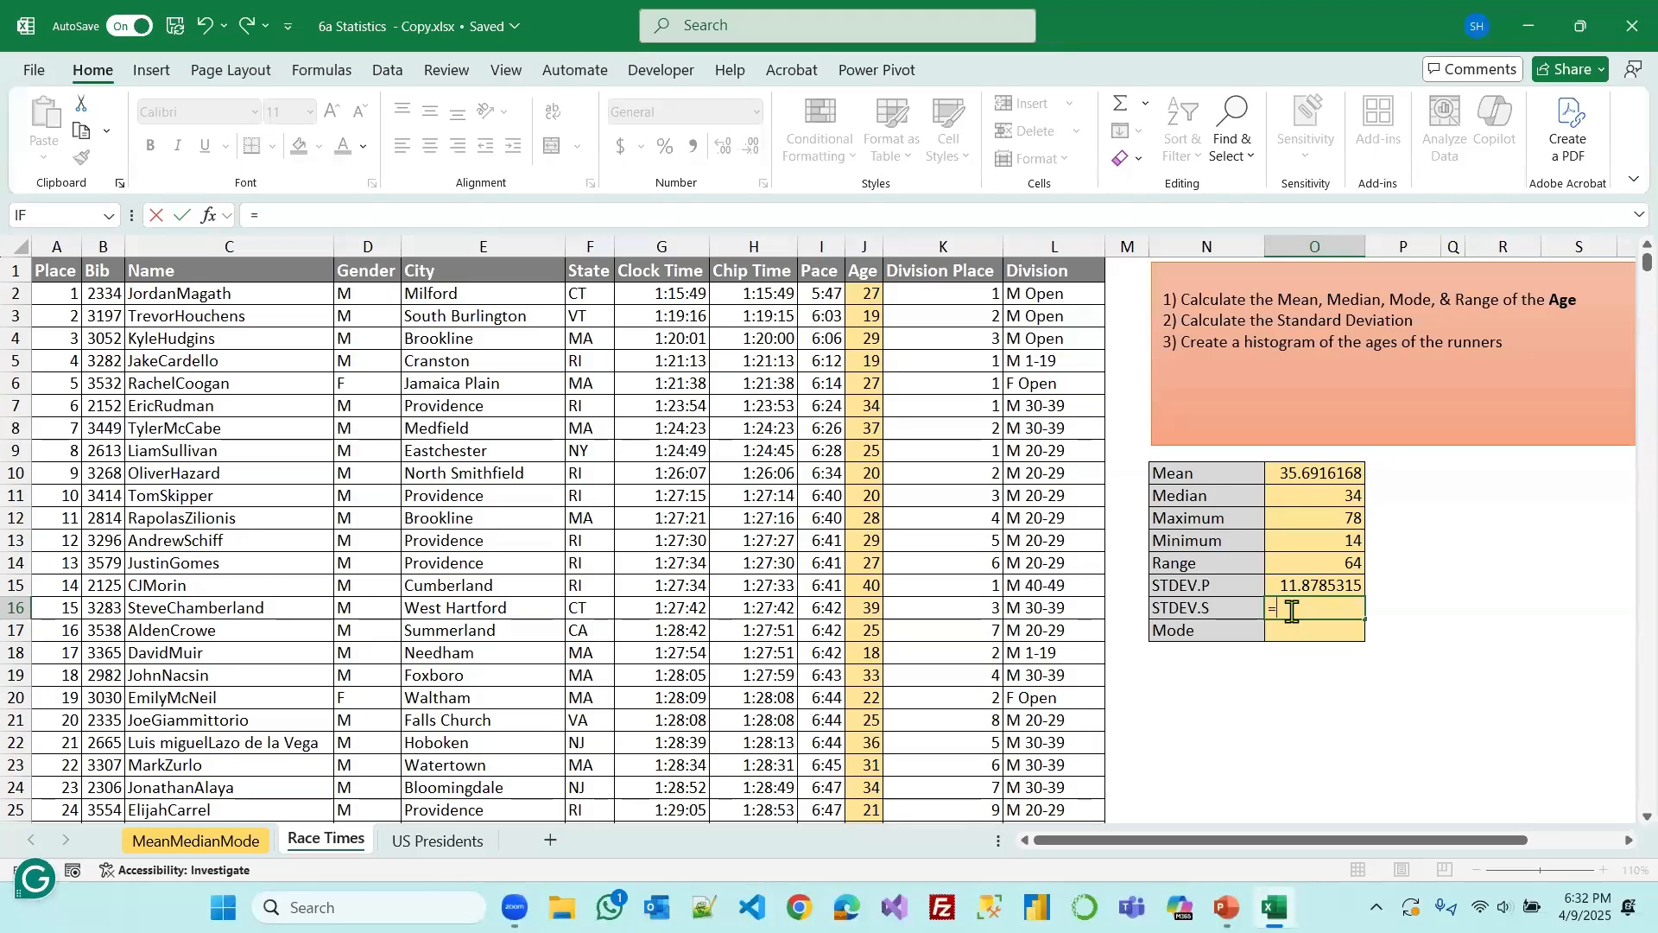
type("STDEV.S(")
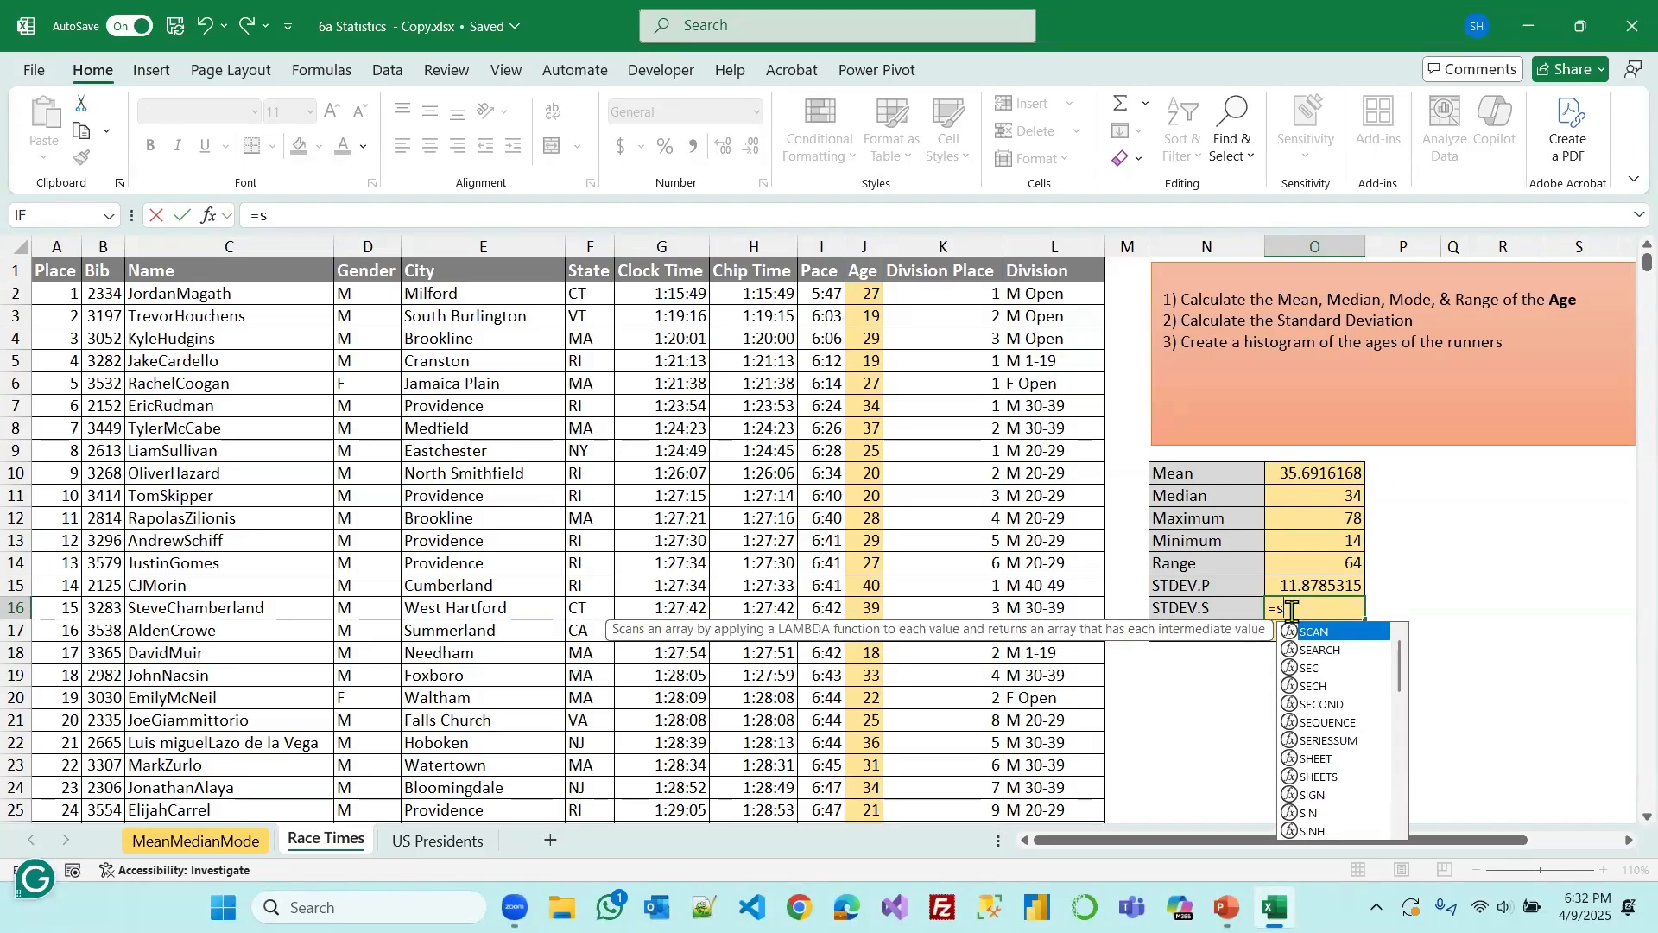
type("age")
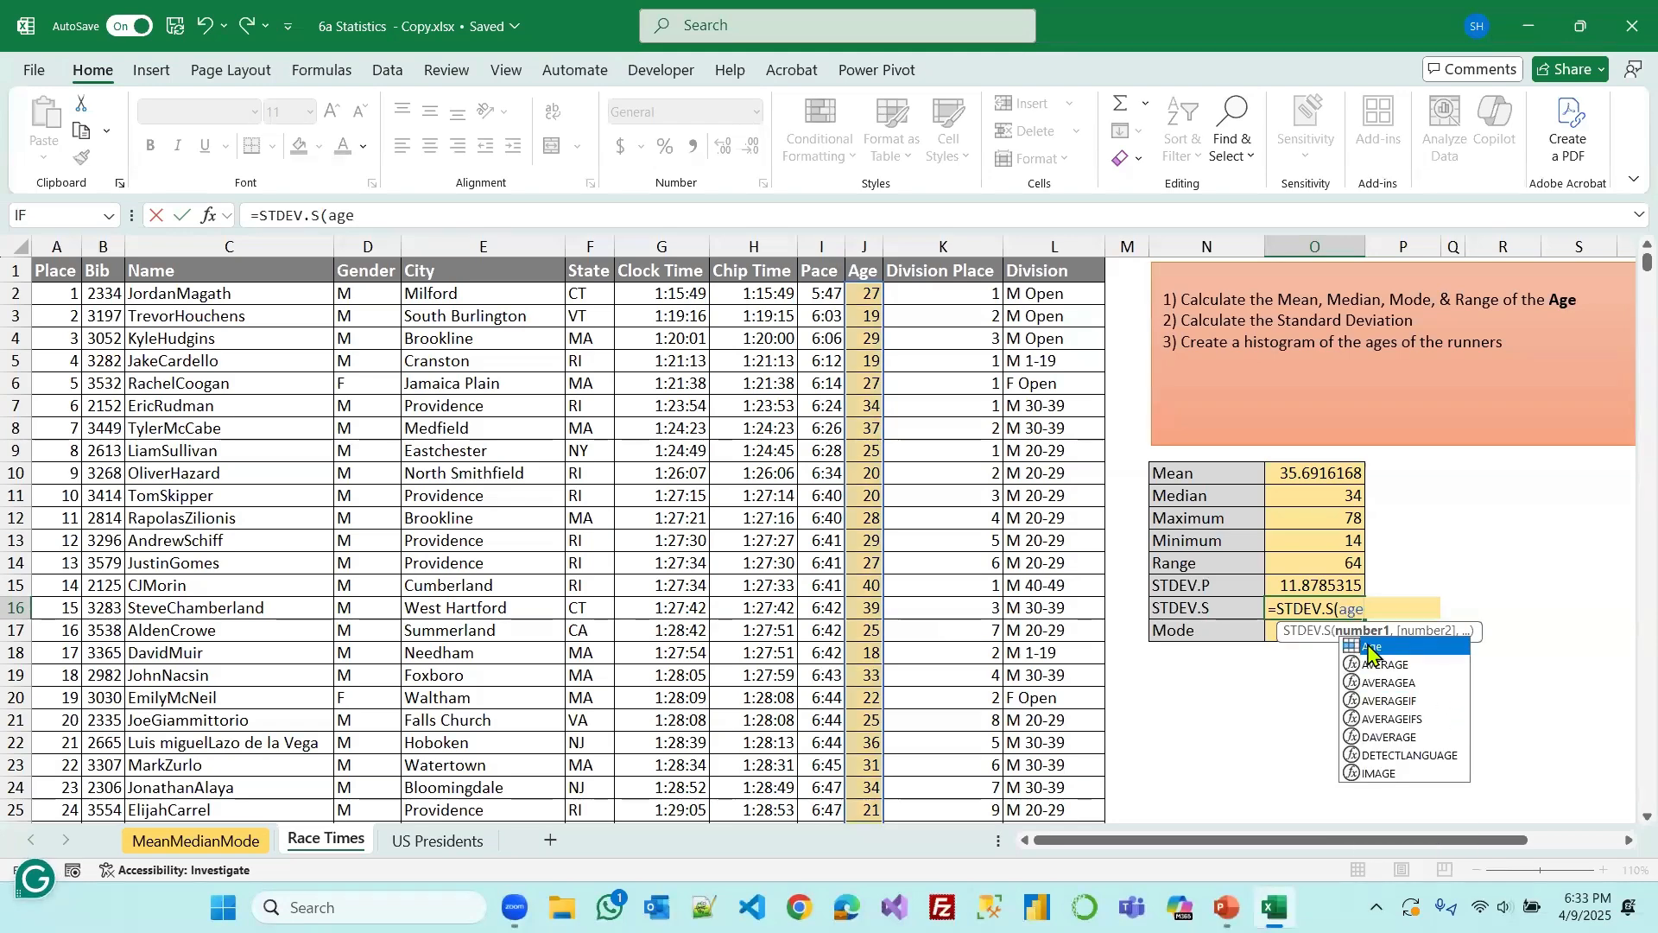
double_click(1374, 648)
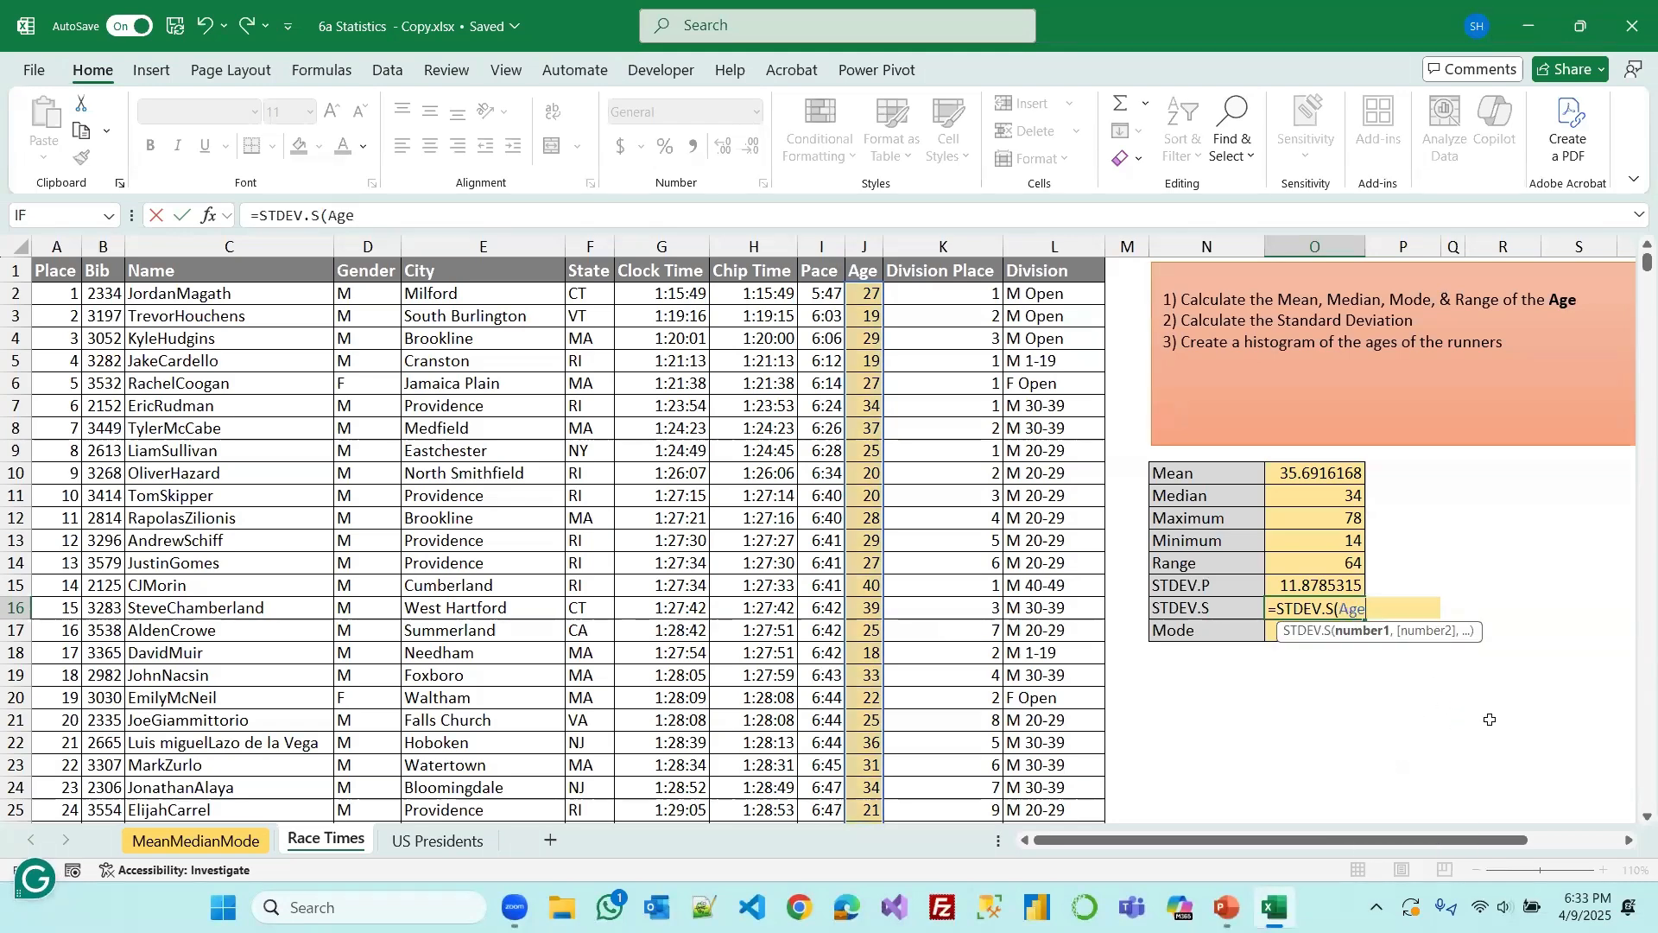
key("Return")
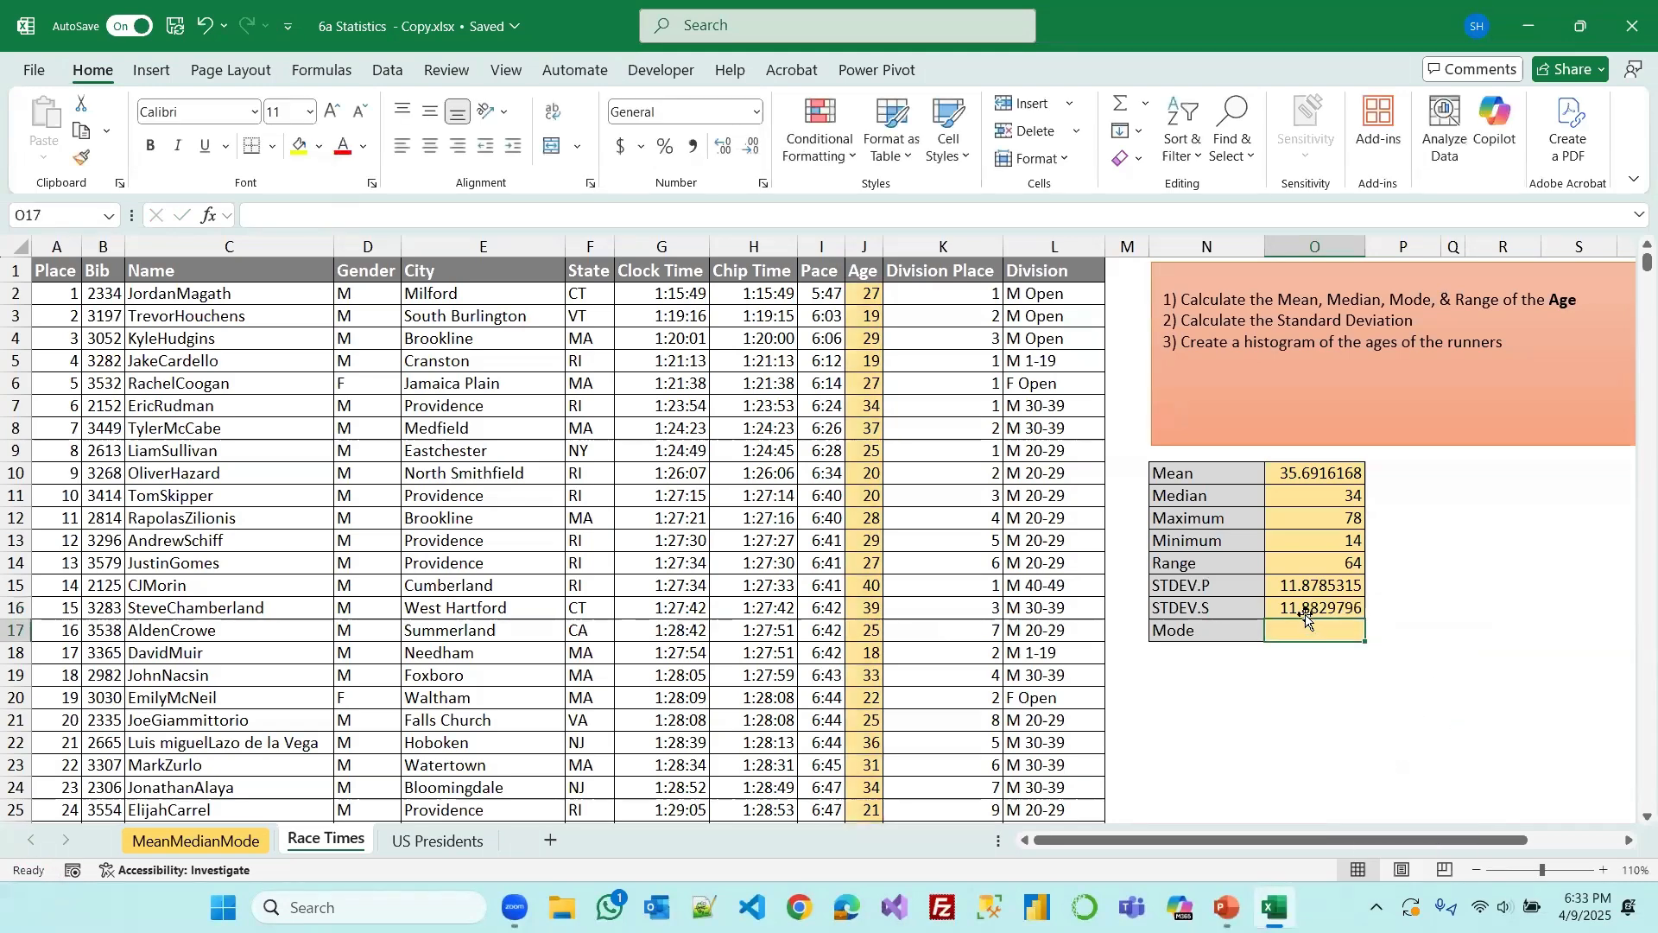
Enlarge the view of the statistics table to 140% to compare the population and sample standard deviations
left_click(1604, 871)
left_click(1605, 871)
left_click(1604, 871)
left_click_drag(1404, 843, 1507, 842)
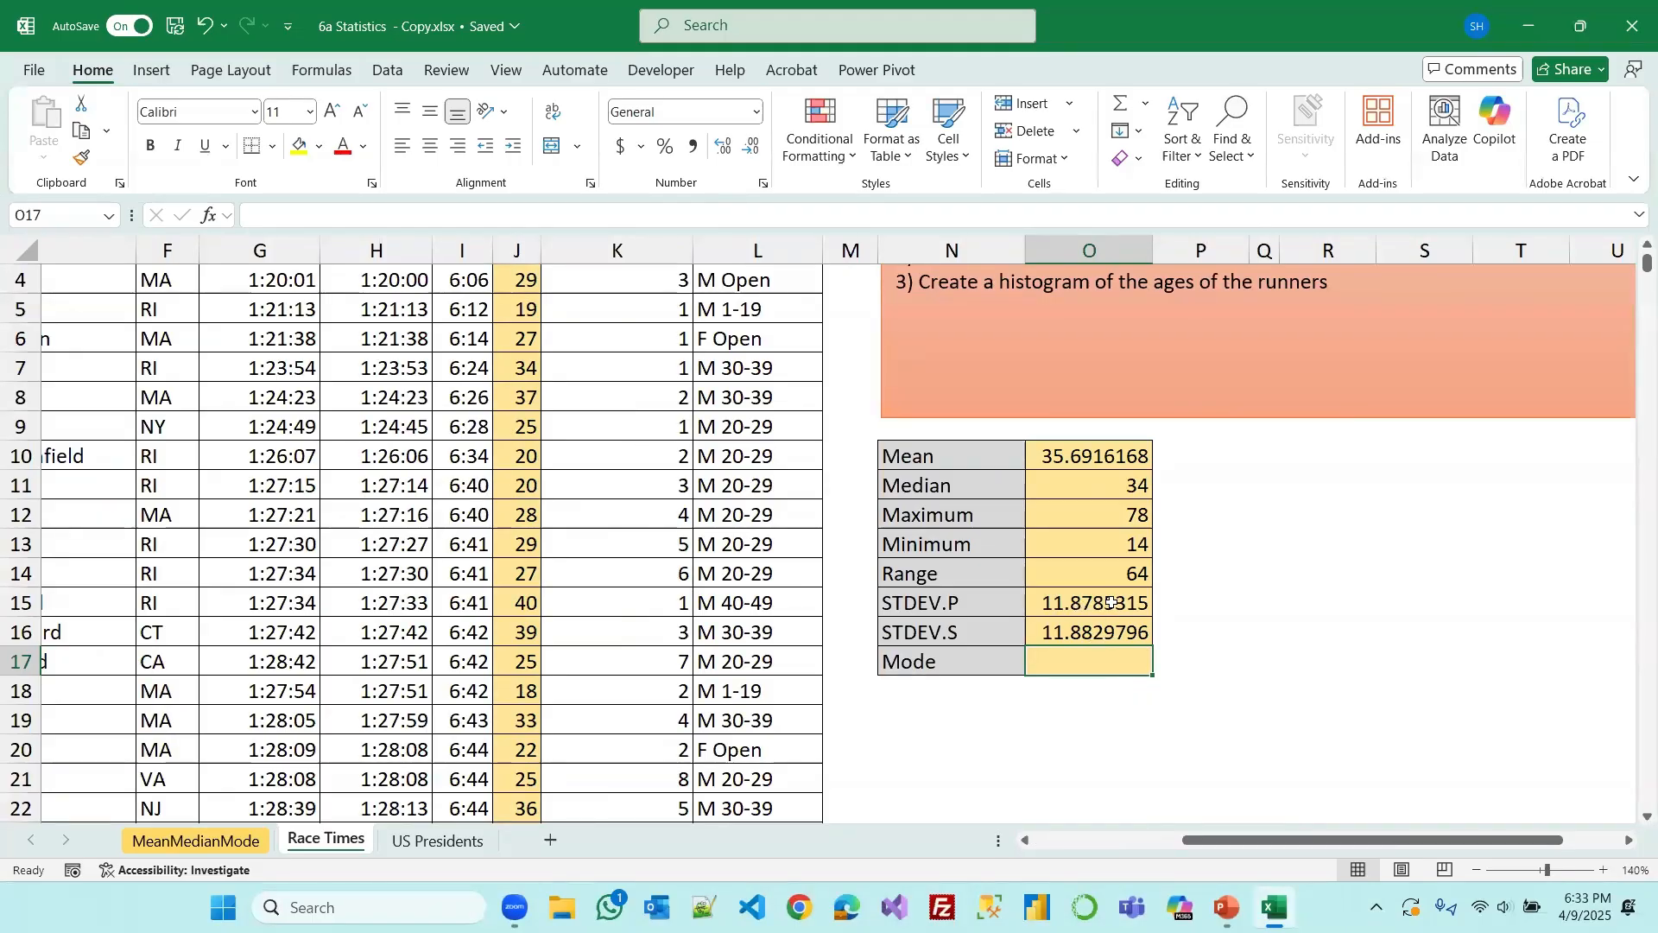
Enter a MODE.MULT formula over the named range Age in O17 as the mode
left_click_drag(1213, 845, 1071, 842)
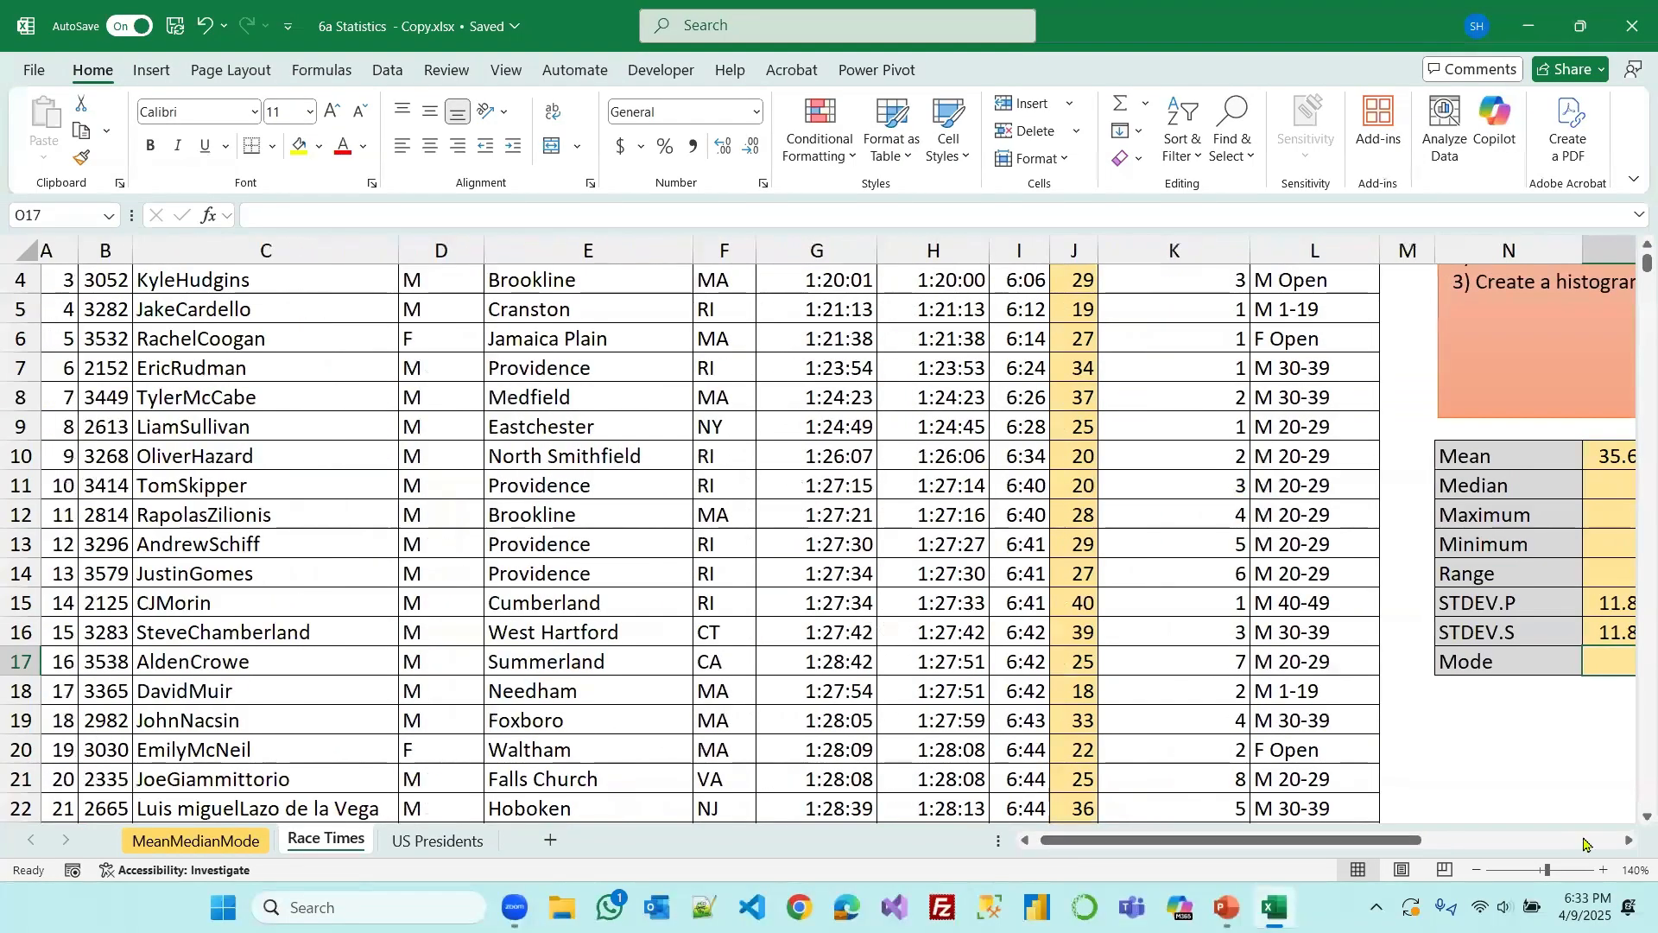
left_click(1477, 870)
left_click(1477, 870)
left_click(1477, 869)
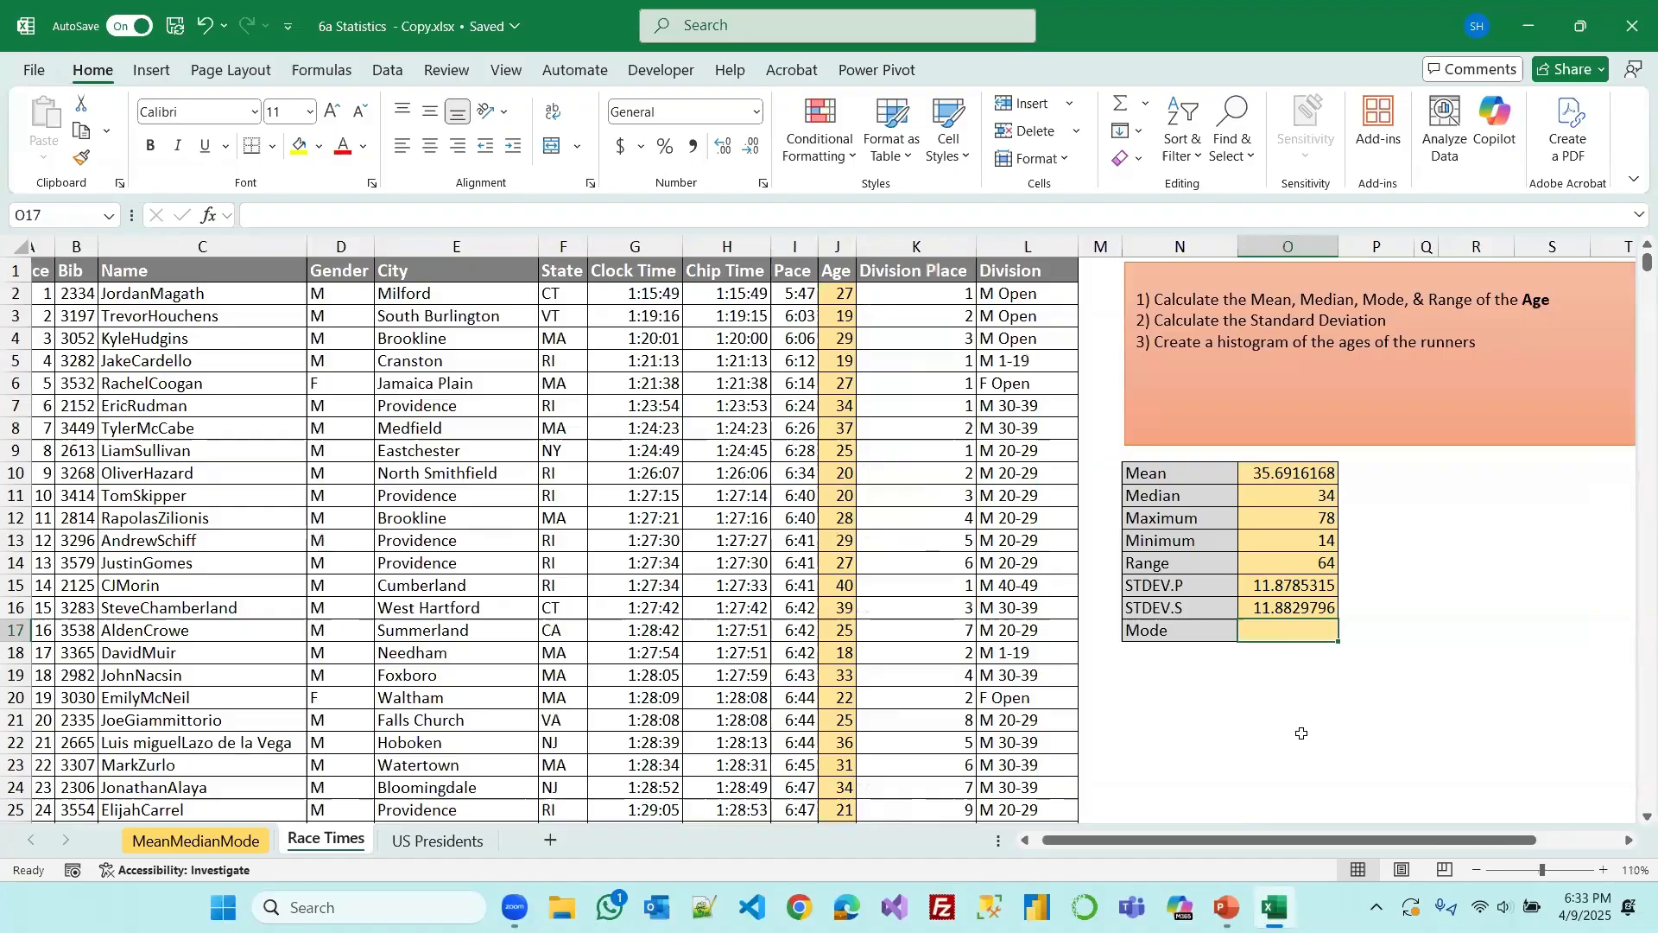
type("=mode")
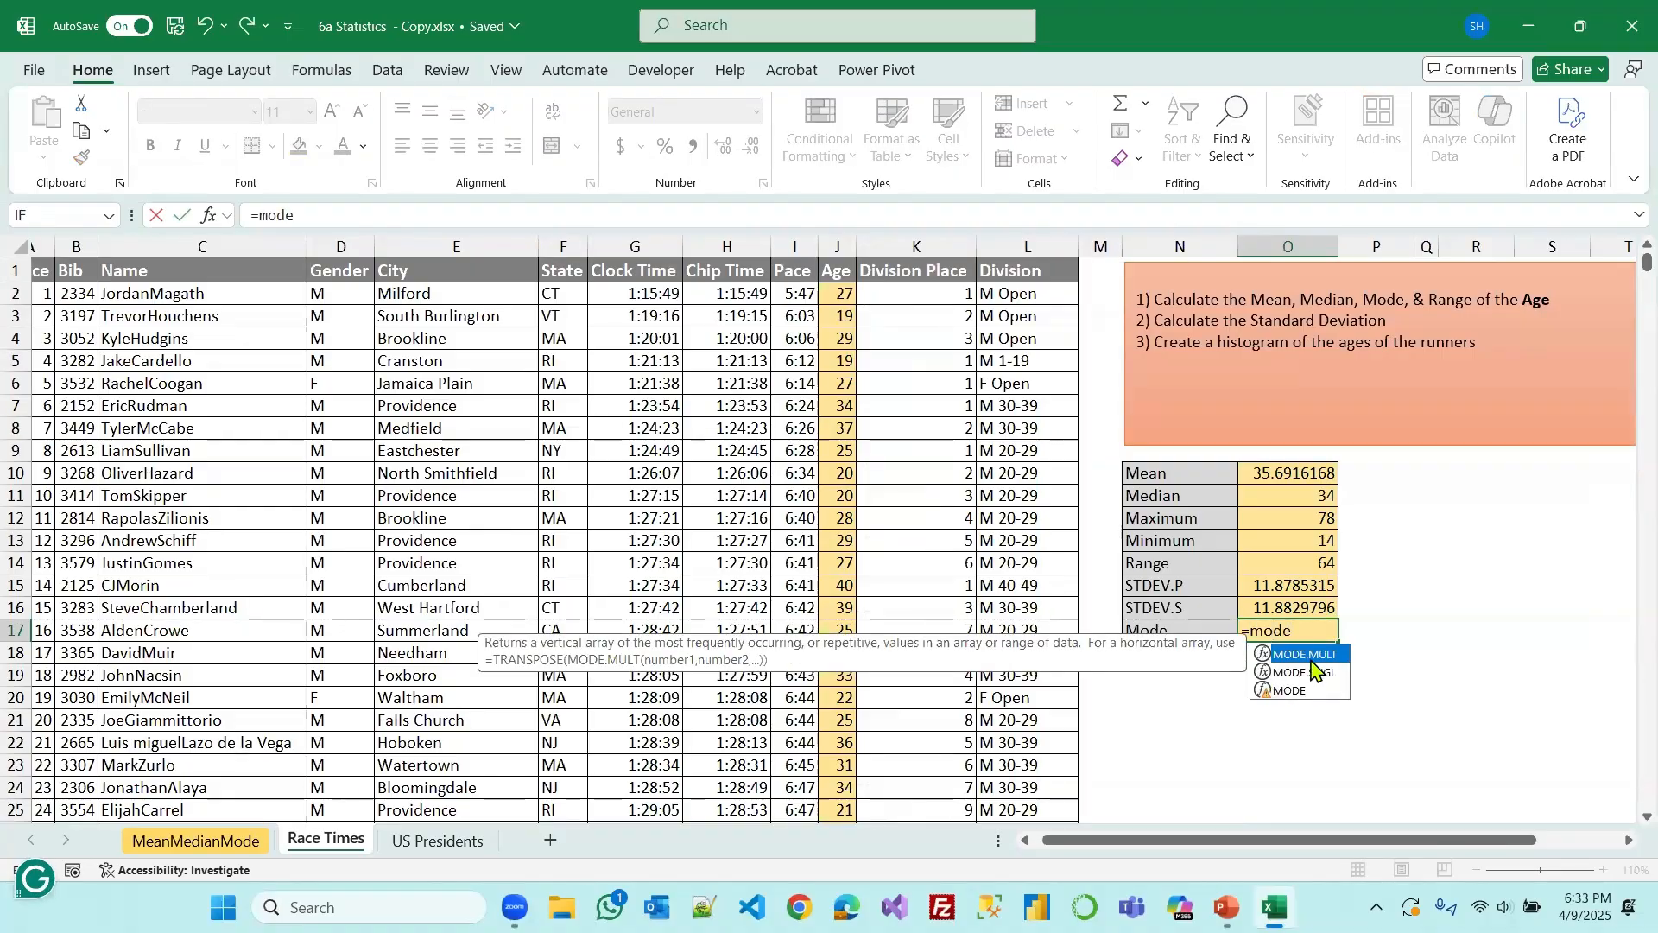
double_click(1327, 656)
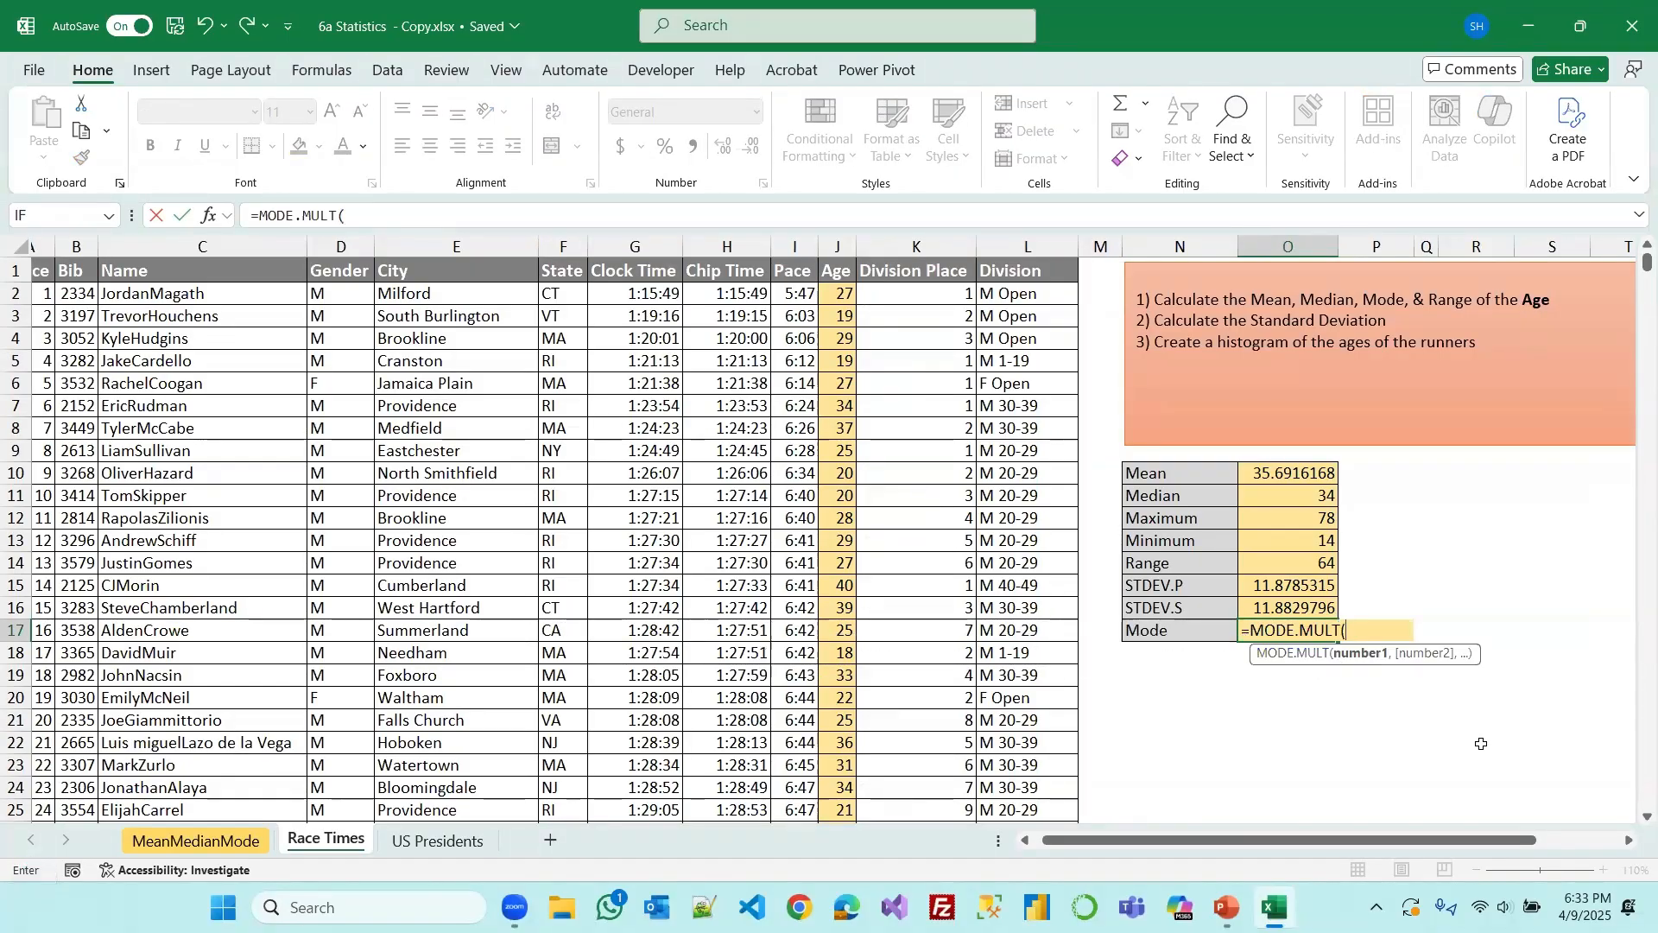
type("age")
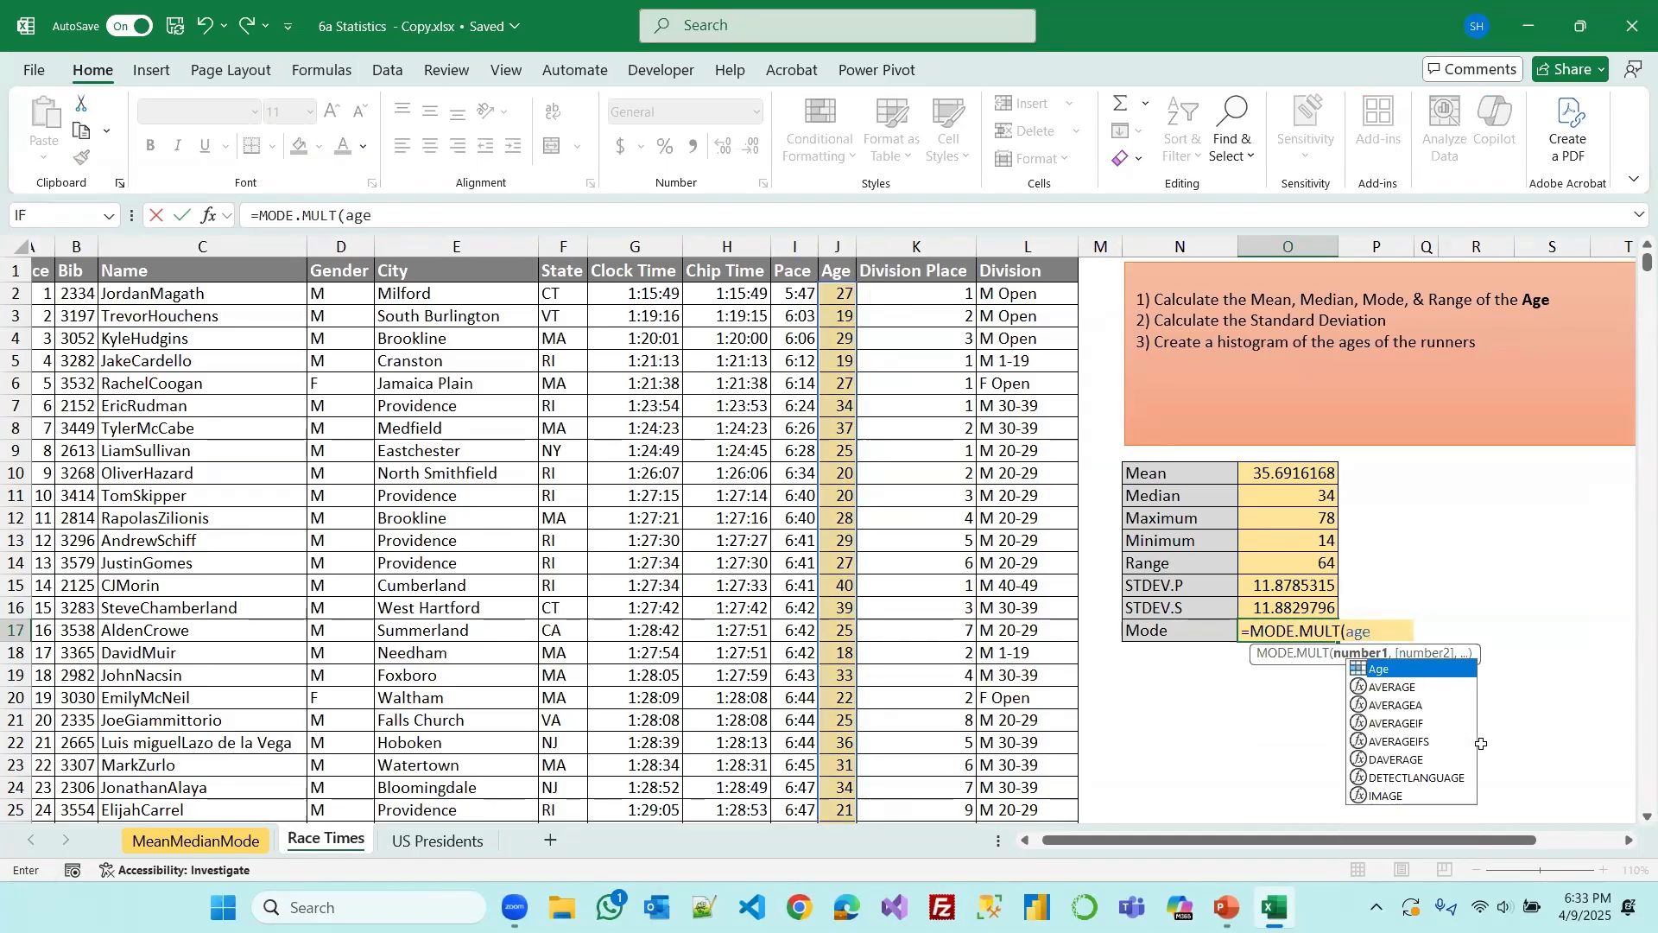
key("Tab")
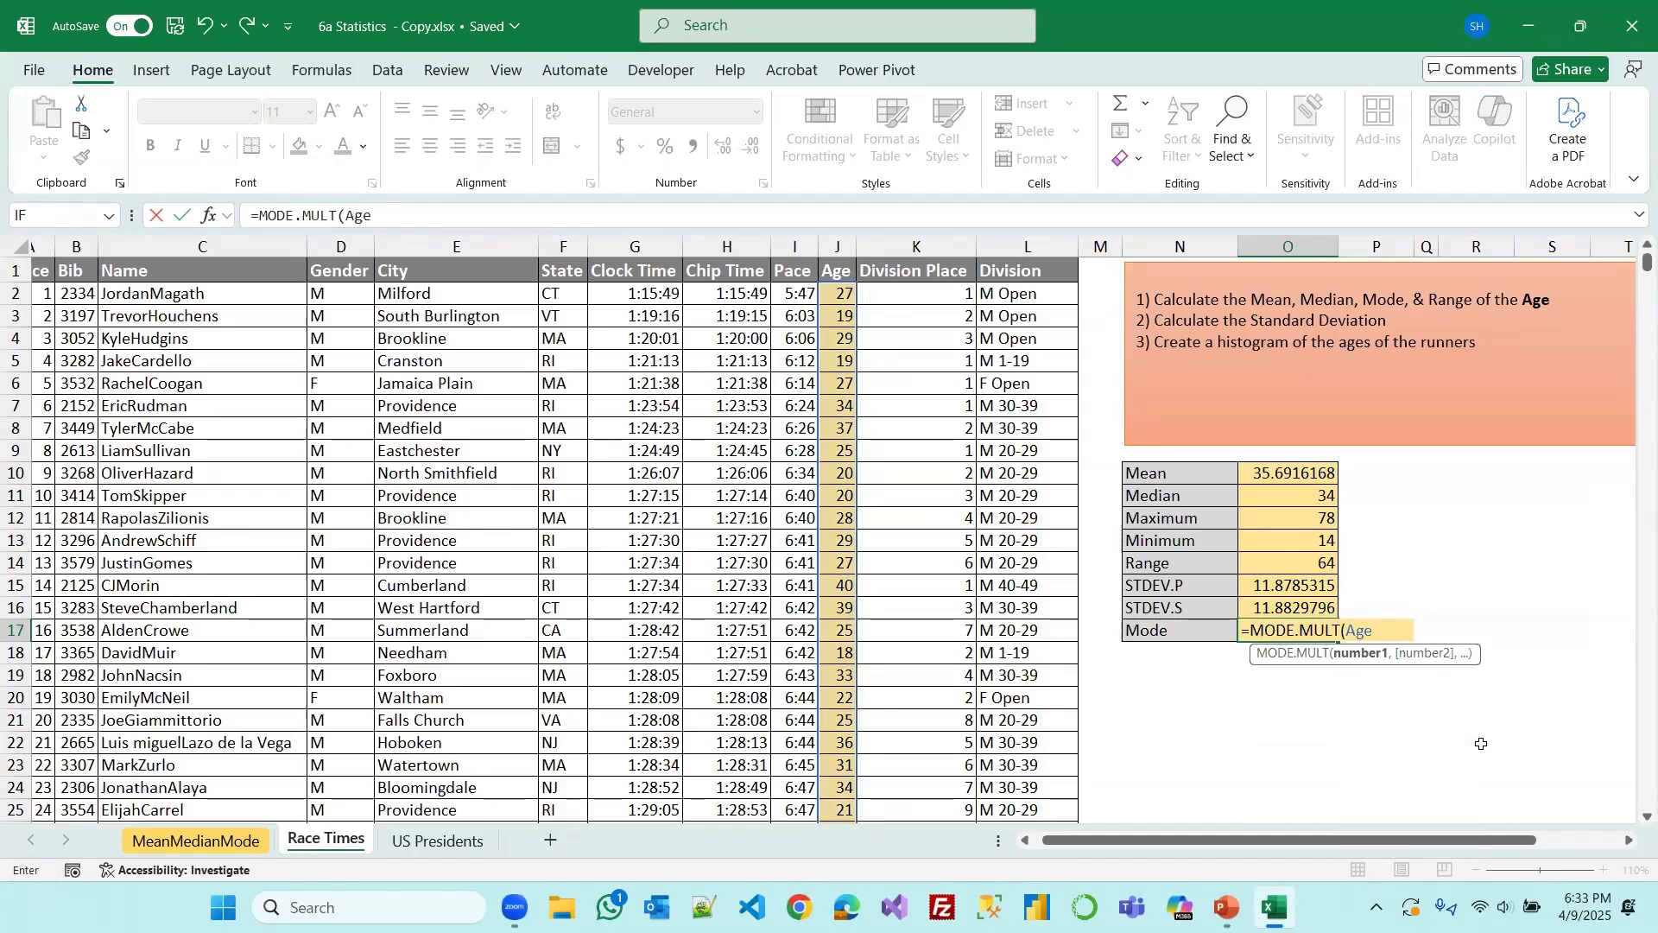
key("Return")
key("Up")
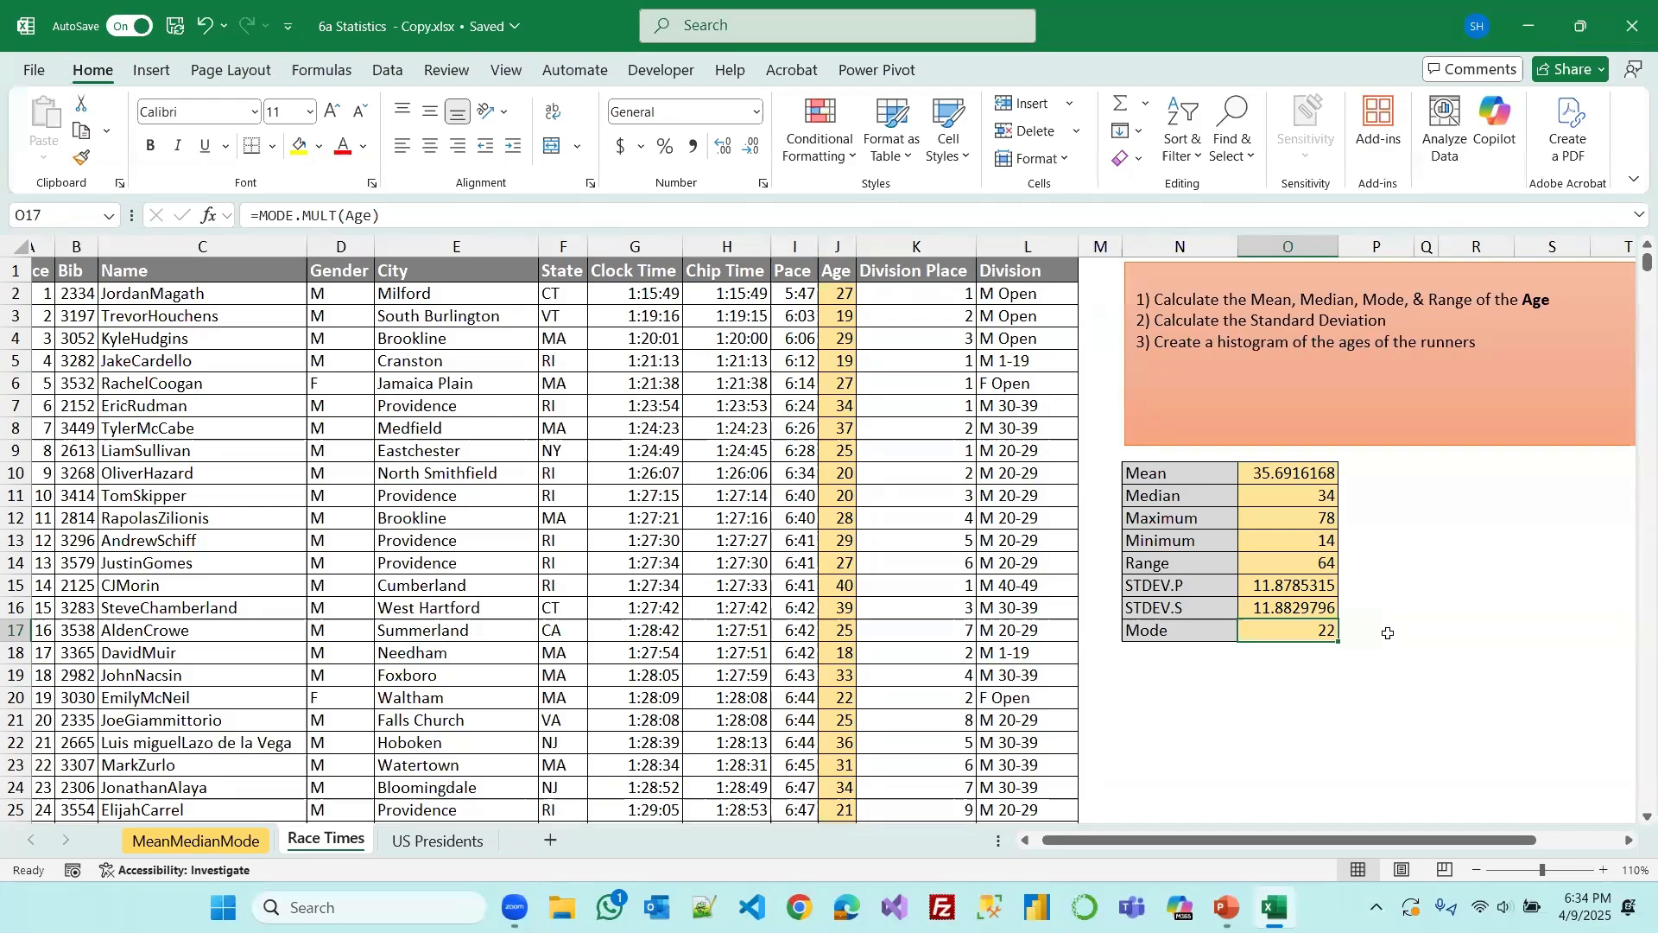
Insert a histogram chart of the runner ages from the Age column, J1:J1340
left_click(1476, 870)
left_click(1476, 870)
left_click(1476, 870)
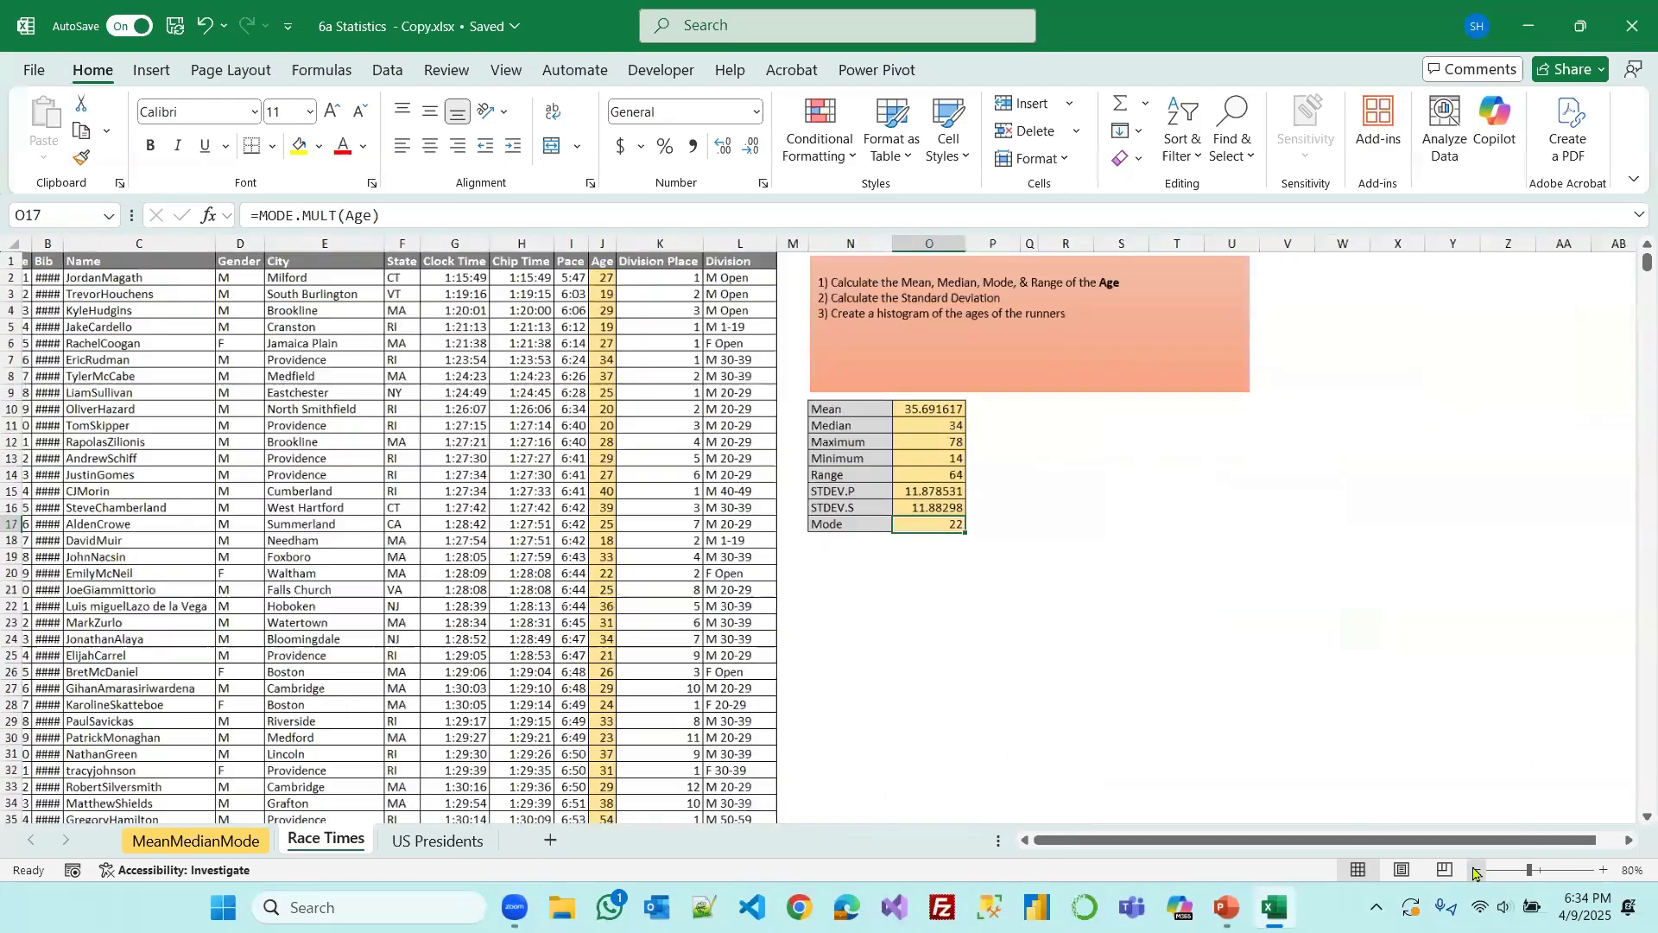
left_click(1604, 870)
left_click(1604, 869)
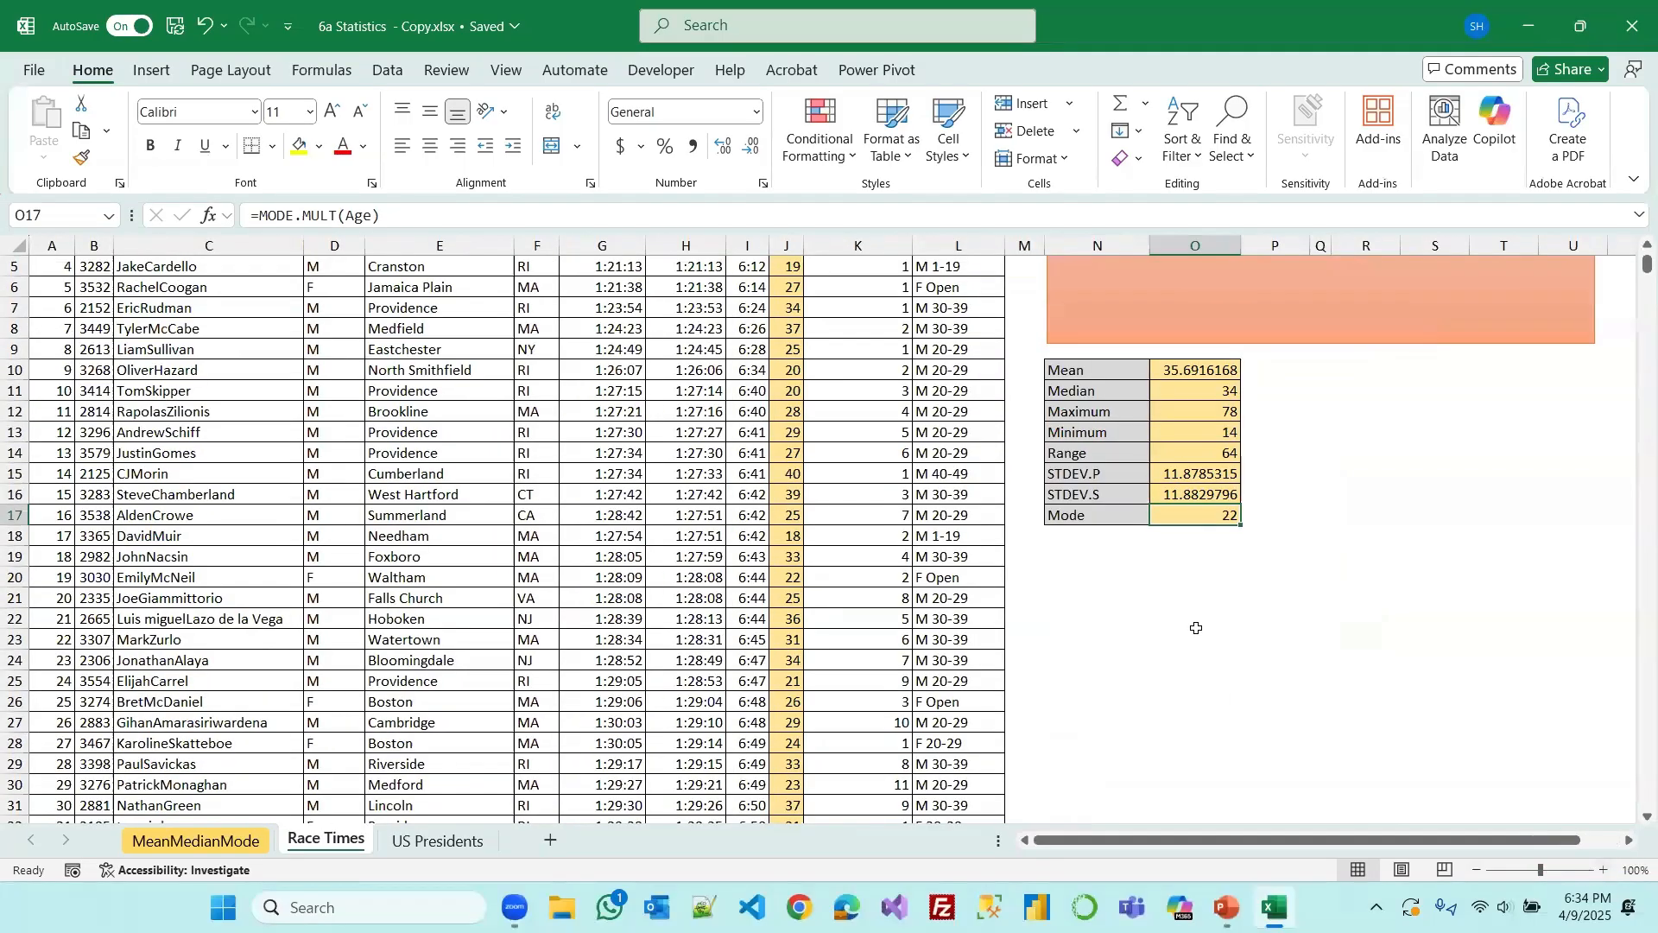
scroll(1193, 629, "down", 1)
left_click(1059, 516)
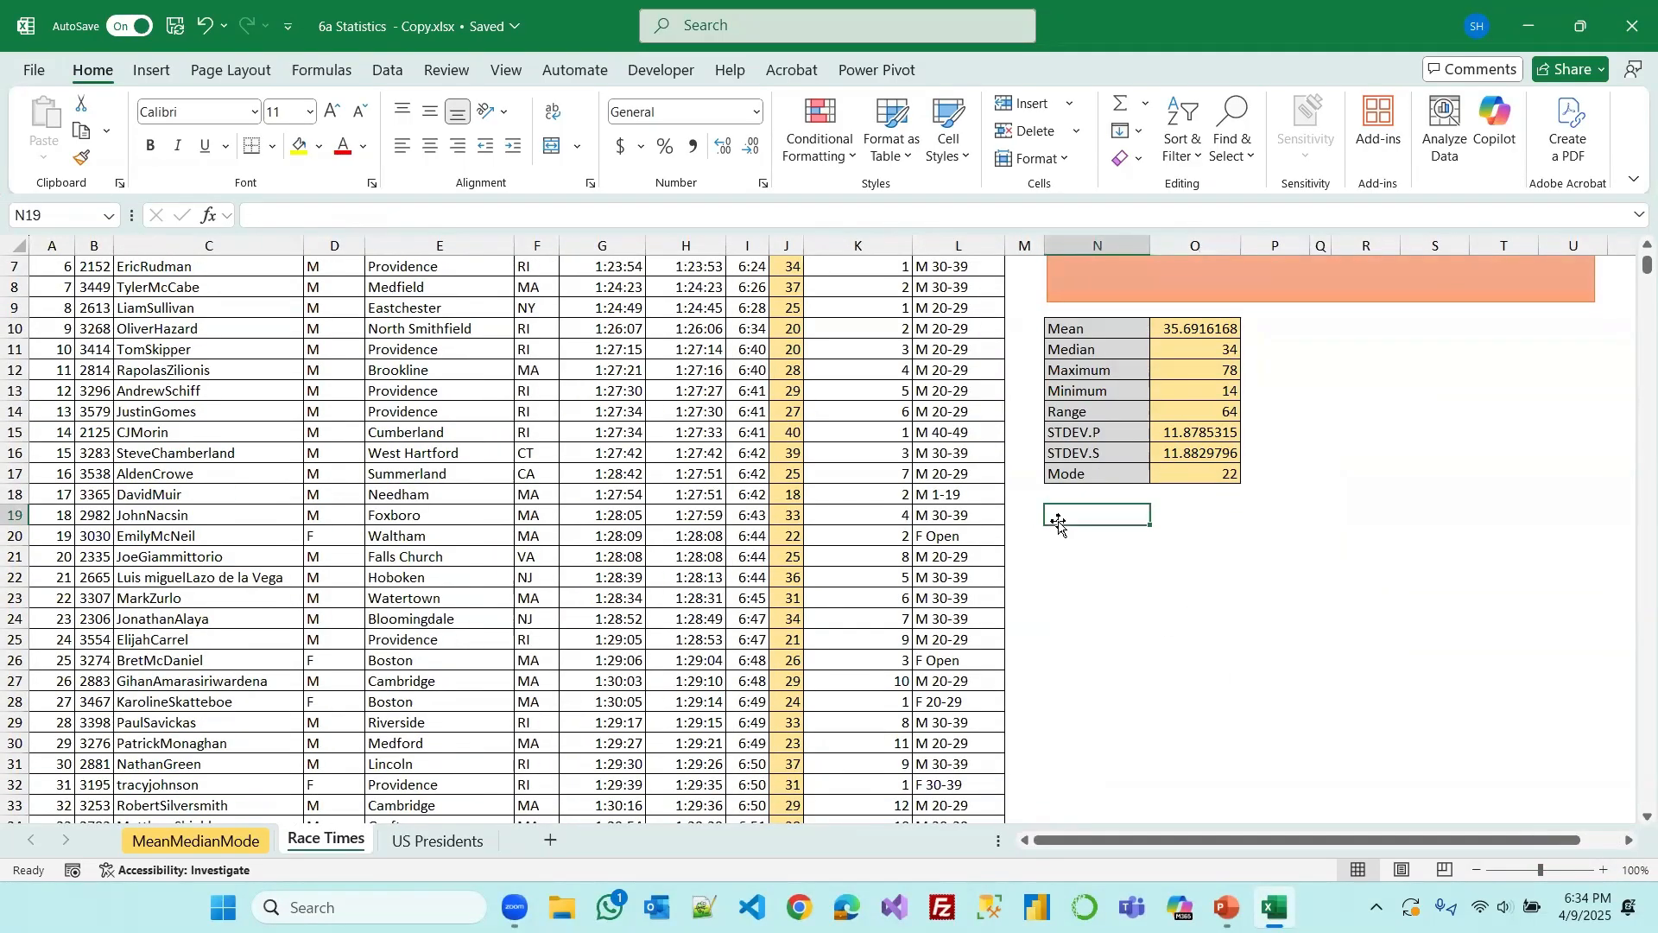
scroll(1059, 518, "up", 2)
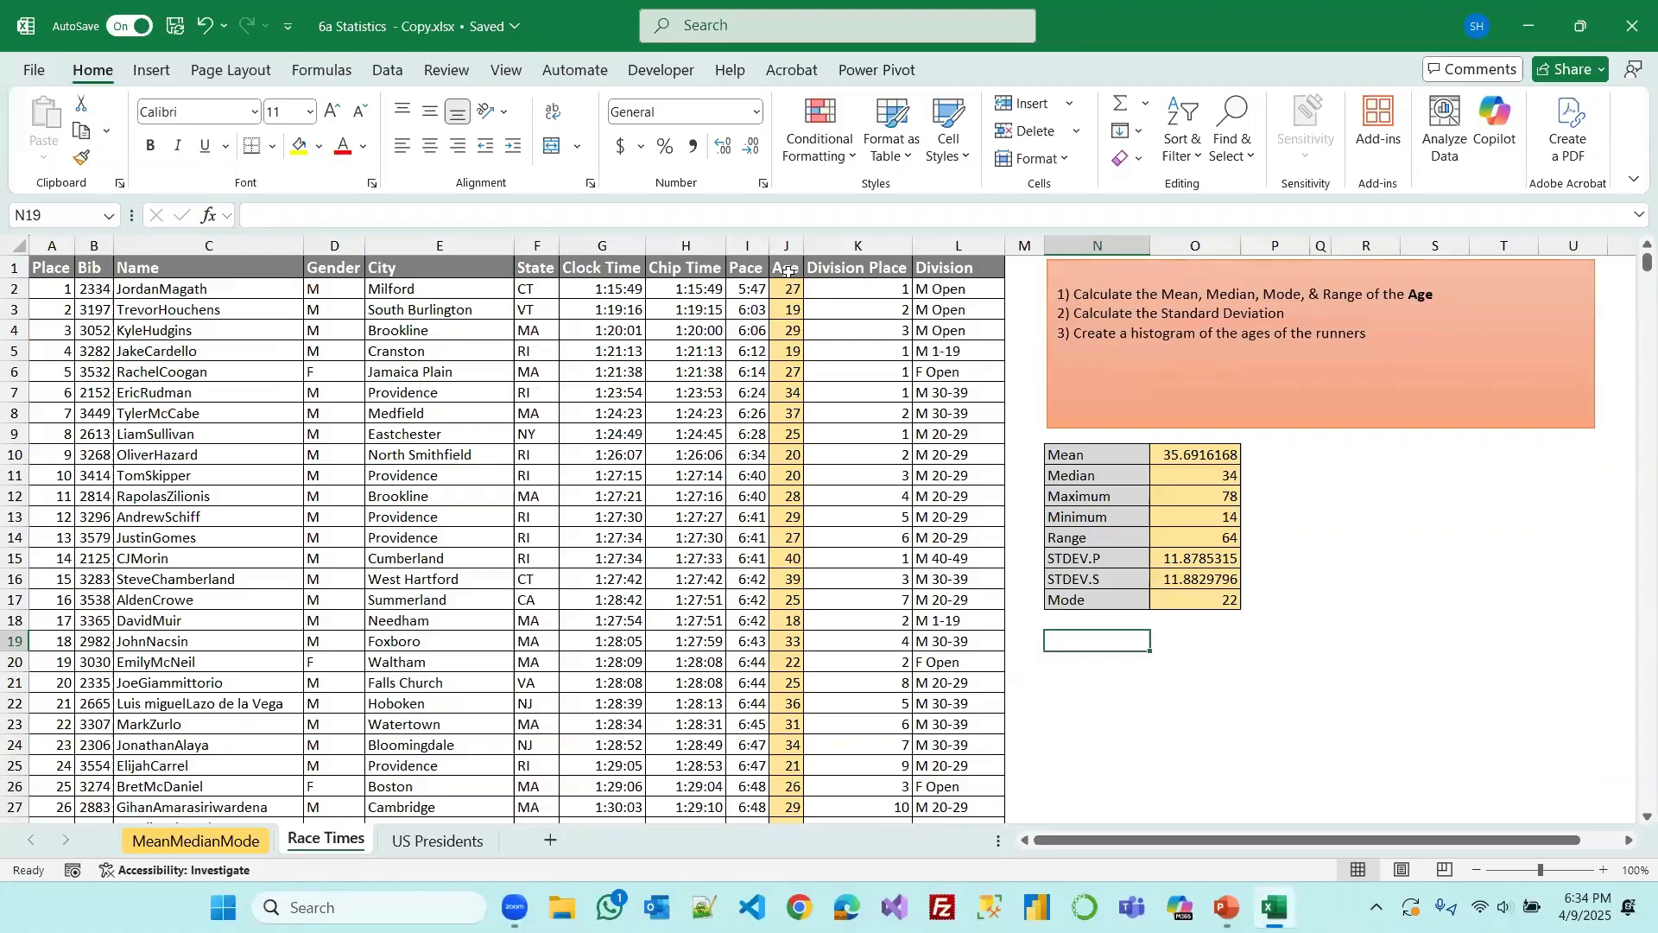
left_click(787, 268)
left_click_drag(787, 296, 799, 786)
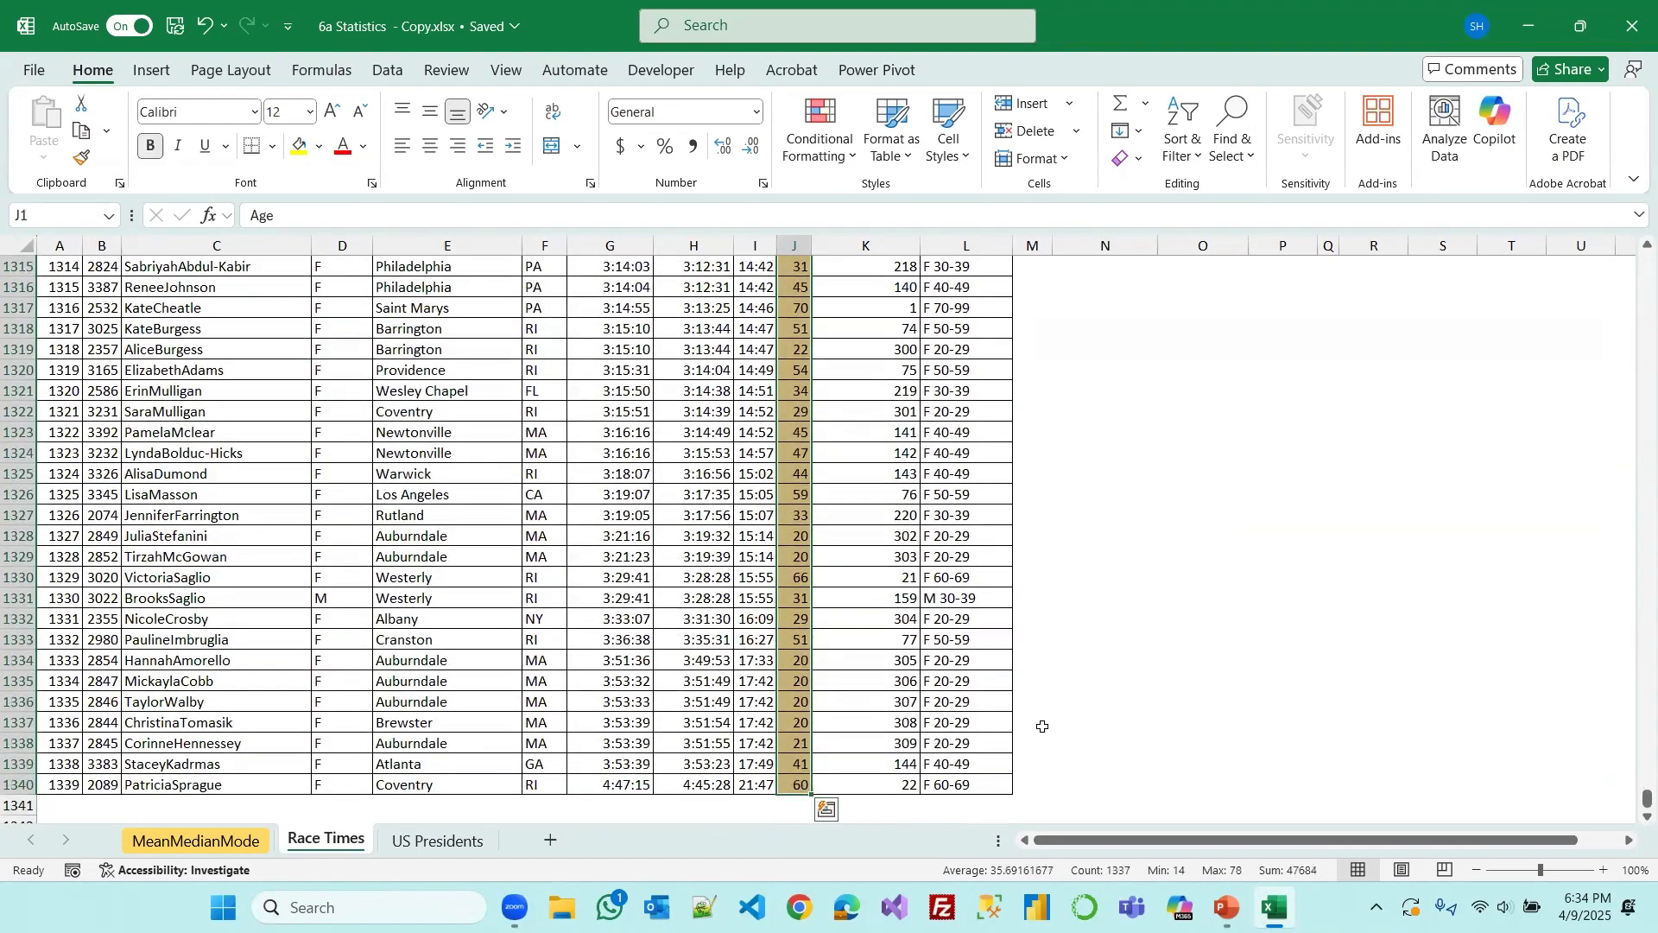
left_click_drag(1638, 790, 1643, 264)
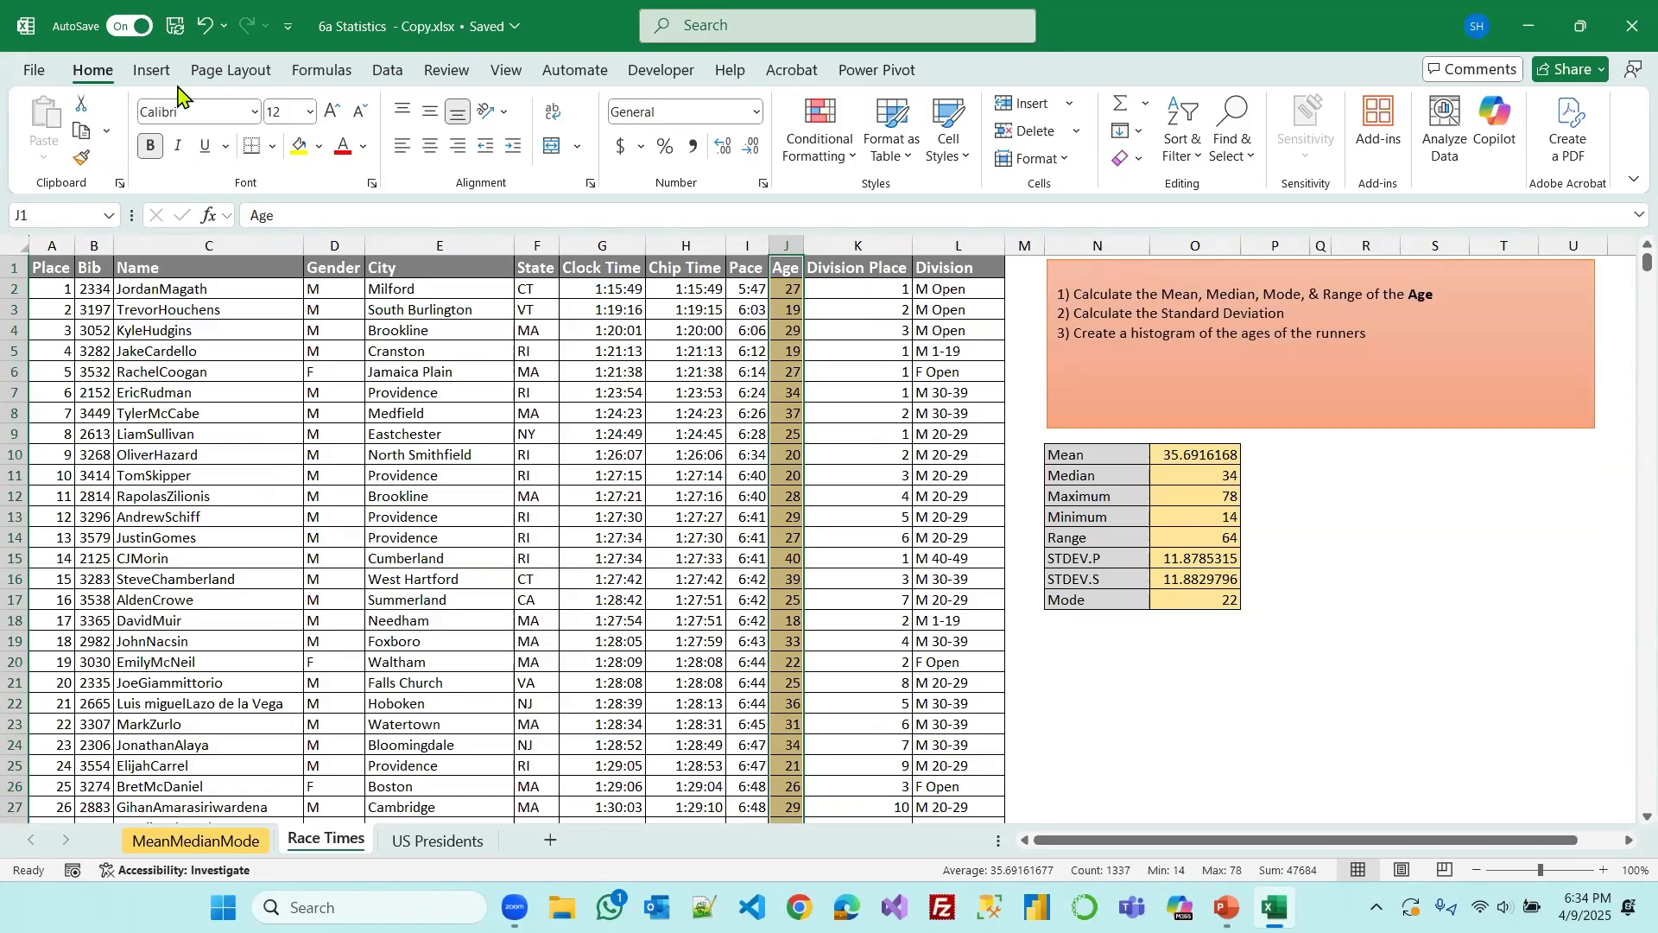
left_click(151, 71)
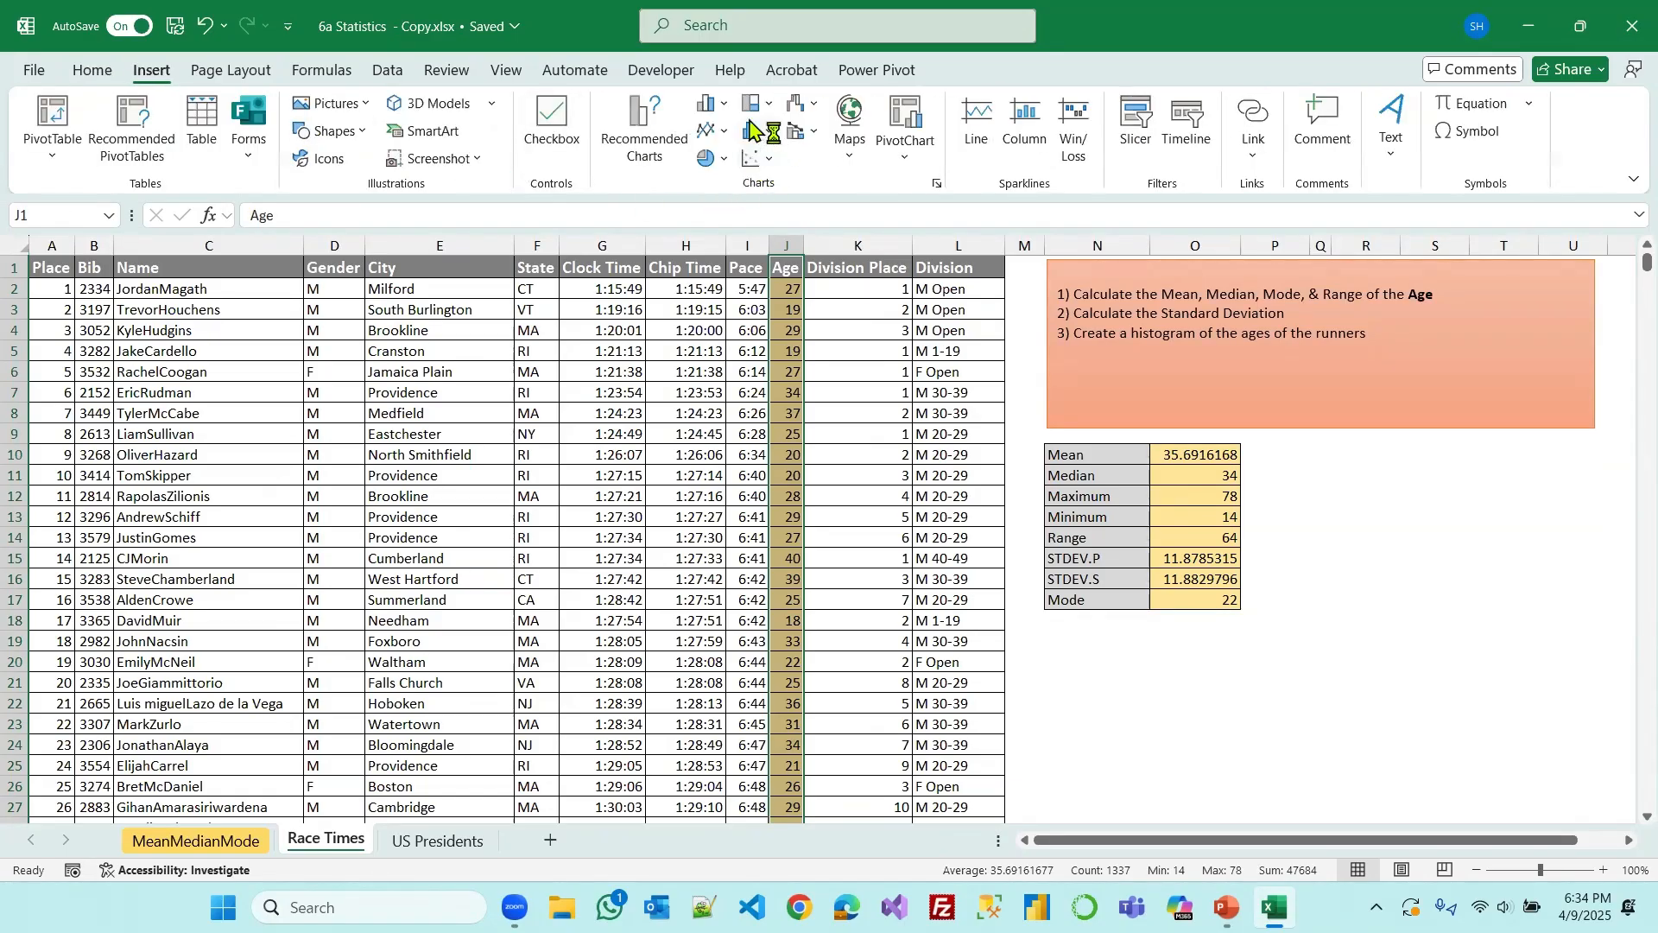
left_click(644, 138)
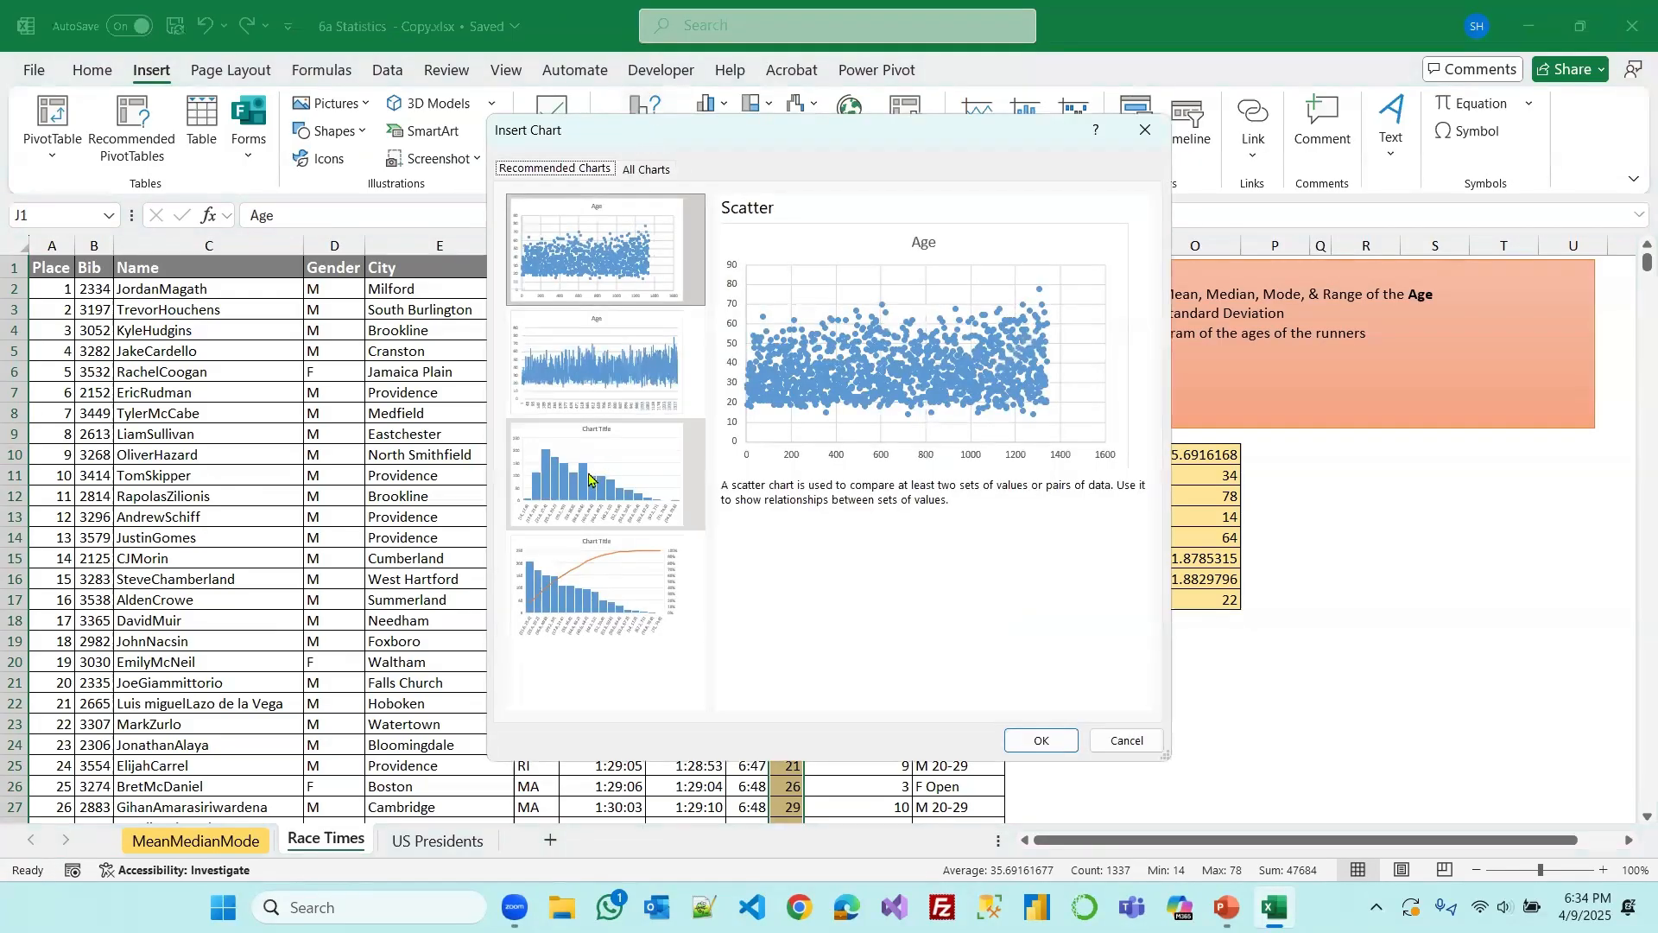
left_click(600, 478)
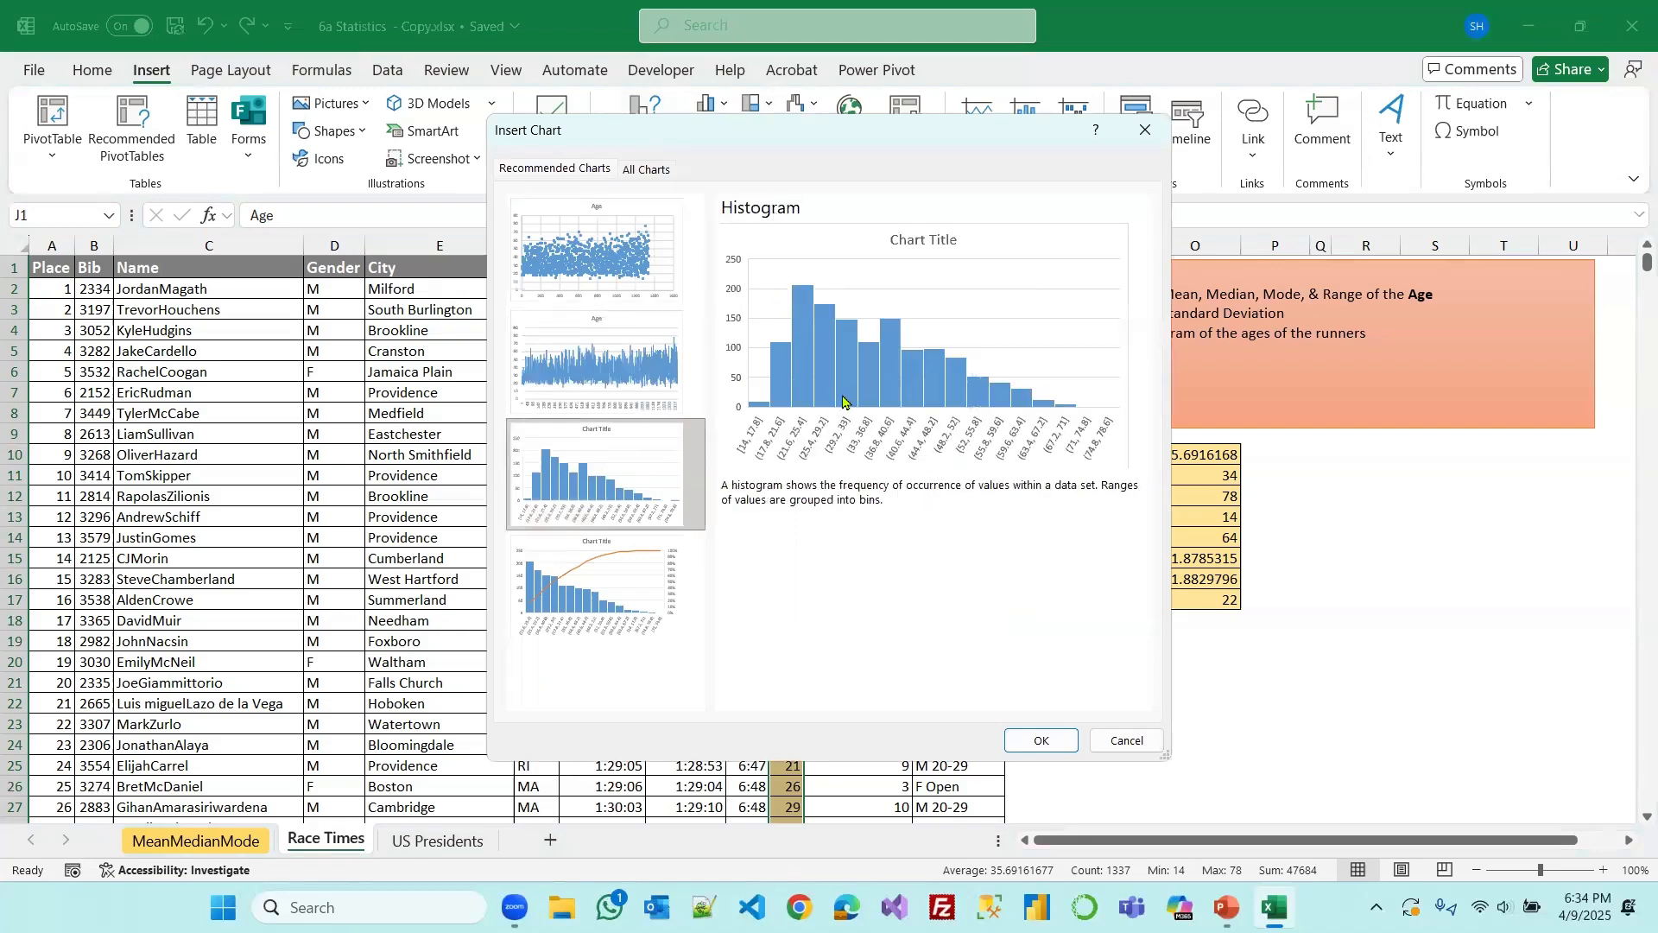
left_click(1041, 740)
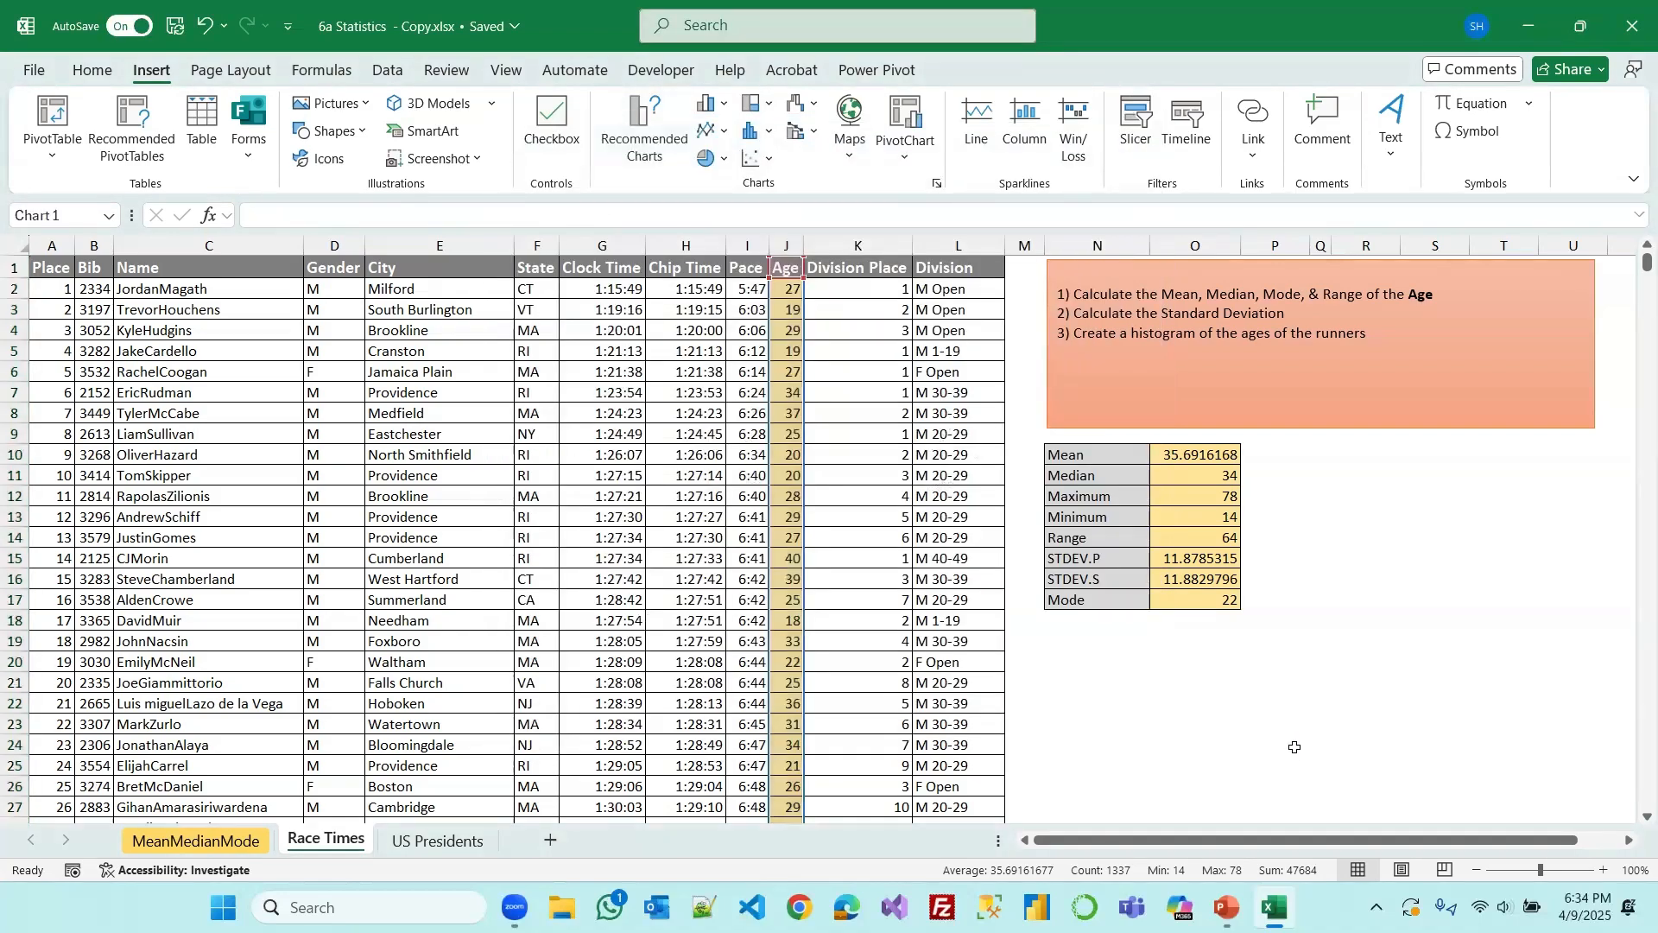
Place the histogram directly below the statistics table, starting in column N, and enlarge it to about column U
left_click_drag(691, 389, 1164, 624)
scroll(1613, 552, "down", 3)
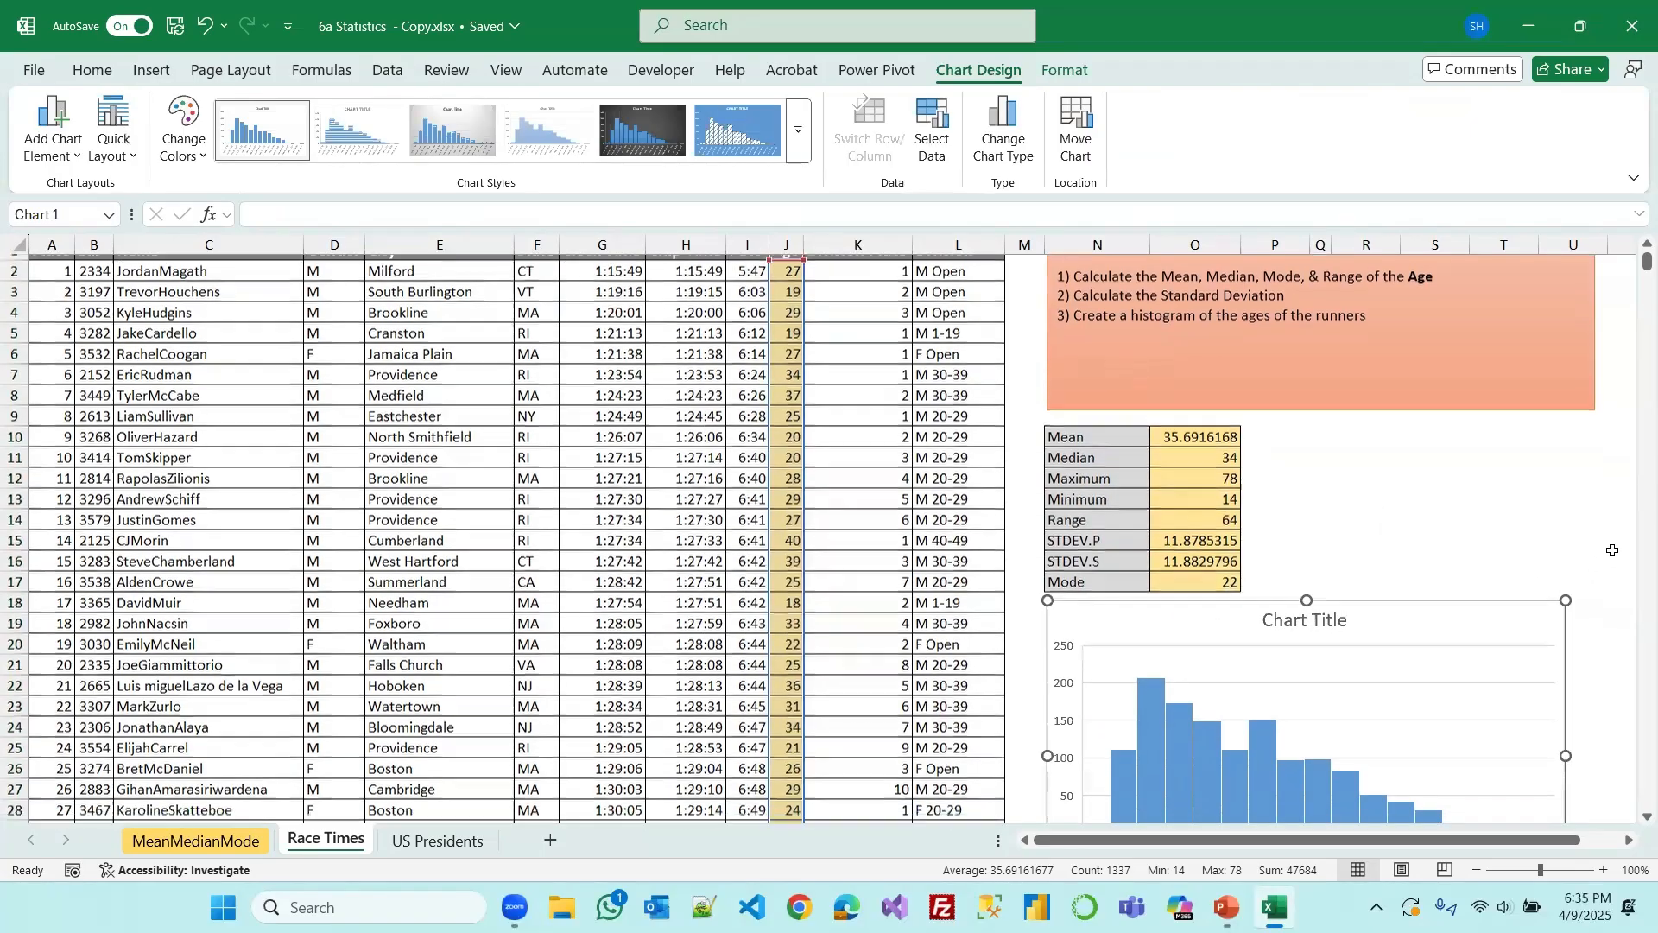
left_click(1624, 839)
left_click(1624, 839)
left_click(1624, 839)
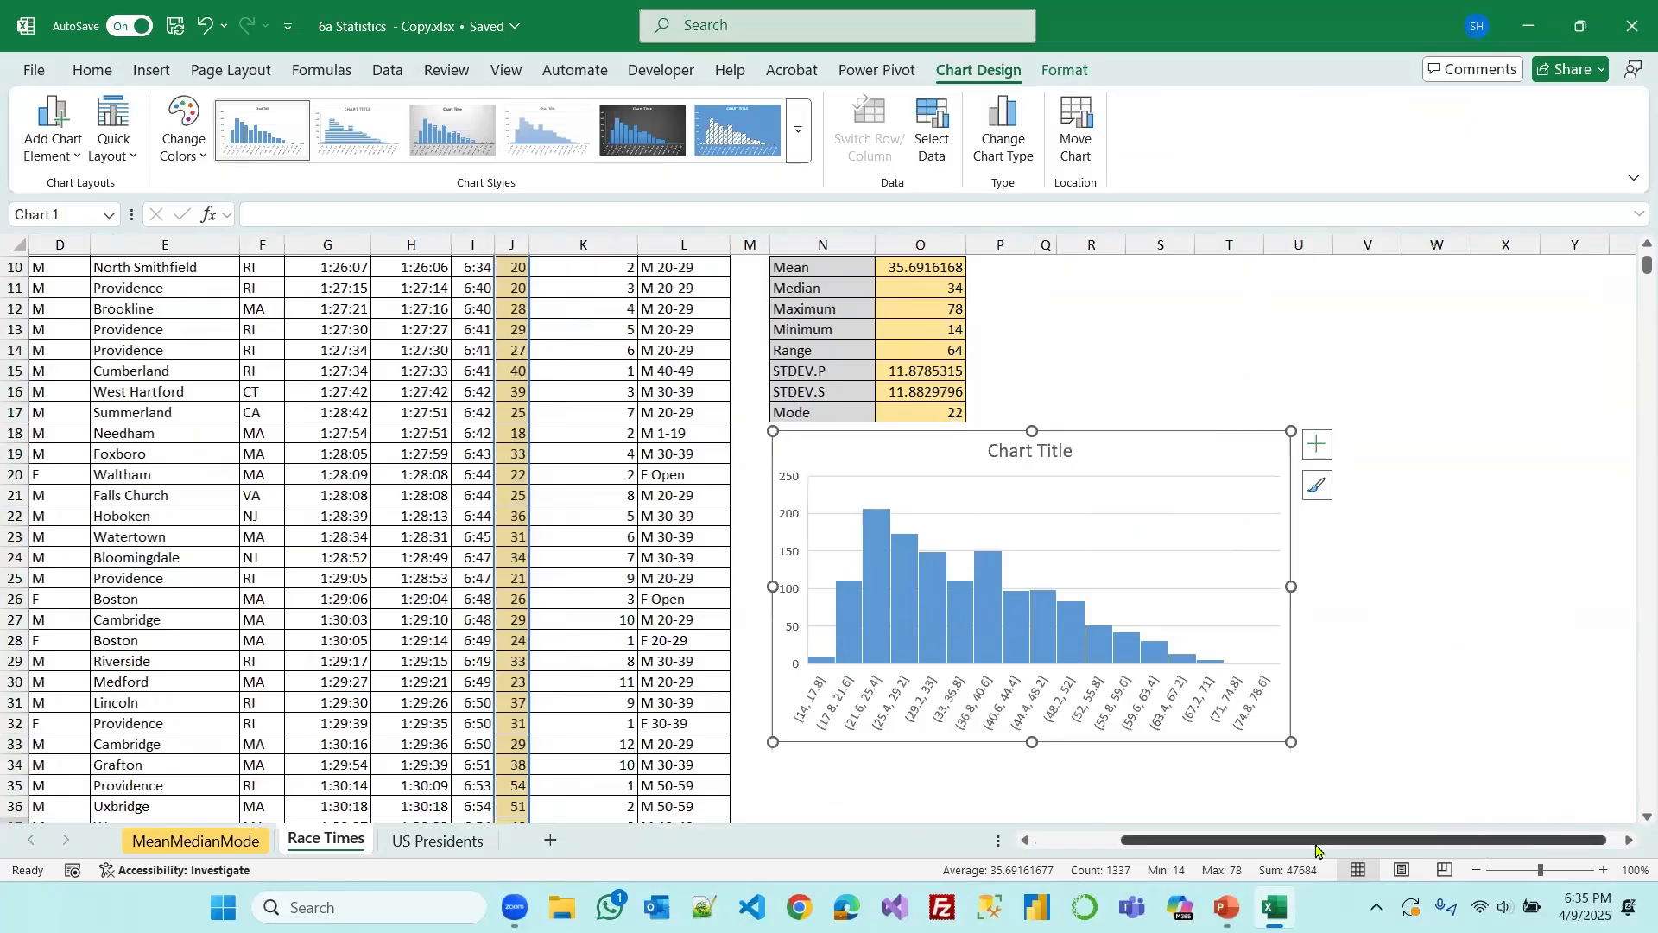
left_click_drag(1482, 842, 1422, 842)
left_click_drag(1495, 742, 1556, 783)
scroll(1486, 734, "right", 1)
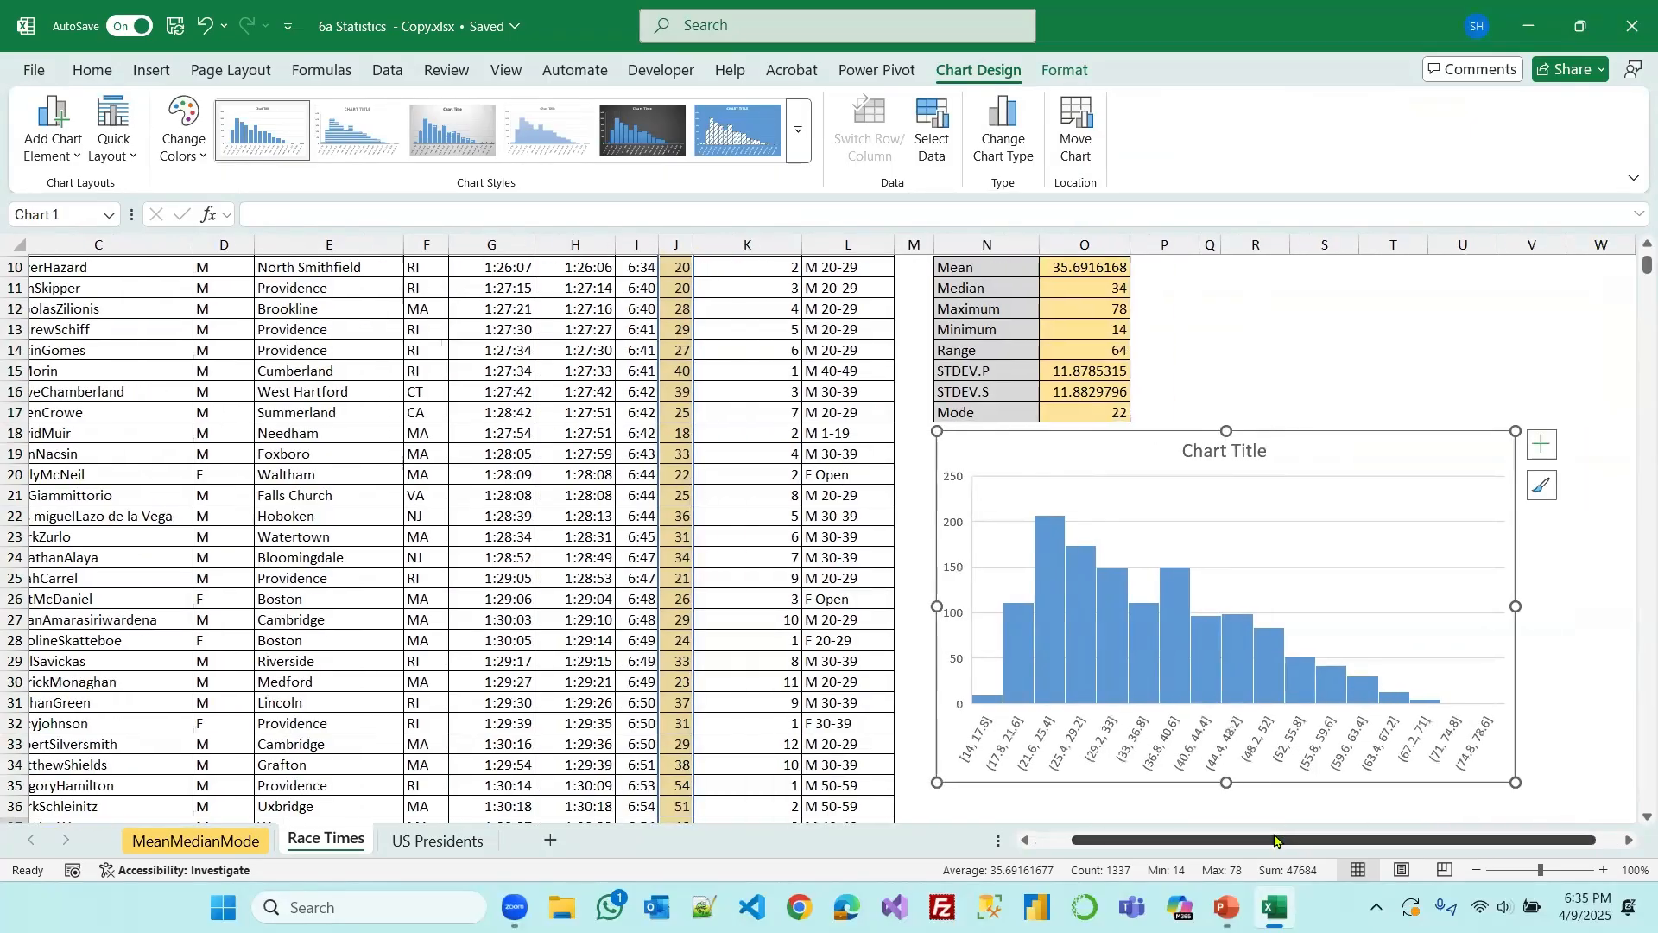
scroll(1425, 640, "down", 2)
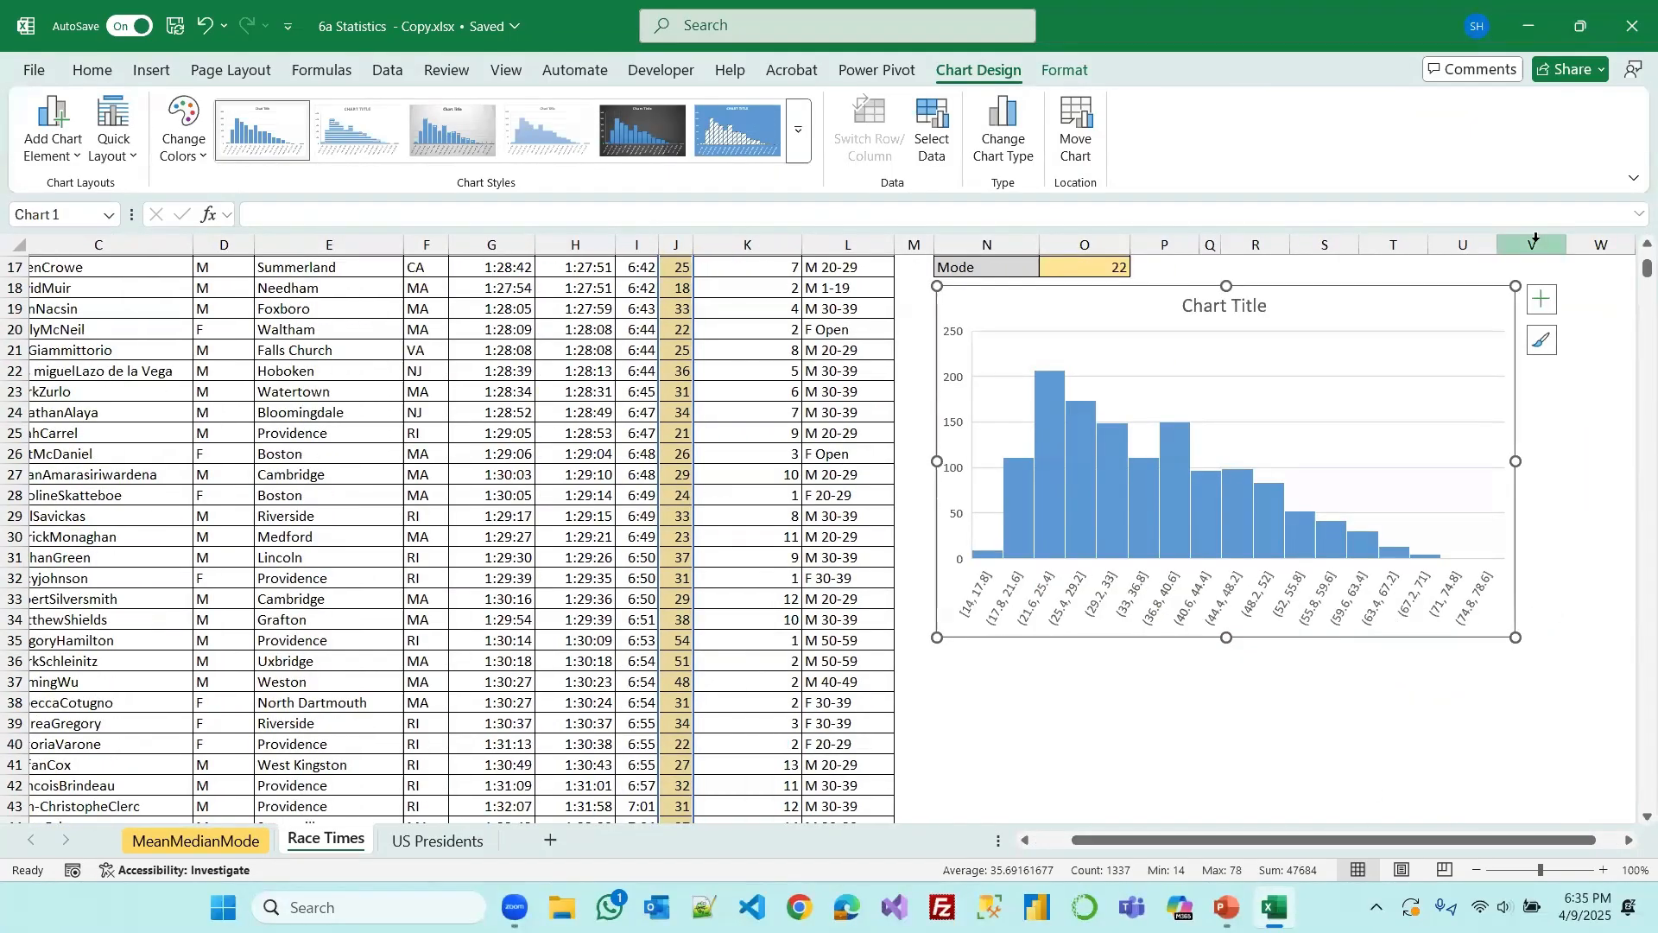
Add data labels to the histogram's bars
left_click(1542, 299)
left_click(817, 389)
left_click(1080, 681)
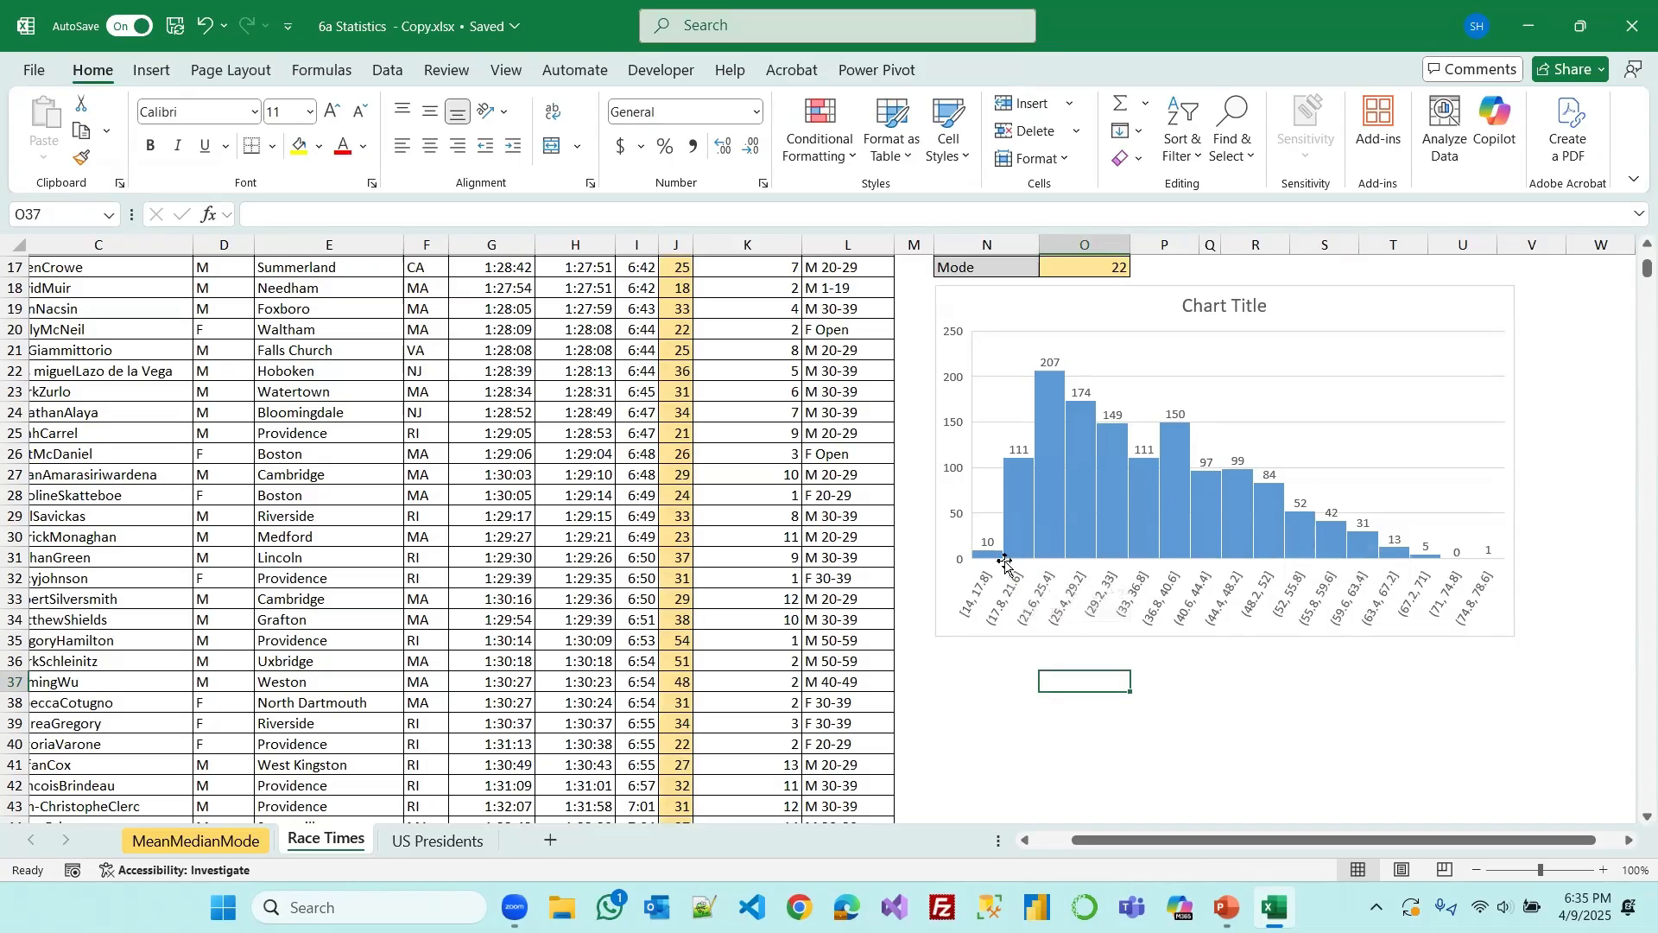
Set the histogram's horizontal axis bin width to 4 and enlarge the chart to fit the bin labels on one row
mouse_move(1012, 563)
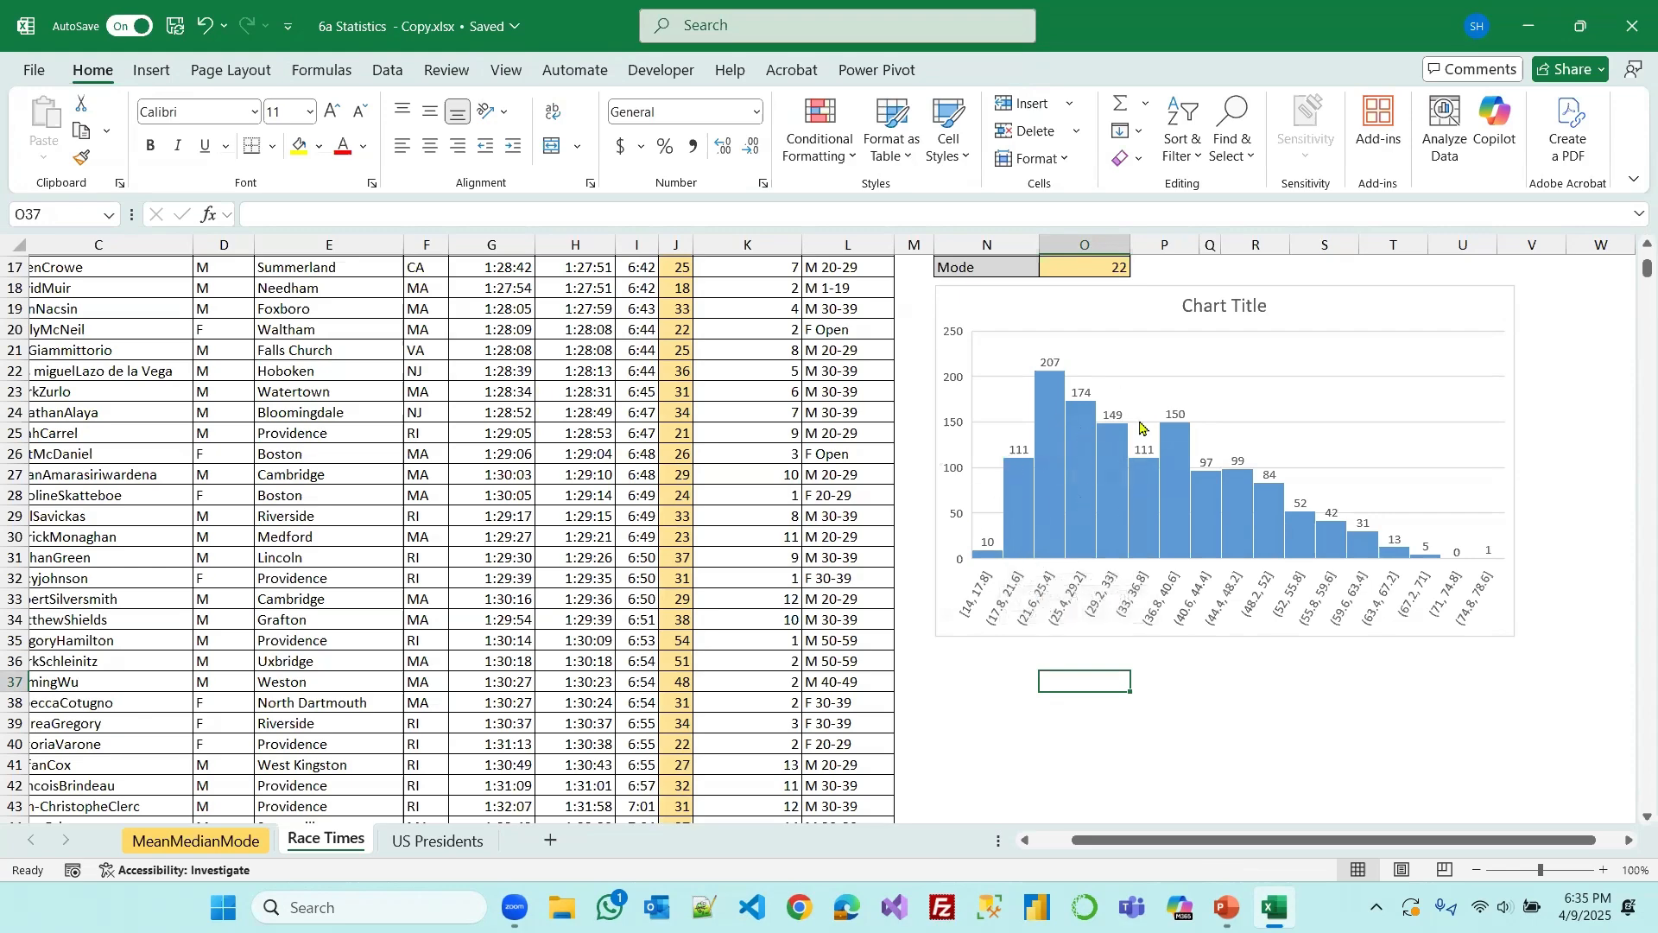
left_click(1630, 840)
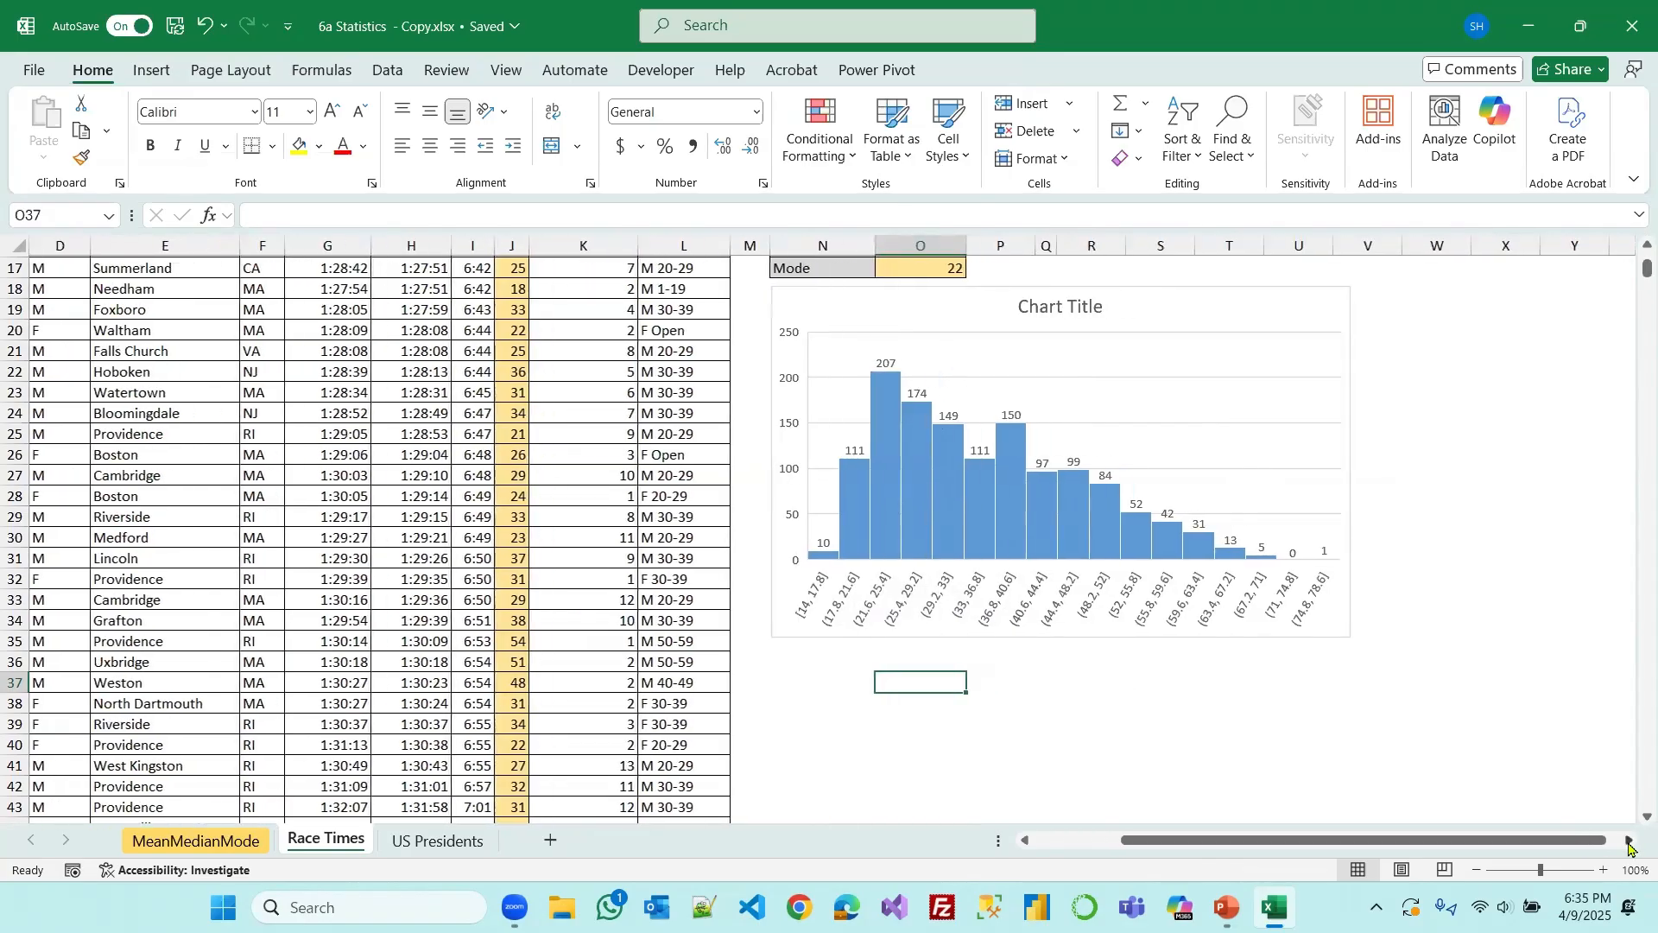
double_click(829, 607)
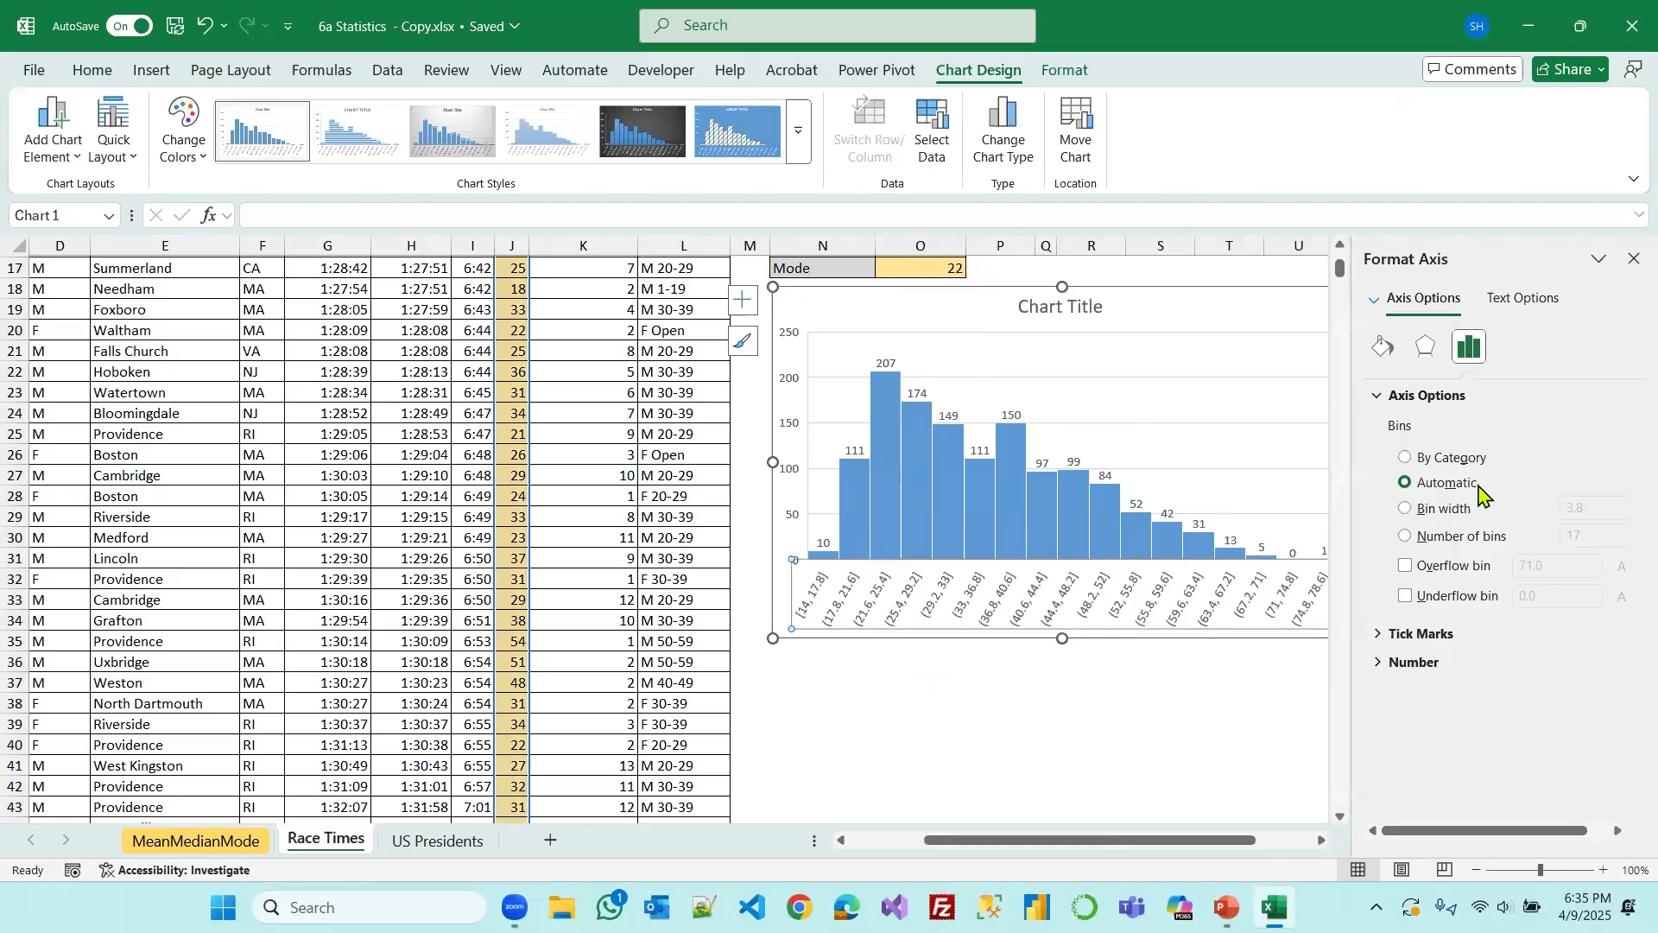
left_click(1405, 510)
left_click_drag(1572, 508, 1523, 515)
type("4")
key("Return")
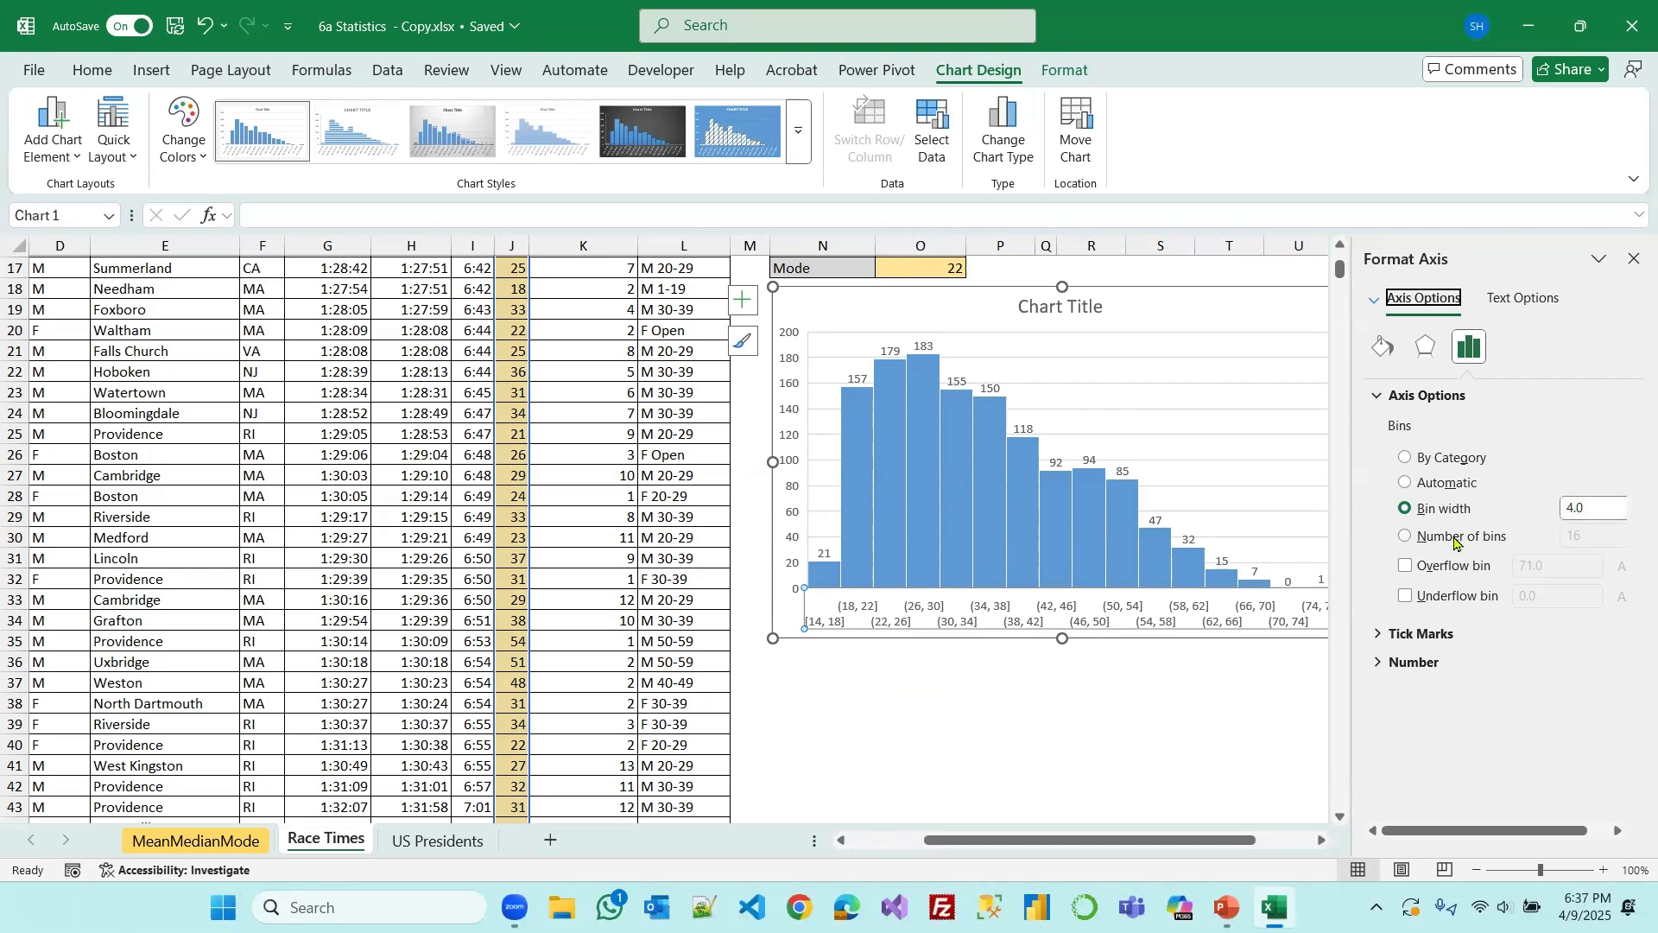
left_click(1635, 259)
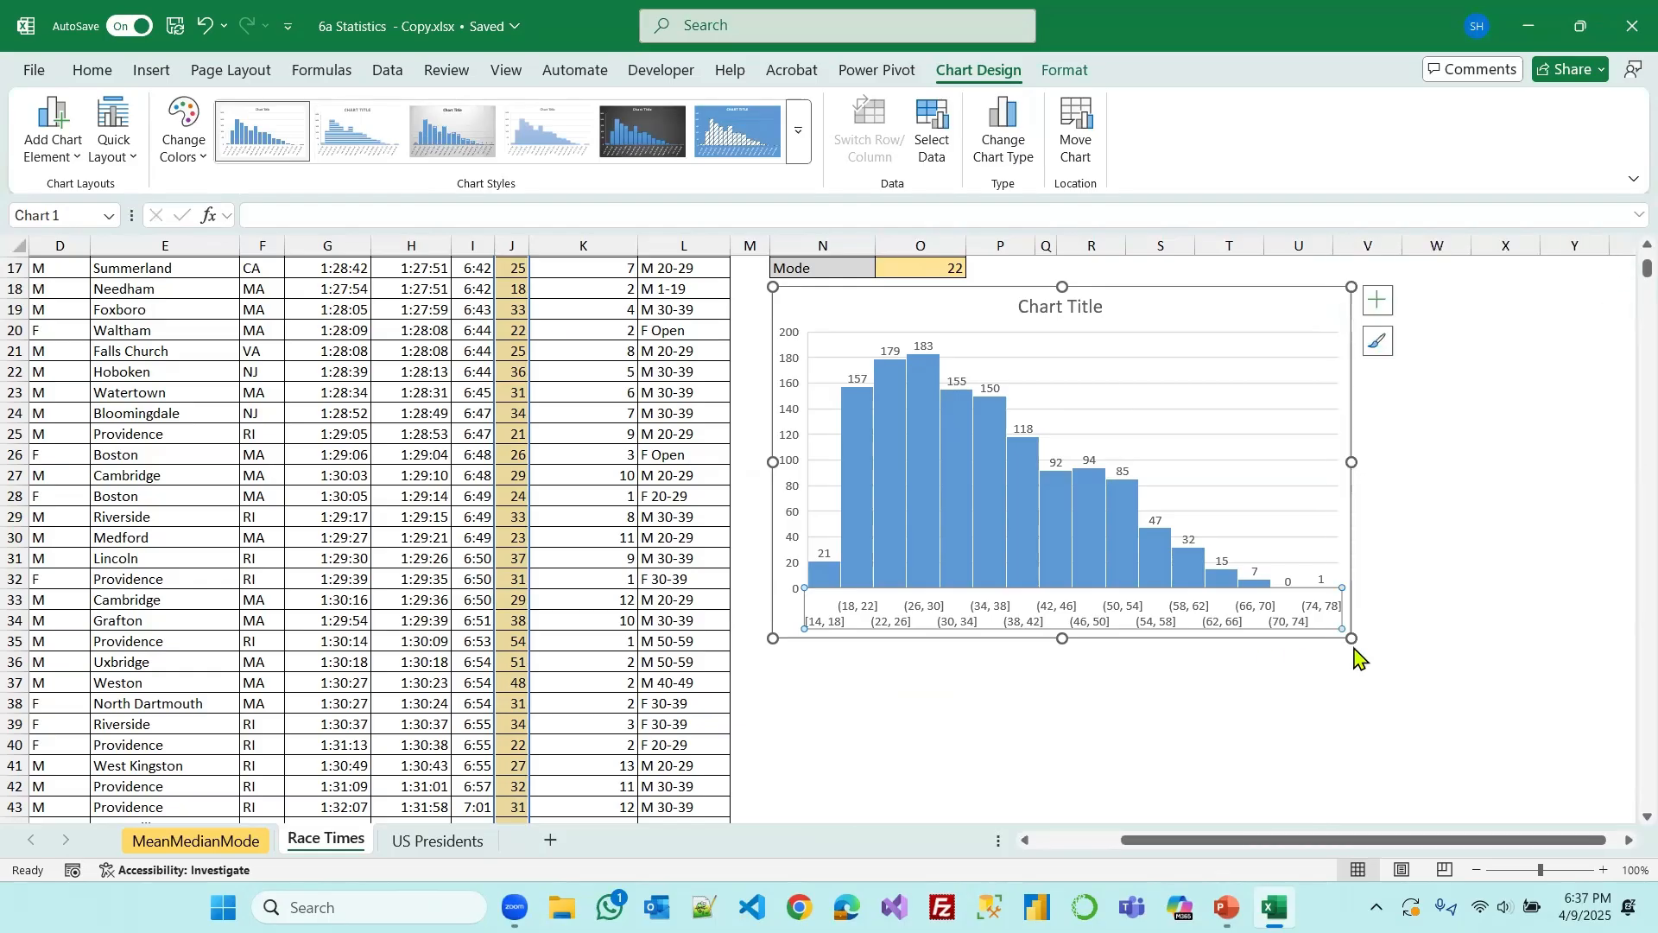
left_click_drag(1353, 639, 1538, 700)
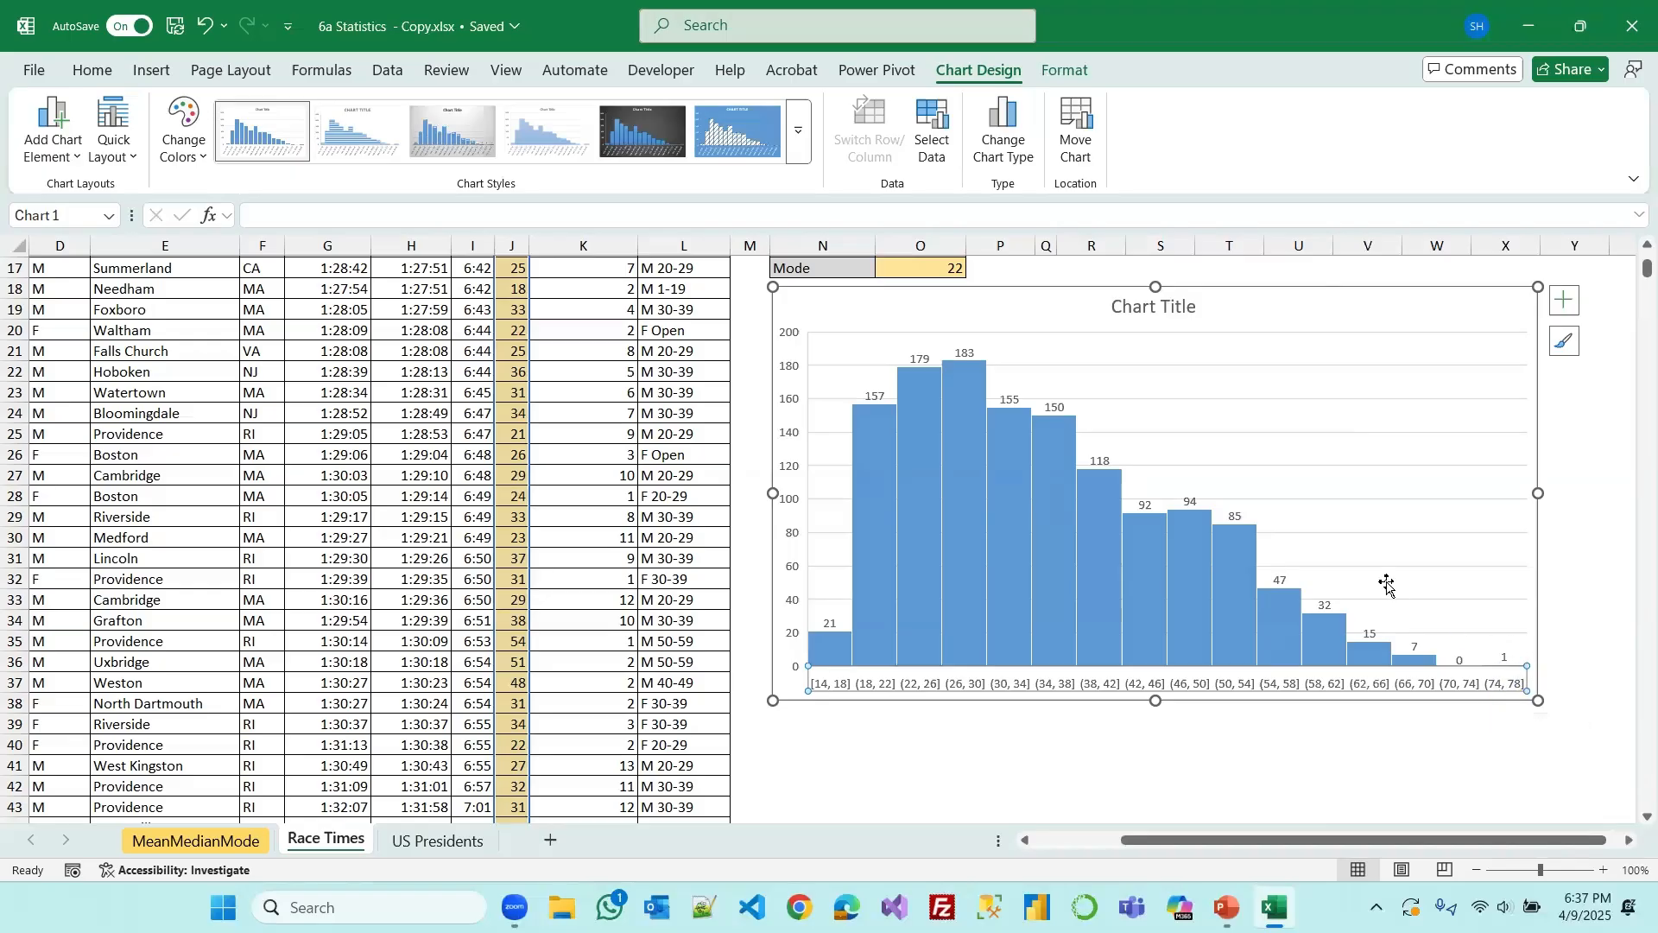
Compare the maximum and minimum ages in the statistics table with the histogram's first, last and tallest bins
scroll(1306, 510, "up", 3)
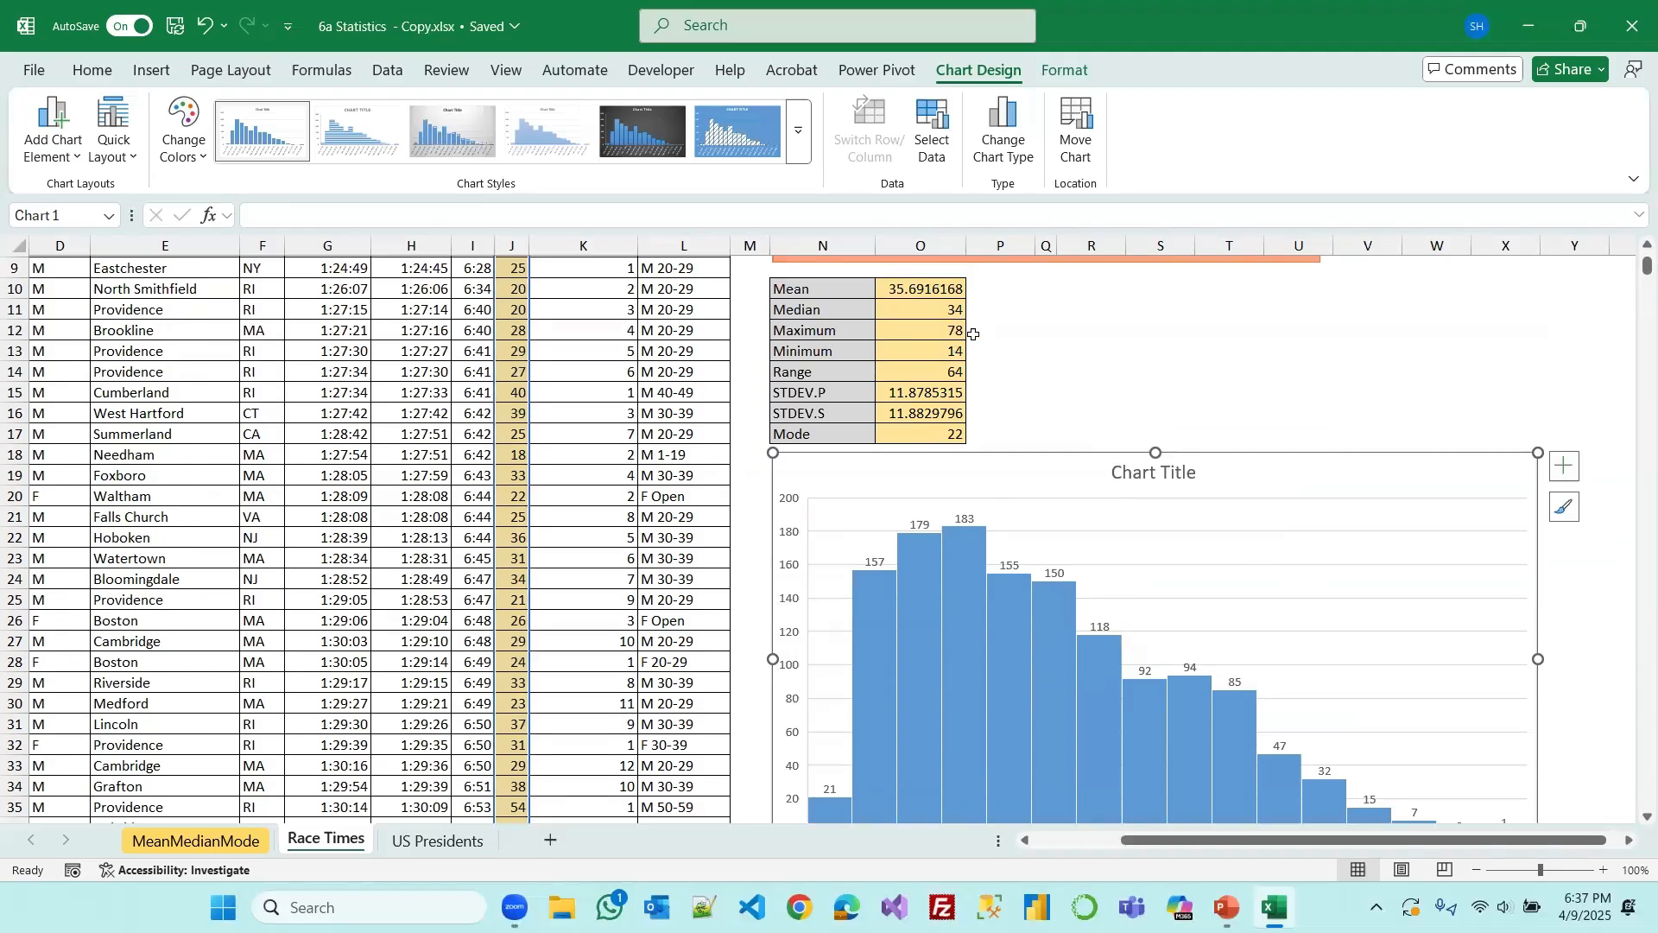
scroll(1552, 626, "down", 2)
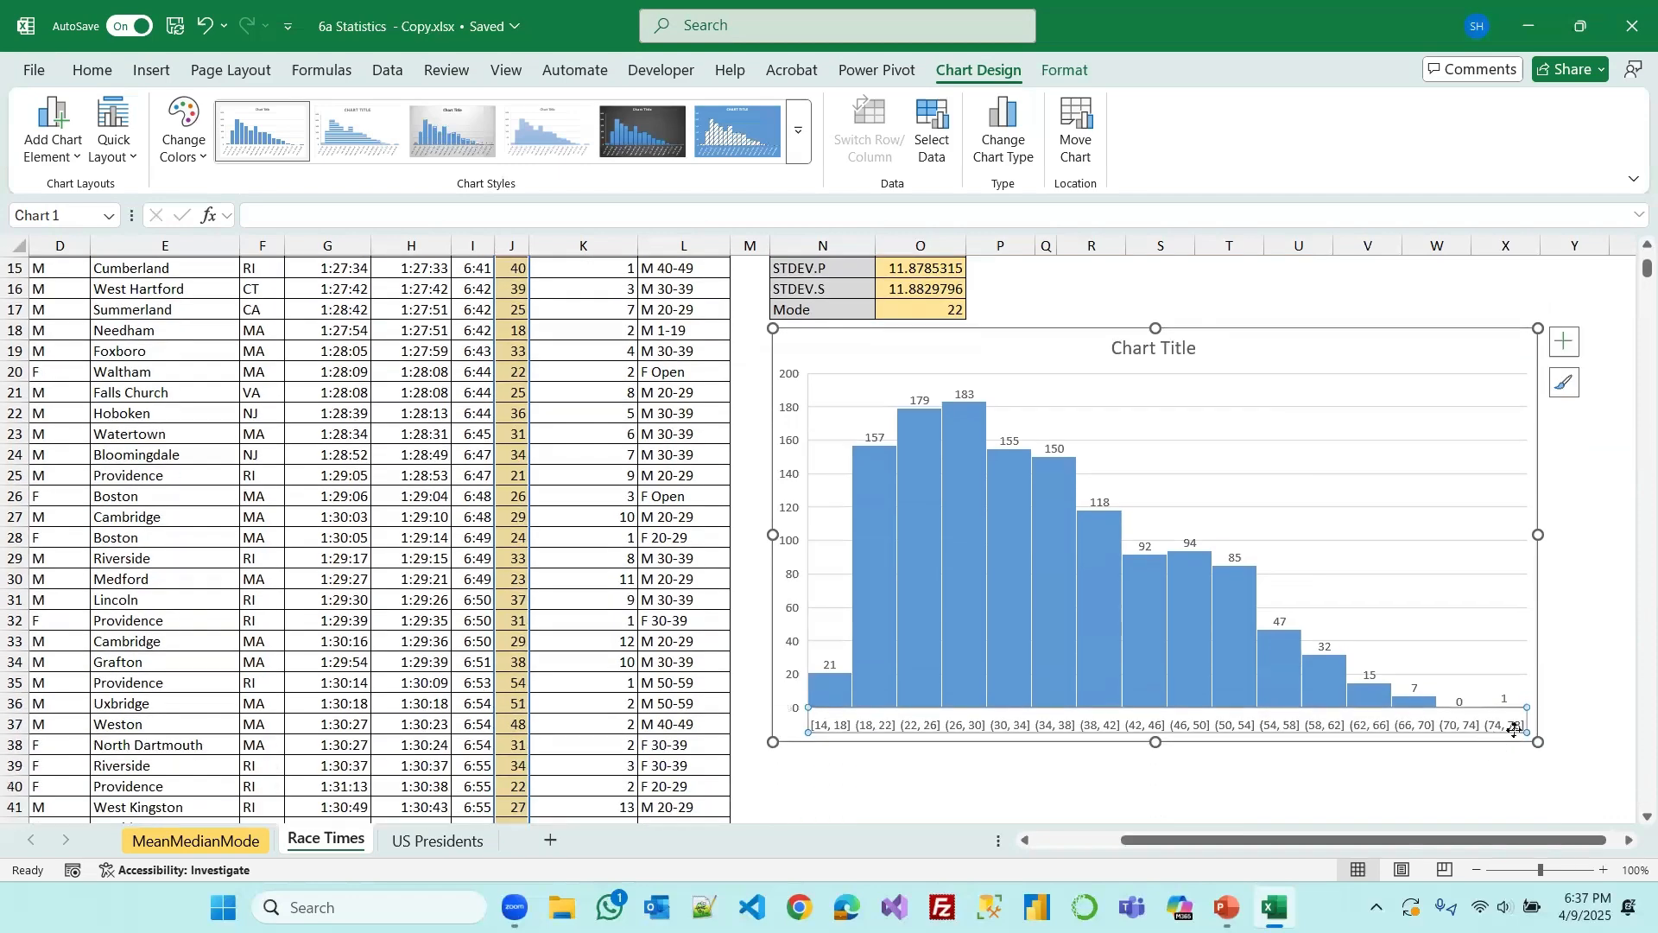
scroll(1197, 371, "up", 3)
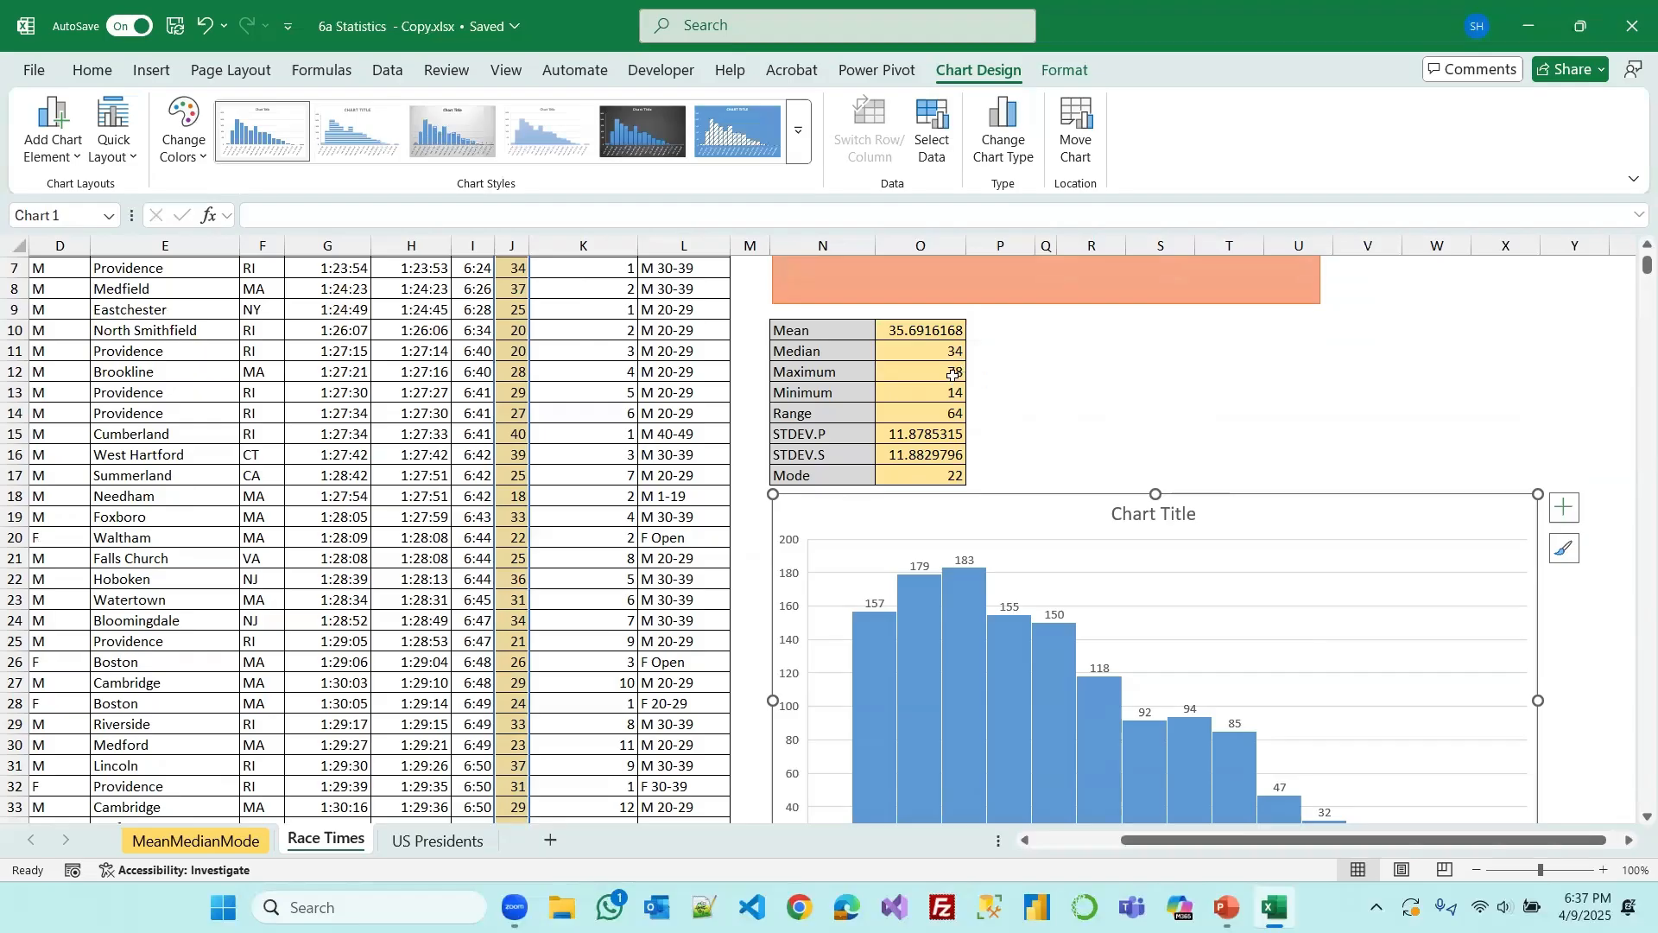
scroll(1196, 492, "down", 3)
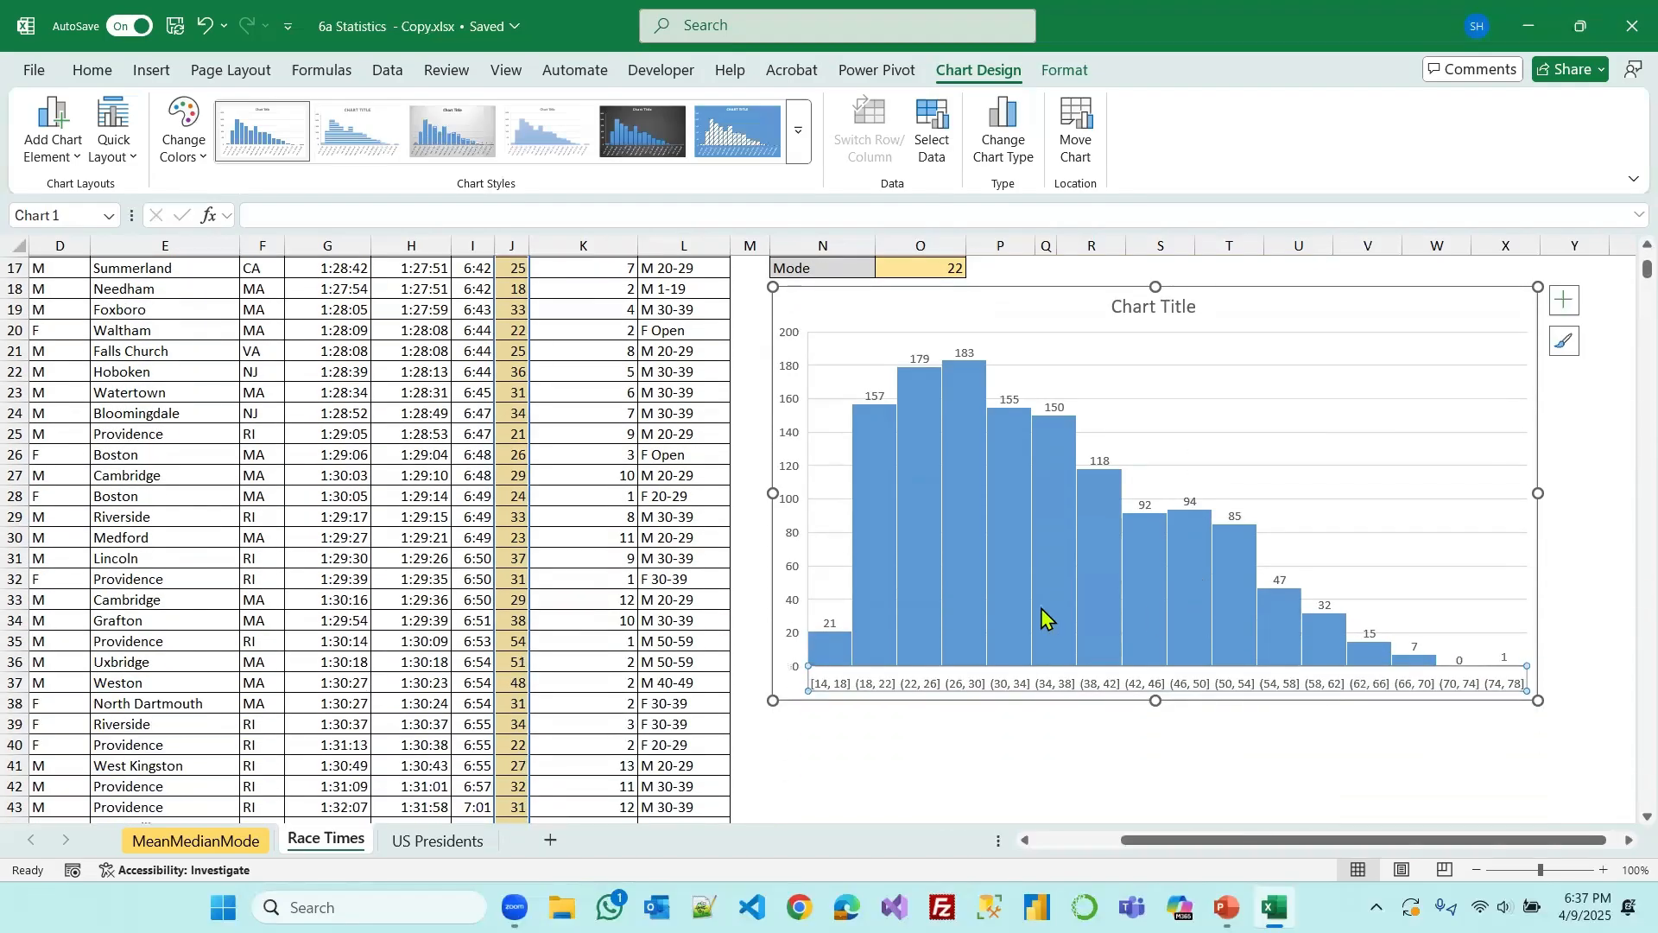
mouse_move(960, 662)
mouse_move(977, 355)
mouse_move(963, 510)
mouse_move(831, 648)
Enlarge the histogram slightly further in width and height, and review it against the statistics table
left_click_drag(1542, 702, 1570, 729)
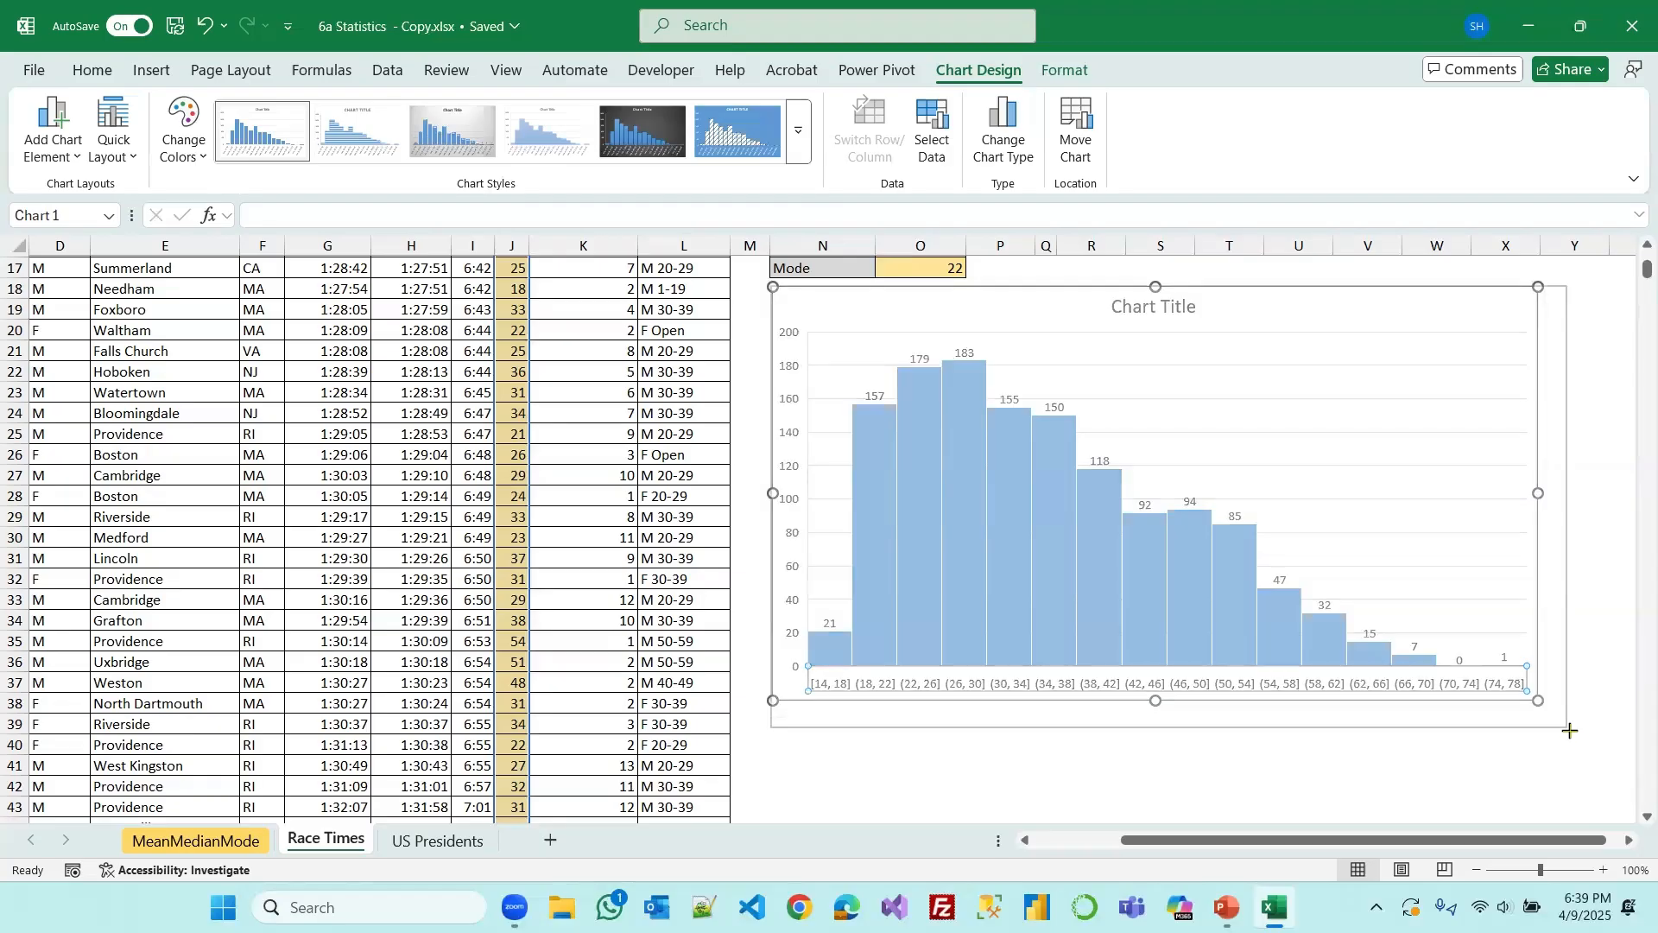
scroll(1033, 319, "up", 1)
scroll(1033, 321, "up", 1)
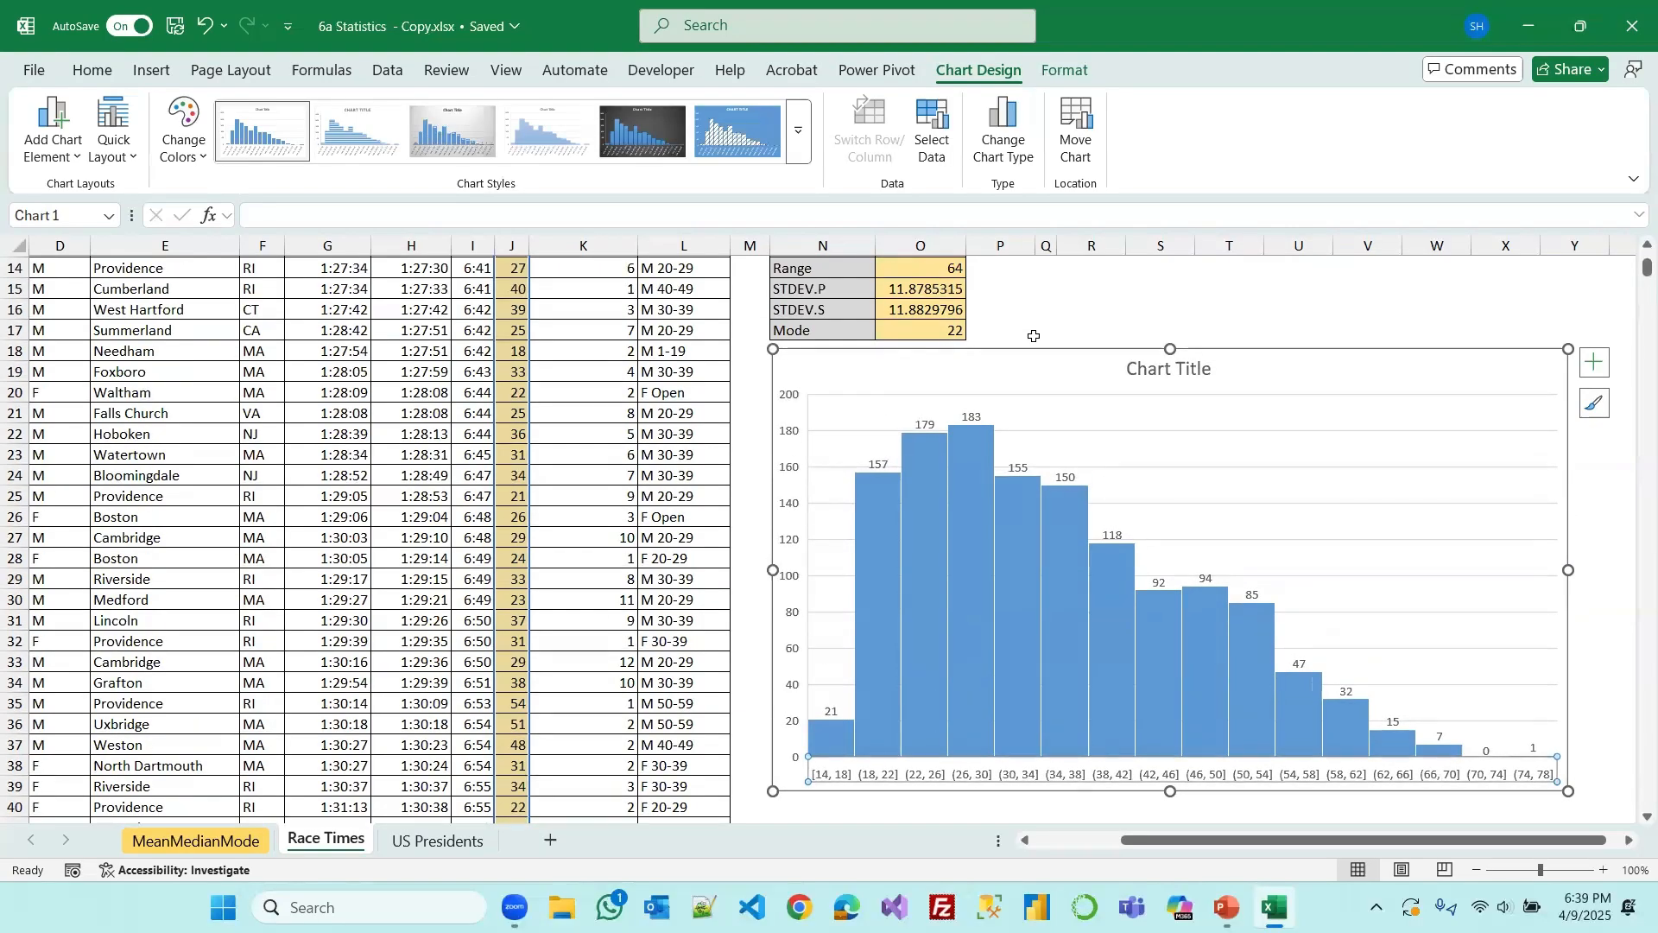
scroll(1002, 388, "up", 1)
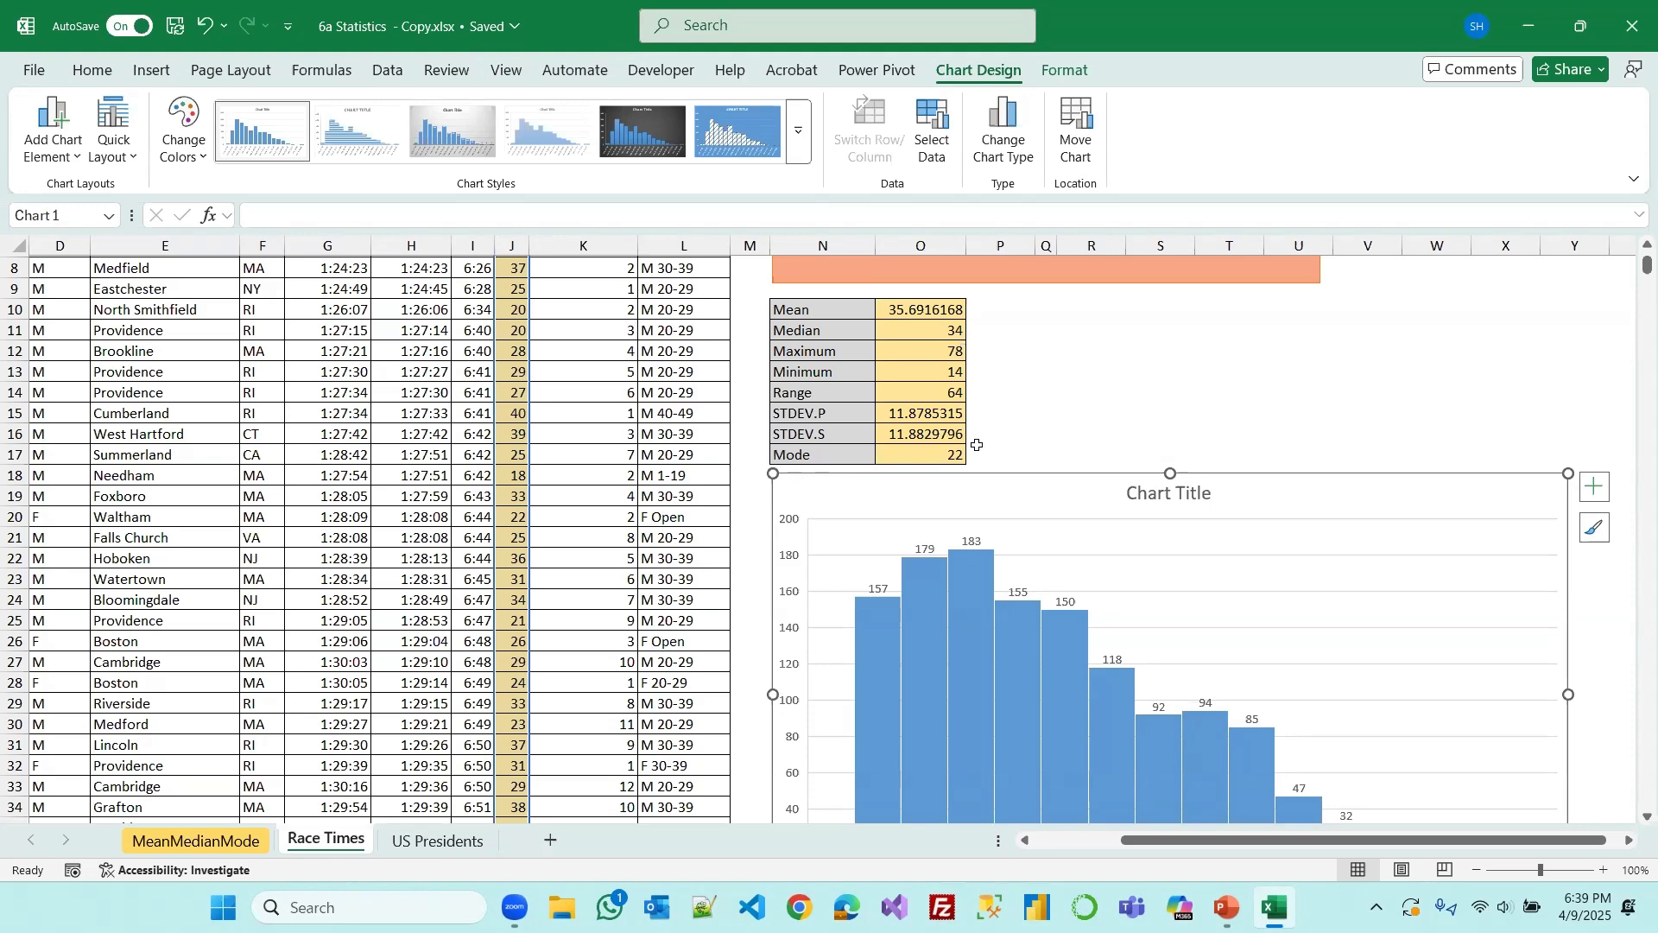
Deselect the chart and examine how the runner ages are distributed across the histogram's bins
scroll(1201, 550, "down", 1)
scroll(1201, 550, "down", 1)
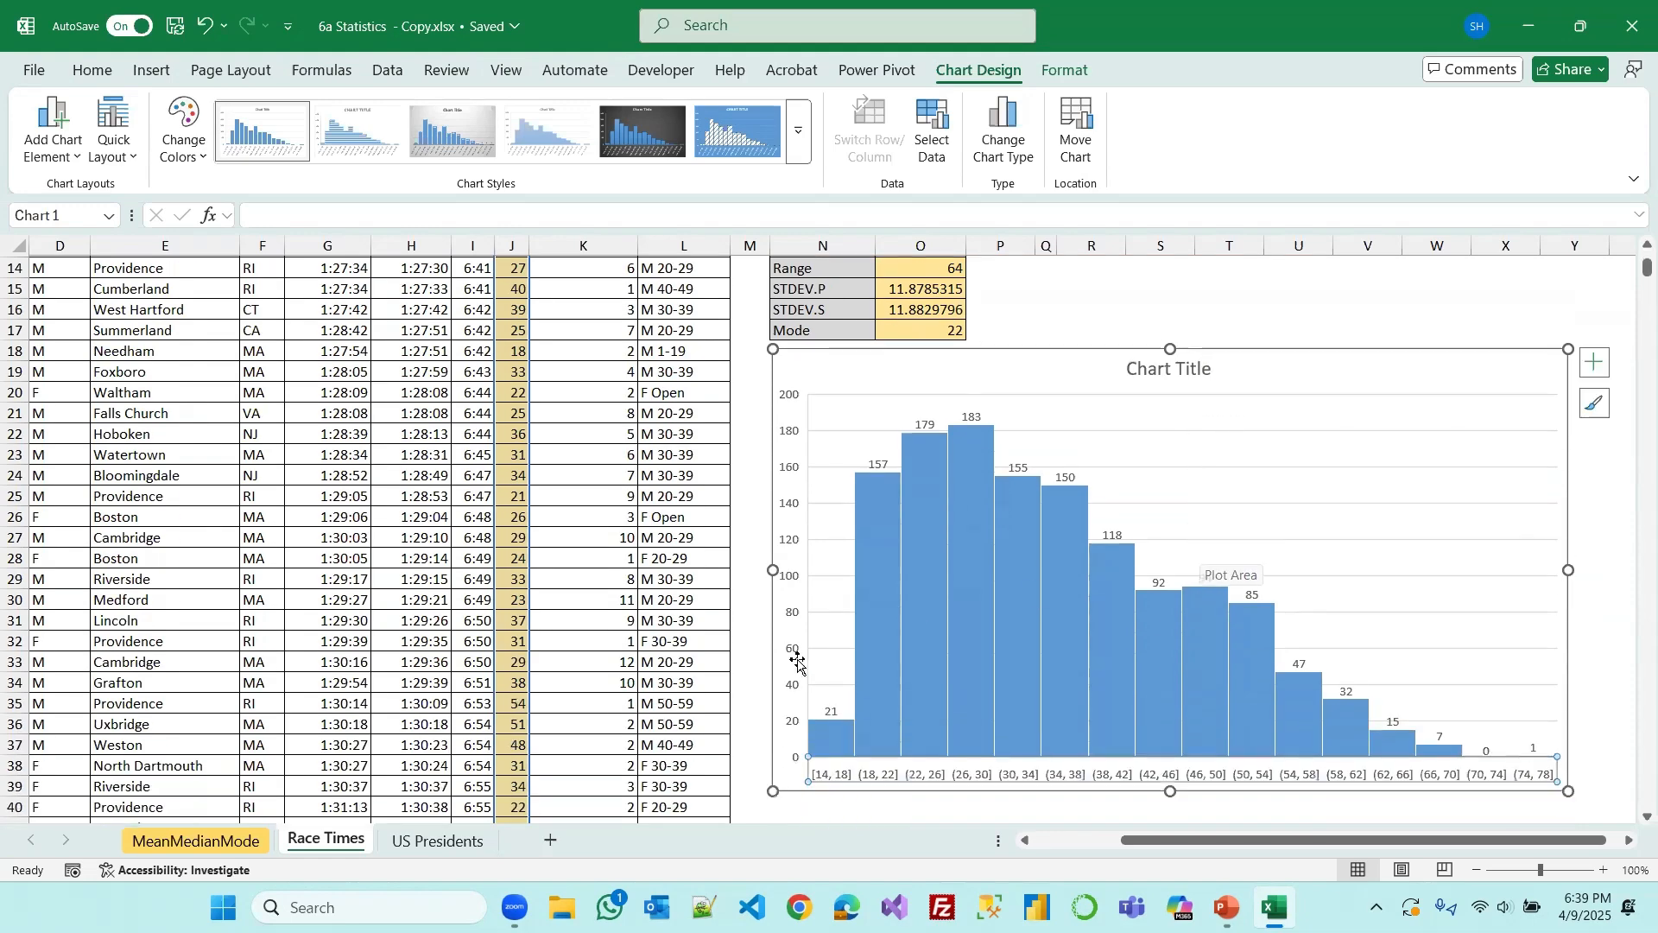
left_click(1589, 632)
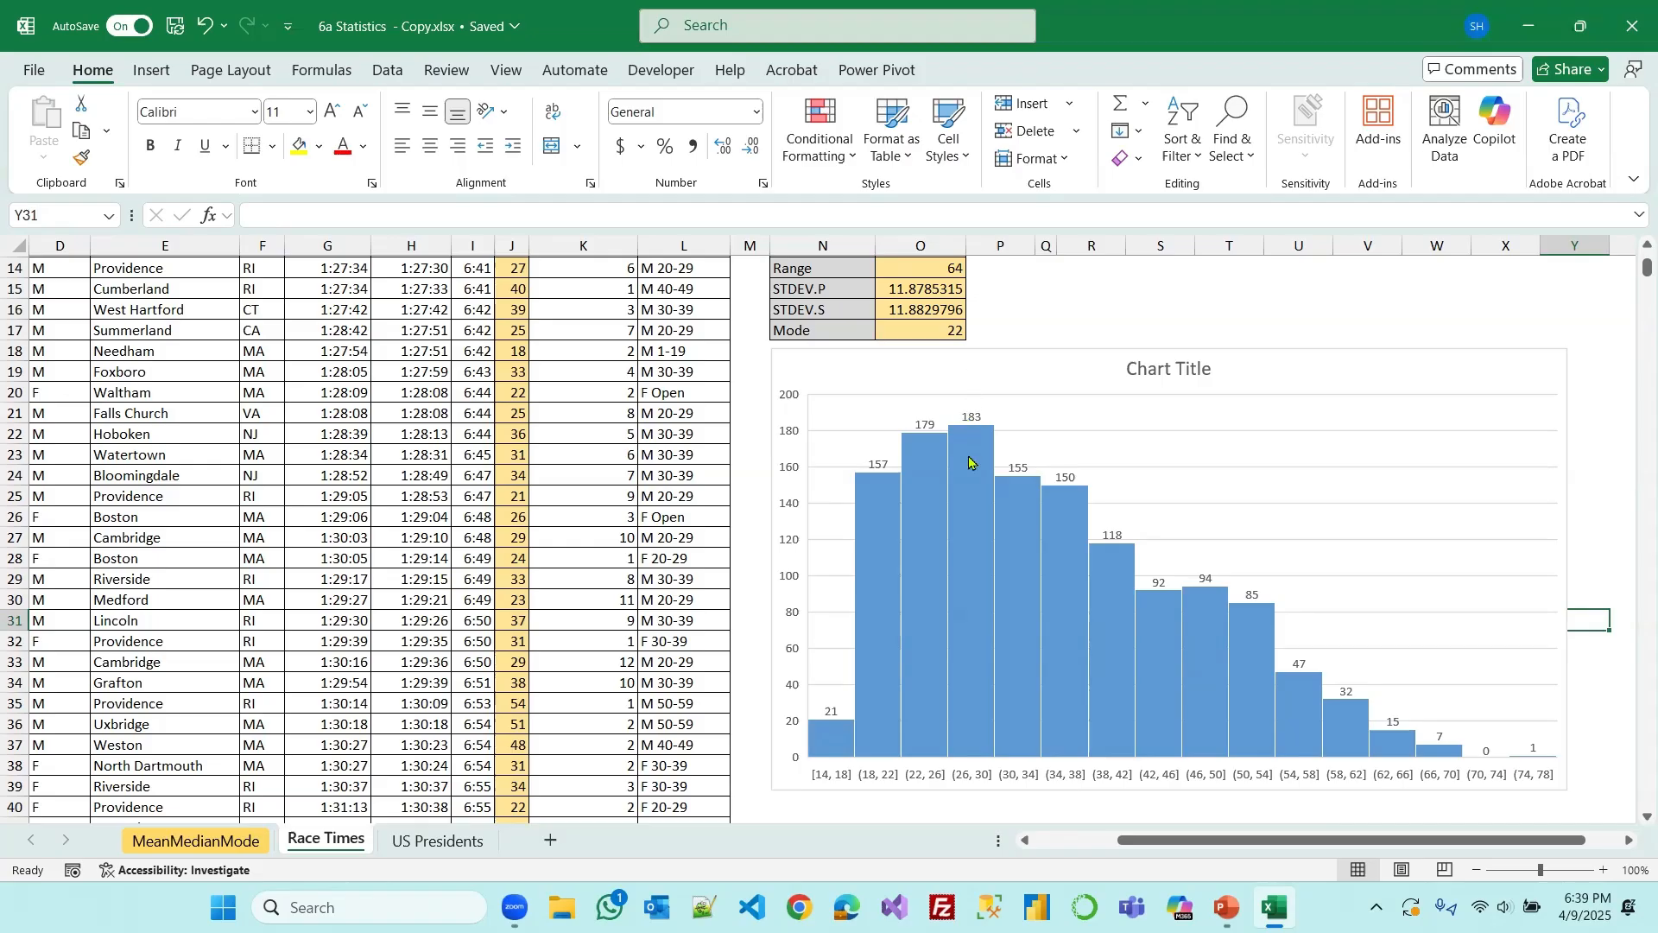
mouse_move(969, 461)
scroll(1594, 515, "down", 1)
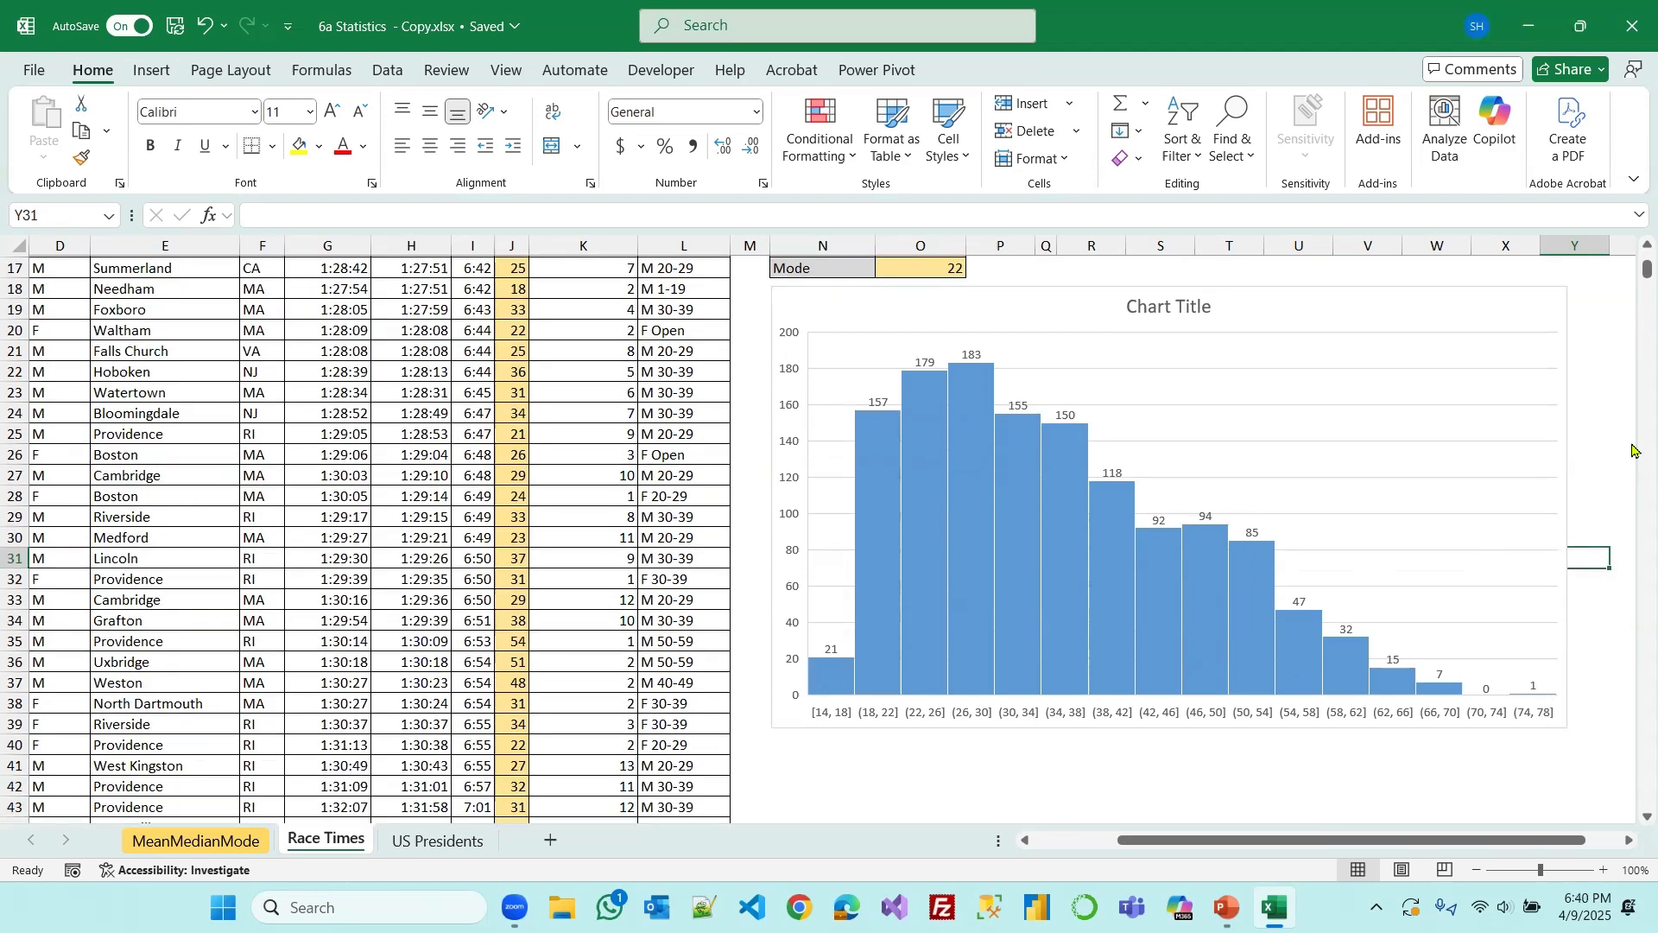
scroll(1601, 431, "up", 1)
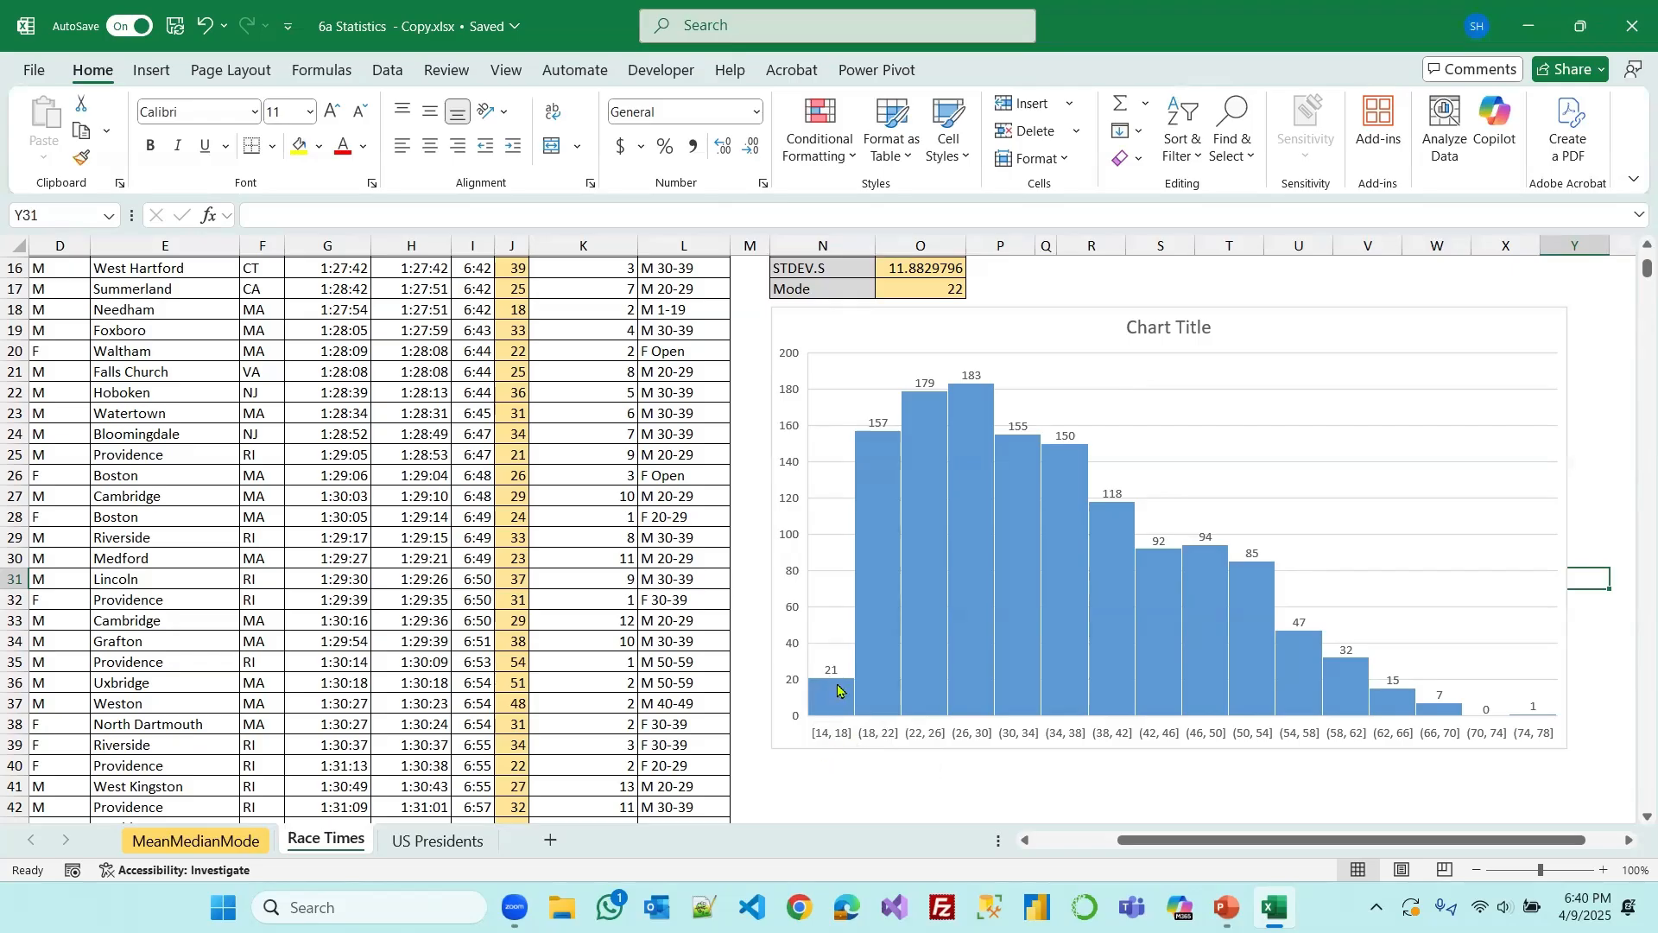
mouse_move(837, 689)
mouse_move(1078, 649)
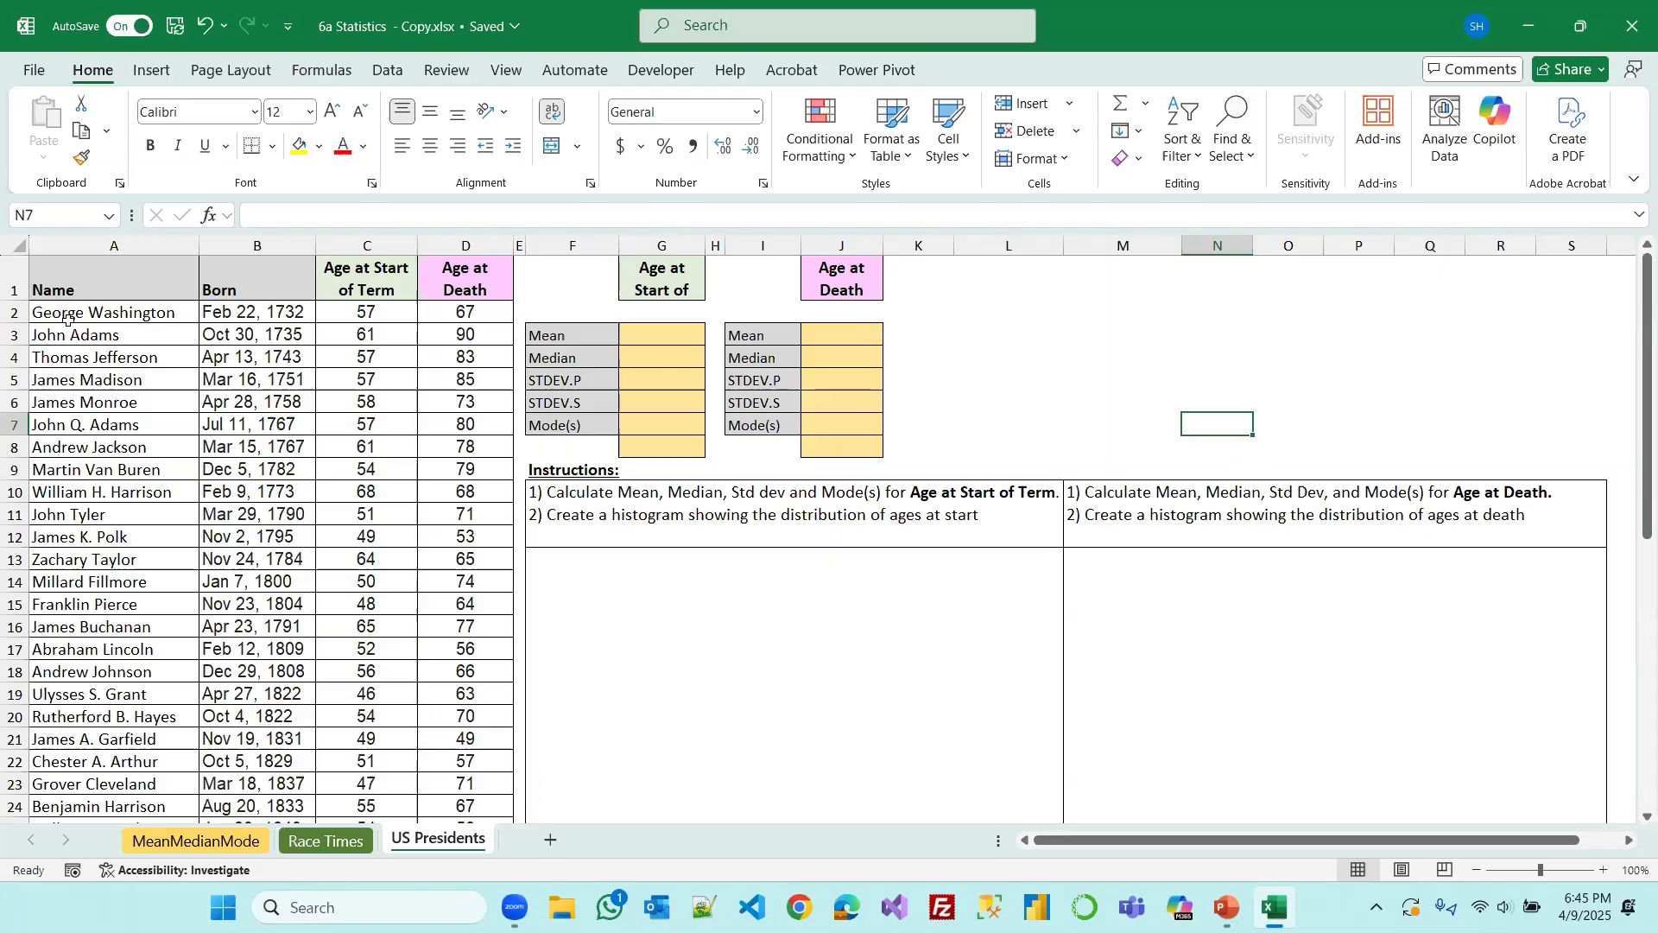
On the US Presidents sheet, define the name Age_at_Start_of_Term for the range C2:C46
scroll(87, 389, "down", 4)
scroll(112, 525, "up", 2)
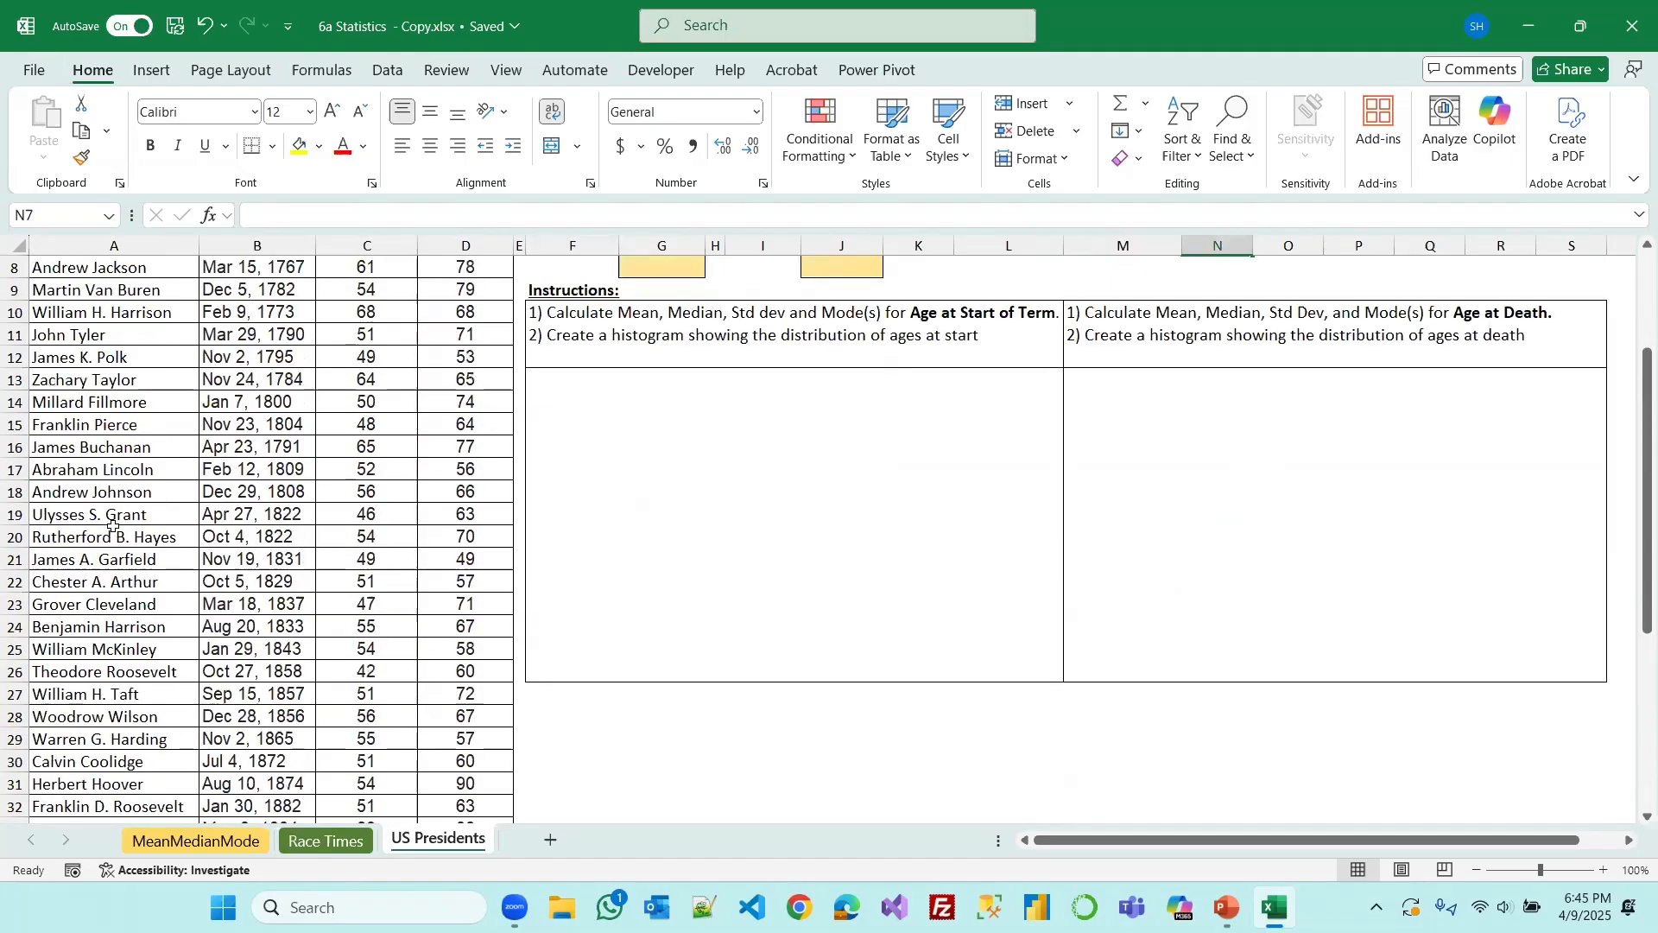
scroll(112, 525, "up", 3)
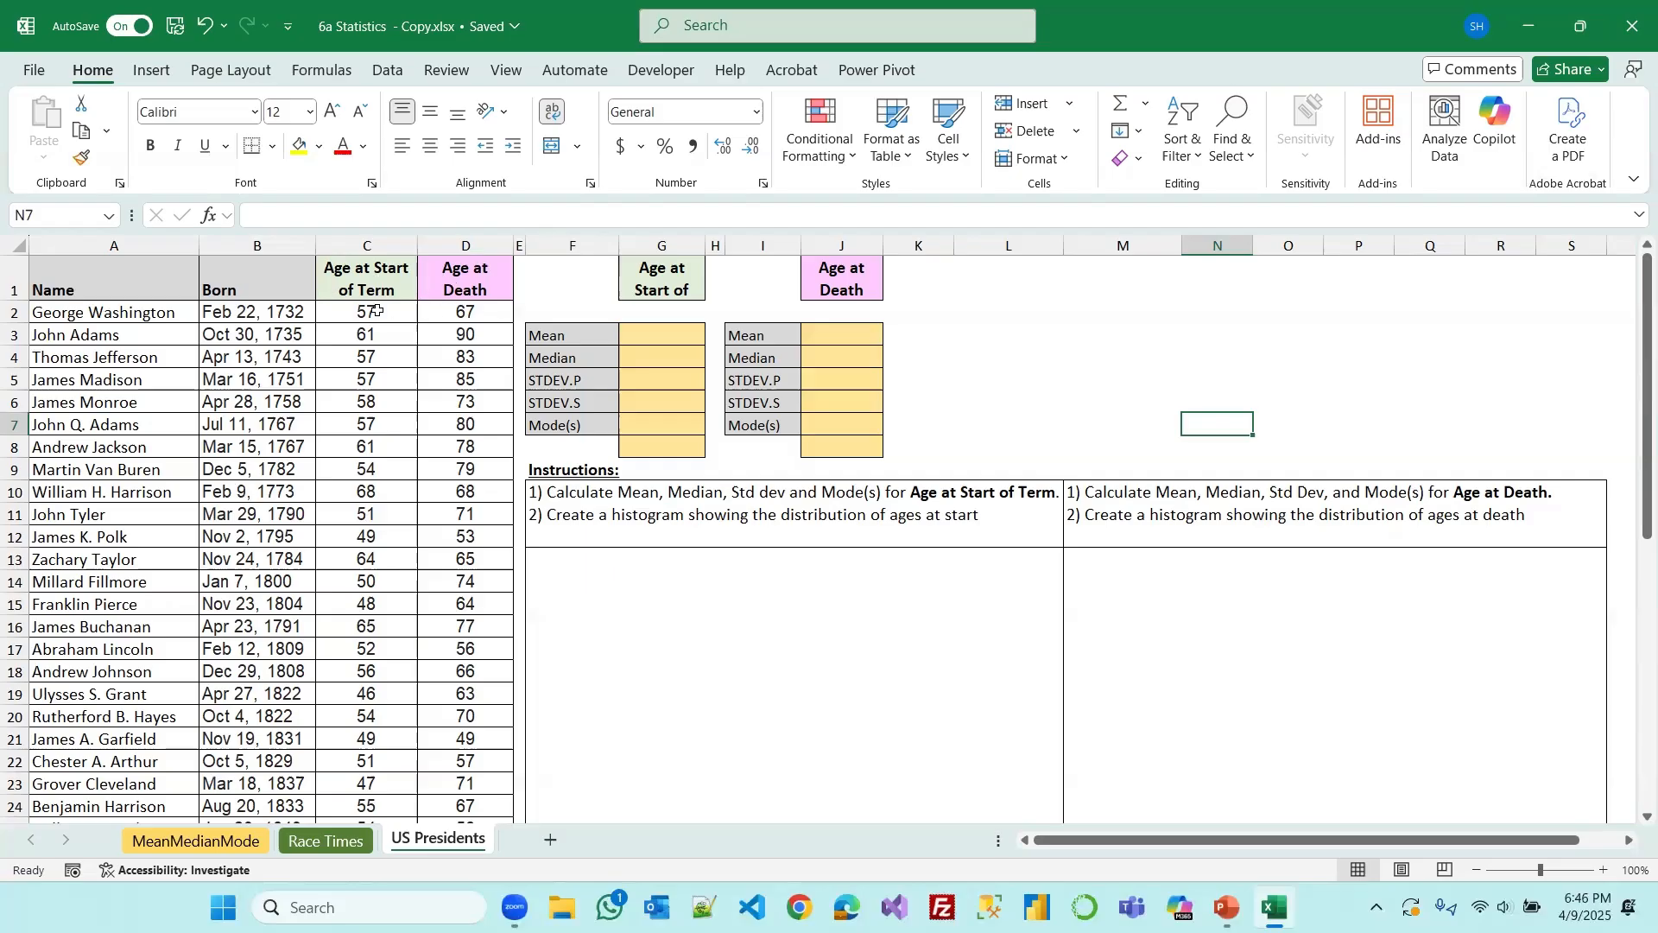
left_click_drag(377, 311, 367, 786)
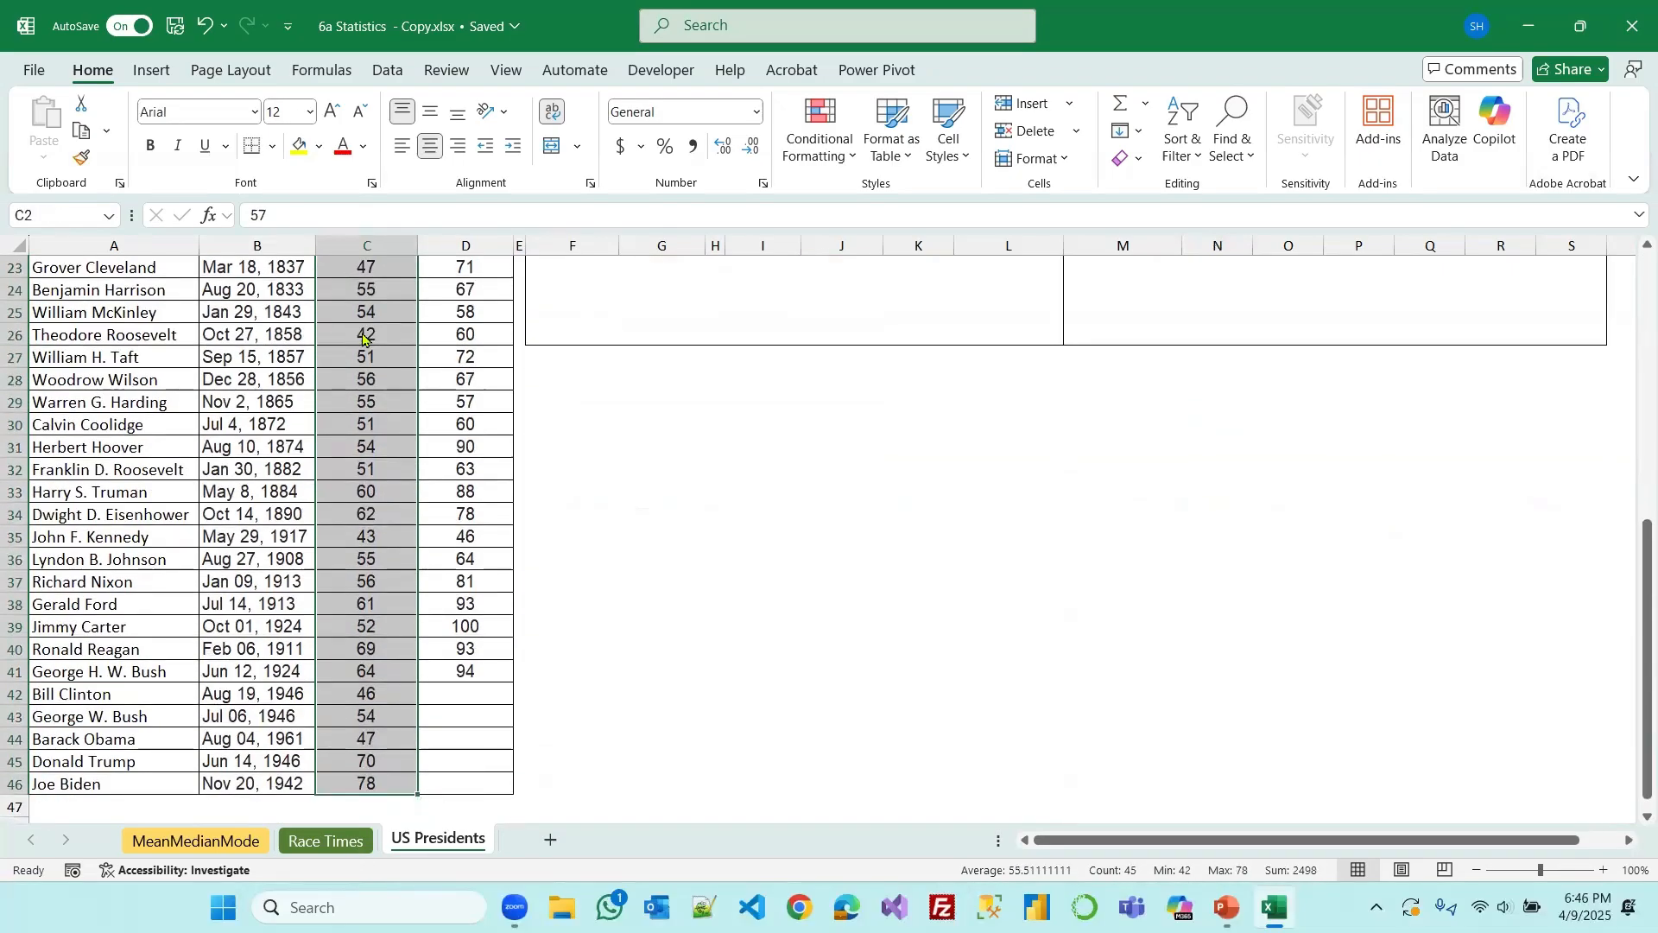
right_click(363, 338)
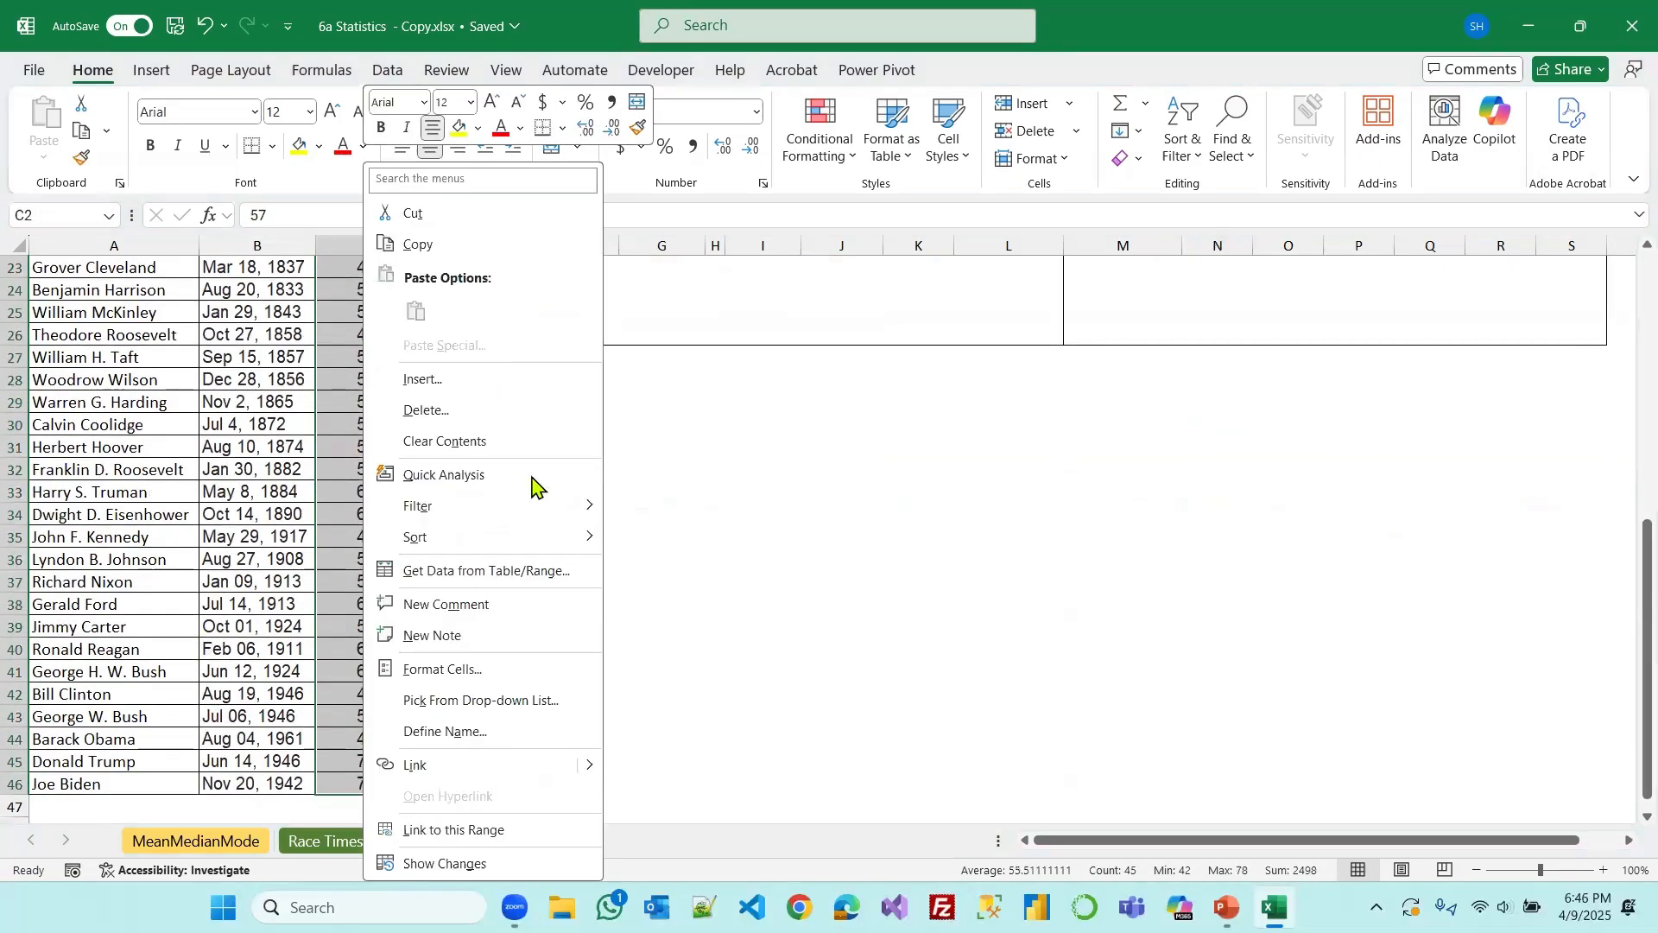
left_click(437, 732)
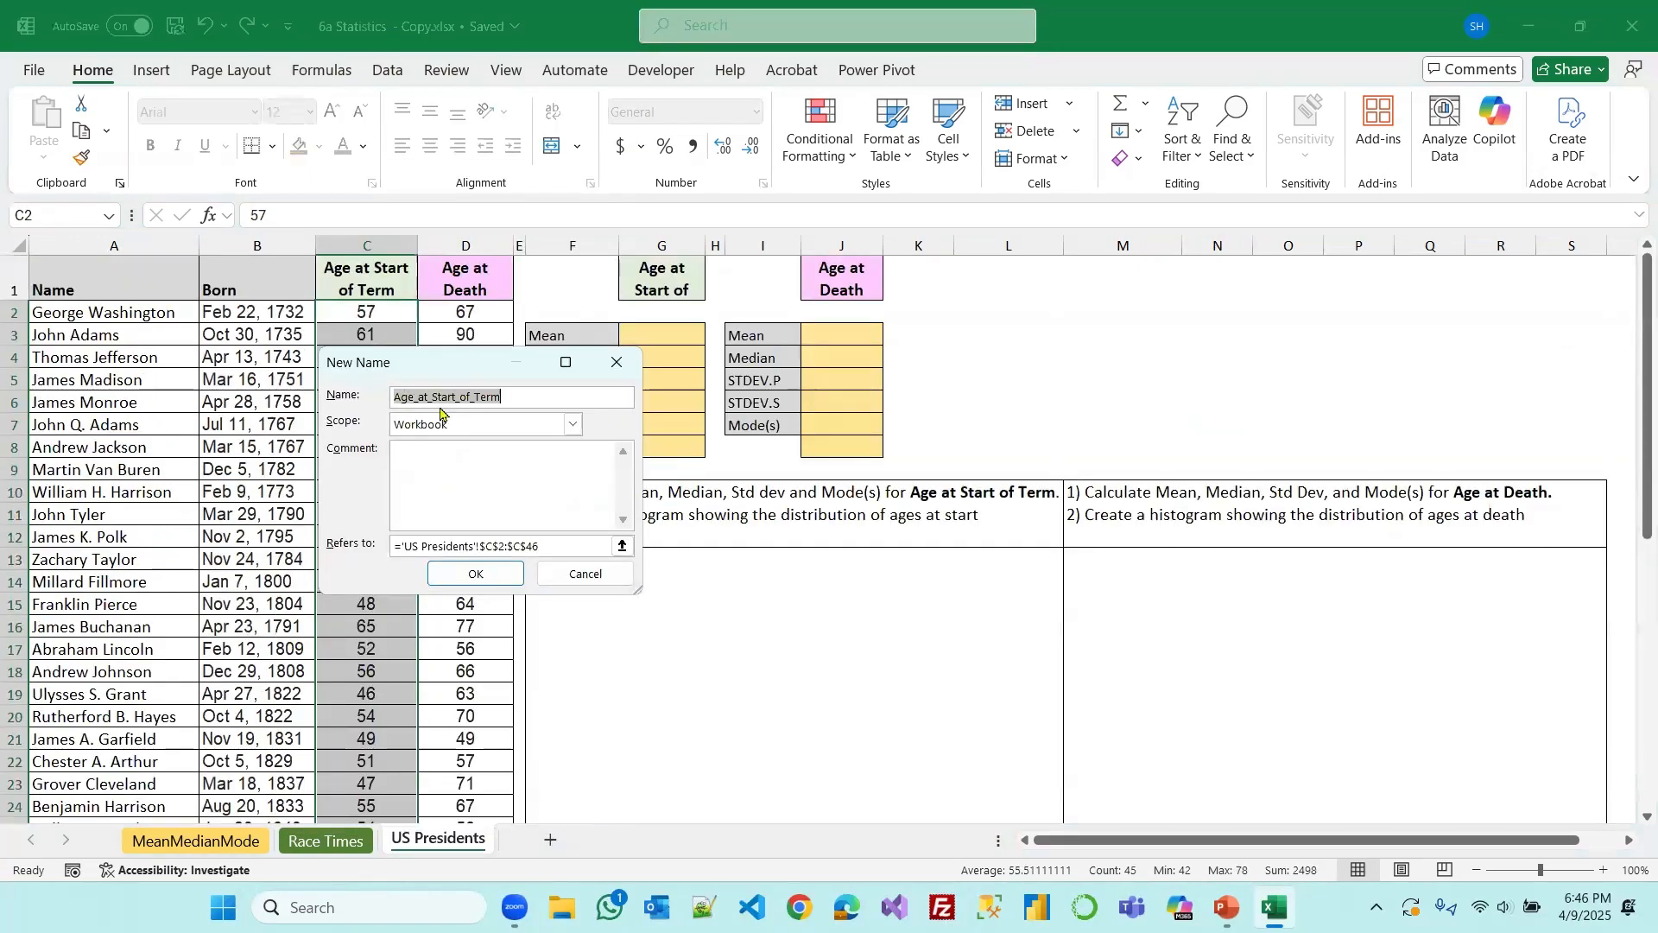
left_click(481, 572)
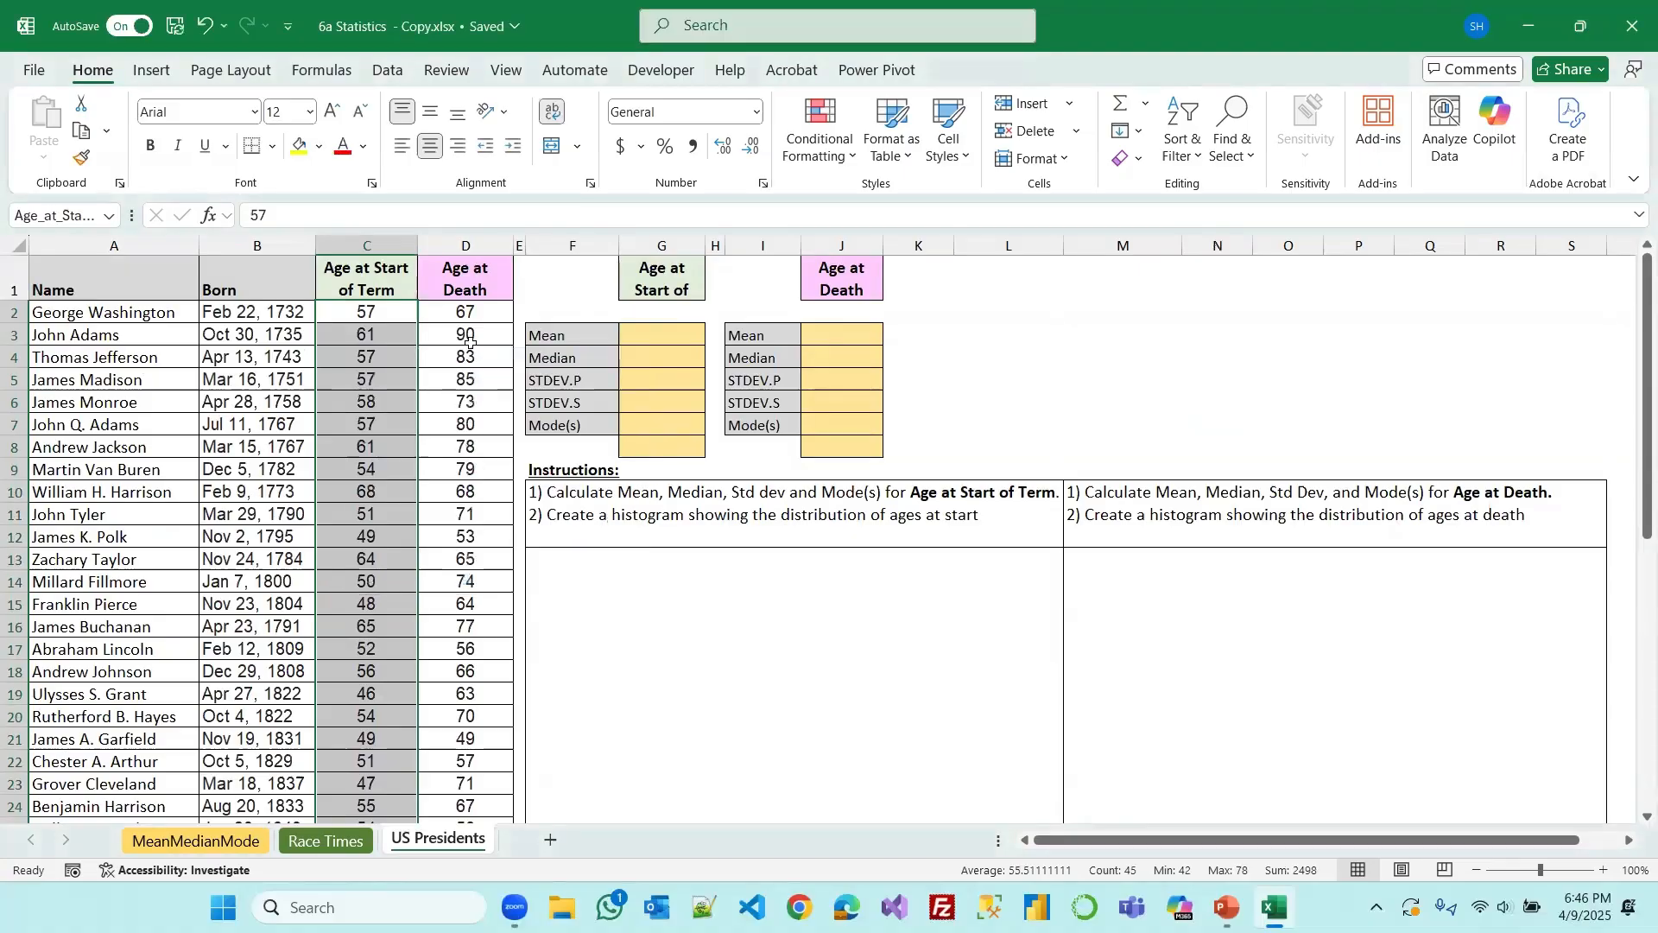
Define the workbook-scope name Age_at_Death for the range D2:D46
left_click_drag(464, 313, 464, 785)
right_click(559, 505)
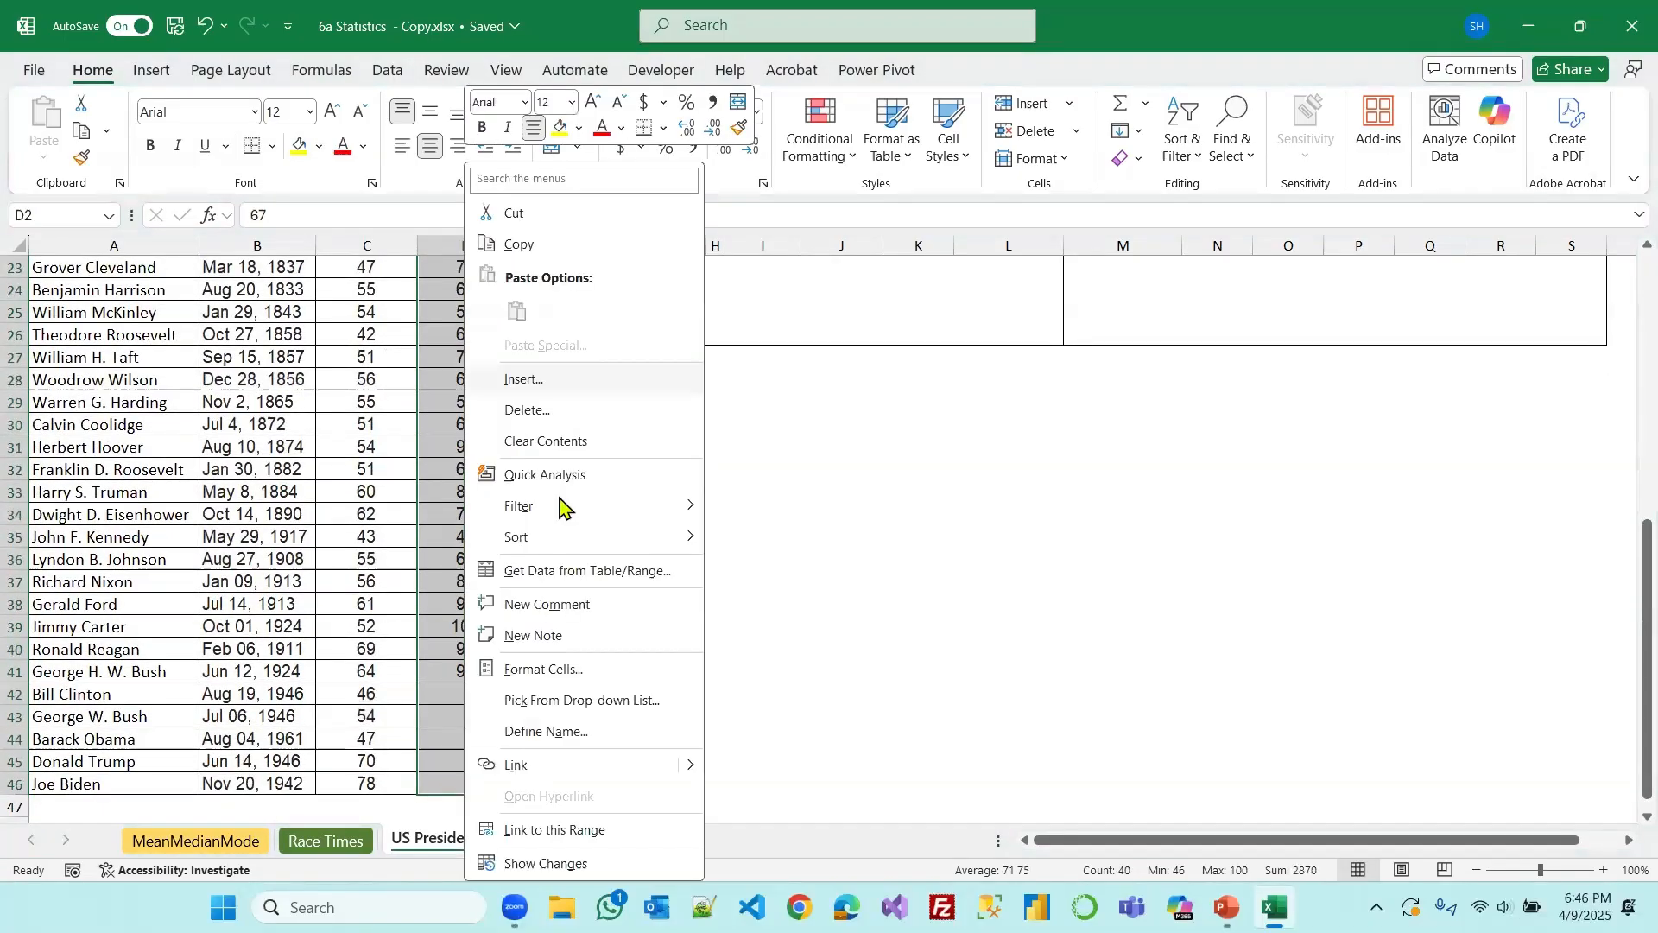
left_click(538, 732)
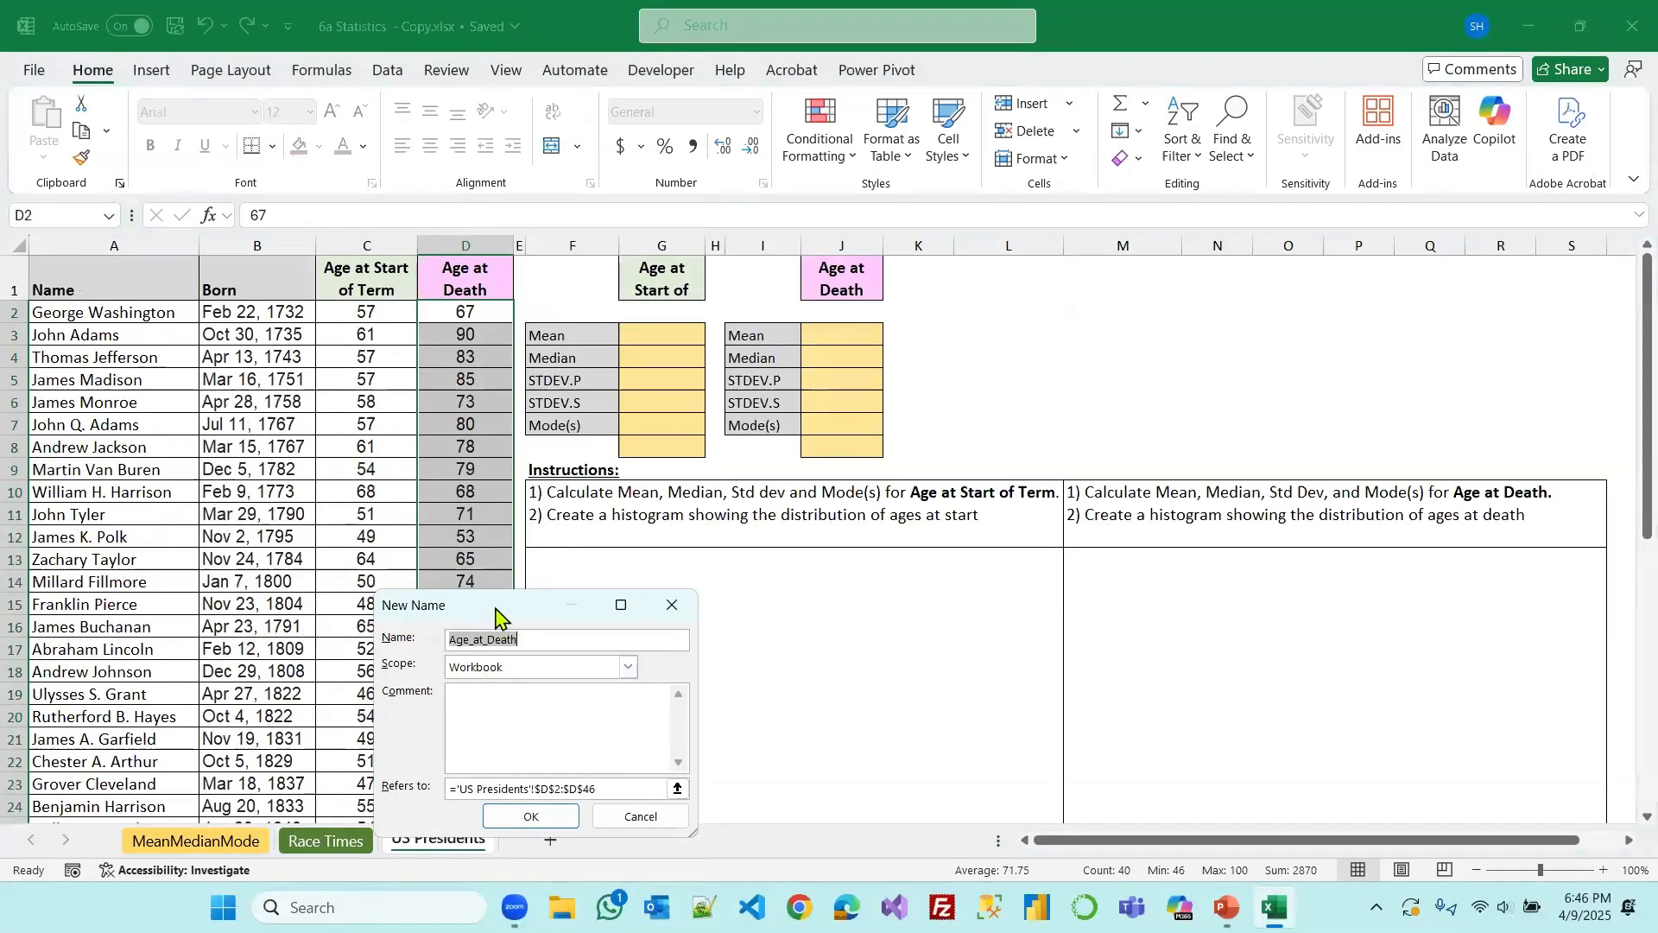
left_click_drag(495, 609, 410, 414)
left_click(449, 623)
left_click(1074, 427)
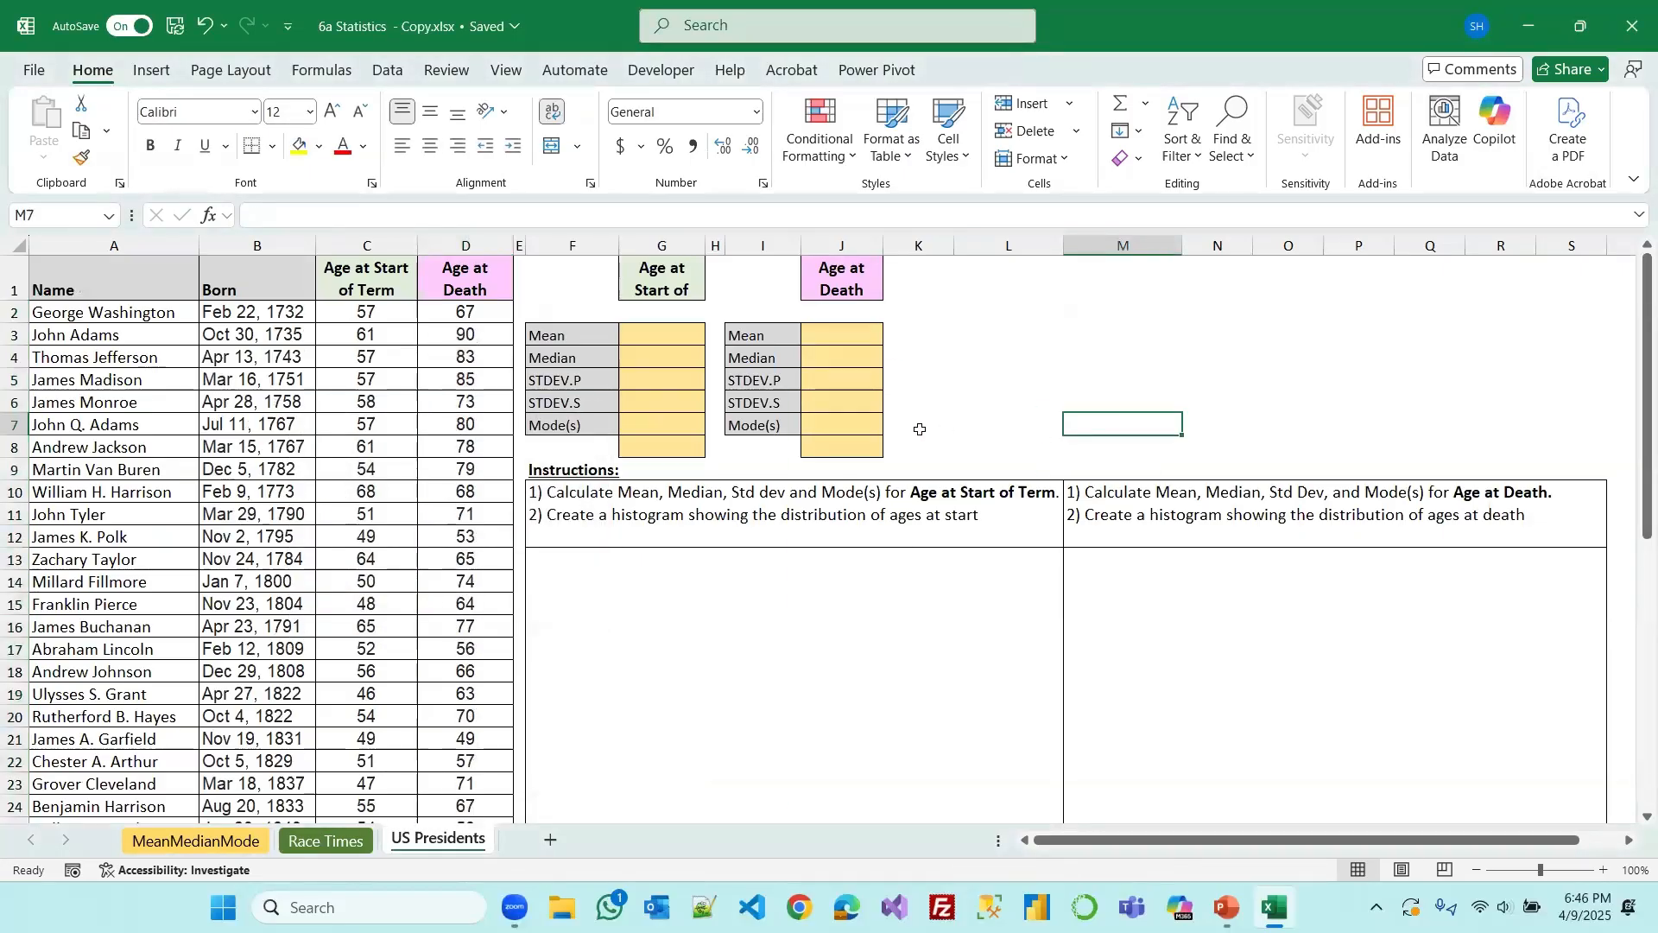
Calculate the mean age at start of term in G3 with AVERAGE on the named range Age_at_Start_of_Term
left_click(648, 338)
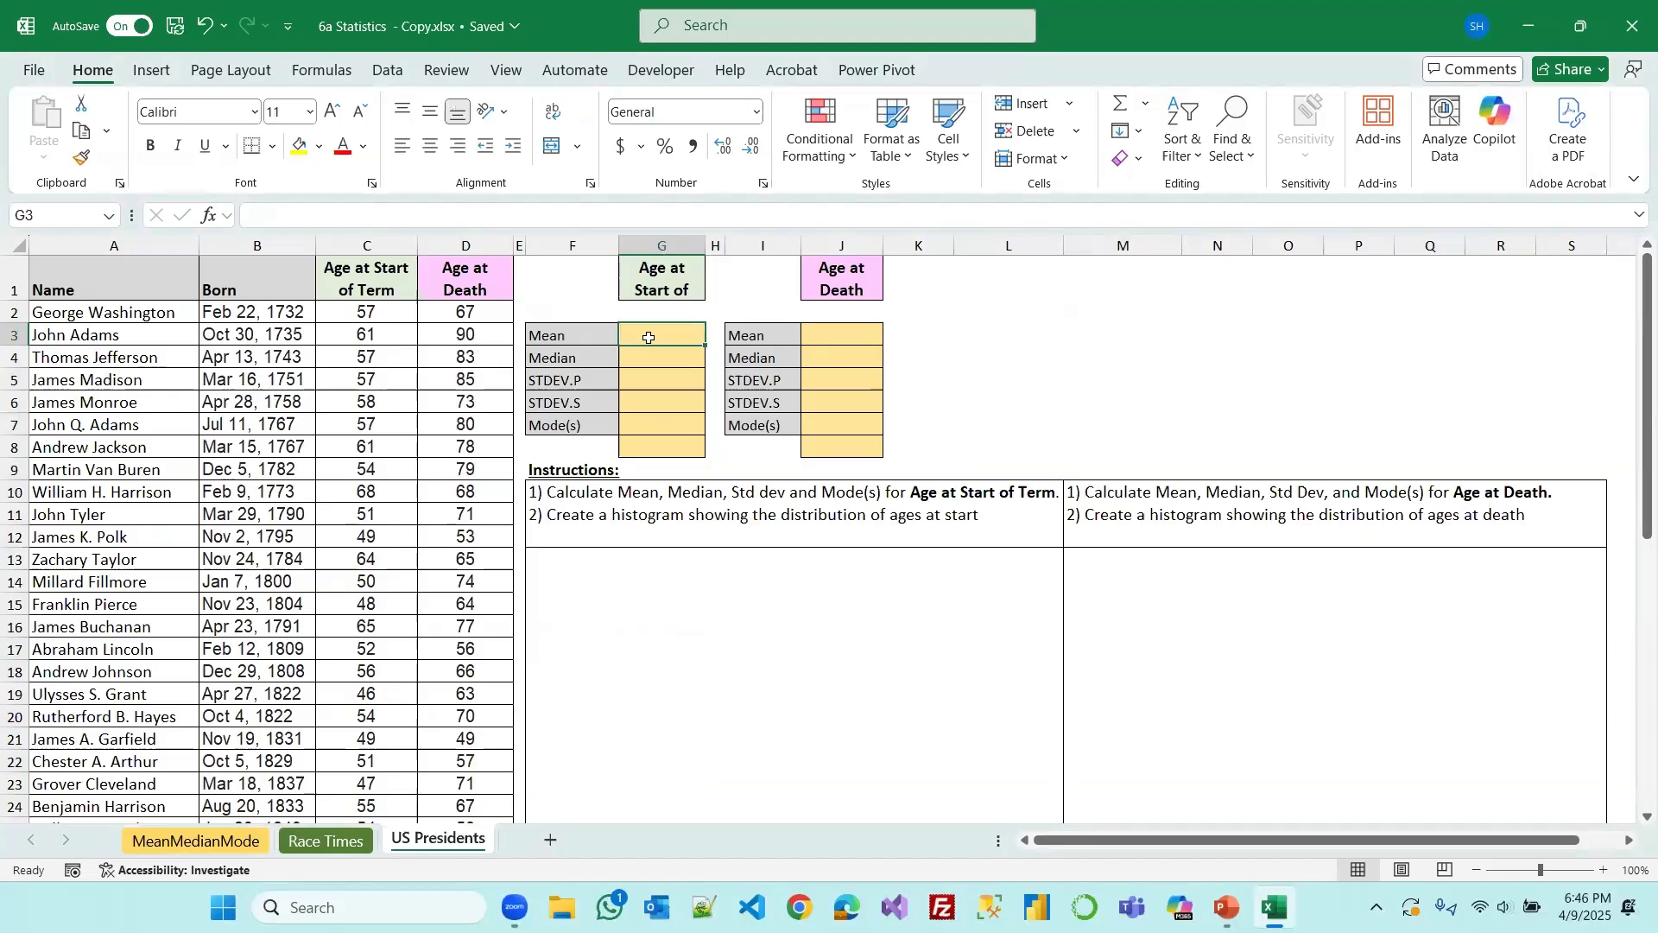
type("=ave")
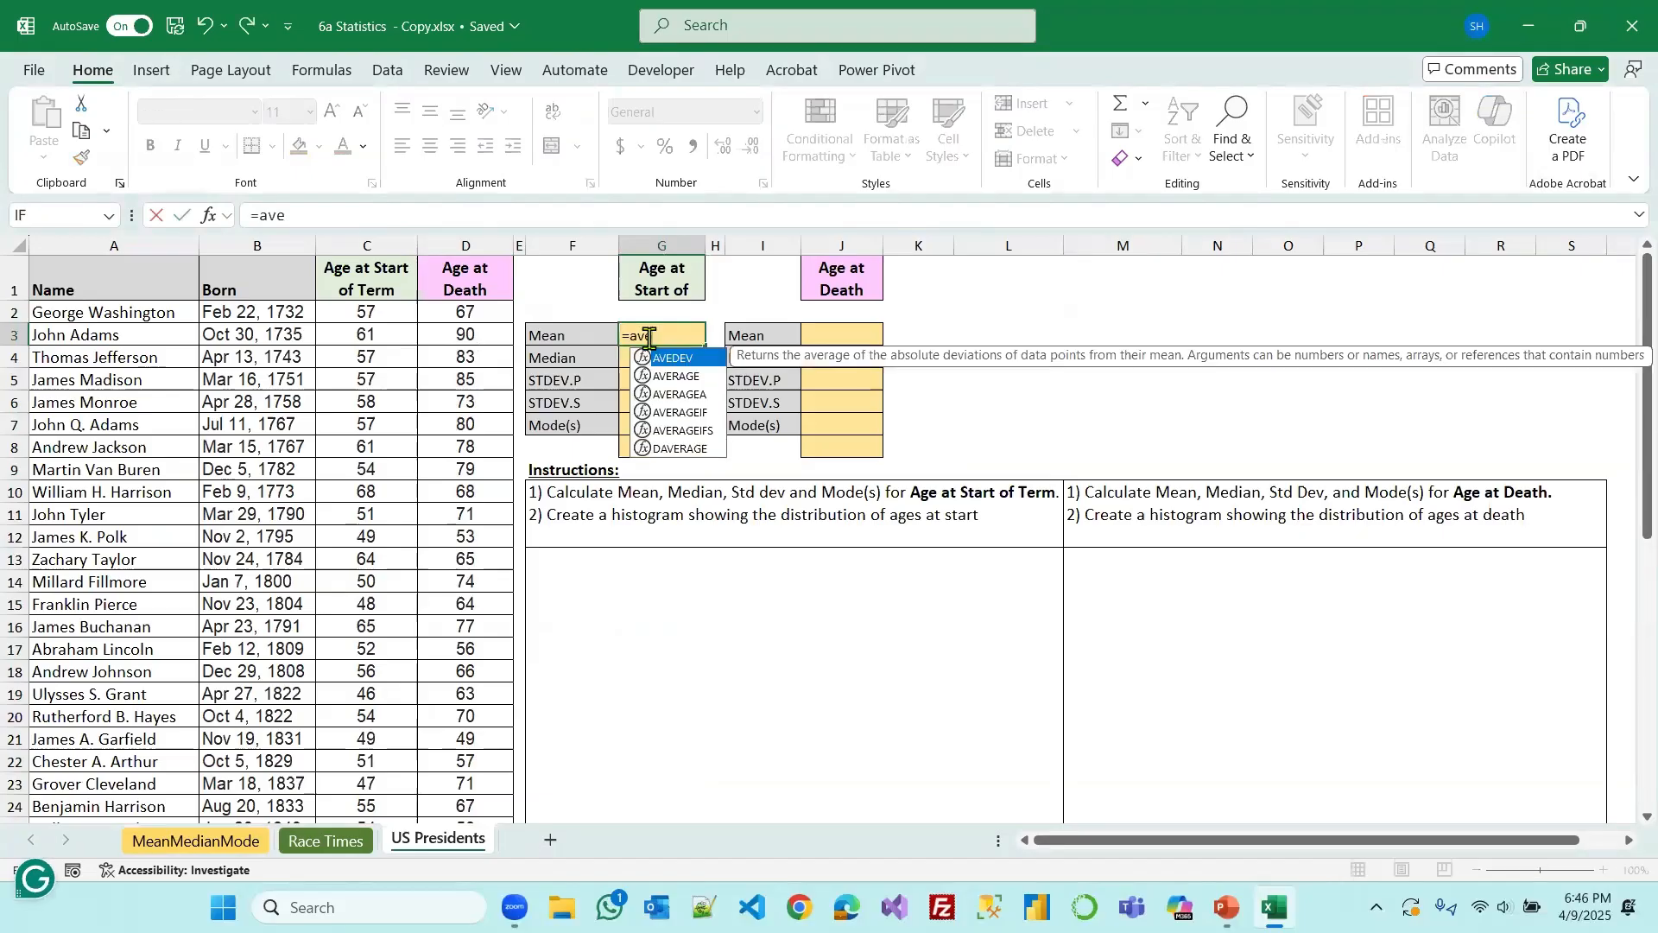
double_click(675, 376)
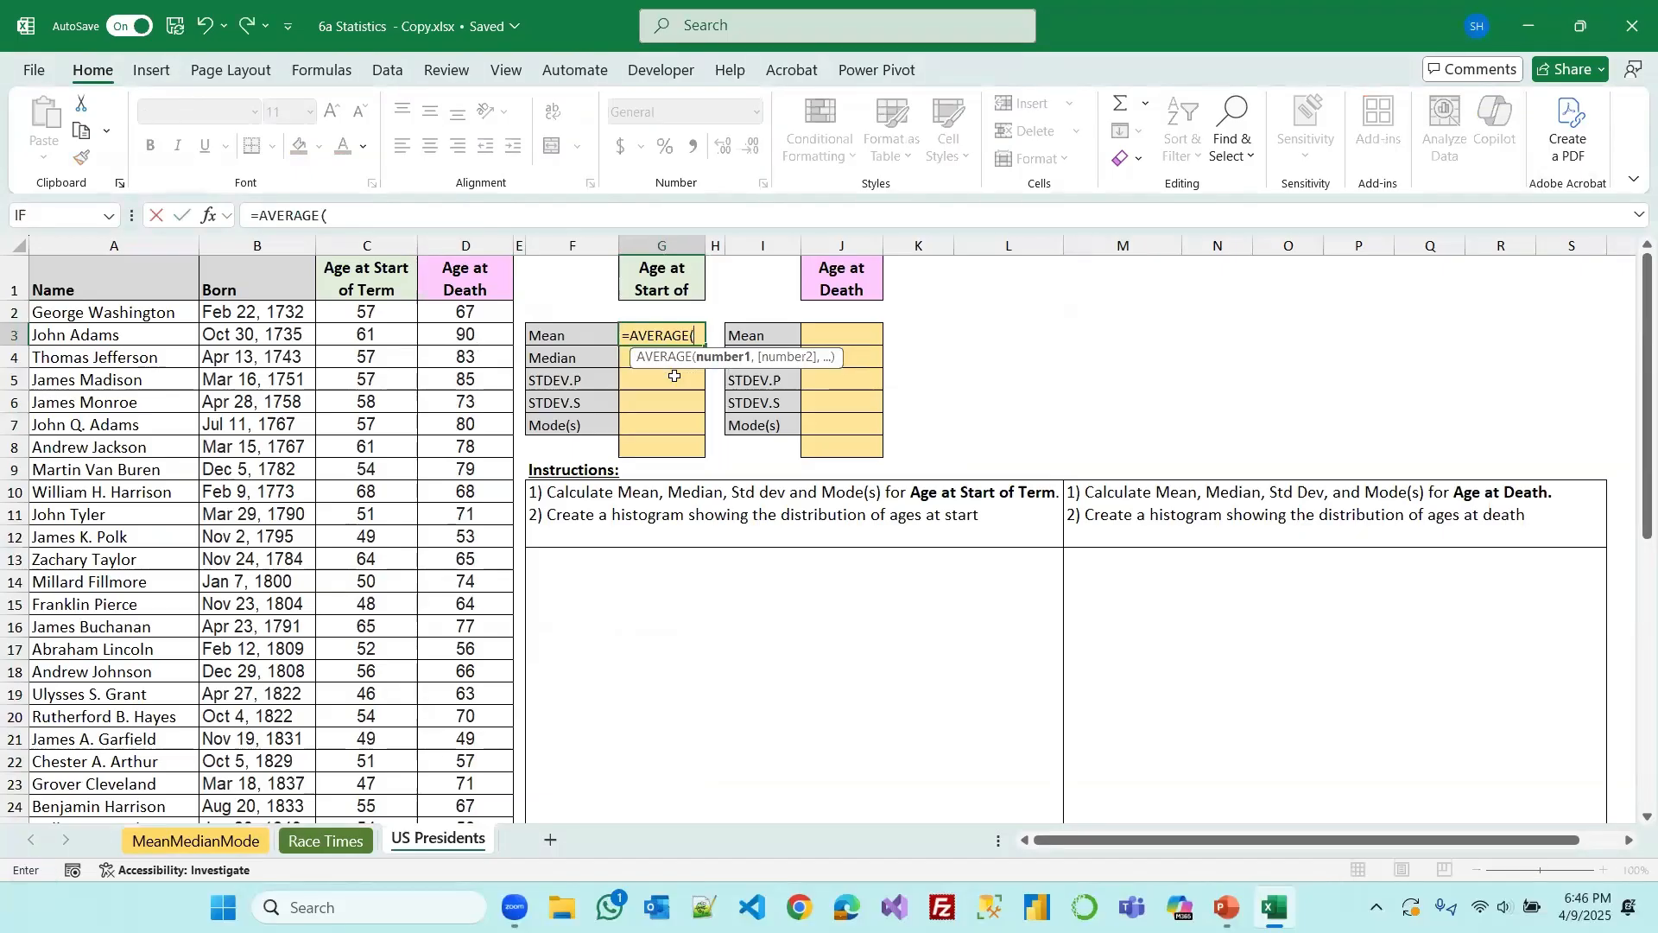
type("age")
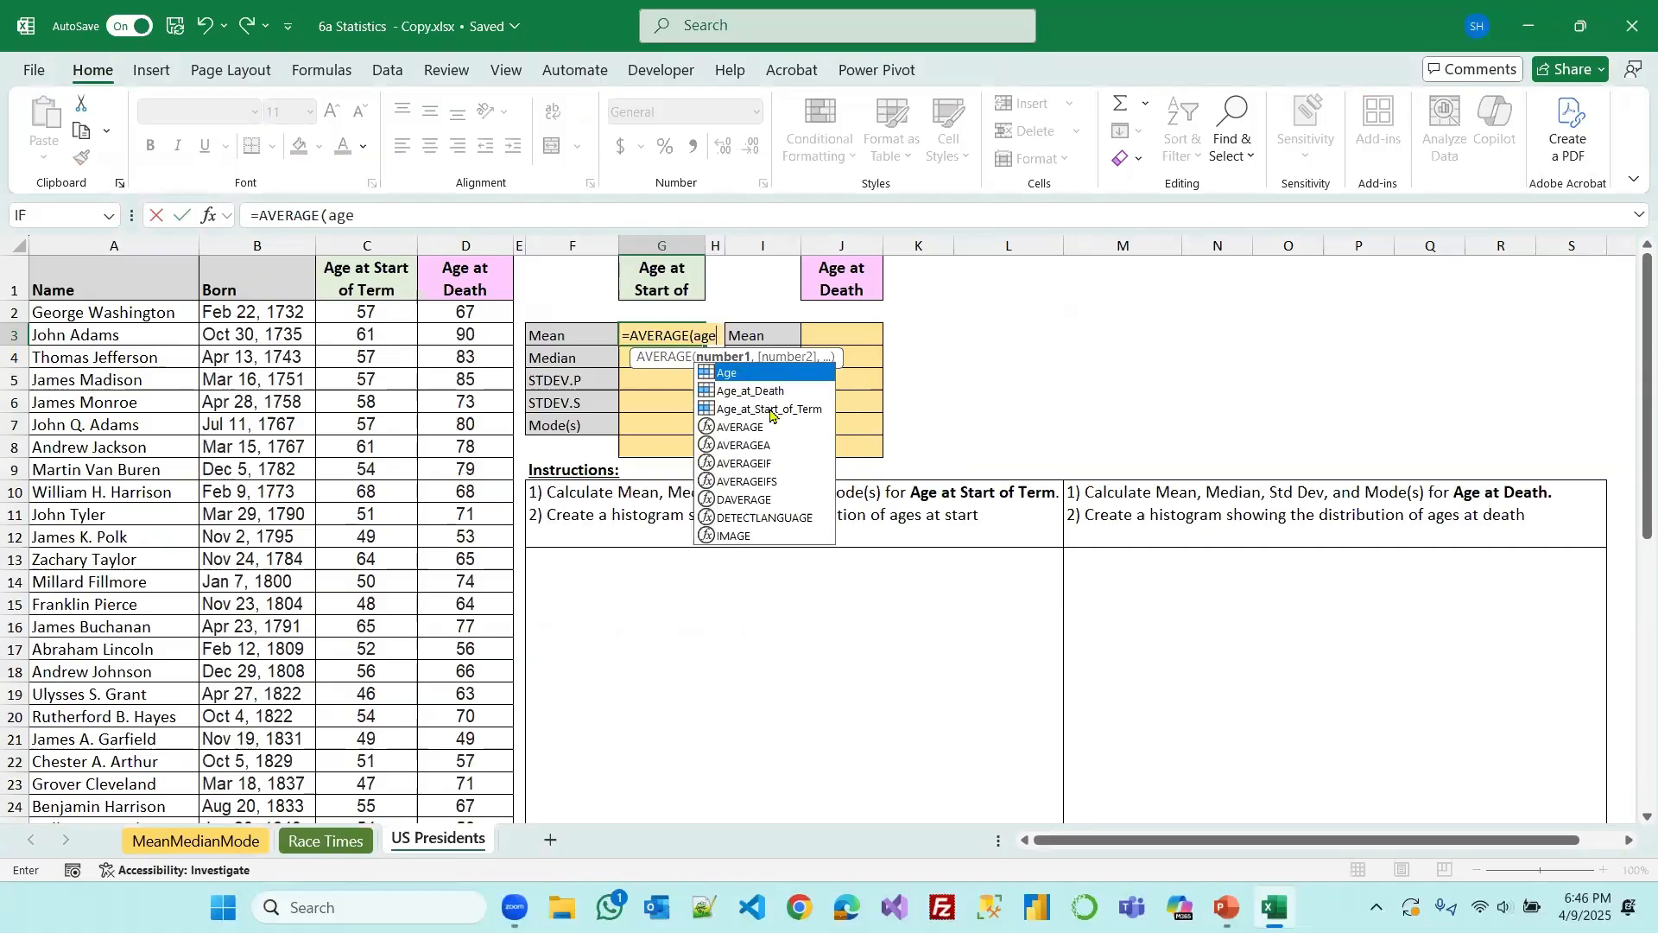
double_click(771, 409)
key("Return")
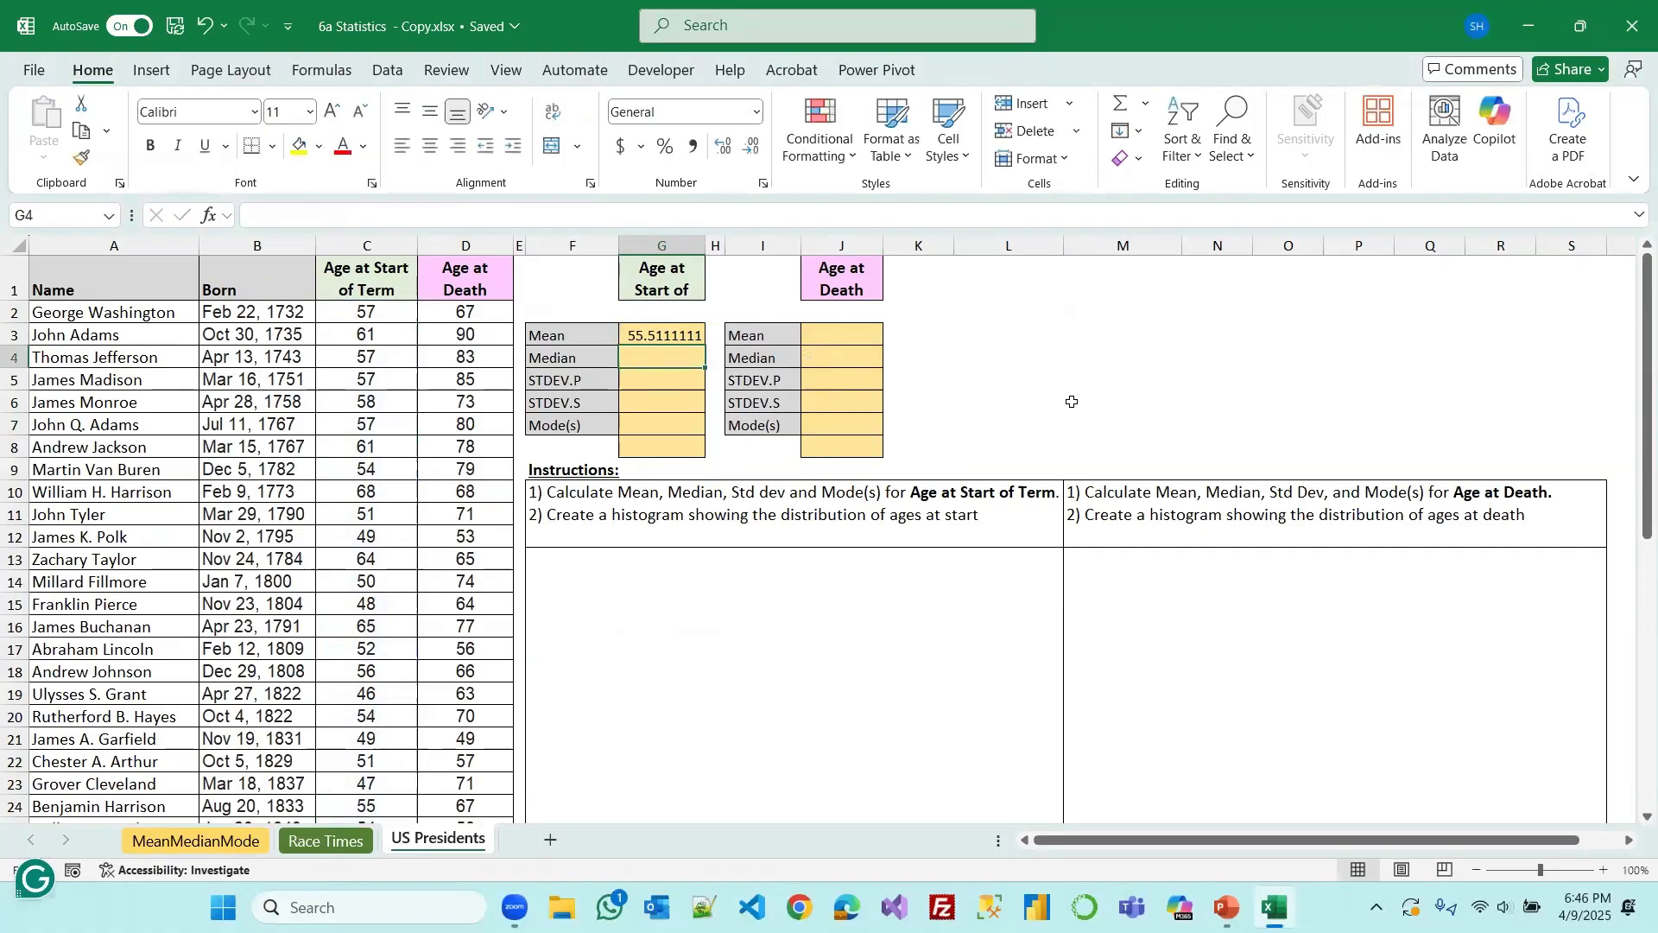
Calculate the median age at start of term in G4 with MEDIAN on the named range Age_at_Start_of_Term
type("=")
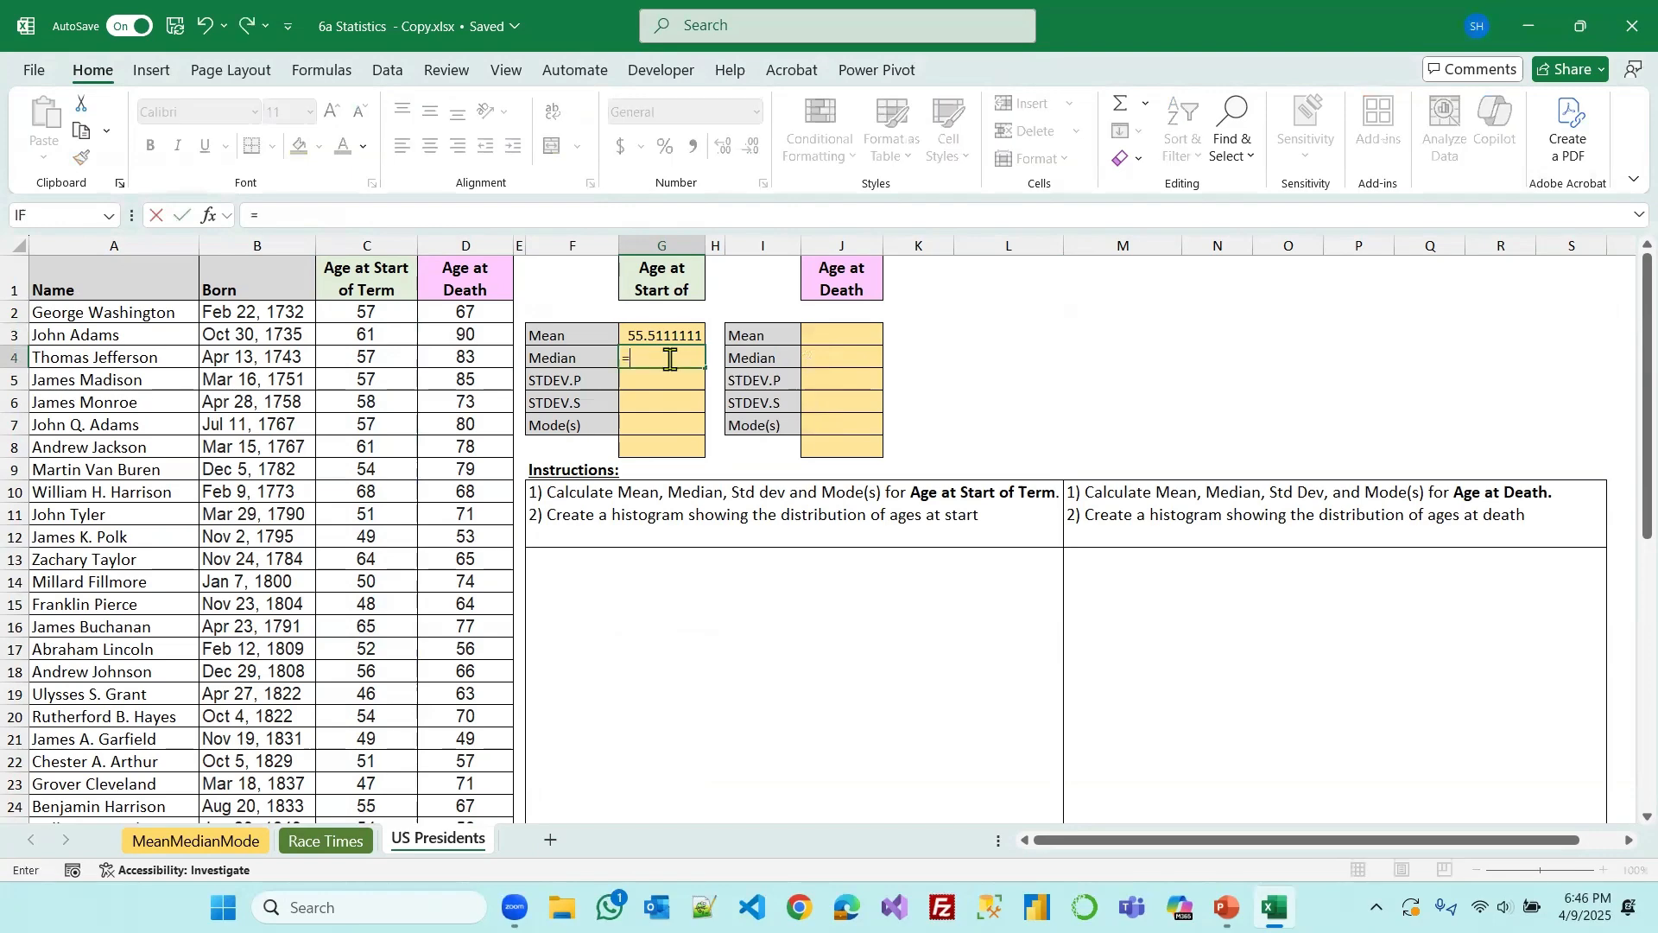
type("med")
key("Tab")
type("age")
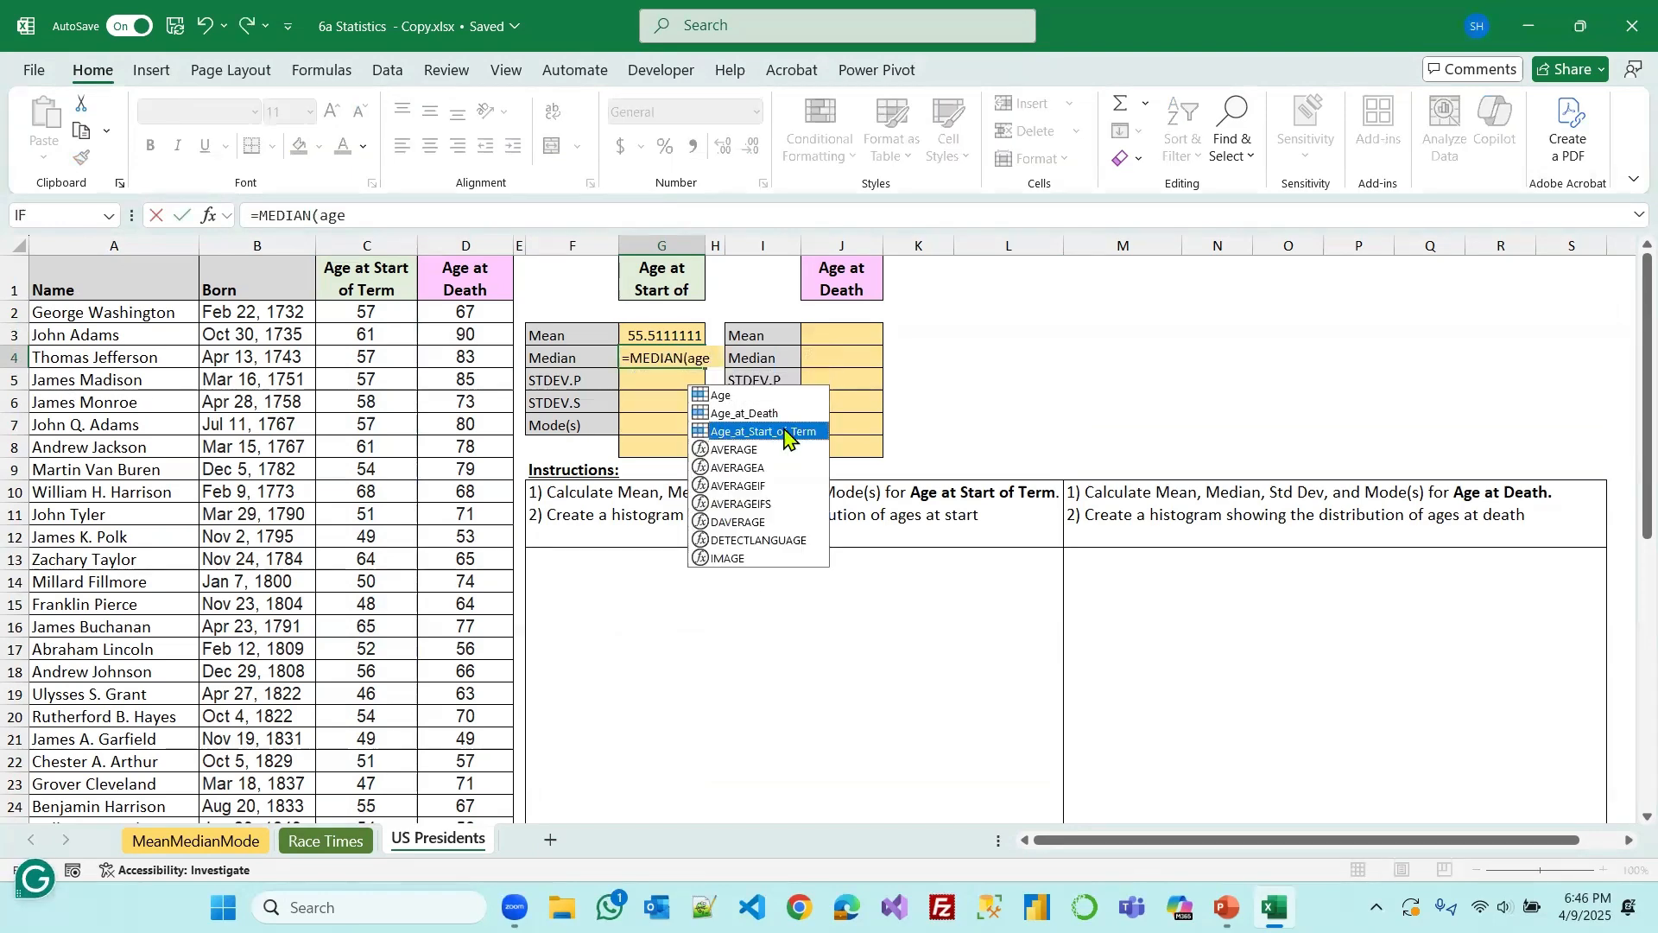
double_click(783, 427)
key("Return")
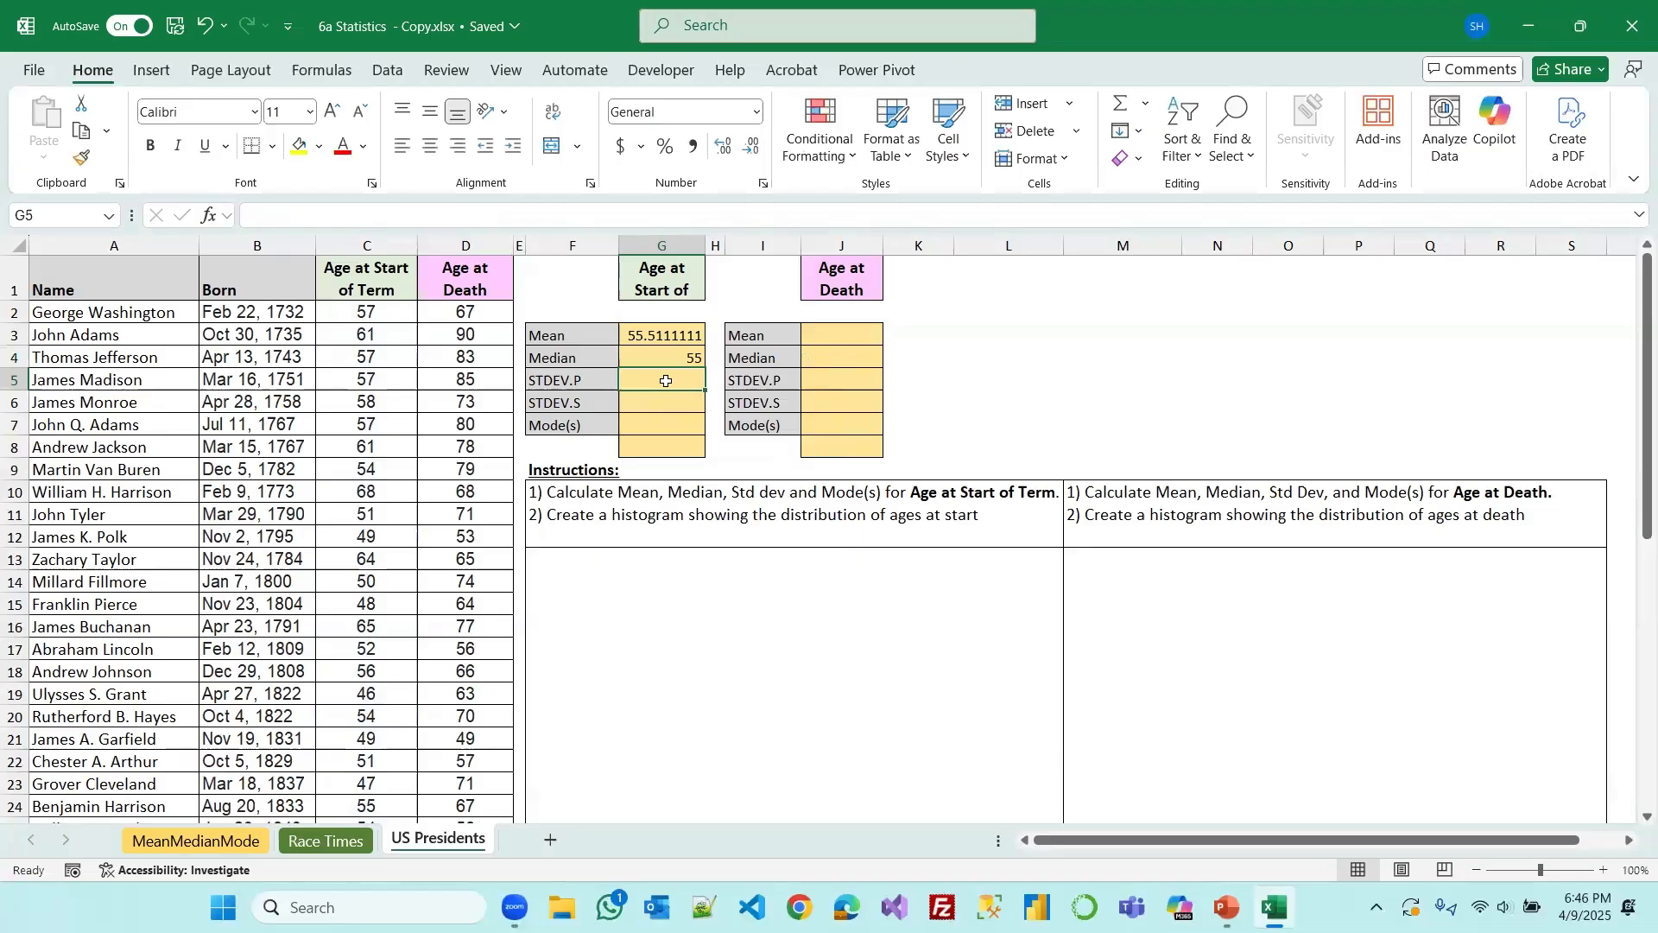
Calculate the population standard deviation in G5 with STDEV.P on the named range Age_at_Start_of_Term
type("=")
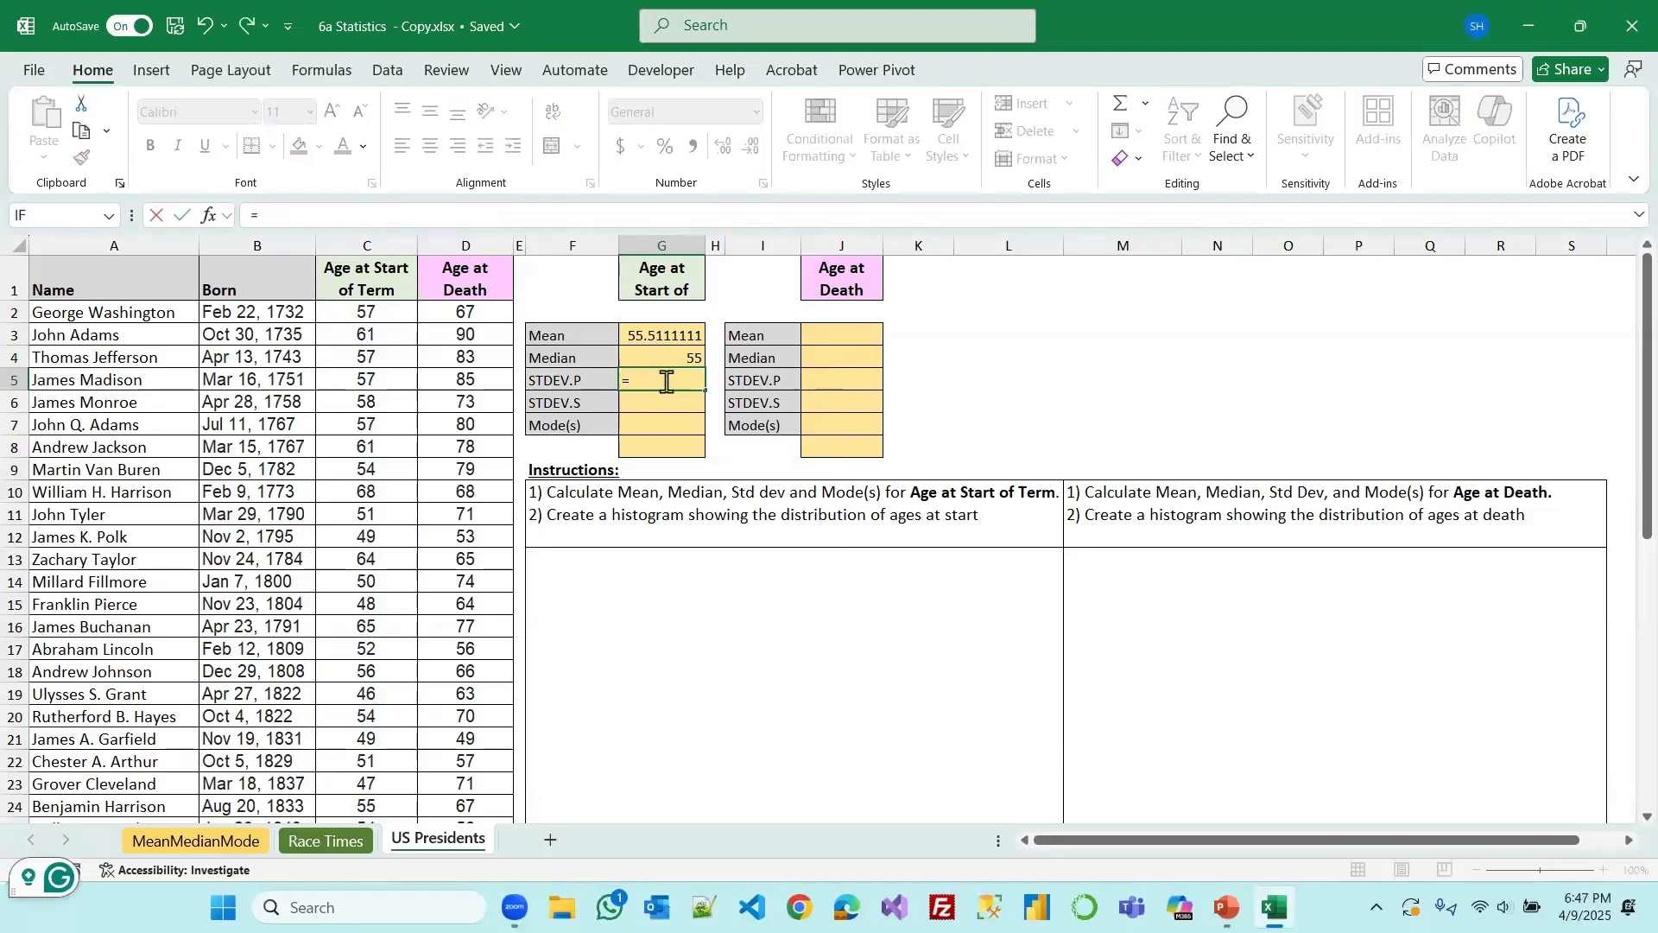
type("std")
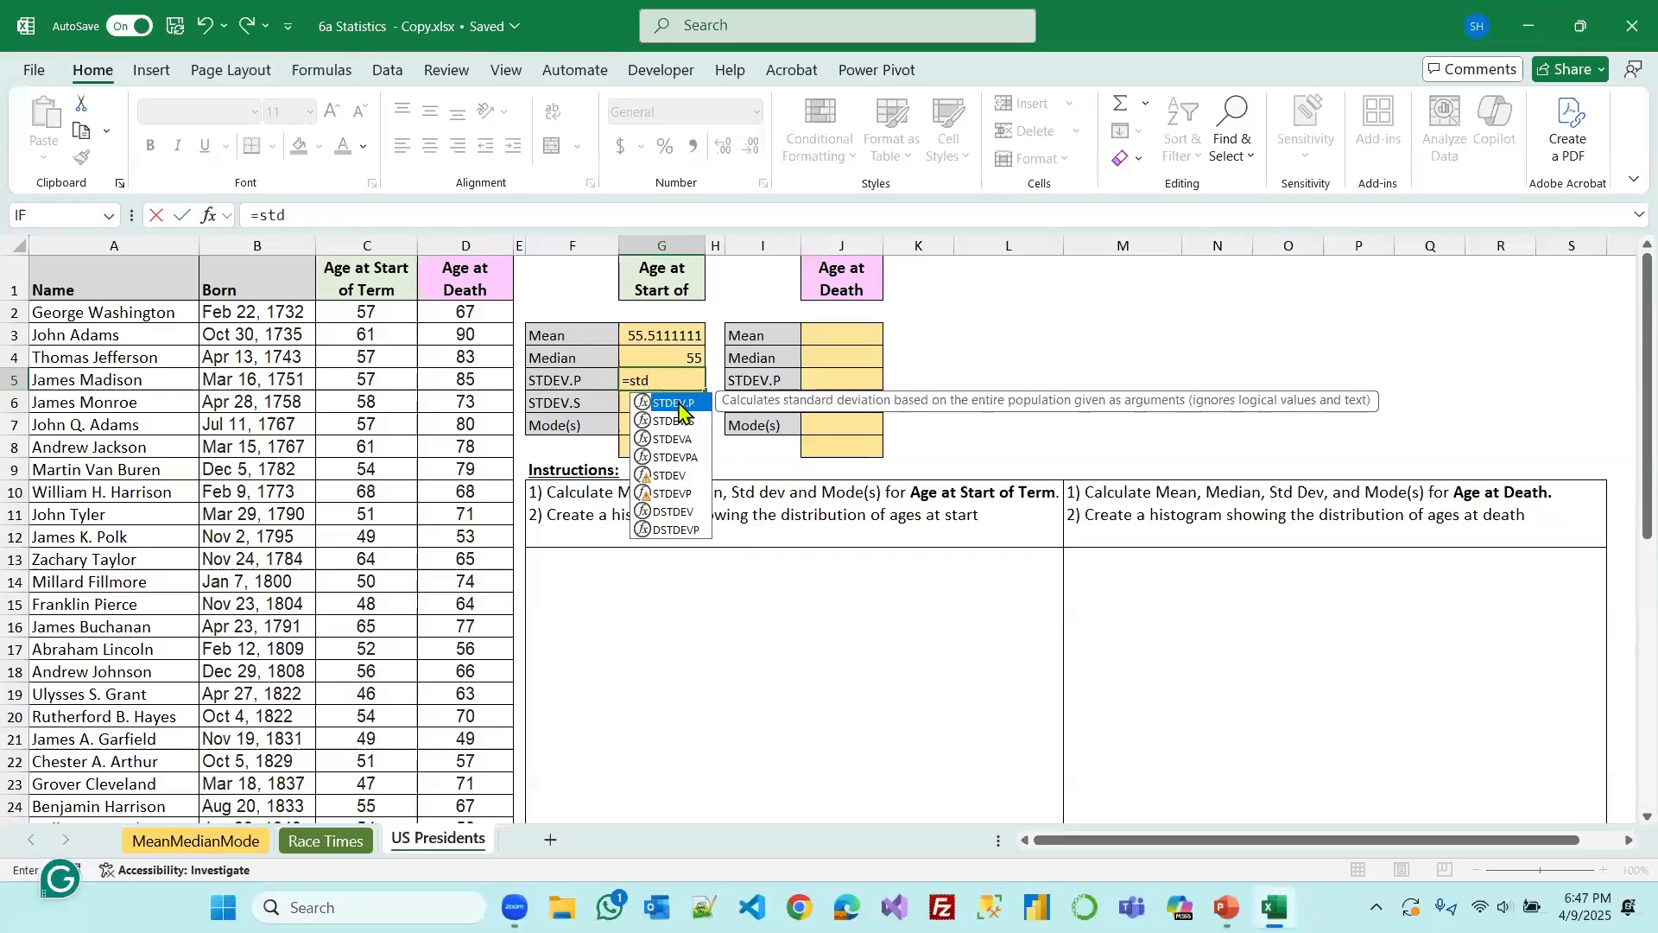
double_click(679, 408)
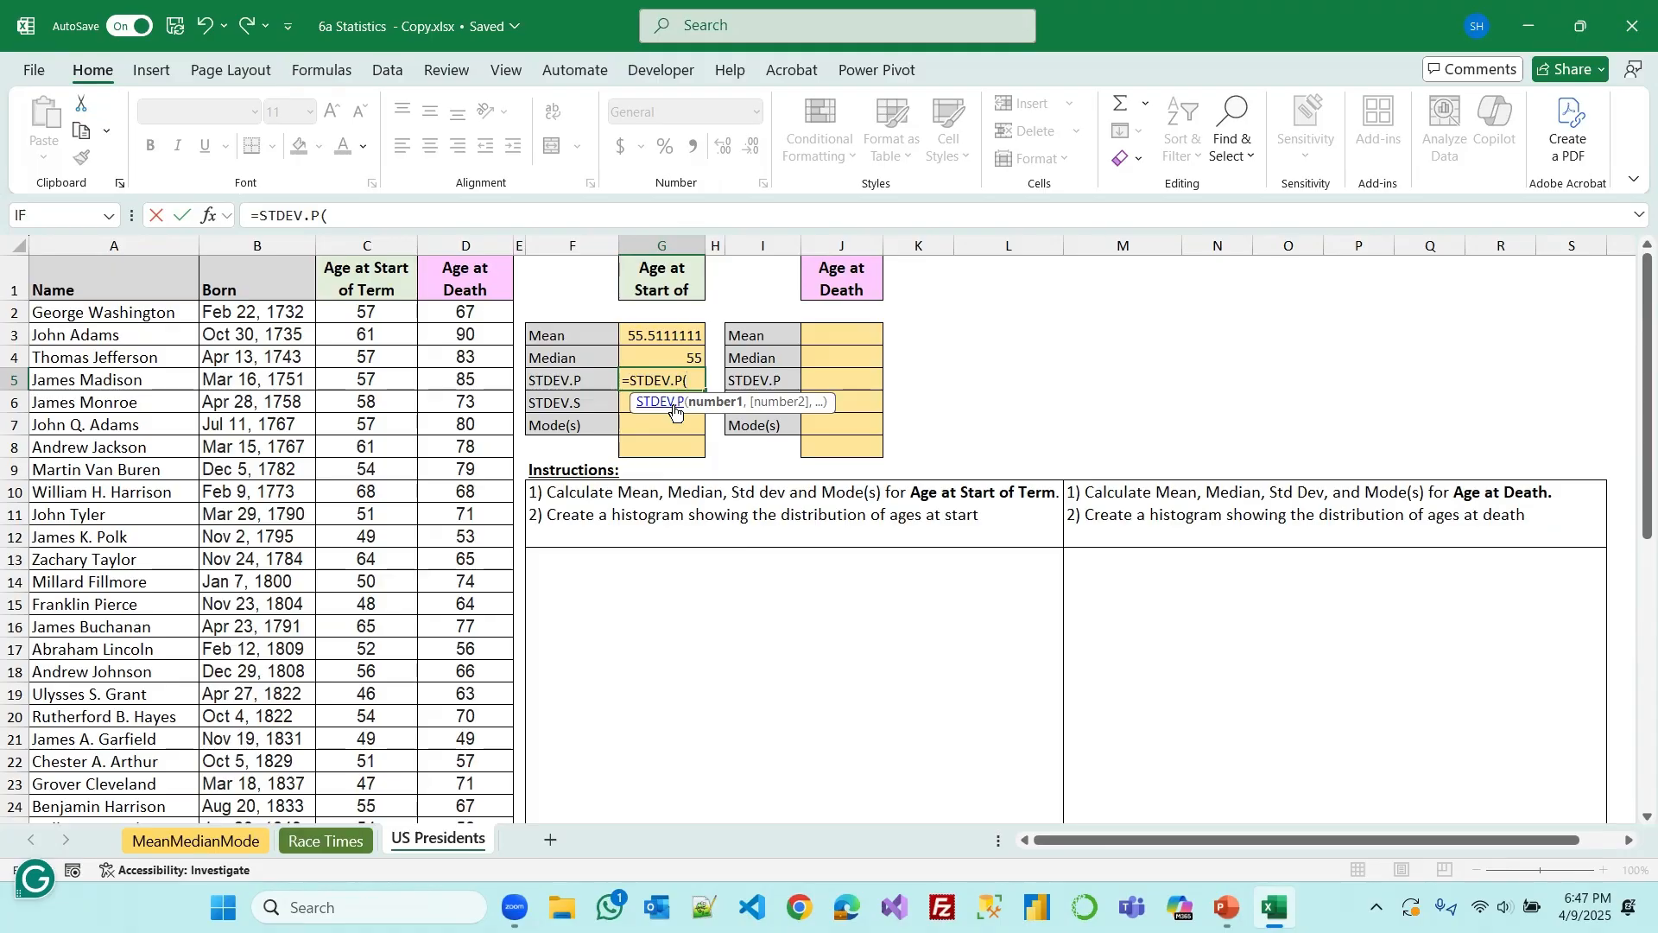
type("age")
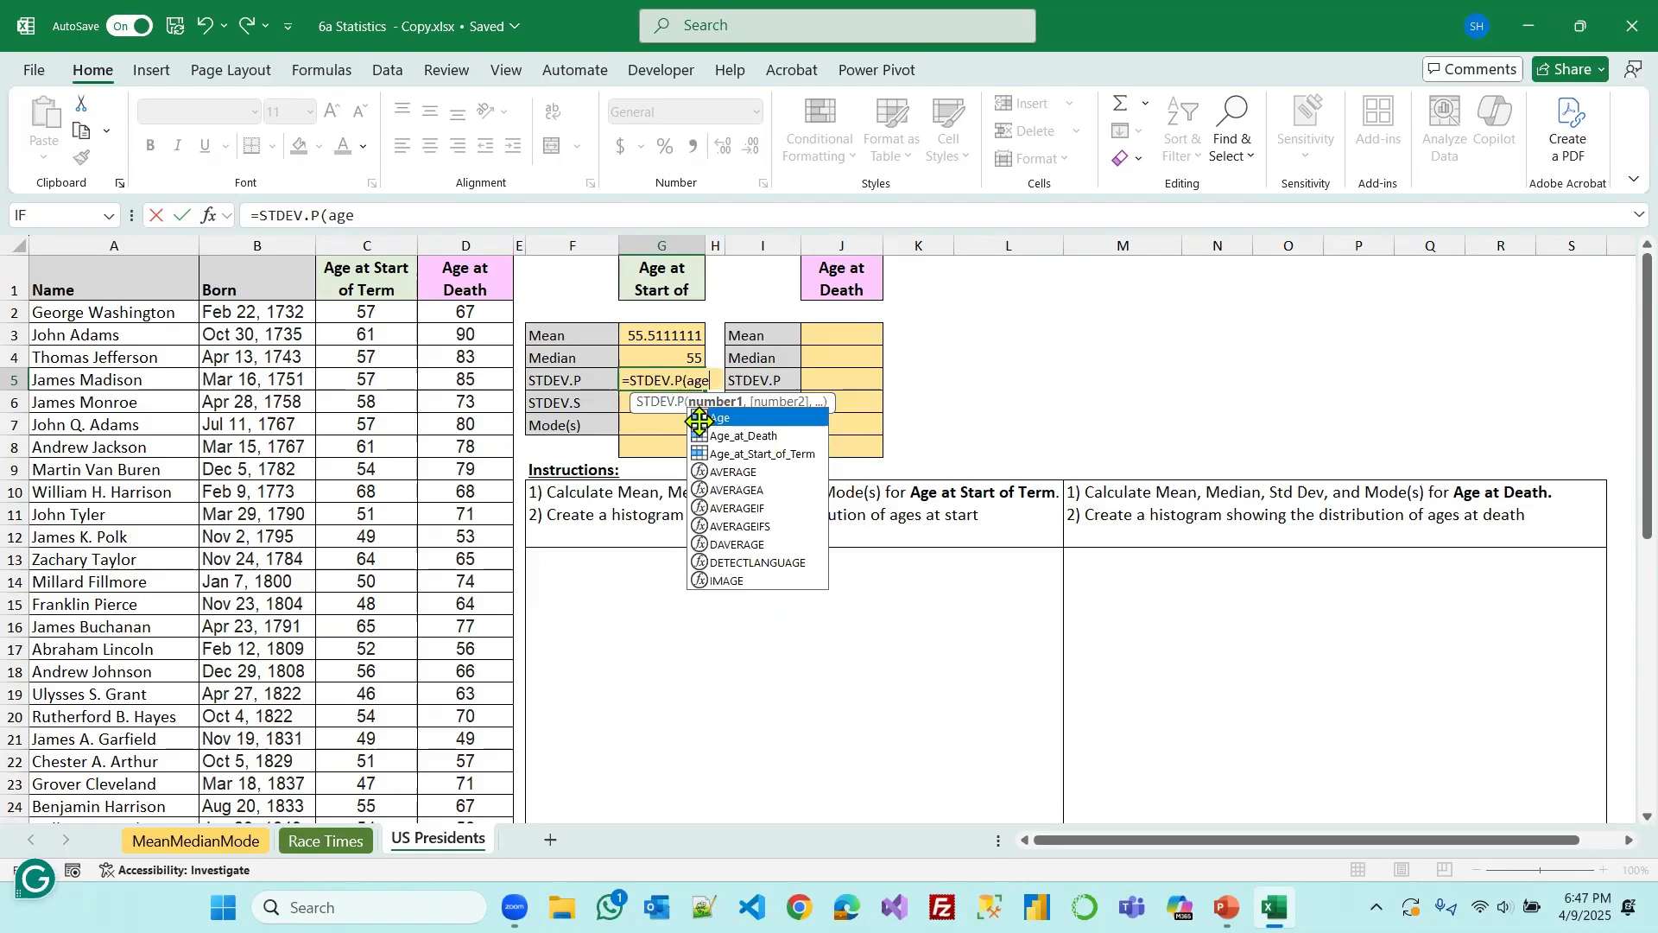
double_click(764, 453)
key("Return")
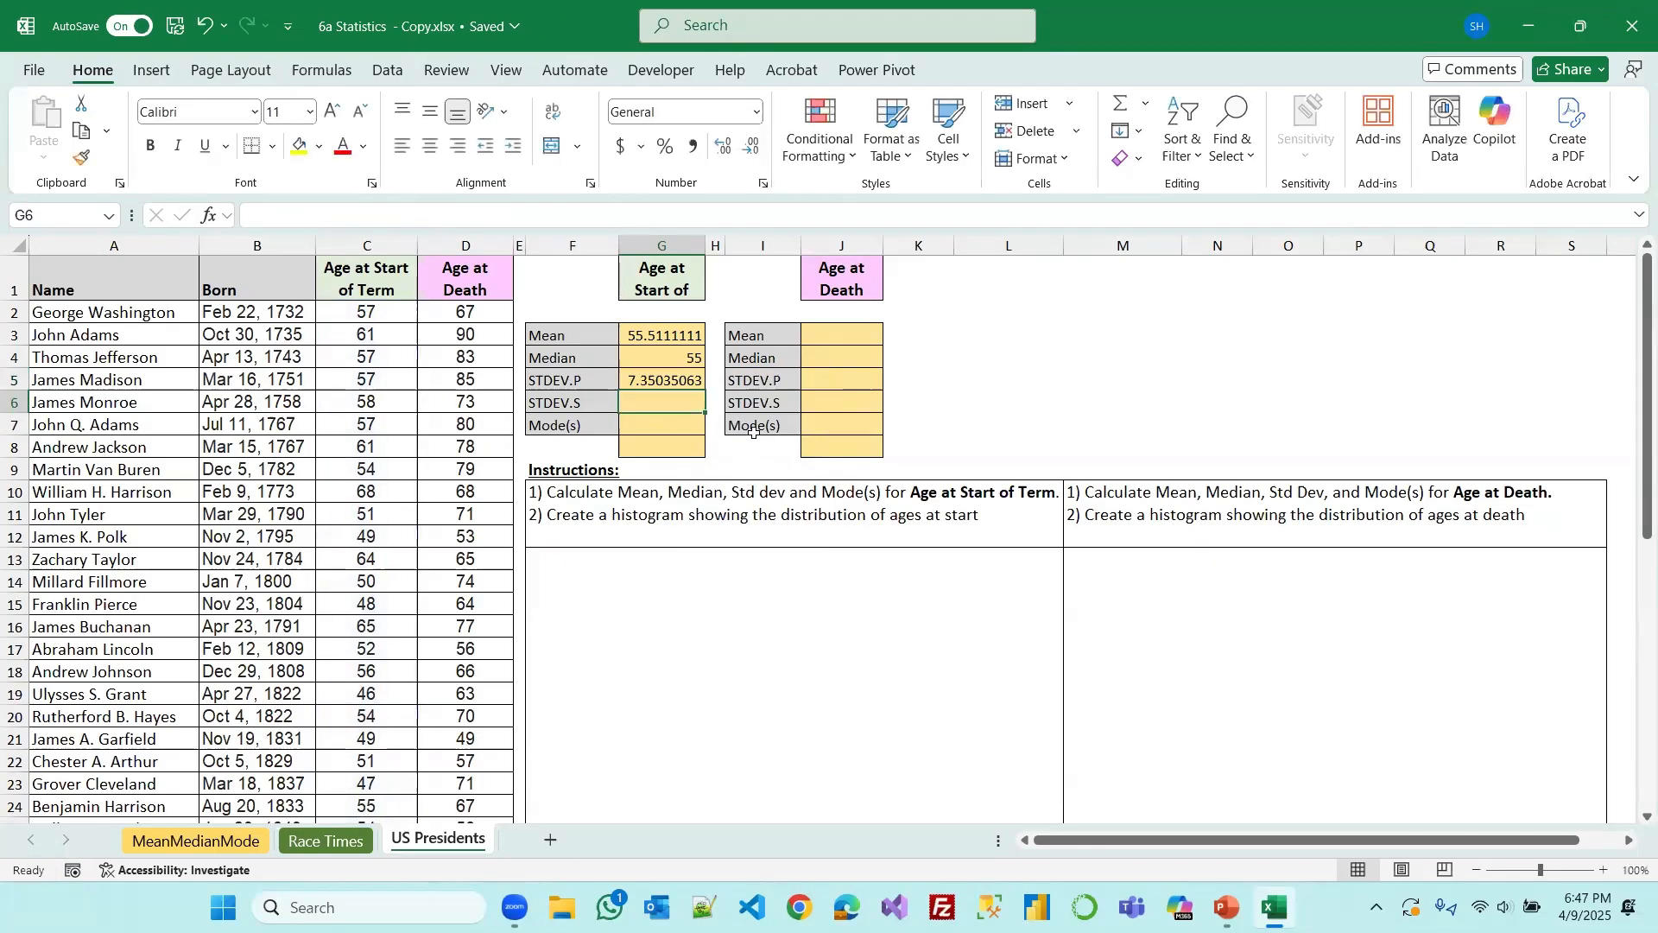
Calculate the sample standard deviation in G6 with STDEV.S on the named range Age_at_Start_of_Term
type("=std")
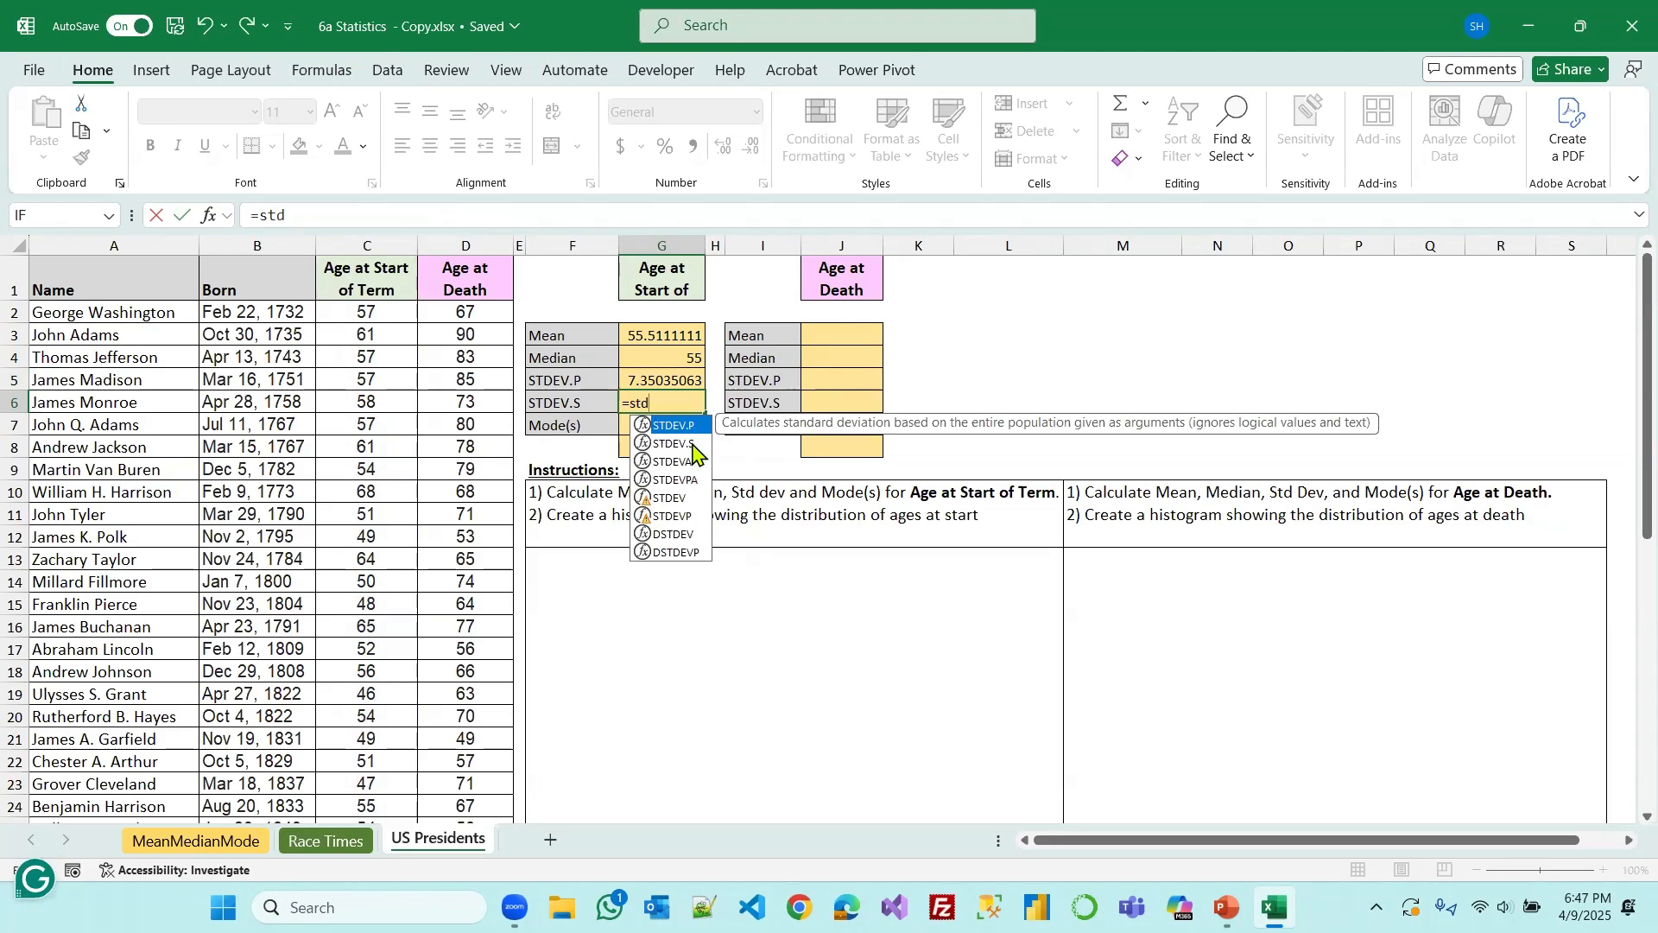
double_click(692, 443)
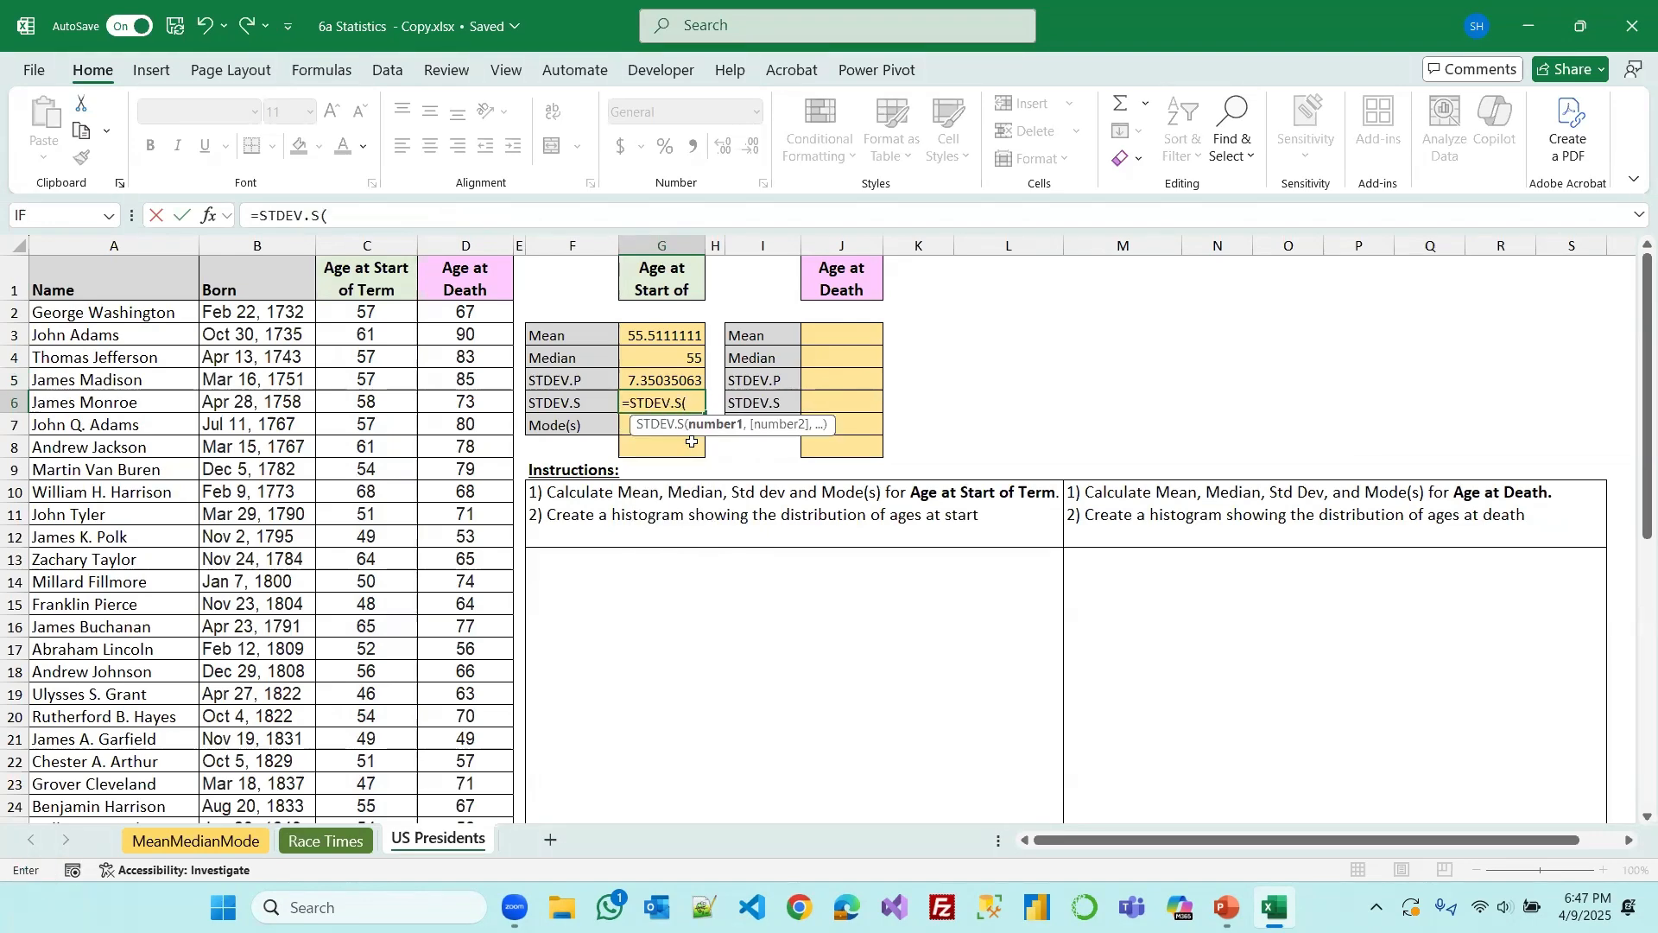
type("ag")
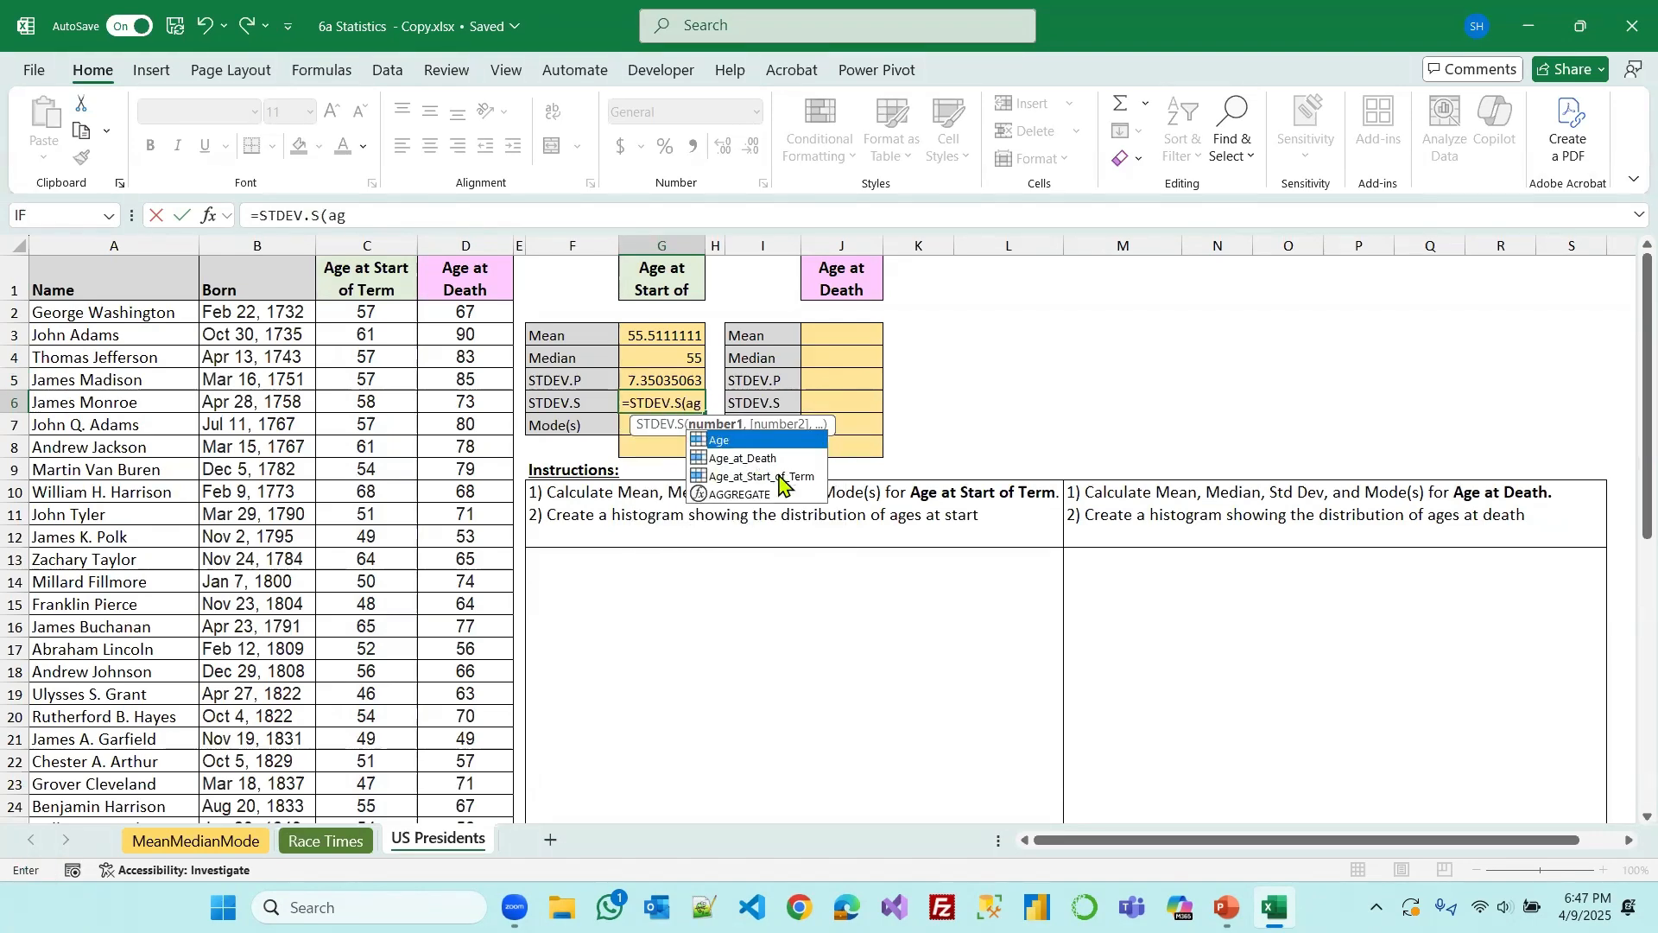
Calculate the modes of the ages at start of term in G7 with MODE.MULT on the named range Age_at_Start_of_Term
double_click(693, 449)
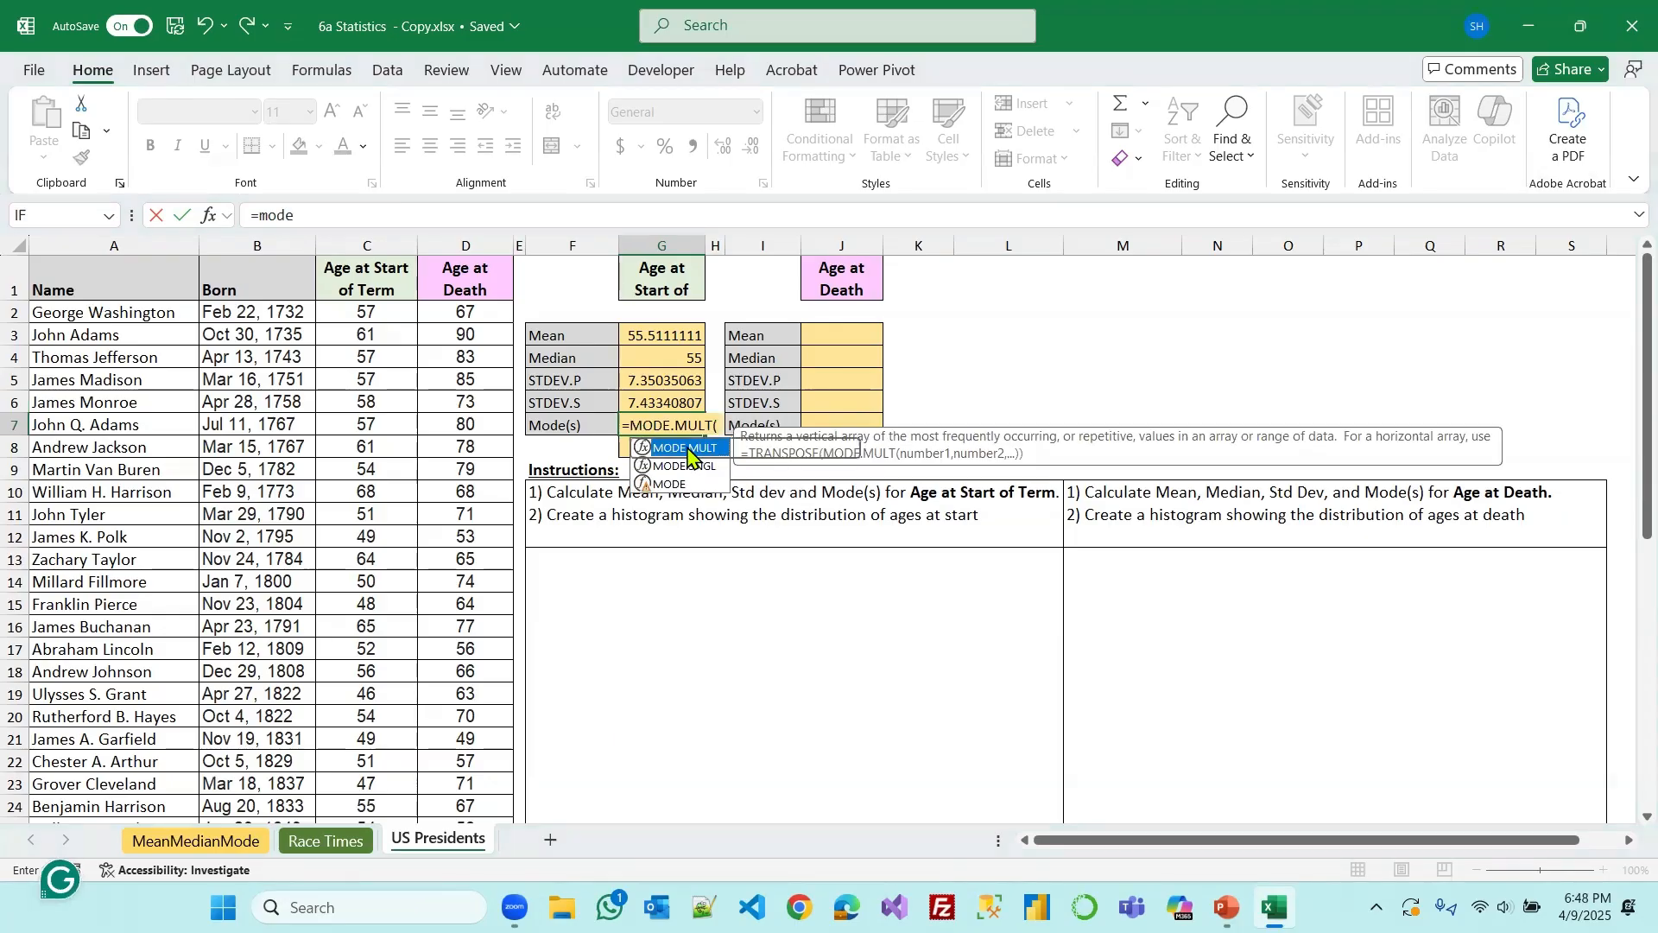
type("ag")
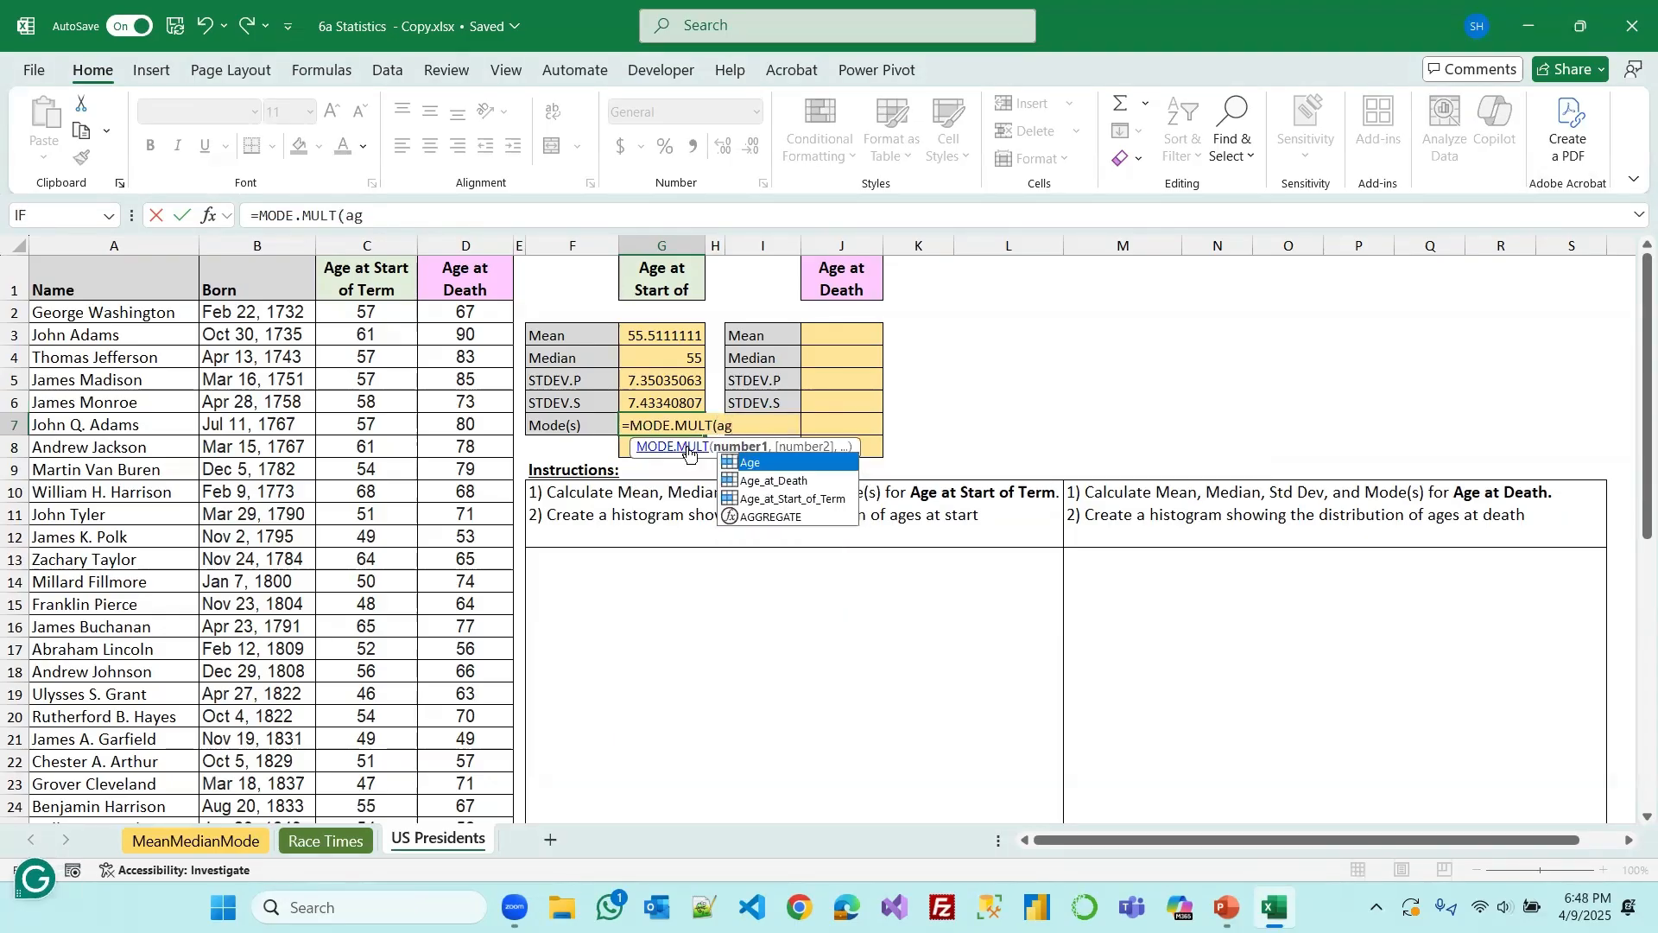
double_click(793, 499)
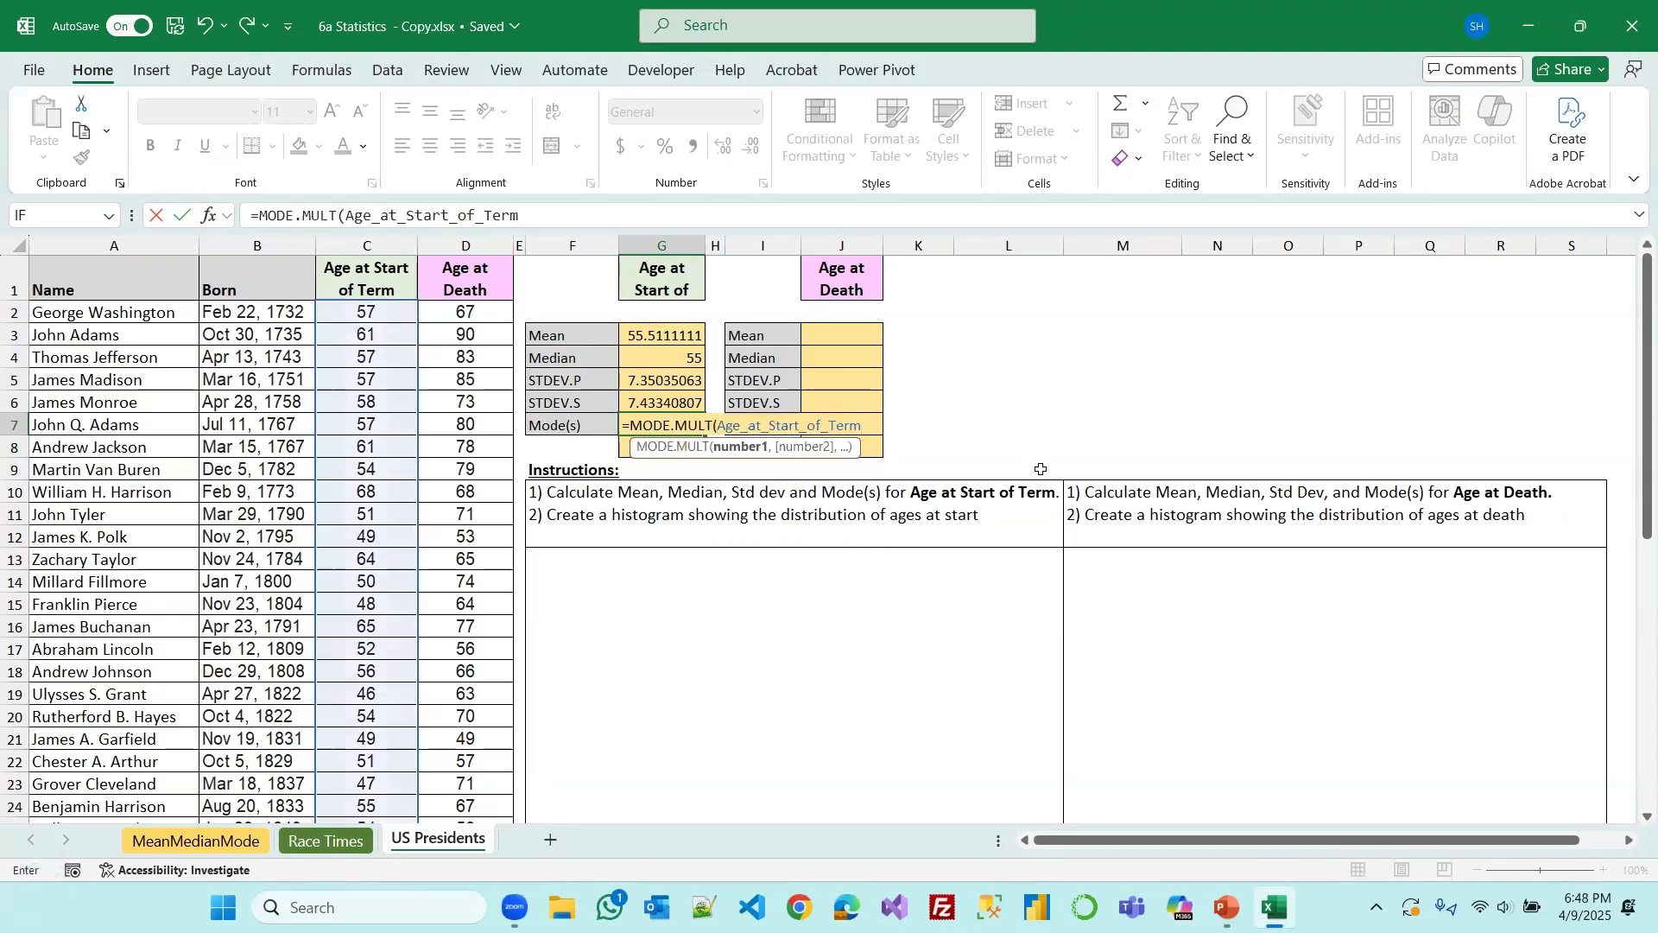
key("Return")
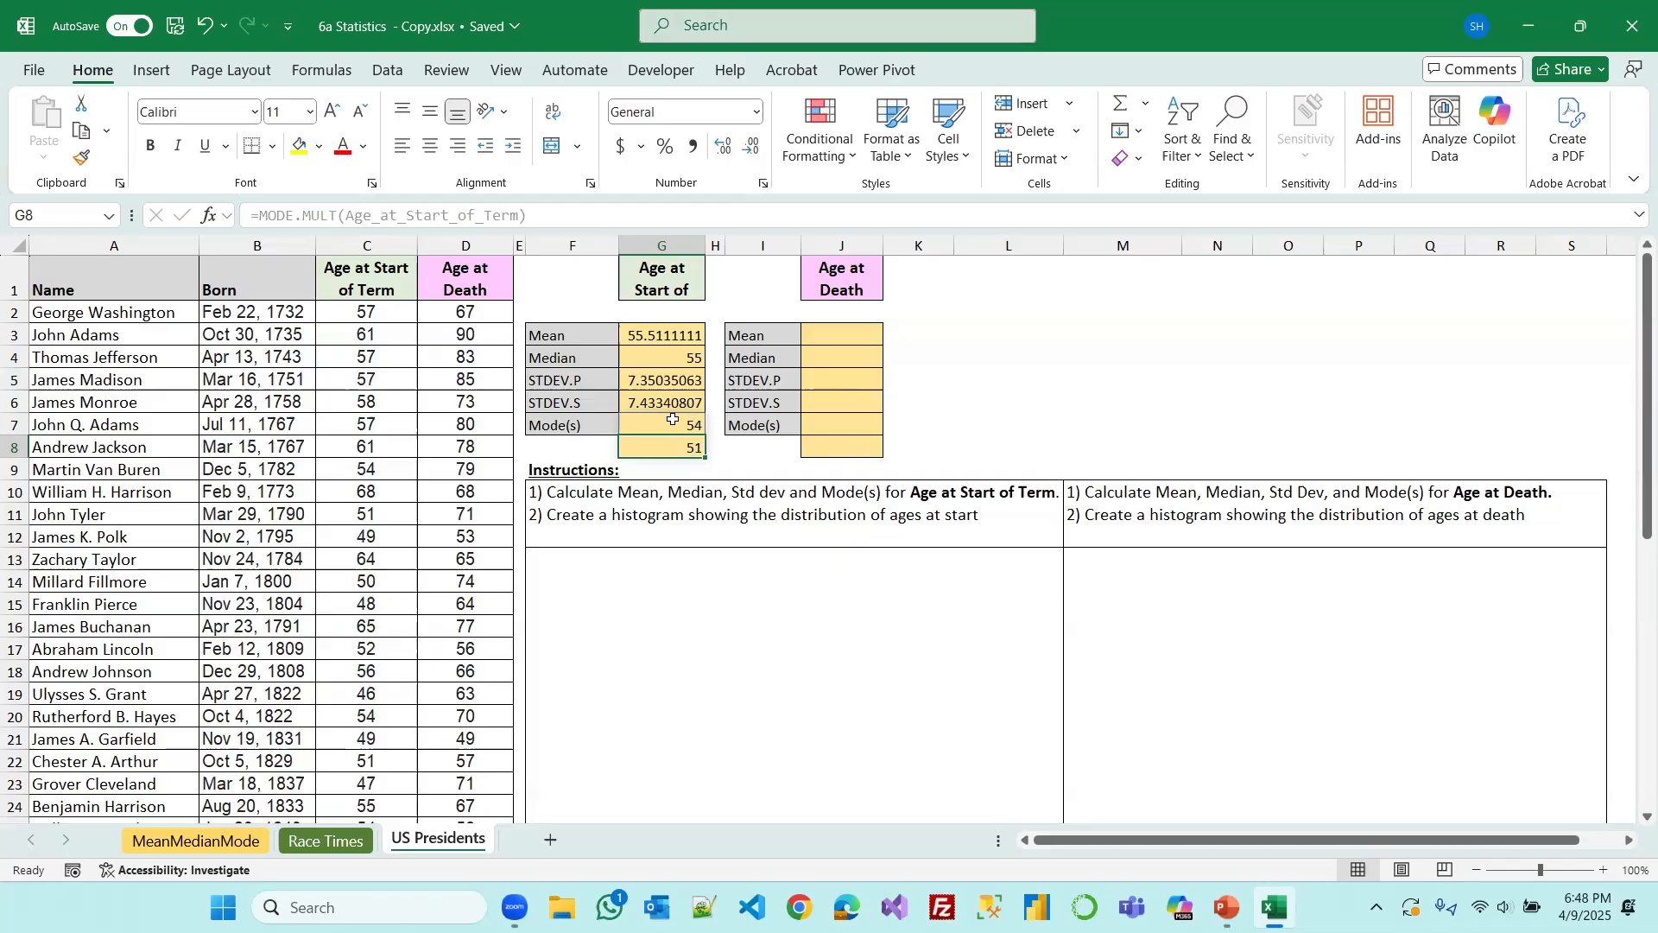
Calculate the mean age at death in J3 with AVERAGE on the named range Age_at_Death
left_click(823, 337)
type("=")
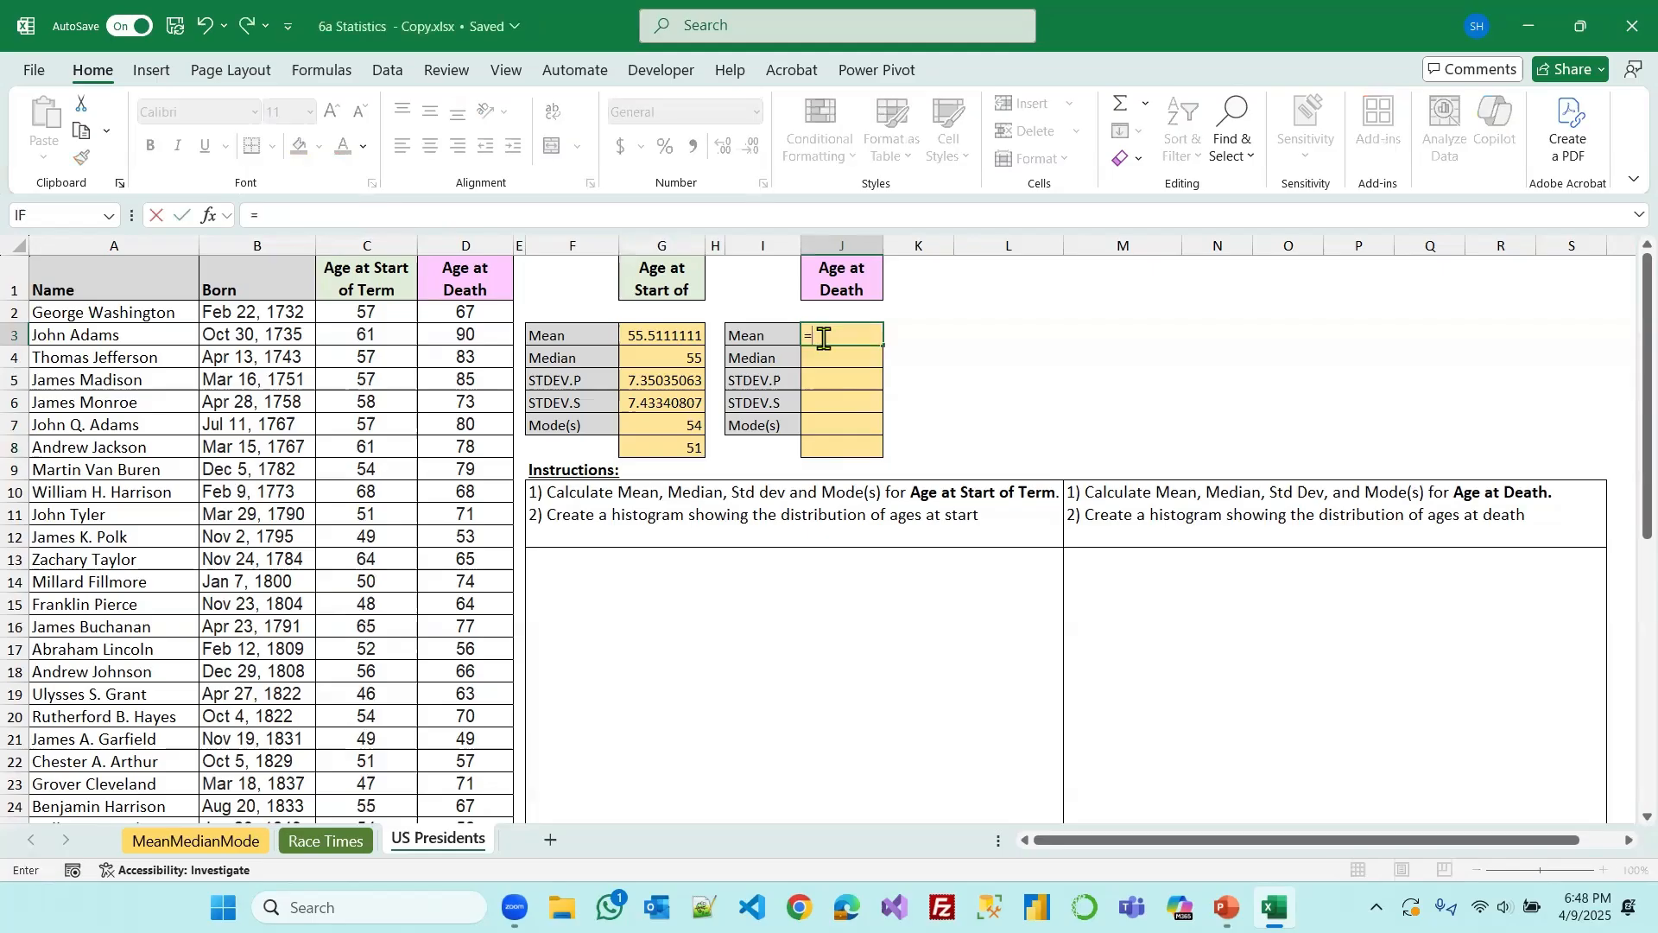
type("ave")
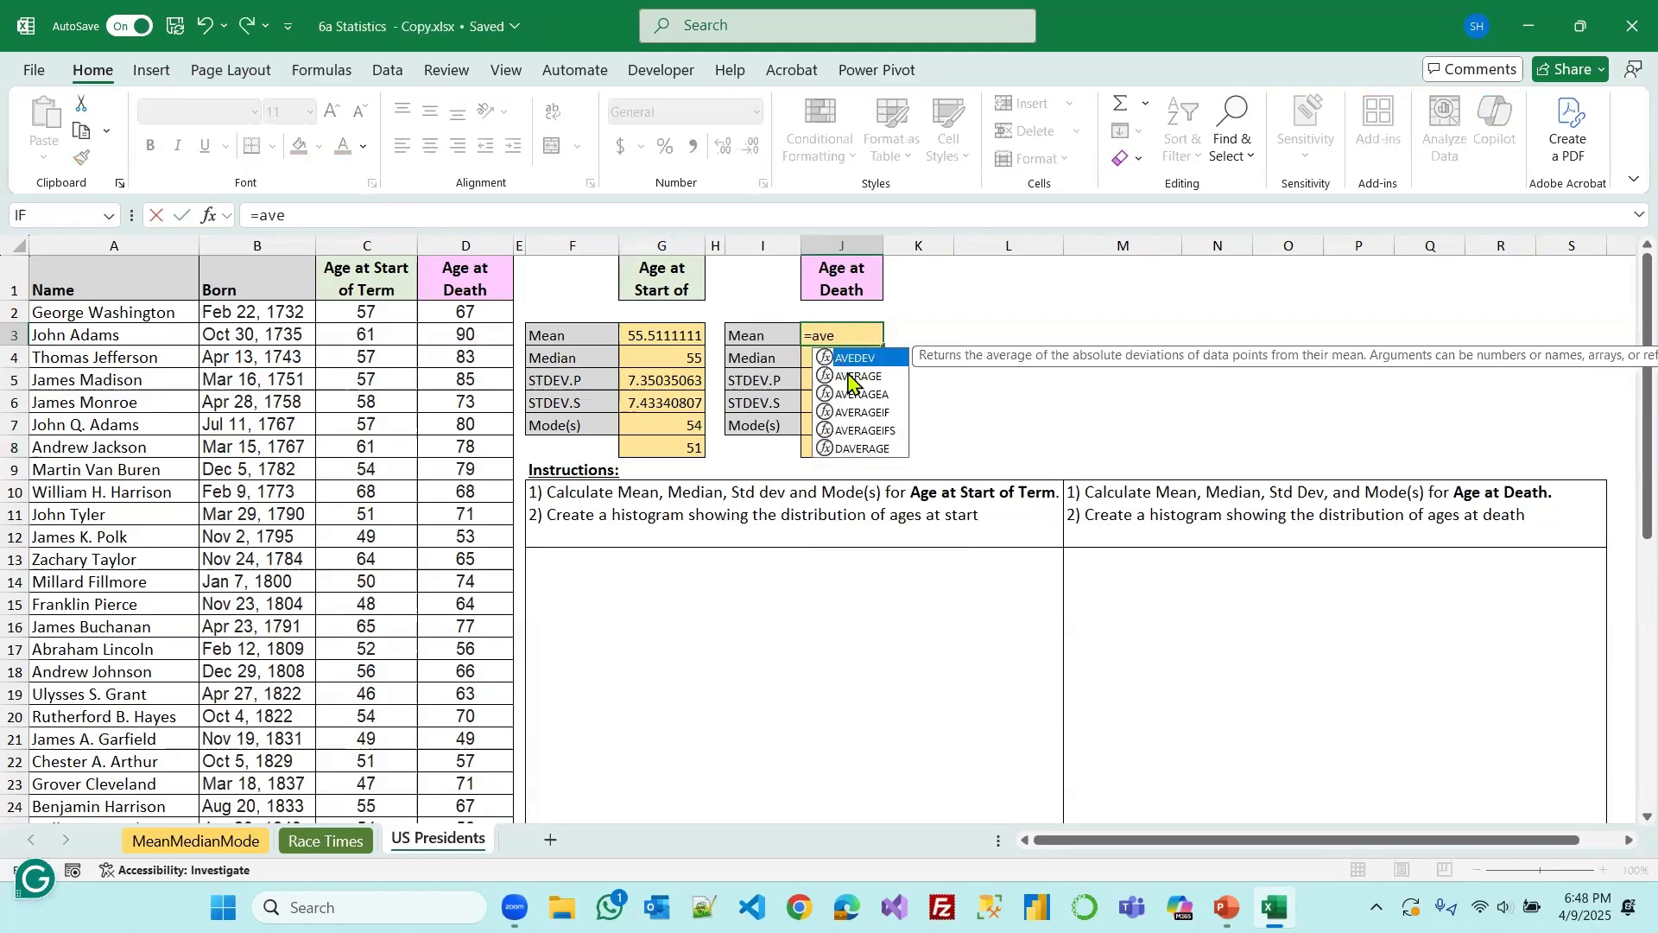
double_click(851, 380)
type("age")
double_click(849, 357)
key("Return")
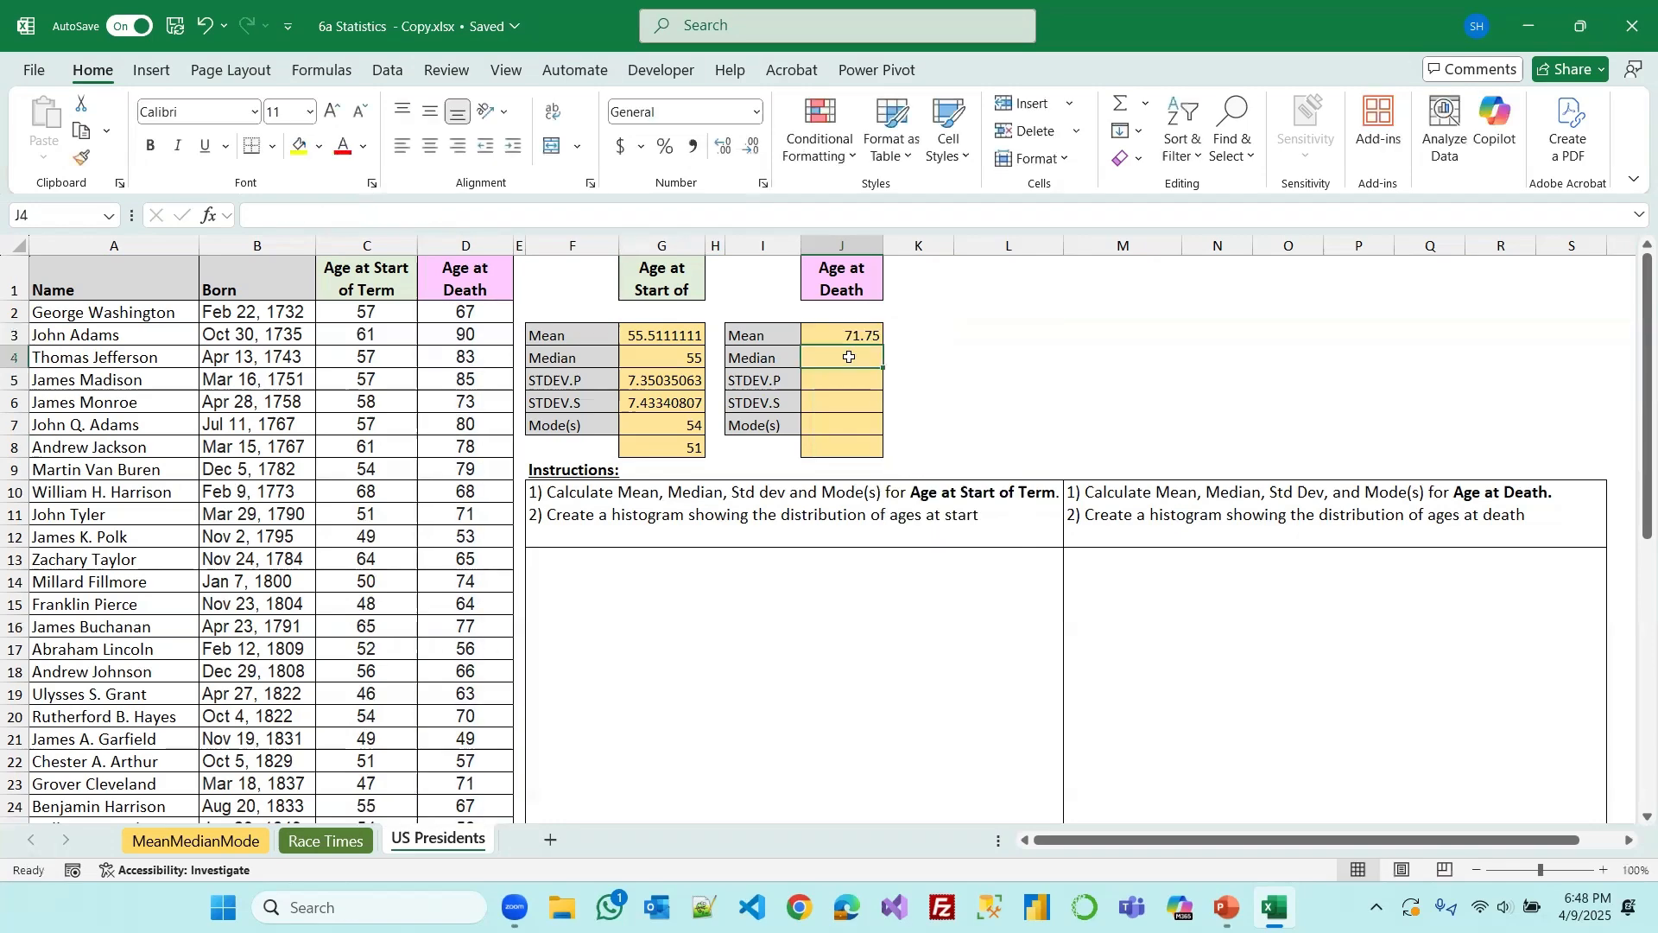
Calculate the median age at death in J4 with MEDIAN on the named range Age_at_Death
type("=med")
key("Tab")
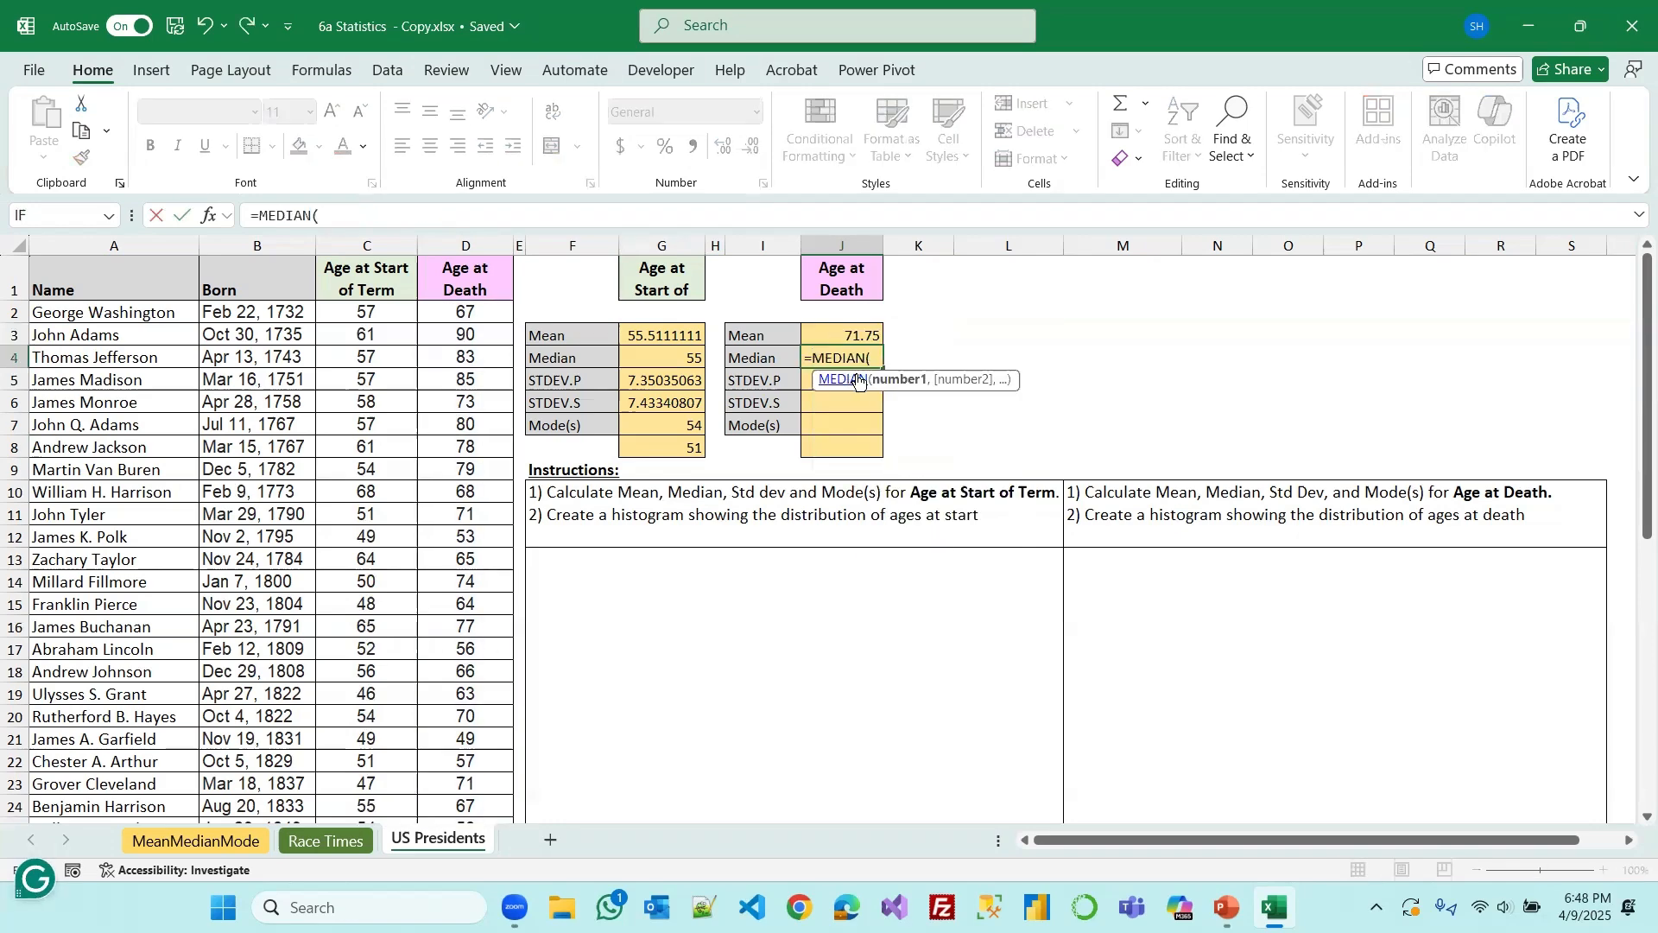
type("age")
key("Tab")
key("Return")
Calculate the population standard deviation of the ages at death in J5 with STDEV.P on the named range Age_at_Death
type("st")
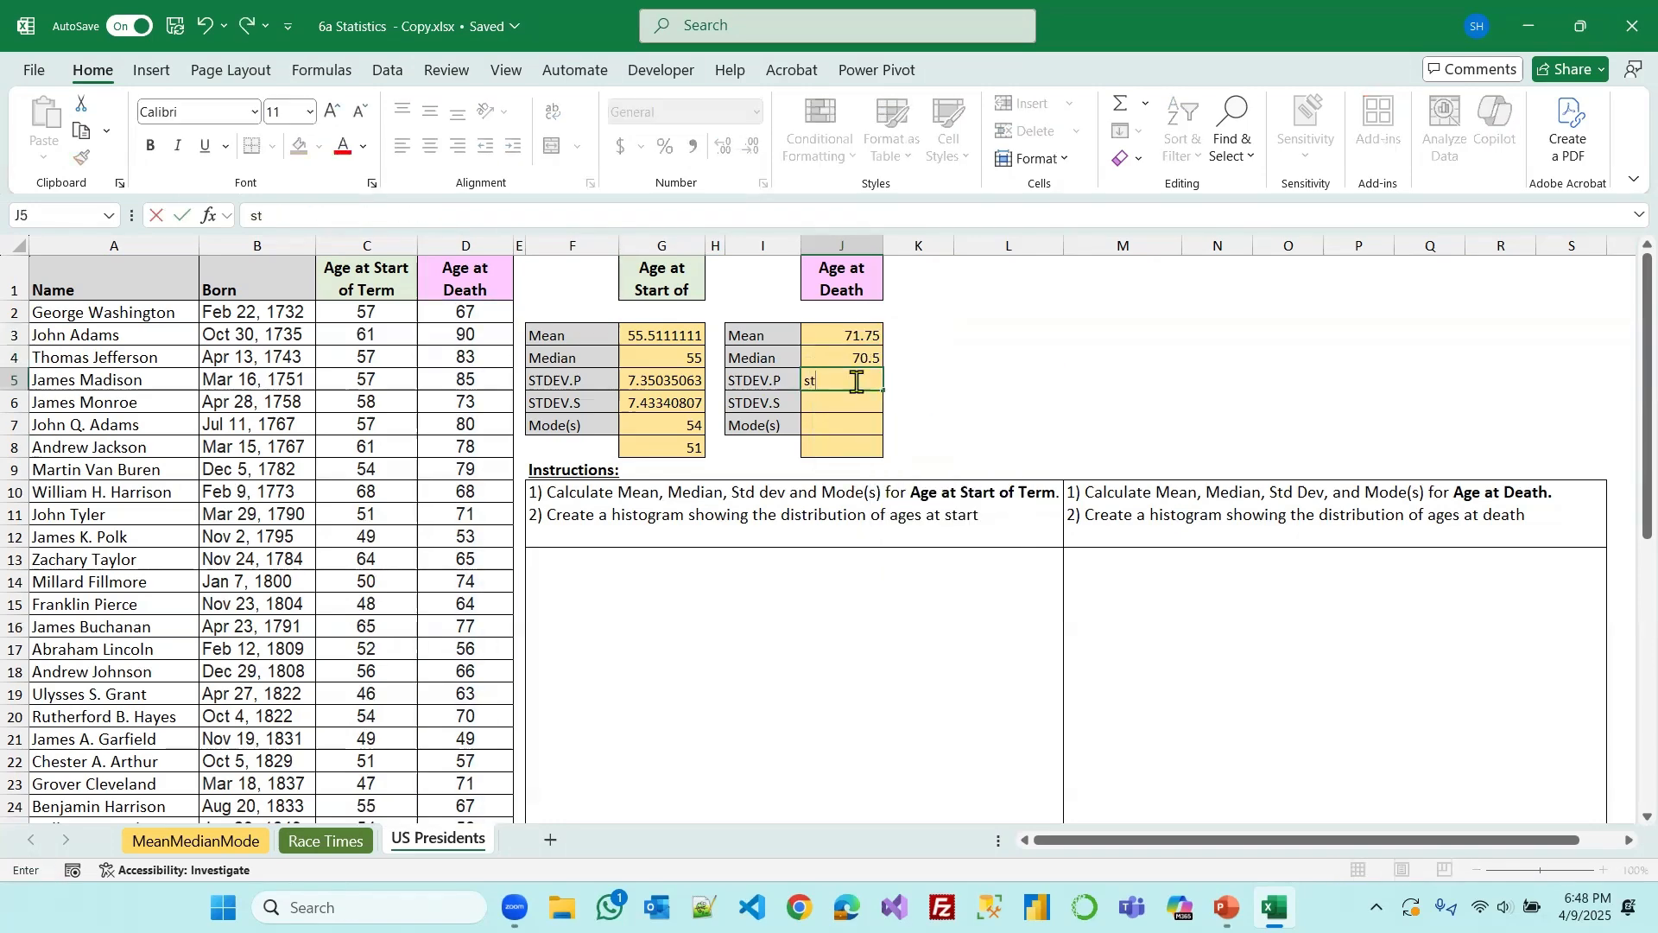
key("BackSpace")
key("BackSpace")
type("=std")
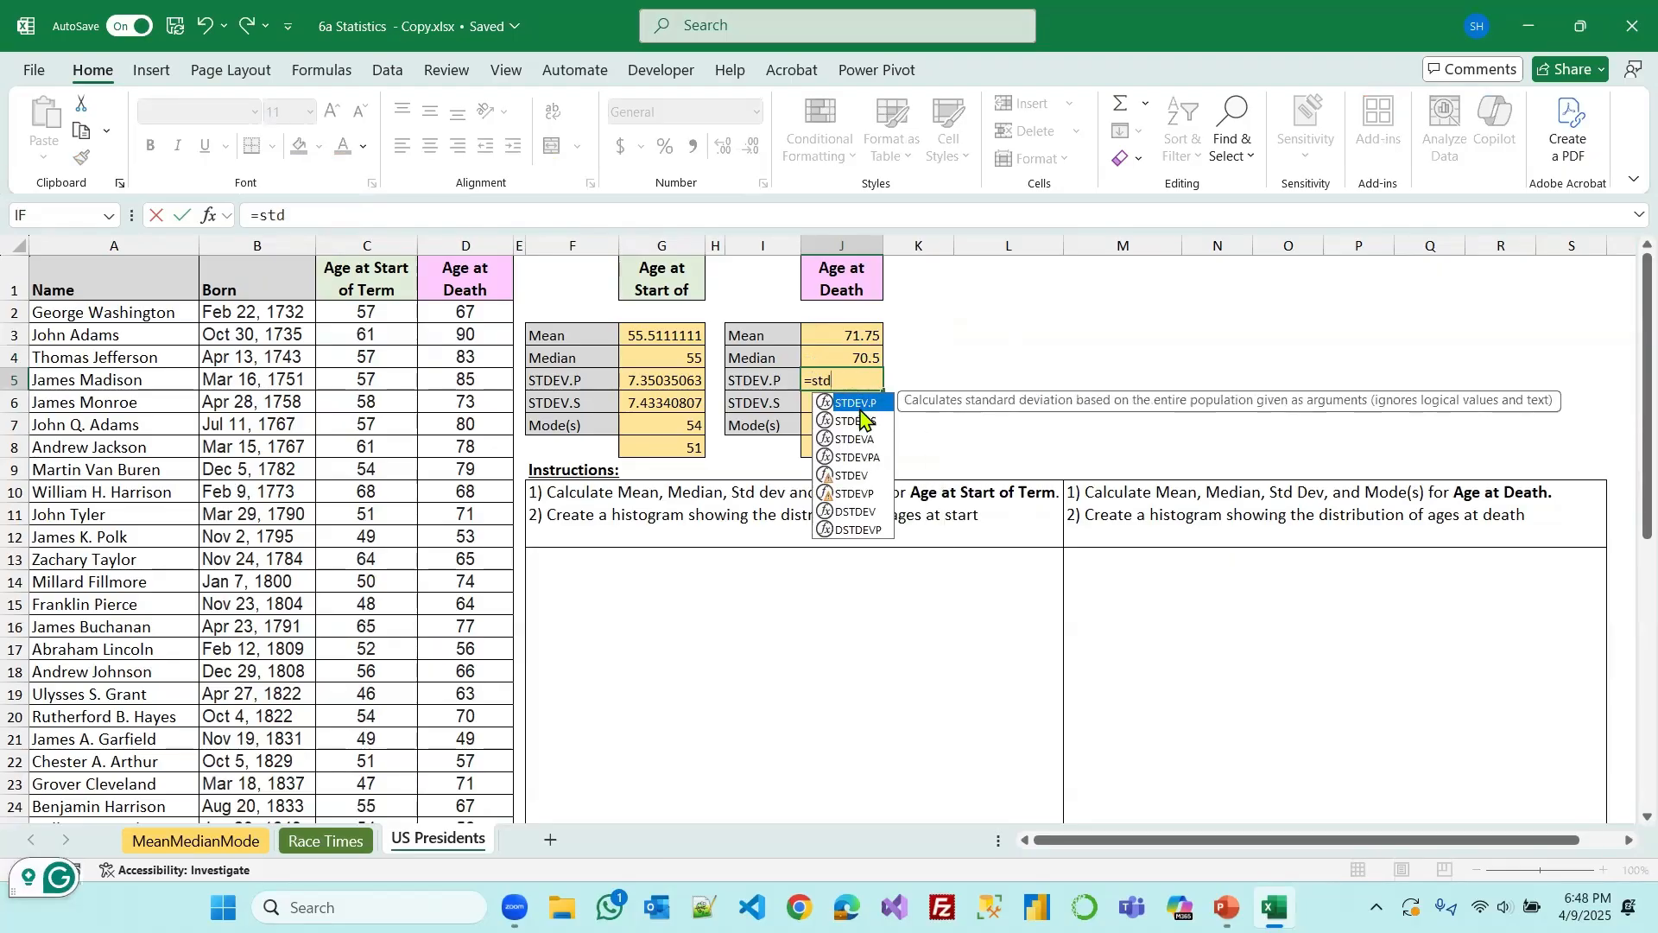
key("Tab")
type("age")
key("Tab")
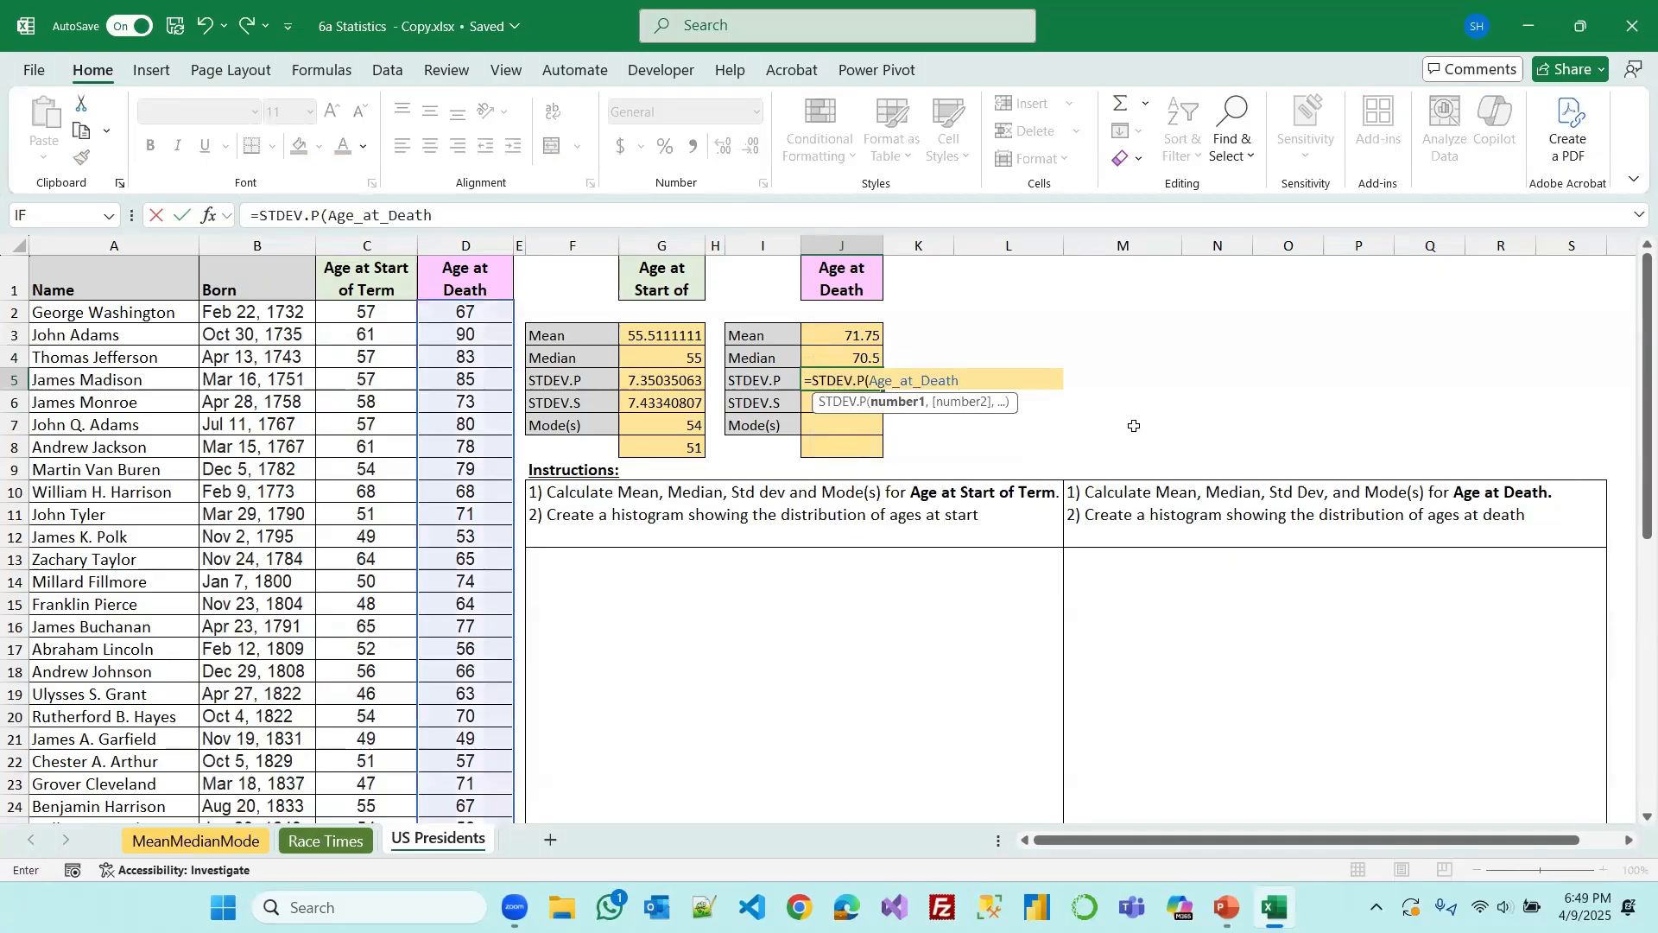
key("Return")
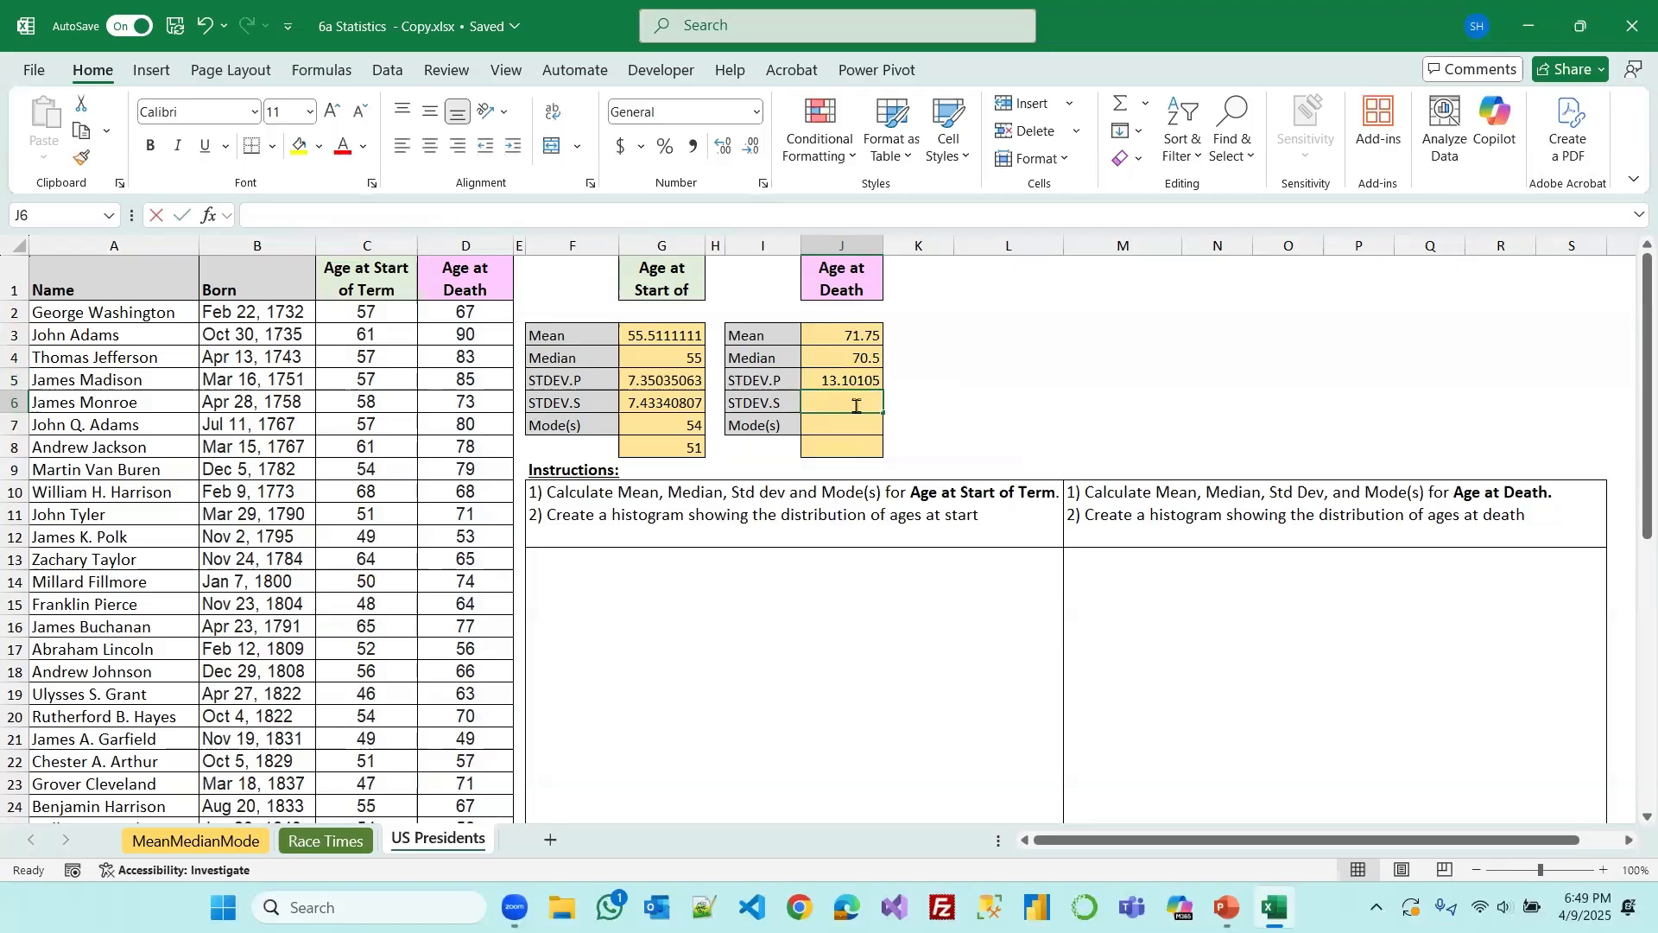
Calculate the sample standard deviation of the ages at death in J6 with STDEV.S on the named range Age_at_Death
type("=st")
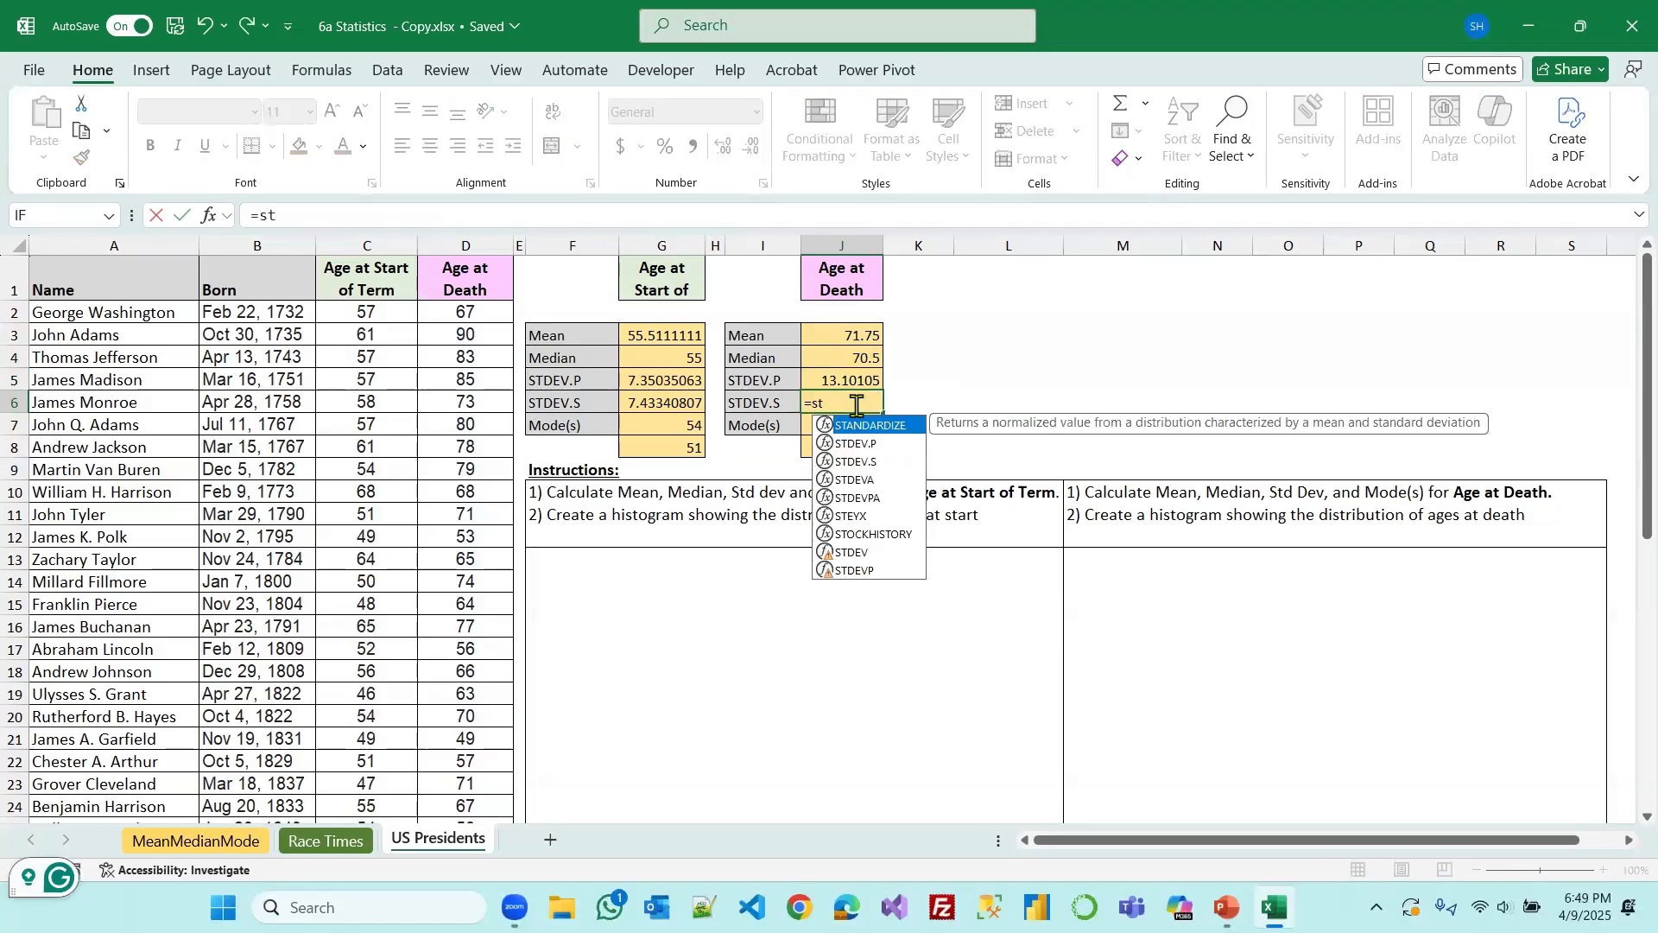
double_click(881, 457)
type("ag")
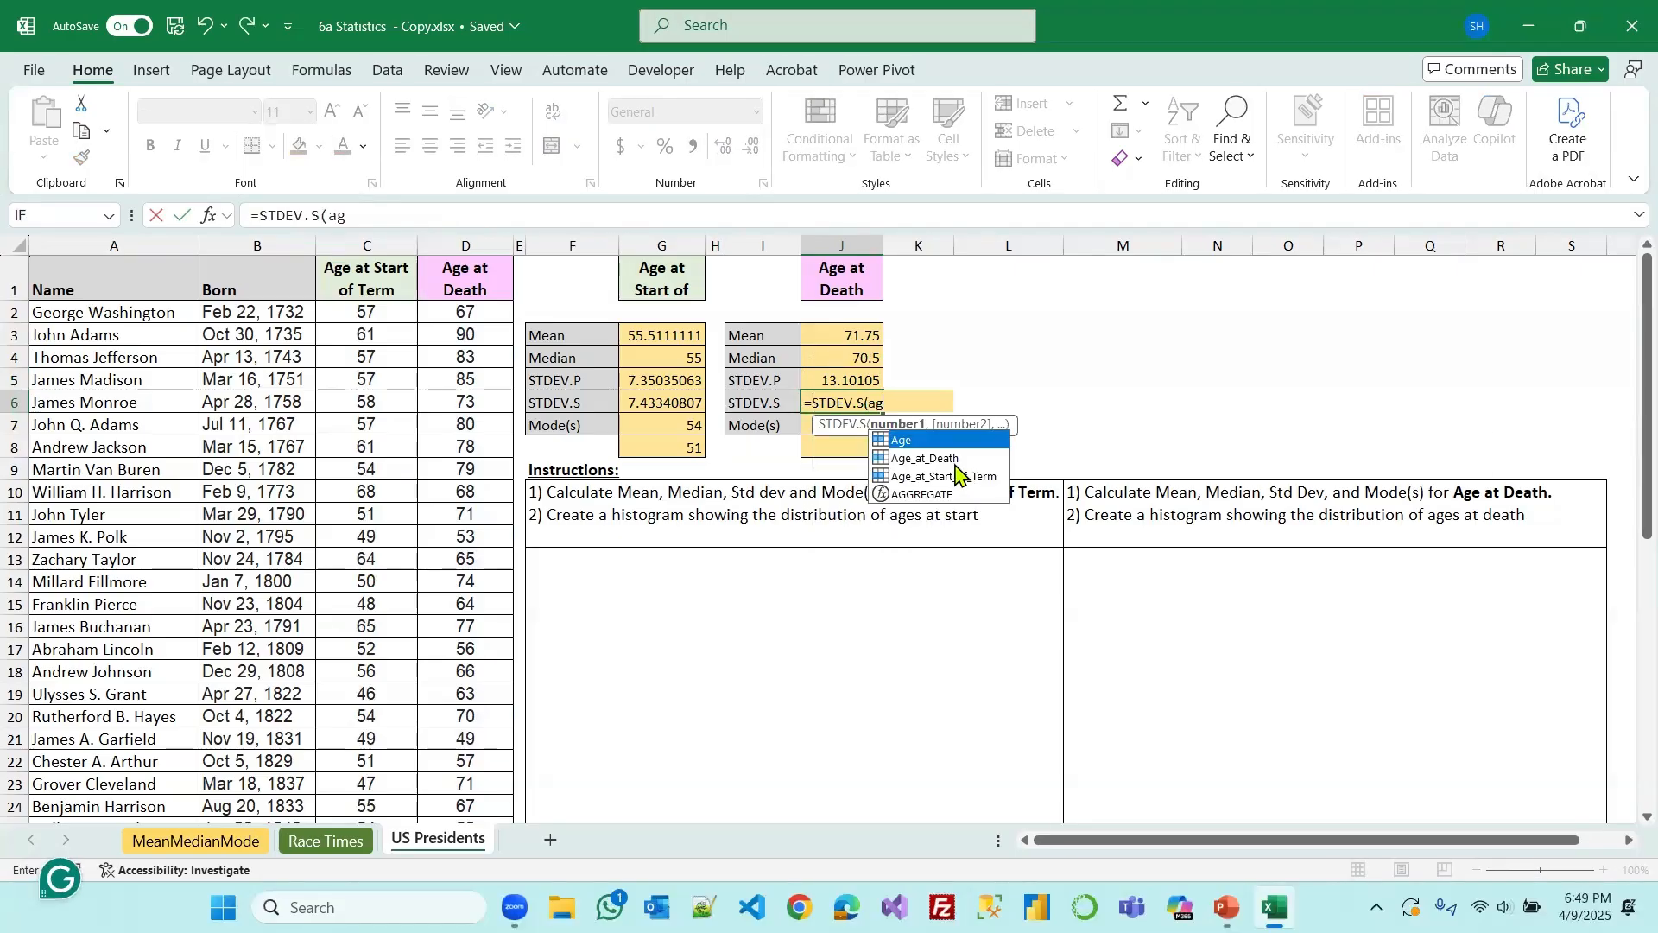
double_click(950, 467)
key("Return")
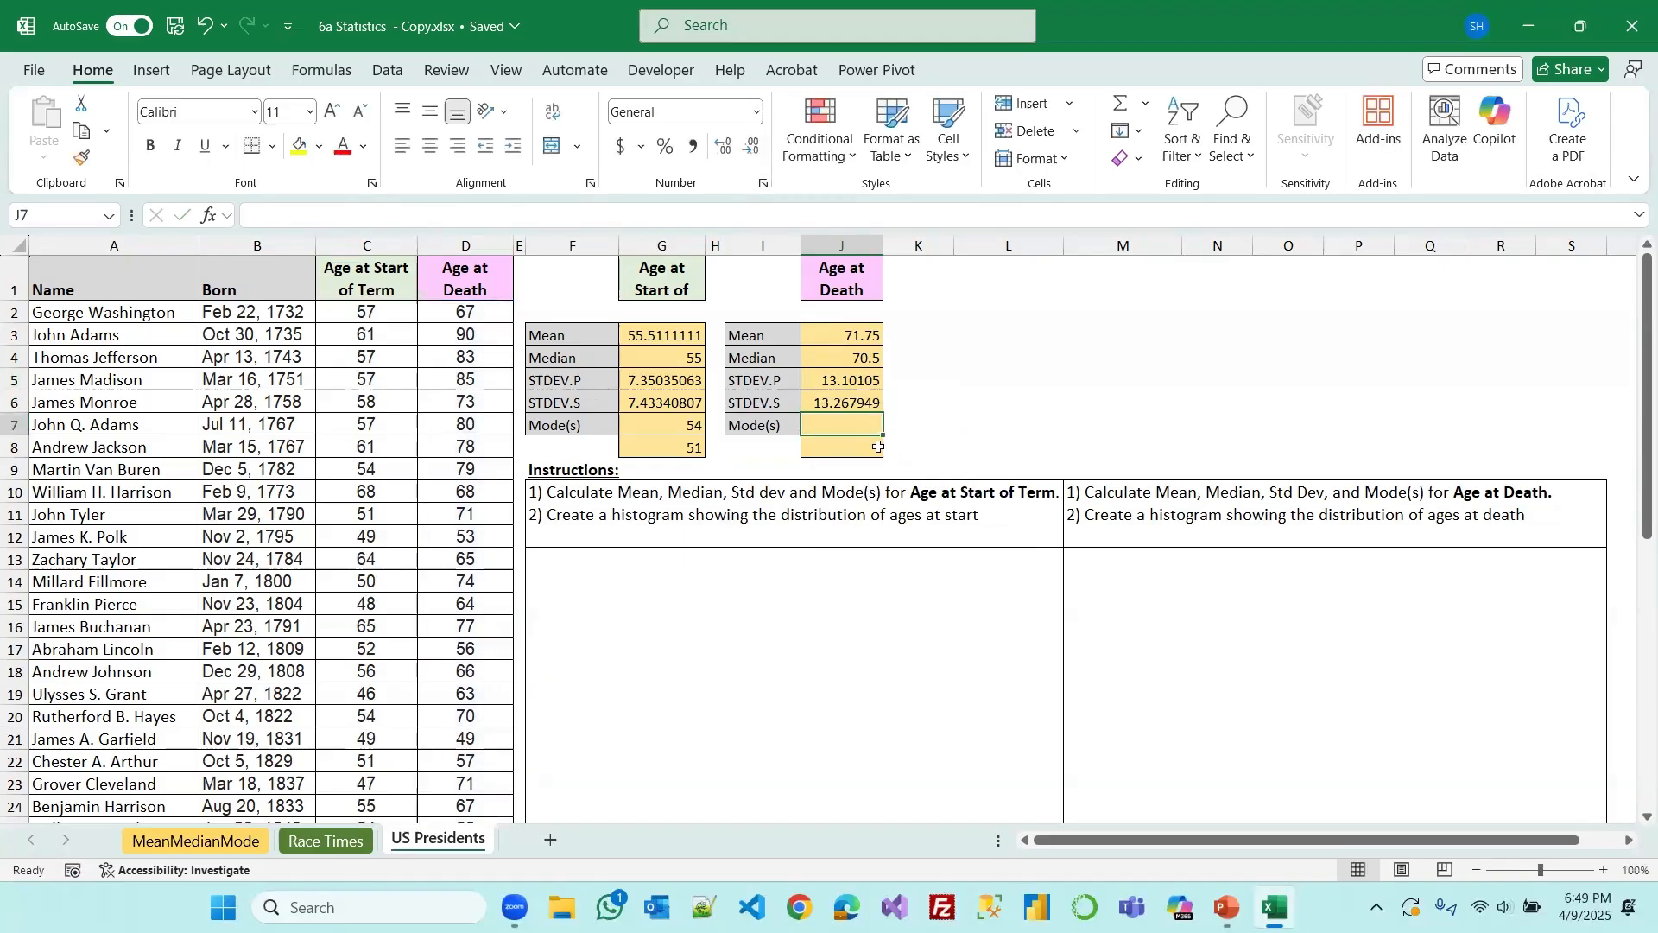
Calculate the modes of the ages at death in J7 with MODE.MULT on the named range Age_at_Death
type("=")
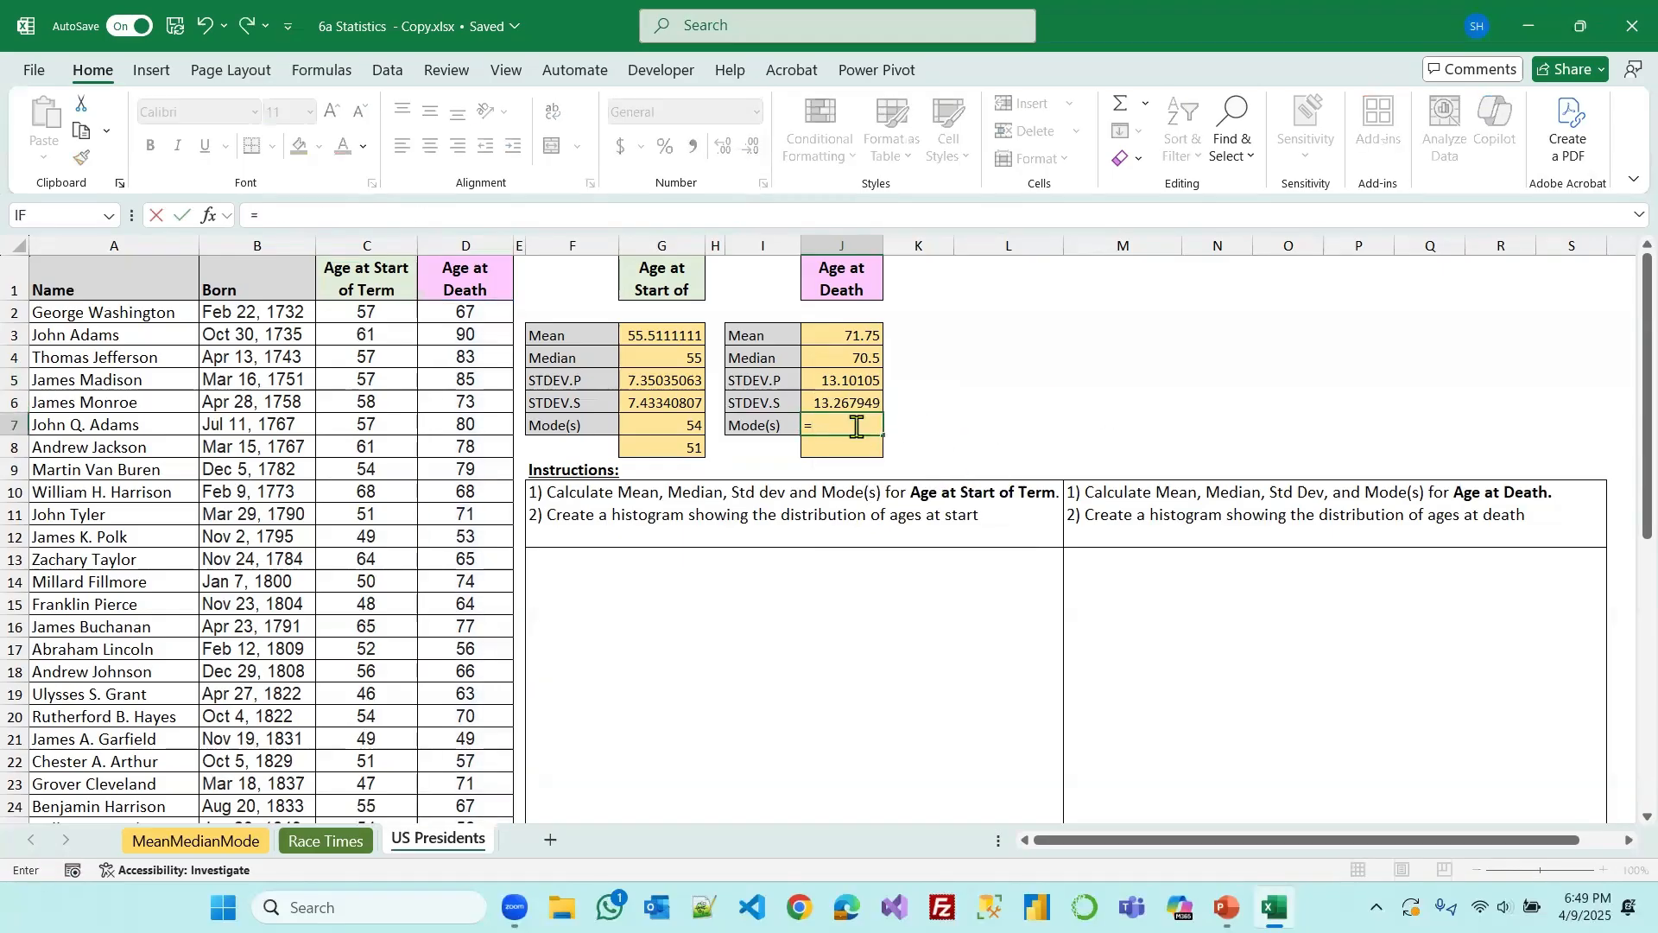
type("mo")
double_click(878, 470)
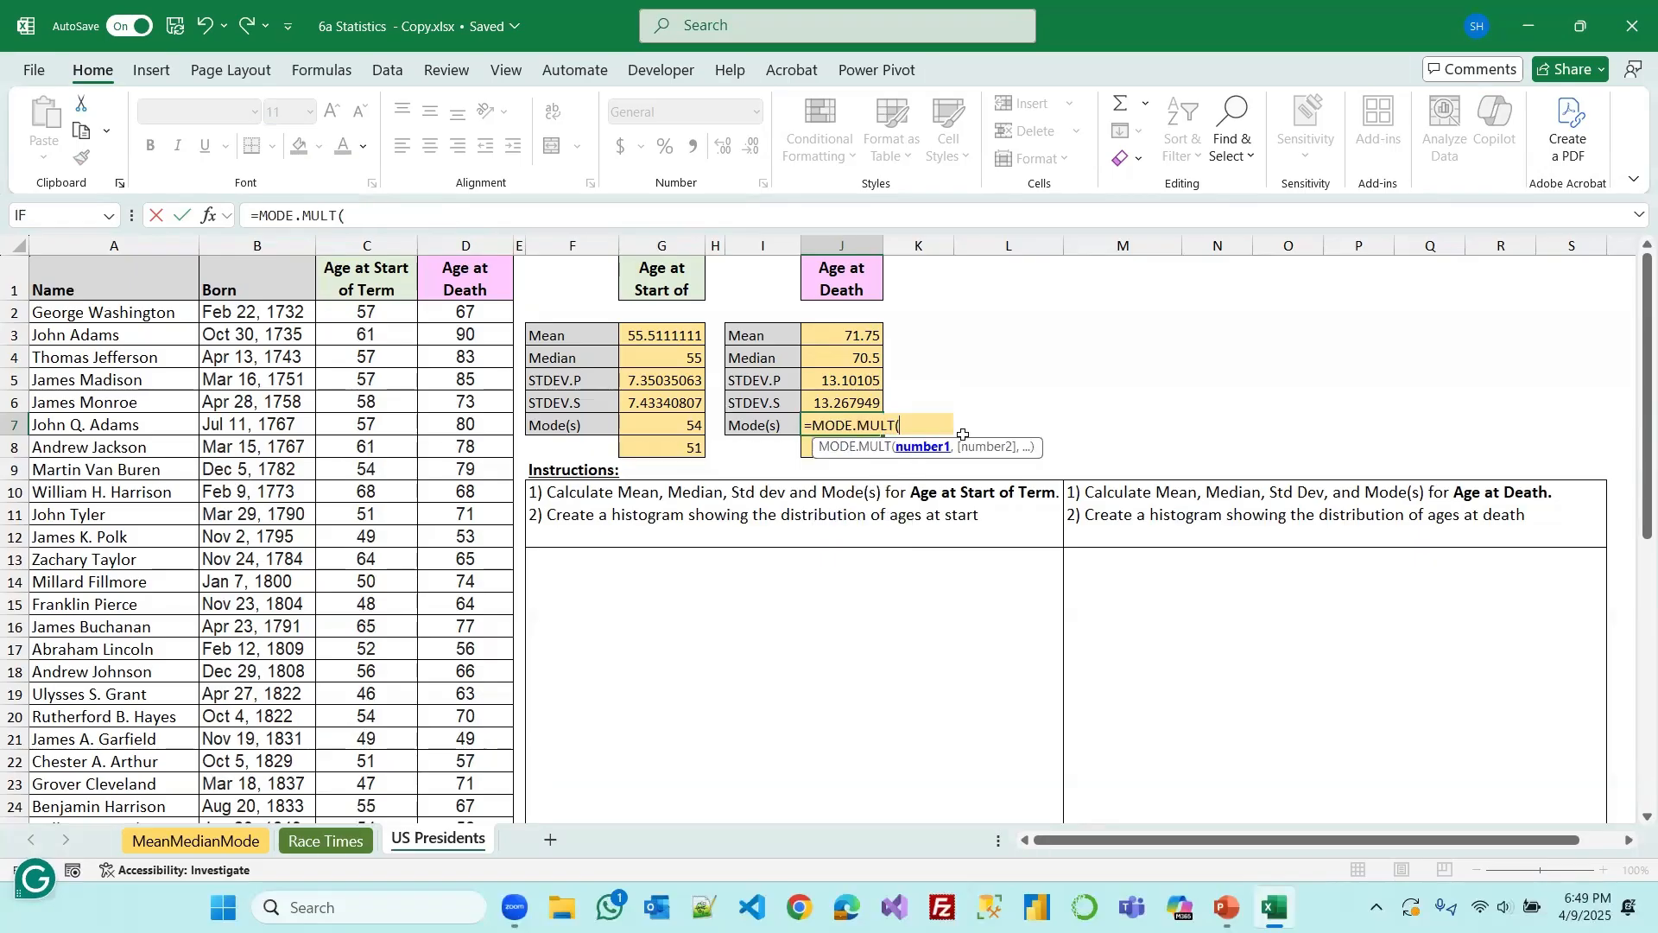
type("ag")
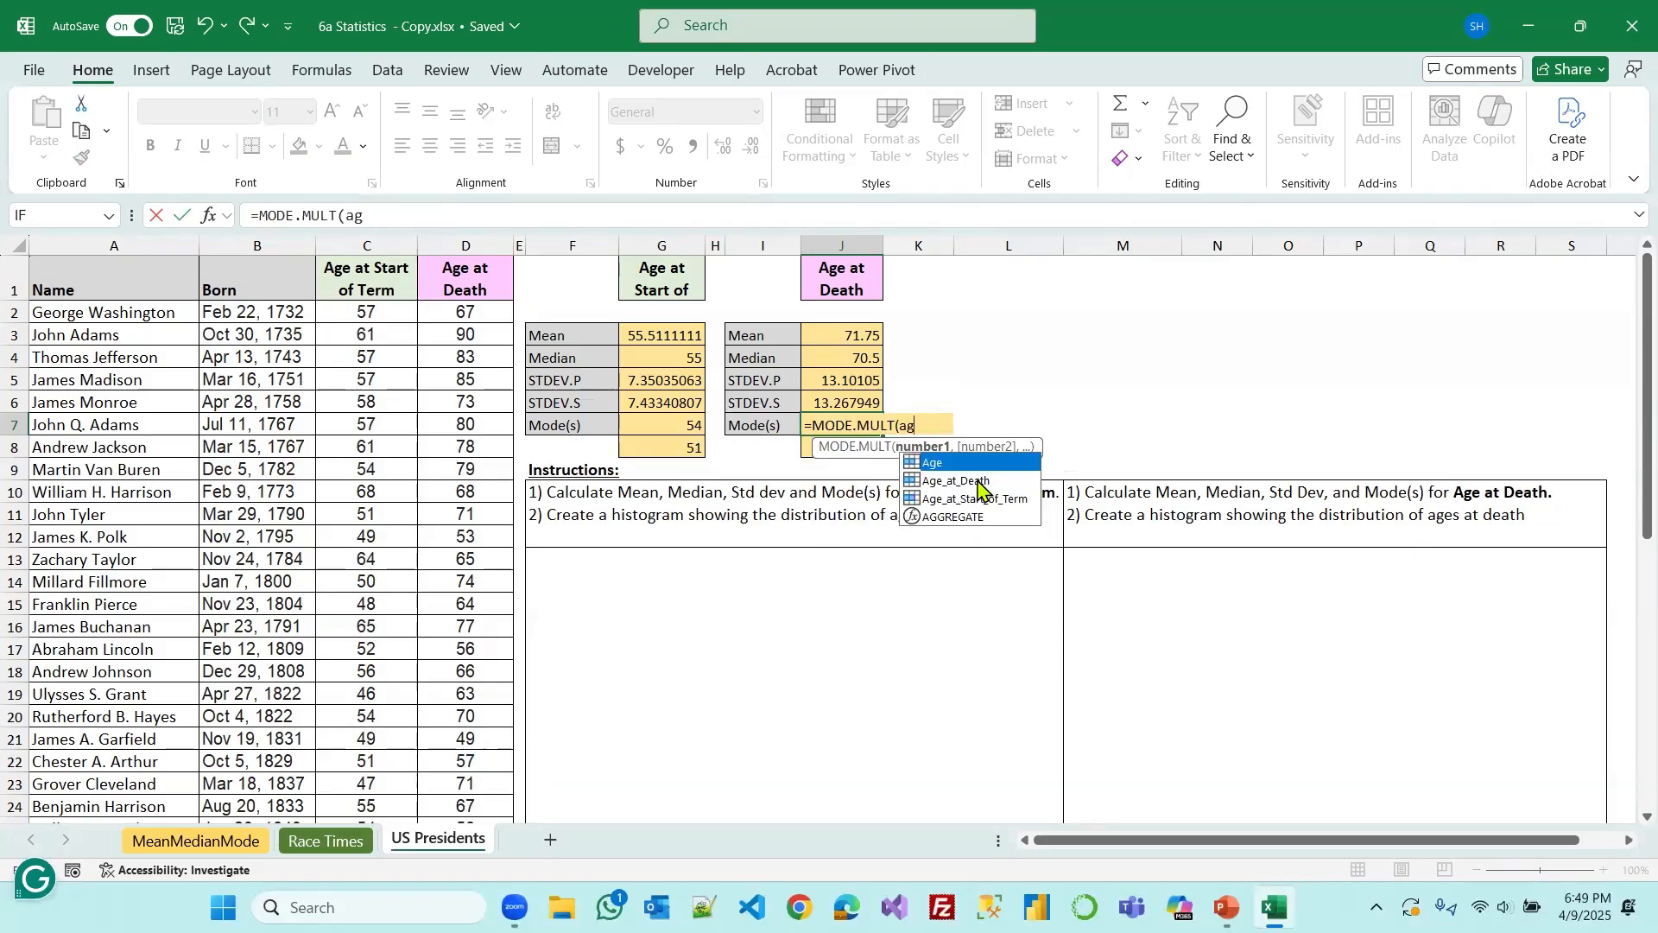
double_click(958, 481)
type(")")
key("Return")
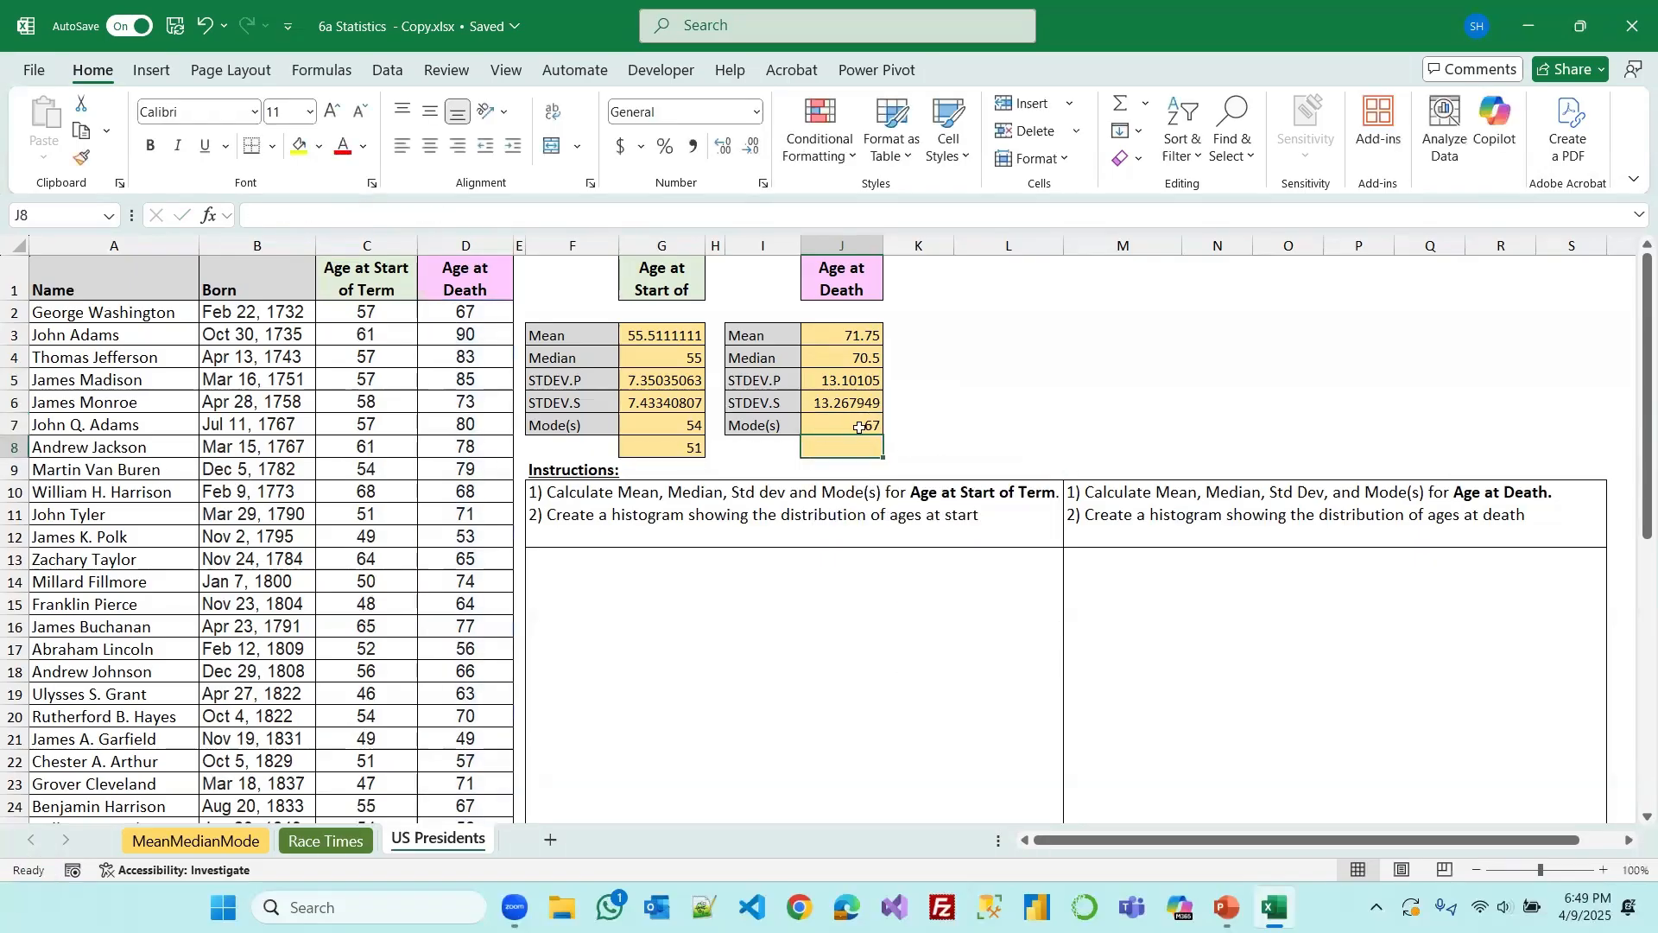
left_click(987, 418)
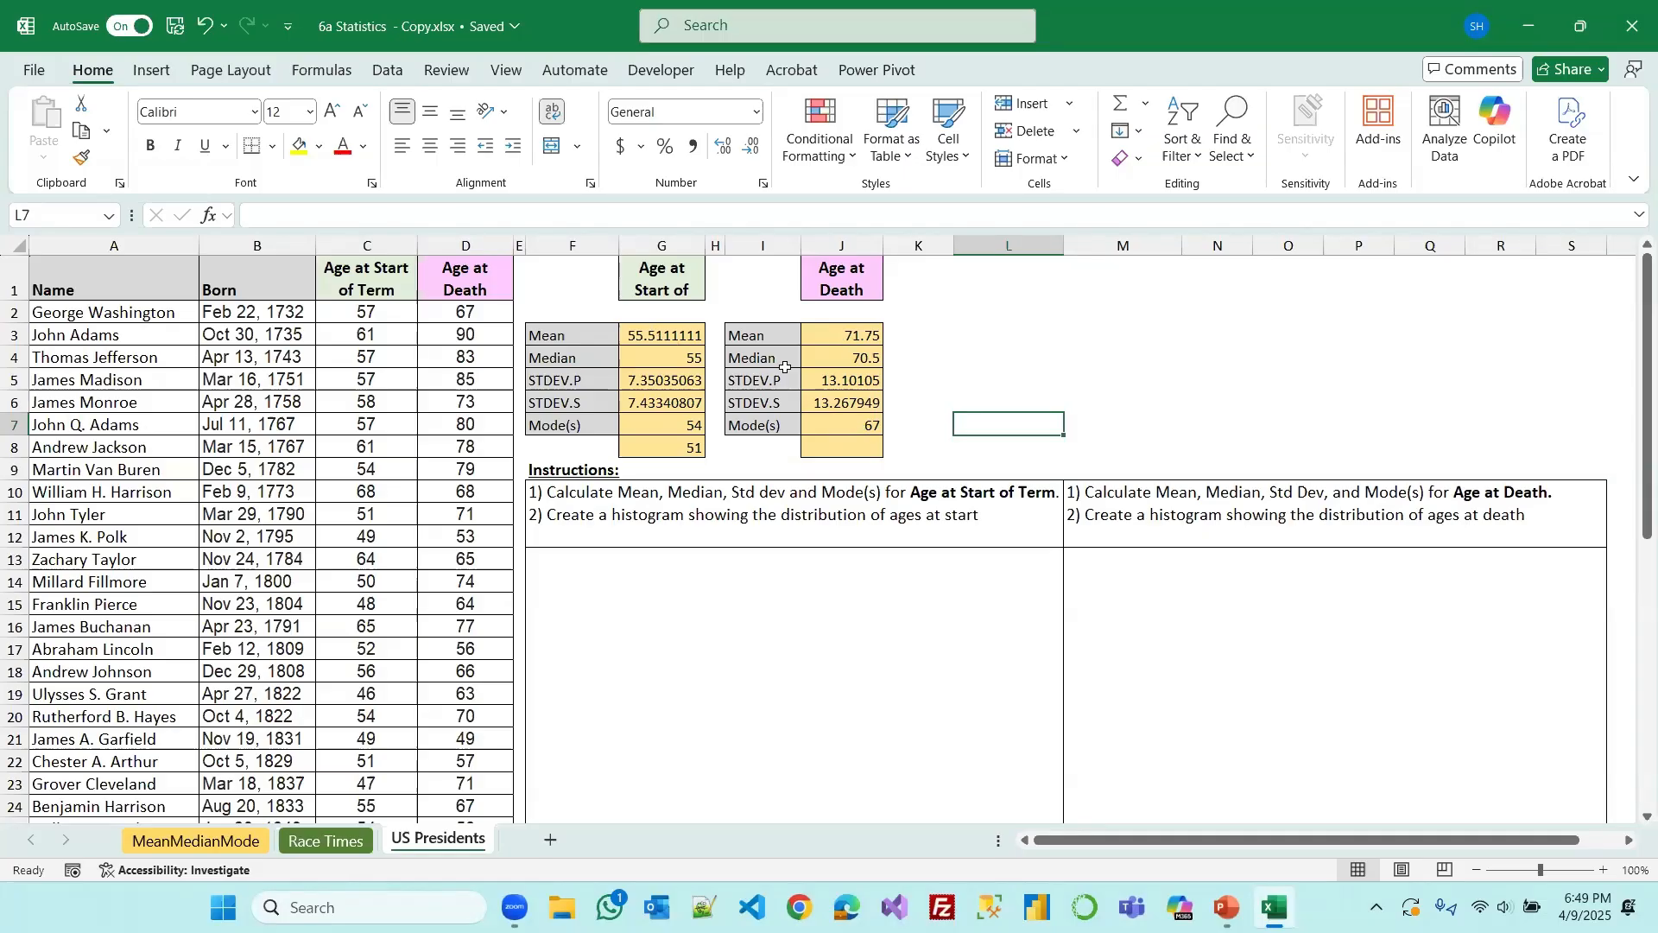
Insert a histogram of the Age at Start of Term column, C1:C46 including its header
scroll(756, 594, "down", 1)
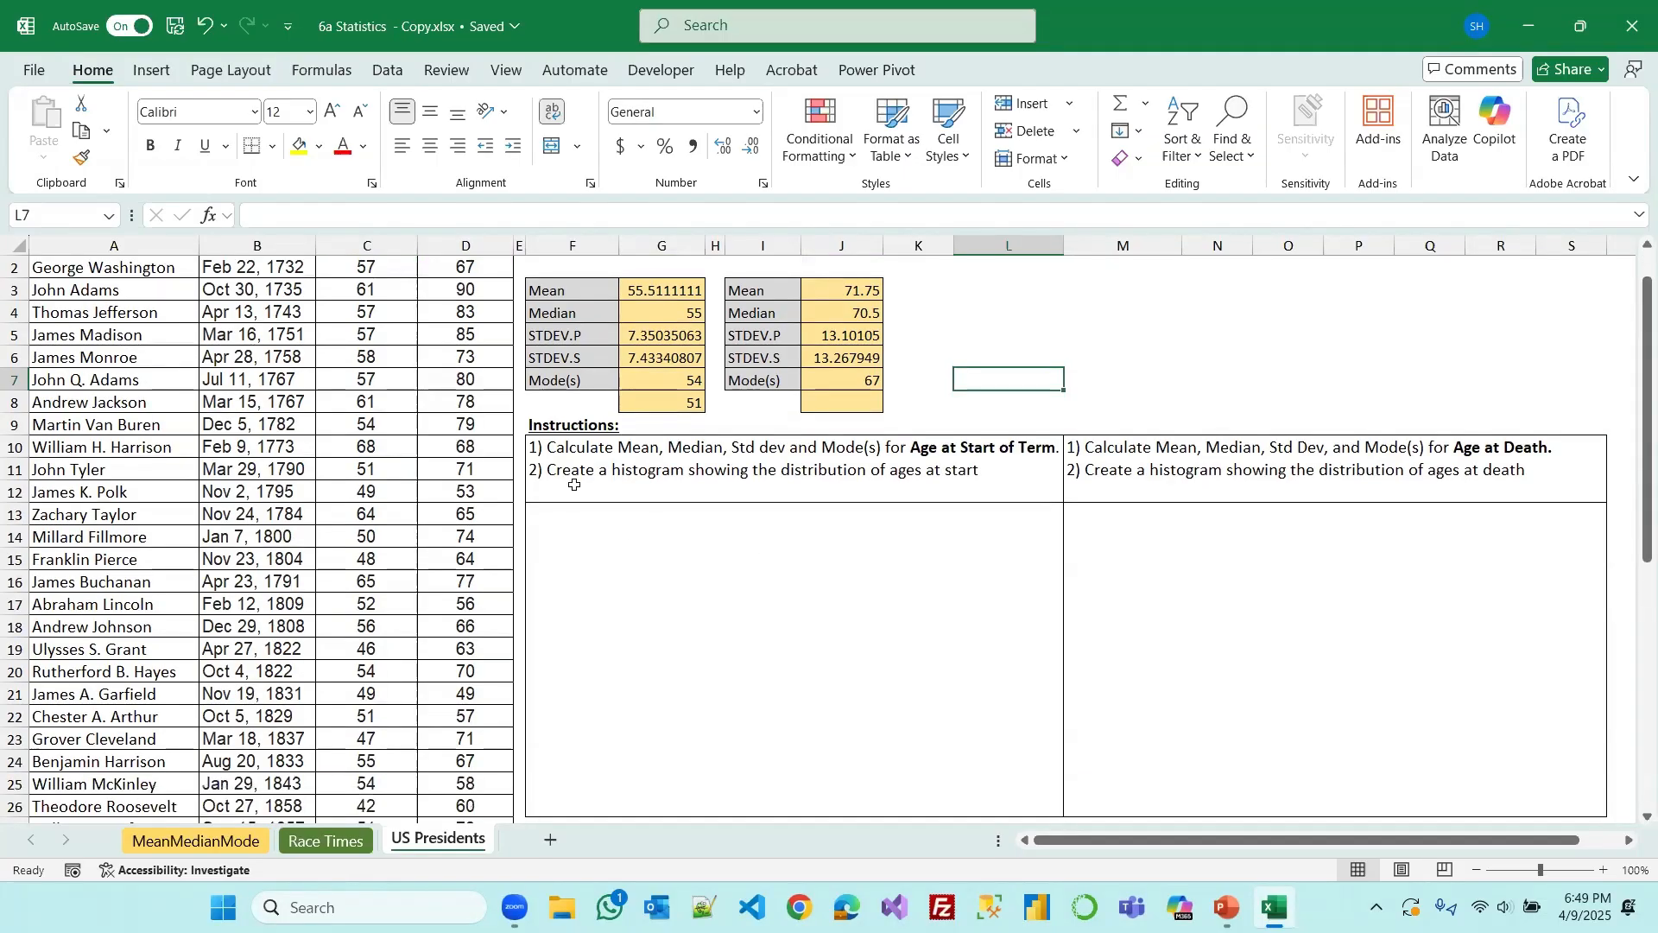
scroll(570, 488, "down", 1)
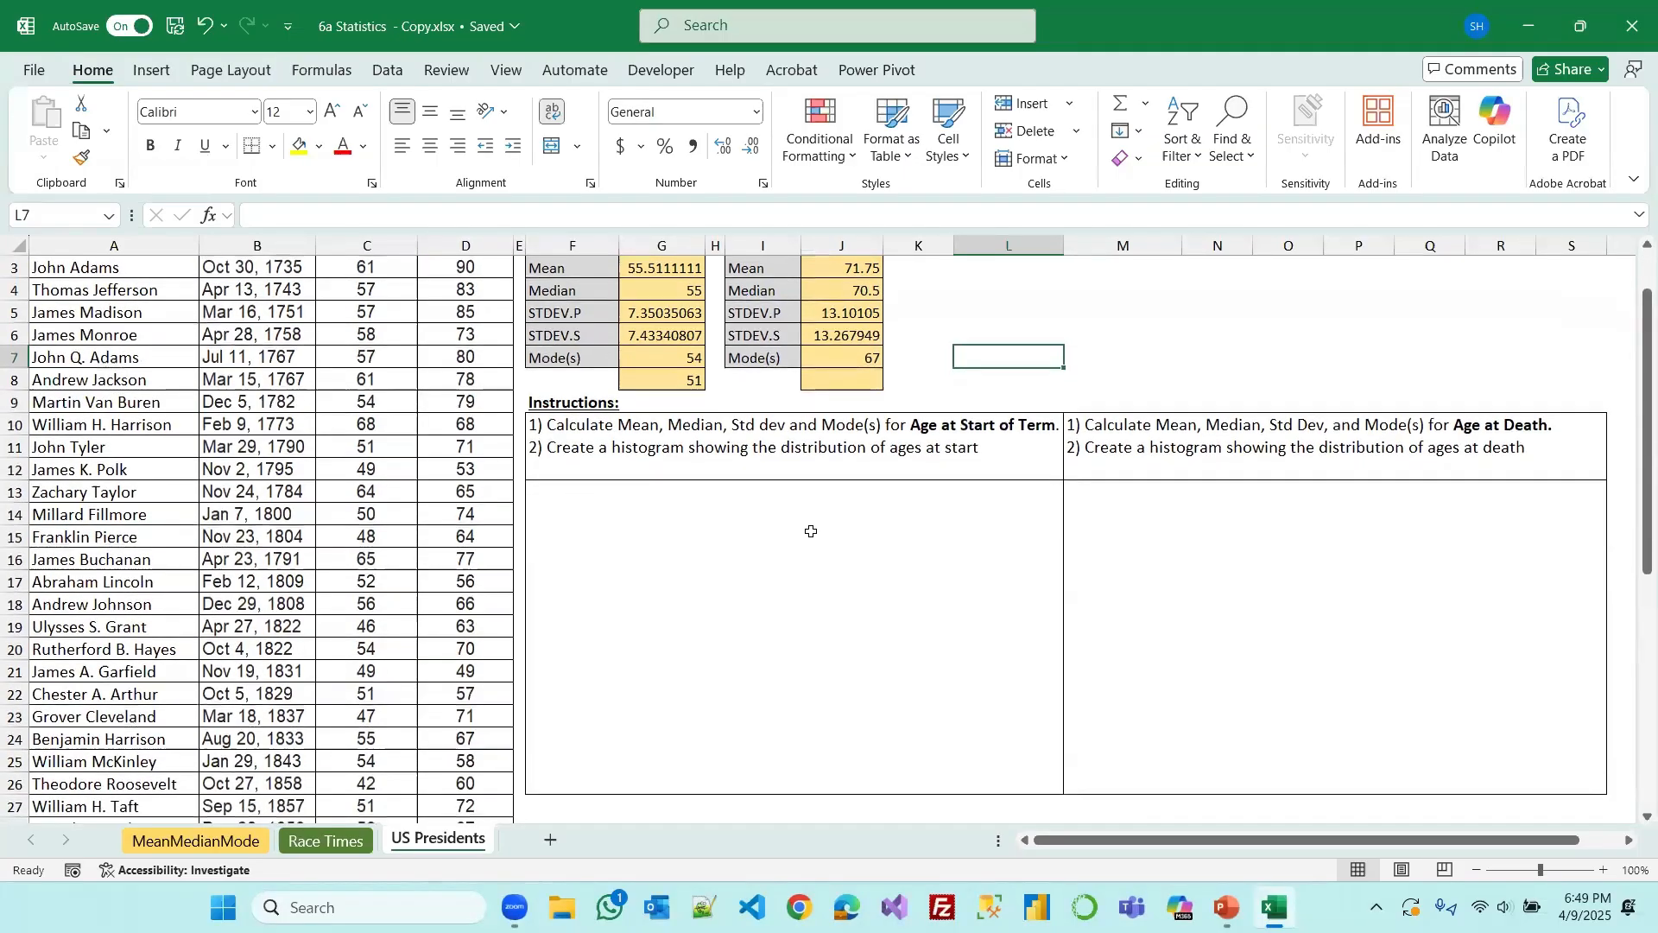
left_click(548, 500)
scroll(402, 435, "up", 1)
left_click_drag(372, 292, 423, 803)
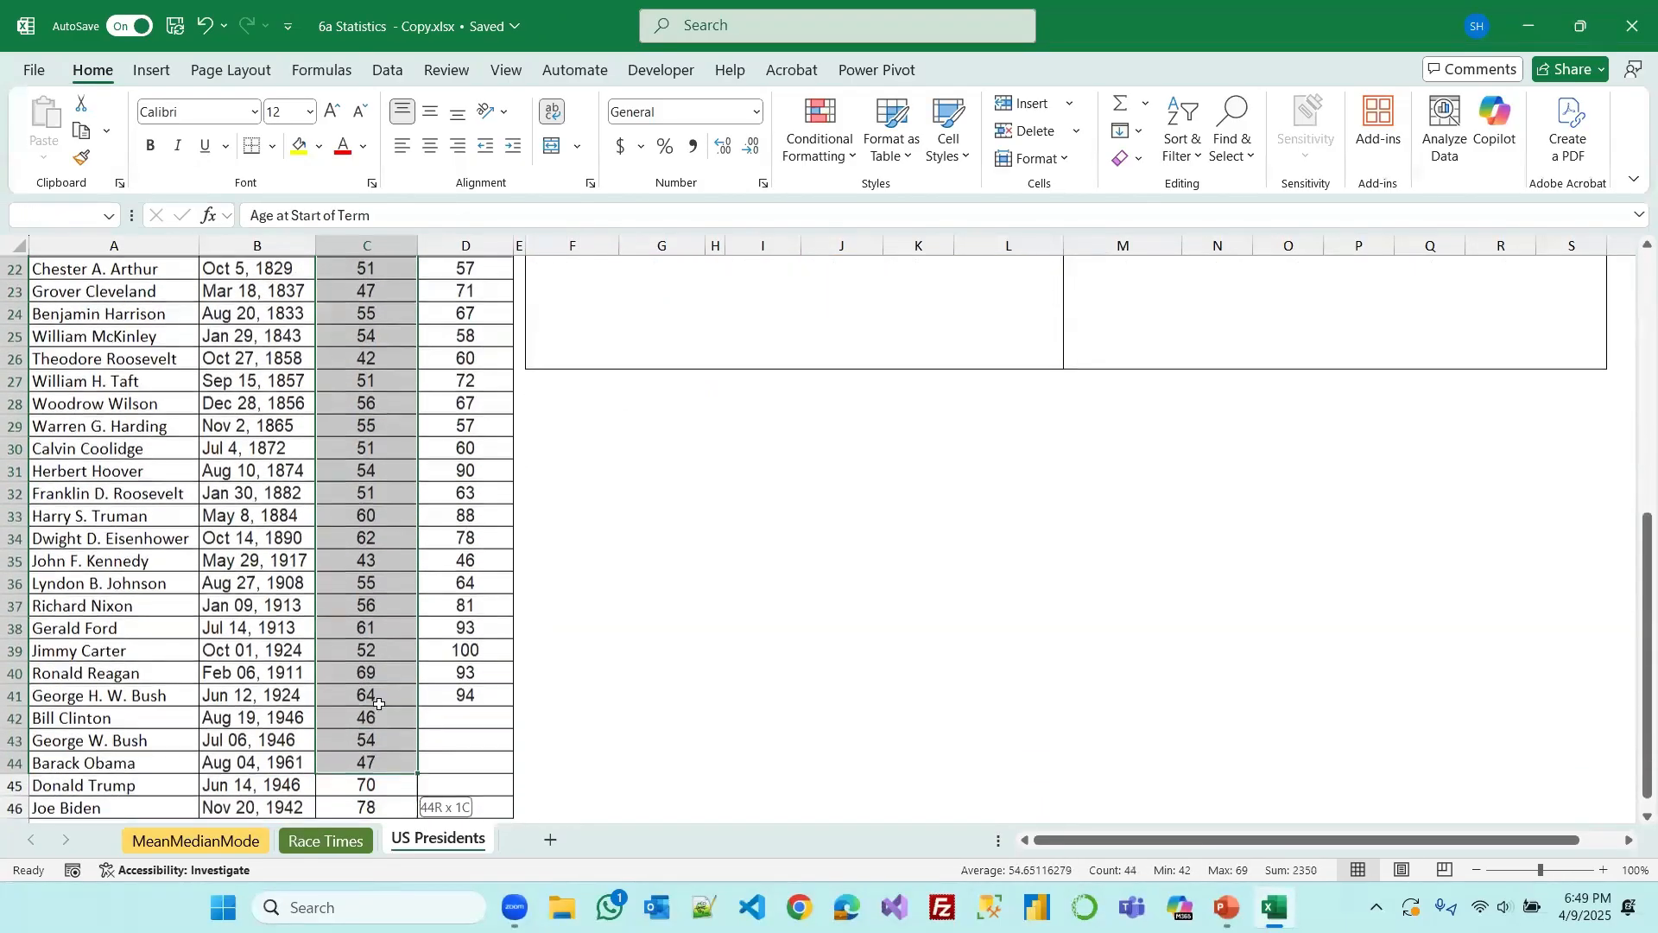
left_click(158, 76)
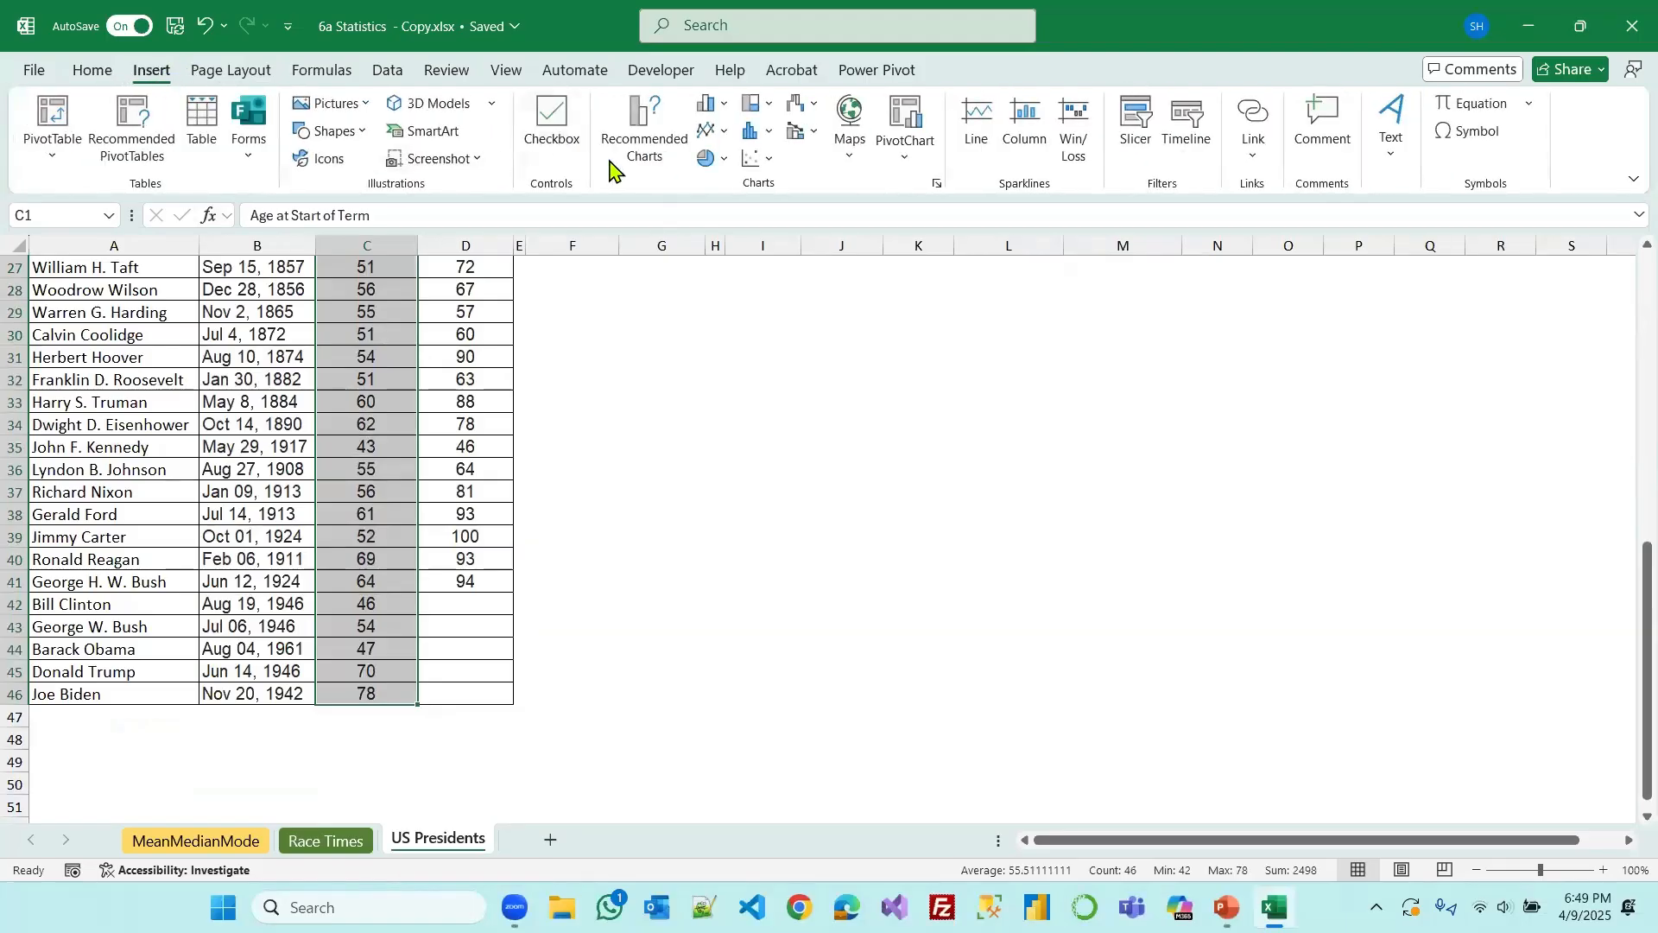
left_click(750, 131)
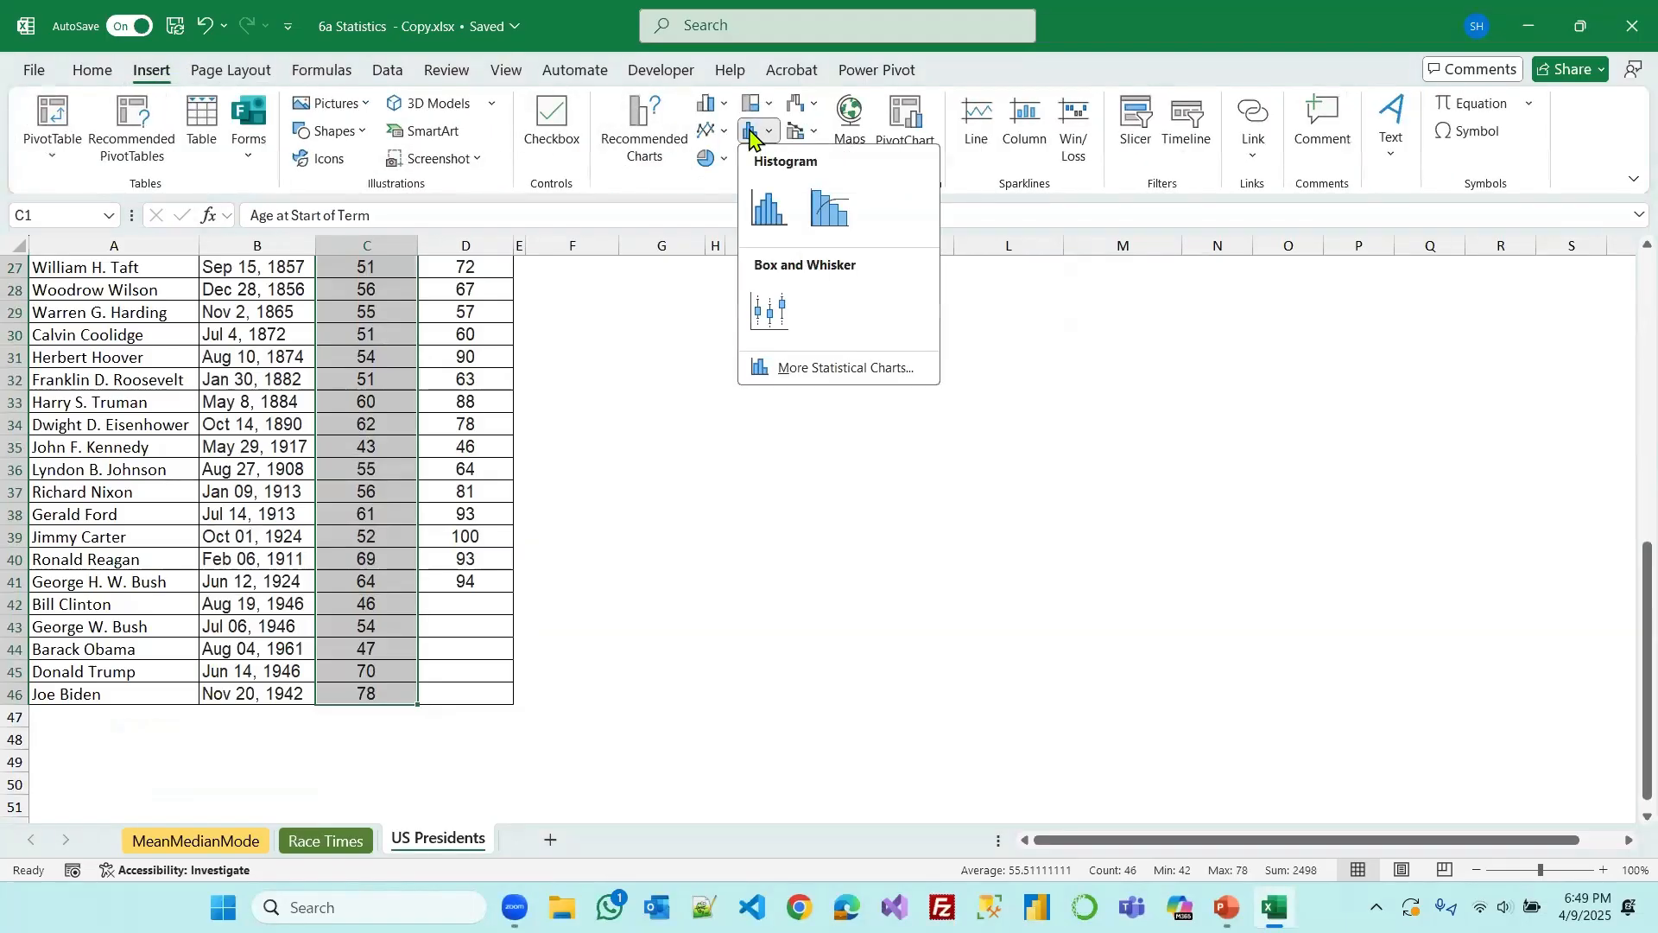
left_click(768, 209)
Move the start-of-term histogram into the empty frame below the Age at Start of Term instructions
left_click_drag(749, 409, 736, 360)
scroll(1284, 522, "up", 4)
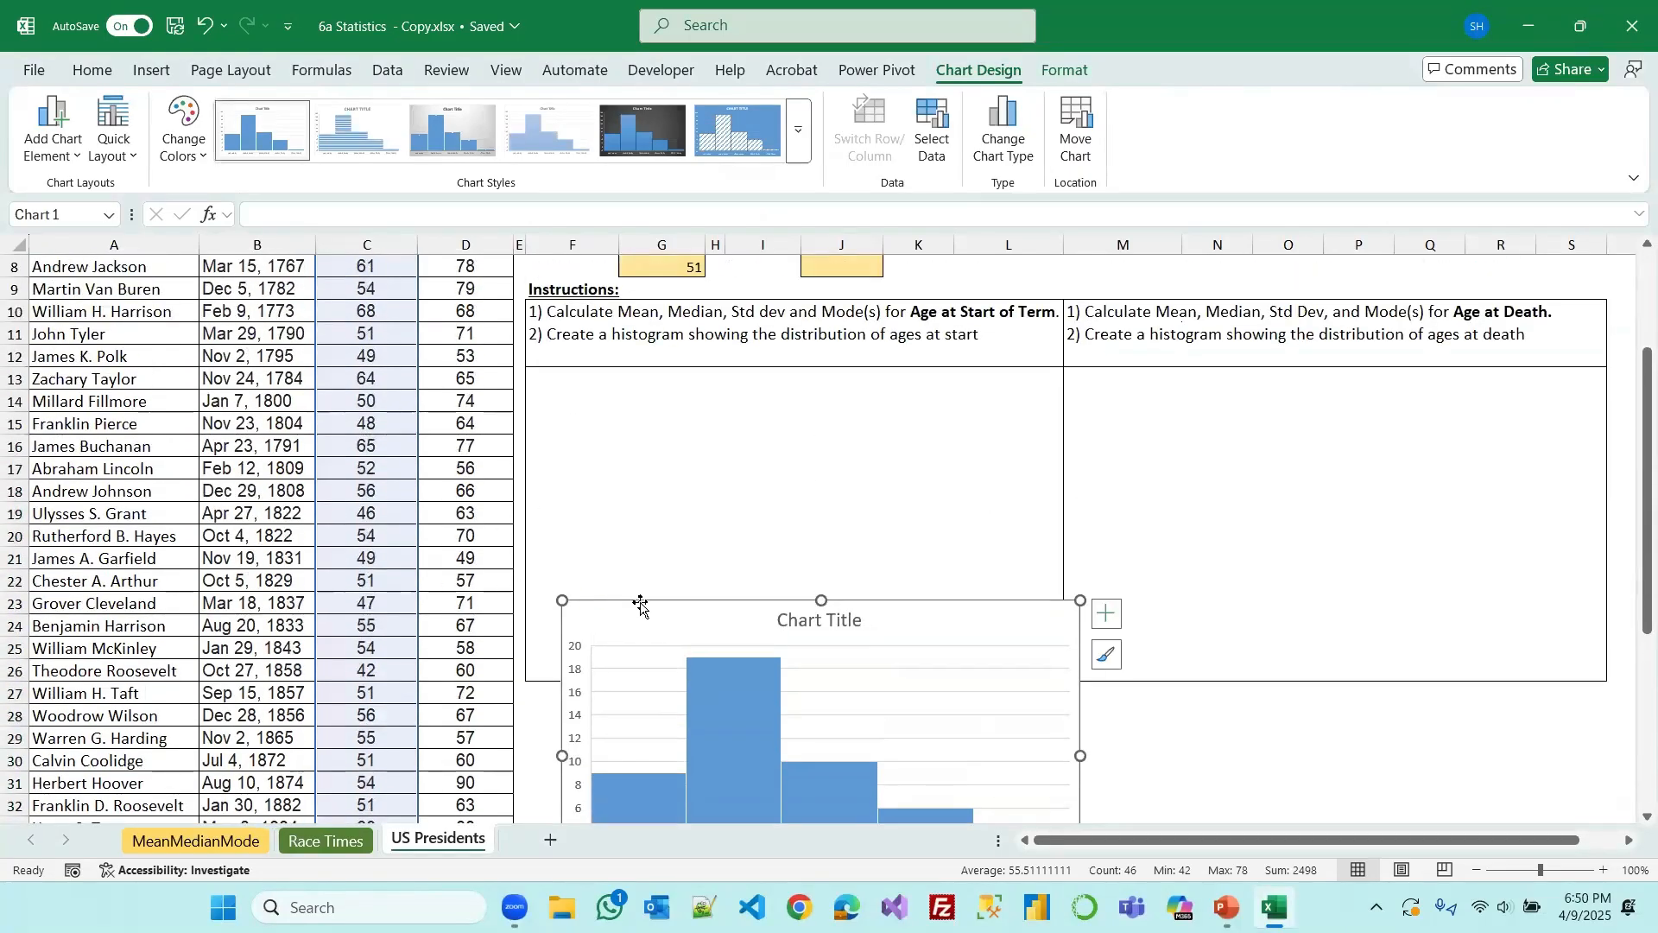
left_click_drag(636, 603, 611, 369)
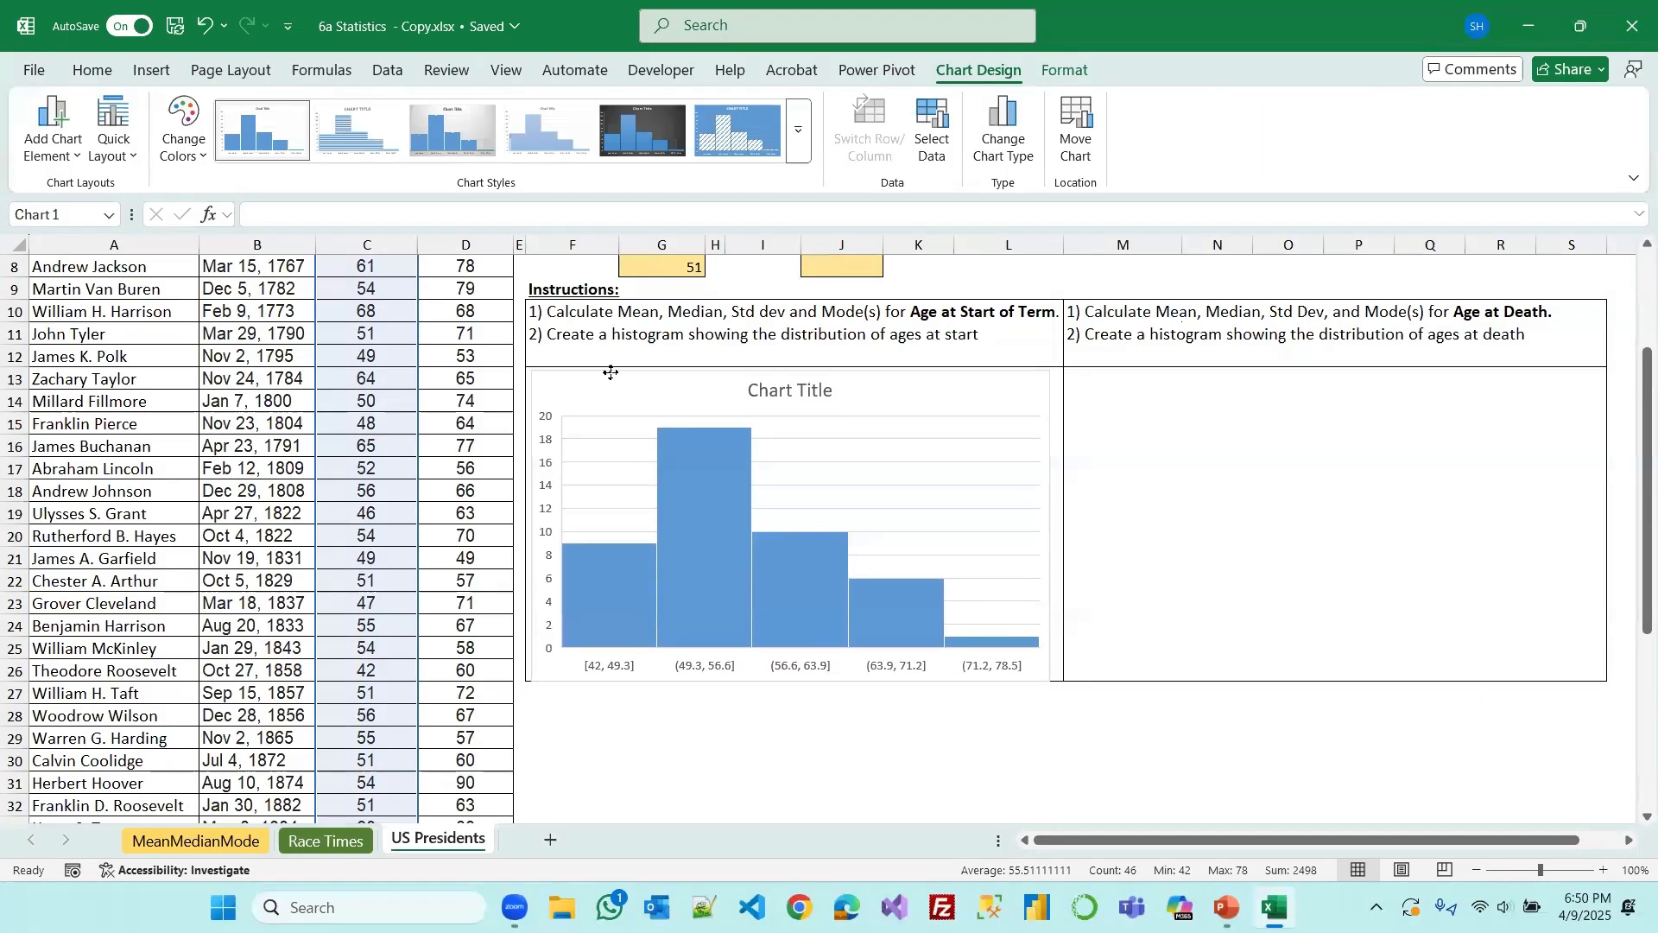
left_click(1130, 405)
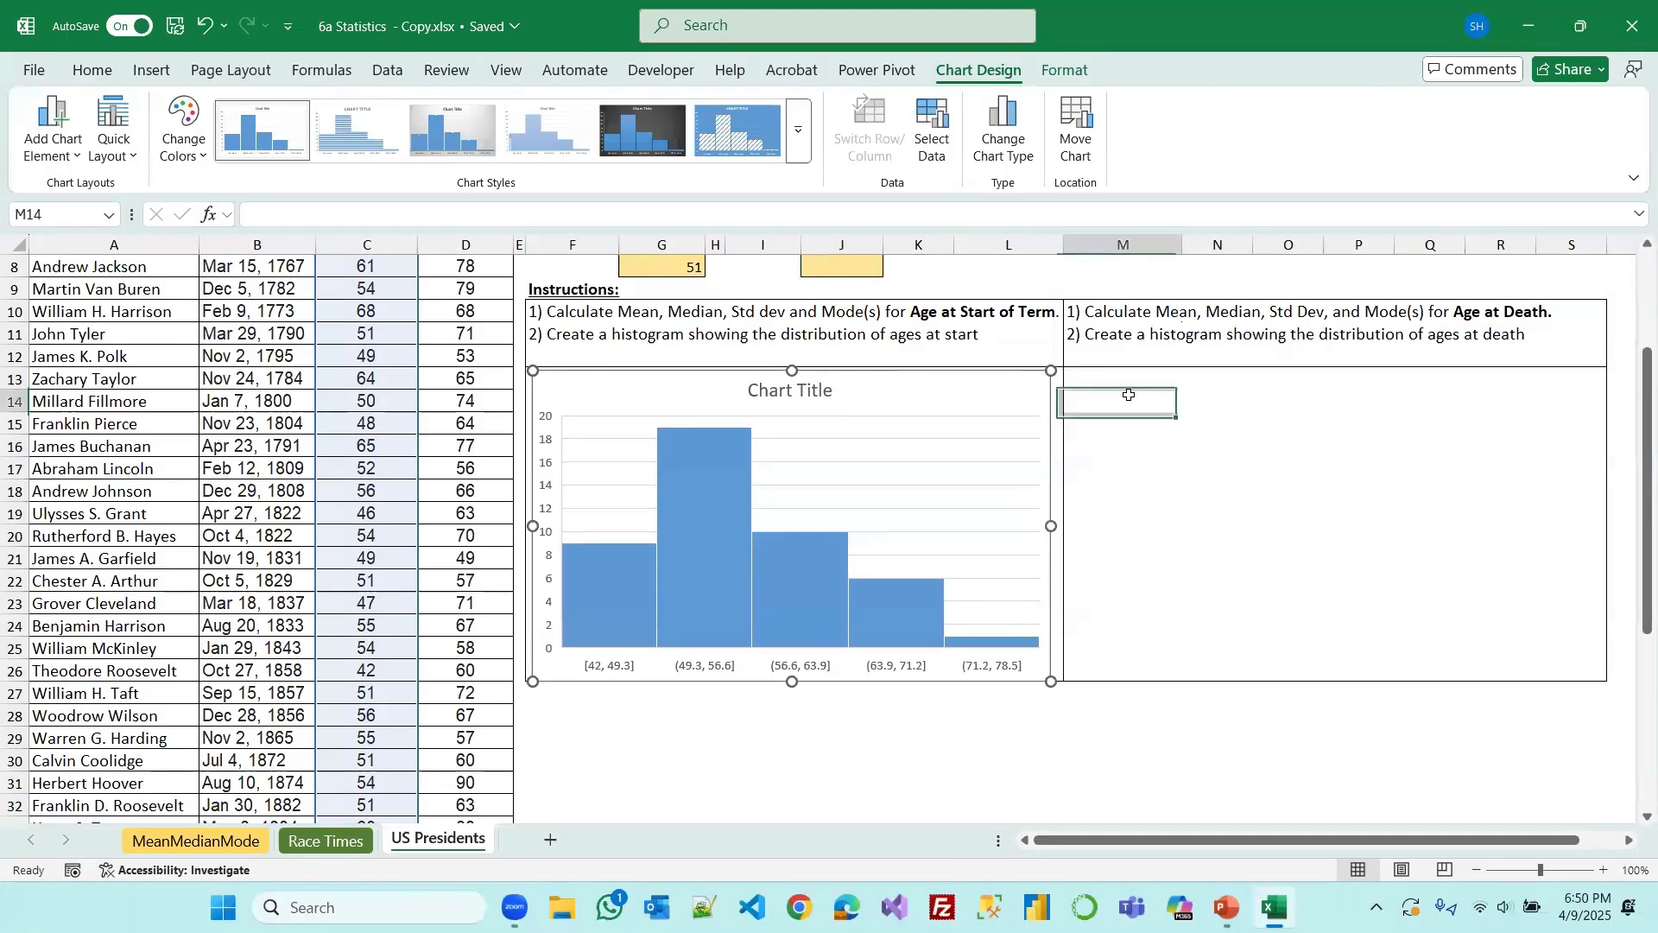
Insert a histogram of the Age at Death column, D1:D46 including its header
scroll(385, 414, "up", 3)
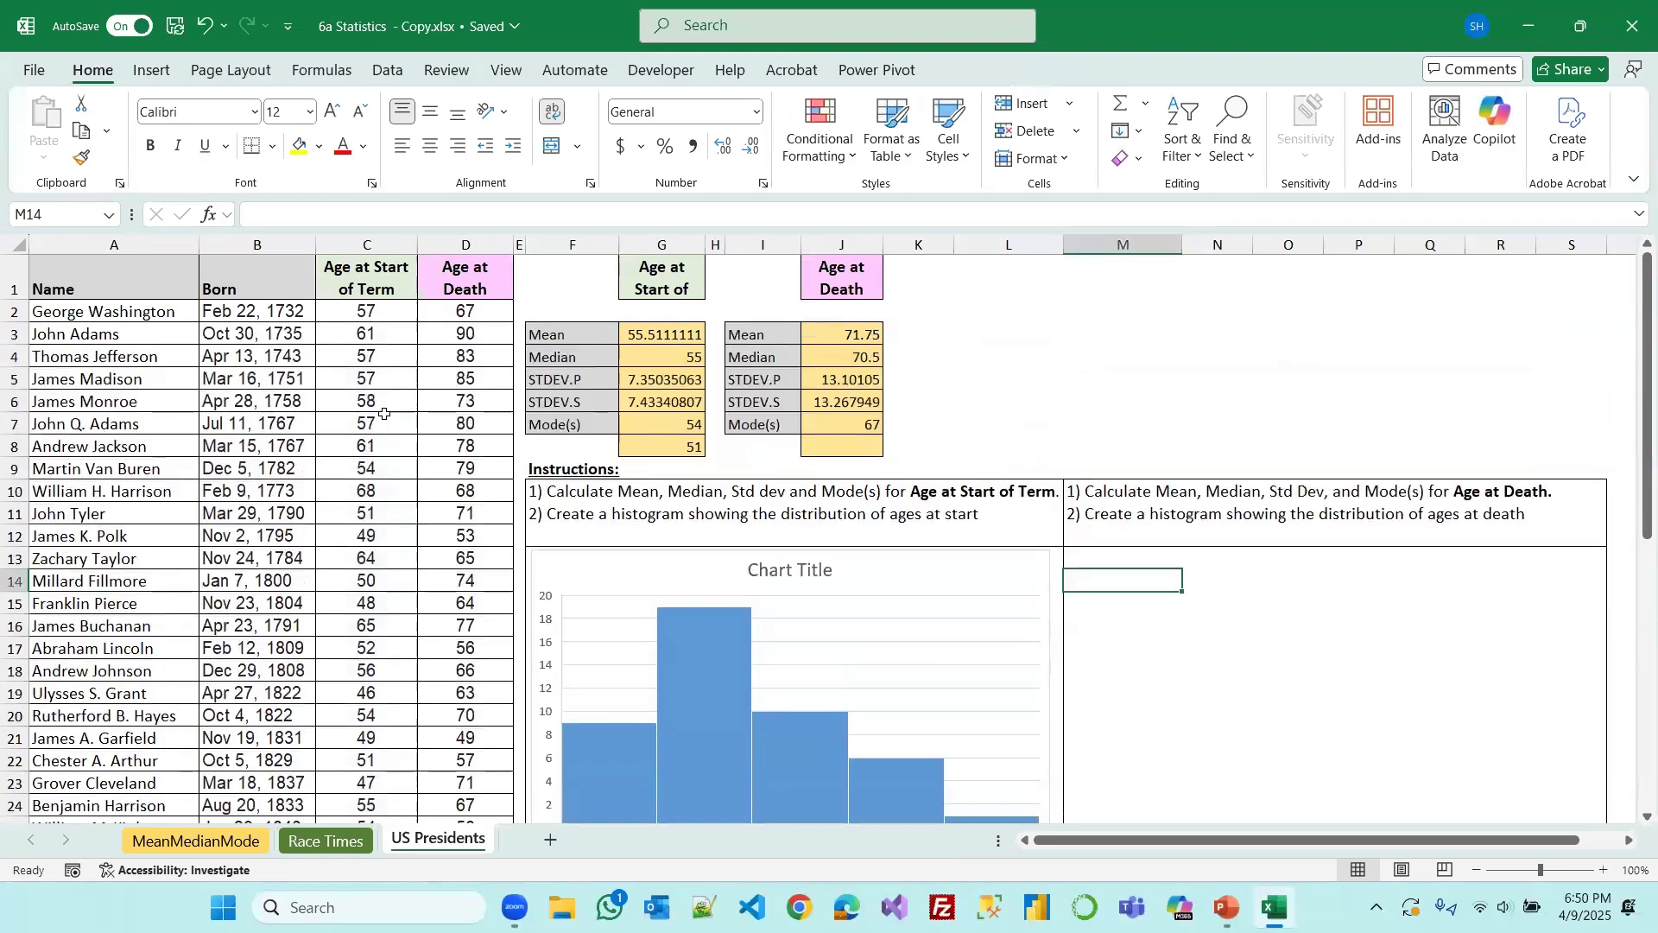
left_click(459, 278)
key("ctrl+shift+Down")
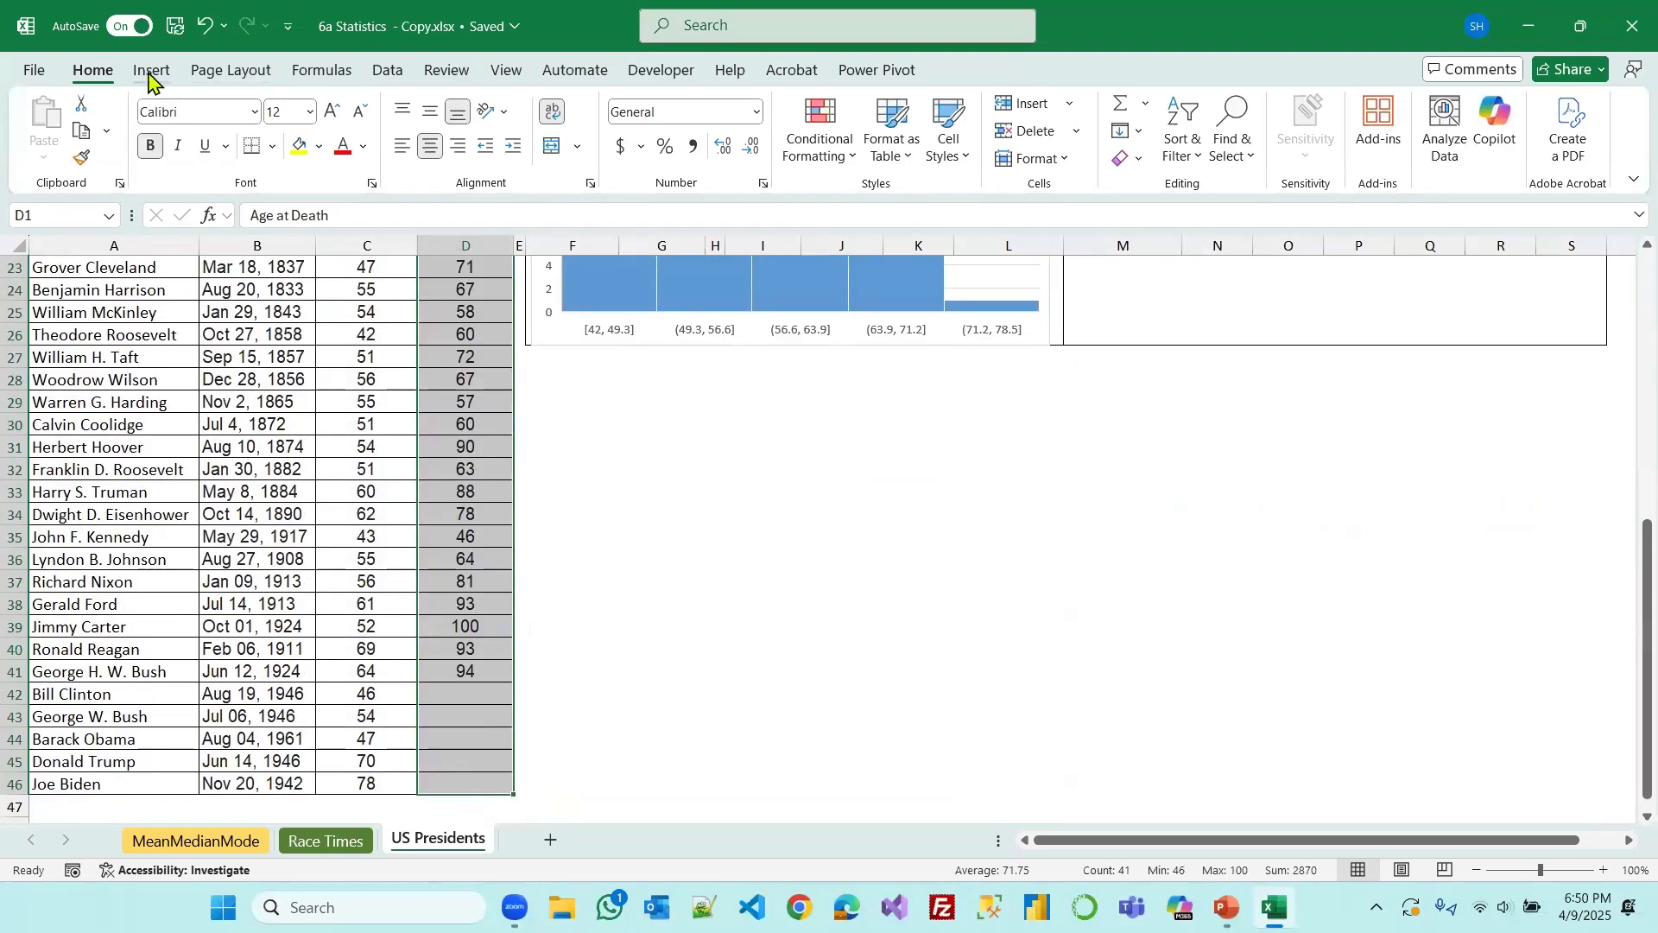
left_click(152, 70)
left_click(748, 139)
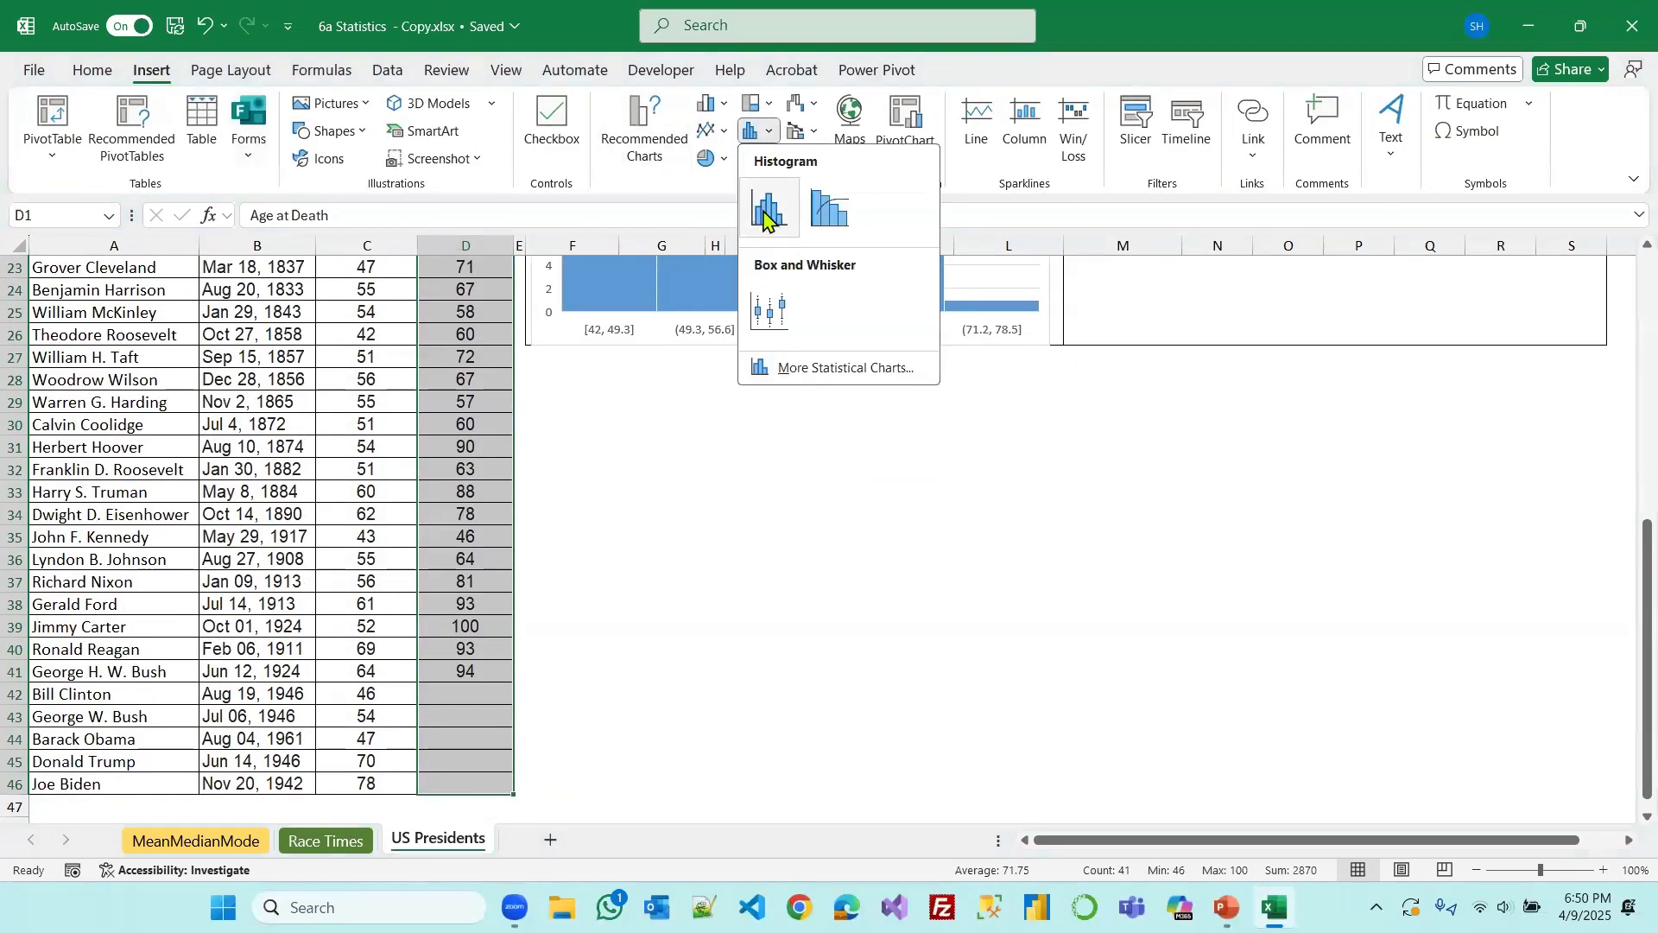
left_click(767, 211)
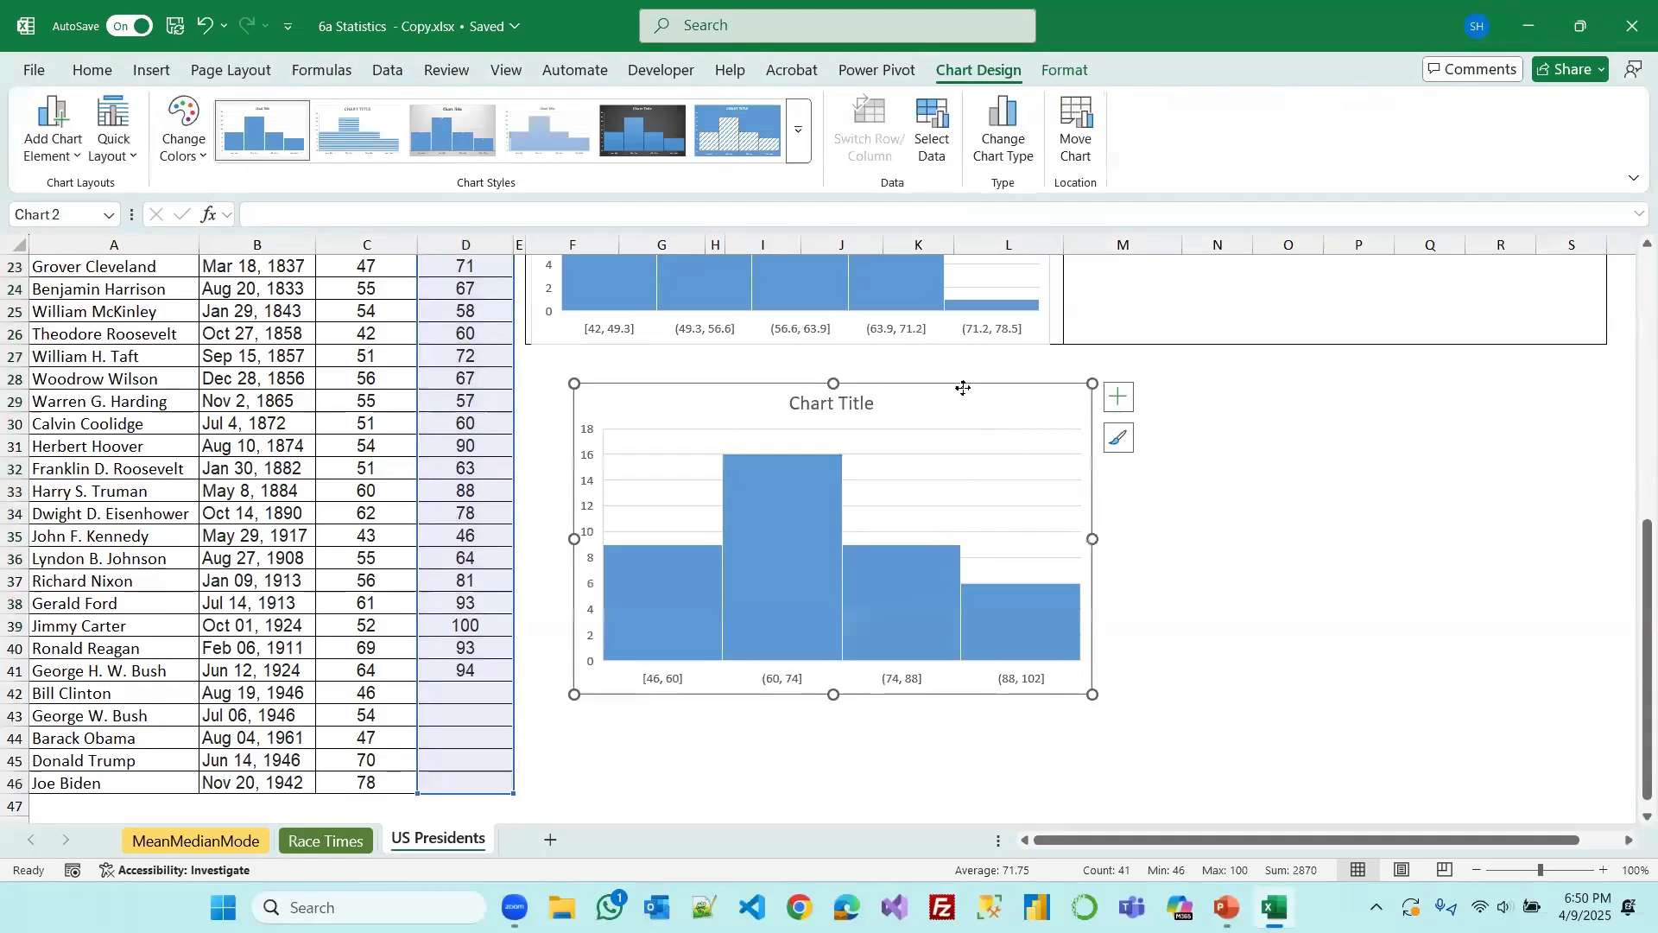
Move the age-at-death histogram into the empty frame below the Age at Death instructions
left_click_drag(993, 440, 1188, 408)
scroll(1193, 400, "up", 2)
scroll(1193, 400, "up", 3)
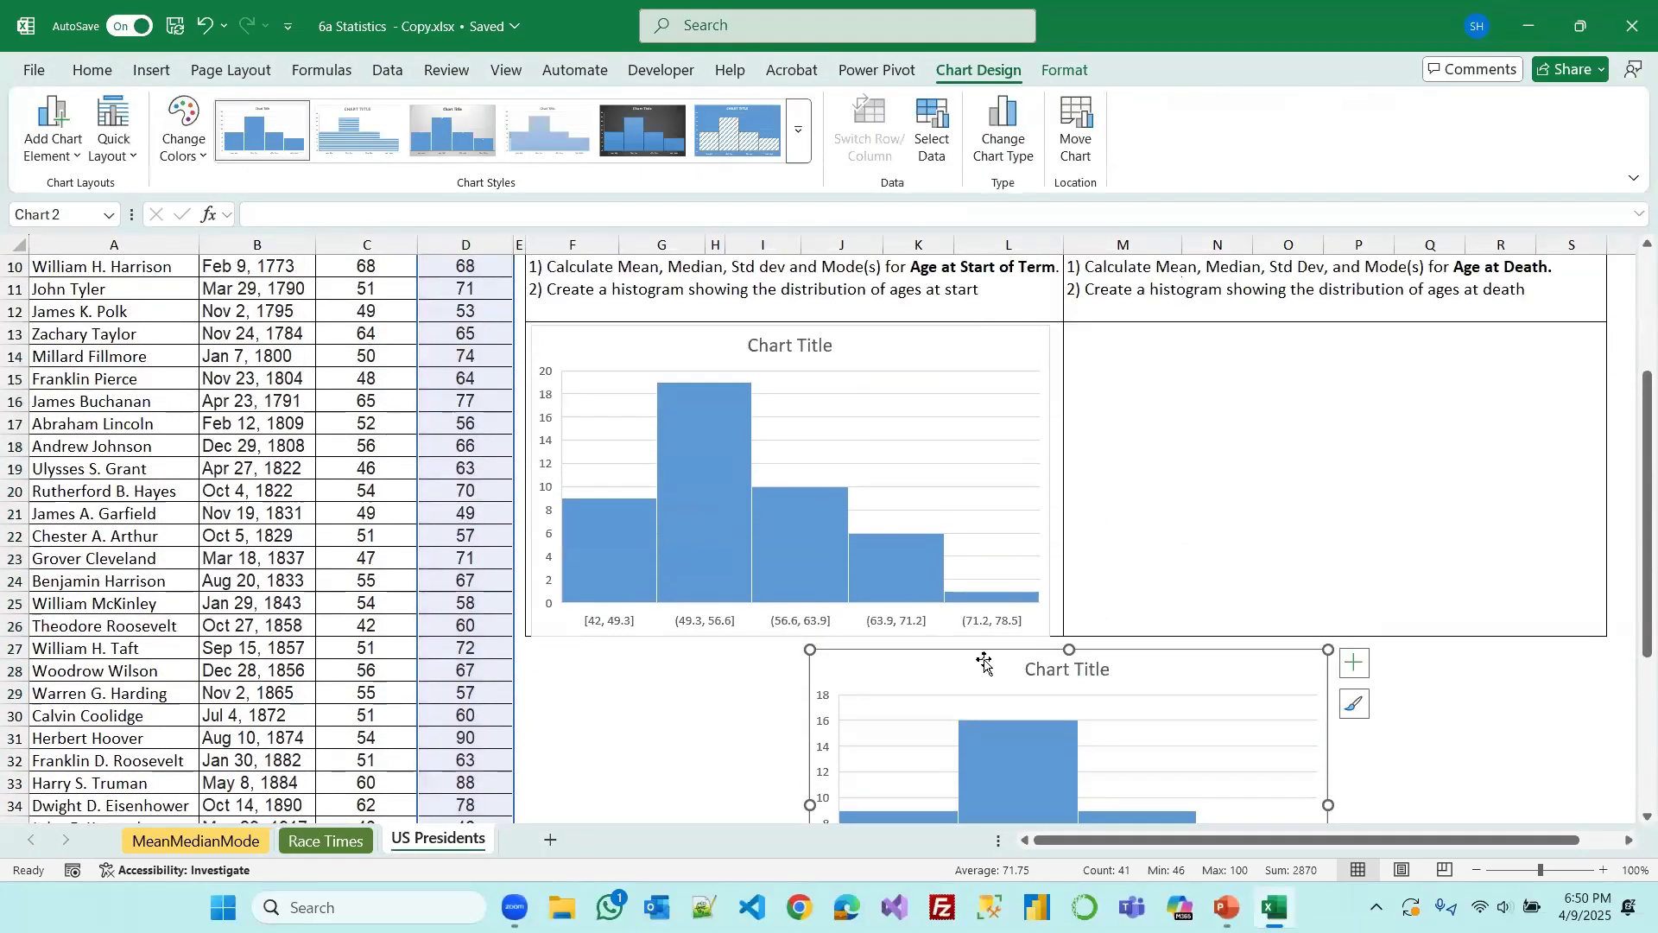
left_click_drag(980, 654, 1244, 320)
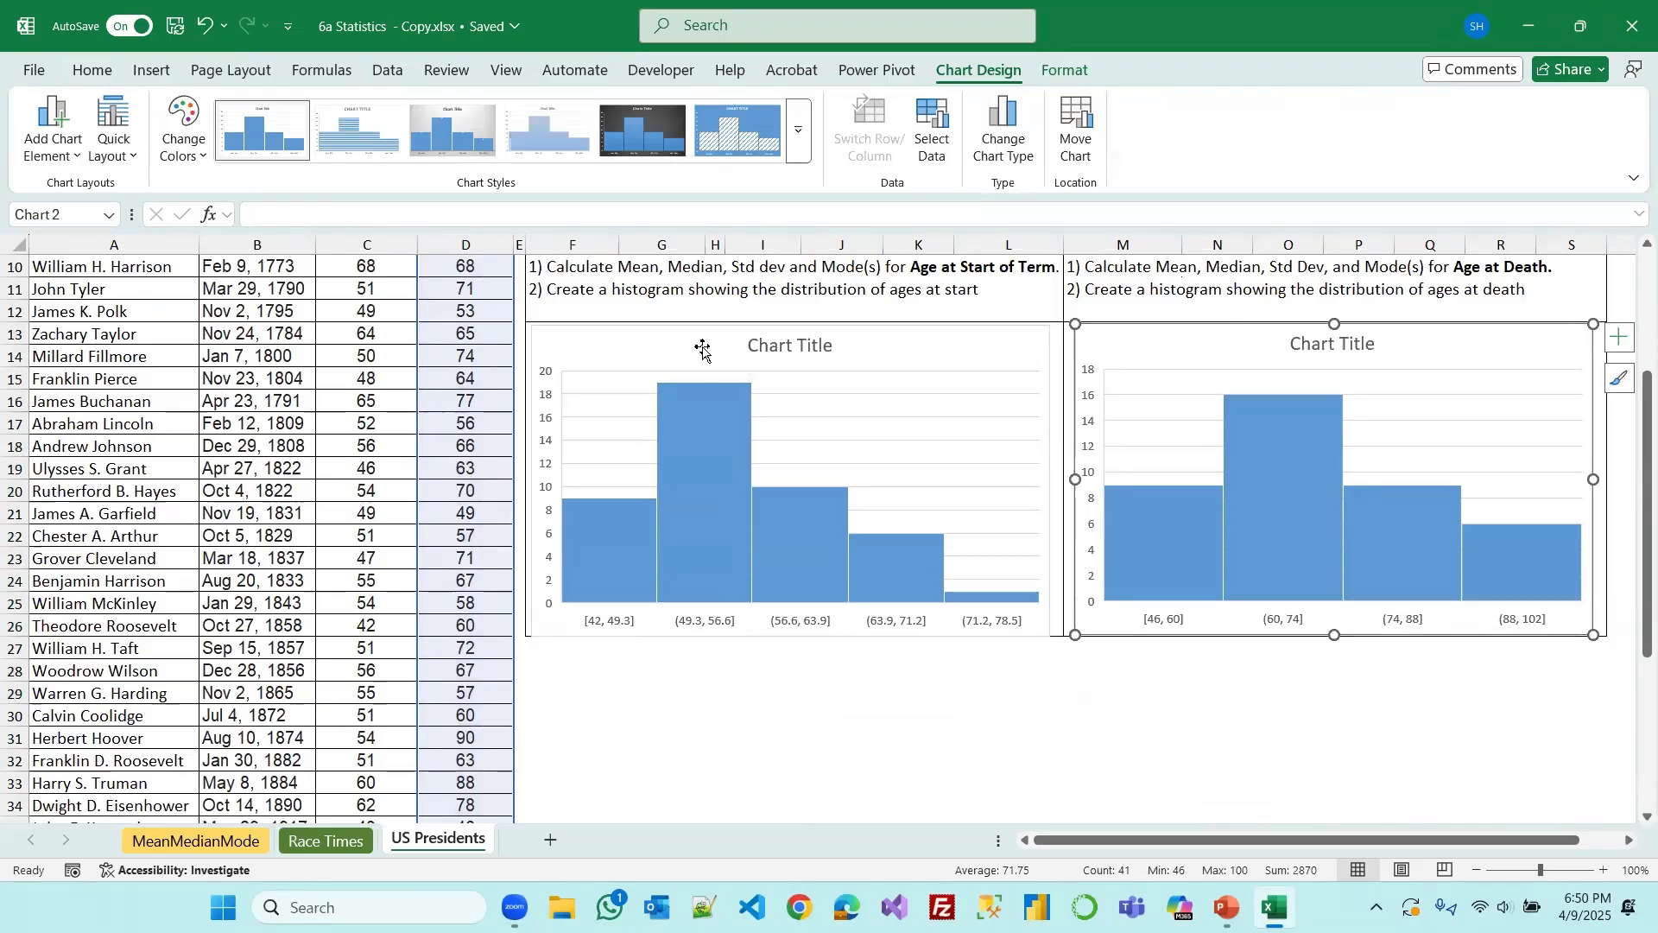
Add data labels to the bars of the start-of-term histogram
scroll(677, 345, "up", 3)
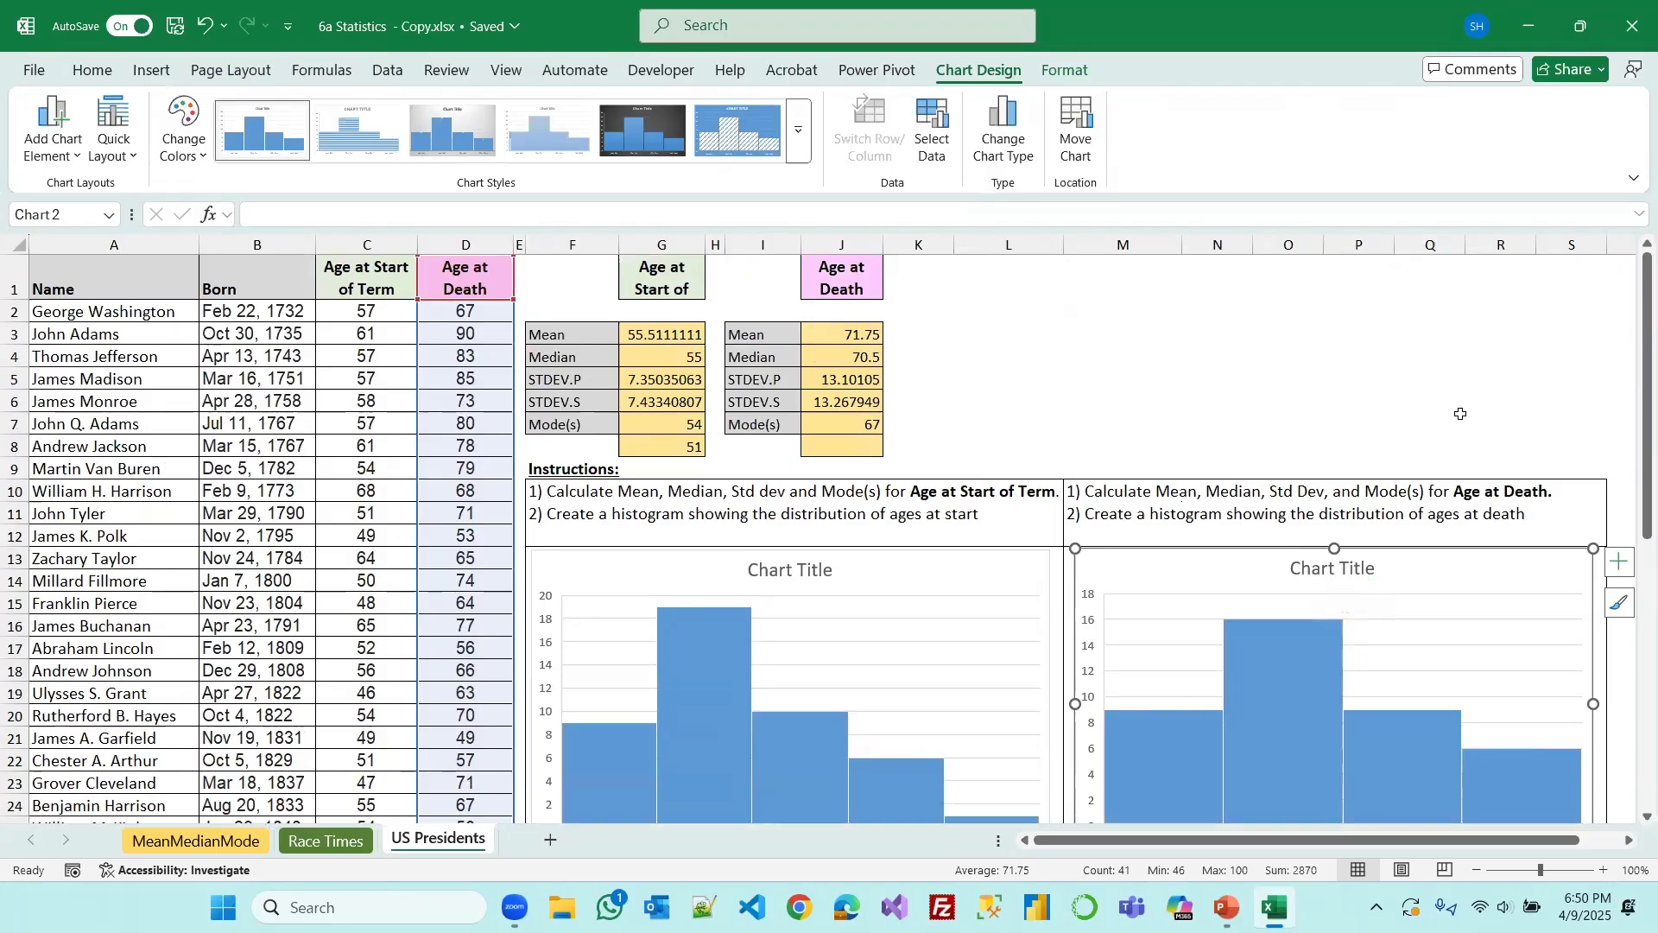
scroll(1209, 536, "down", 2)
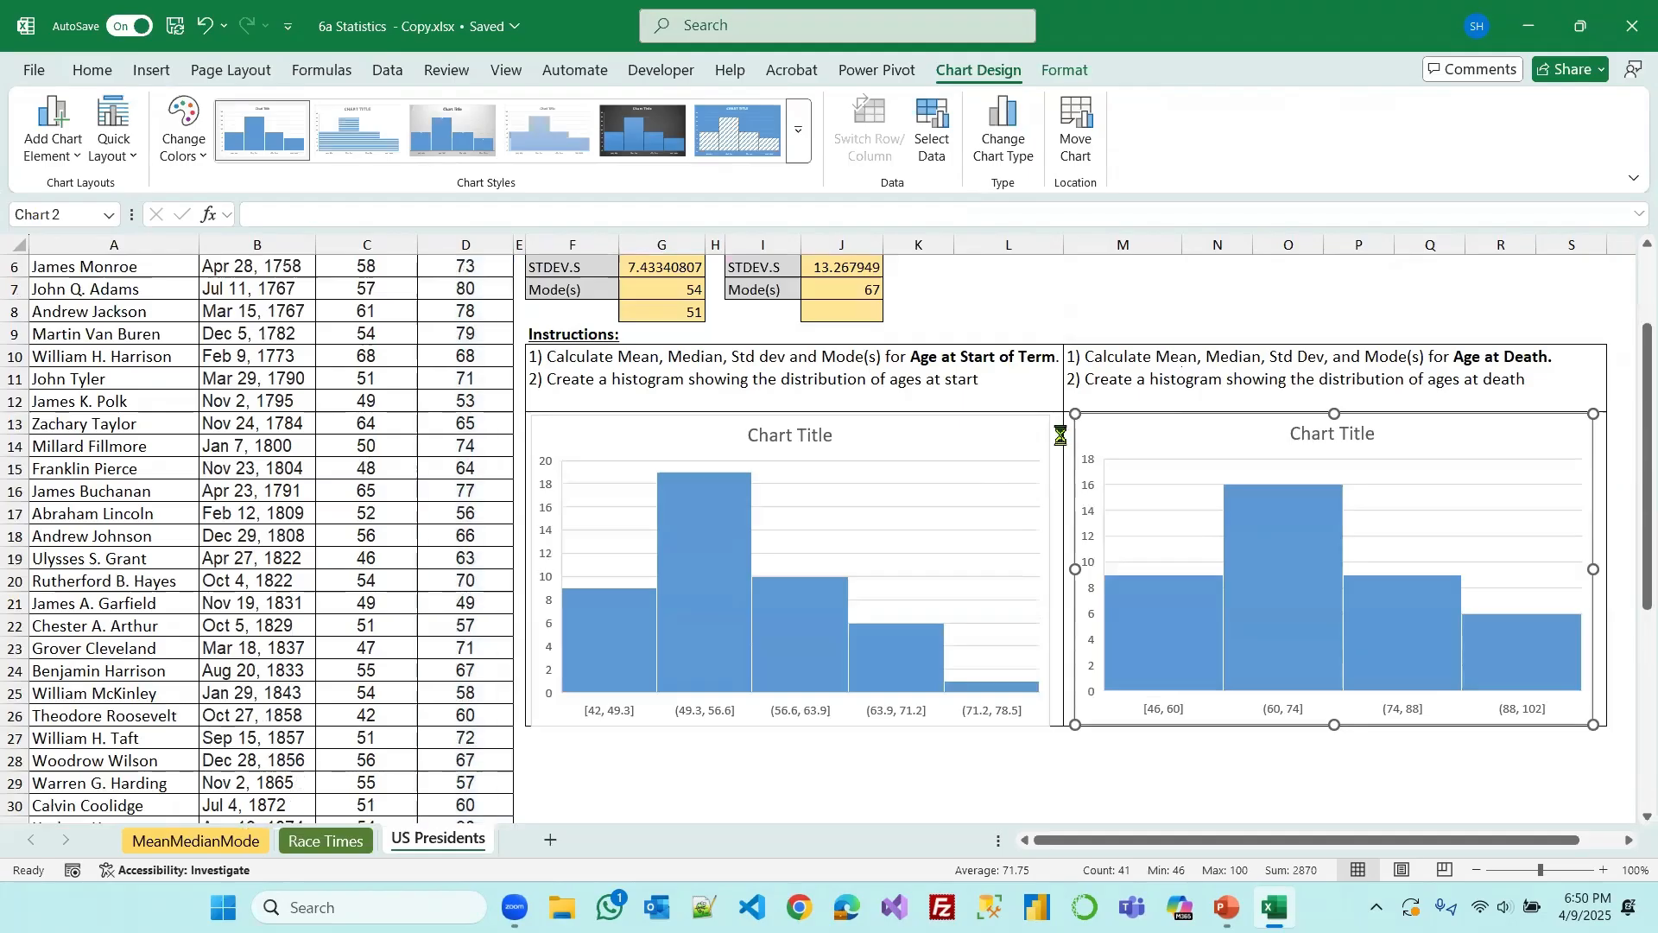
left_click(1060, 442)
left_click(1043, 698)
left_click(1077, 429)
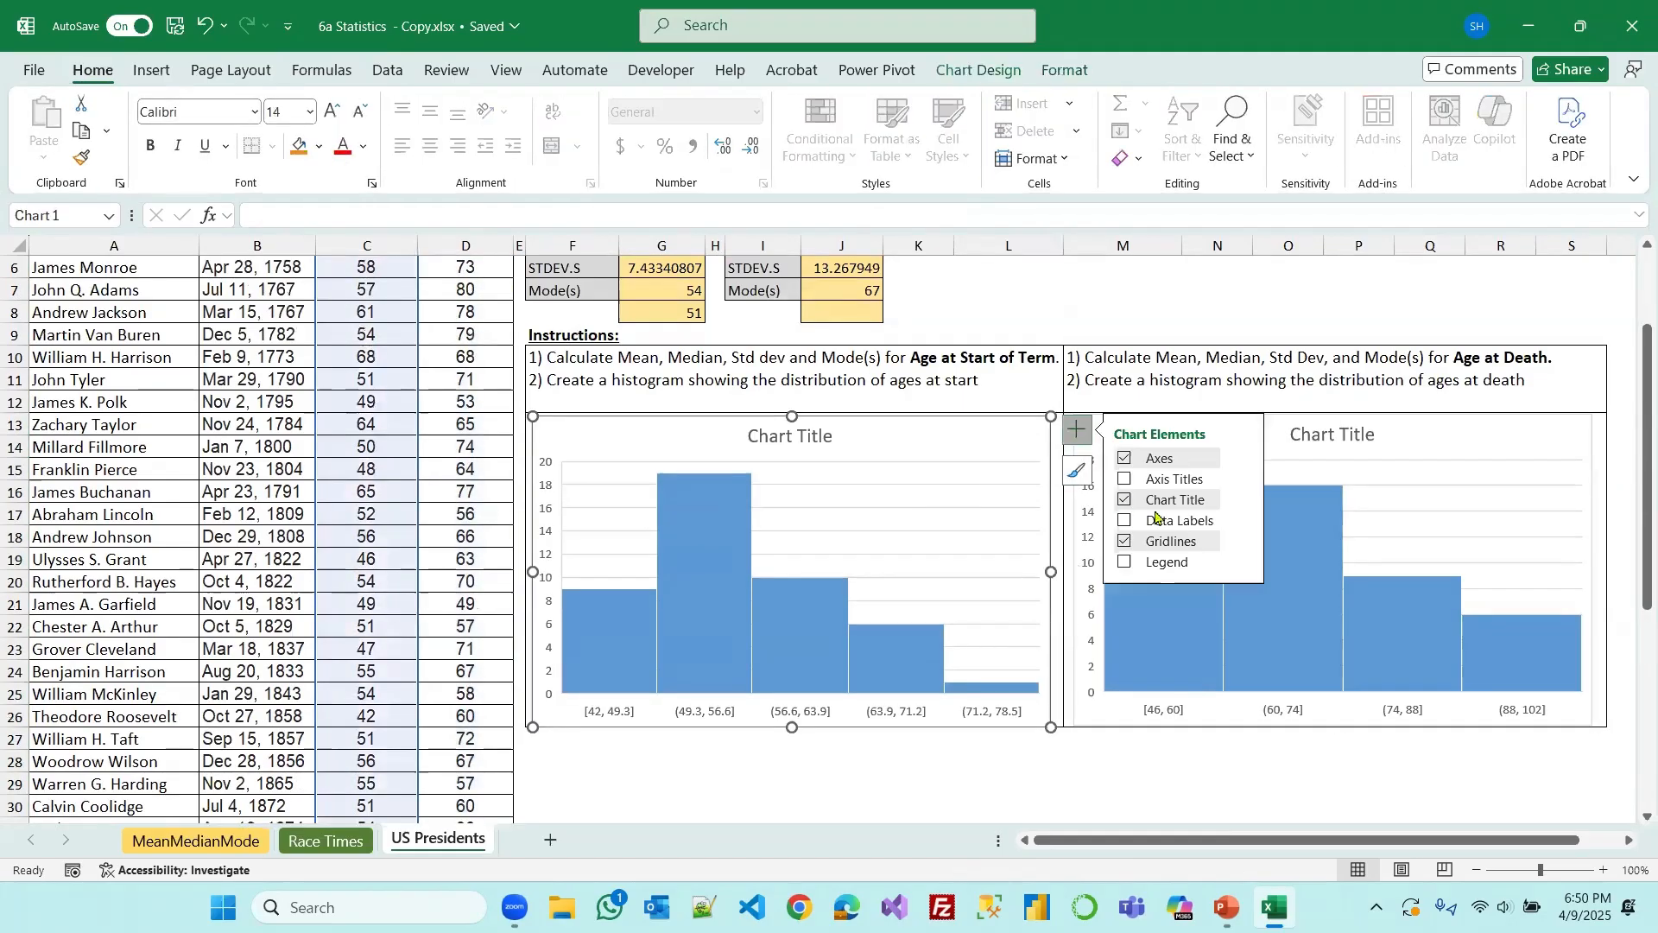
left_click(1126, 522)
Add data labels to the bars of the age-at-death histogram and deselect the chart
left_click(1599, 440)
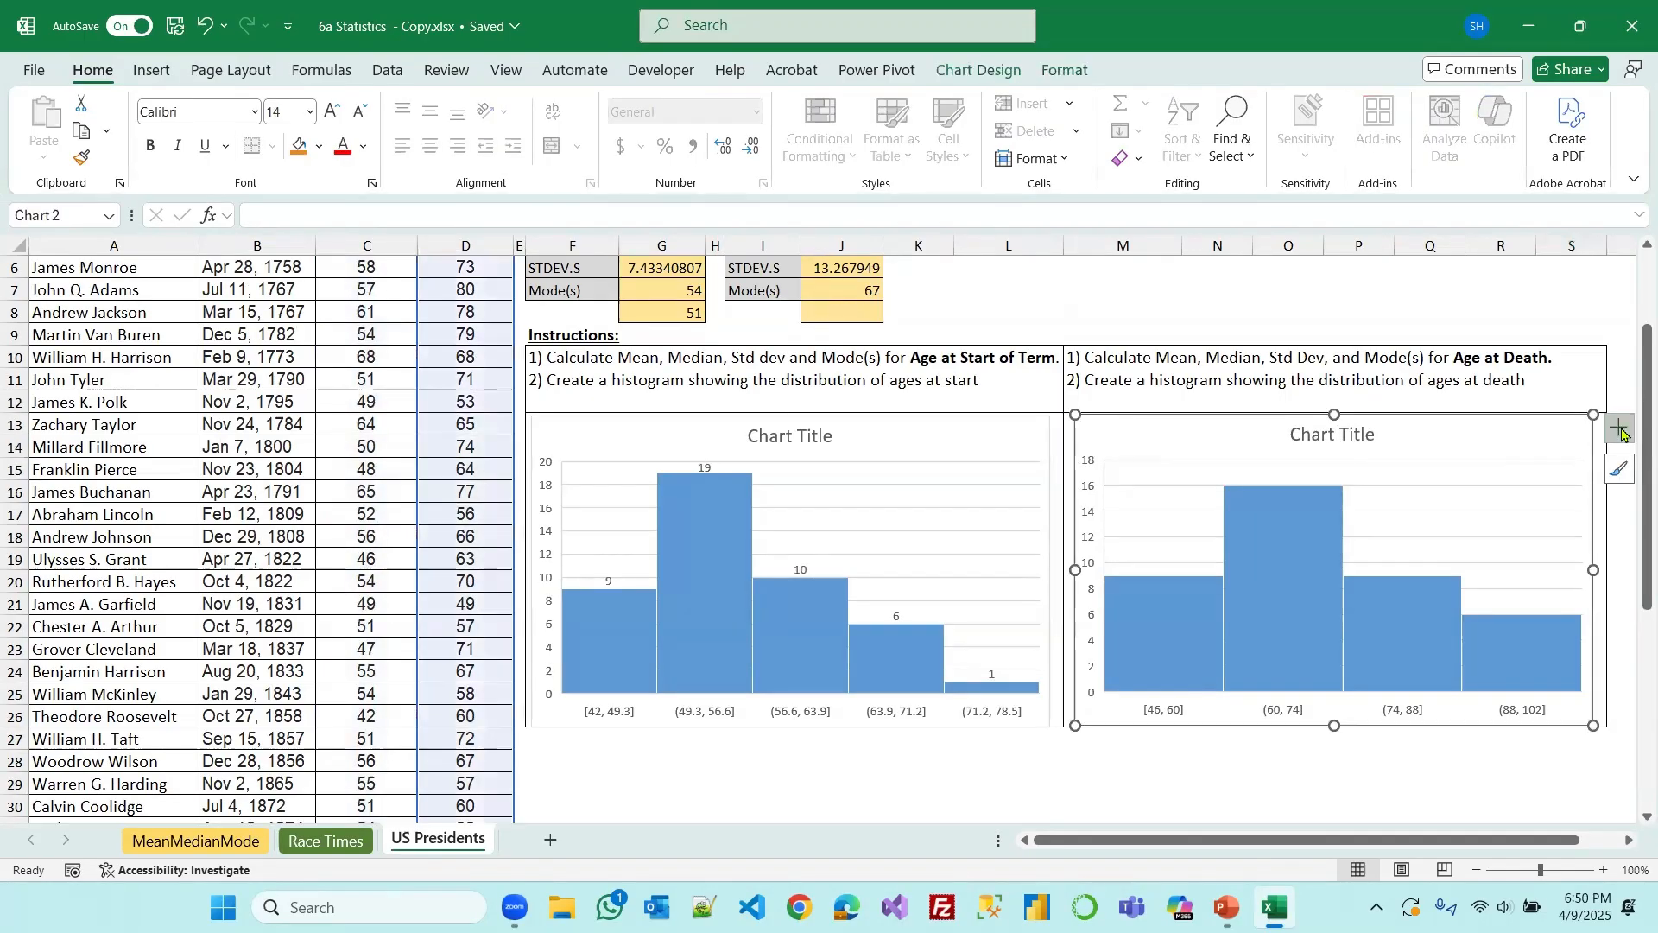
left_click(1618, 427)
left_click(919, 518)
left_click(1212, 799)
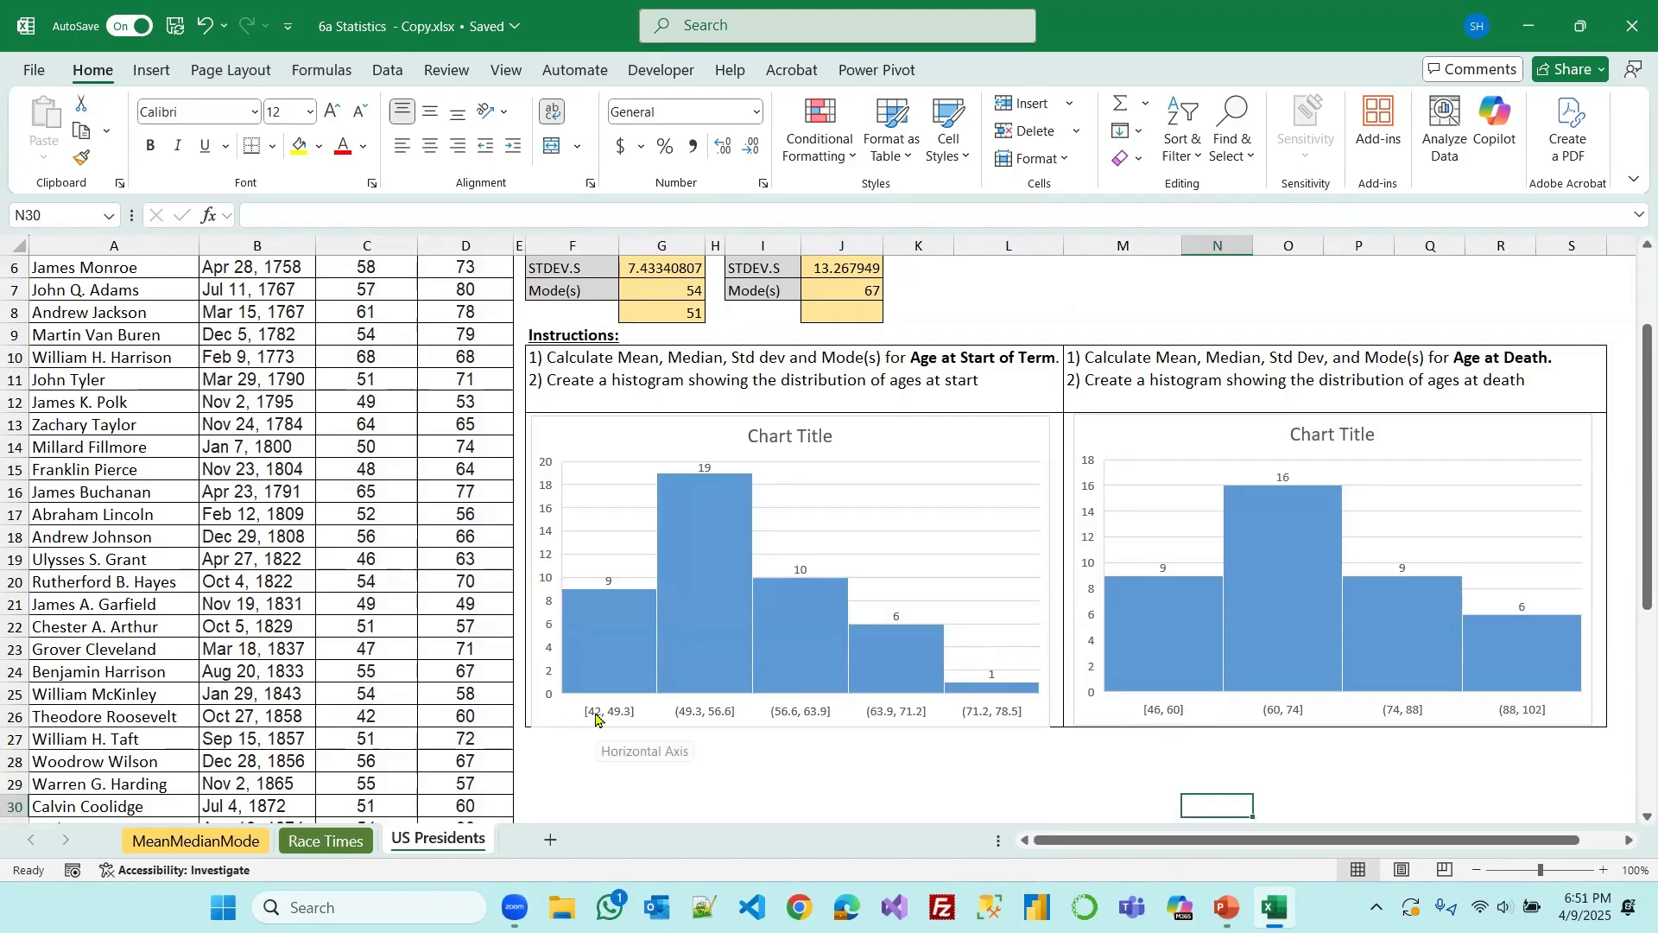
Set the start-of-term histogram's bin width to 7.0, switch its binning to a number of bins of 6, and close the axis settings
double_click(626, 718)
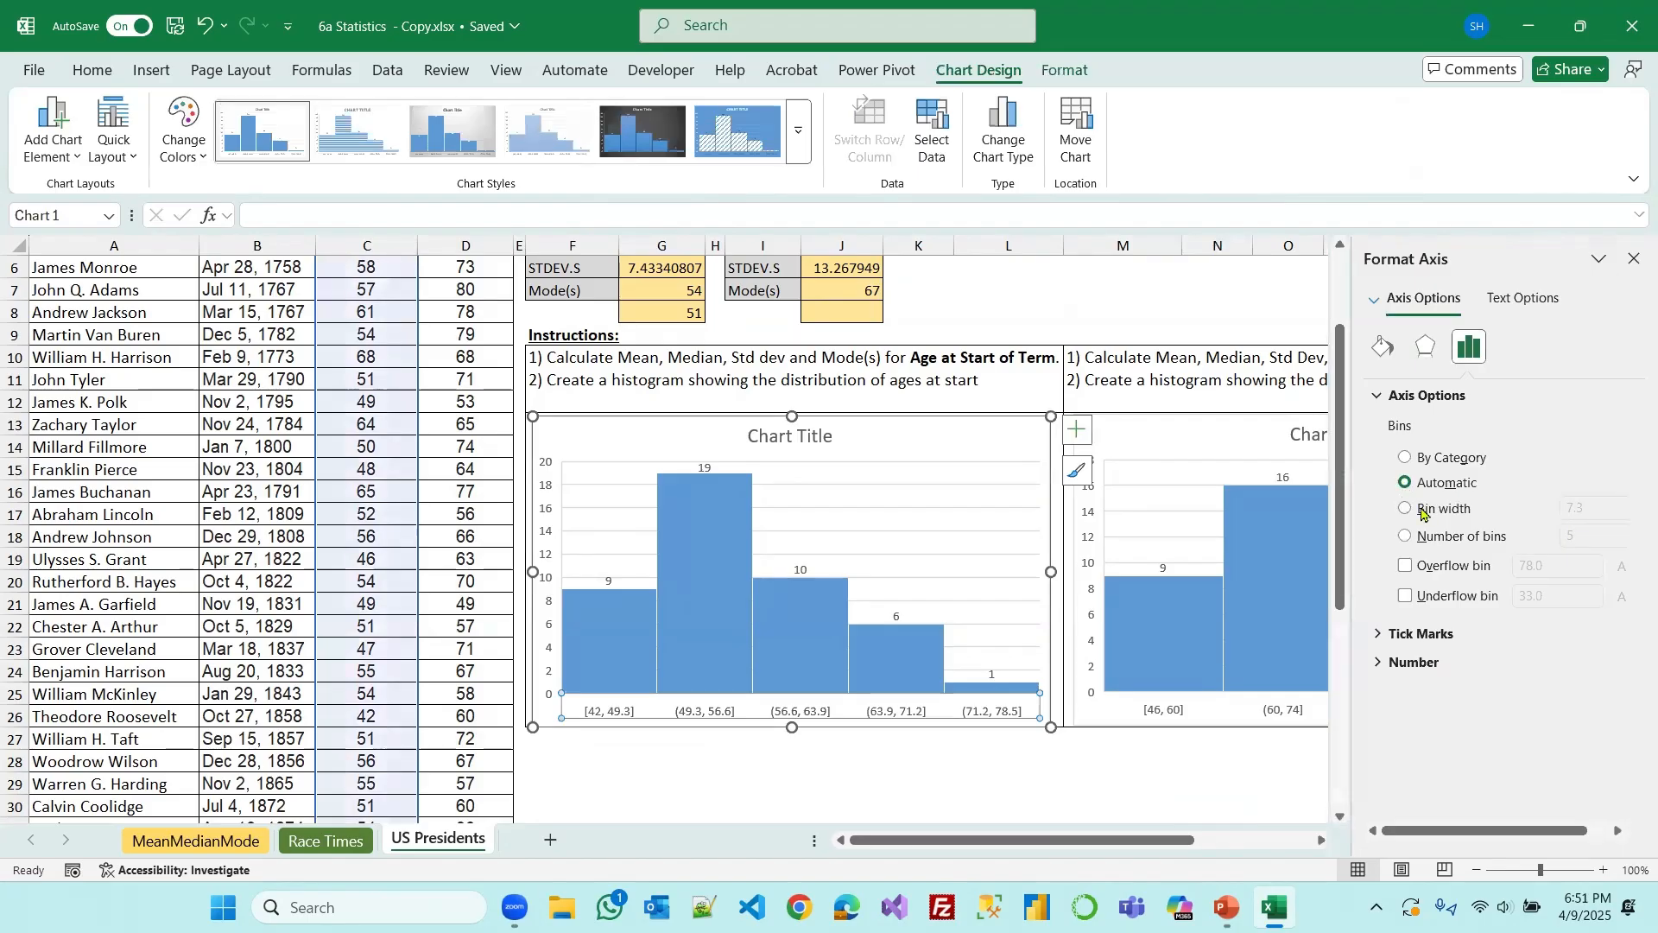
left_click(1406, 509)
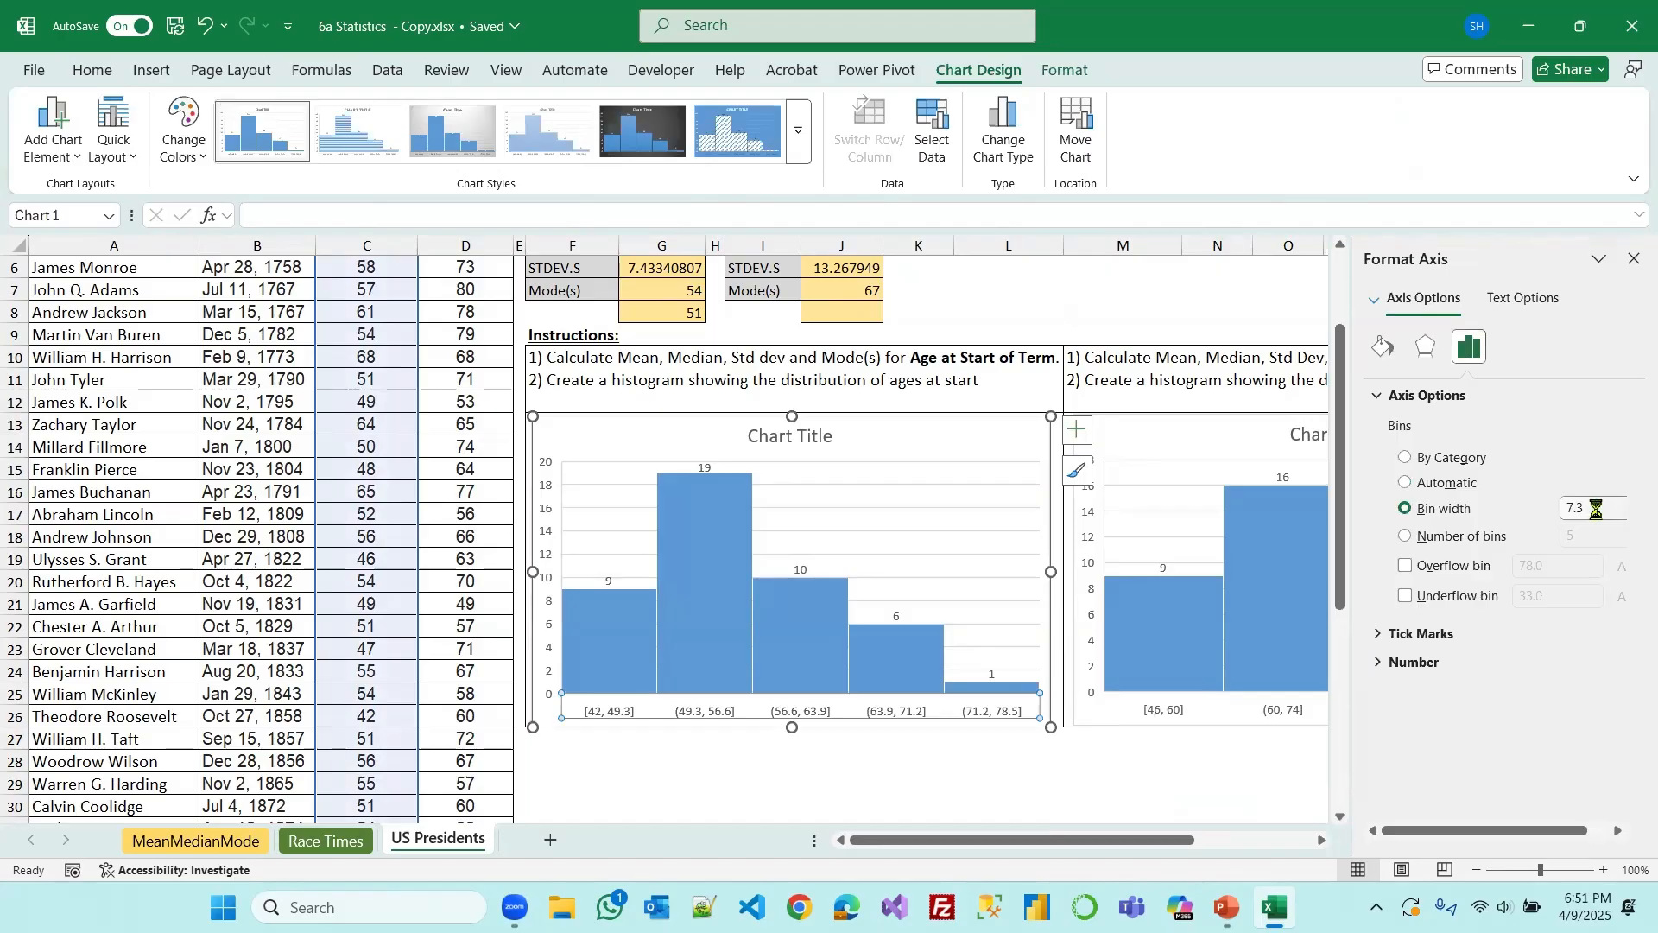
left_click_drag(1577, 510, 1605, 508)
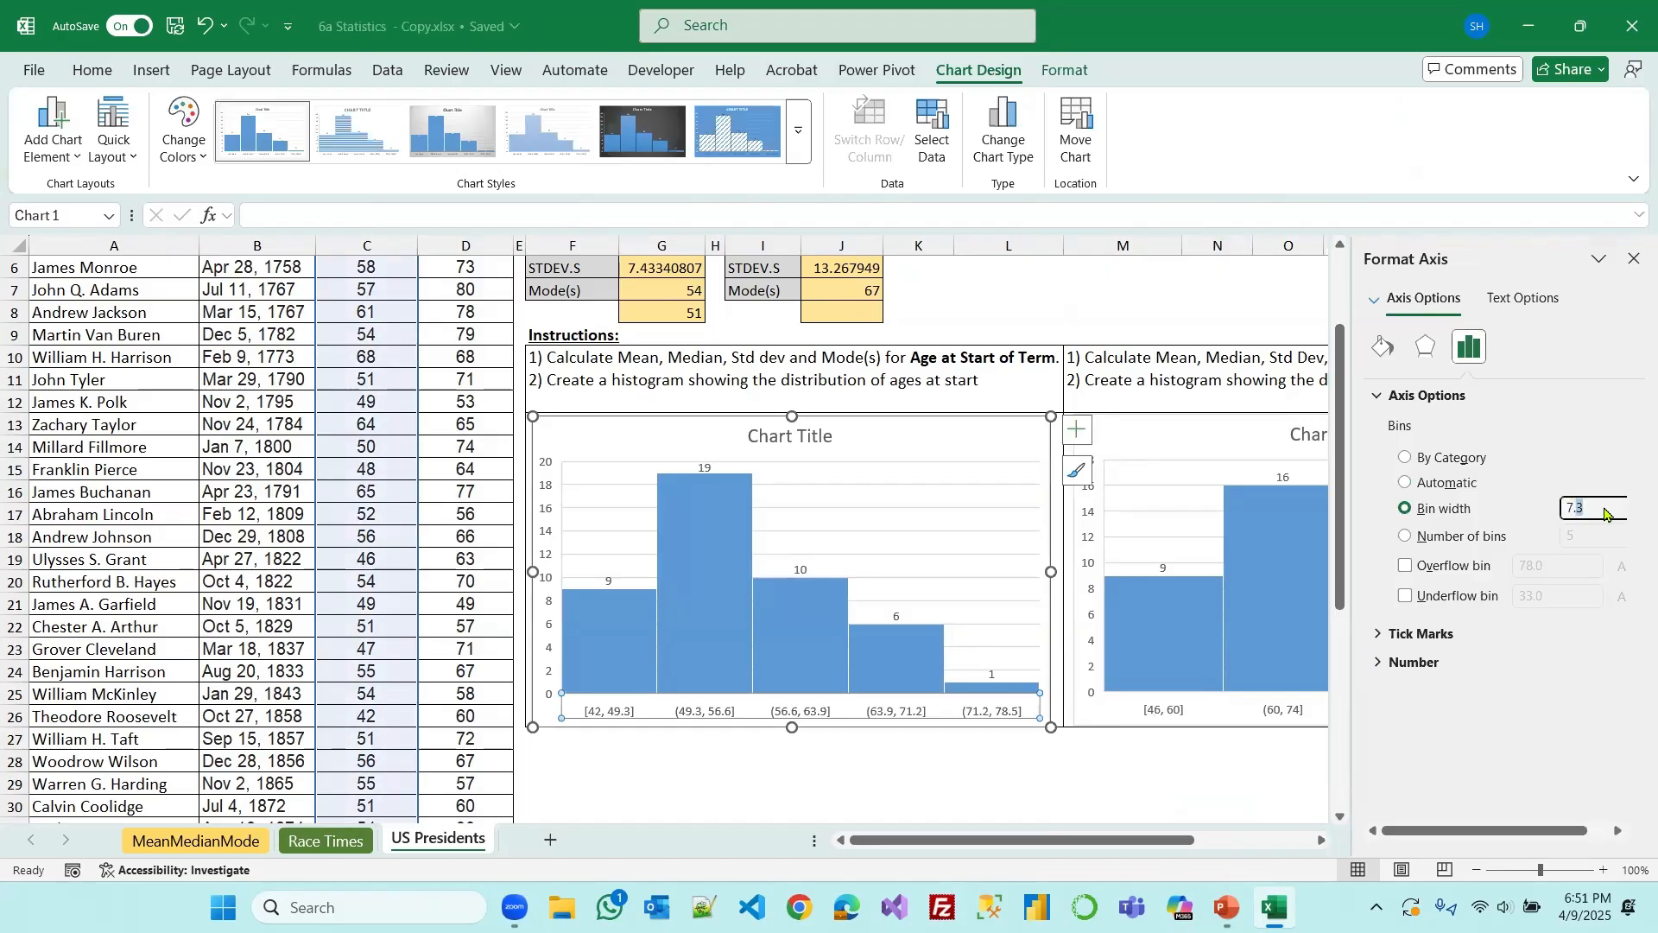
type("0")
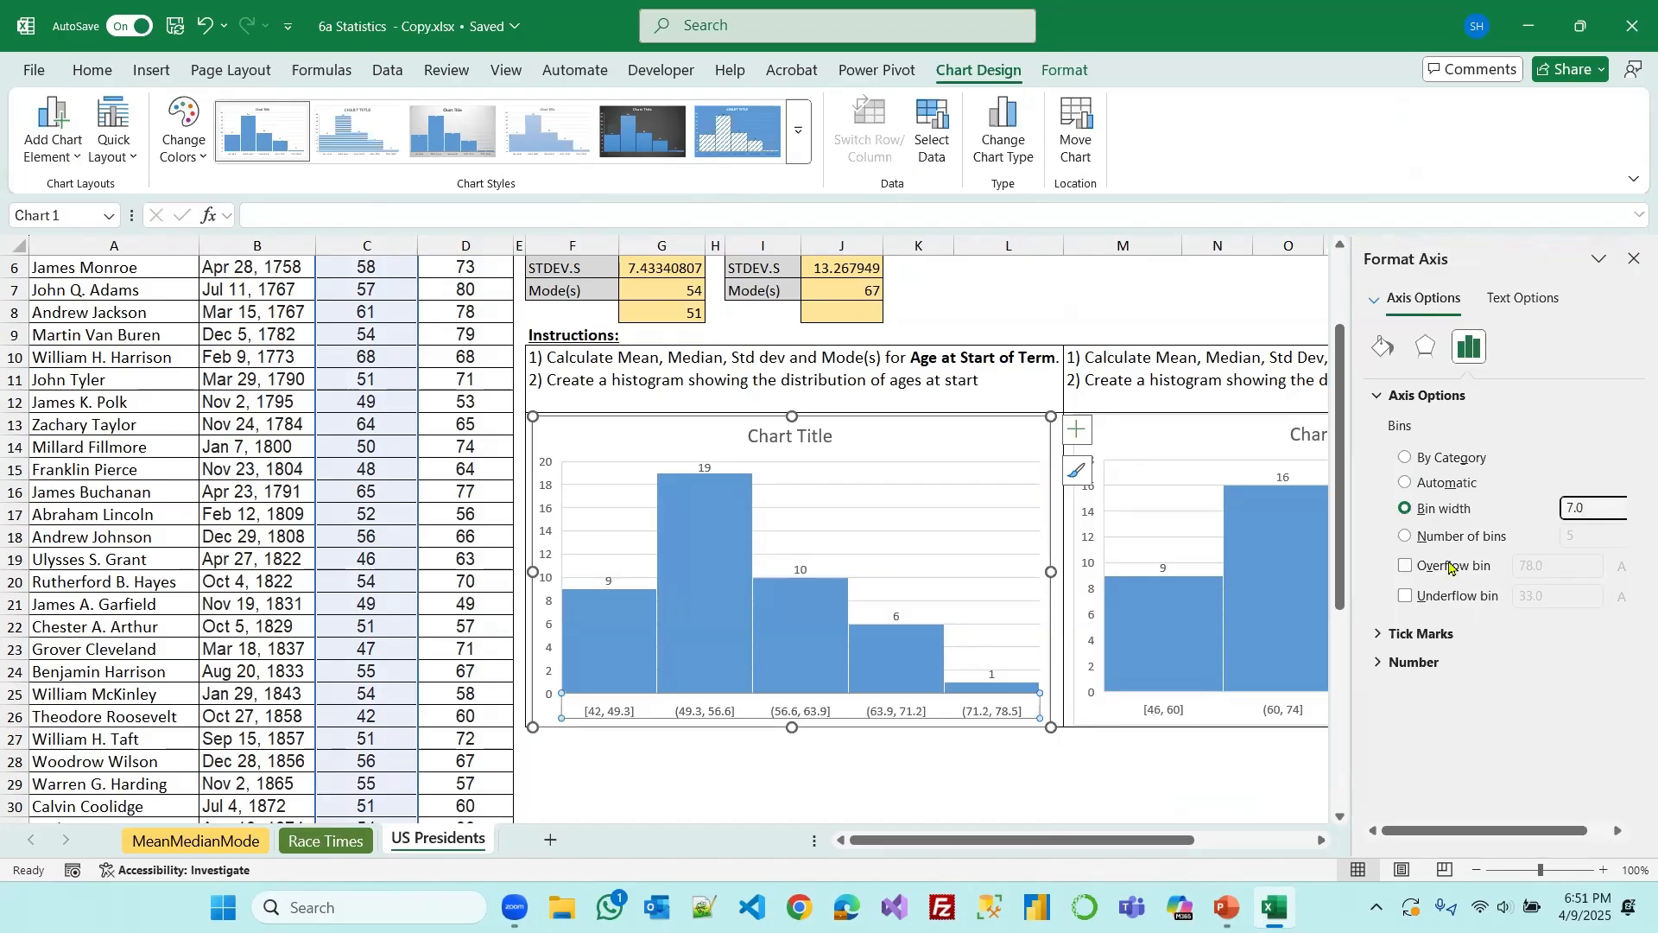
left_click(1408, 537)
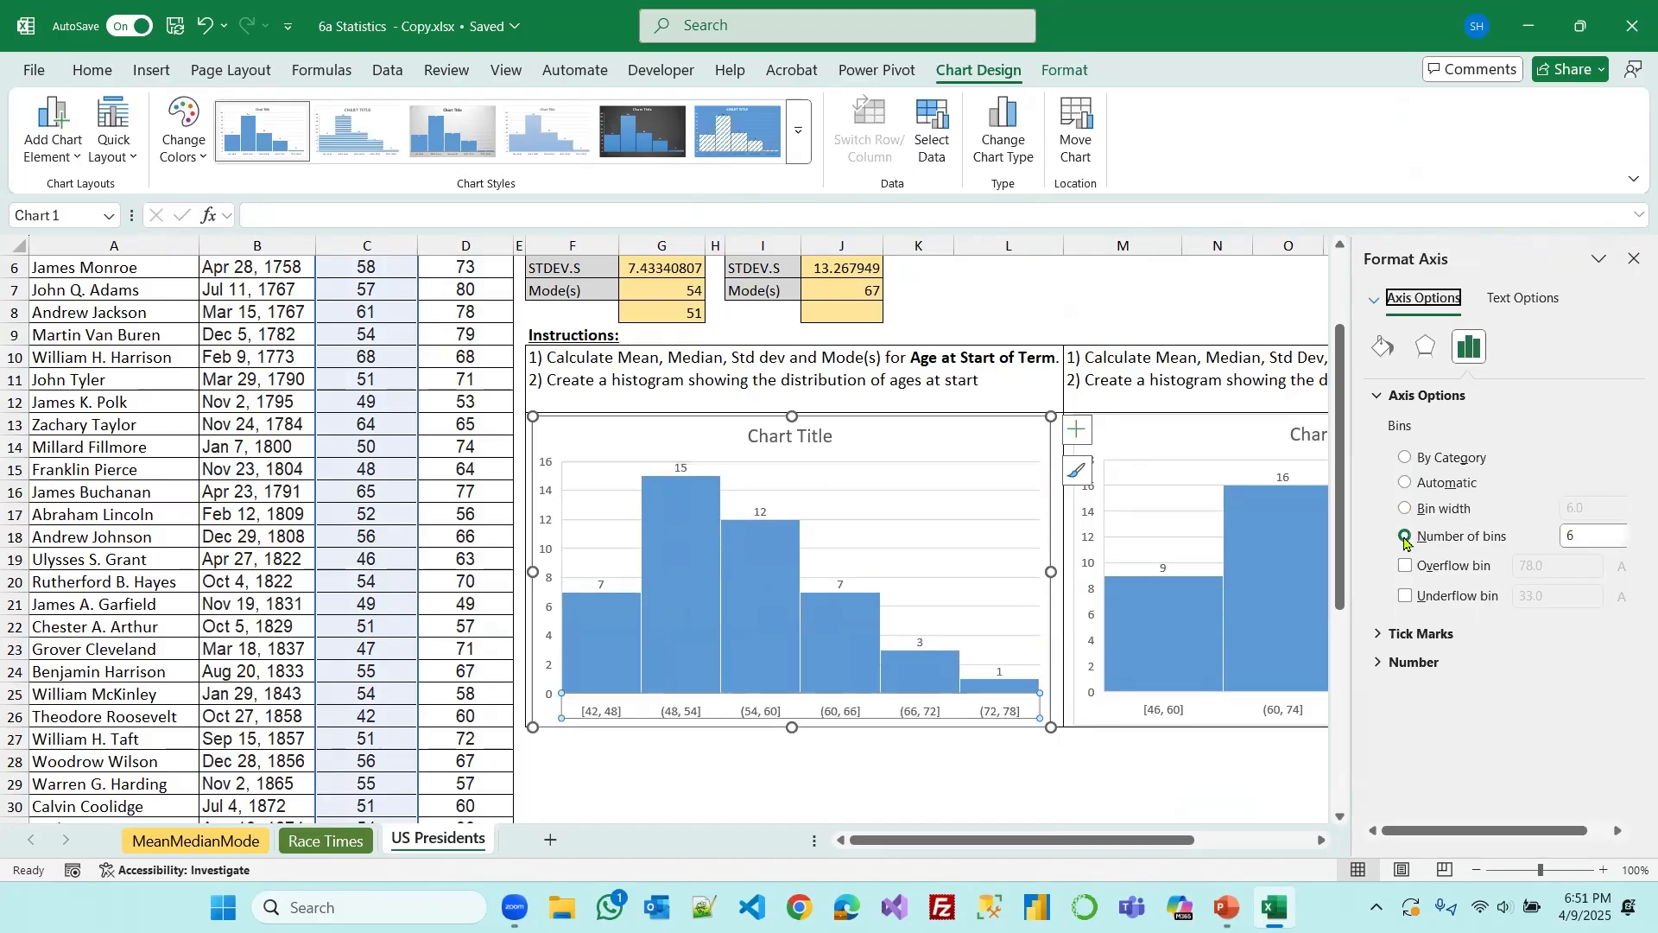
left_click(1635, 259)
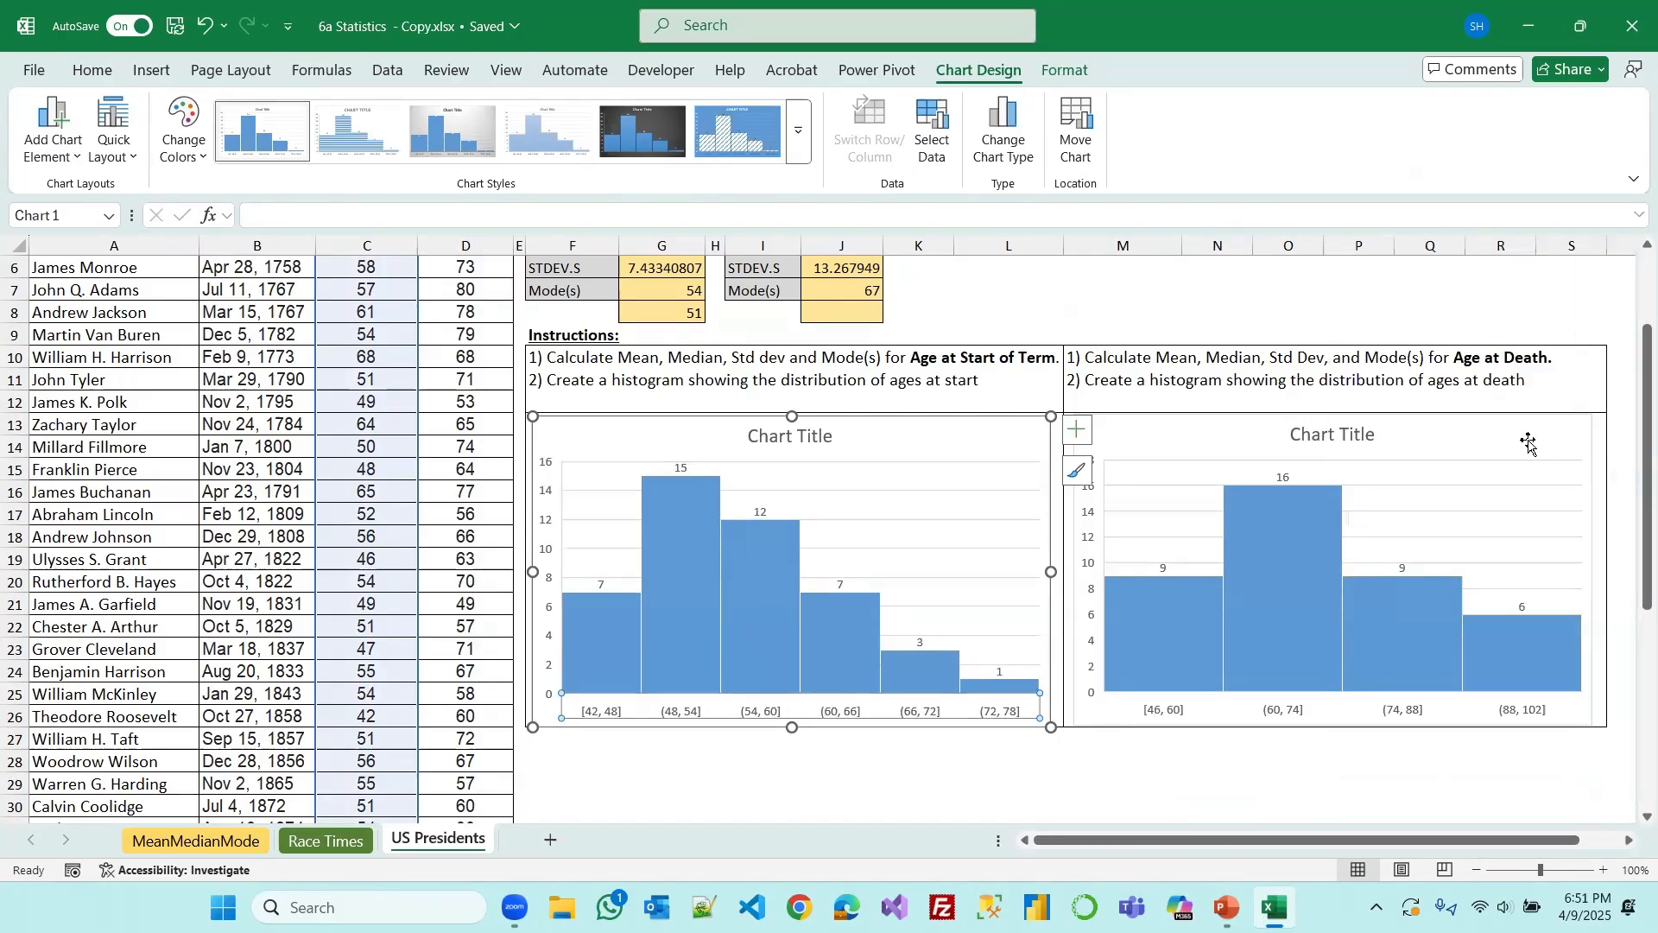
double_click(1165, 714)
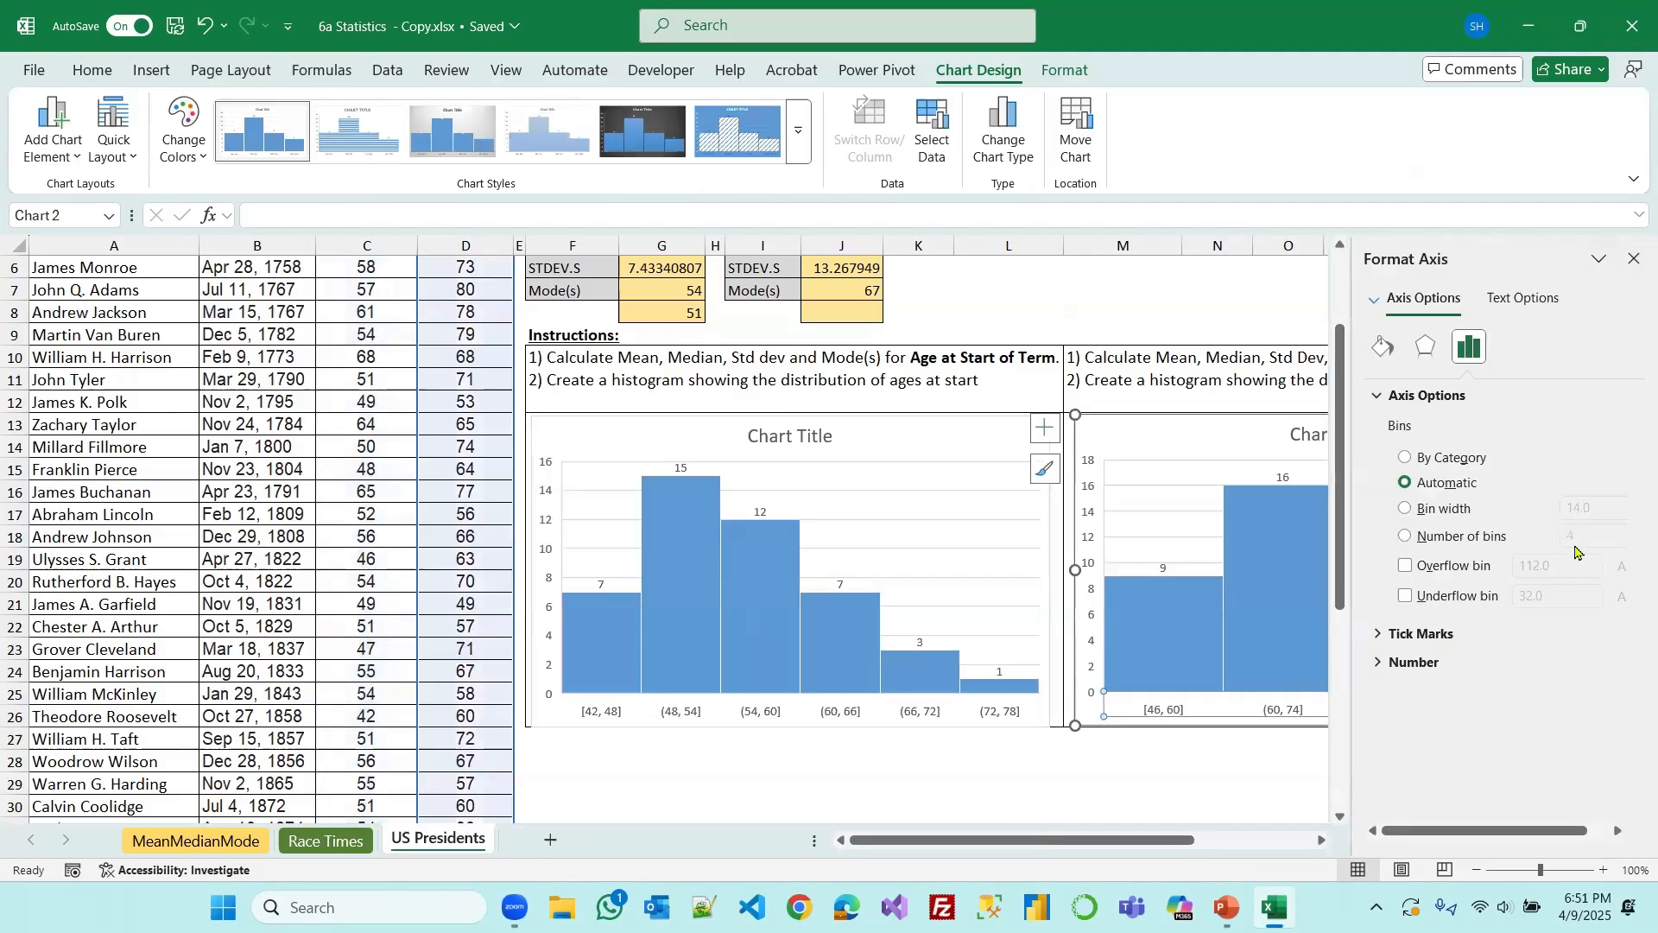
left_click(1635, 259)
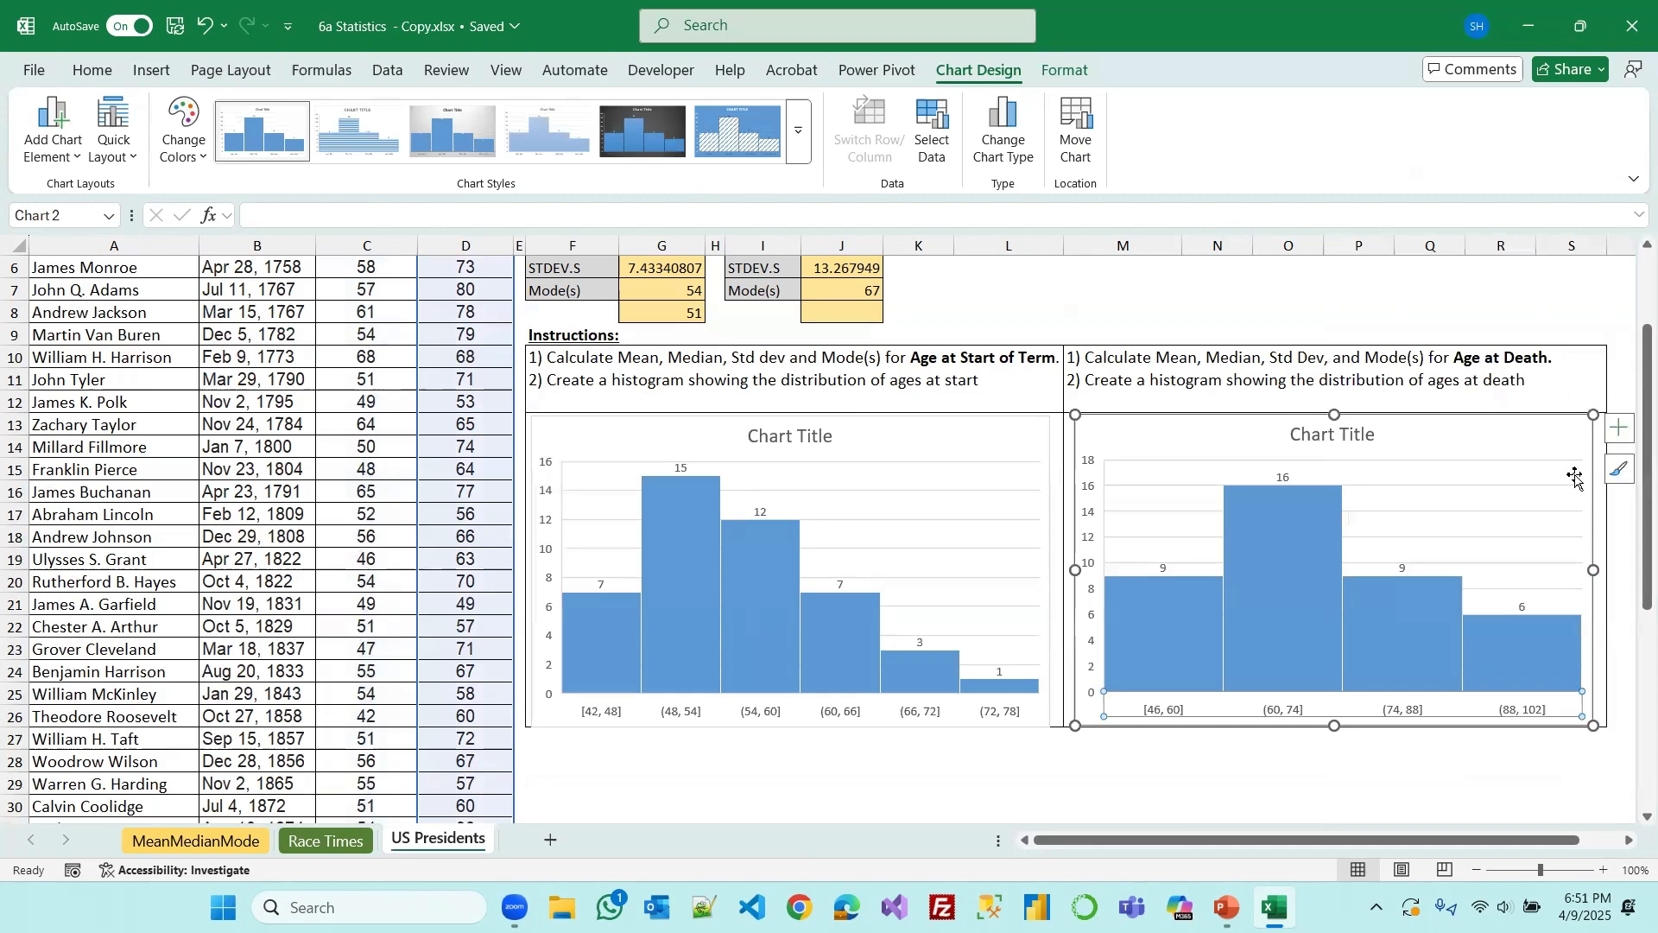
left_click(1334, 786)
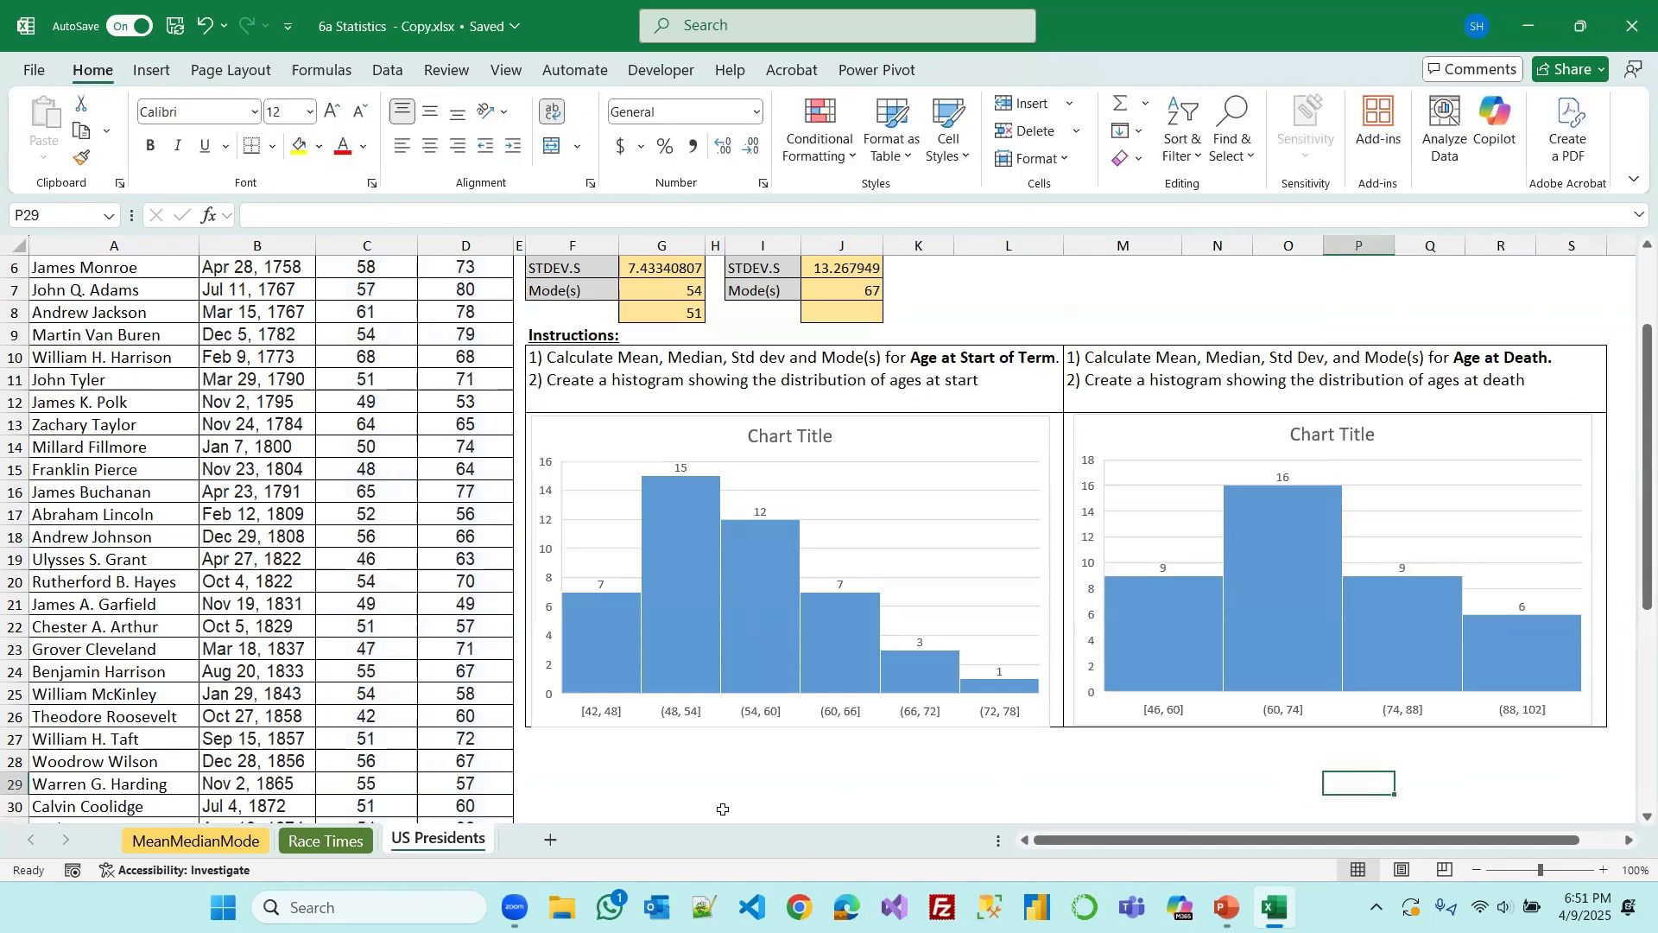
Compare the start-of-term histogram's bins and bar labels with the statistics and the ages in the Age at Start of Term column
mouse_move(702, 698)
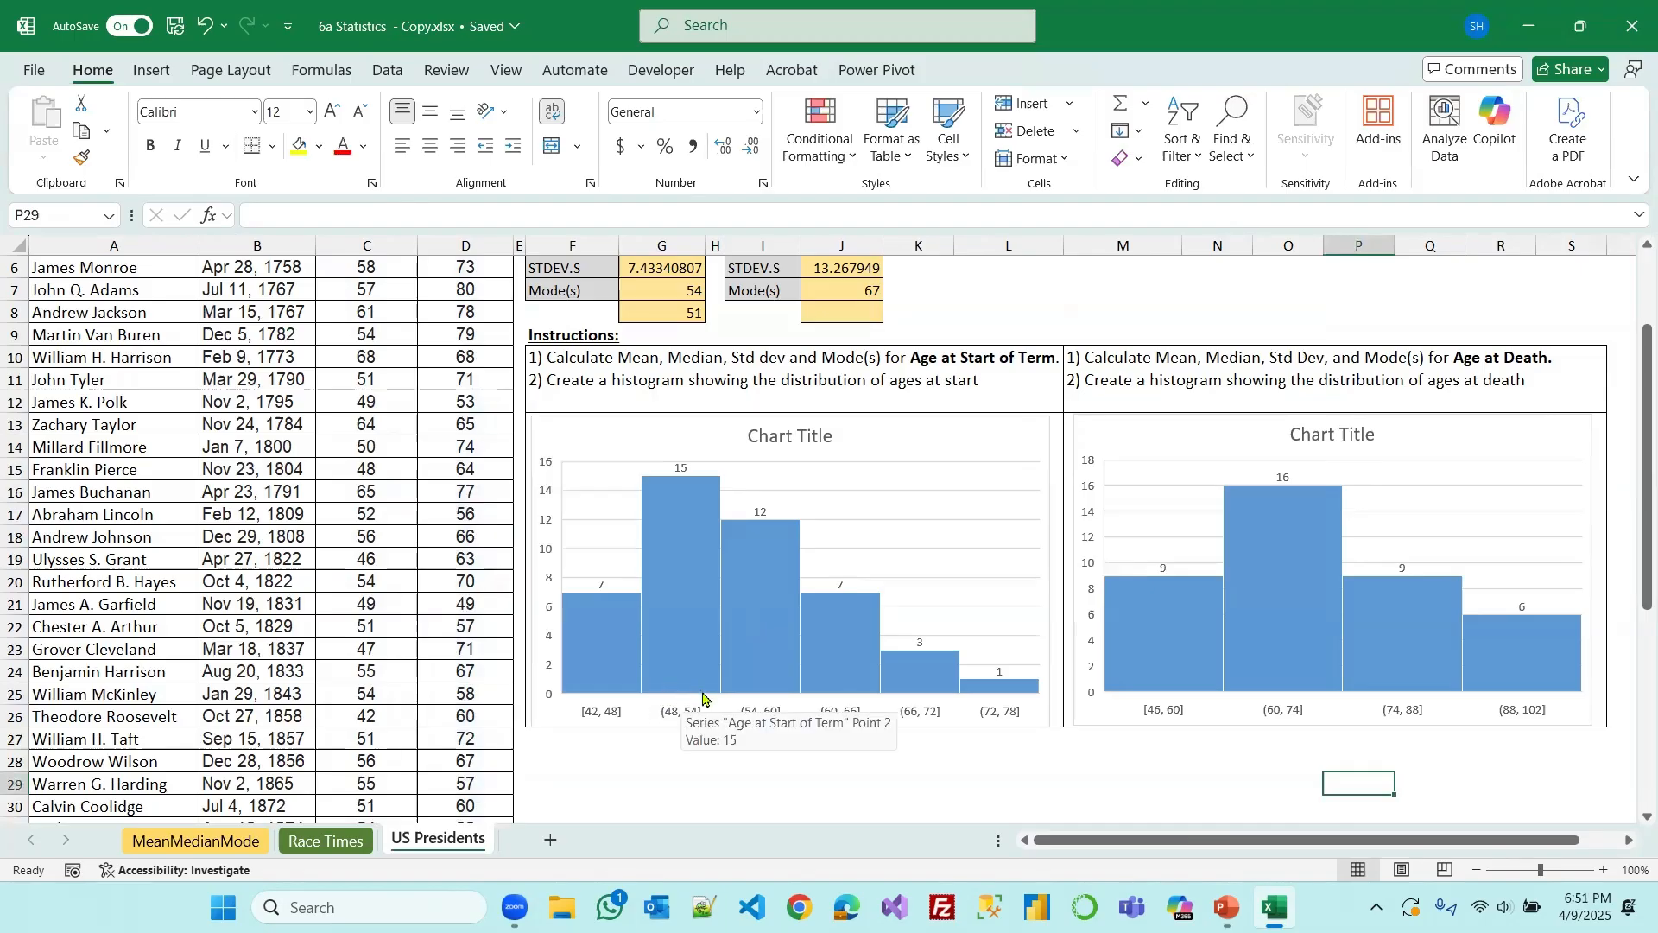
scroll(378, 485, "up", 2)
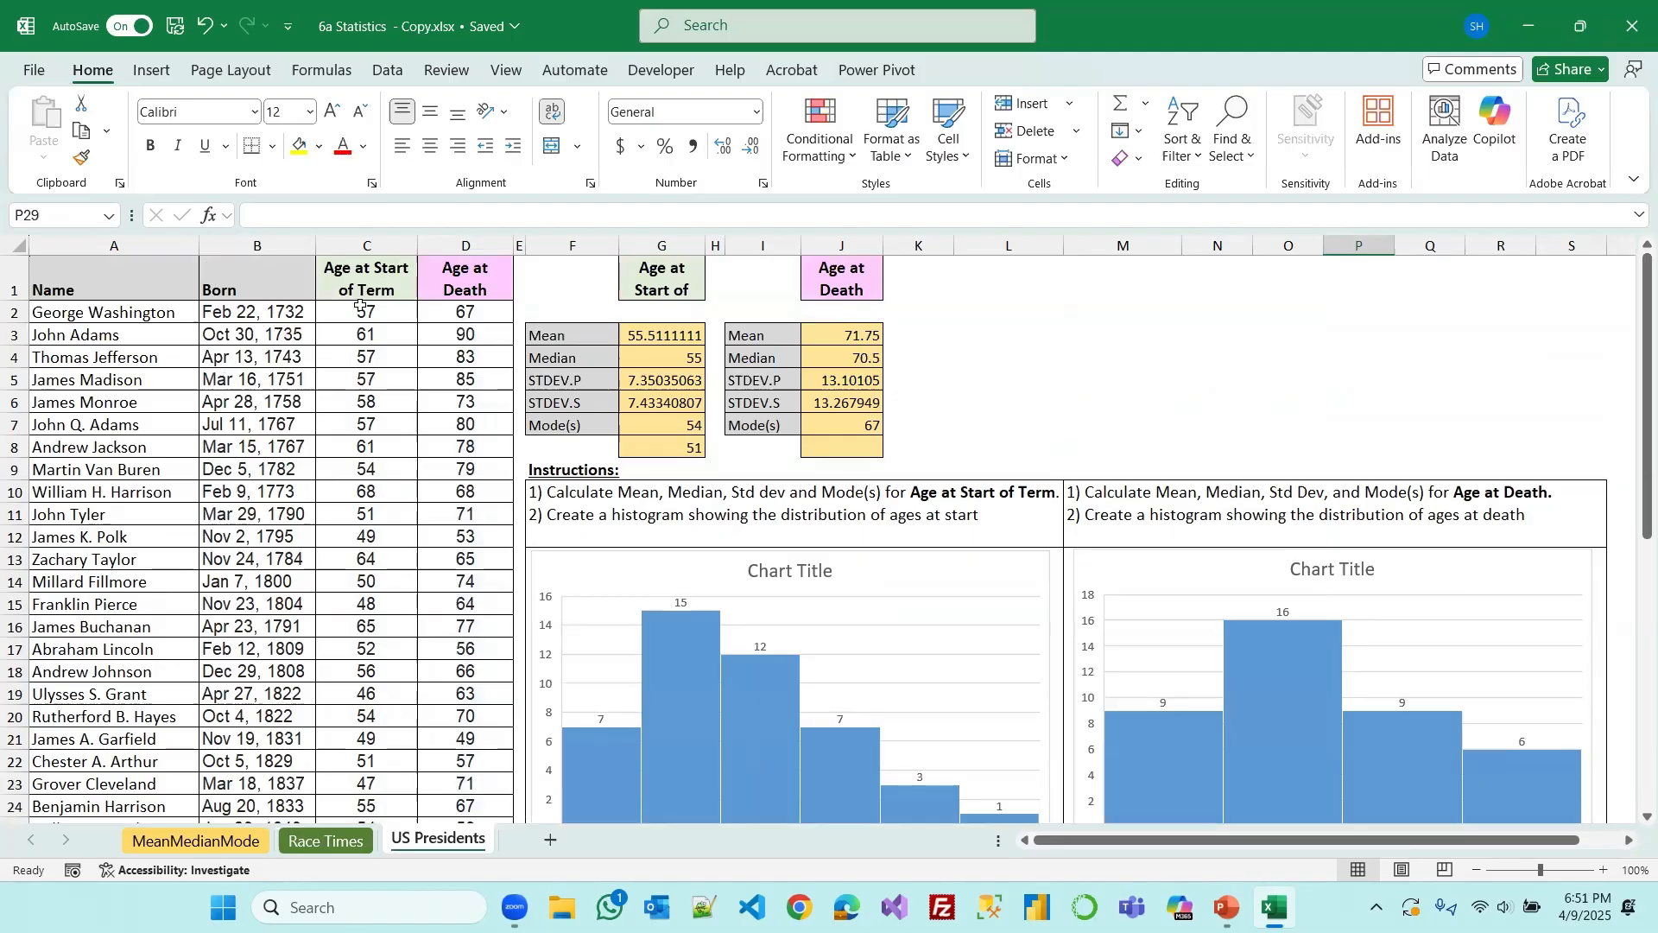
scroll(685, 677, "down", 1)
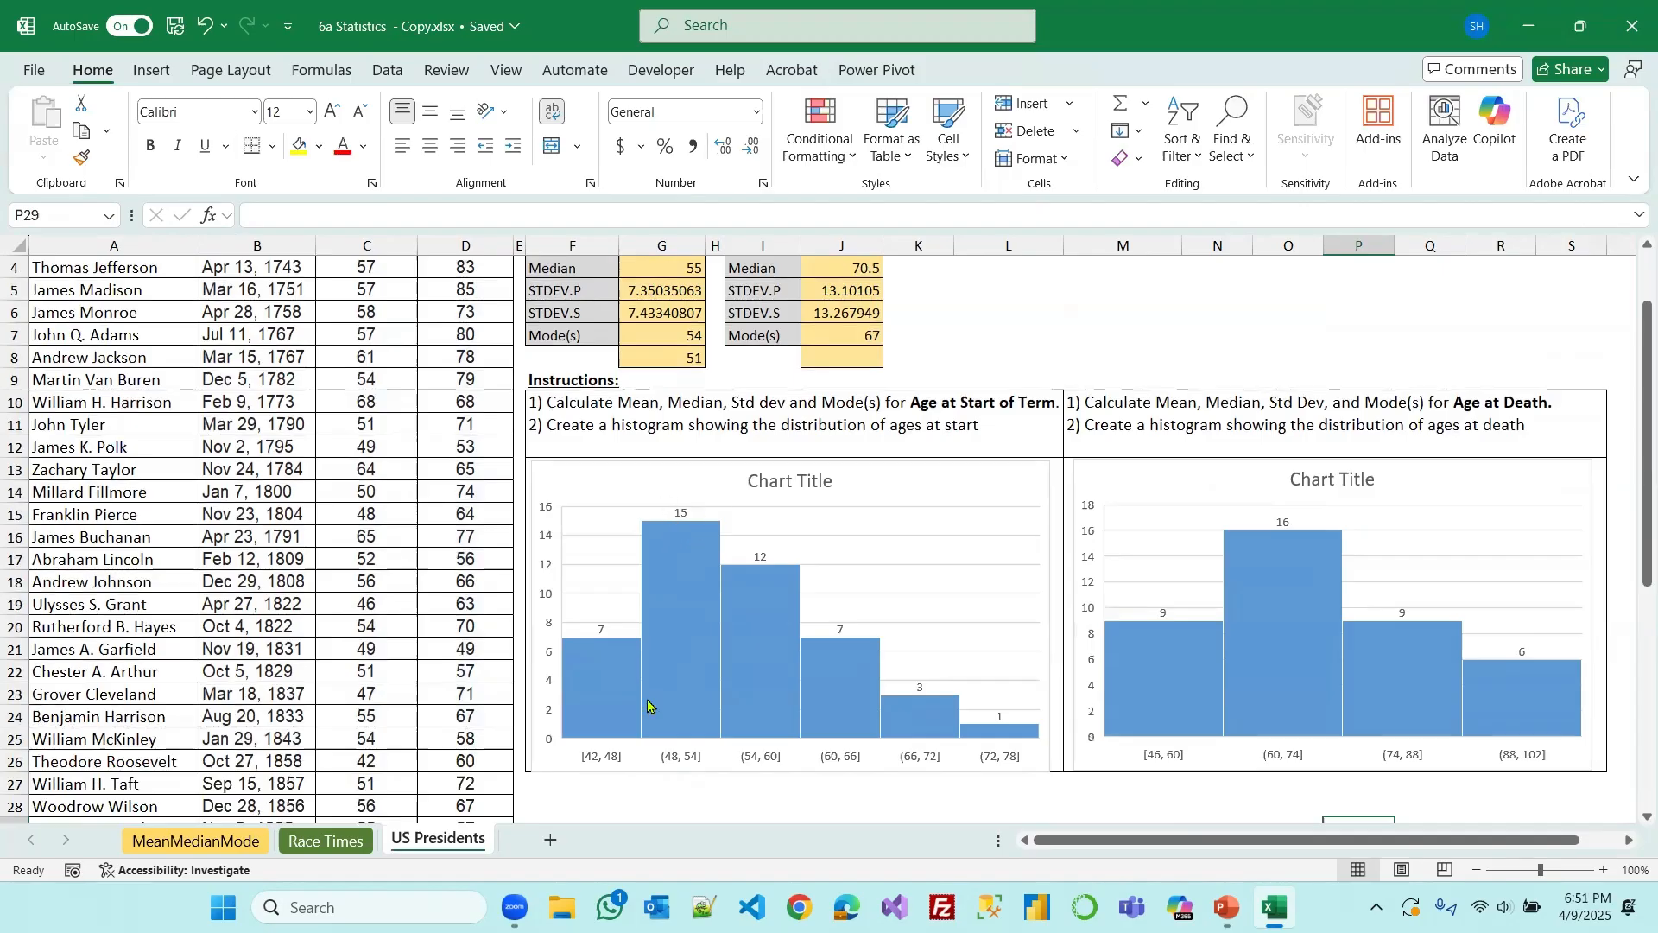
mouse_move(632, 685)
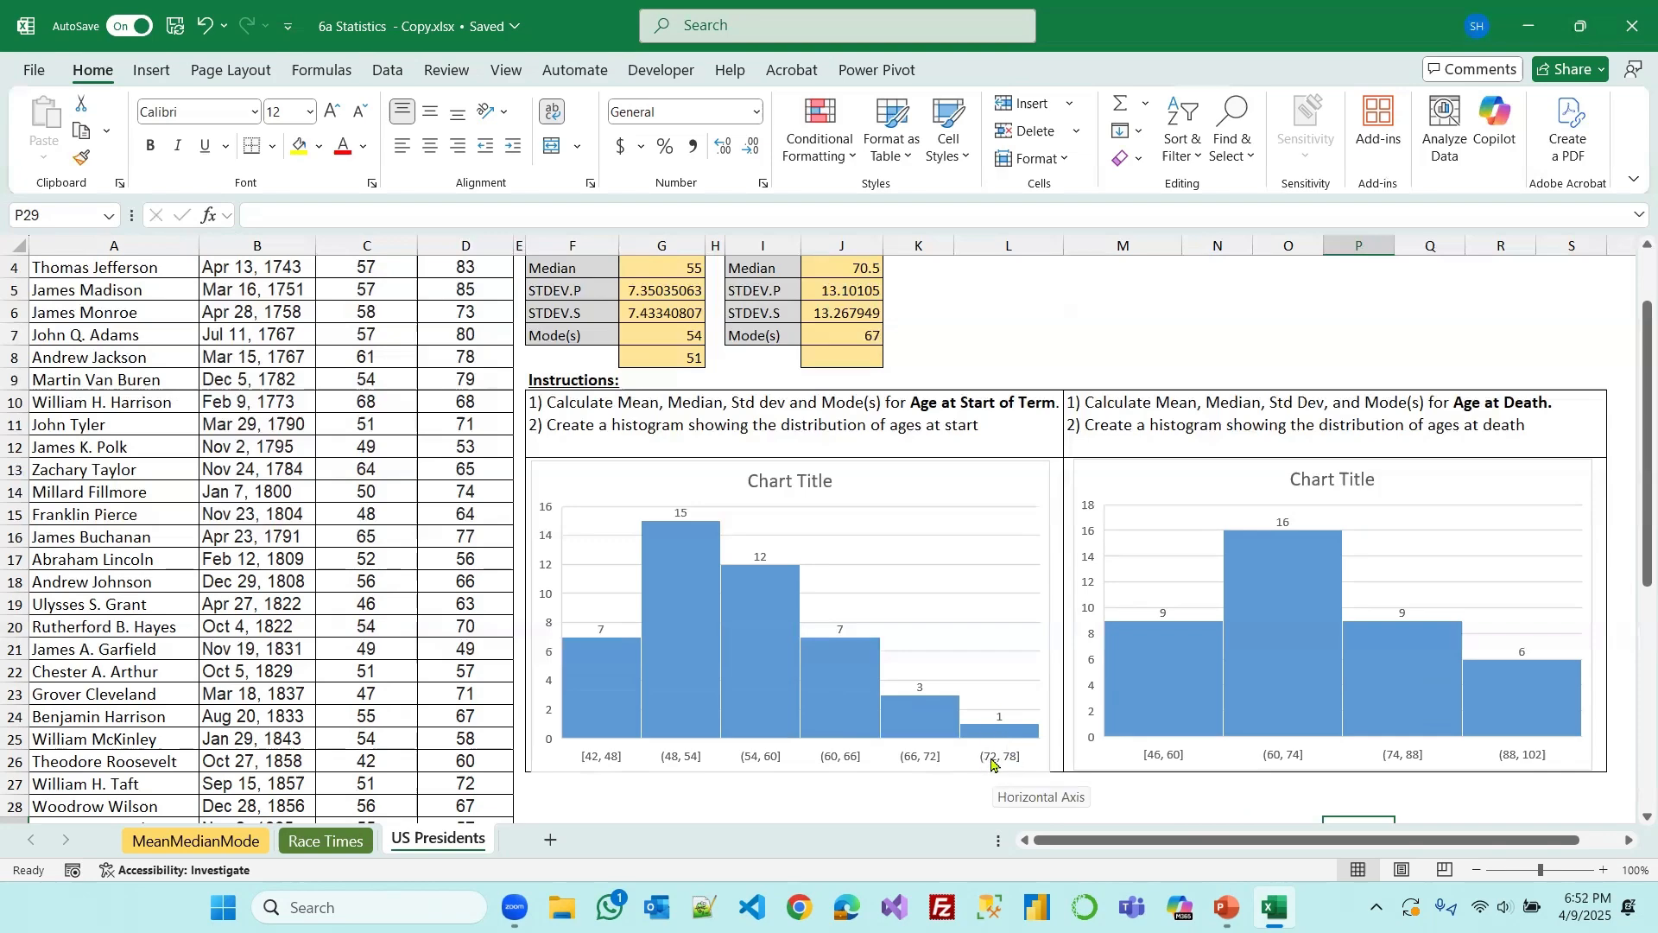
scroll(780, 594, "up", 1)
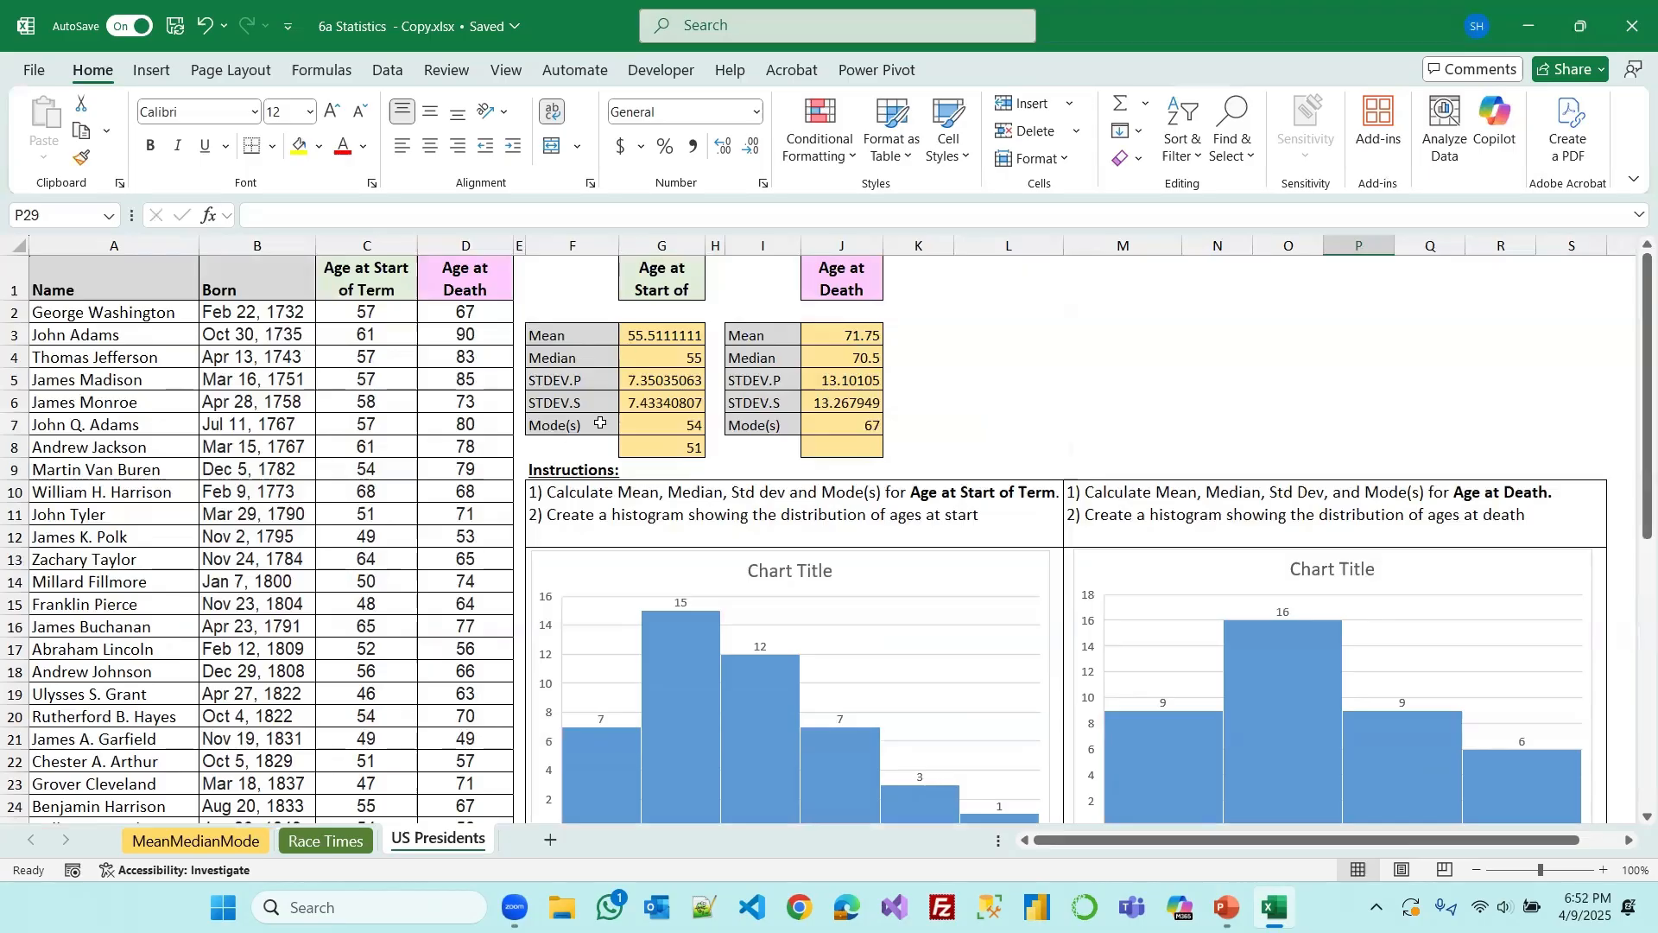
scroll(1019, 688, "down", 1)
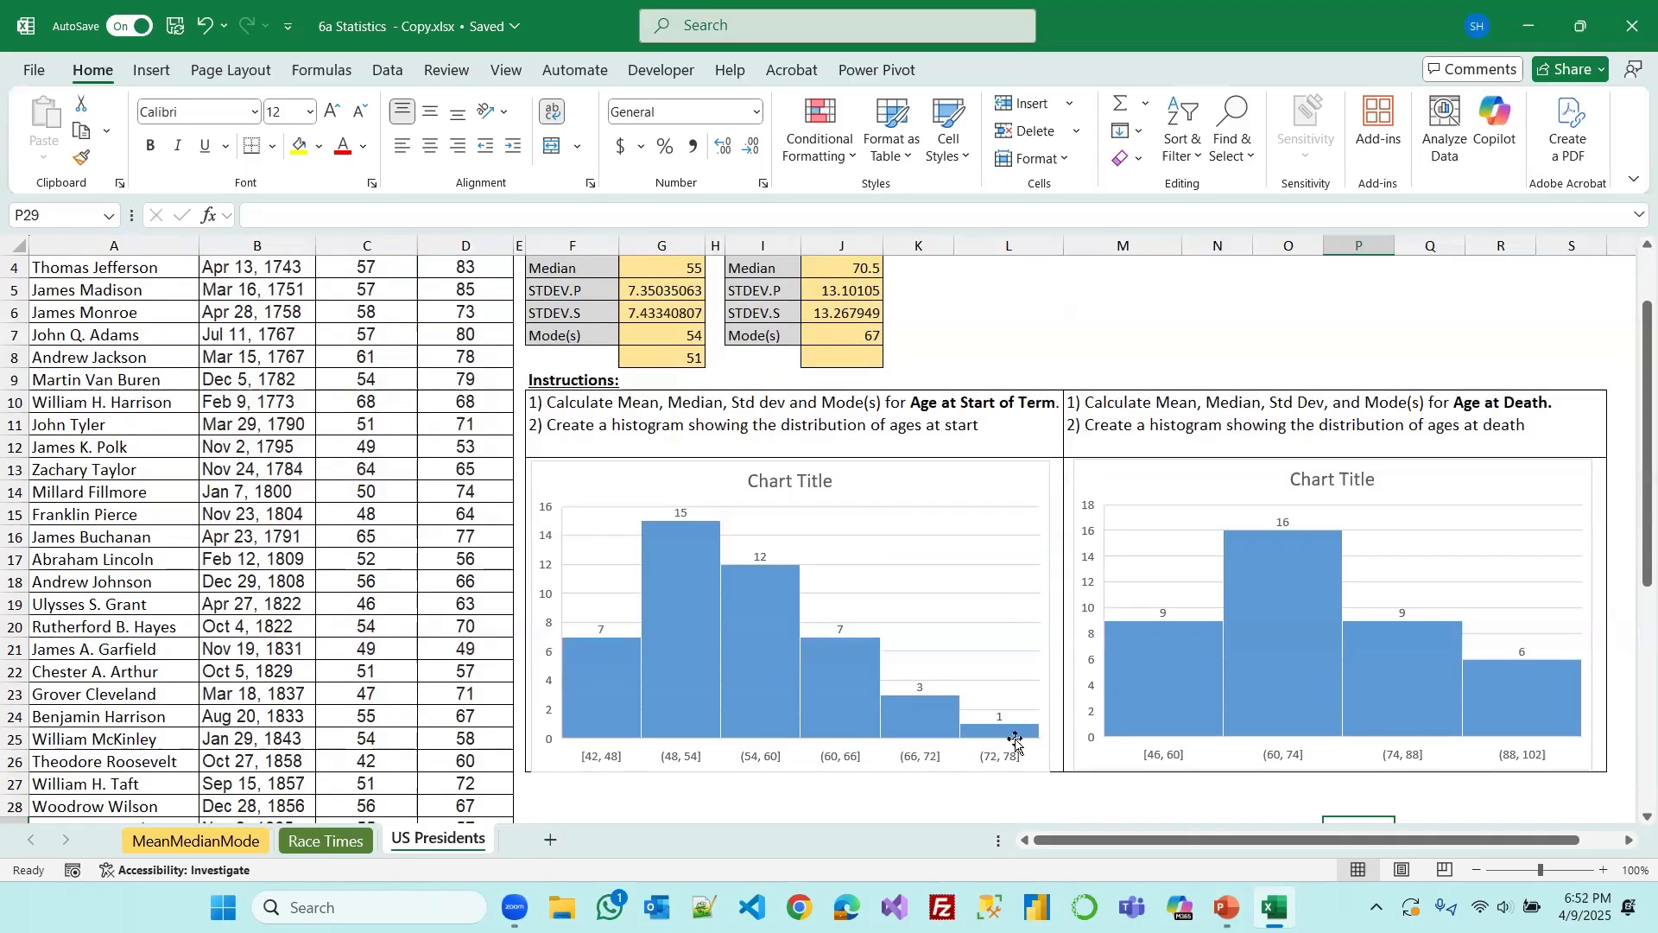
mouse_move(1017, 730)
scroll(918, 593, "up", 1)
scroll(367, 679, "down", 5)
scroll(367, 680, "down", 4)
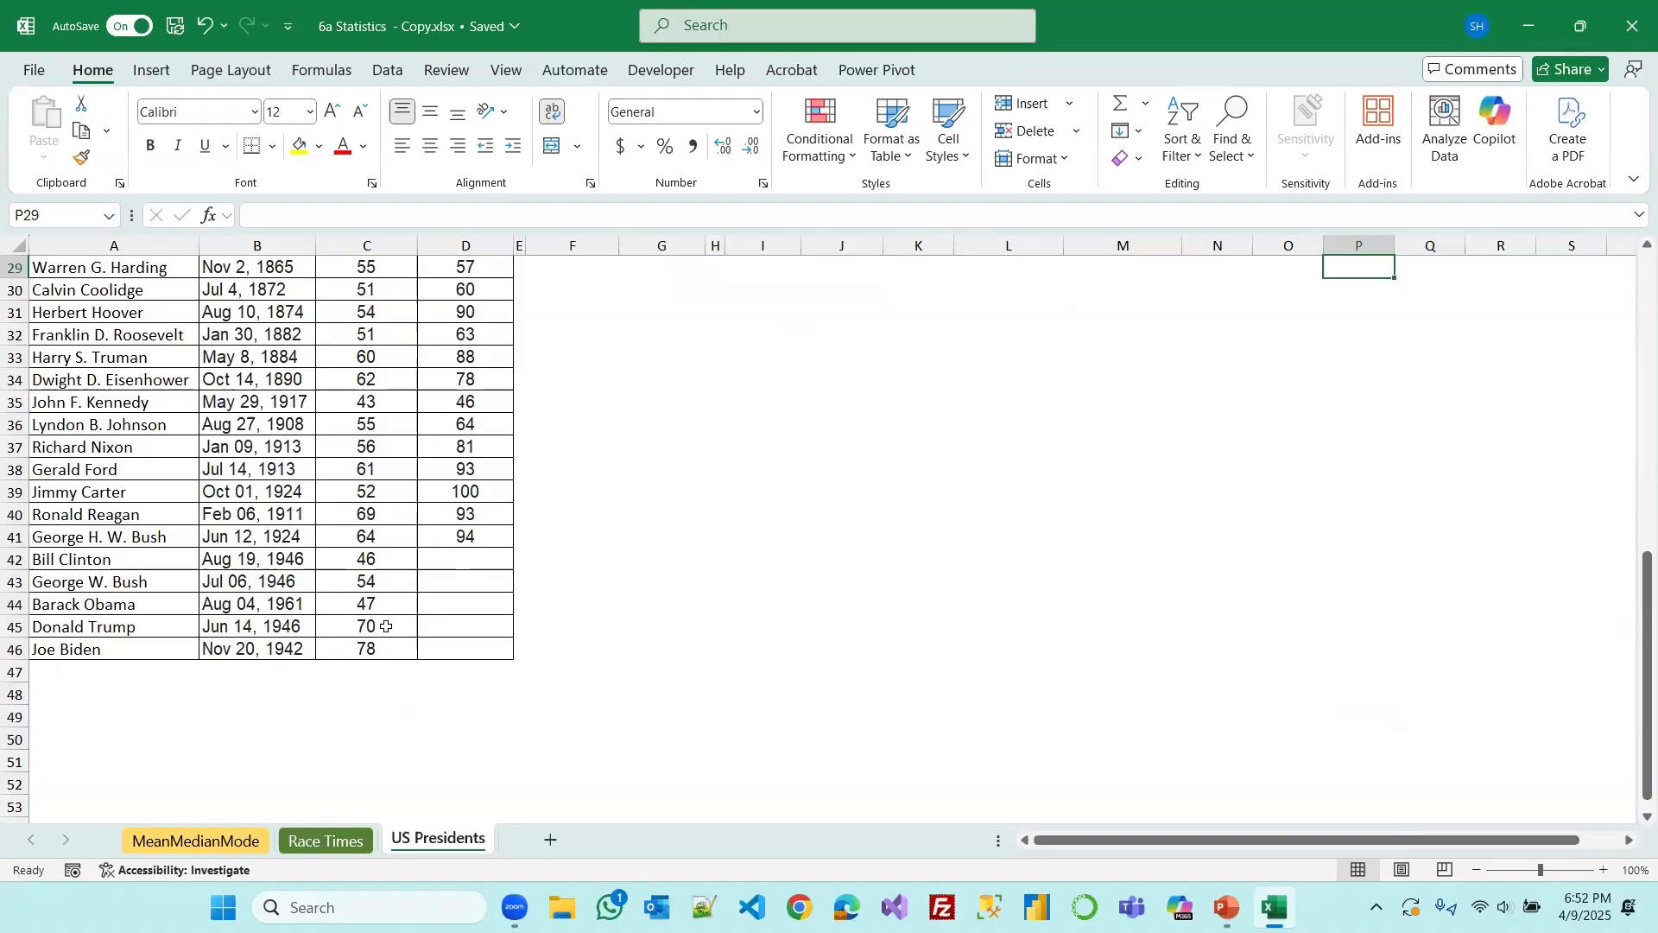
scroll(198, 583, "up", 5)
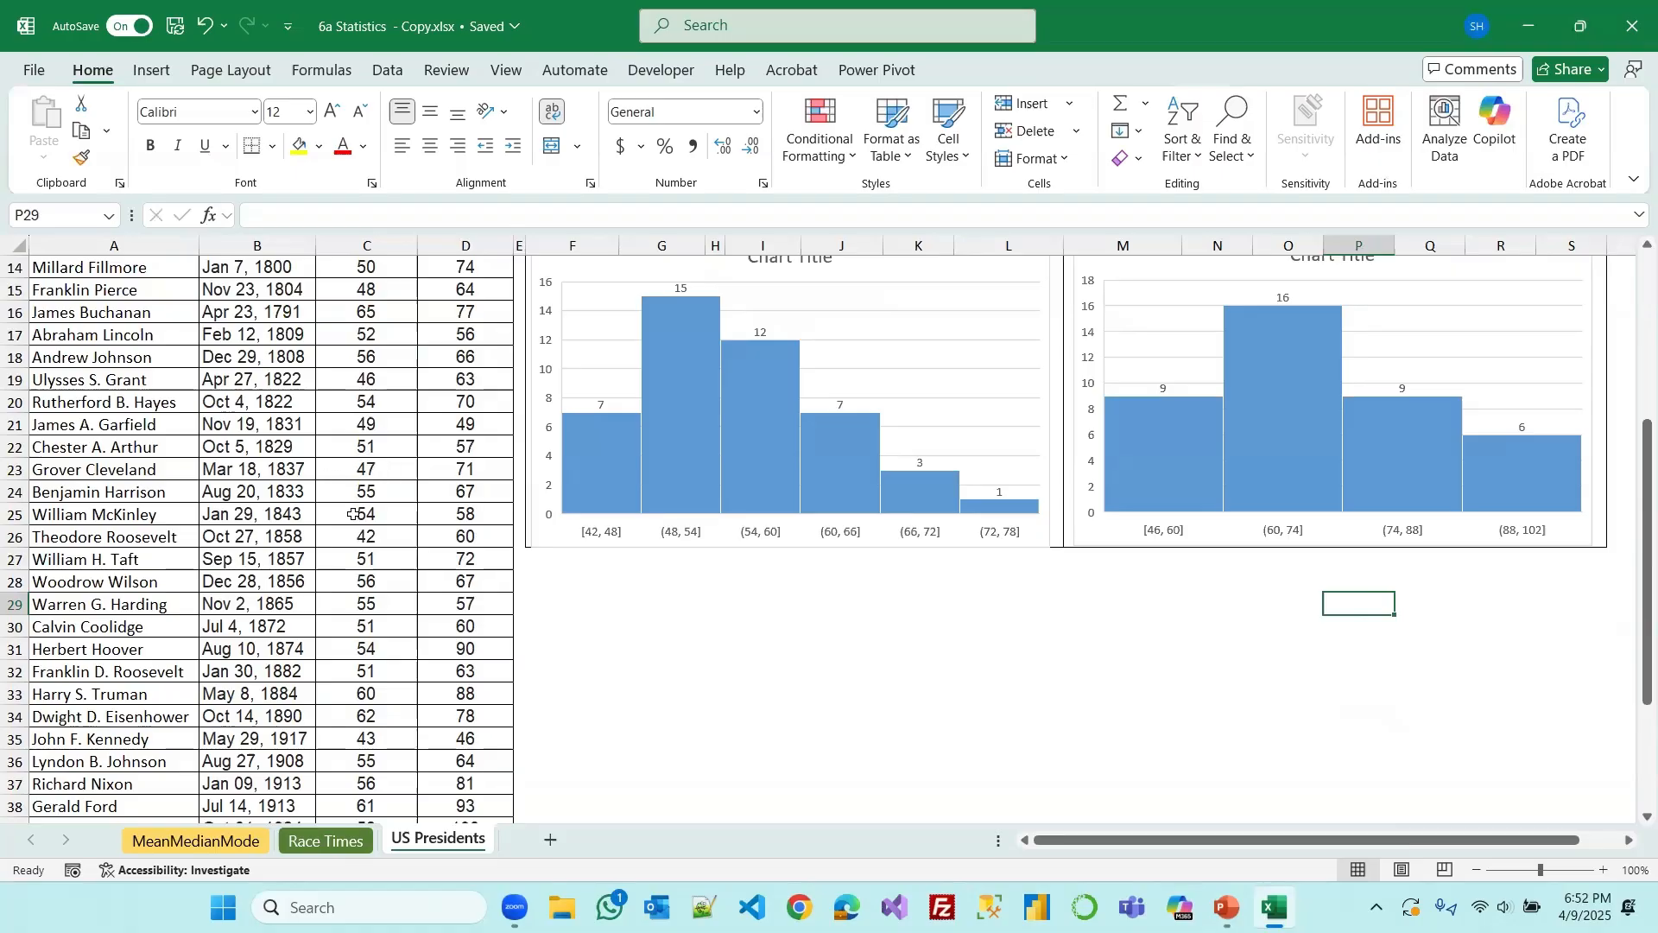
scroll(353, 514, "up", 1)
scroll(248, 623, "down", 6)
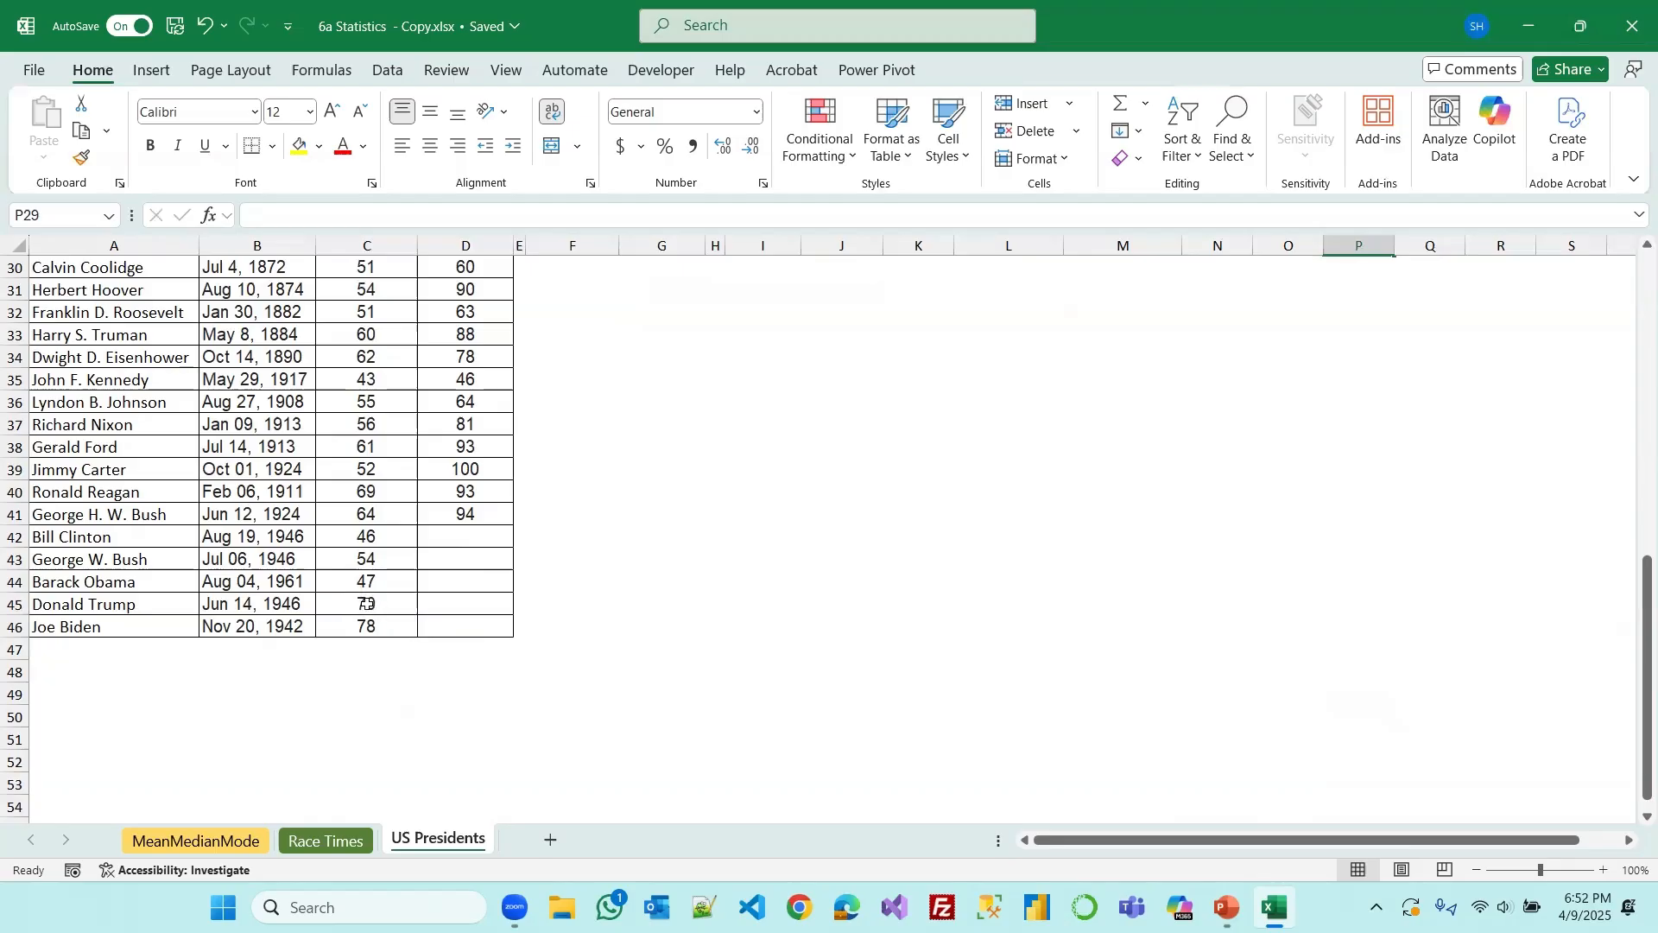
scroll(366, 603, "up", 9)
scroll(925, 580, "down", 1)
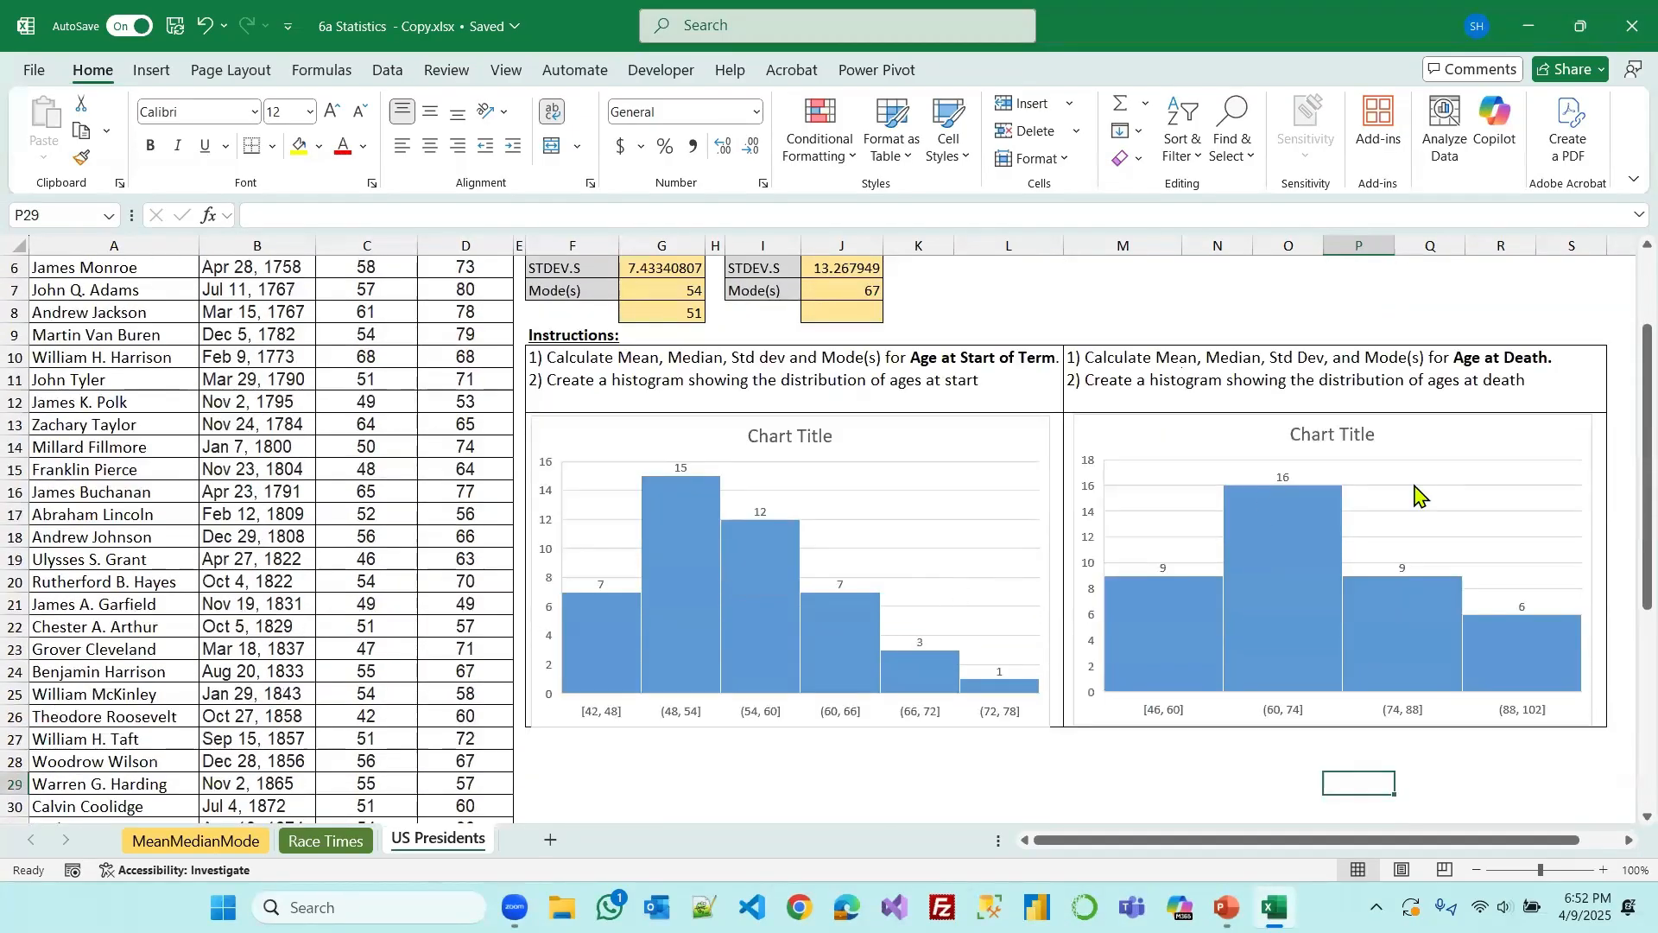
Set the bin width of the age-at-death histogram's horizontal axis to 10 and close the axis settings
scroll(1303, 687, "down", 1)
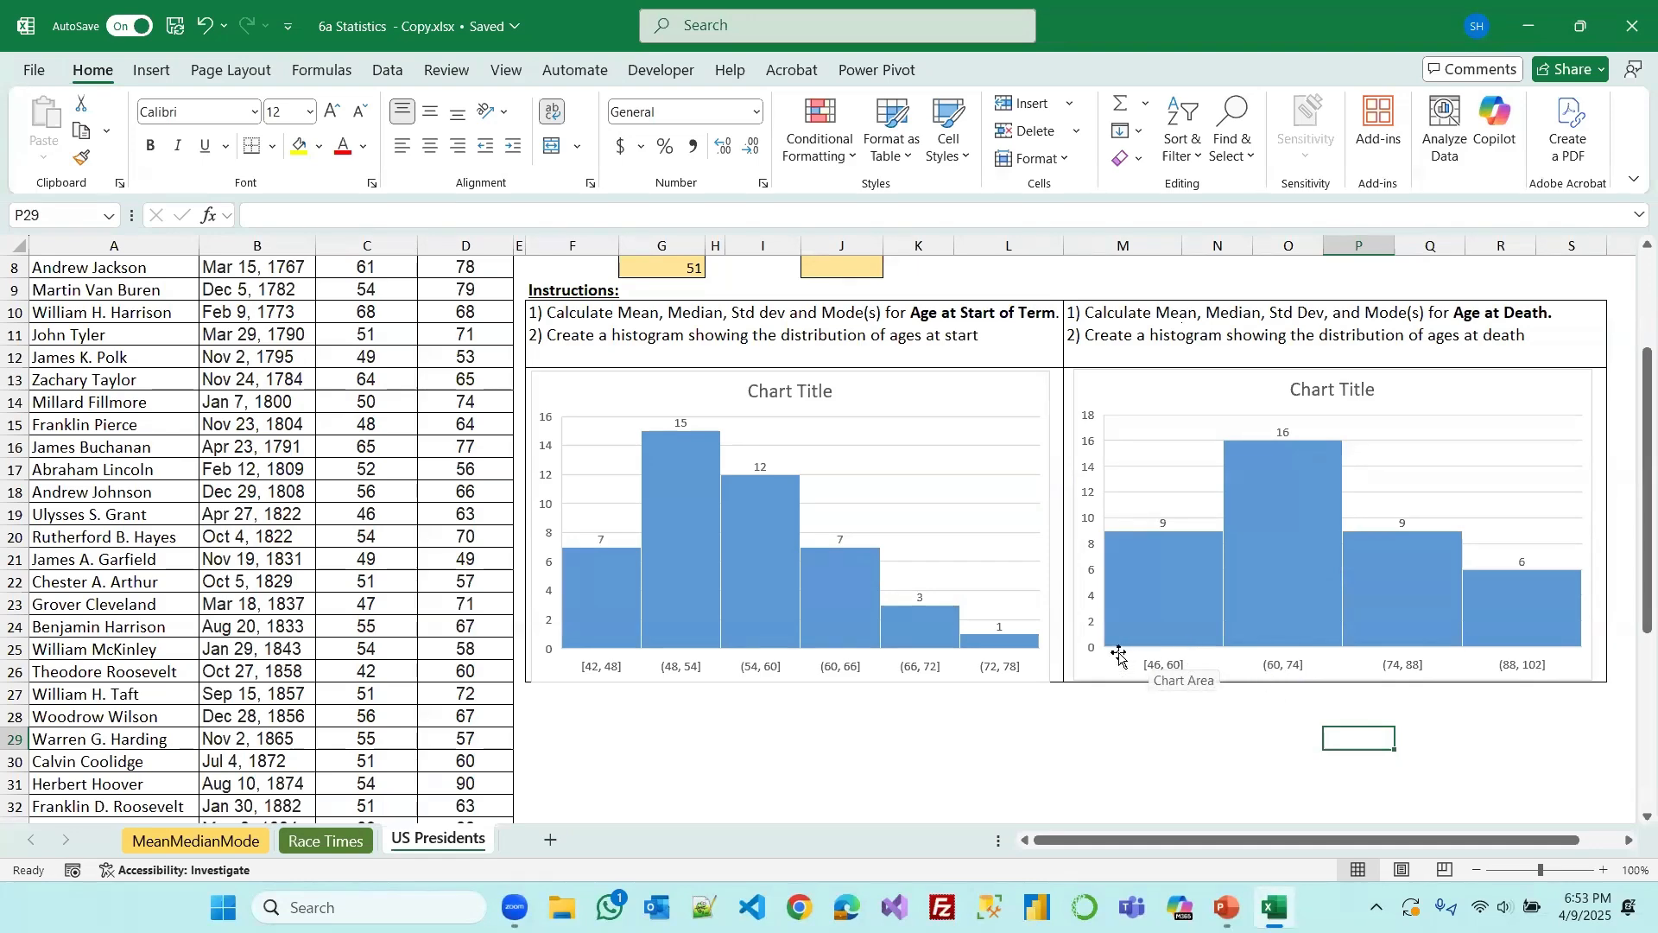
double_click(1169, 670)
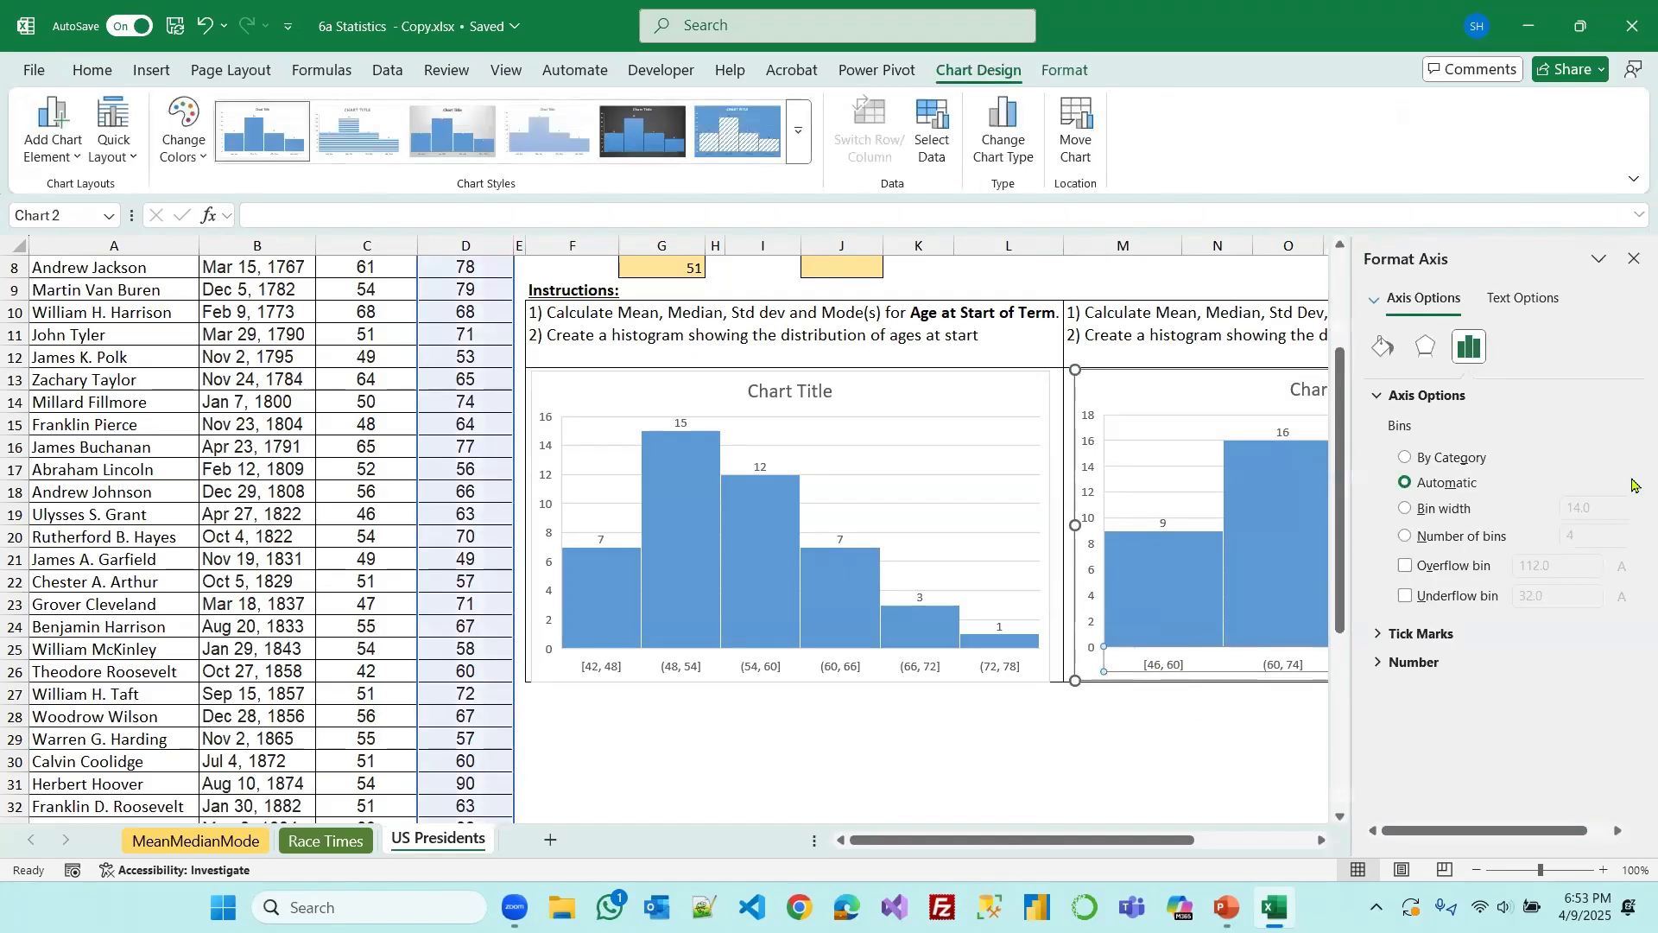
left_click(1430, 511)
double_click(1578, 507)
type("10")
key("Return")
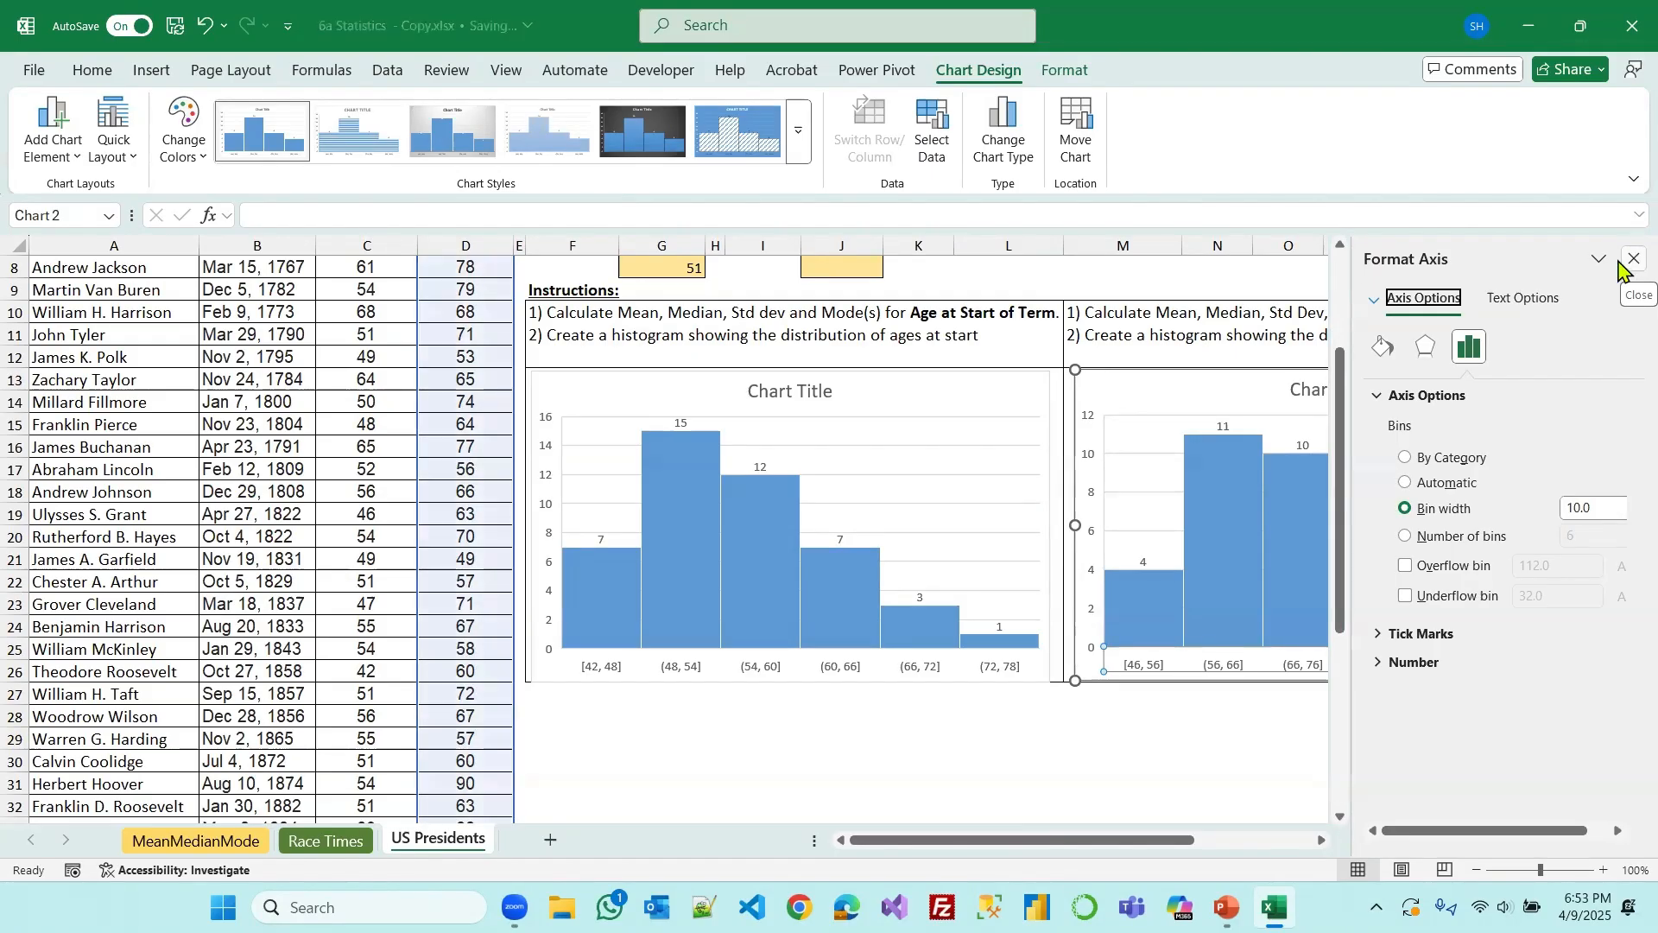
left_click(1632, 259)
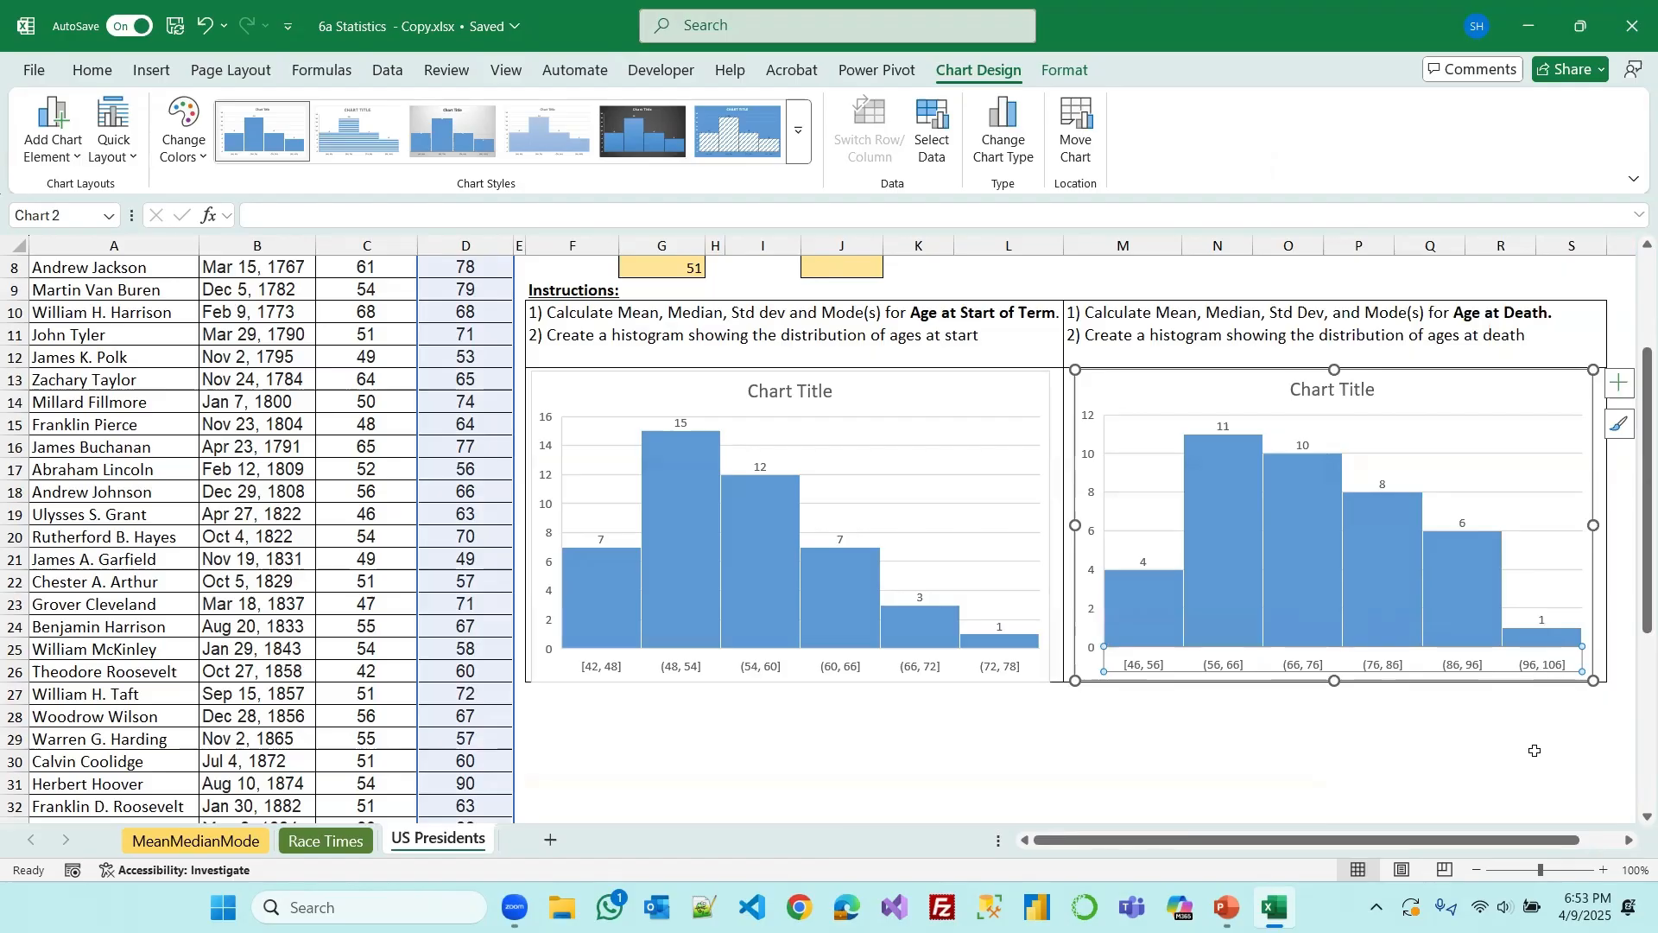
Check the age-at-death histogram's highest bins against the ages in the Age at Death column, deselect the chart and review the statistics
mouse_move(1481, 571)
mouse_move(1552, 636)
scroll(387, 640, "down", 5)
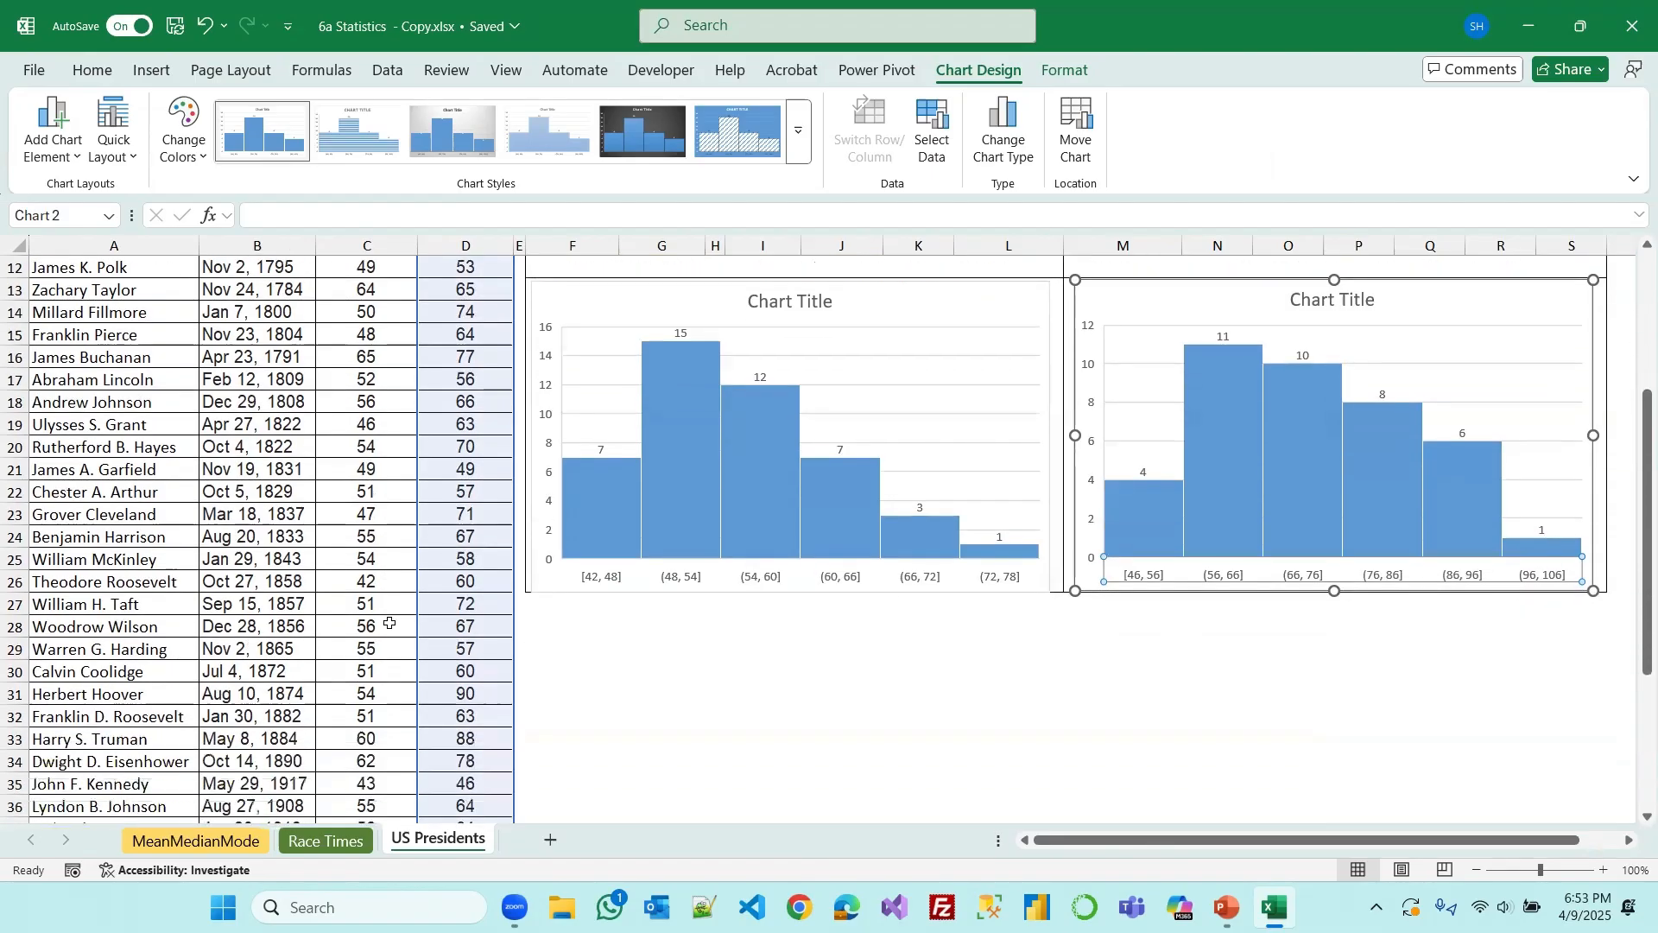
scroll(386, 640, "down", 1)
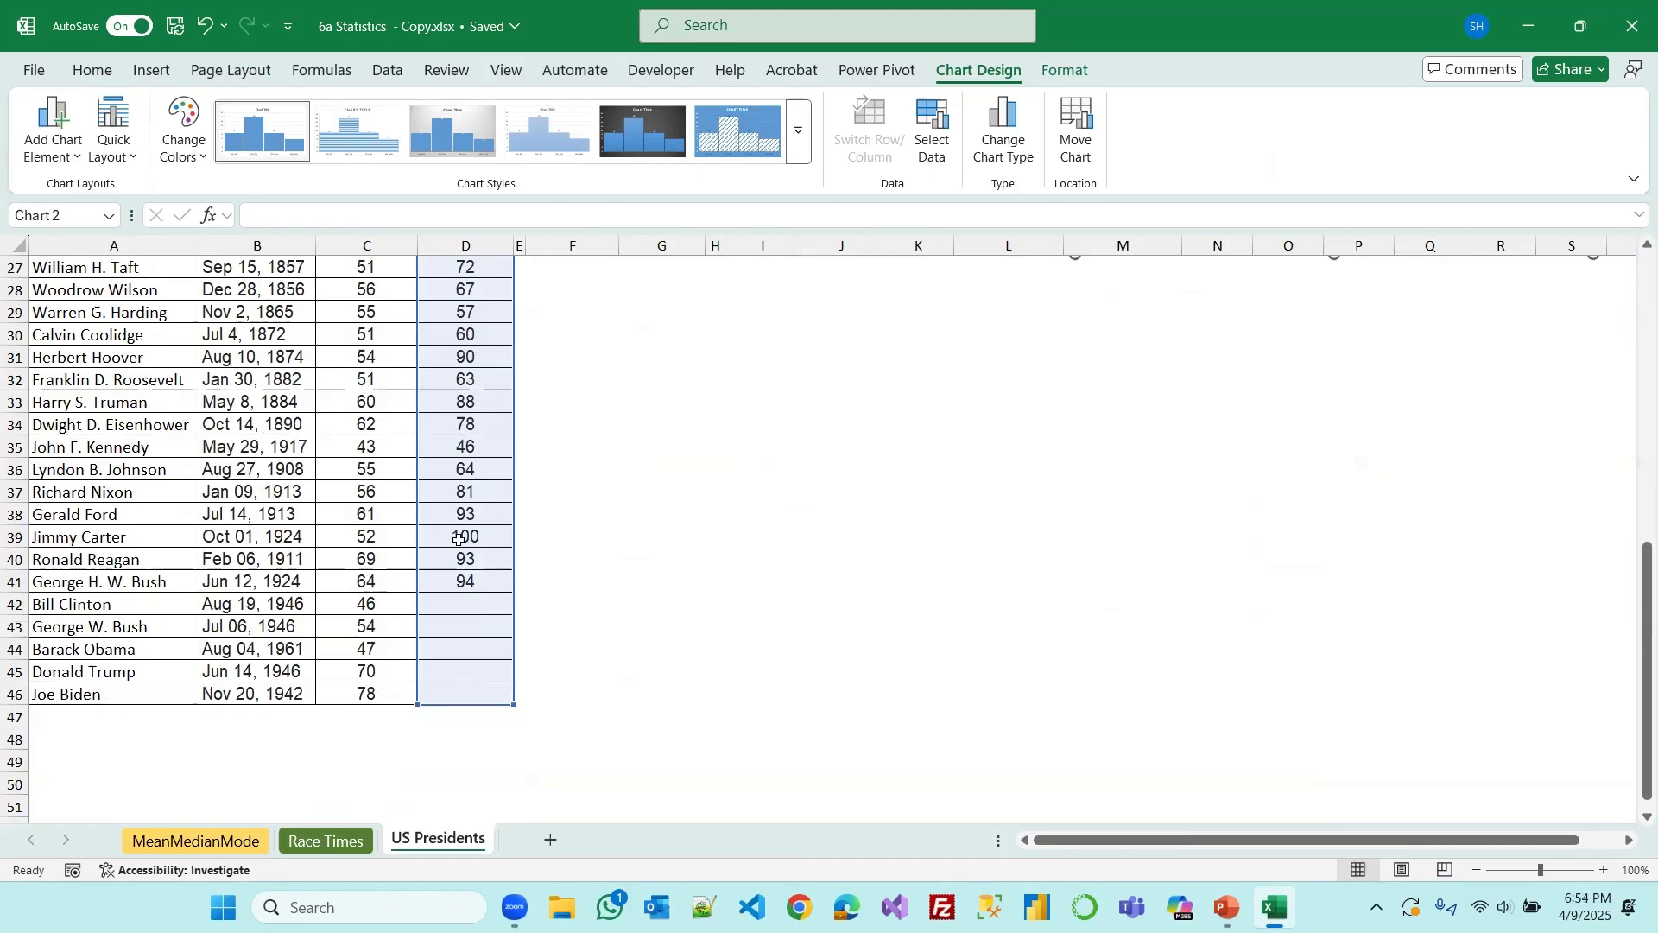
scroll(920, 544, "up", 9)
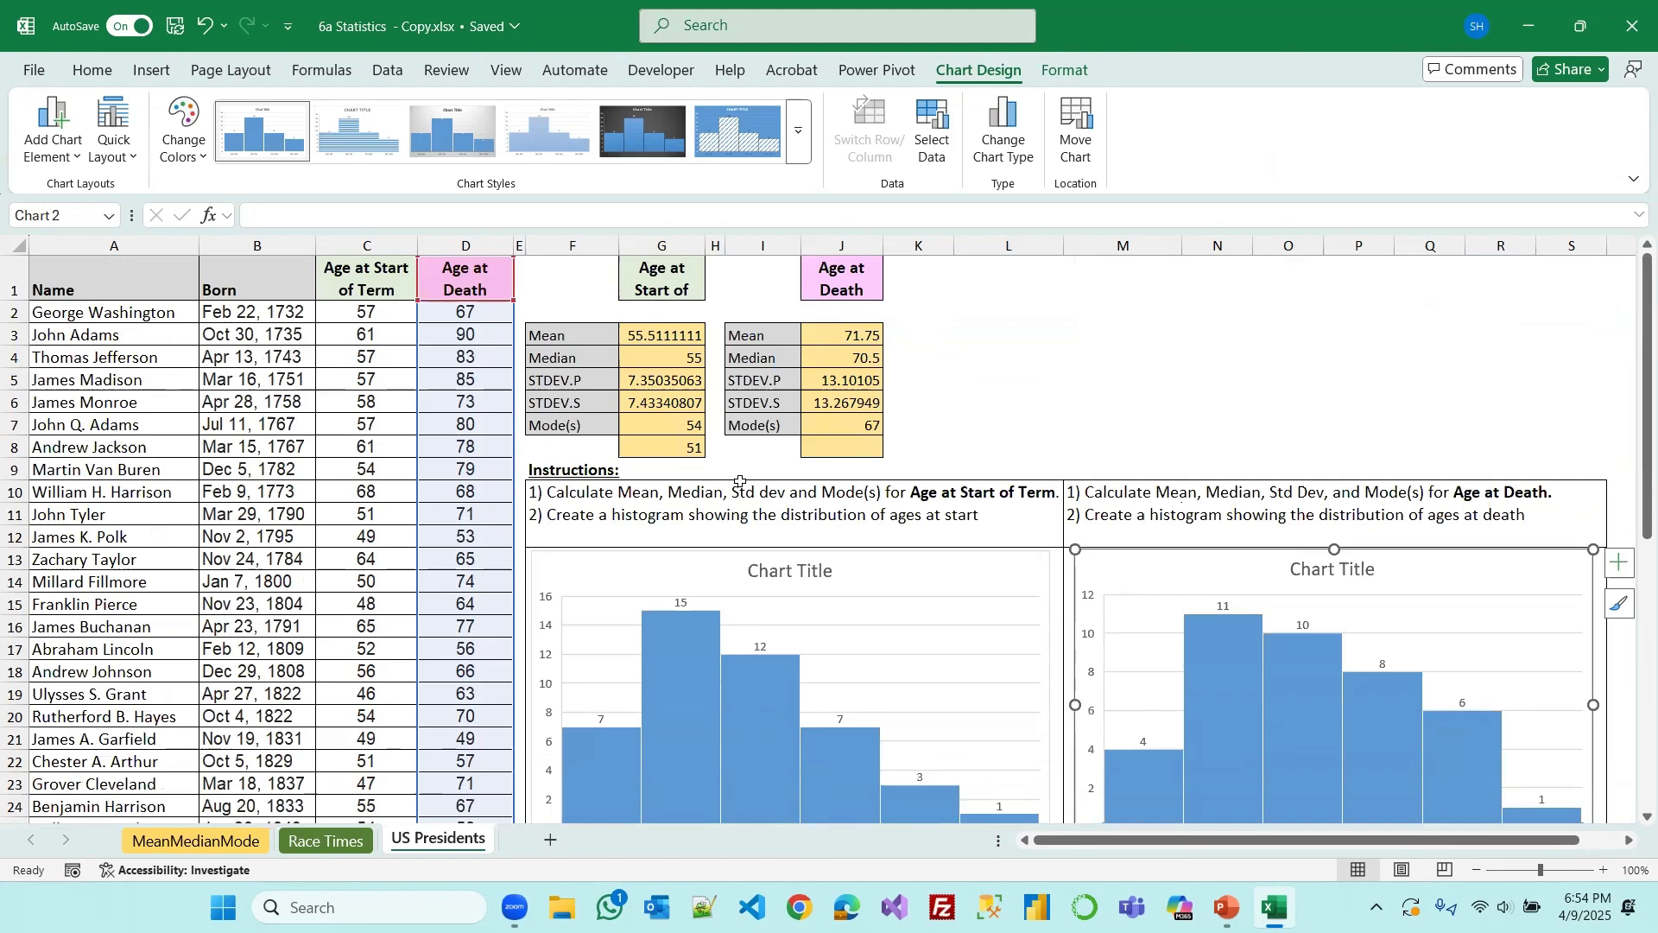
left_click(1145, 409)
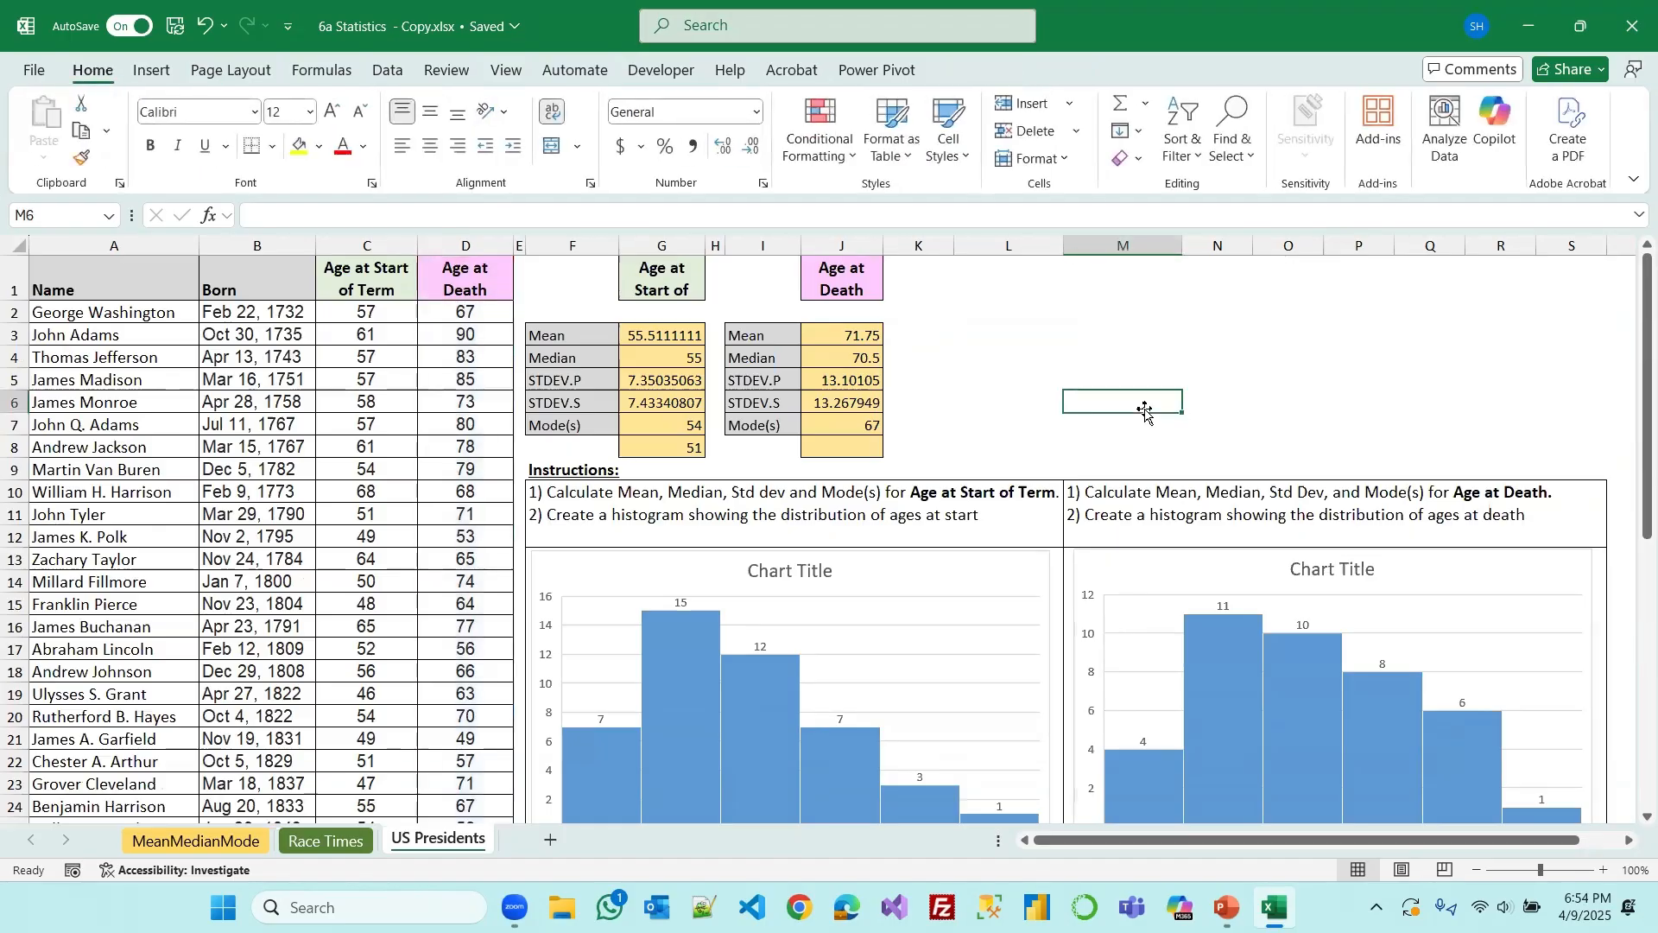
scroll(1145, 410, "down", 2)
scroll(1145, 412, "up", 2)
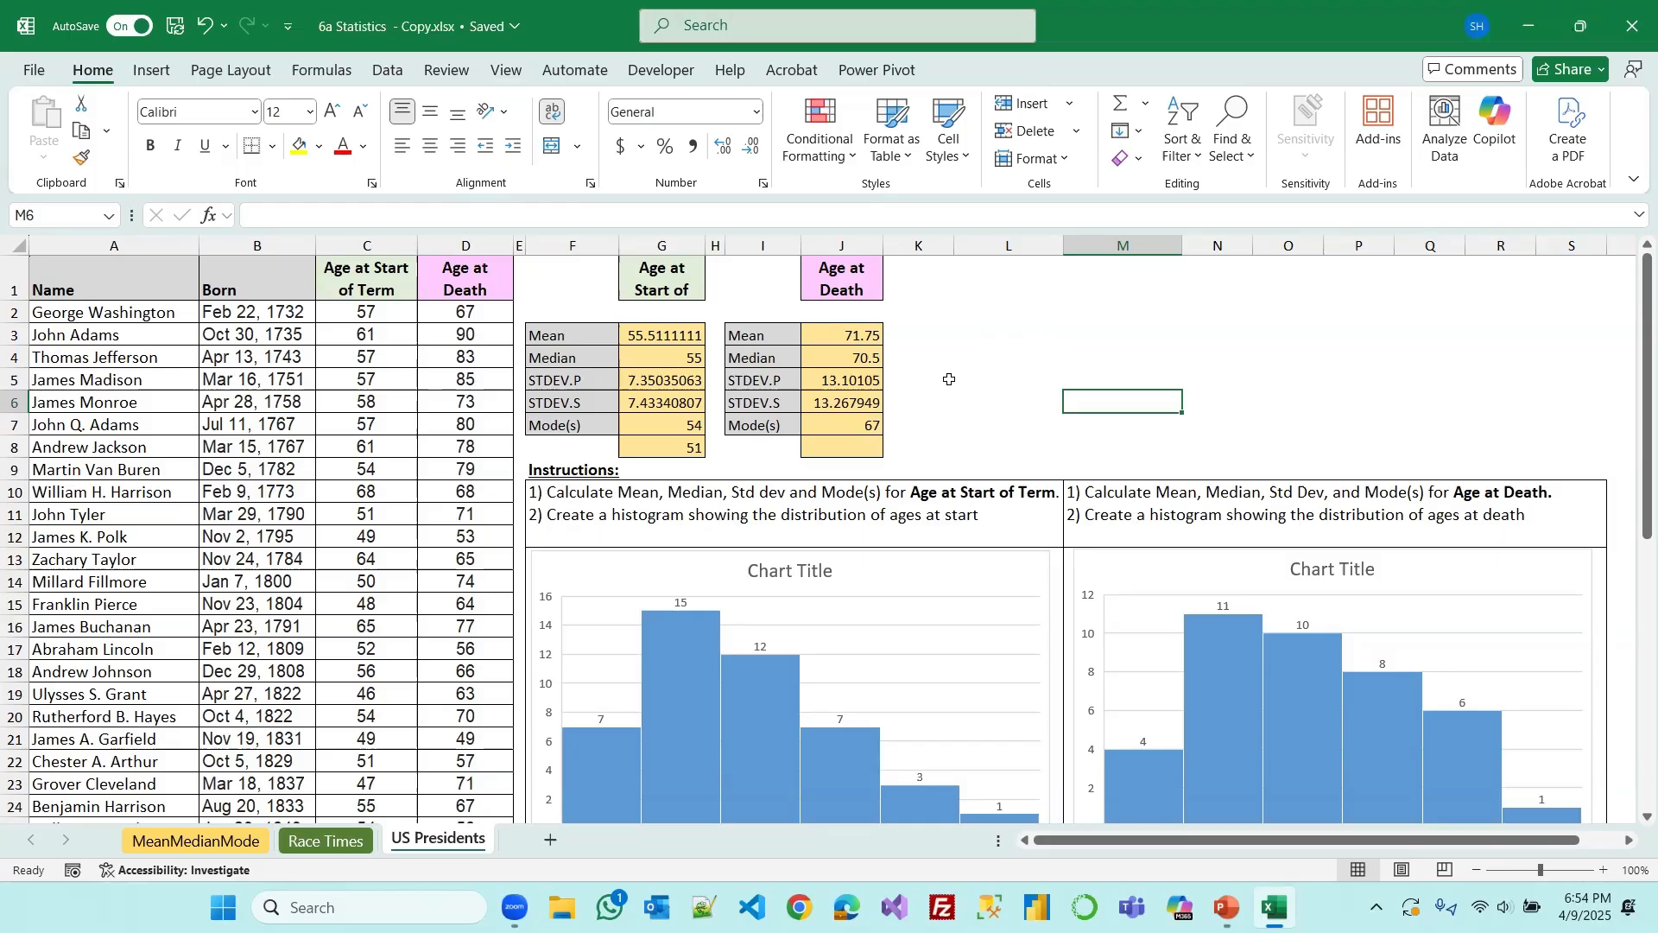
Switch to the PowerPoint presentation 6 - Stats 101.pptx
mouse_move(1226, 907)
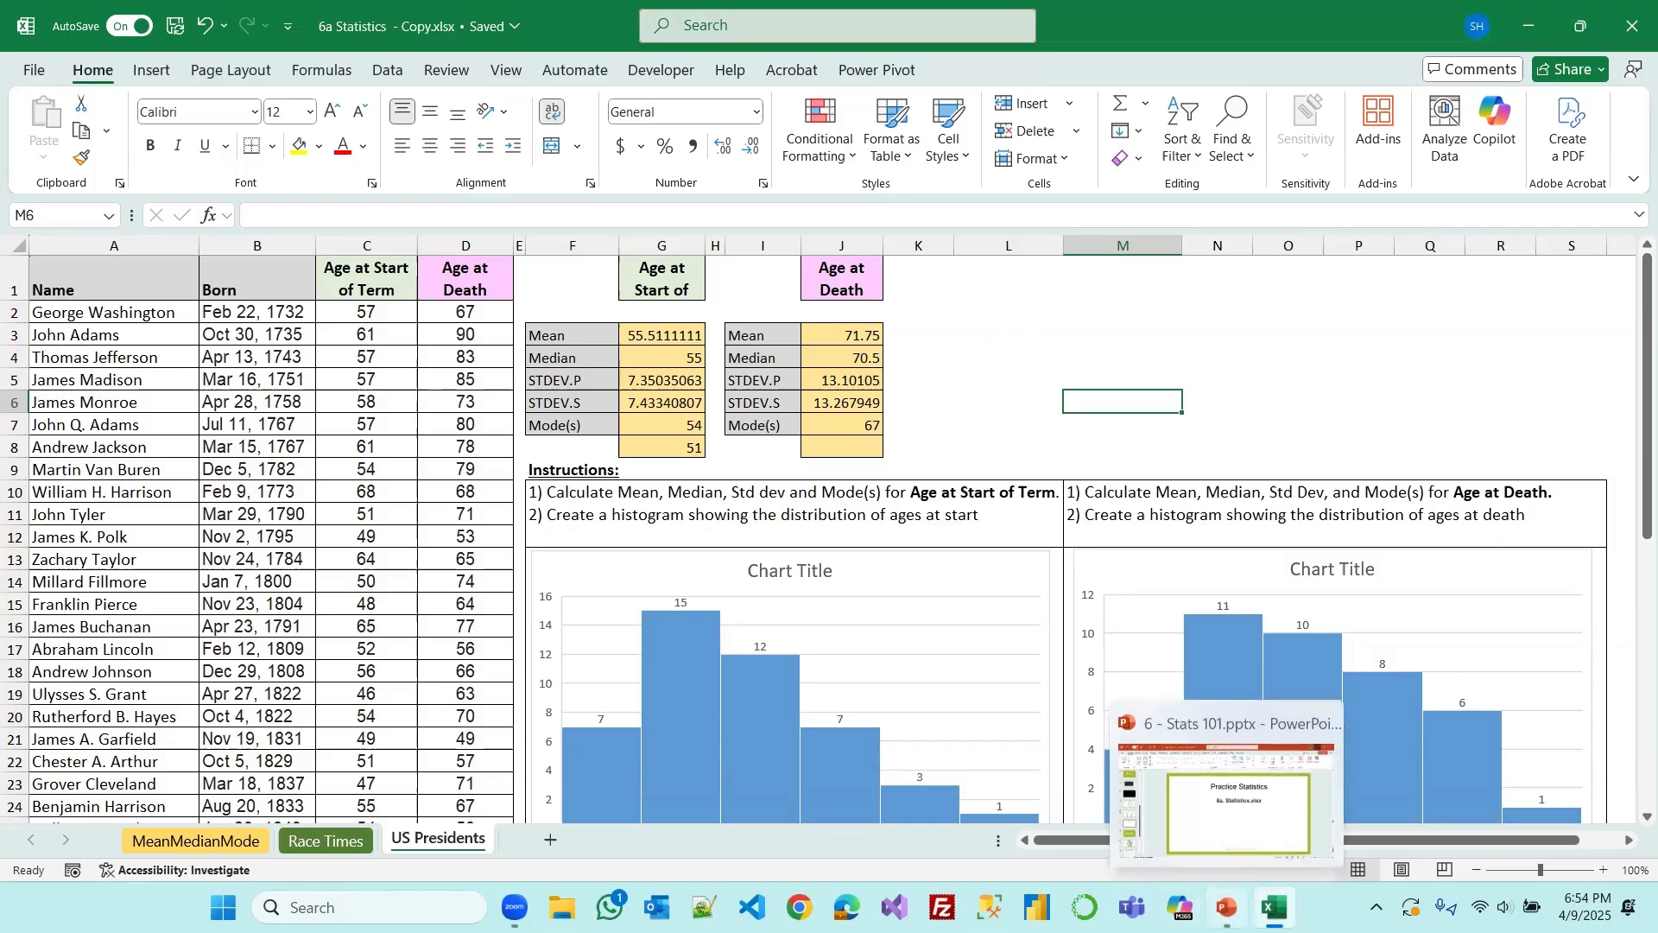
left_click(1227, 803)
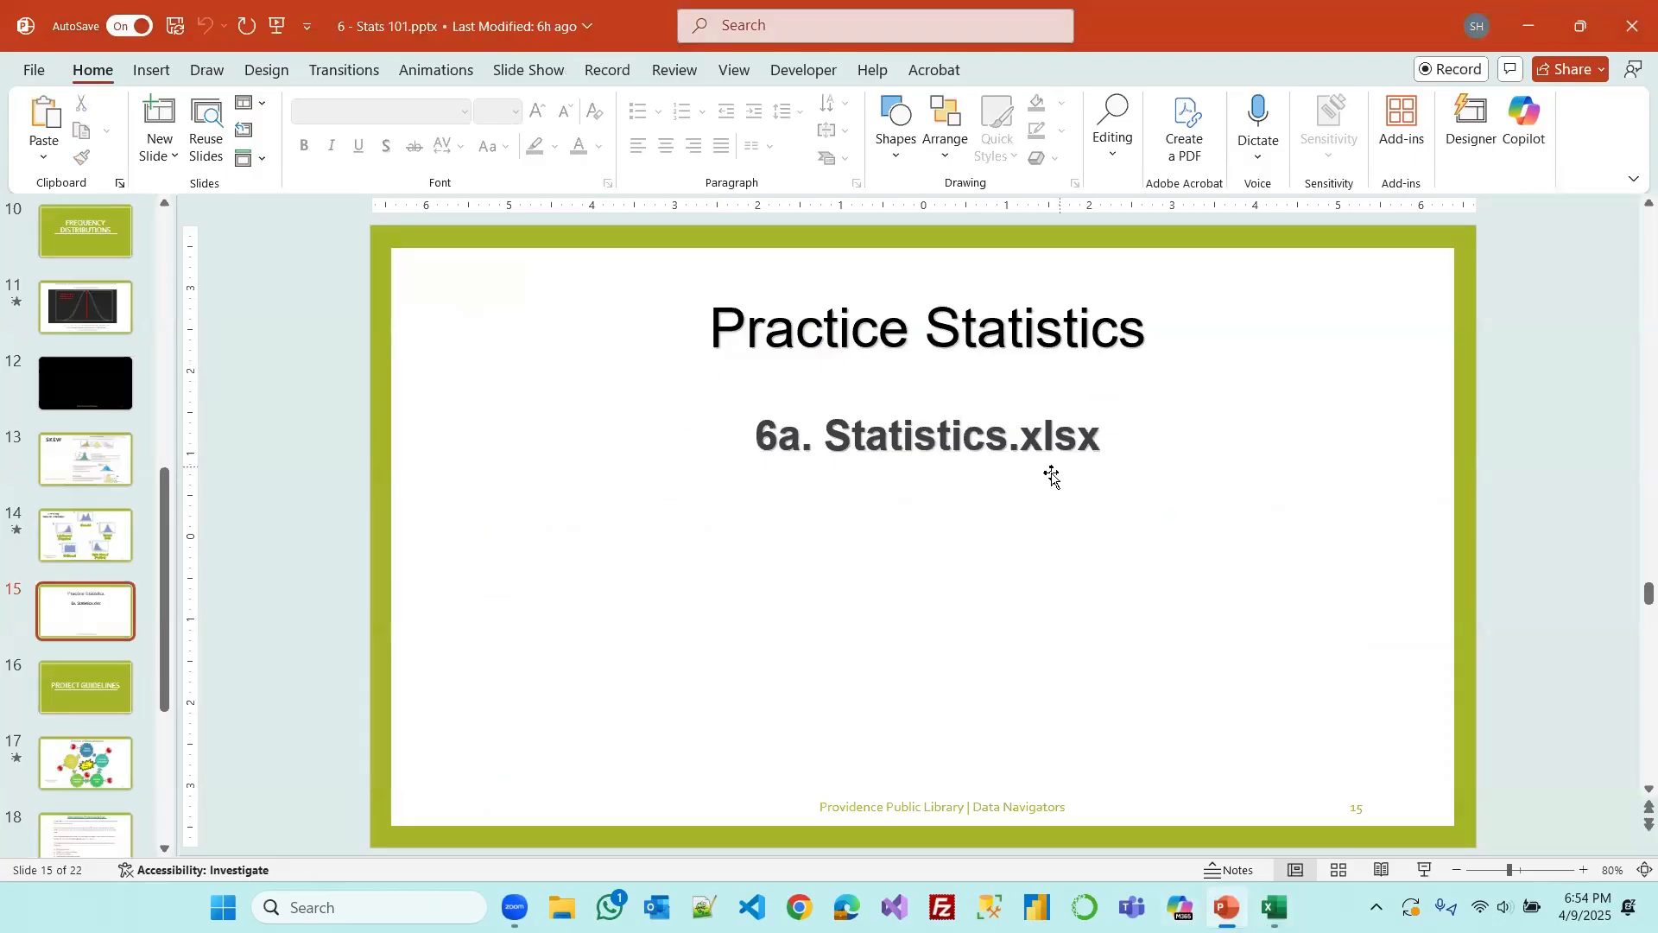